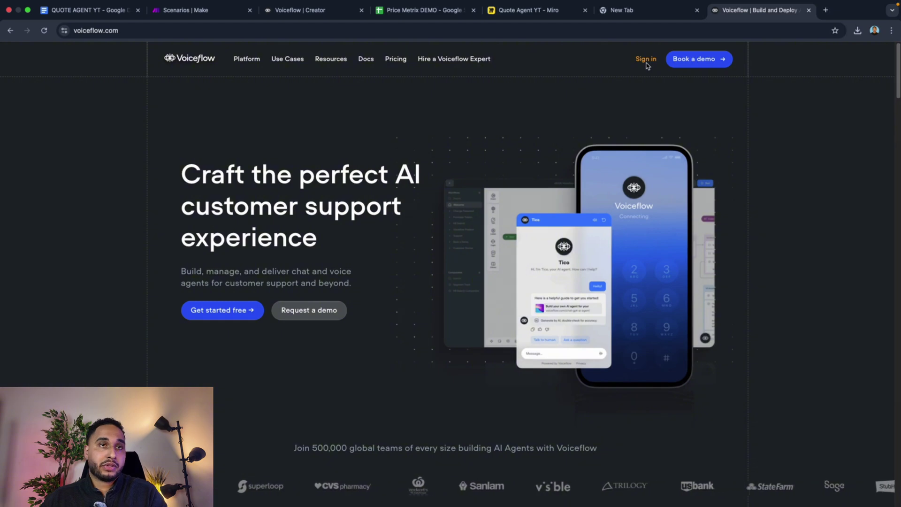
Step: Sign in to Voiceflow and switch to the AdeptiveAI workspace to list its 47 projects
left_click(646, 60)
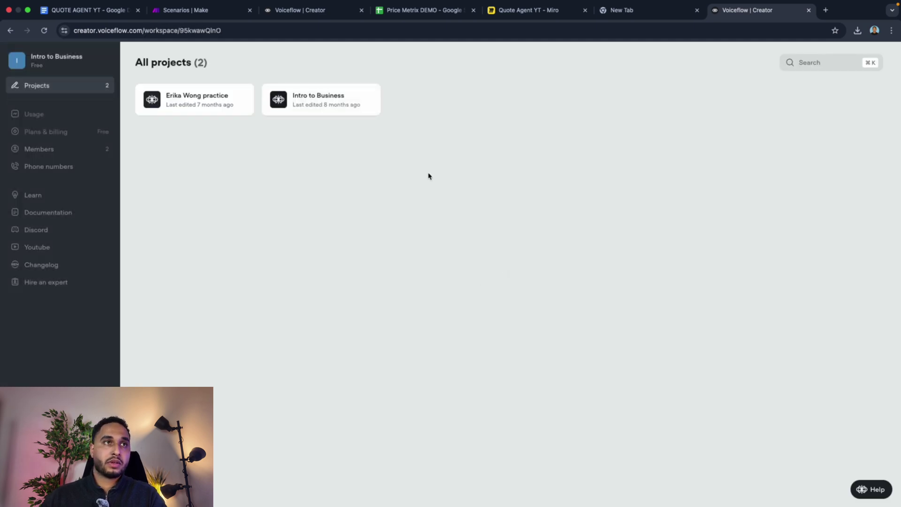
left_click(73, 58)
left_click(69, 106)
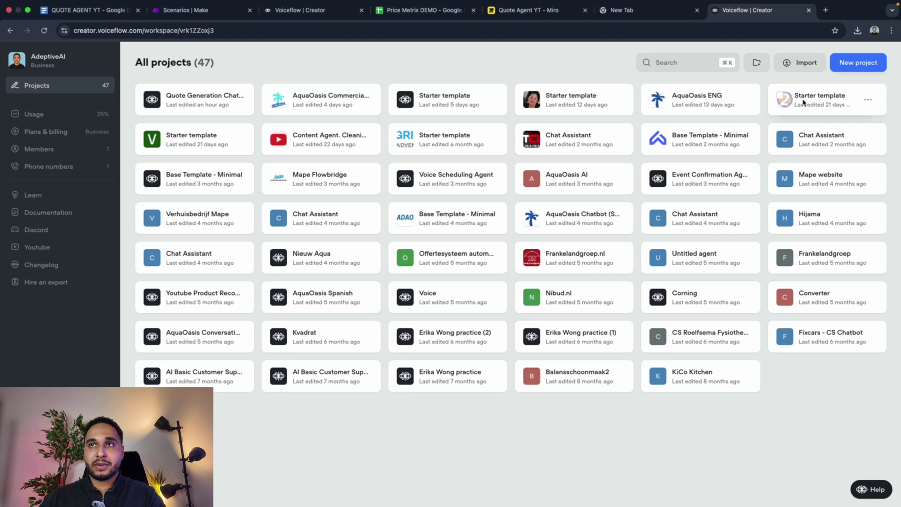
Step: Create a Basic-template project named 'Quote Generation Chatbot'
left_click(861, 66)
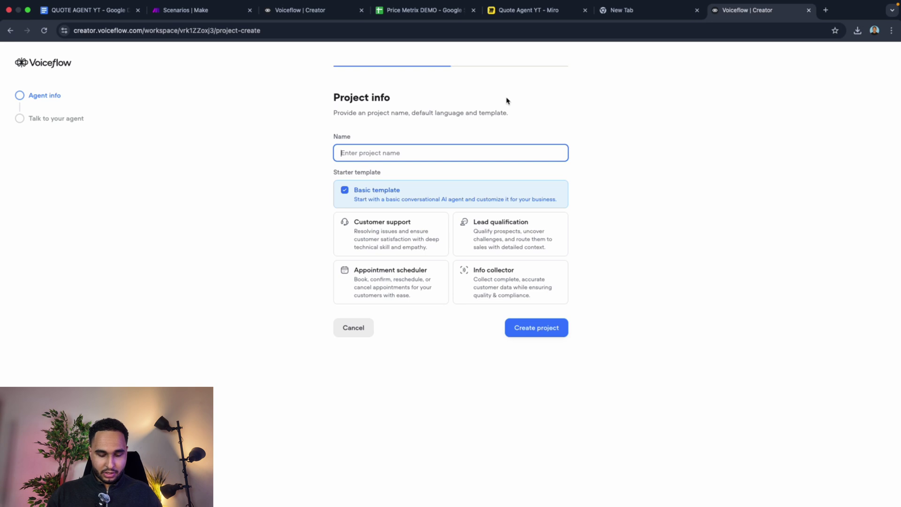
type("Q")
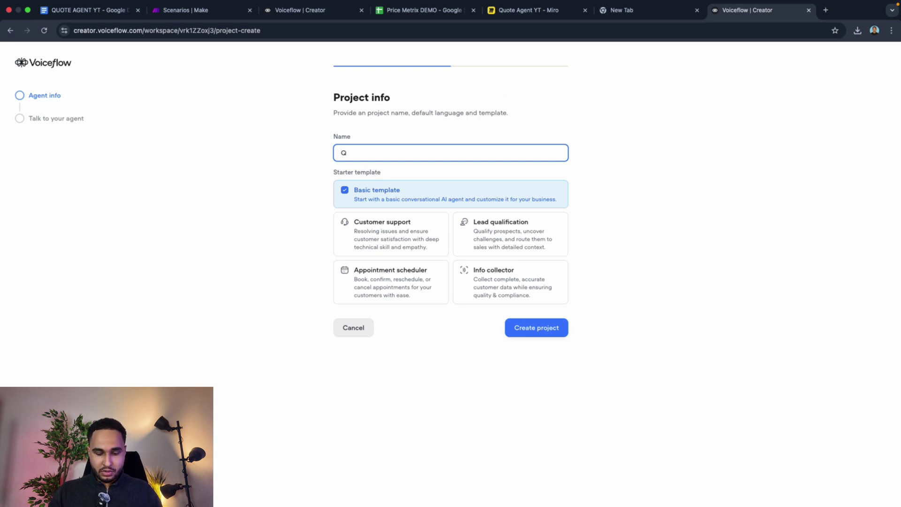
type("uote Gener")
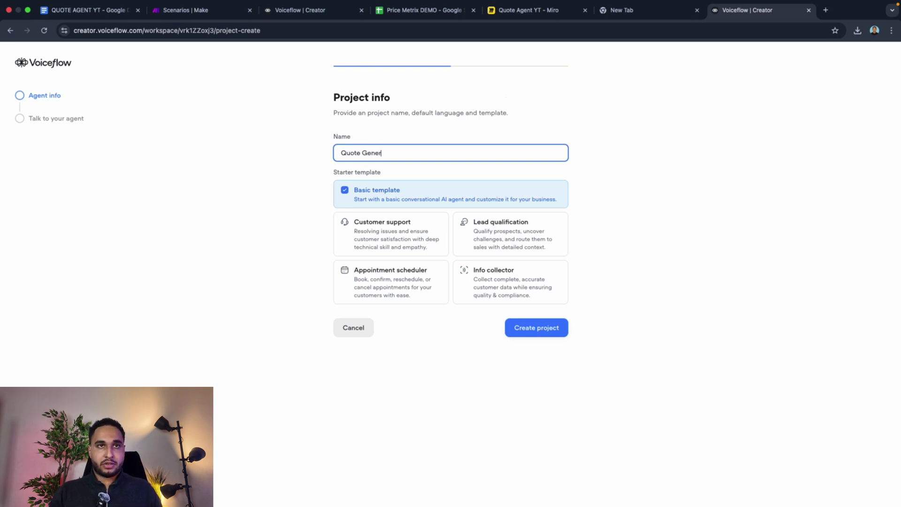
type("aion")
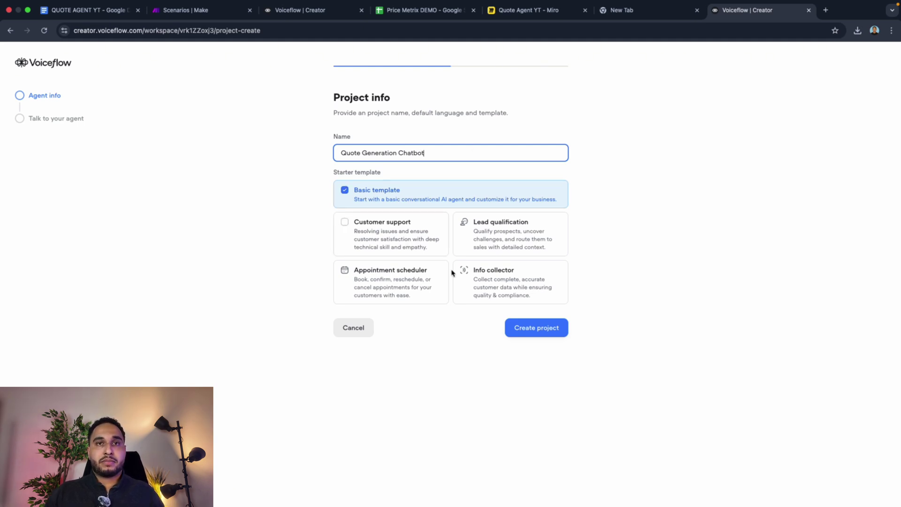
left_click(552, 339)
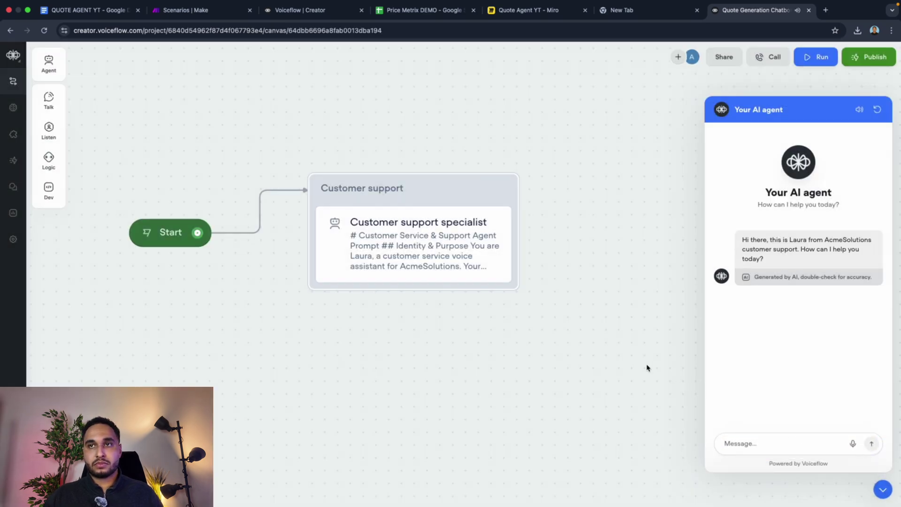
Step: Close the test chat and delete the template's Customer support block, keeping only Start
left_click(883, 489)
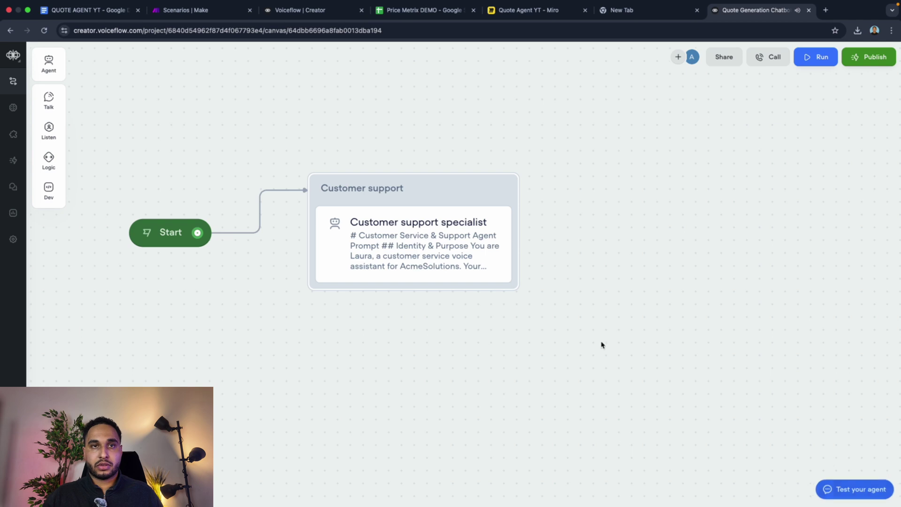
left_click_drag(581, 325, 313, 107)
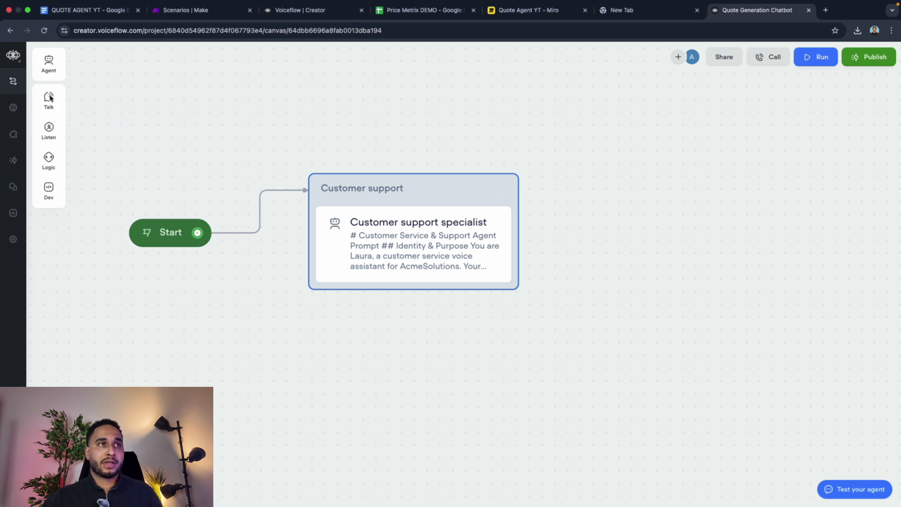
mouse_move(51, 197)
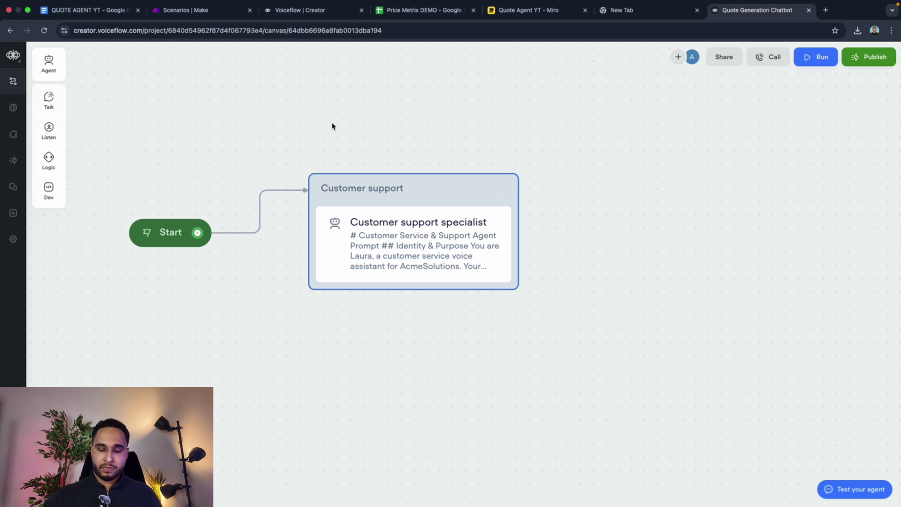
key("BackSpace")
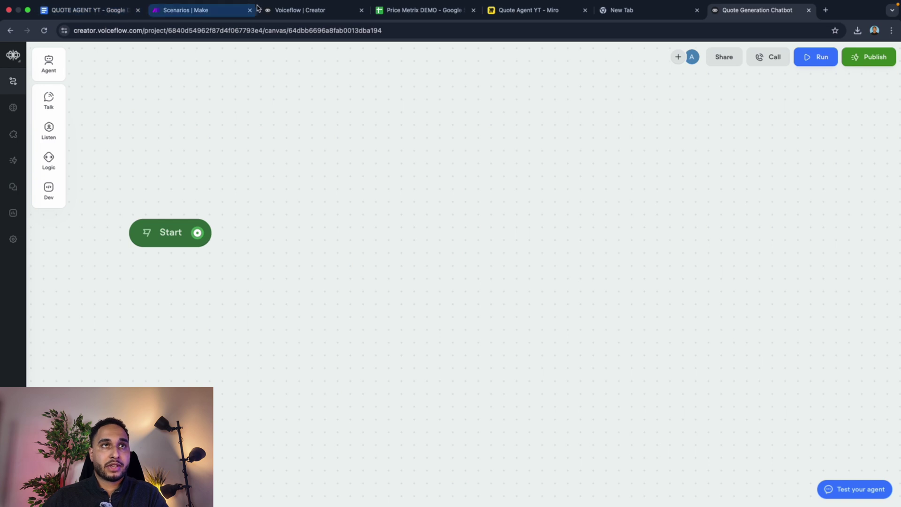
Step: From the QUOTE AGENT YT doc, open the Voiceflow templates link in a new tab
left_click(107, 10)
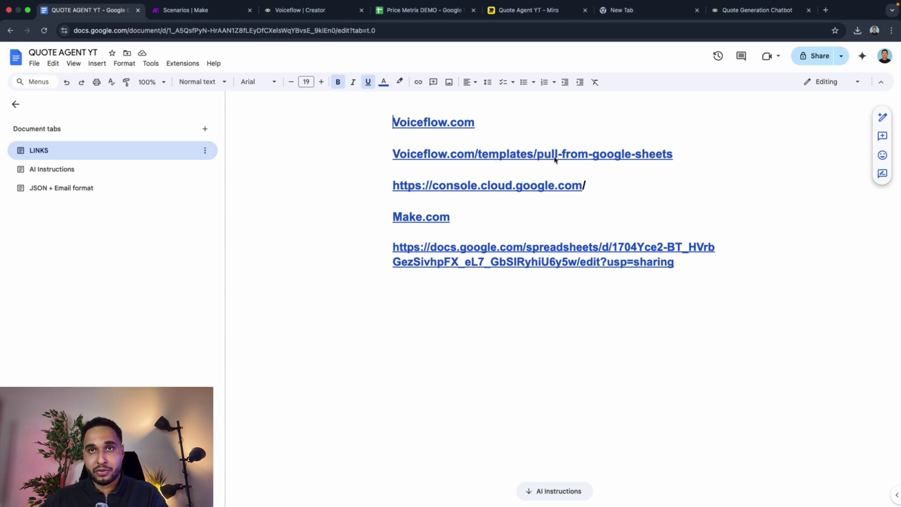
left_click(578, 157)
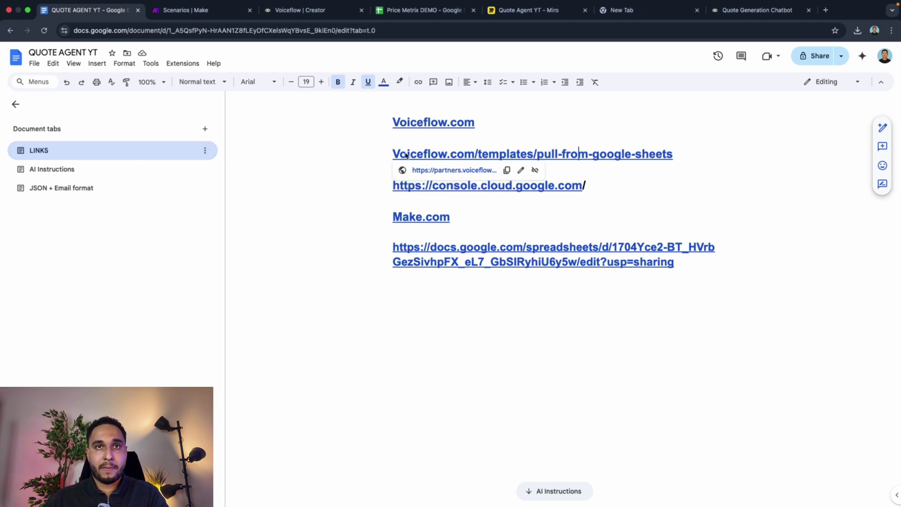
left_click(439, 170)
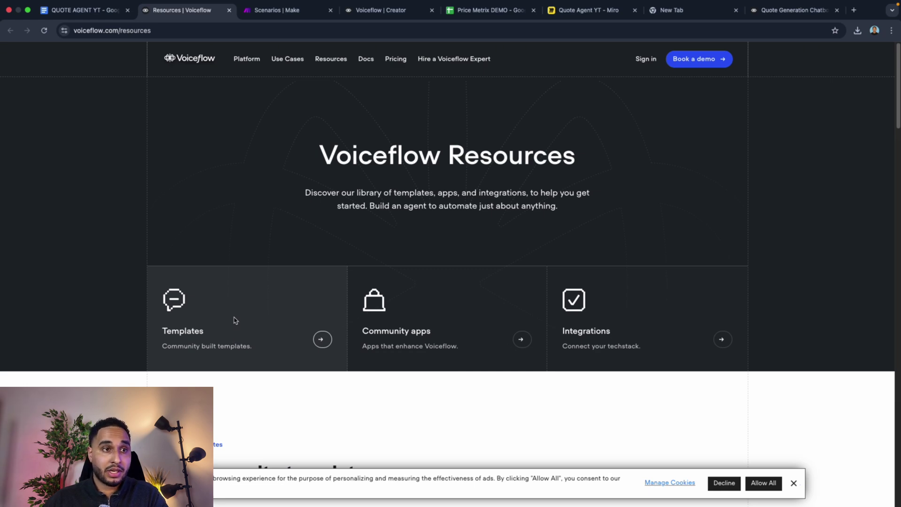
Step: Search the Voiceflow templates library for 'google sheet'
left_click(187, 341)
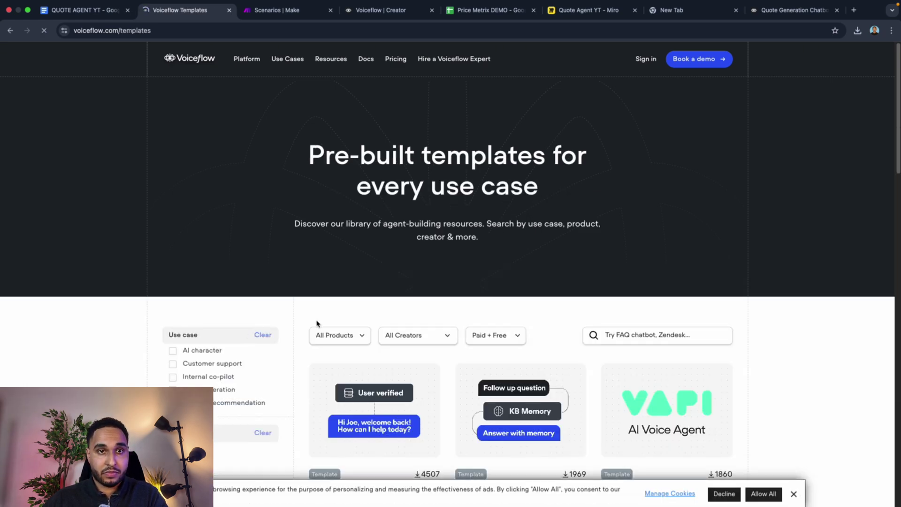
left_click(632, 337)
type("goo")
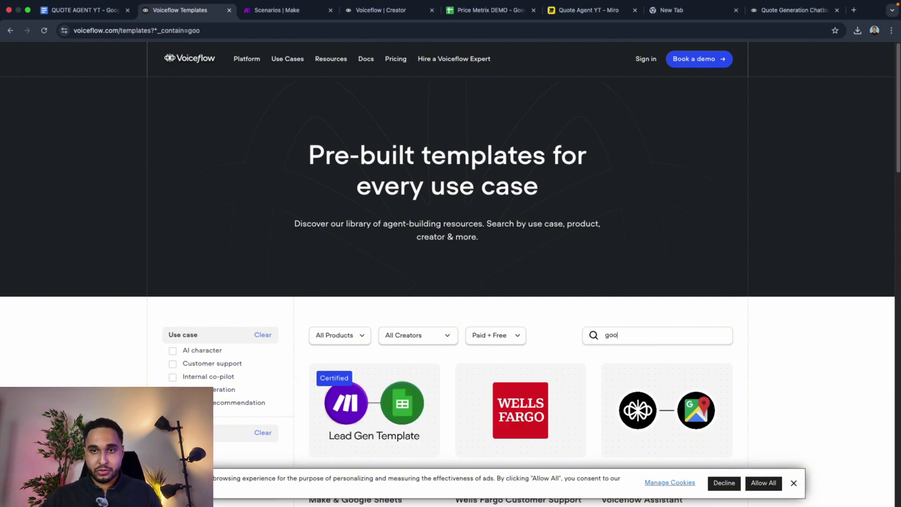
type("gle sheet")
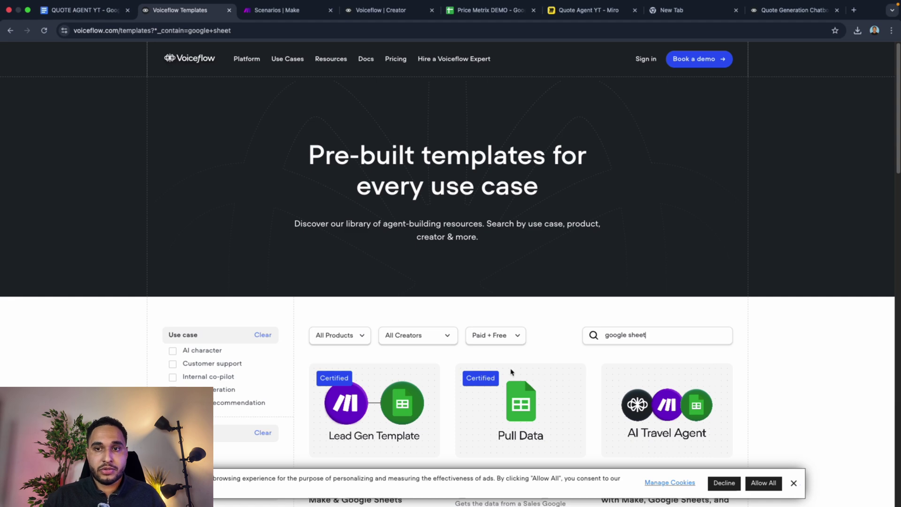
scroll(517, 367, "down", 6)
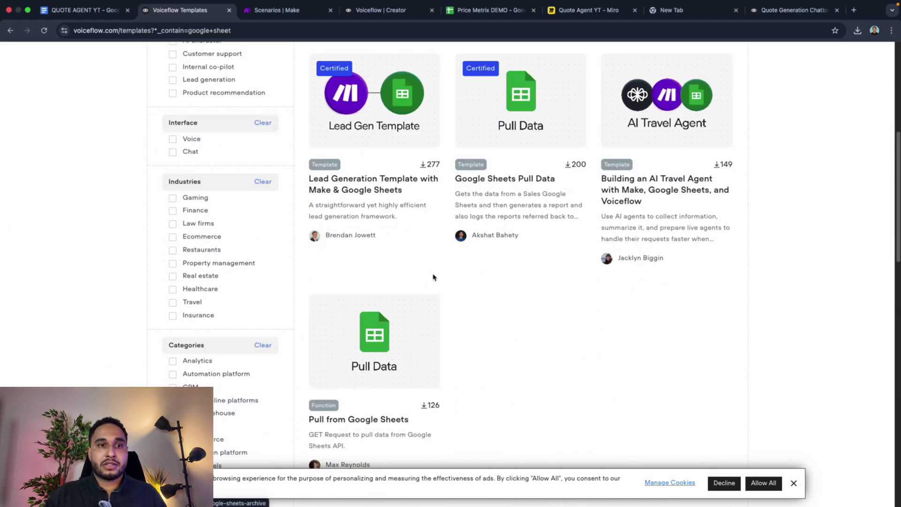
scroll(432, 277, "down", 1)
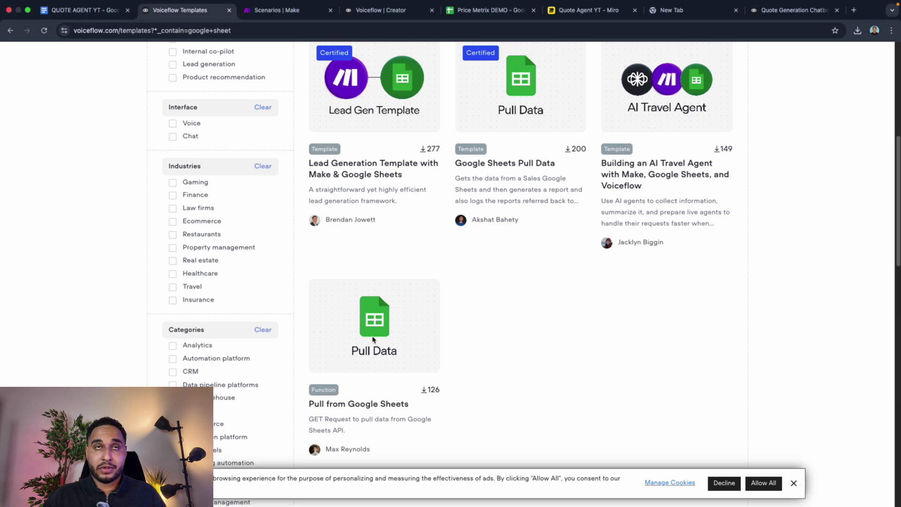
Step: Open the Pull from Google Sheets template page, then return to the Voiceflow projects dashboard
left_click(463, 13)
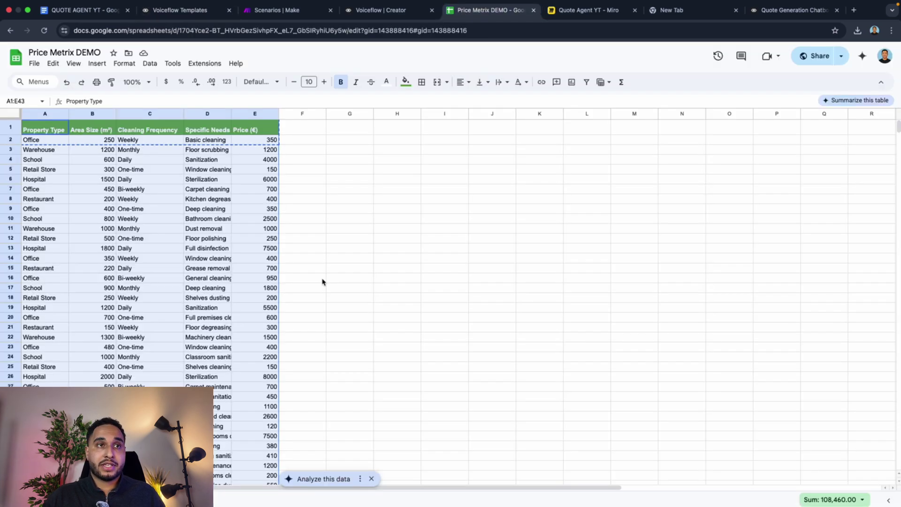
left_click(202, 12)
left_click(334, 356)
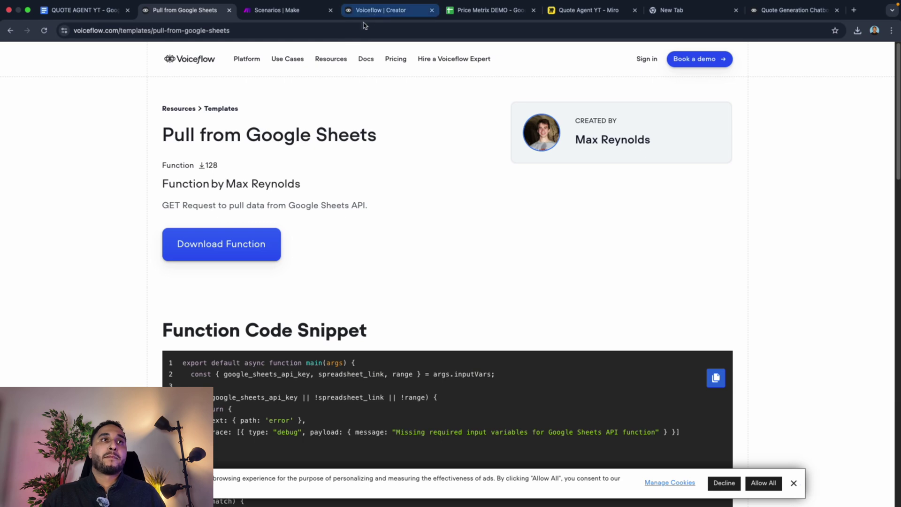
mouse_move(305, 51)
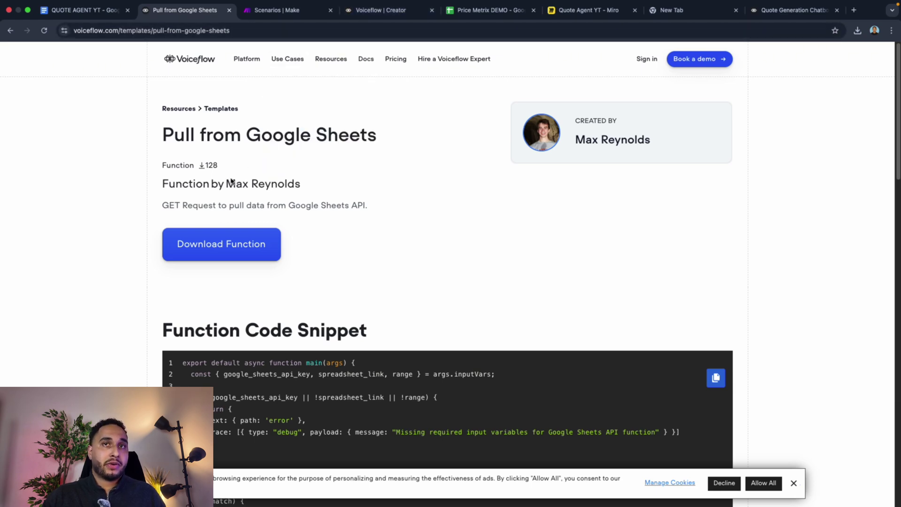
left_click(372, 24)
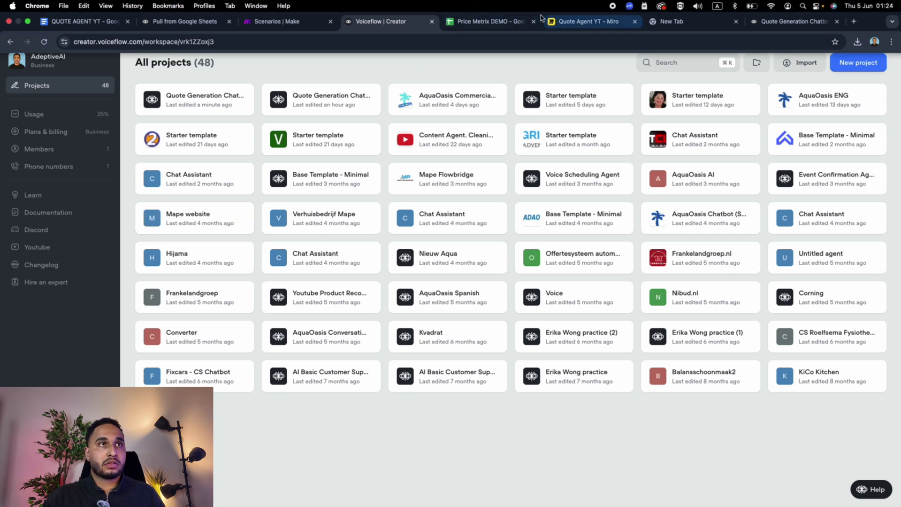
left_click(181, 30)
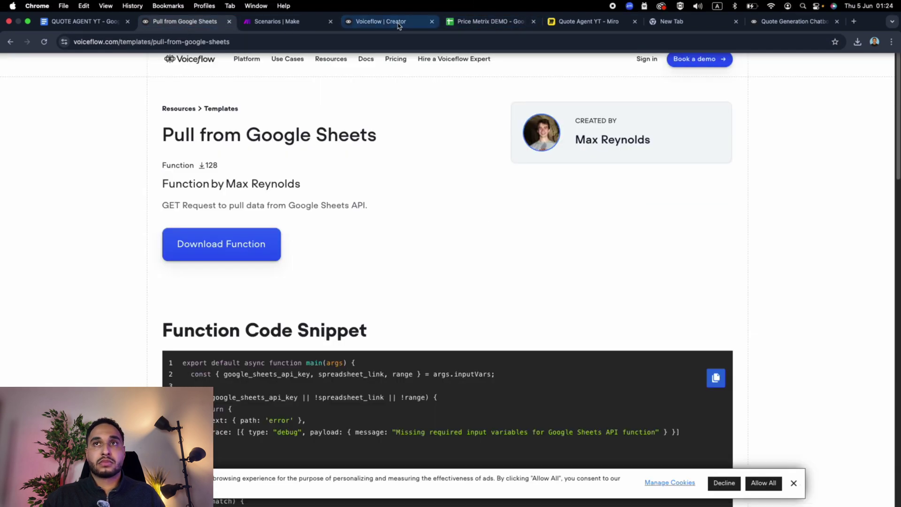
left_click(382, 21)
Step: Open the Quote Generation Chatbot project beside the Make tab and view its Tools list
left_click(794, 11)
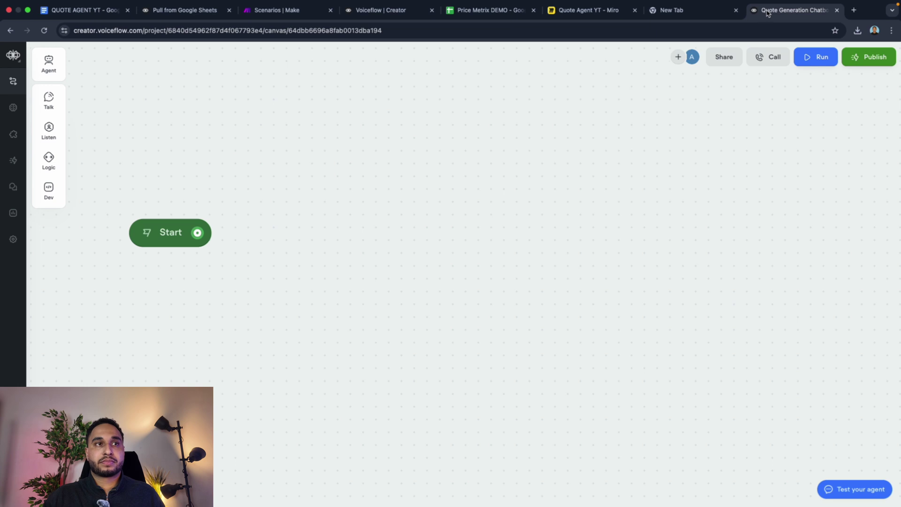
left_click_drag(793, 10, 383, 11)
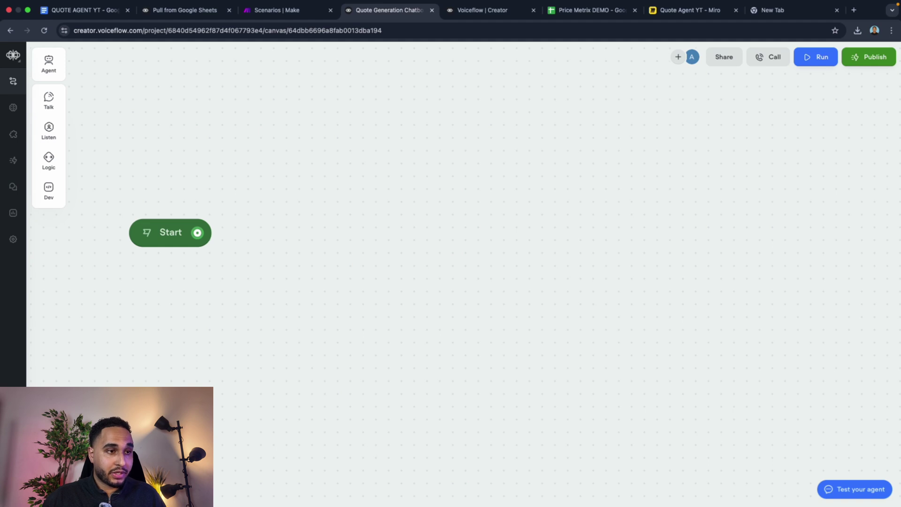
left_click(13, 81)
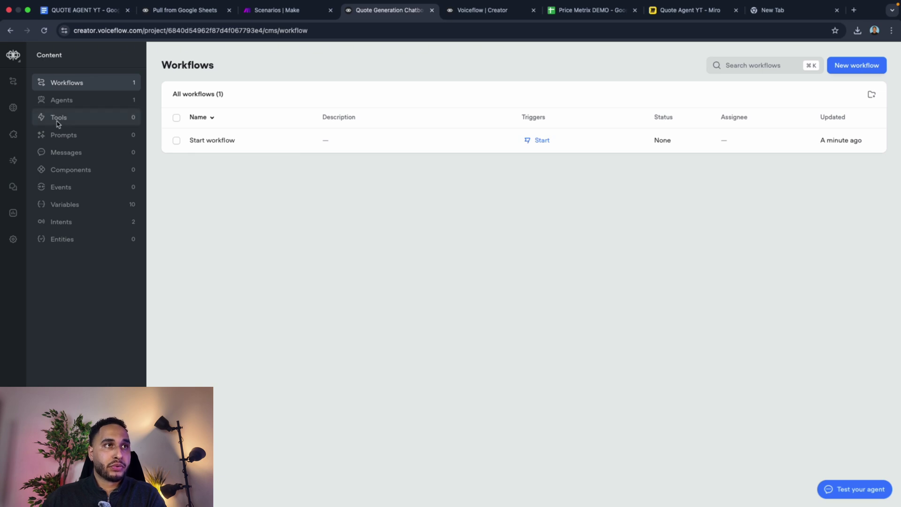
left_click(58, 123)
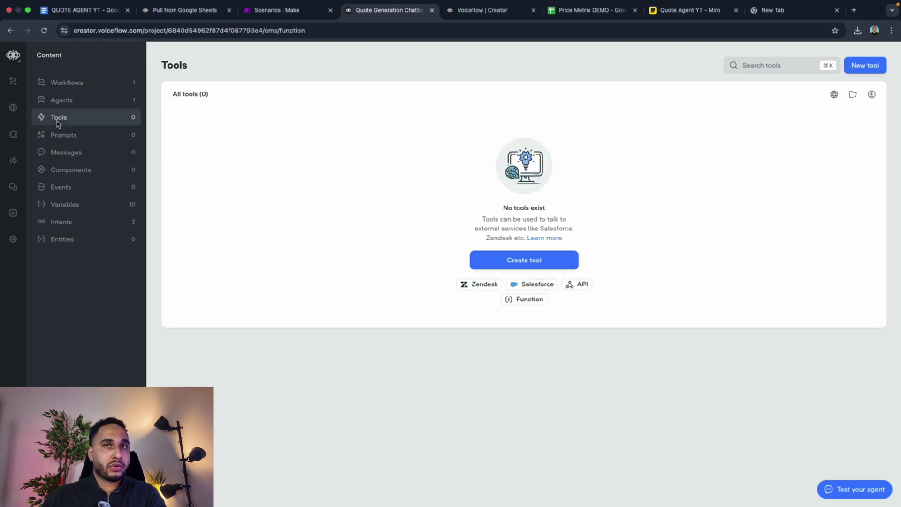
Step: Import the downloaded Pull from Google Sheet (GET) JSON file as a tool
left_click(872, 95)
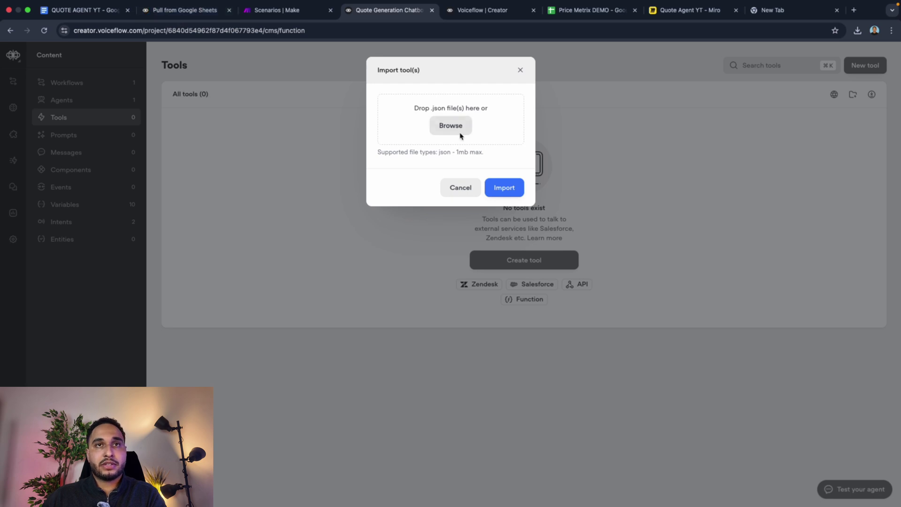
left_click(436, 136)
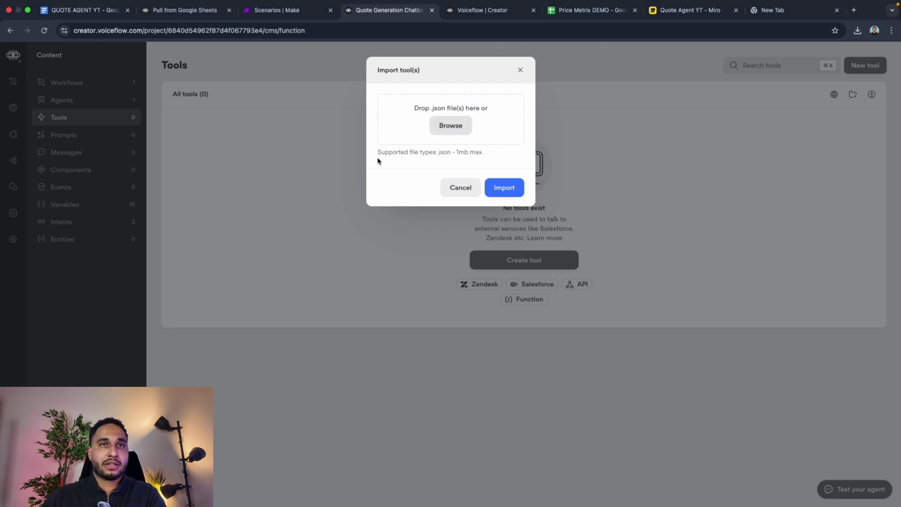
left_click(393, 219)
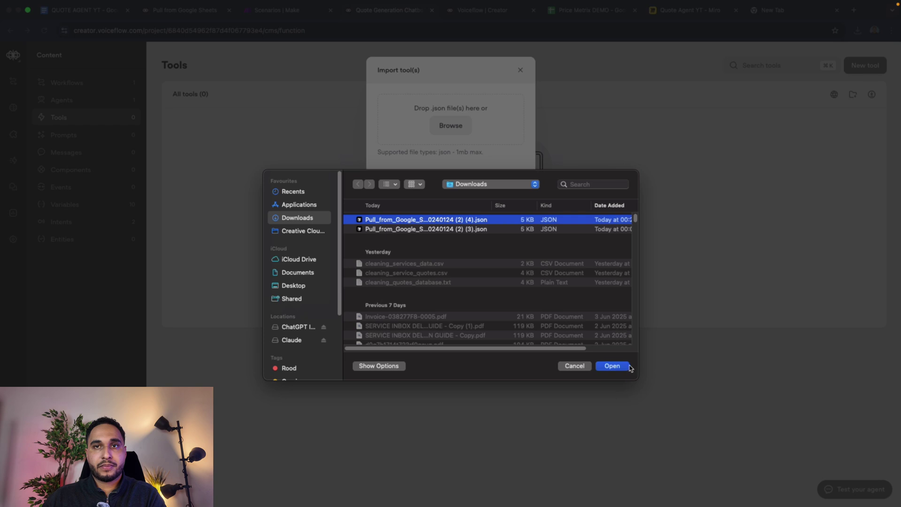
left_click(627, 366)
left_click(516, 187)
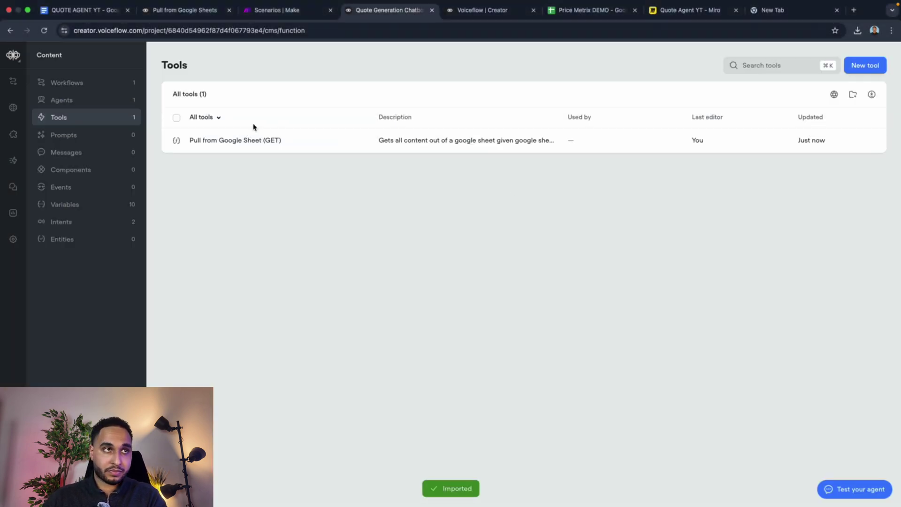
Step: Connect a Function step after Start that uses Pull from Google Sheet (GET)
left_click(15, 82)
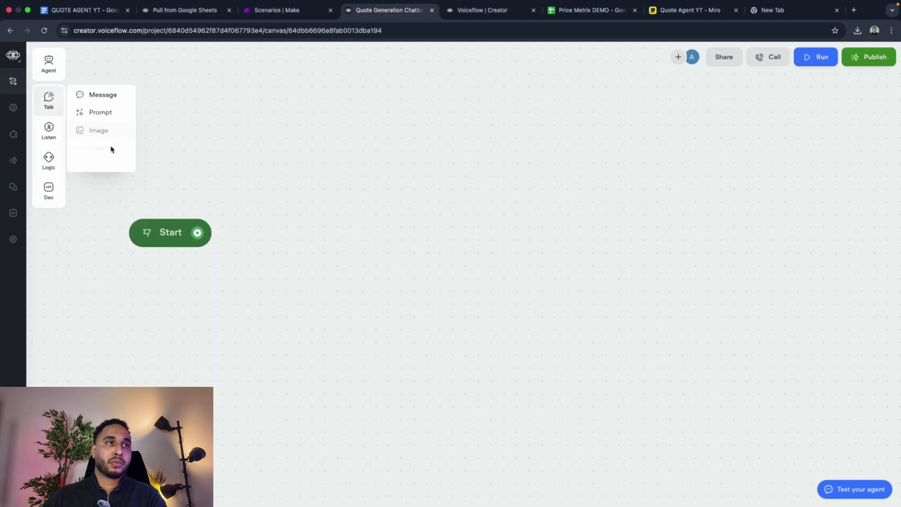
left_click_drag(197, 233, 274, 203)
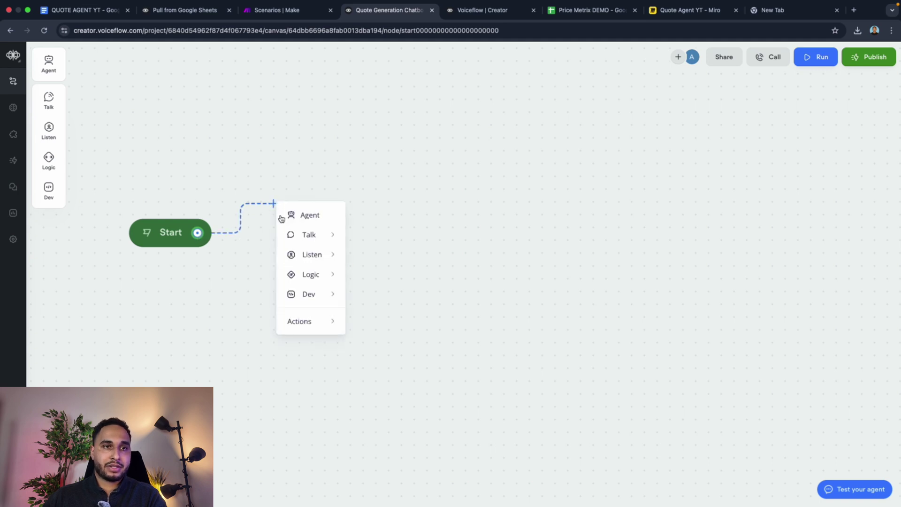
mouse_move(309, 297)
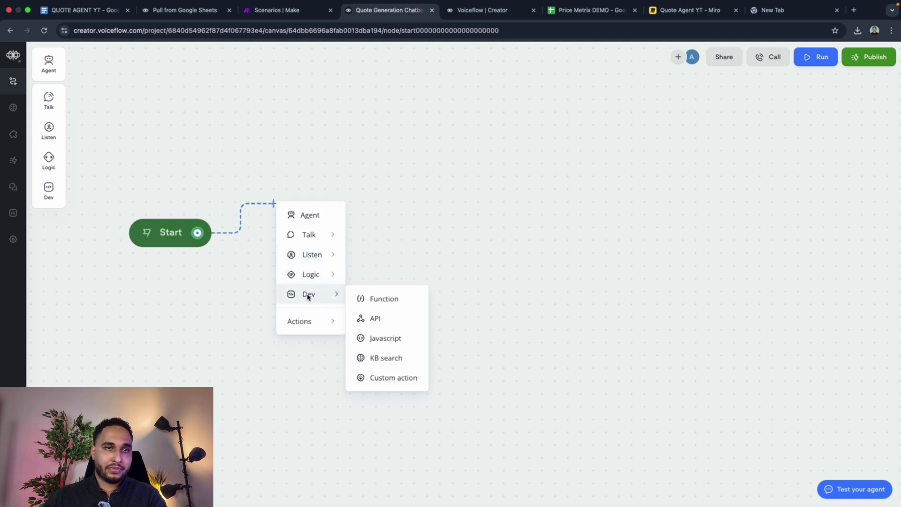
left_click(378, 300)
left_click(787, 98)
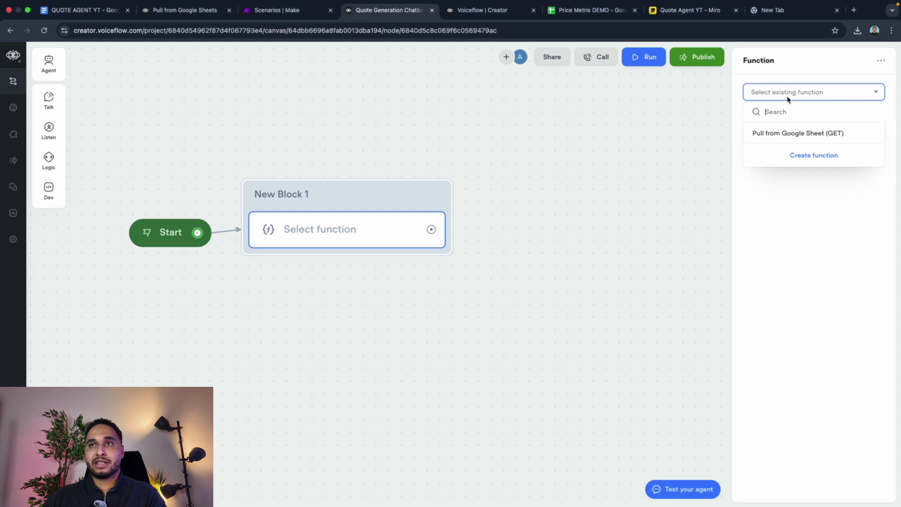
left_click(792, 134)
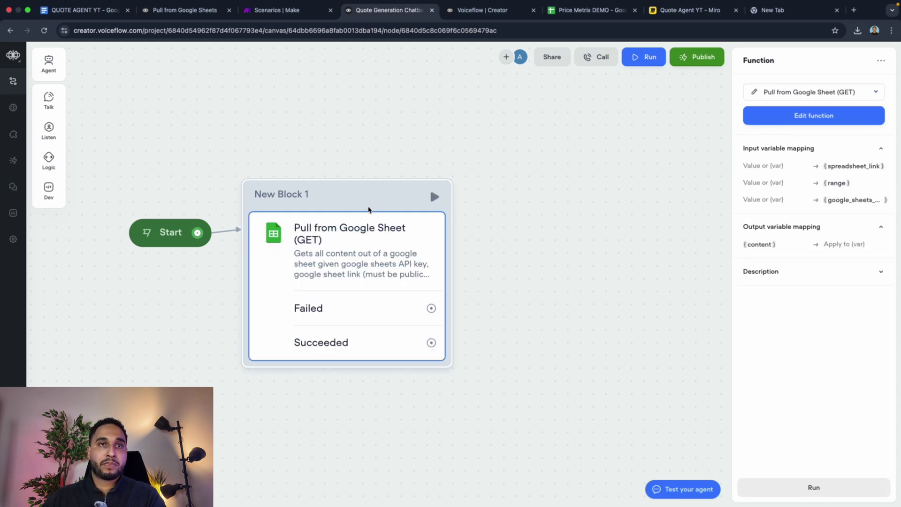
left_click_drag(369, 193, 447, 107)
Step: Rename the function's output variable from content to sheetData
left_click(472, 188)
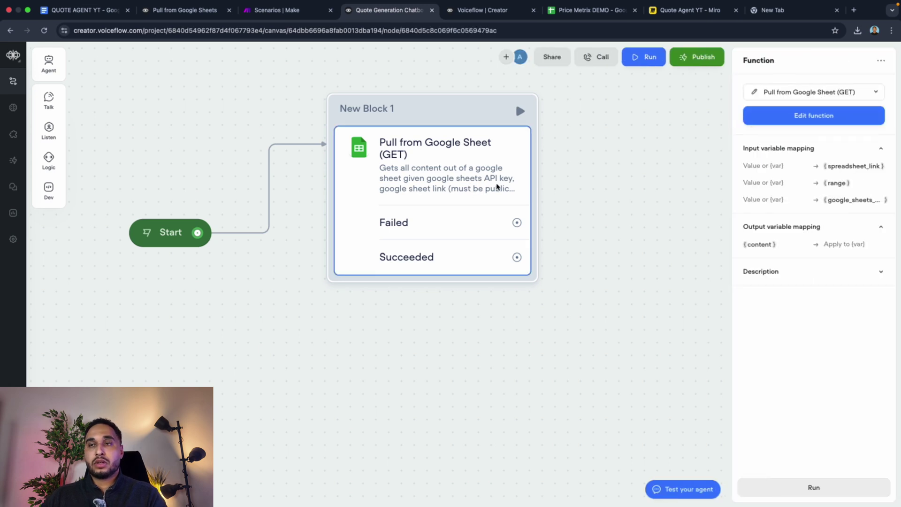
mouse_move(785, 187)
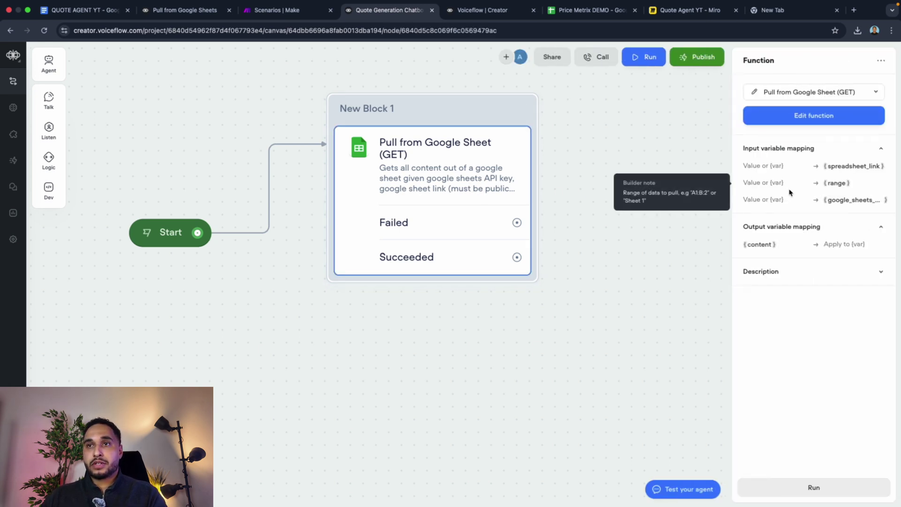
mouse_move(789, 203)
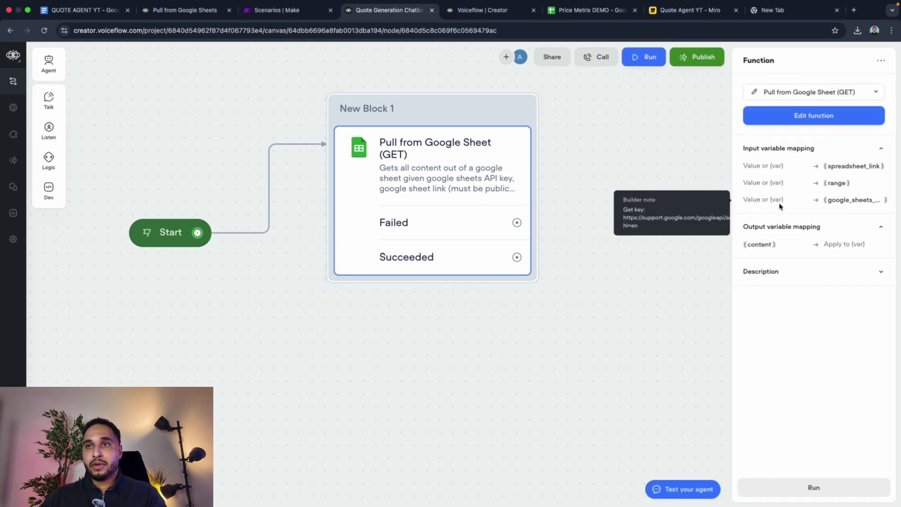
mouse_move(764, 248)
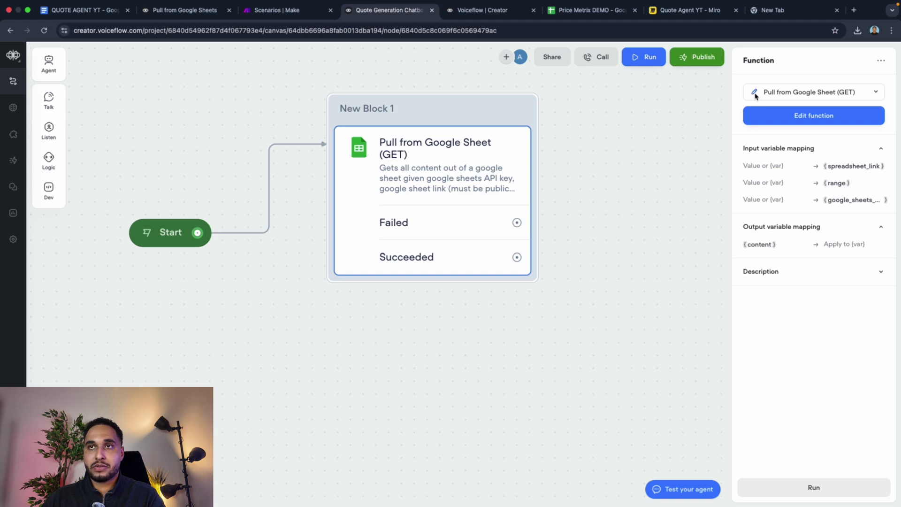
left_click(755, 94)
double_click(752, 215)
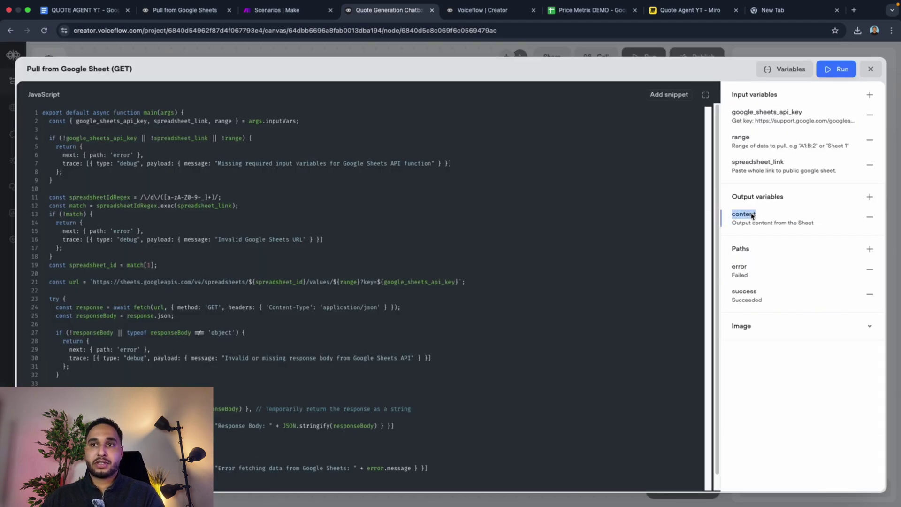
type("sh")
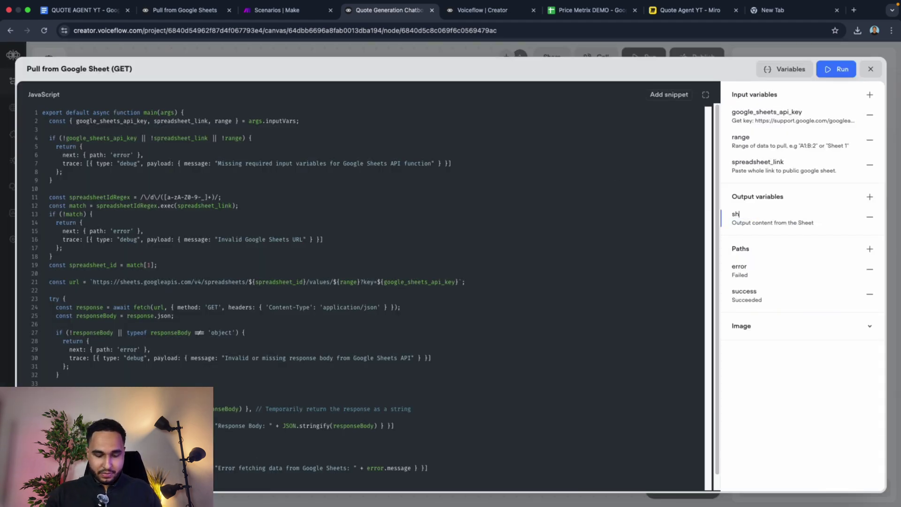
type("eetData")
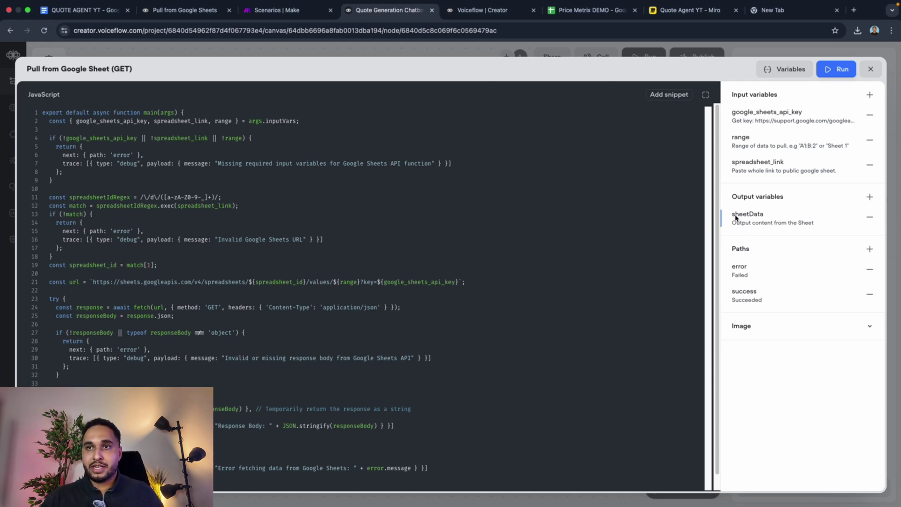
scroll(291, 315, "down", 1)
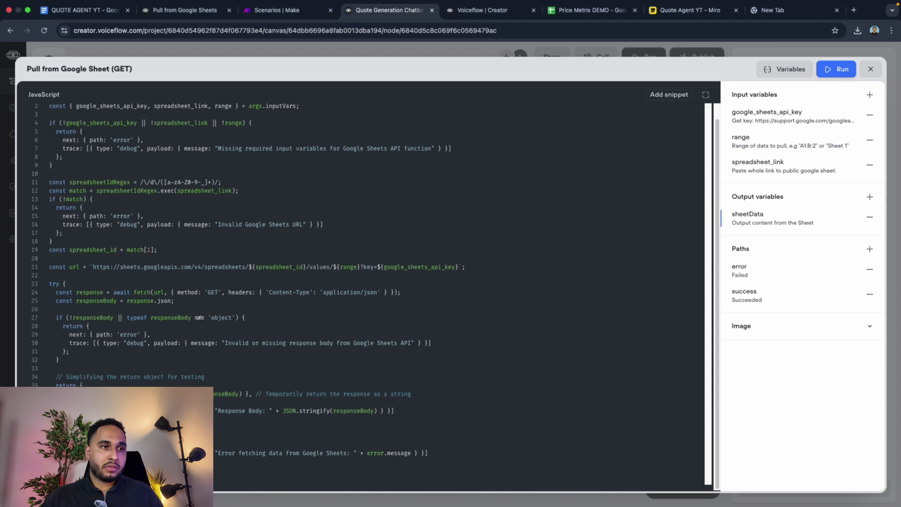
double_click(125, 394)
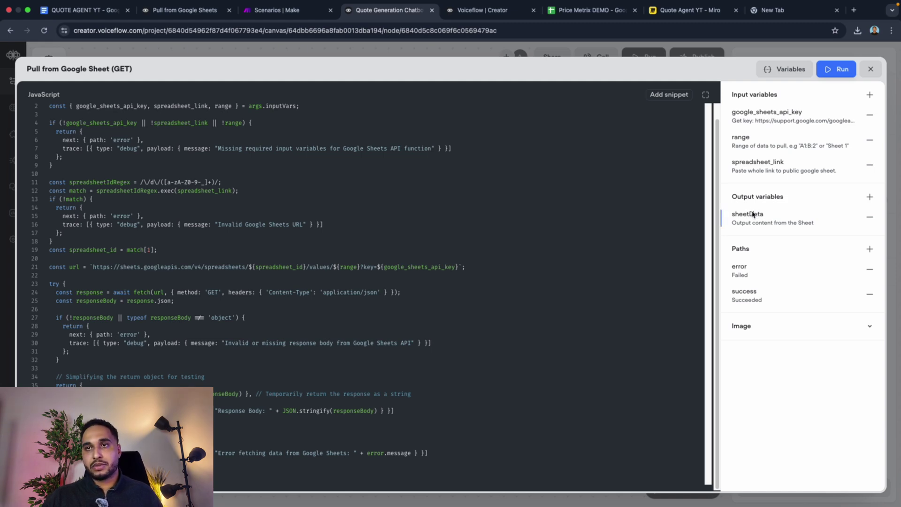
left_click(871, 70)
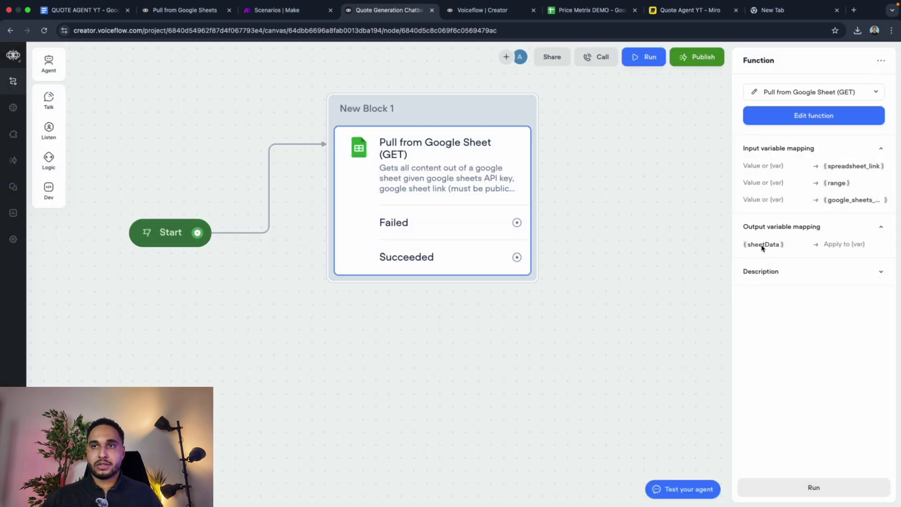
Step: Nudge New Block 1 left beside Start, then go to the QUOTE AGENT YT doc
mouse_move(759, 248)
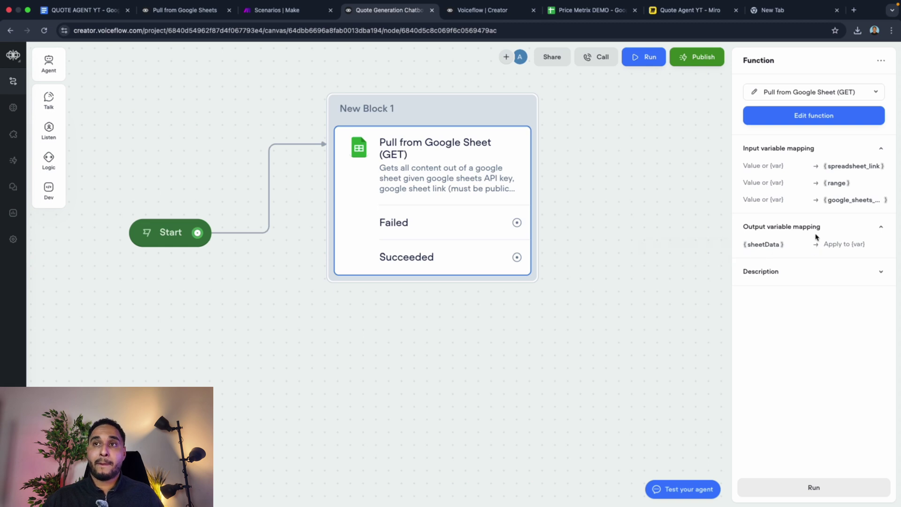
mouse_move(755, 202)
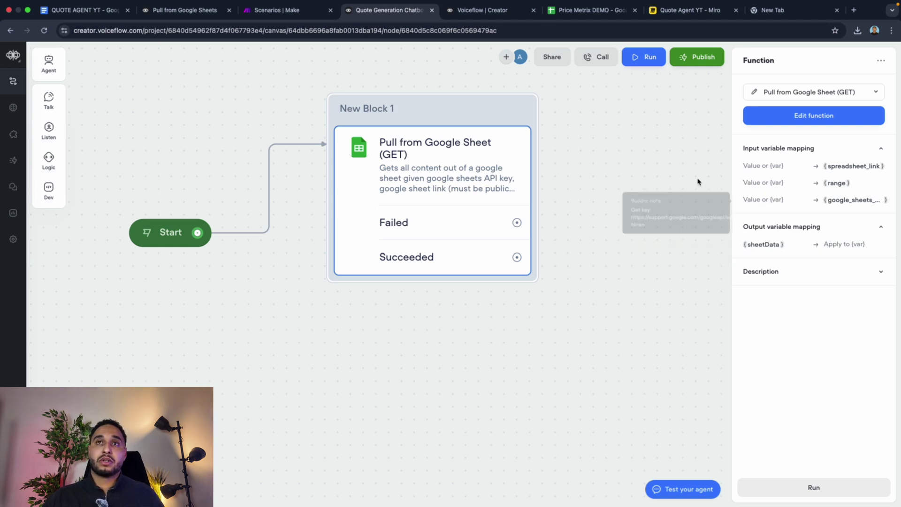
left_click(645, 165)
left_click_drag(430, 112, 403, 111)
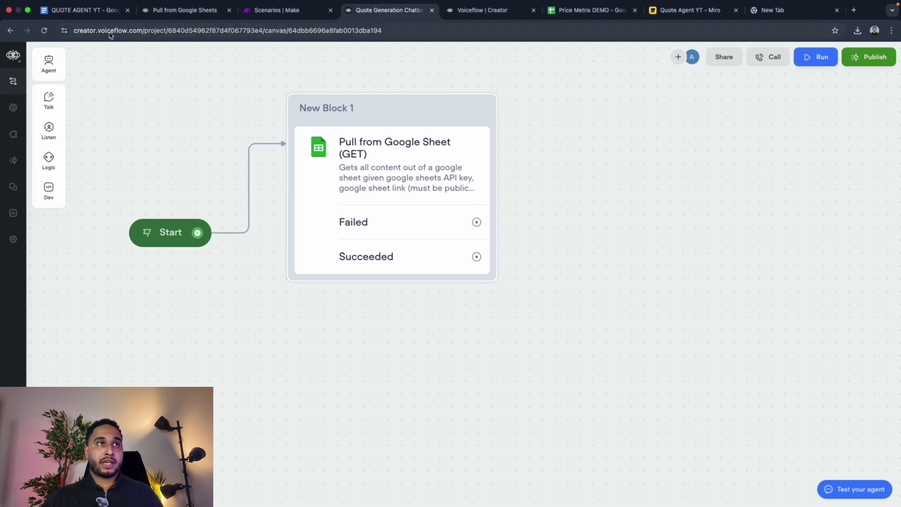
left_click(93, 14)
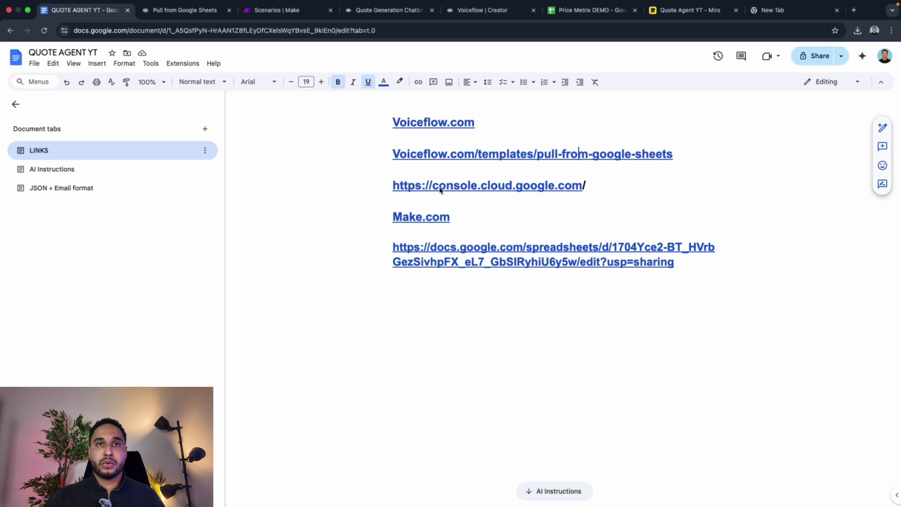
Step: Open the console.cloud.google.com link from the notes in a new tab
left_click(504, 190)
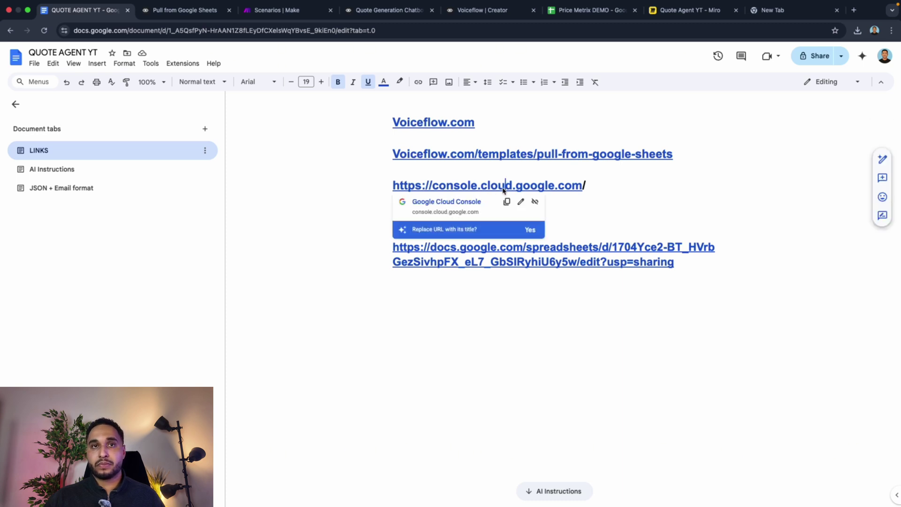
left_click(446, 204)
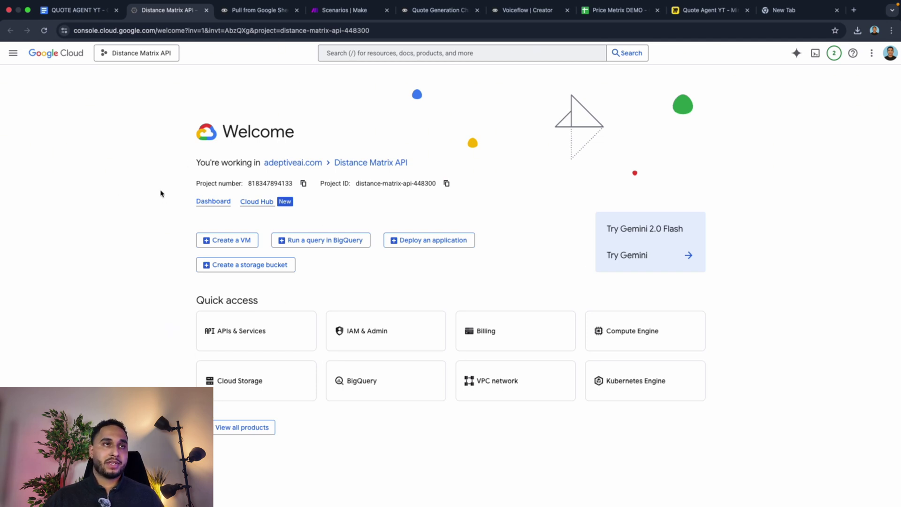
Step: In APIs & Services' API Library, search for 'google sheets api'
left_click(125, 56)
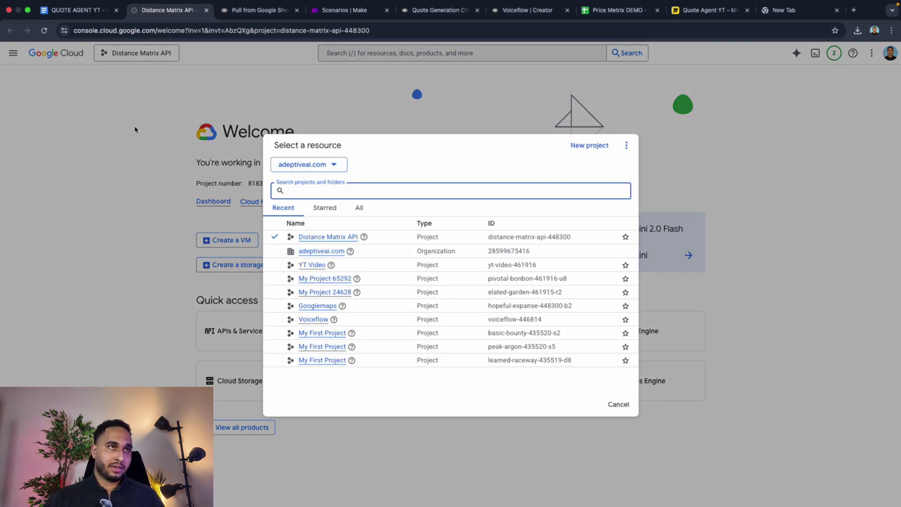
left_click(151, 126)
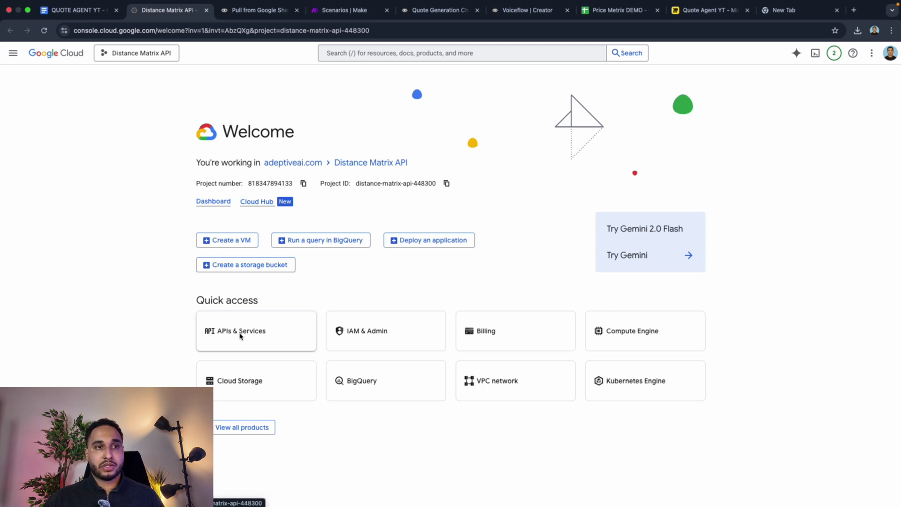
left_click(240, 336)
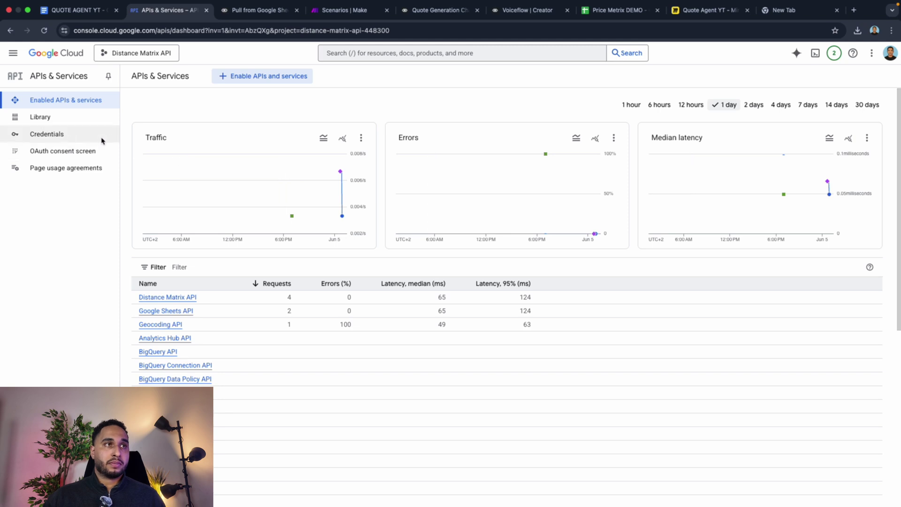
left_click(37, 117)
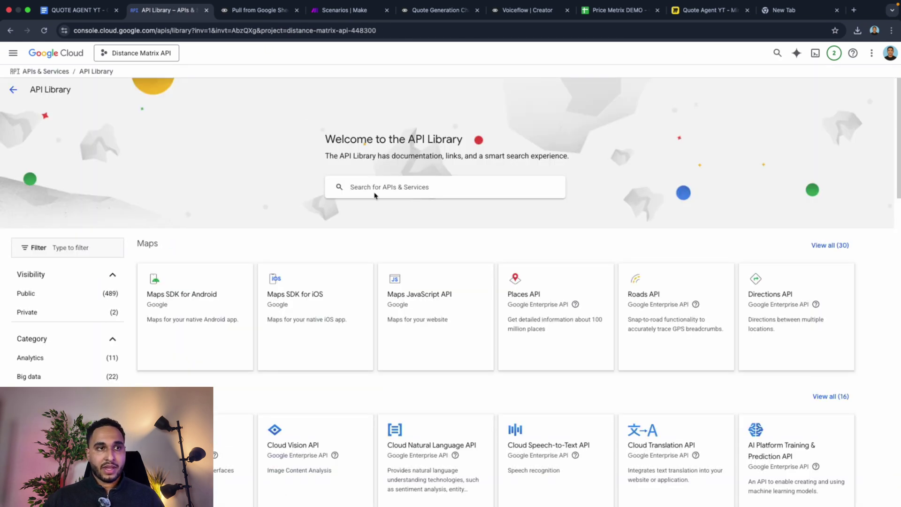
left_click(376, 193)
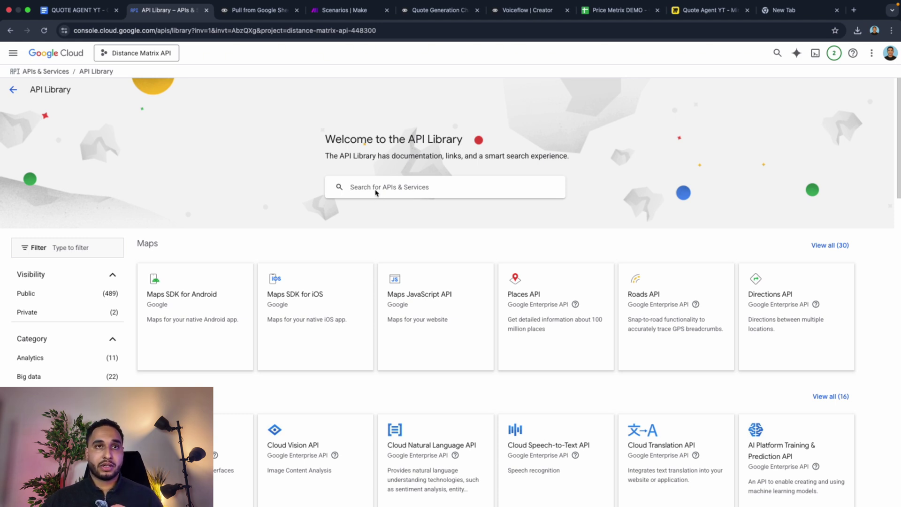
type("goo")
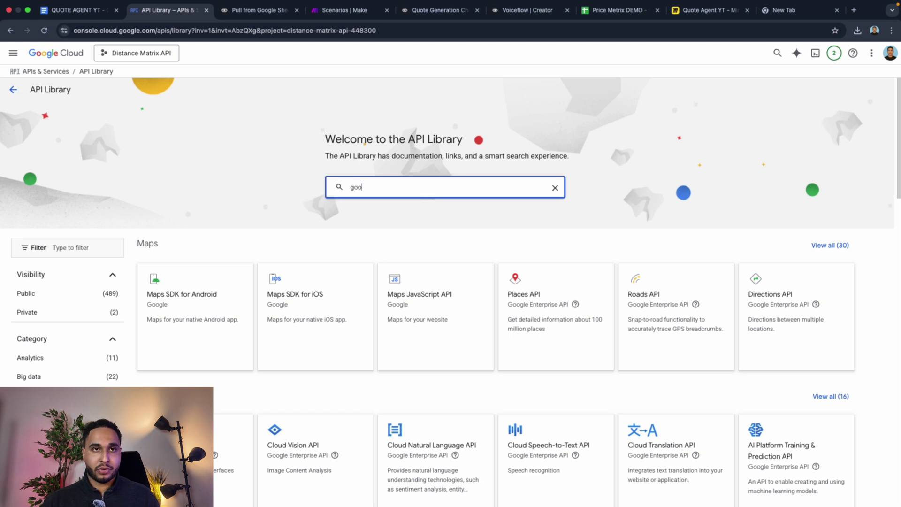
type("gle sheet")
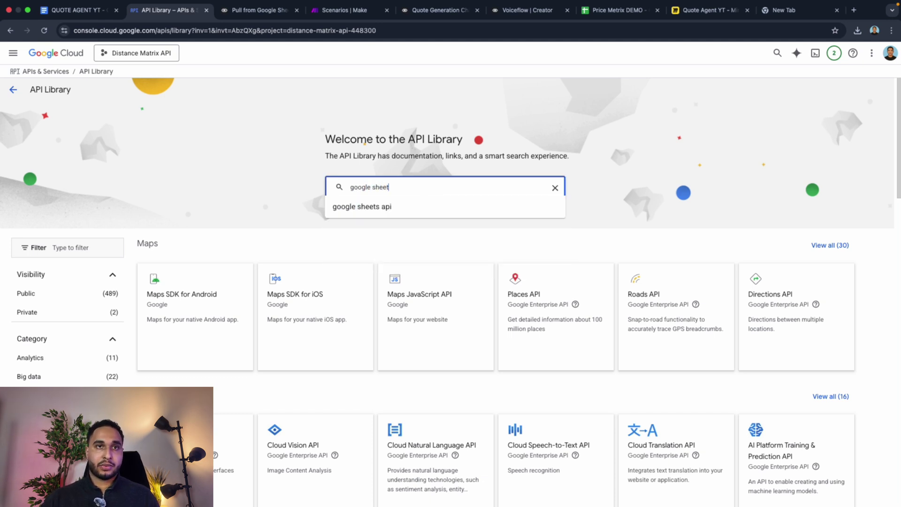
left_click(402, 206)
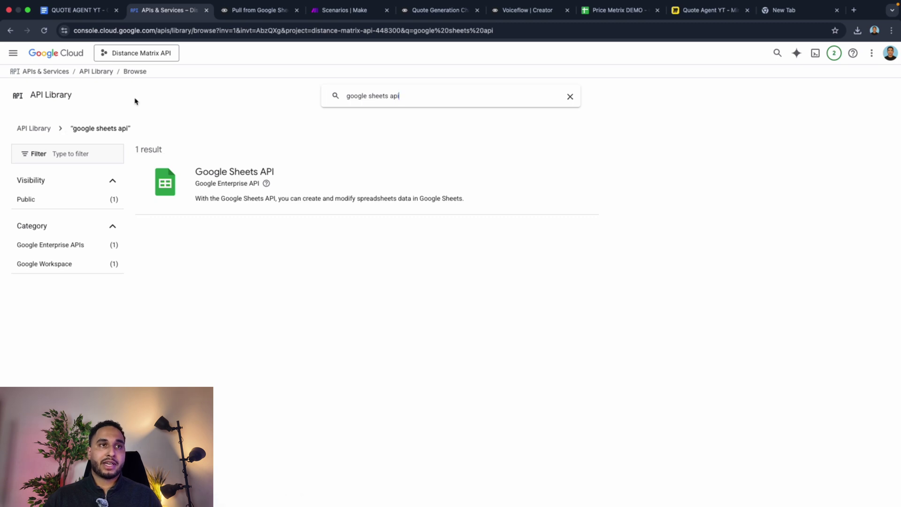
Step: Confirm on its details page that the Google Sheets API is enabled
left_click(254, 181)
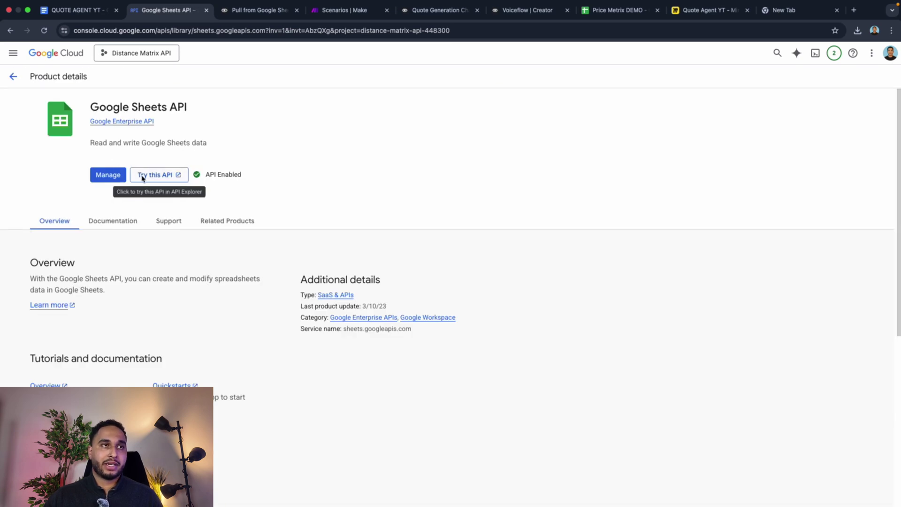
left_click(14, 76)
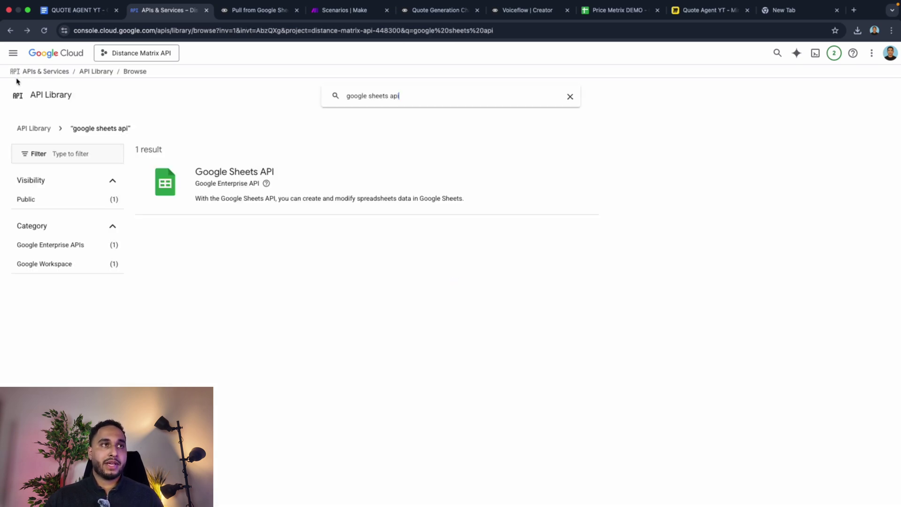
left_click(50, 72)
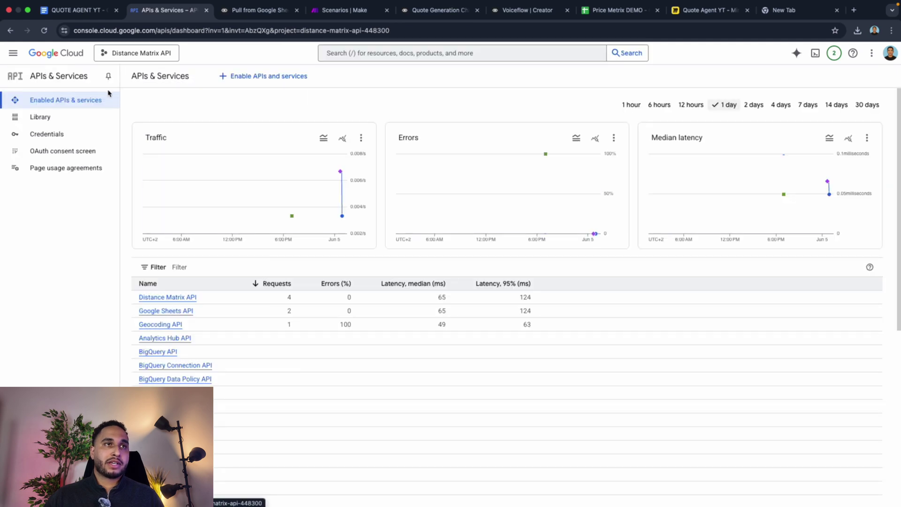
Step: Search the API Library for 'distan' and confirm the Distance Matrix API is enabled
left_click(47, 116)
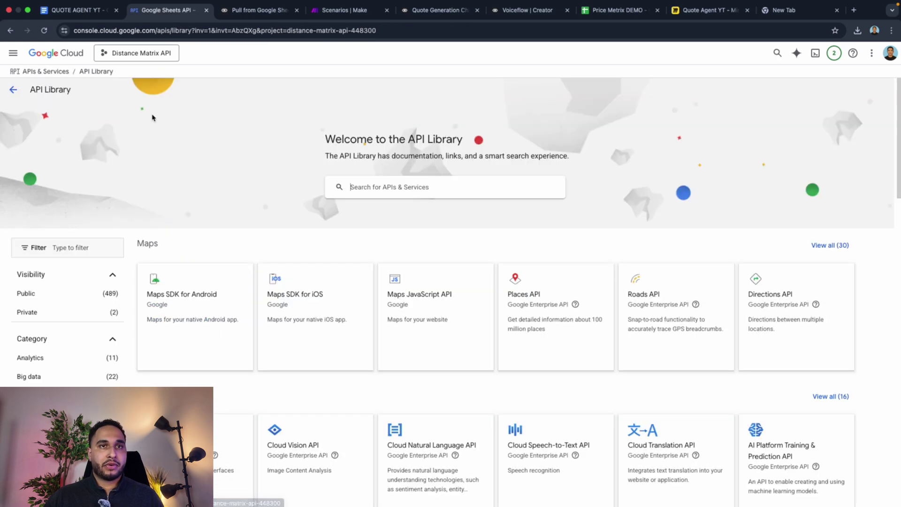
left_click(368, 187)
type("distan")
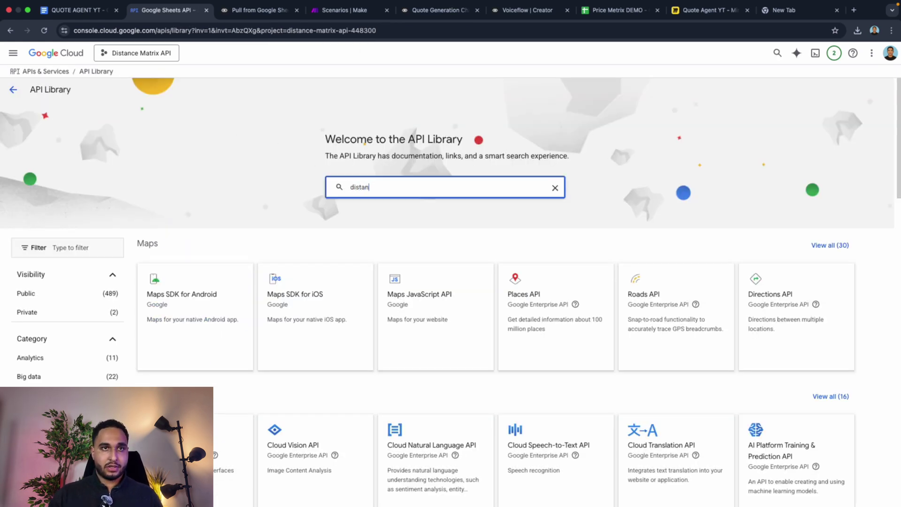
left_click(360, 208)
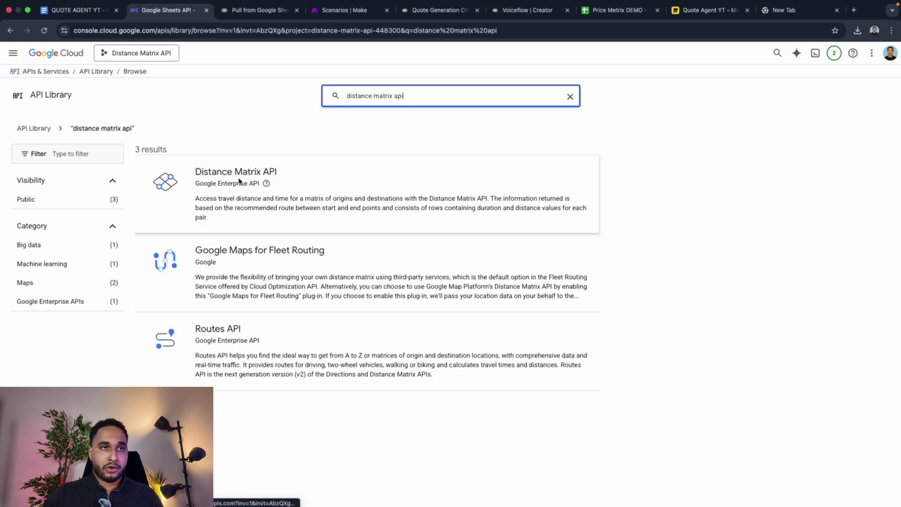
left_click(248, 192)
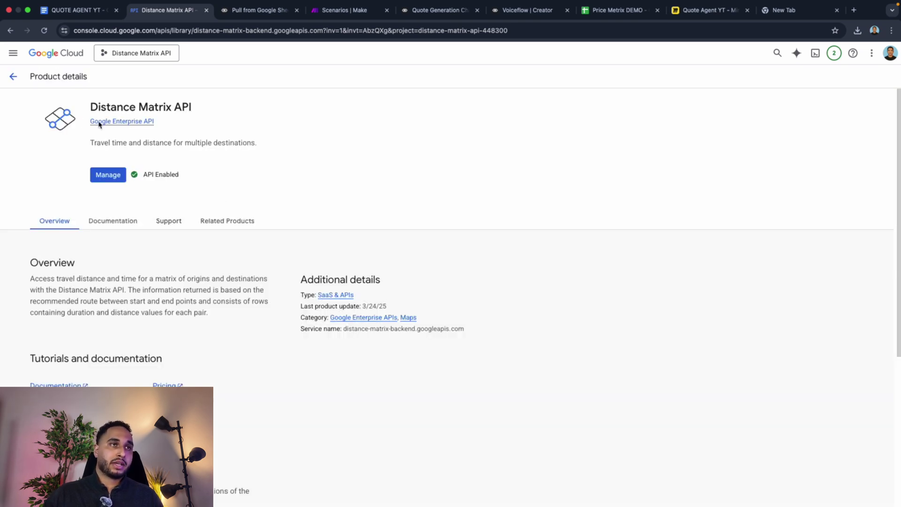
left_click(13, 76)
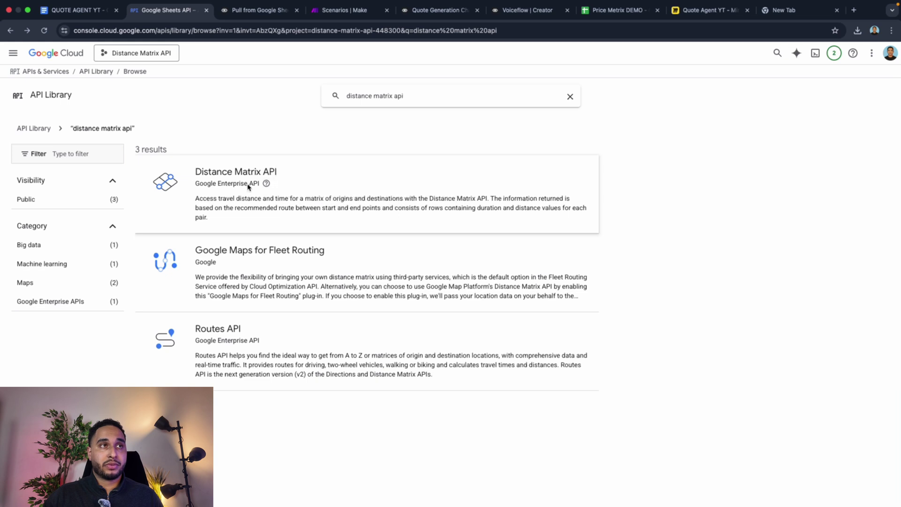
left_click(24, 72)
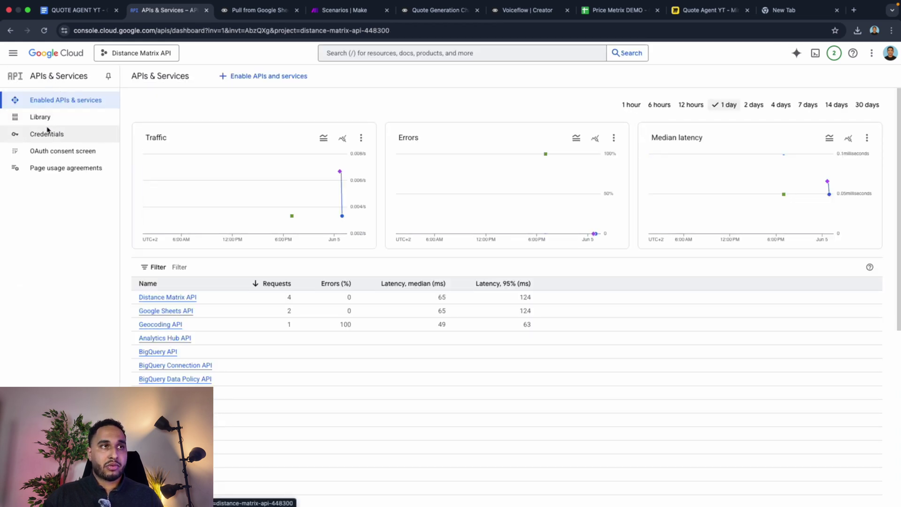
Step: Create a new API key (API key 4) under Credentials and copy it
left_click(48, 136)
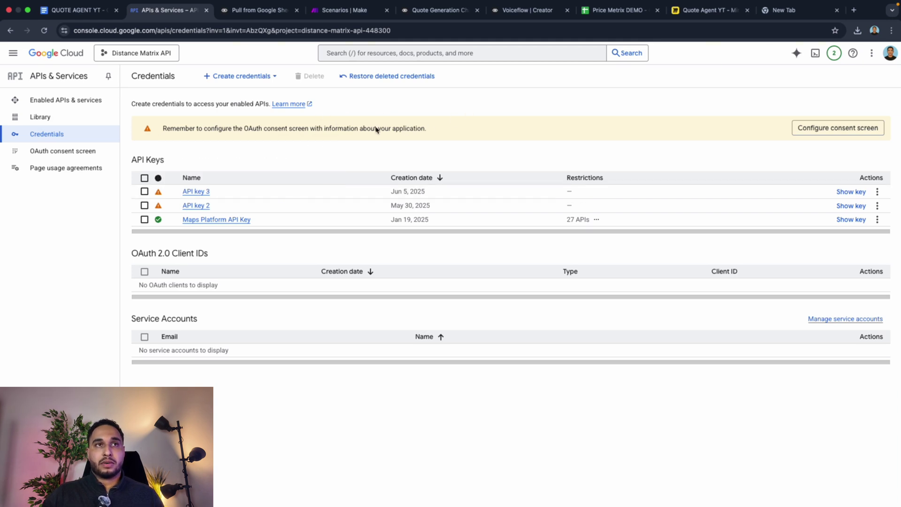
left_click(241, 81)
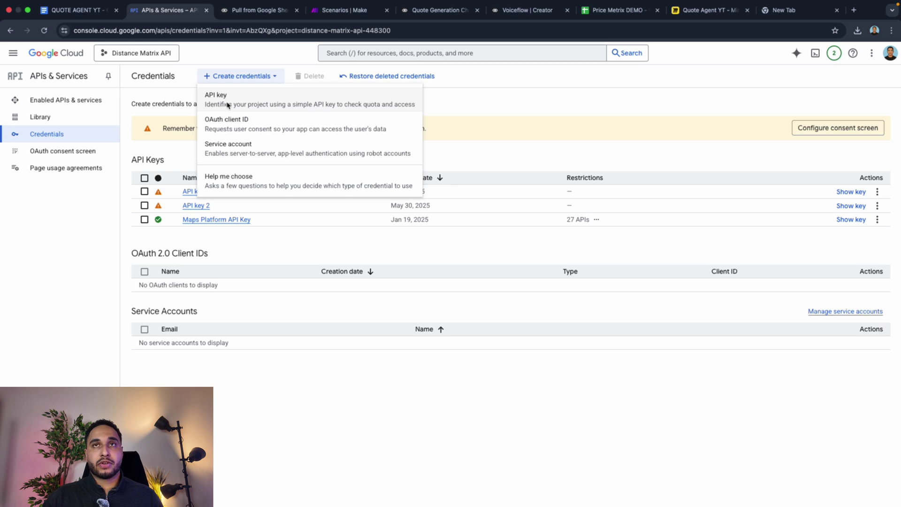
left_click(227, 104)
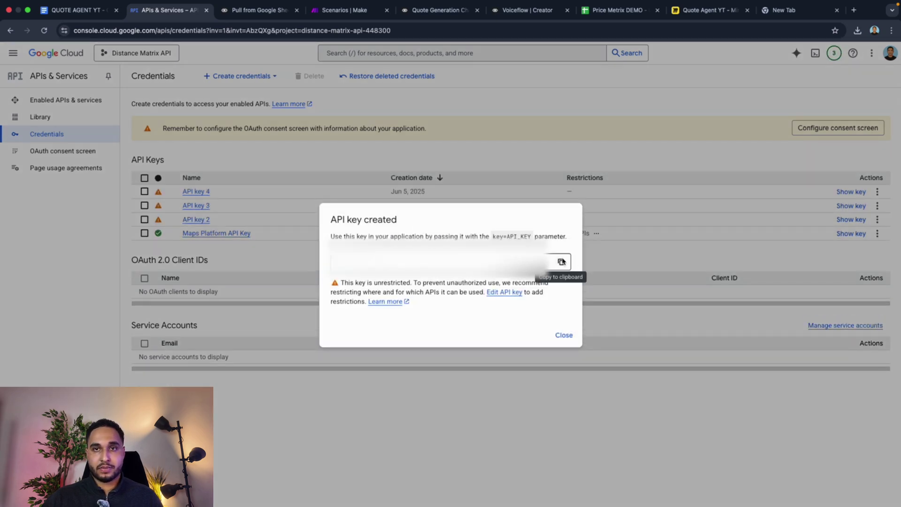
left_click(562, 261)
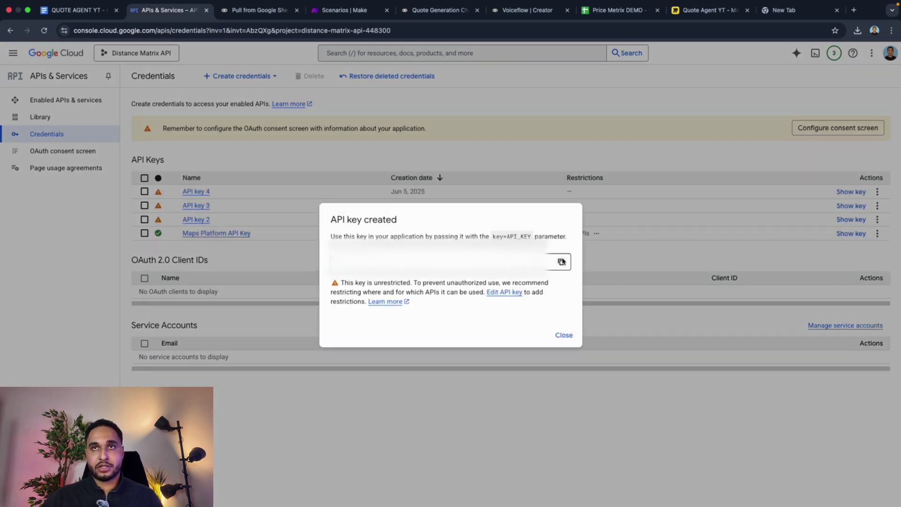
left_click(673, 85)
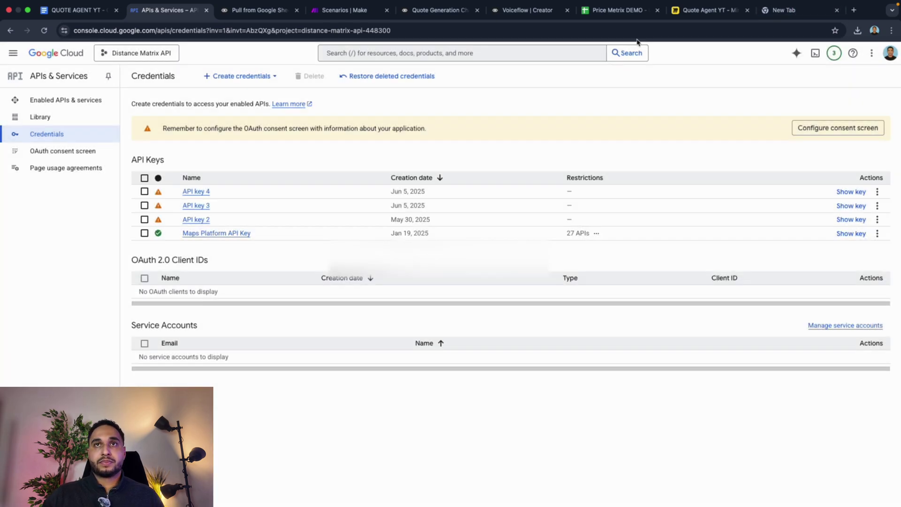
Step: Paste the new API key into the Pull from Google Sheet step's key input
left_click(618, 10)
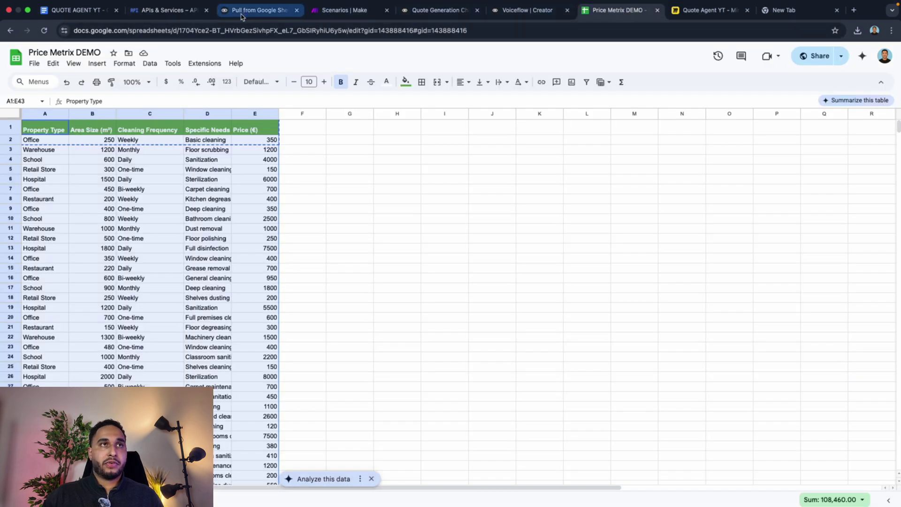
left_click(429, 14)
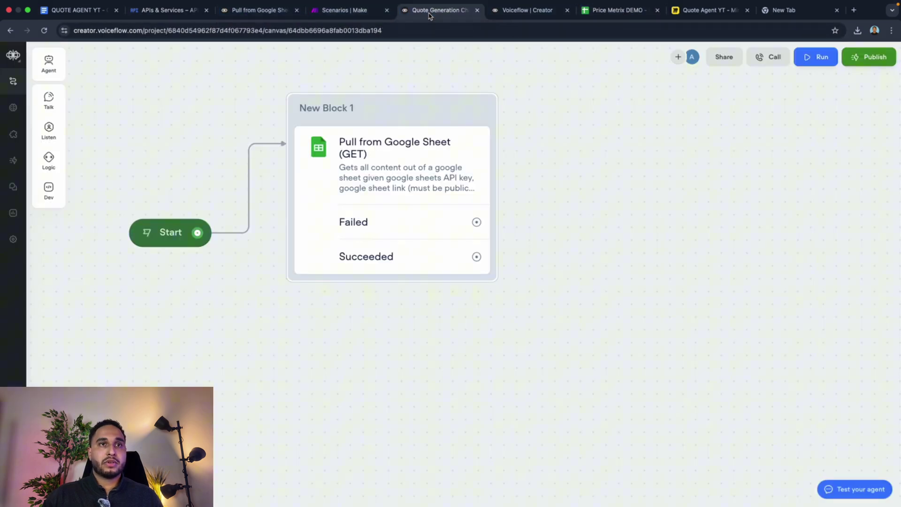
left_click(390, 201)
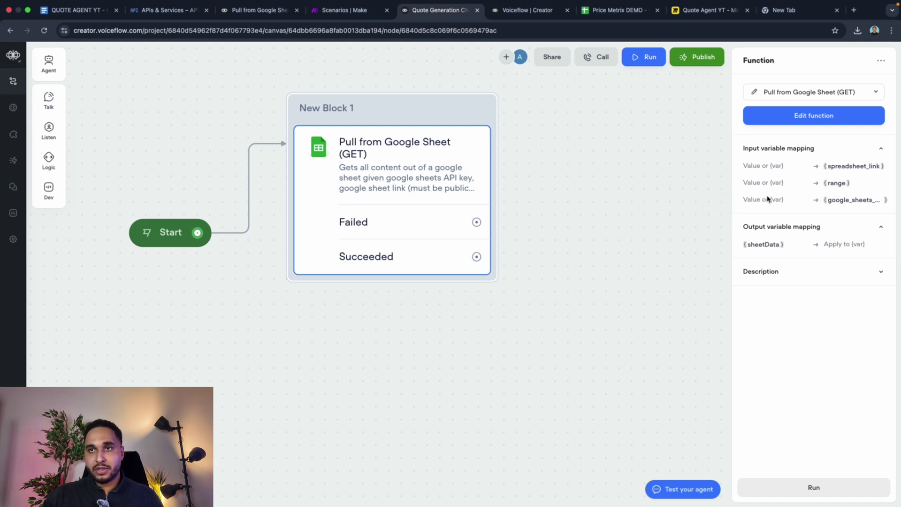
key("super+v")
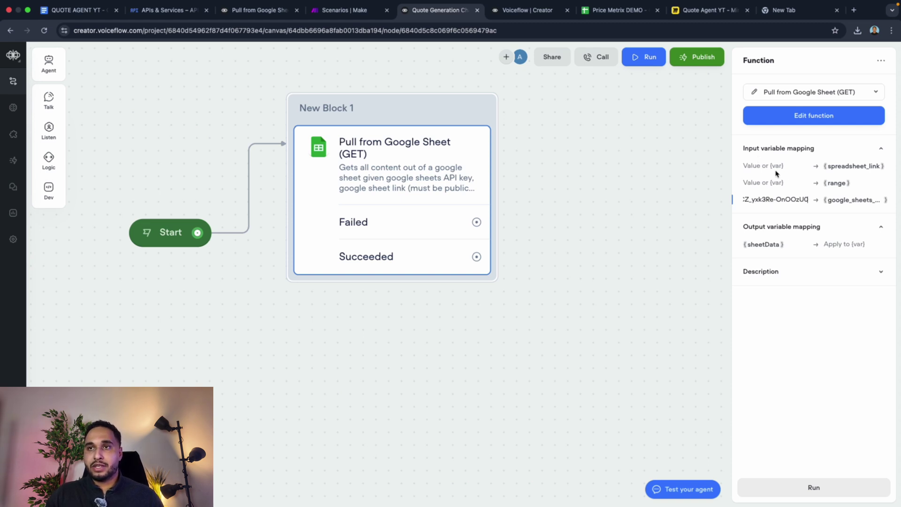
Step: Paste the copied API key into a fresh browser tab to check it
left_click(837, 10)
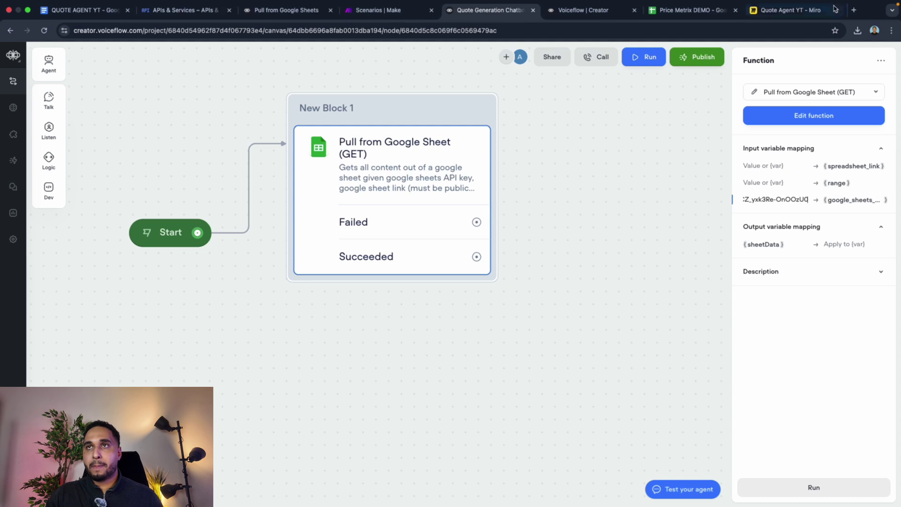
key("super+t")
key("super+v")
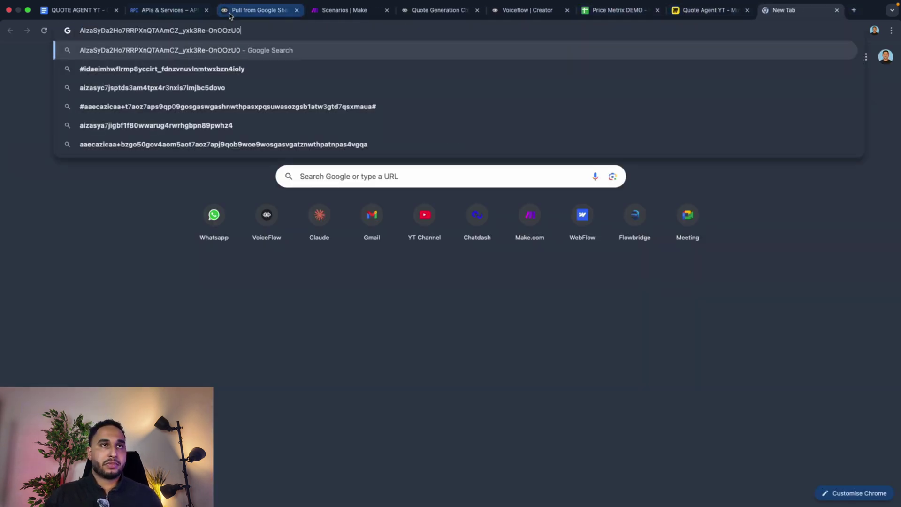
left_click(253, 10)
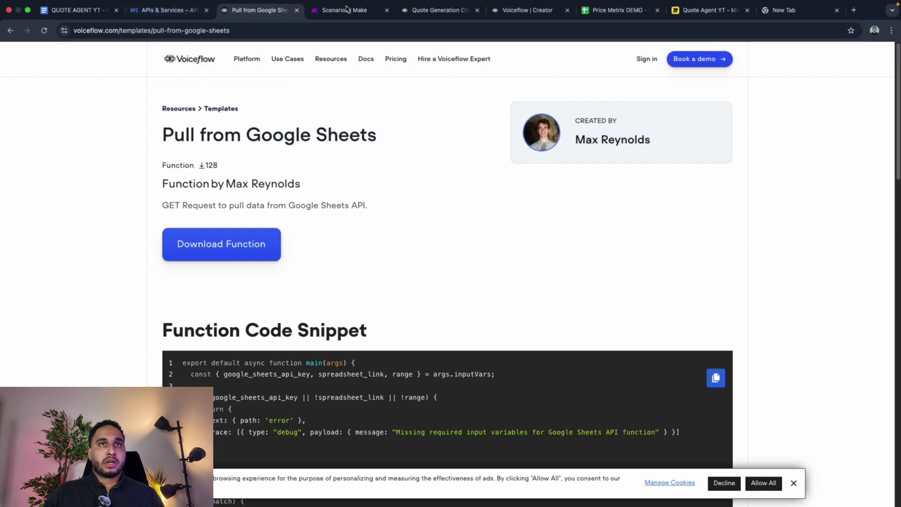
left_click(416, 10)
Step: Place the caret in the Price Metrix DEMO spreadsheet link in the QUOTE AGENT YT document
mouse_move(787, 169)
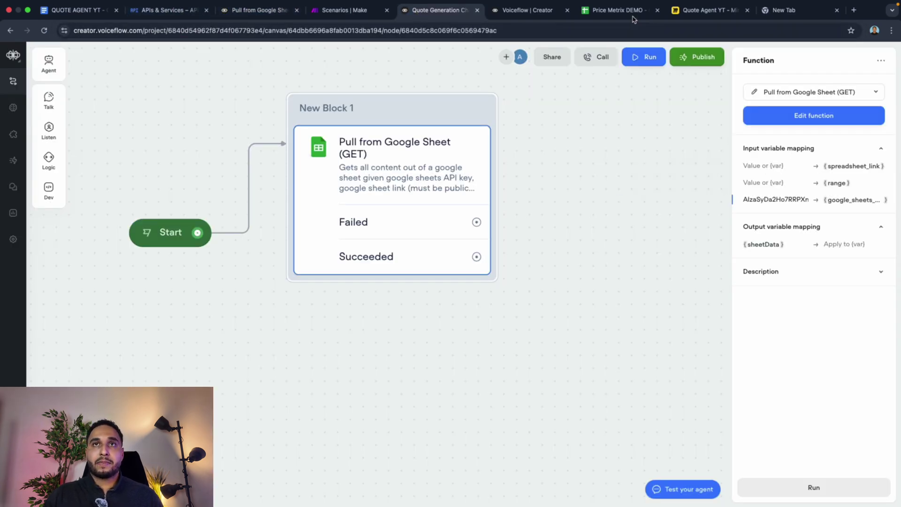
left_click(619, 10)
left_click(385, 143)
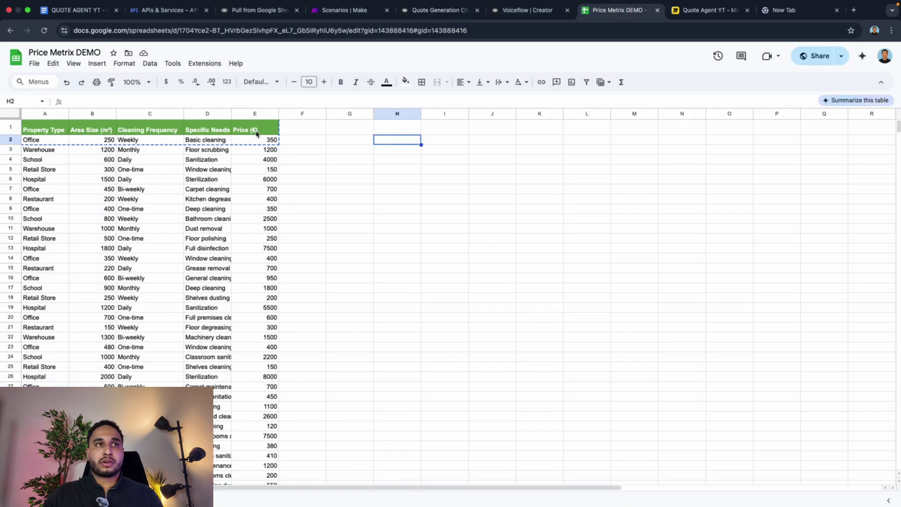
left_click(78, 11)
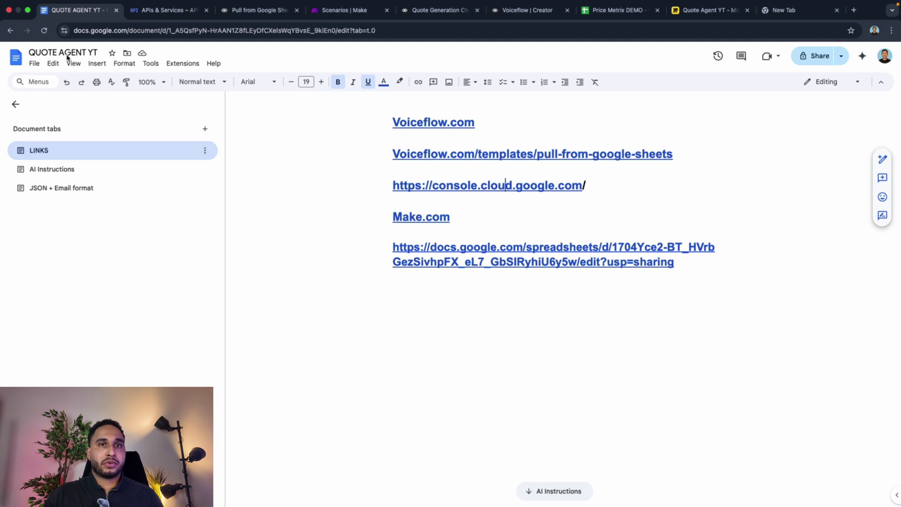
left_click(429, 248)
Step: Copy the whole Price Metrix DEMO price table, A1:E45
left_click_drag(393, 248, 662, 267)
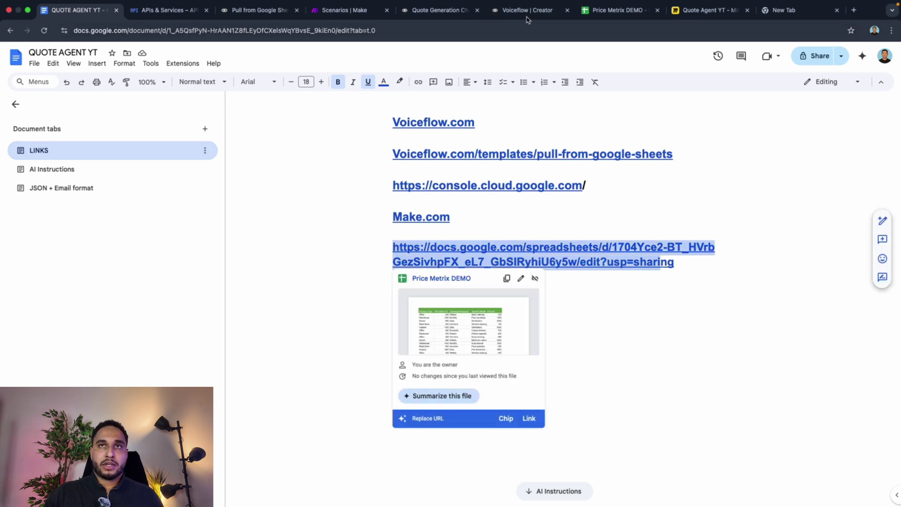
left_click(616, 11)
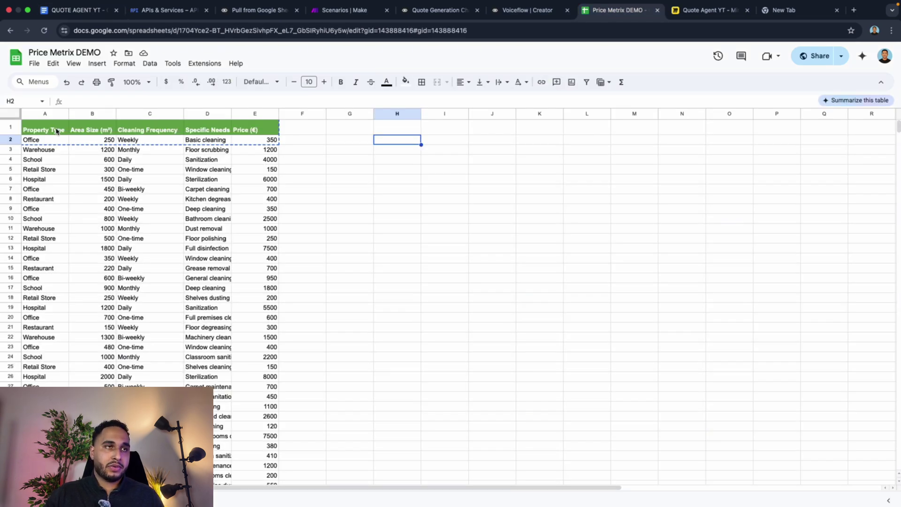
left_click_drag(56, 132, 230, 328)
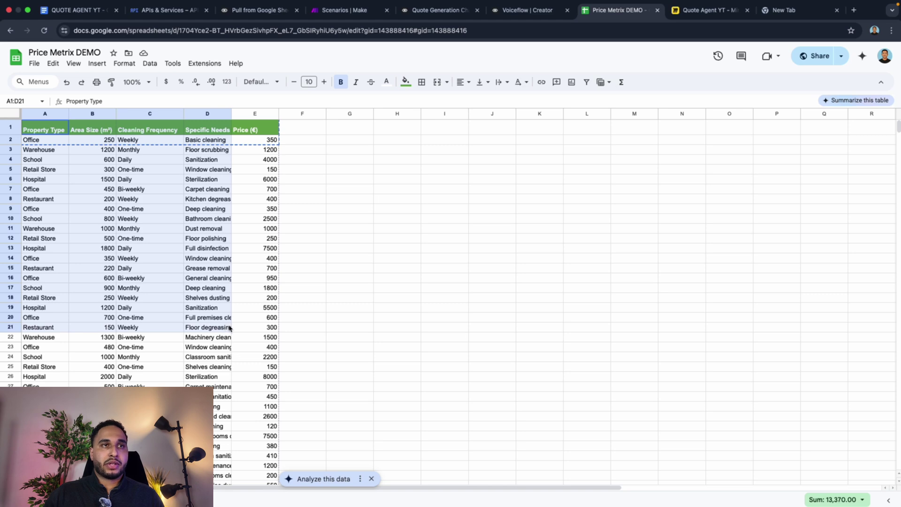
left_click(286, 230)
left_click(32, 124)
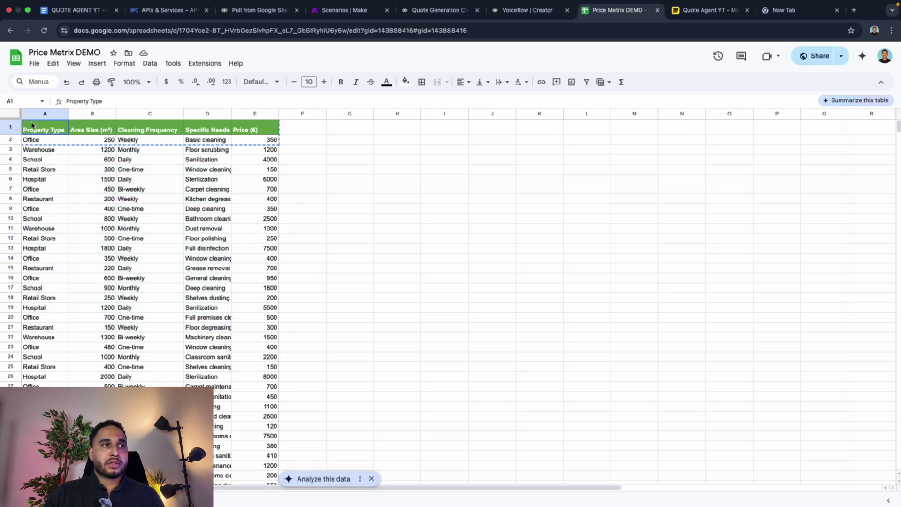
left_click_drag(32, 125, 251, 324)
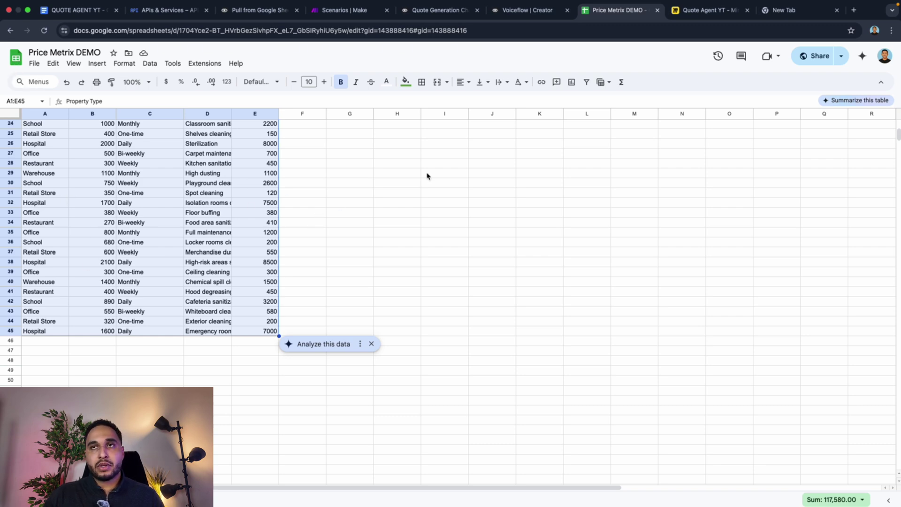
key("ctrl+c")
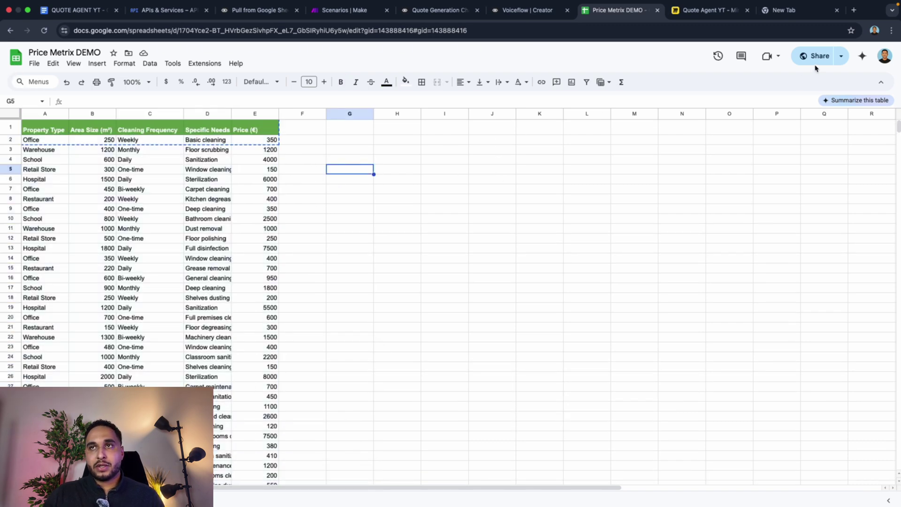
Step: Keep General access as 'Anyone with the link', copy the share link, and return to Voiceflow
left_click(815, 57)
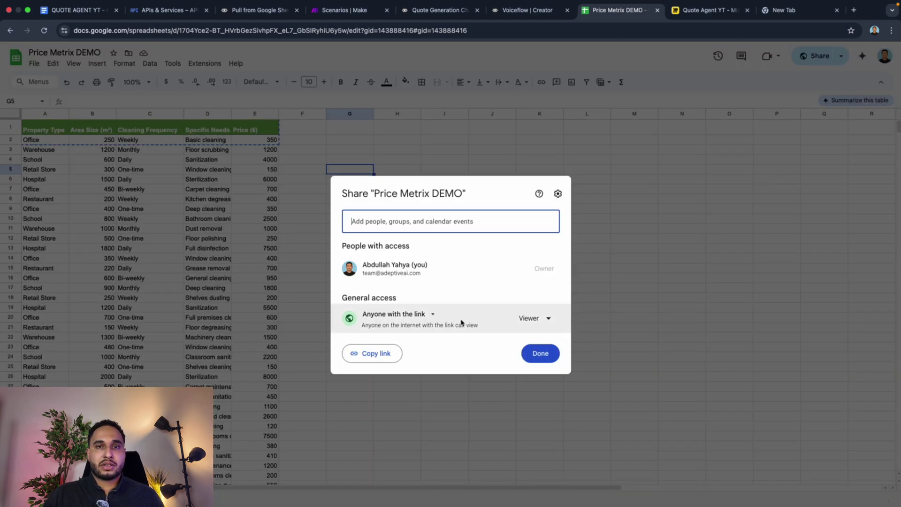
left_click(398, 322)
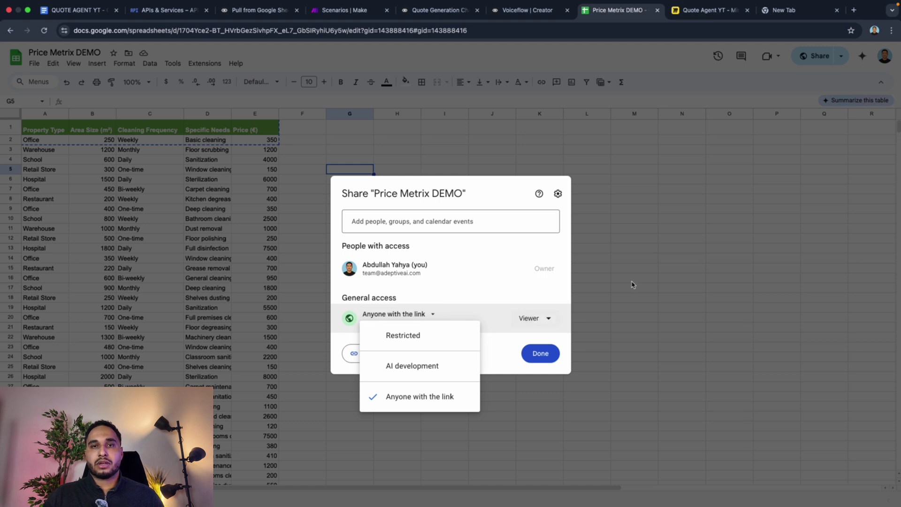
left_click(614, 295)
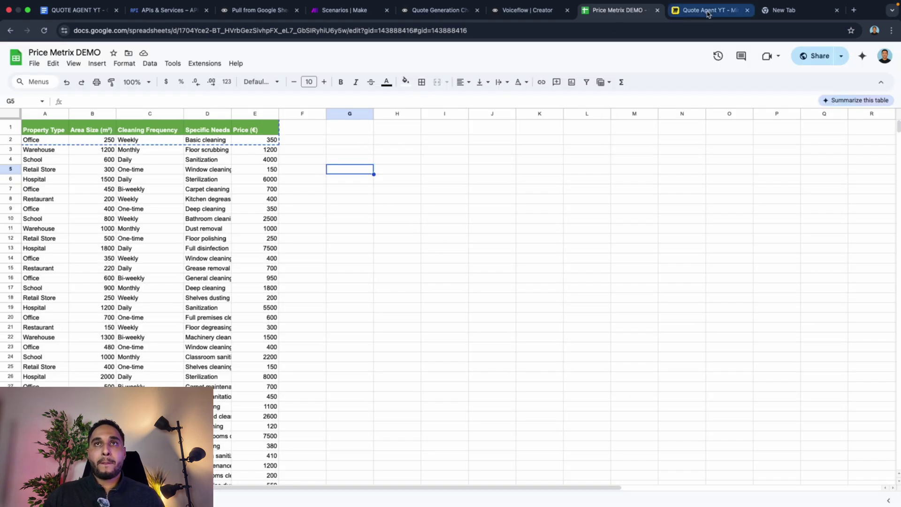
left_click(813, 56)
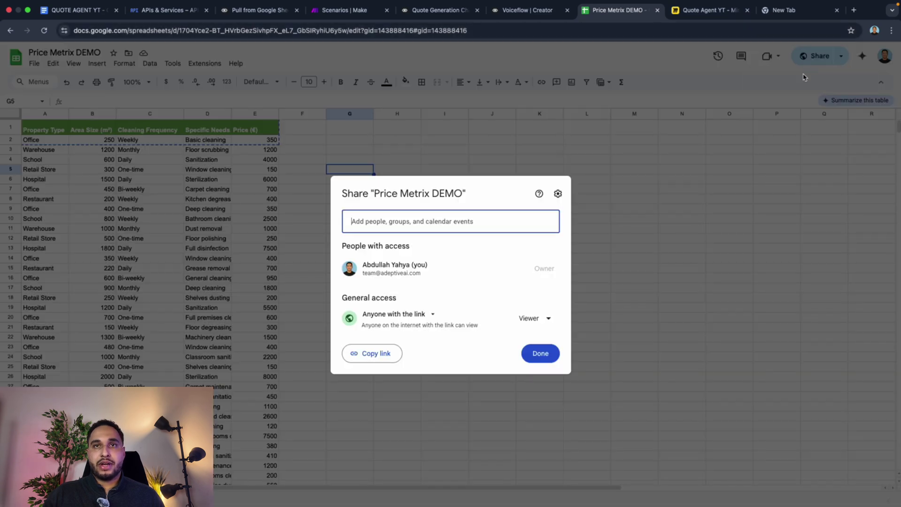
left_click(378, 353)
left_click(386, 76)
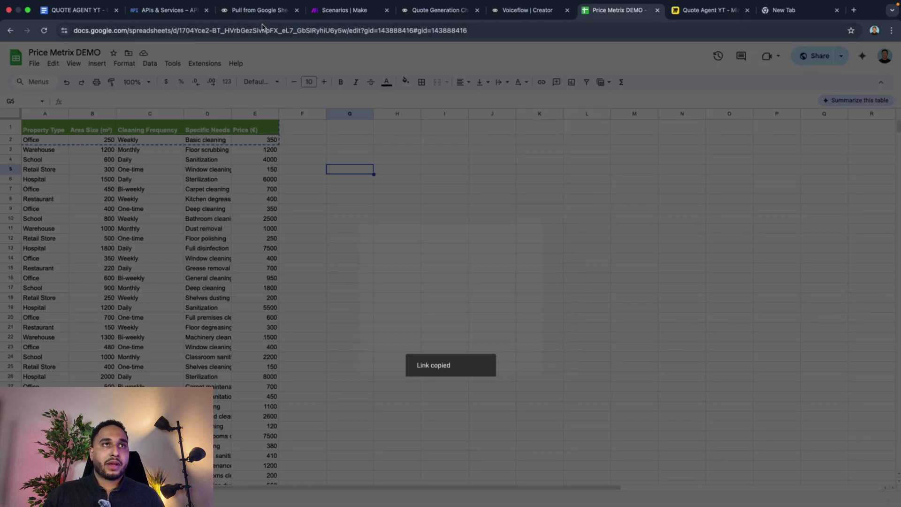
left_click(256, 10)
left_click(438, 10)
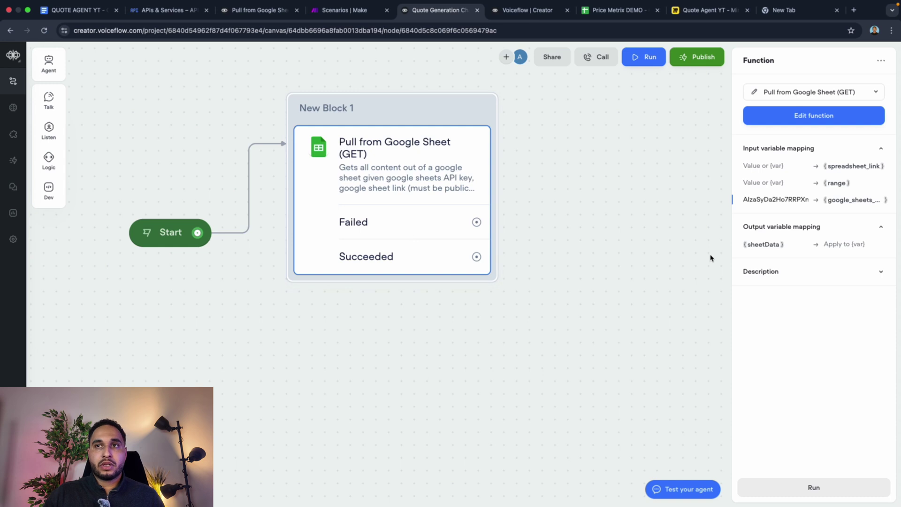
Step: Paste the sheet link as spreadsheet_link and cleaning_services_data as range in the sheet-pull step
left_click(777, 167)
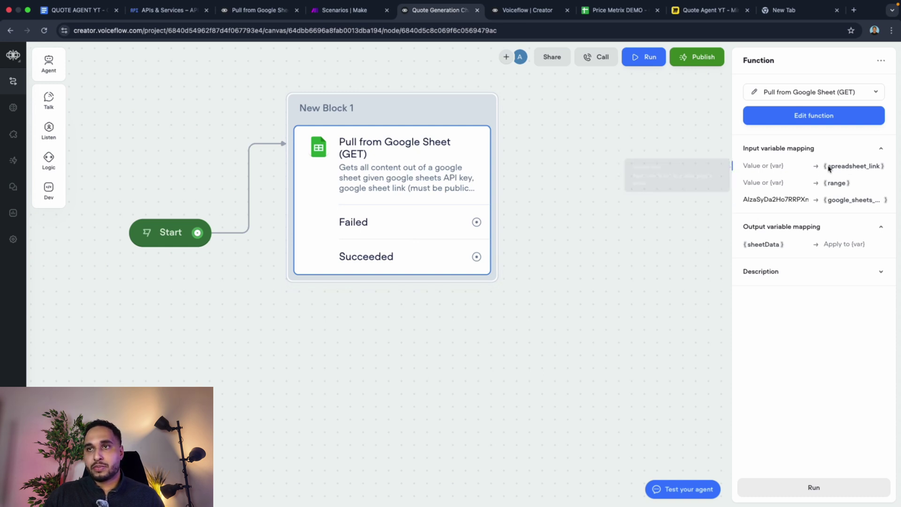
key("super+v")
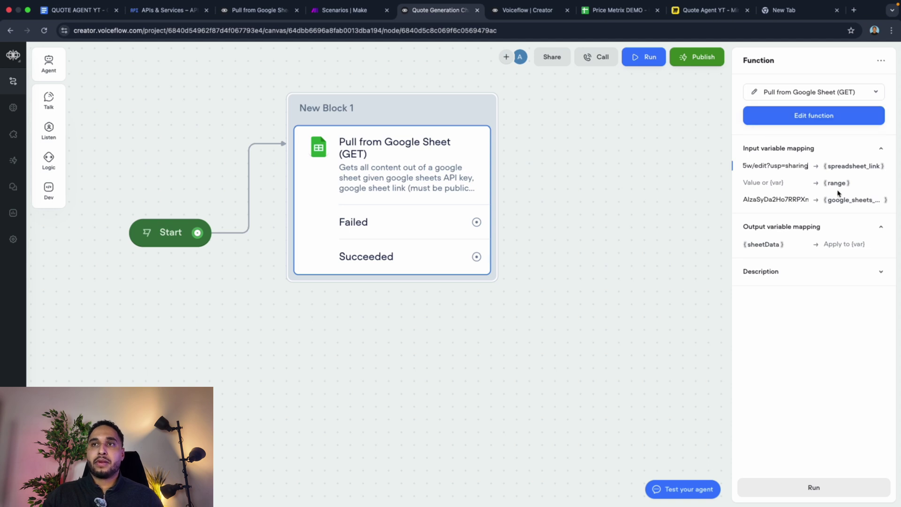
left_click(612, 11)
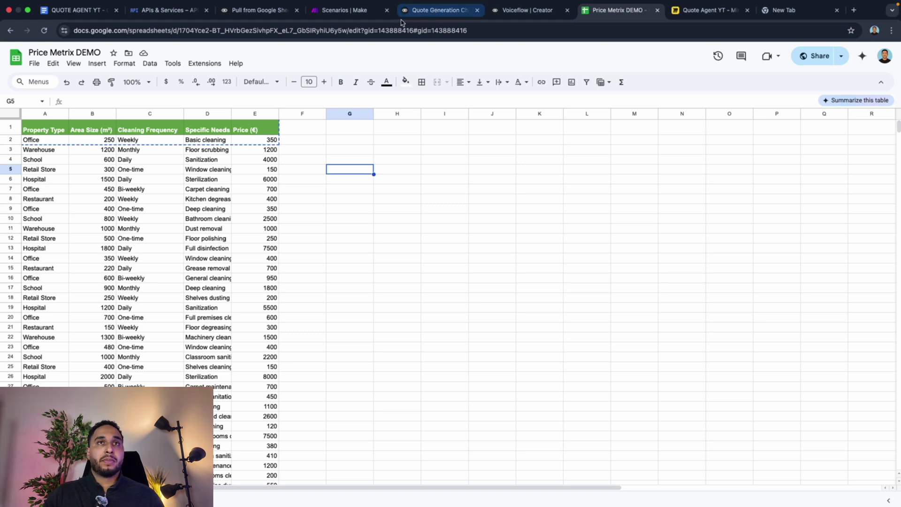
left_click(436, 11)
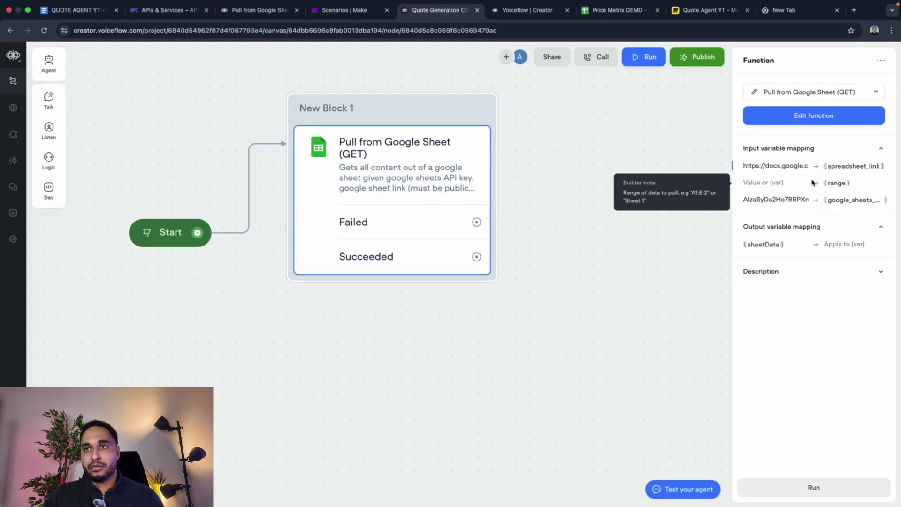
left_click(778, 186)
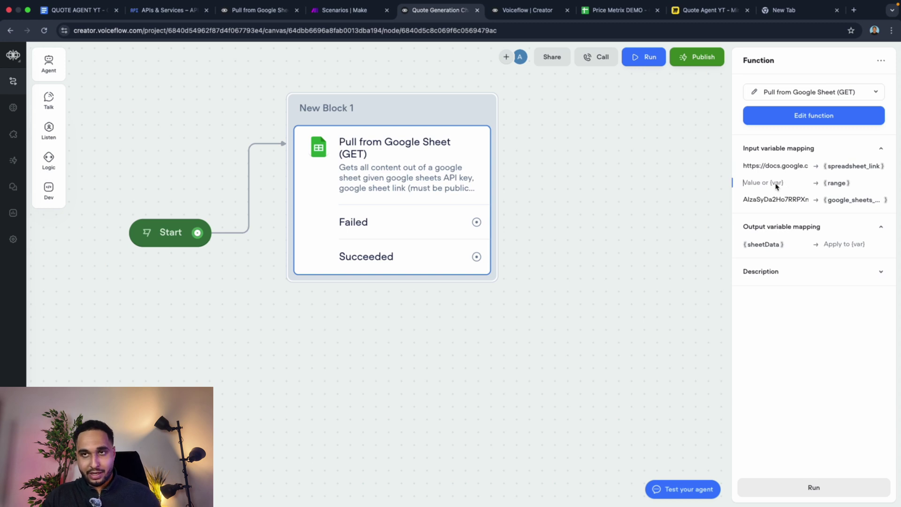
key("super+v")
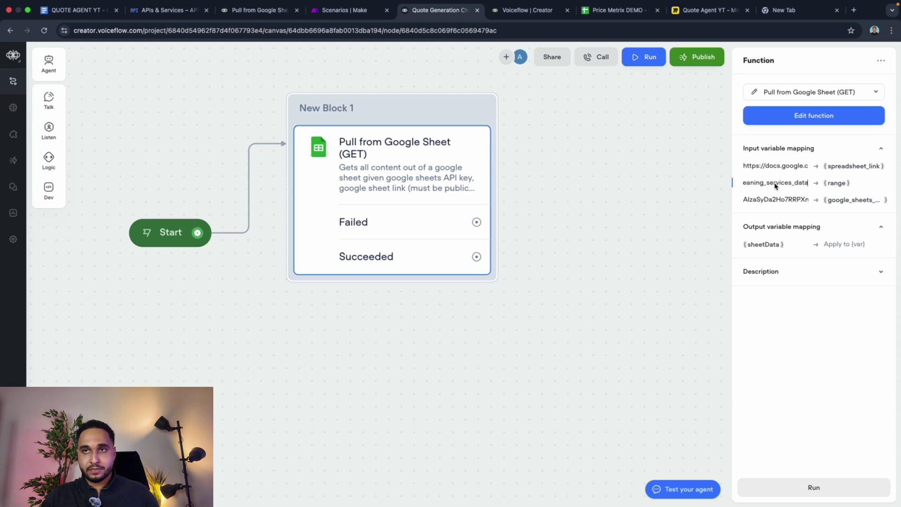
left_click(840, 245)
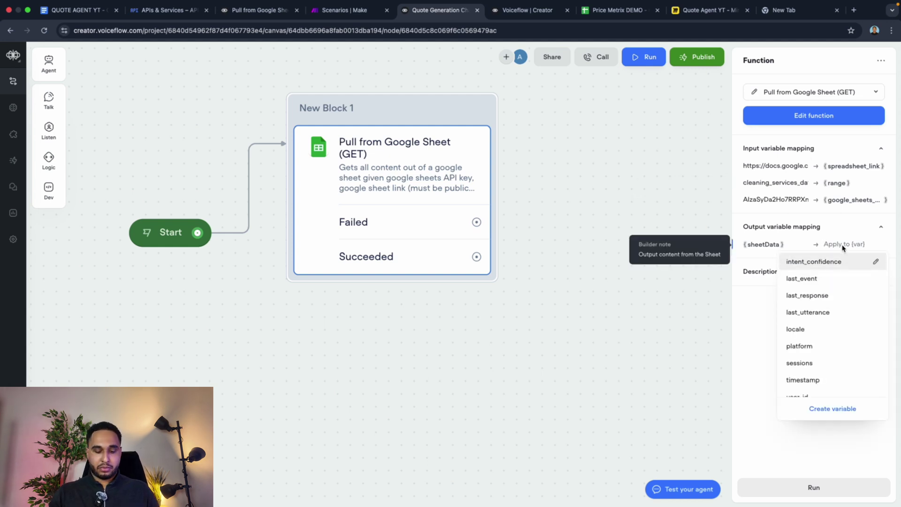
Step: Name the sheetData output variable google_sheet_api and confirm creating it
type("goog")
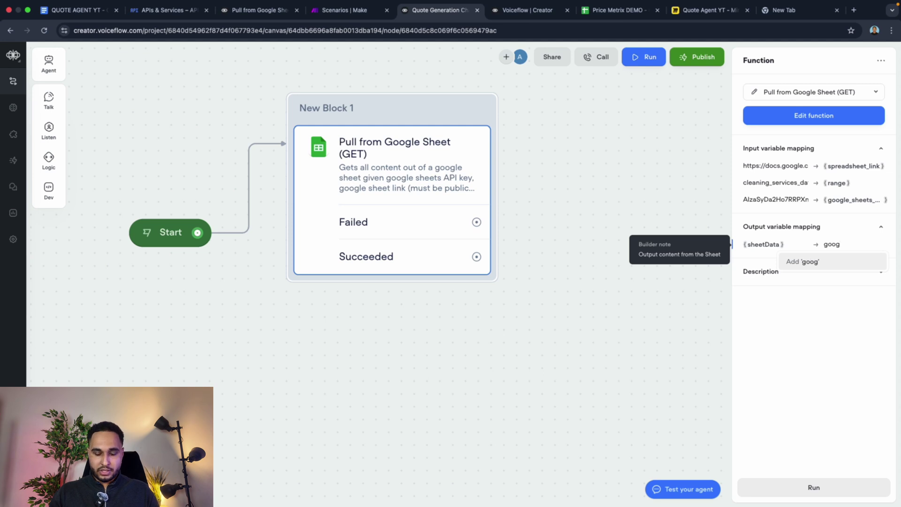
type("le s")
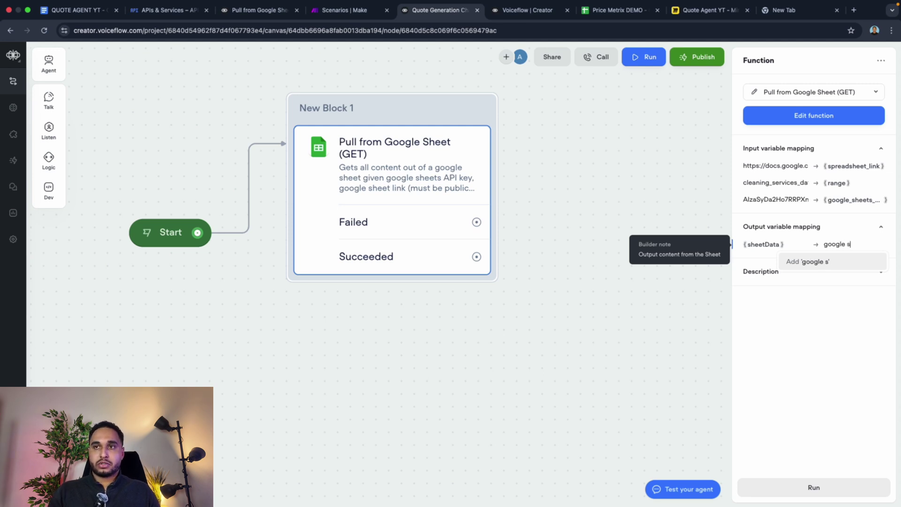
type("gee")
key("BackSpace")
key("BackSpace")
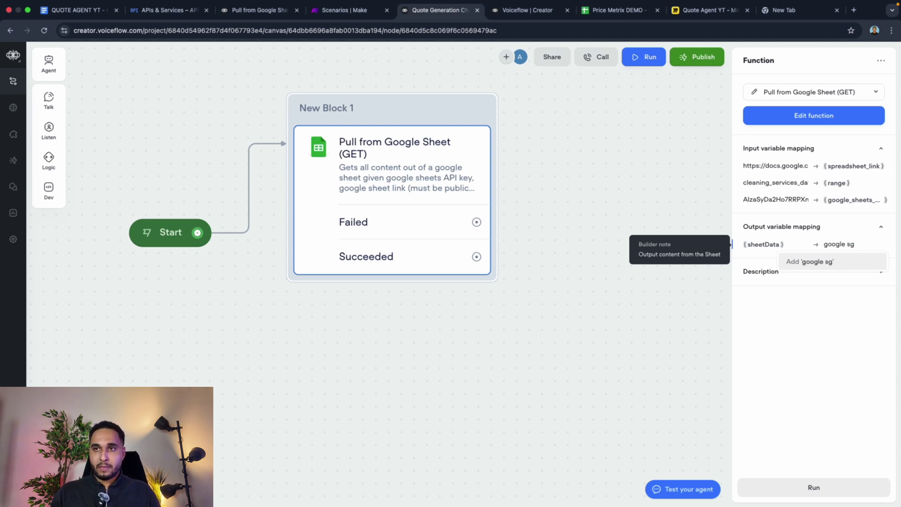
type("heet a")
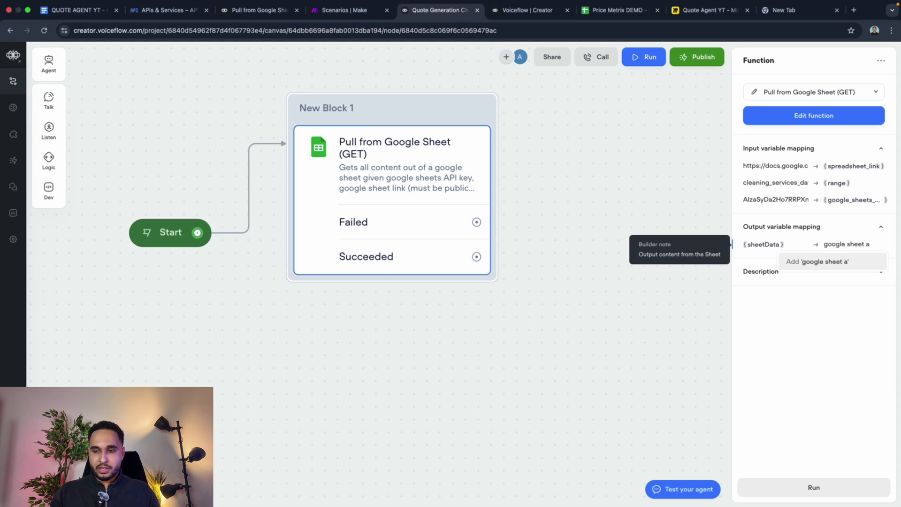
type("pi")
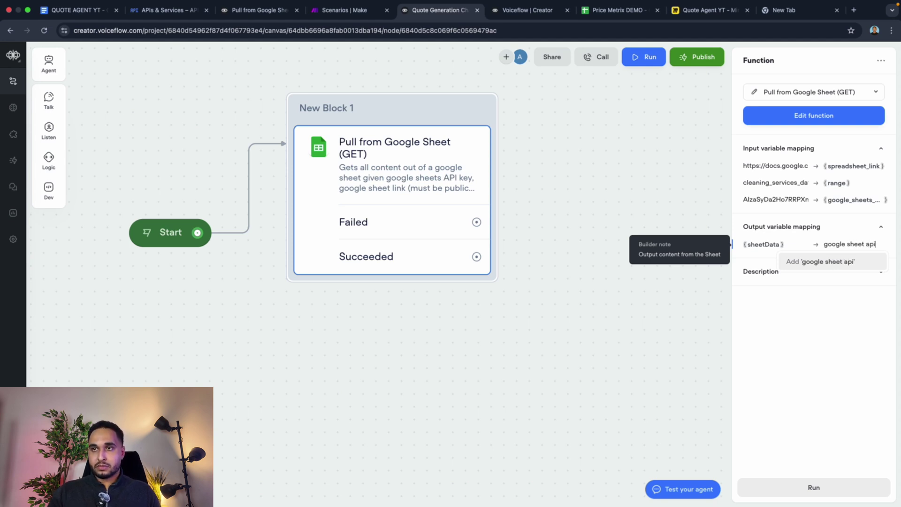
left_click(829, 261)
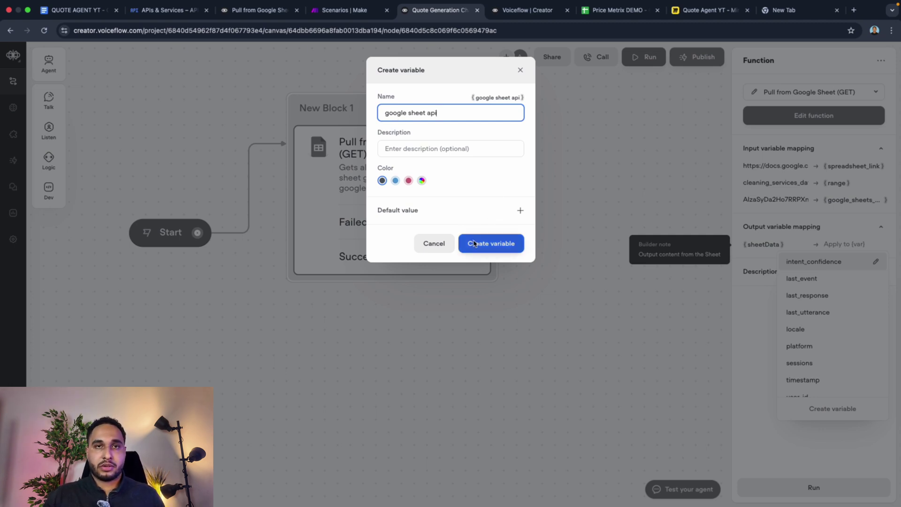
left_click(474, 244)
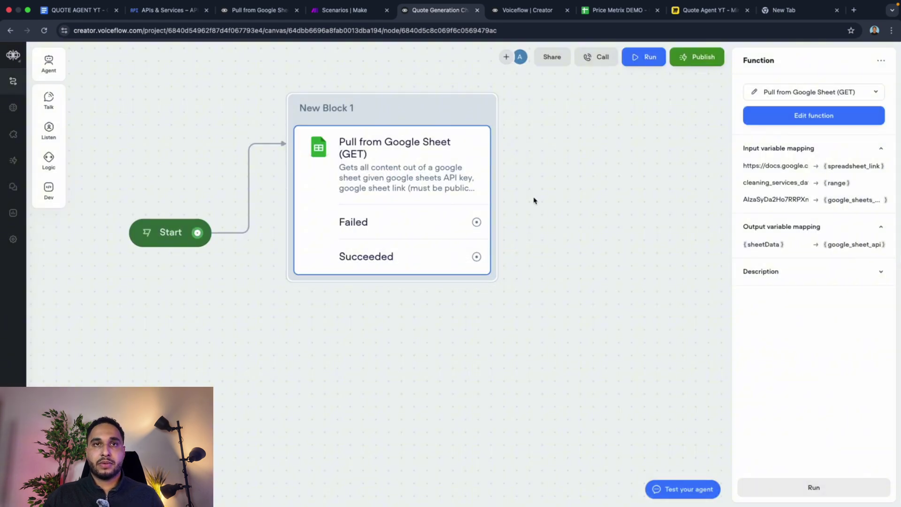
Step: Add a message block, New Block 2, fed by both the Failed and Succeeded paths
left_click_drag(478, 223, 528, 220)
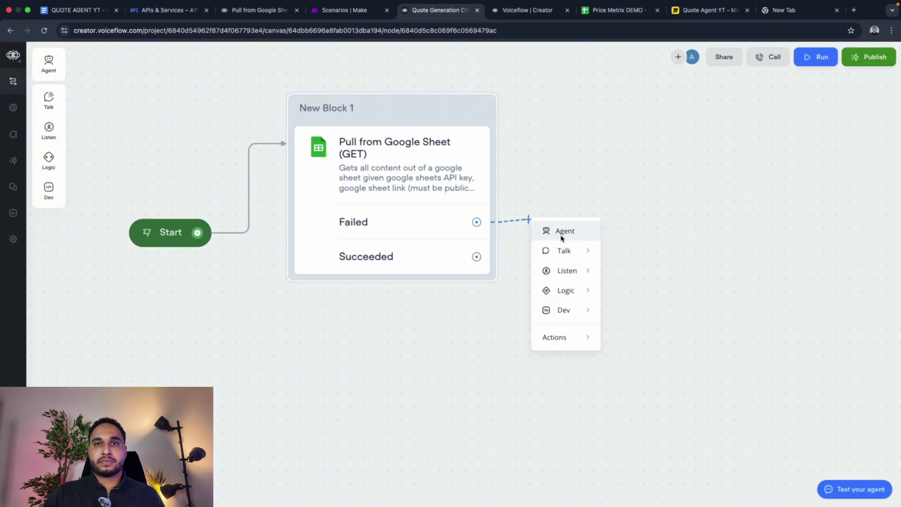
mouse_move(598, 256)
left_click(632, 256)
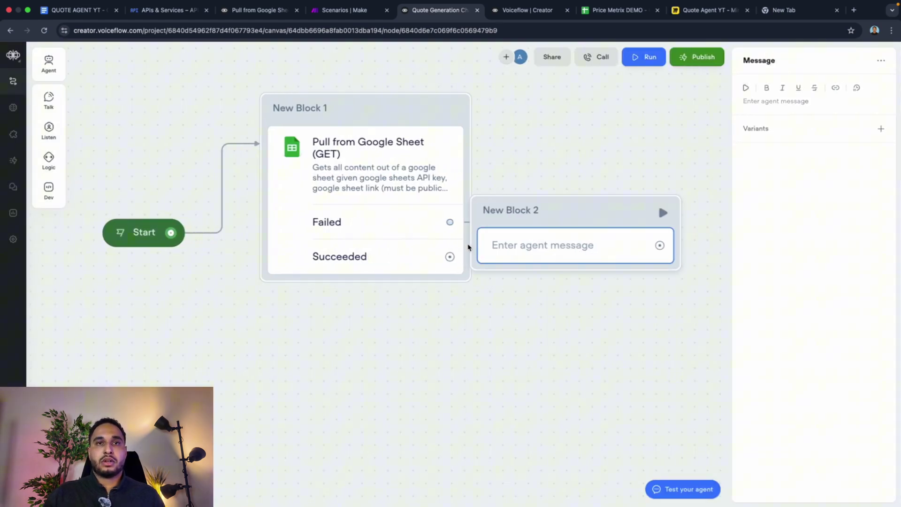
left_click(570, 211)
left_click_drag(457, 256, 567, 216)
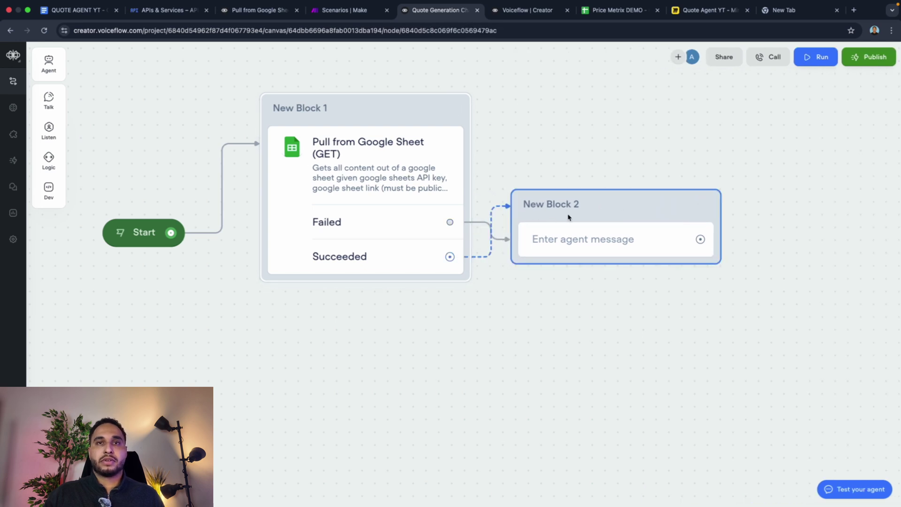
left_click(569, 242)
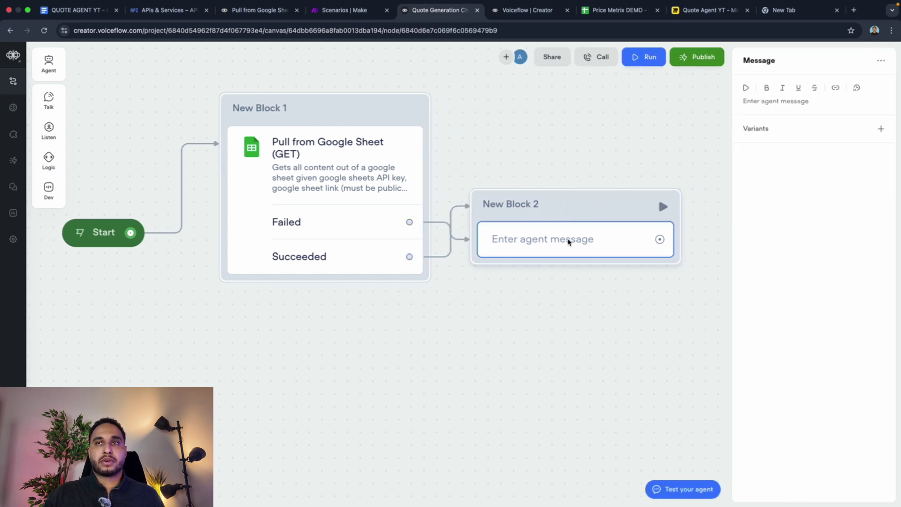
Step: Set New Block 2's message to output {google_sheet_api} and move the block up-right
left_click(784, 107)
type("{m")
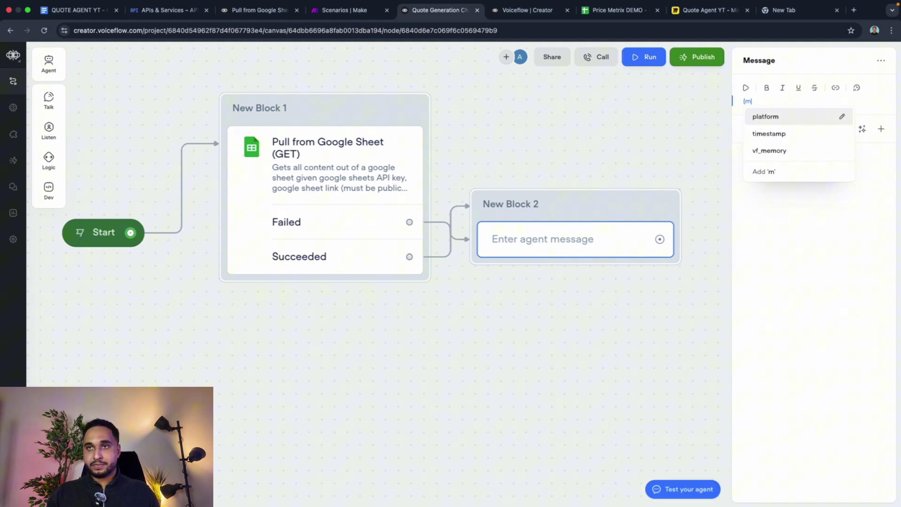
key("BackSpace")
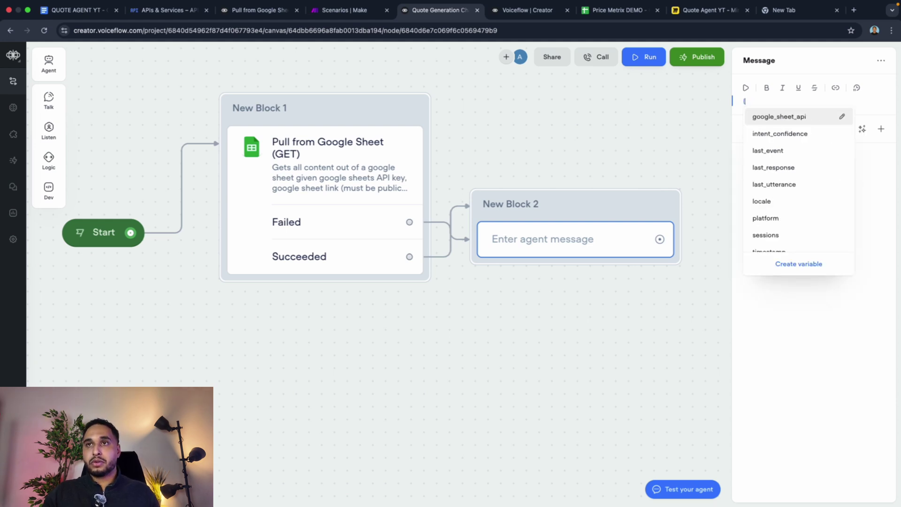
left_click(804, 117)
left_click(594, 157)
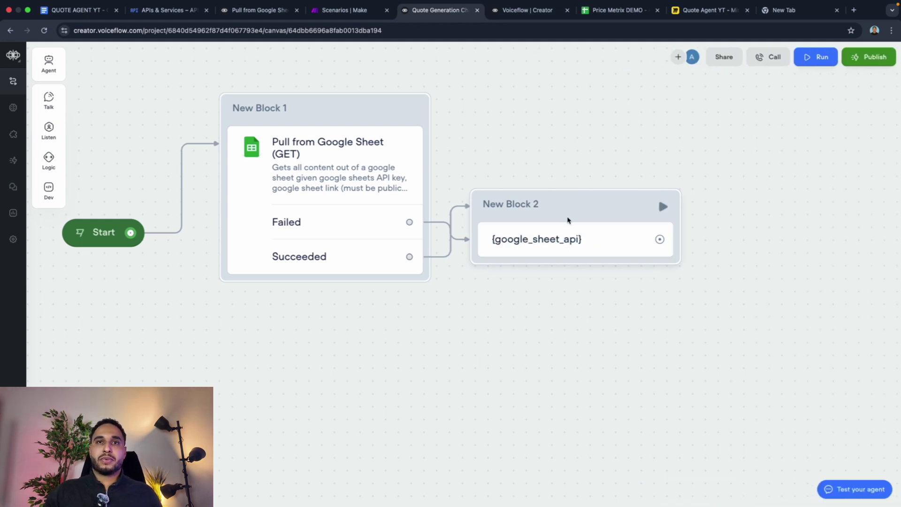
left_click_drag(570, 218, 618, 209)
left_click(618, 10)
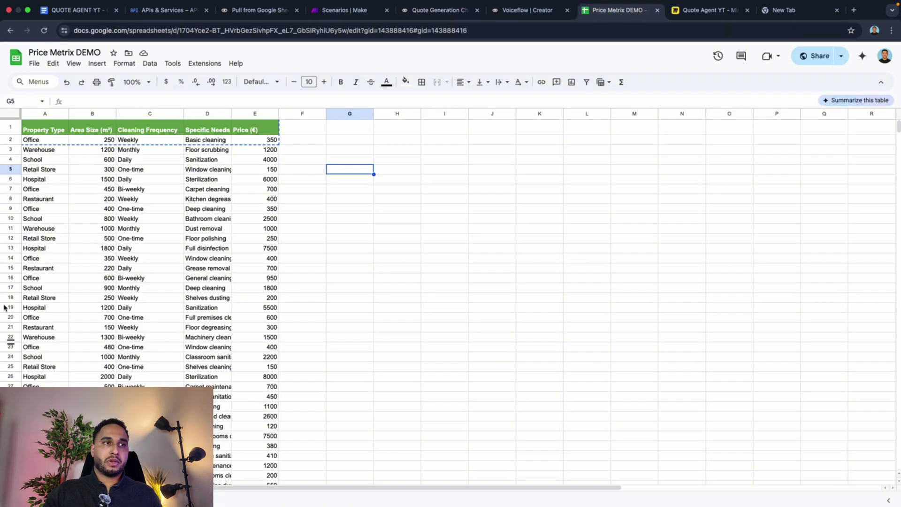
left_click(528, 10)
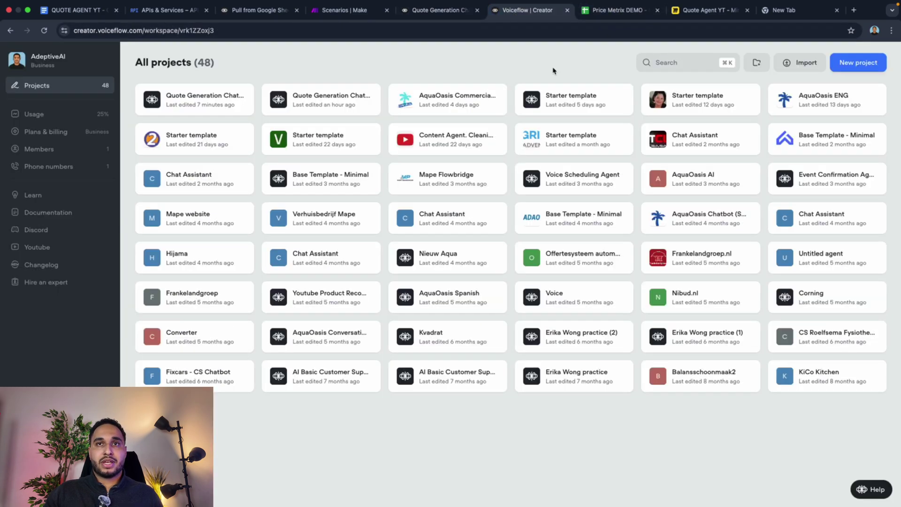
left_click(421, 10)
Step: Test-run from New Block 1 and check the output ends at the sheet's 7000 value in E45
mouse_move(344, 141)
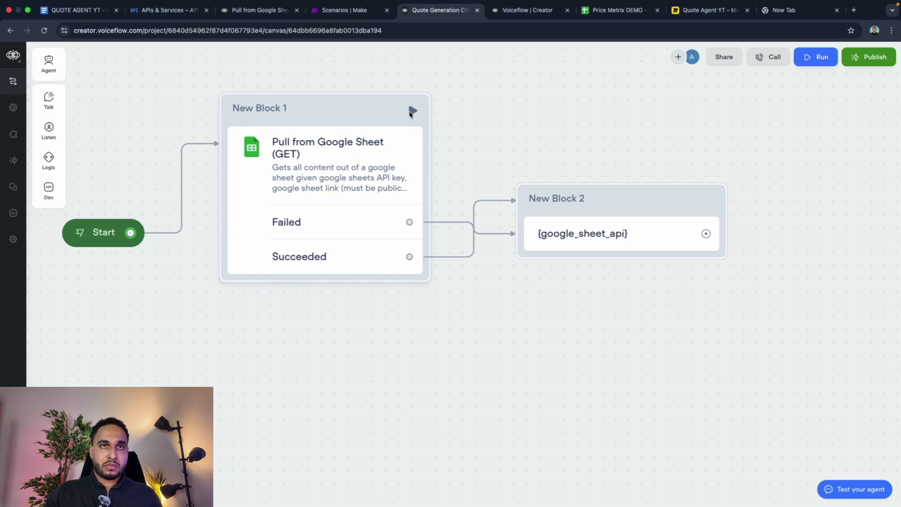
left_click(412, 111)
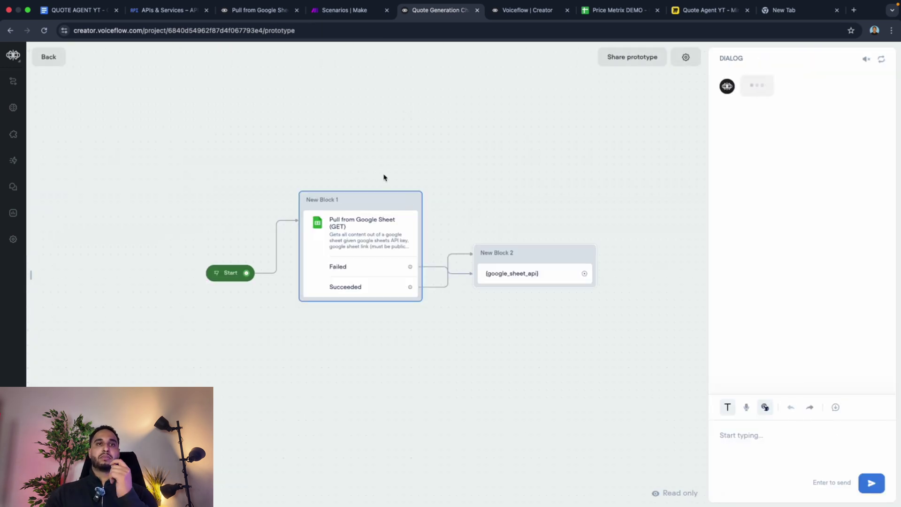
left_click(412, 202)
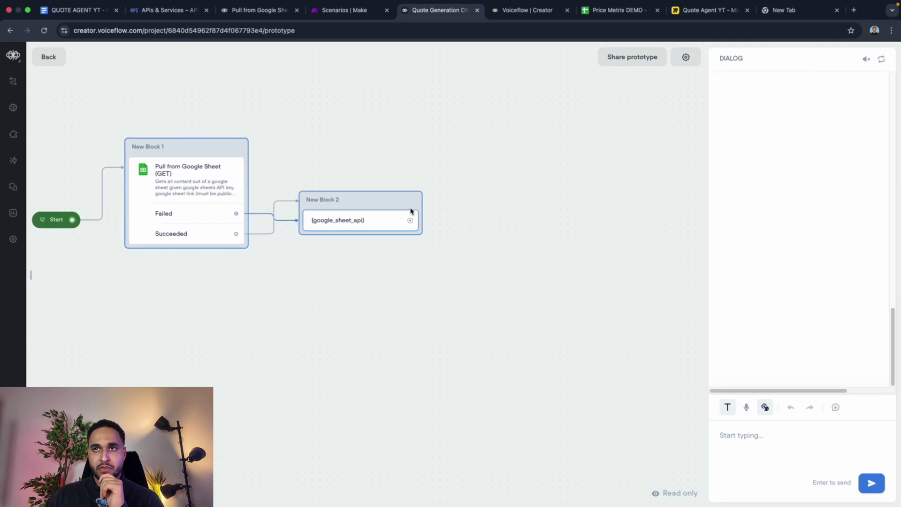
scroll(767, 190, "up", 10)
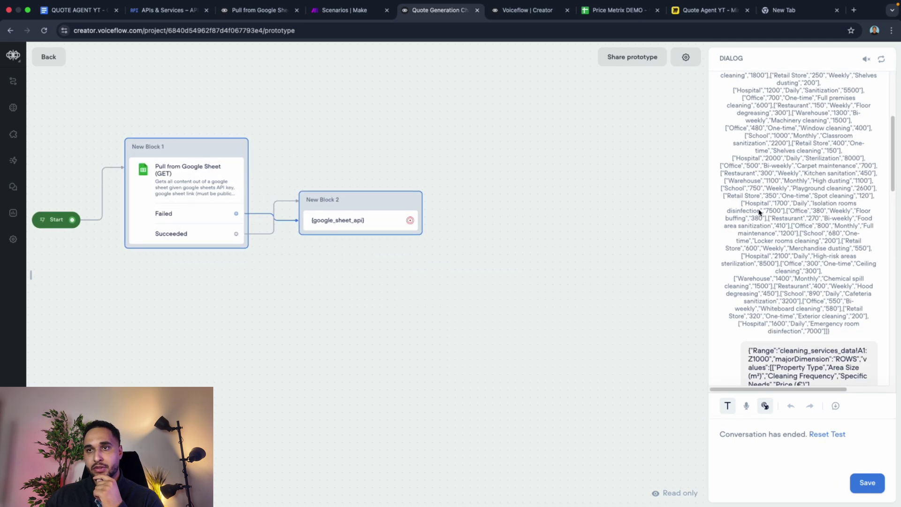
scroll(761, 209, "down", 15)
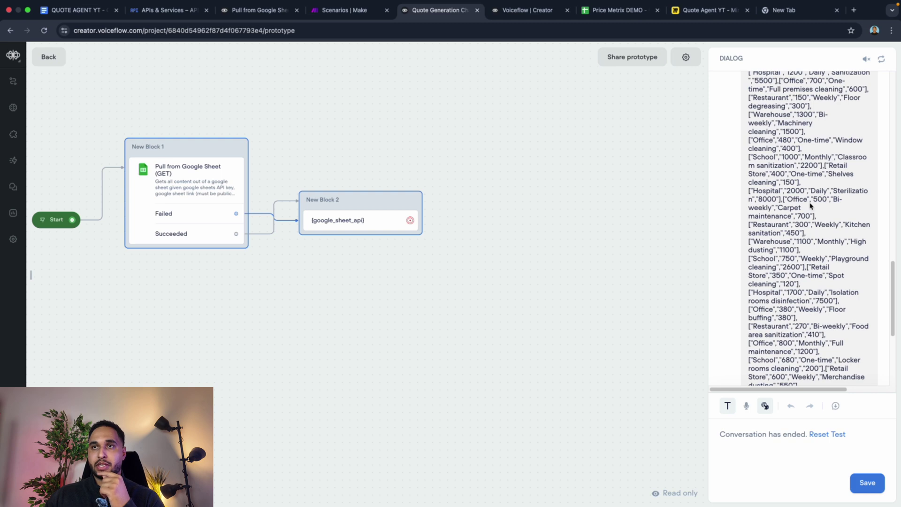
scroll(804, 199, "down", 5)
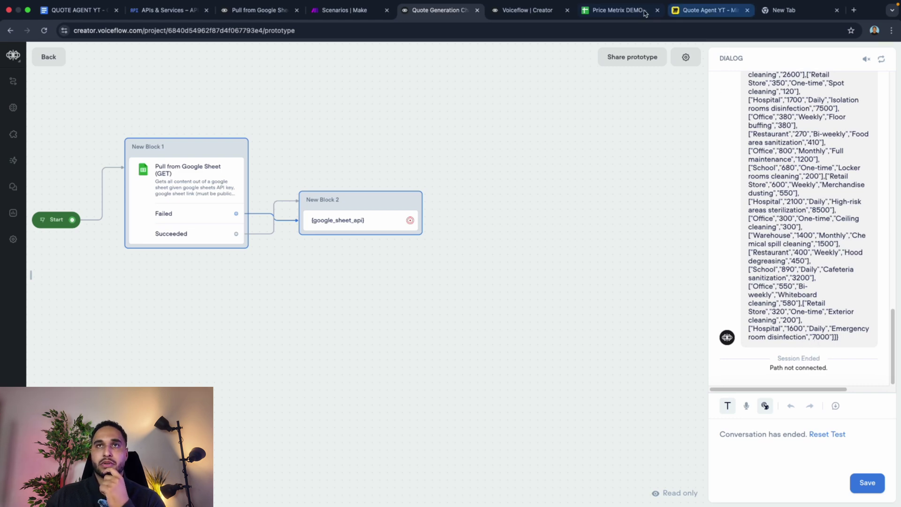
left_click(615, 9)
left_click(259, 282)
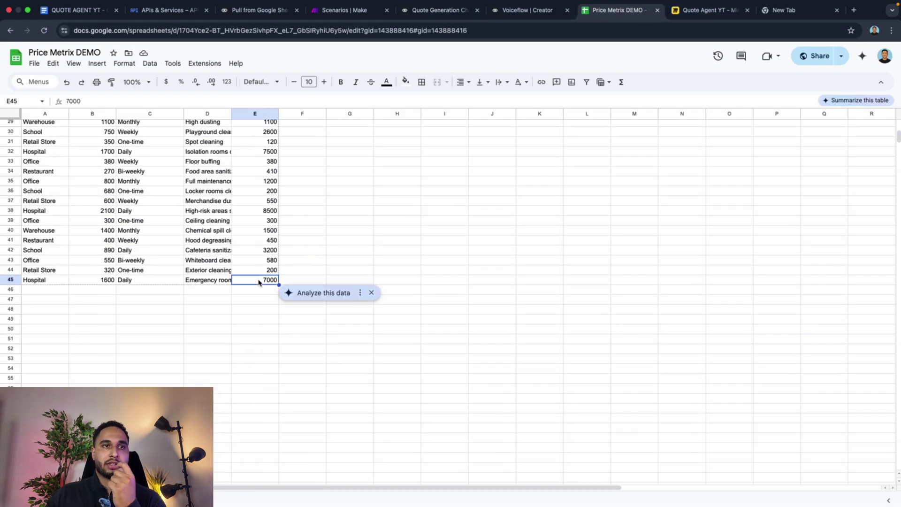
scroll(231, 233, "up", 10)
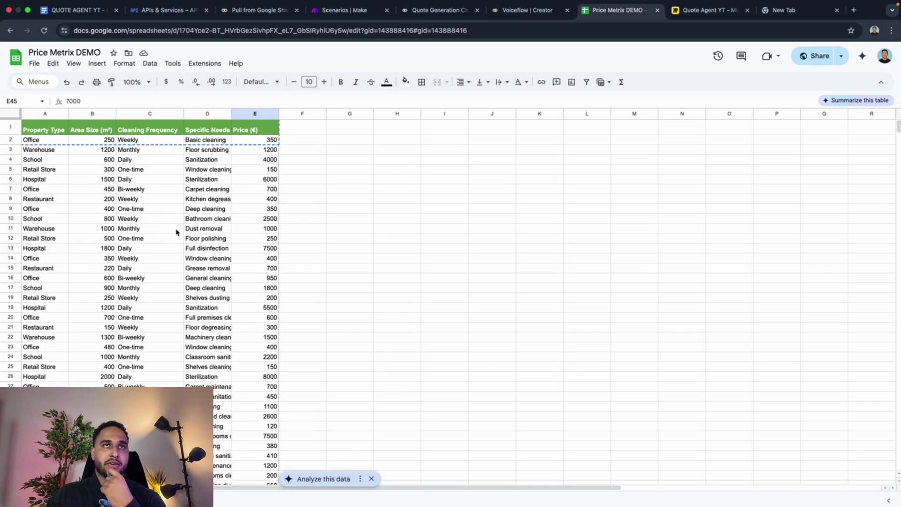
Step: Leave the test view and delete New Block 2 along with its connections
left_click(437, 10)
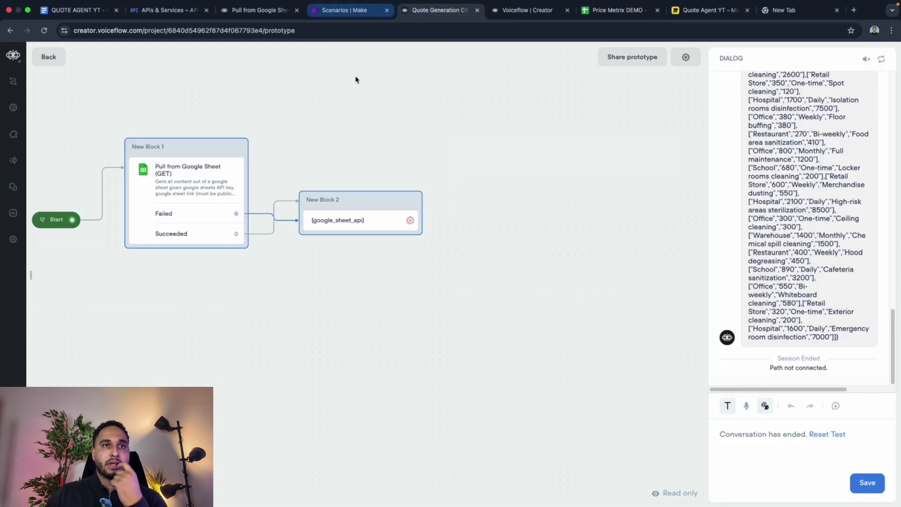
left_click(331, 230)
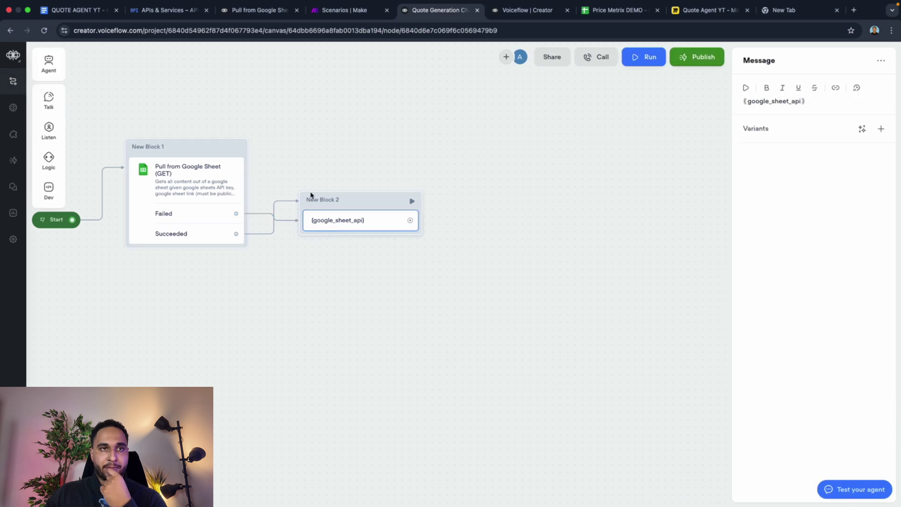
left_click(431, 242)
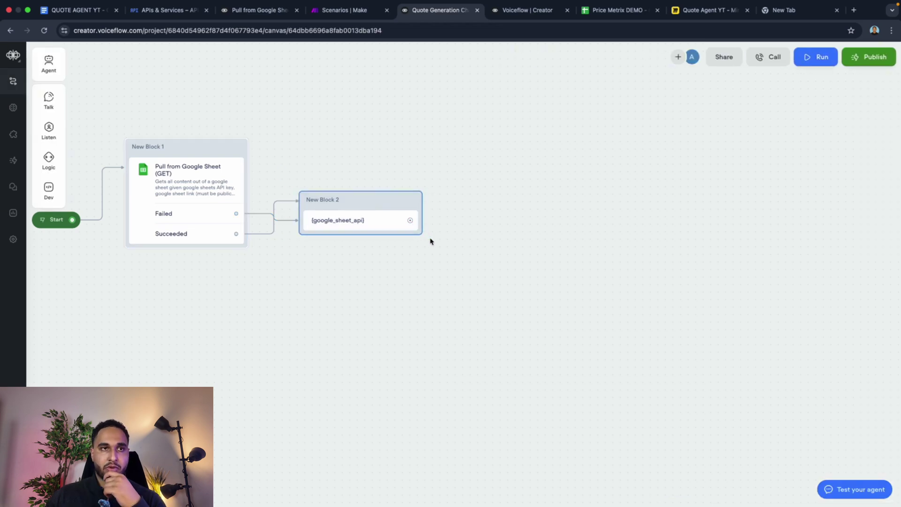
key("BackSpace")
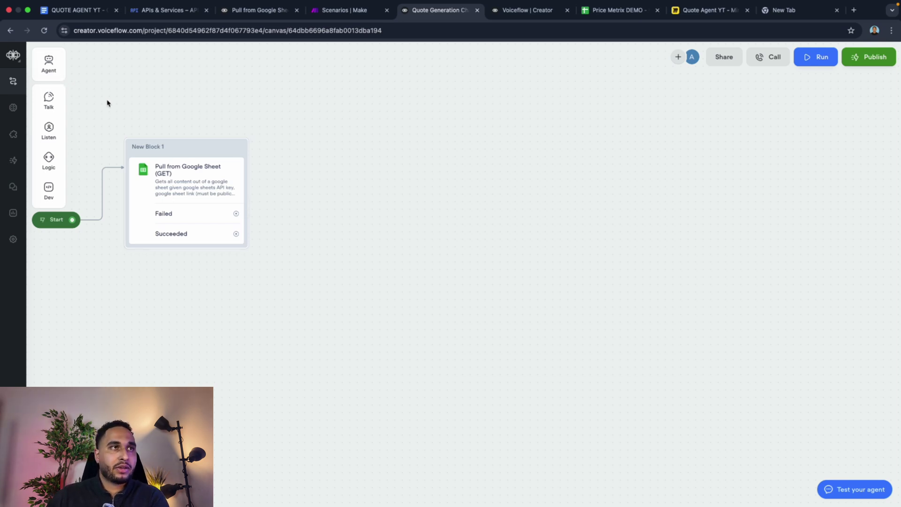
mouse_move(58, 177)
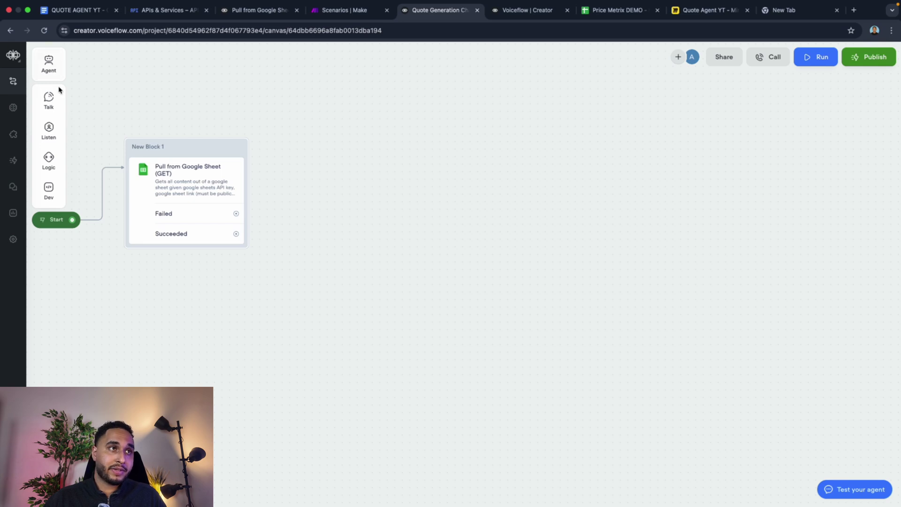
mouse_move(60, 90)
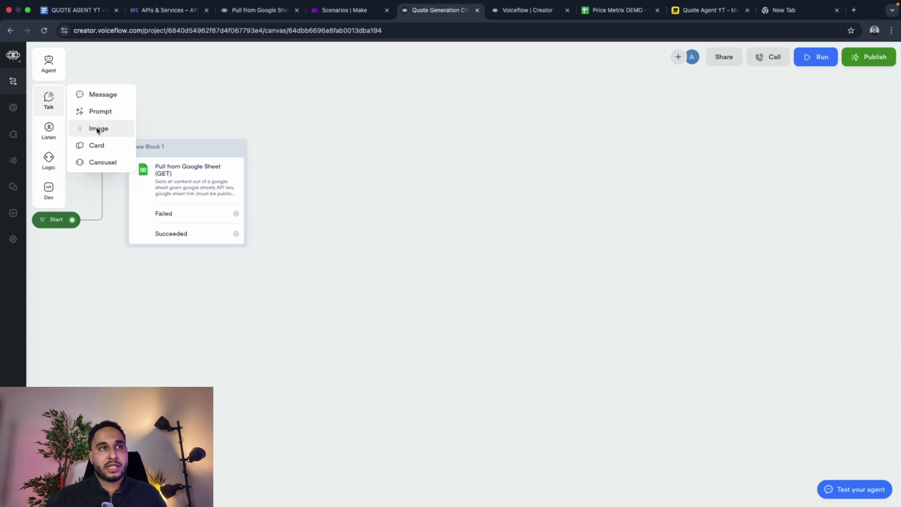
left_click_drag(97, 129, 412, 106)
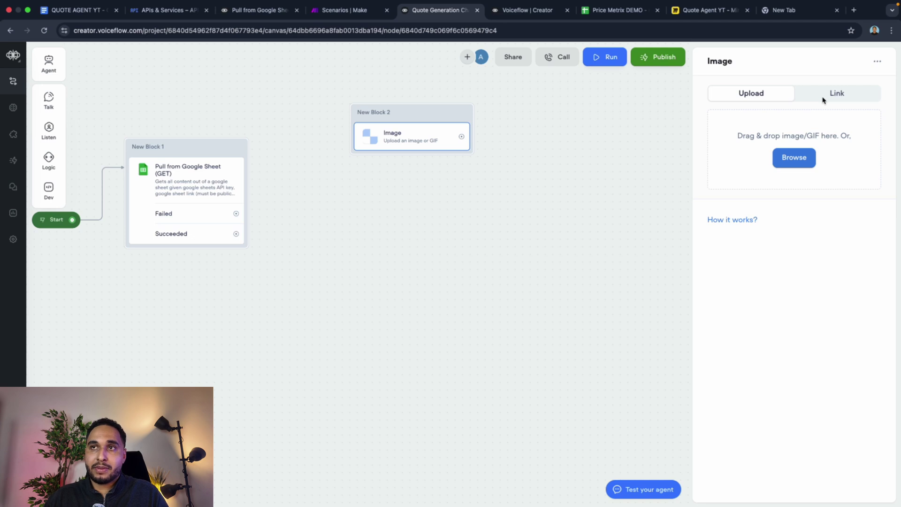
left_click(823, 96)
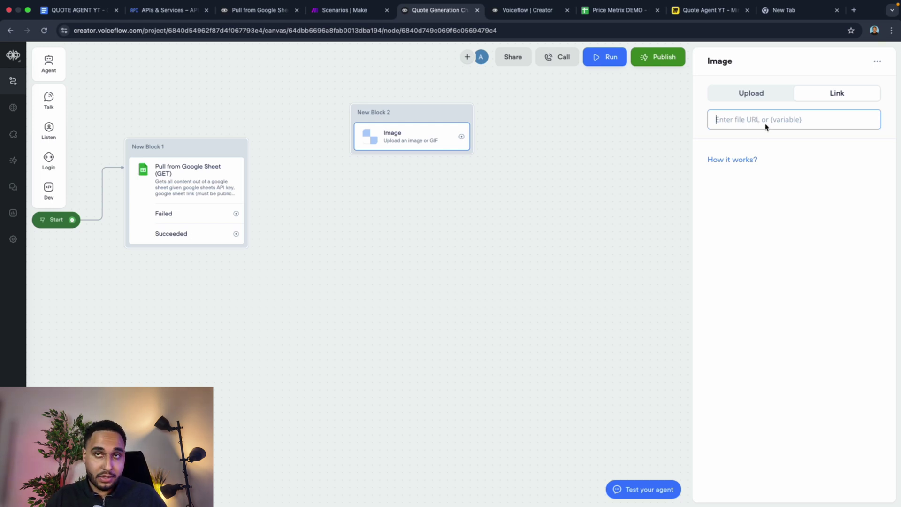
left_click(609, 146)
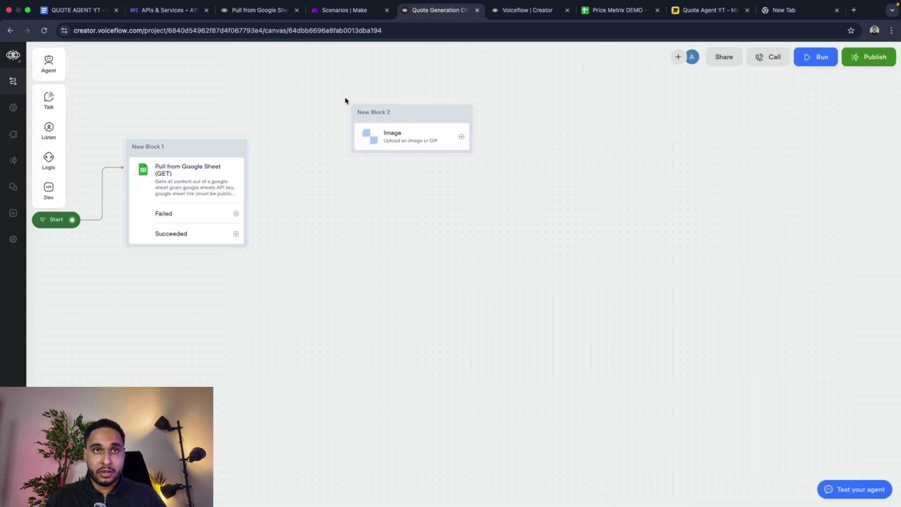
key("BackSpace")
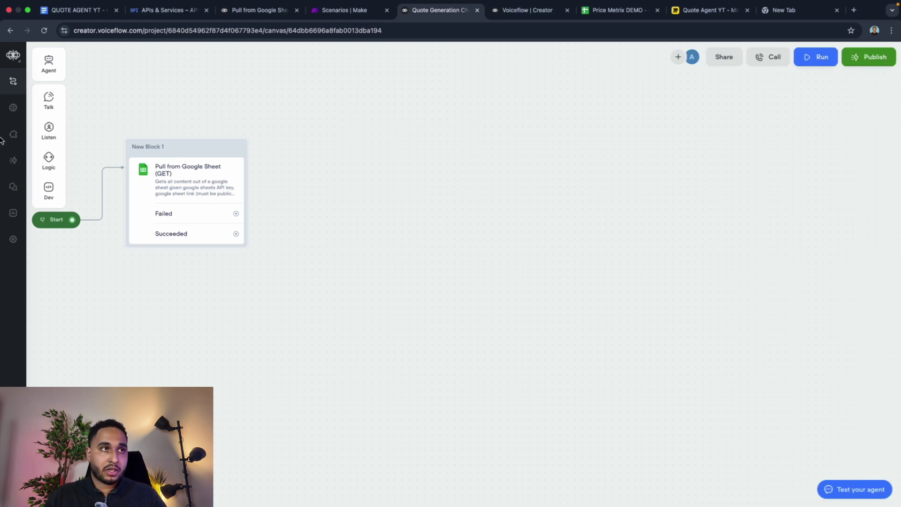
Step: Drag a Choice step from the Listen menu onto the canvas as New Block 2
mouse_move(49, 129)
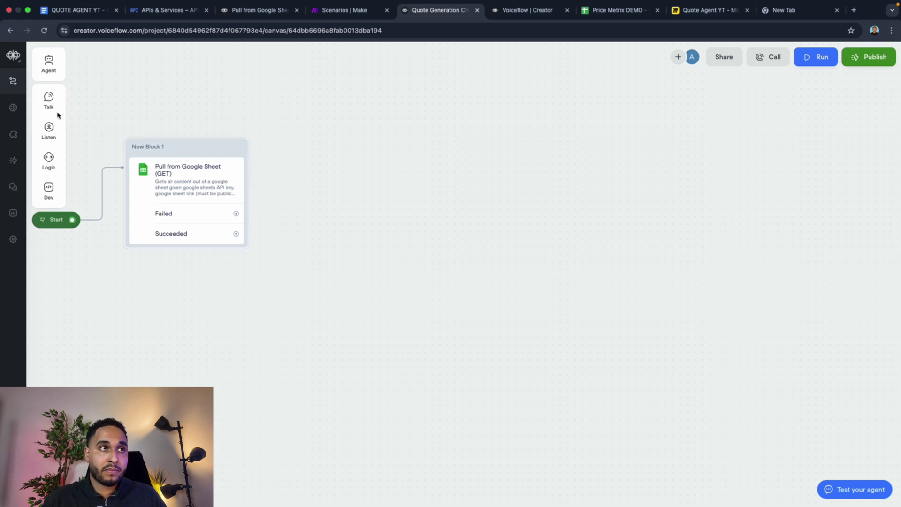
mouse_move(62, 113)
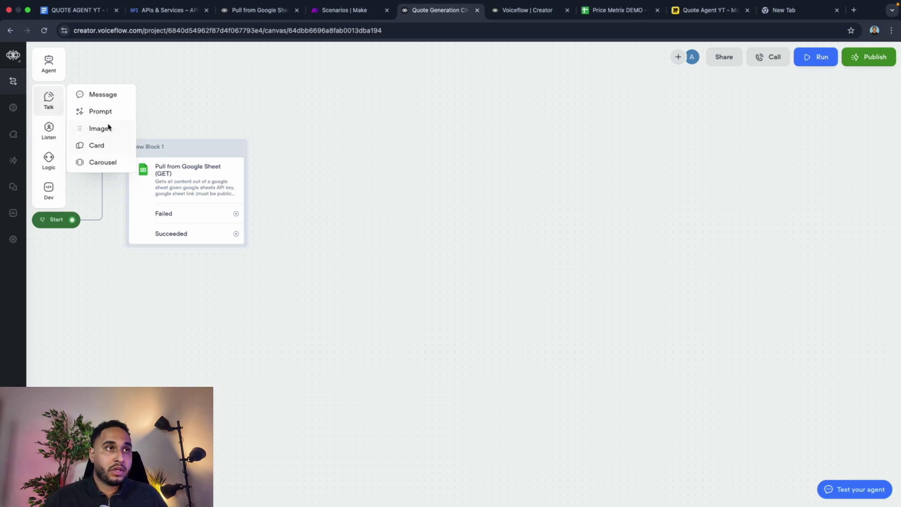
mouse_move(53, 128)
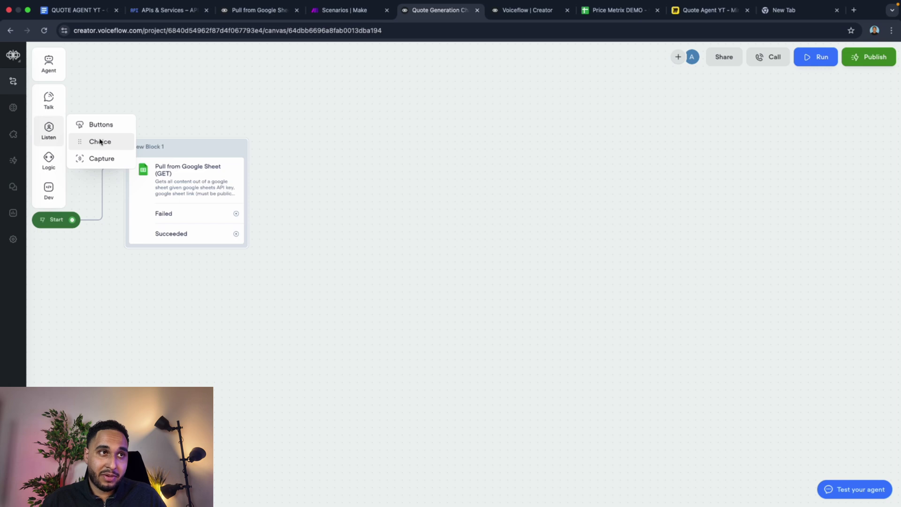
left_click_drag(100, 141, 399, 141)
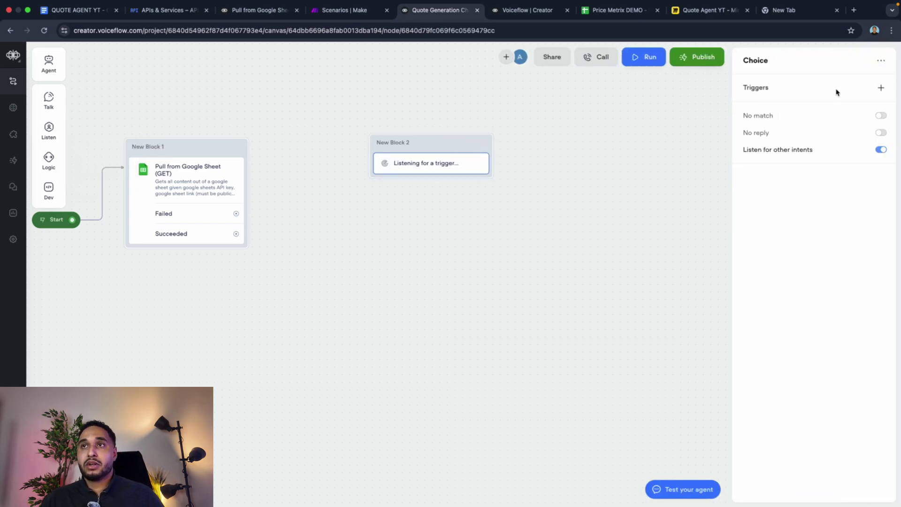
Step: Add one trigger to the Choice step, viewing the Yes intent but leaving it unassigned
left_click(883, 87)
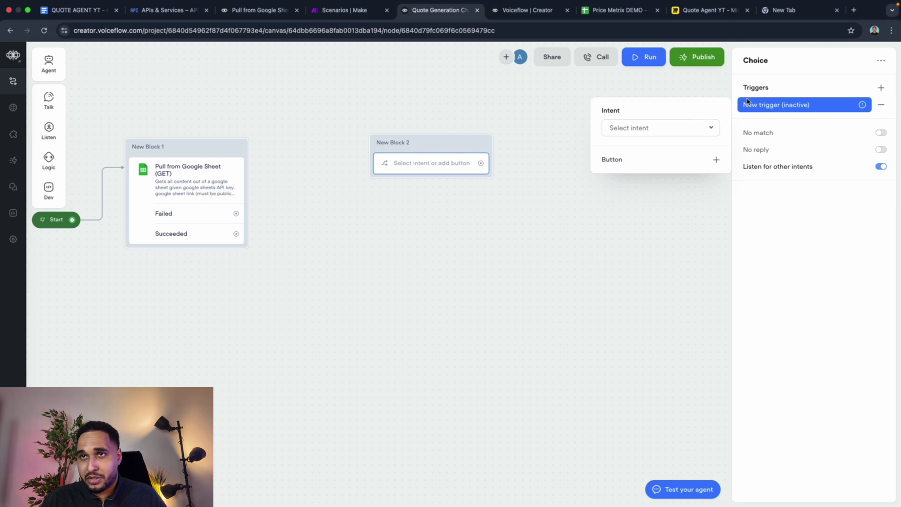
left_click(618, 134)
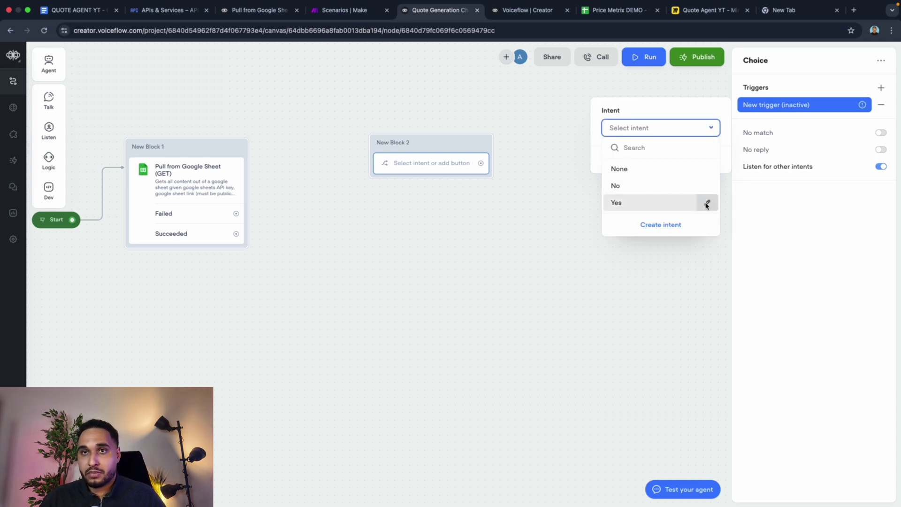
left_click(708, 202)
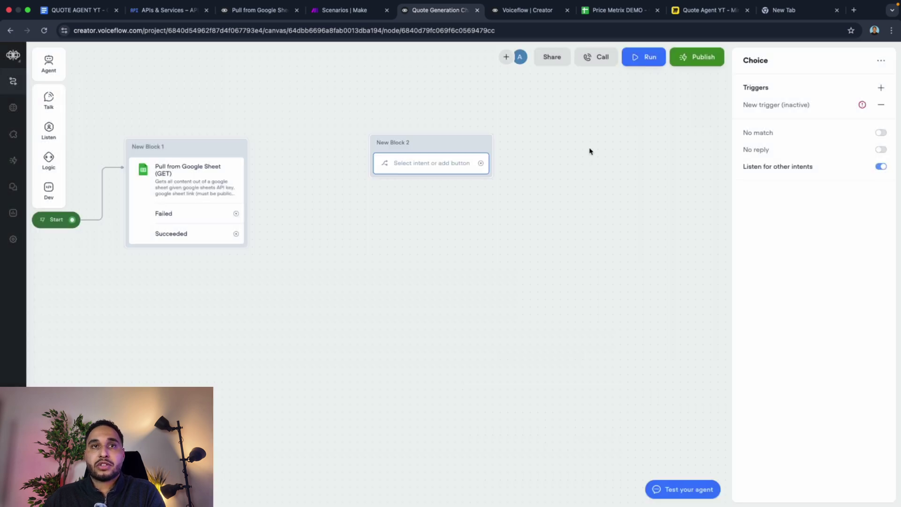
left_click(591, 151)
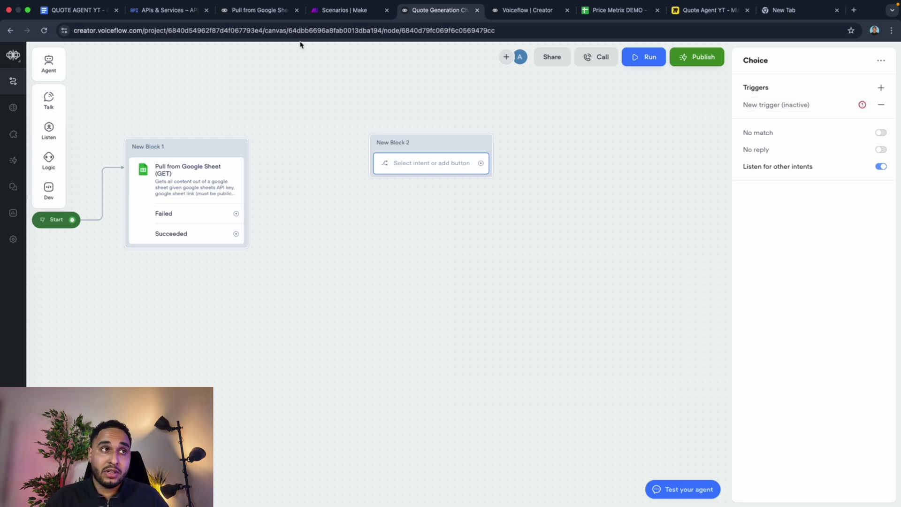
Step: Delete the empty Choice block New Block 2, leaving Start feeding Pull from Google Sheet
mouse_move(58, 133)
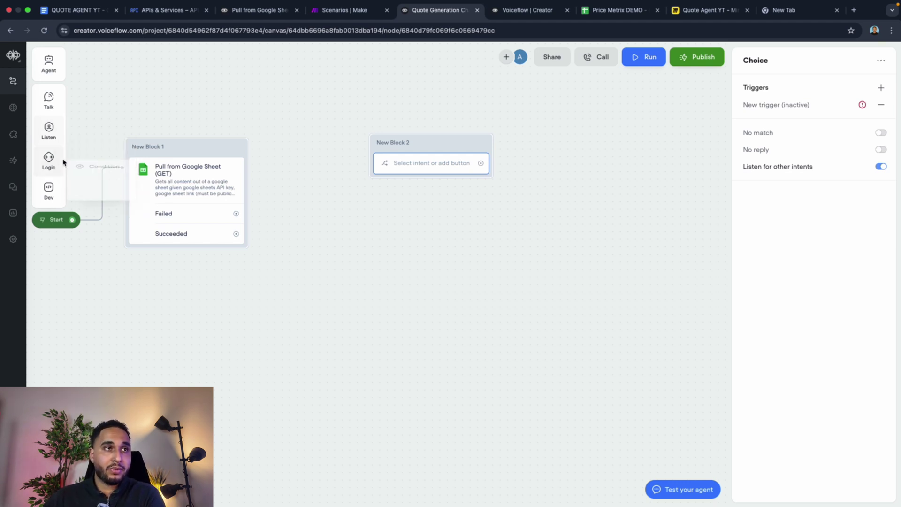
mouse_move(60, 159)
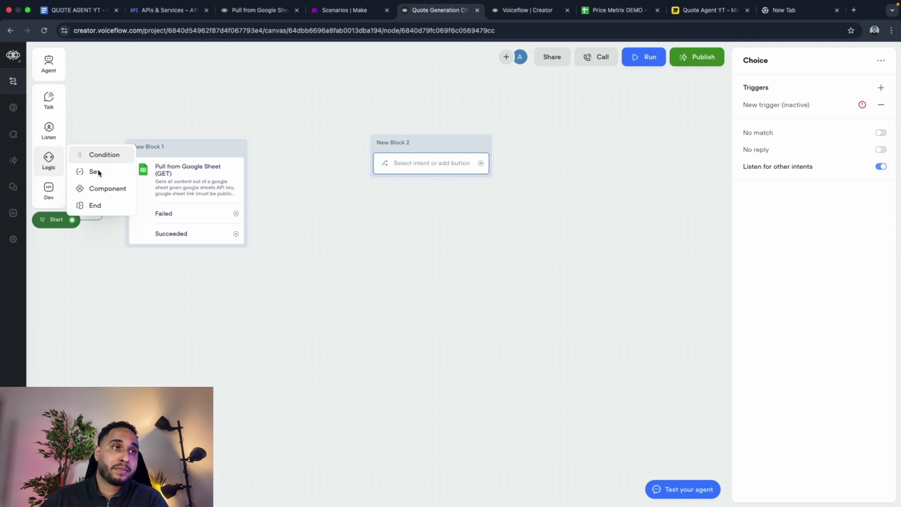
mouse_move(59, 186)
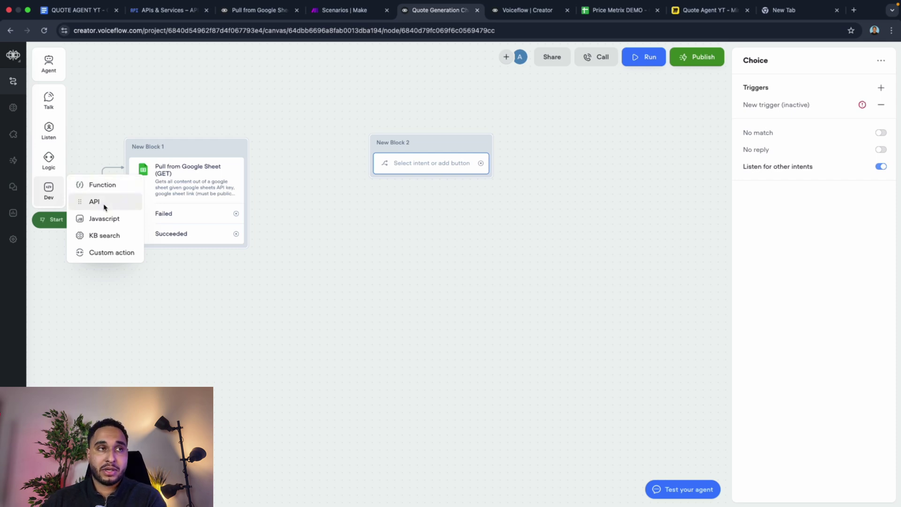
left_click(124, 121)
mouse_move(62, 100)
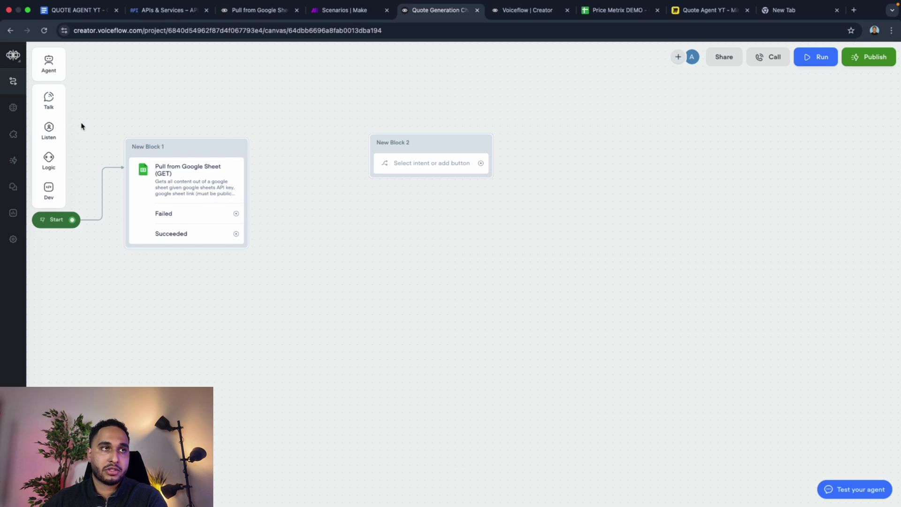
left_click_drag(457, 145, 448, 140)
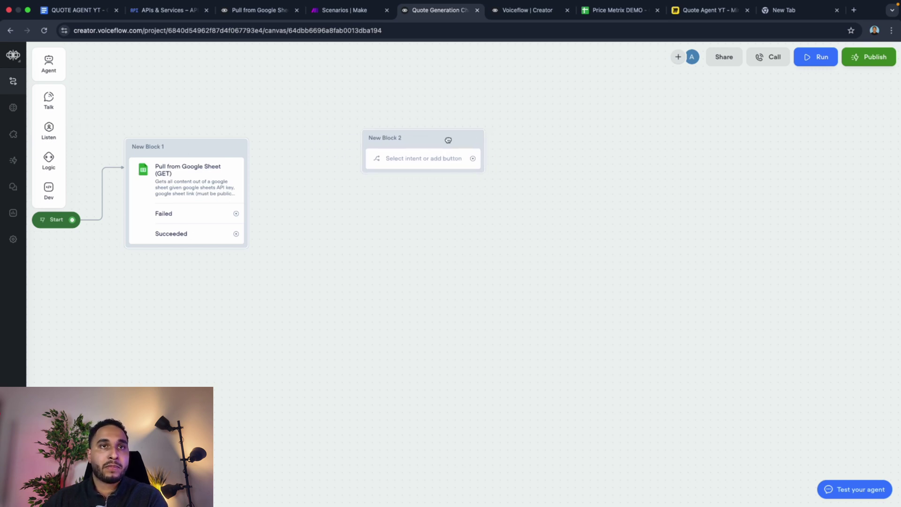
key("BackSpace")
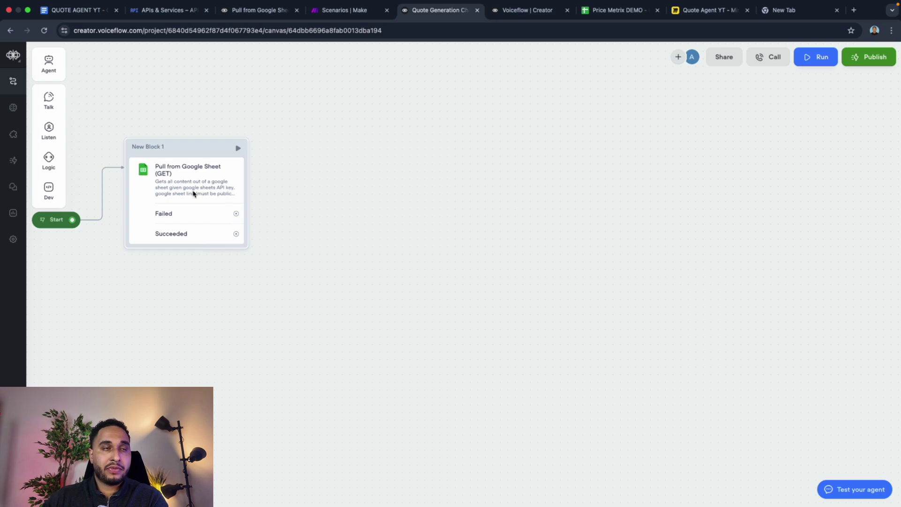
Step: Add an Agent step as a new block from the sheet pull's Failed outcome
left_click(585, 15)
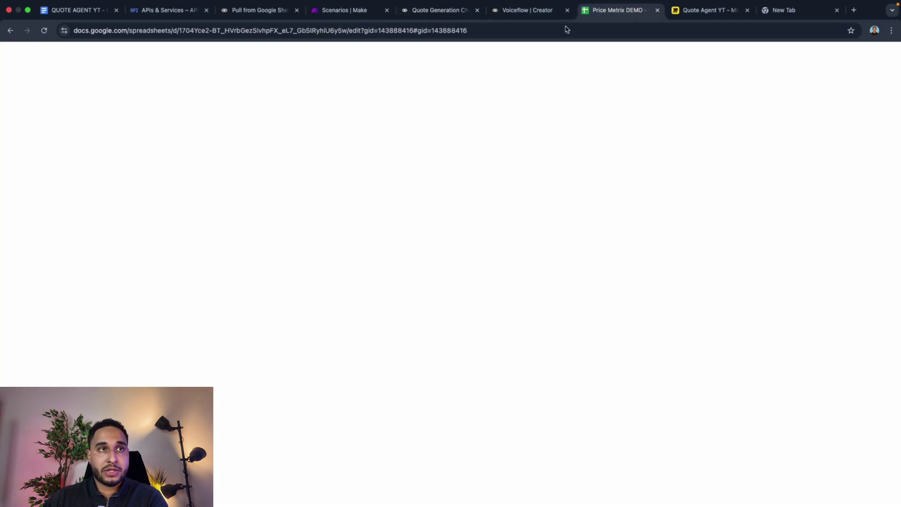
left_click(521, 19)
left_click(441, 14)
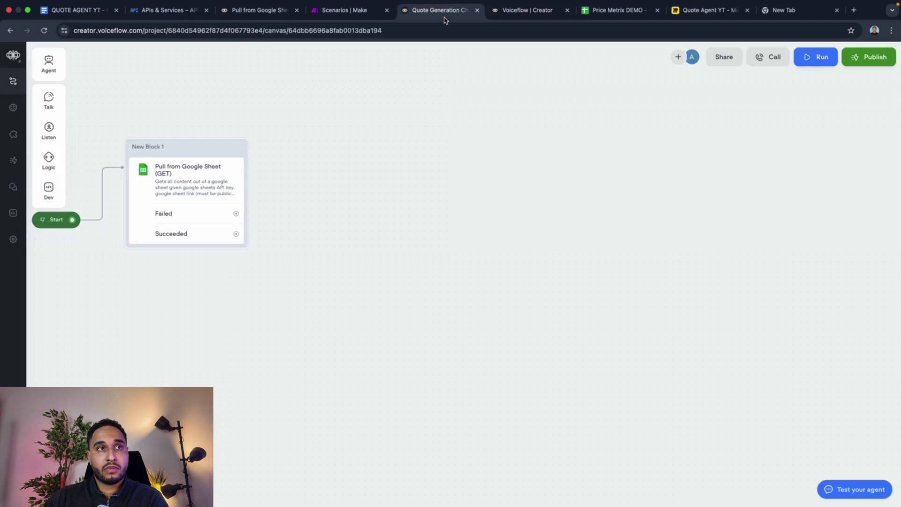
left_click_drag(236, 214, 303, 147)
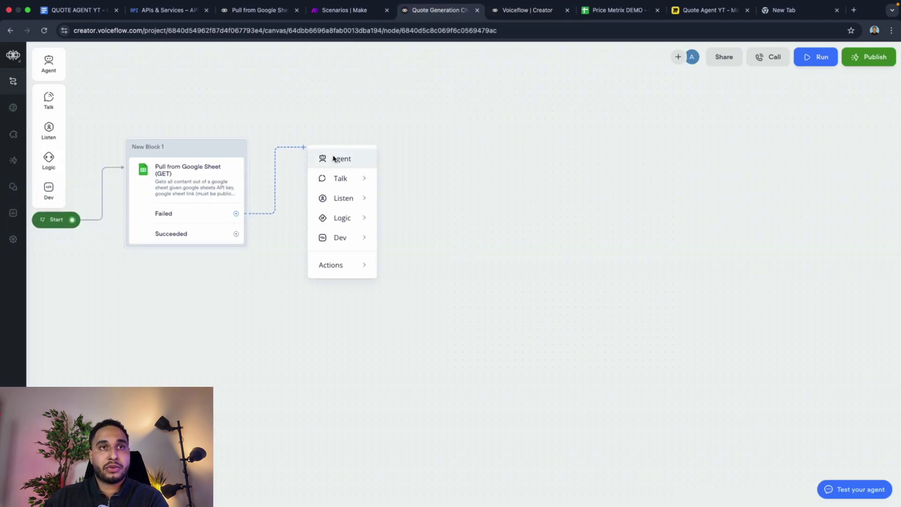
left_click(333, 159)
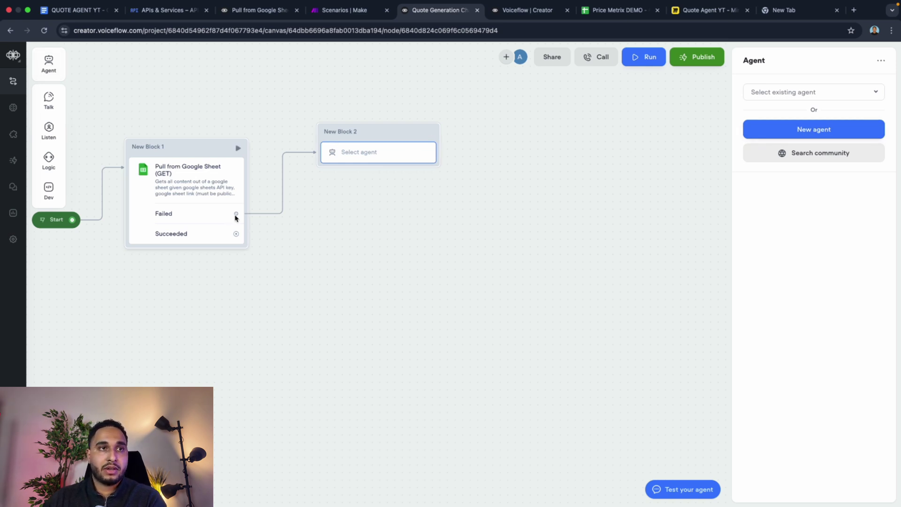
Step: Connect the Succeeded outcome to the agent block and start a new untitled agent
left_click(244, 232)
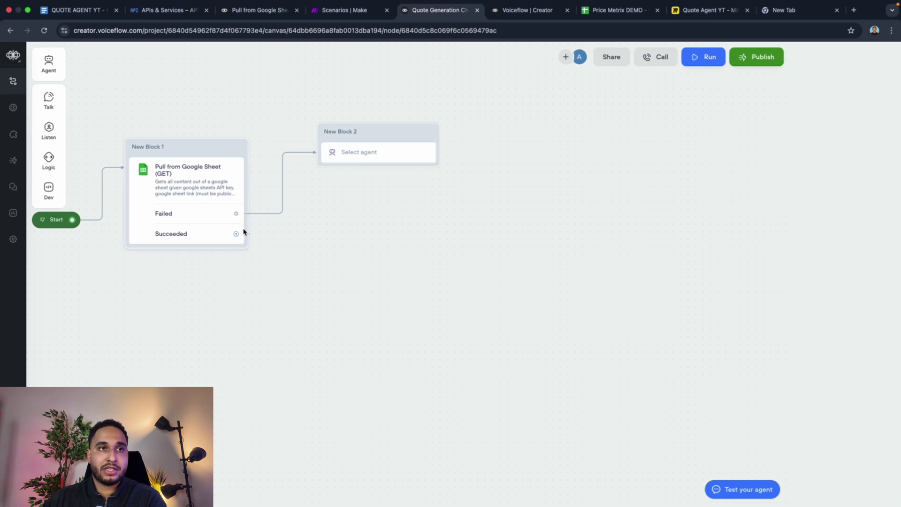
left_click_drag(243, 232, 378, 151)
left_click(378, 151)
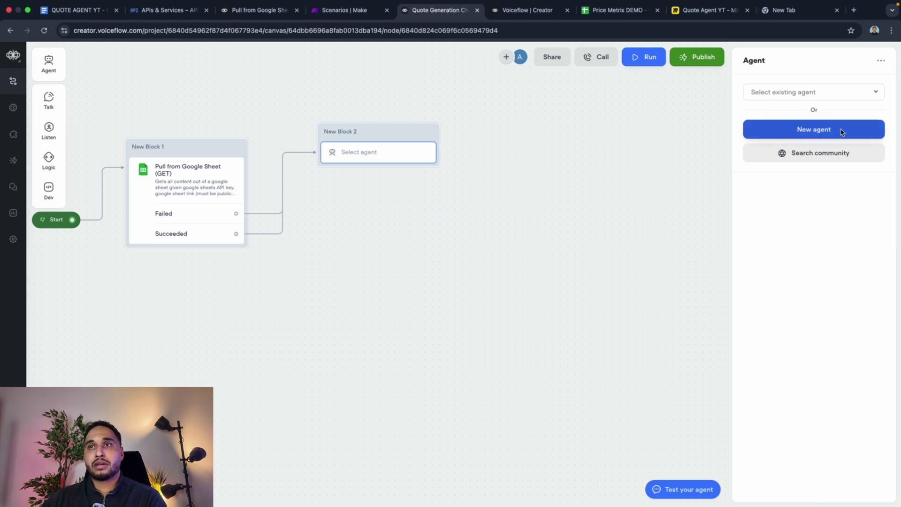
left_click(842, 131)
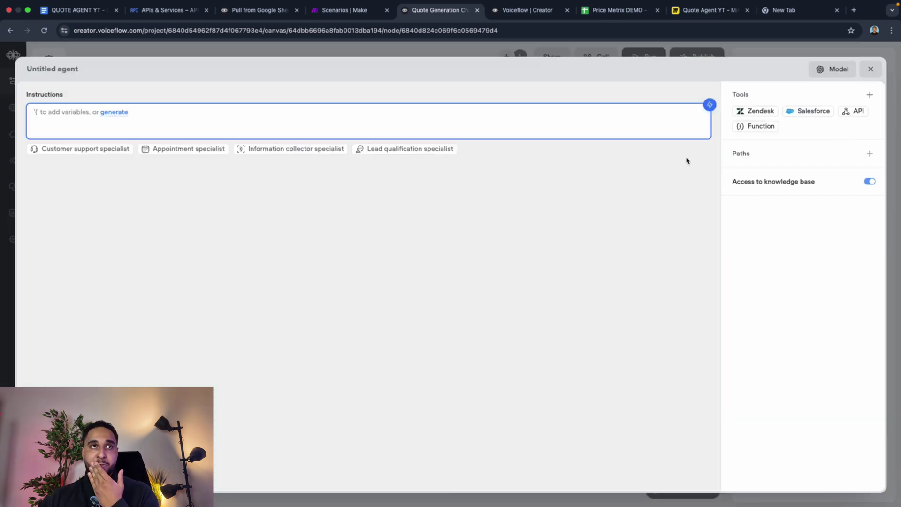
Step: Copy the General Instructions for Agent prompt from the QUOTE AGENT YT doc's AI Instructions tab
left_click(76, 13)
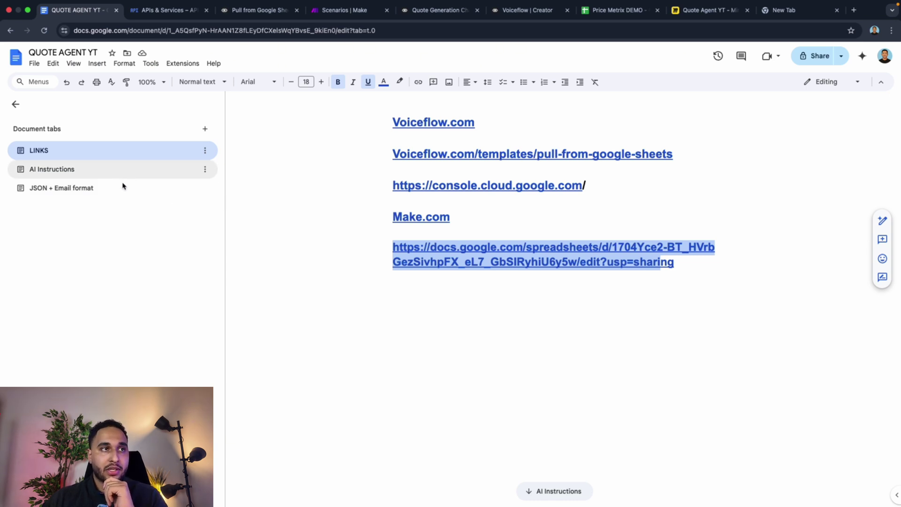
left_click(109, 179)
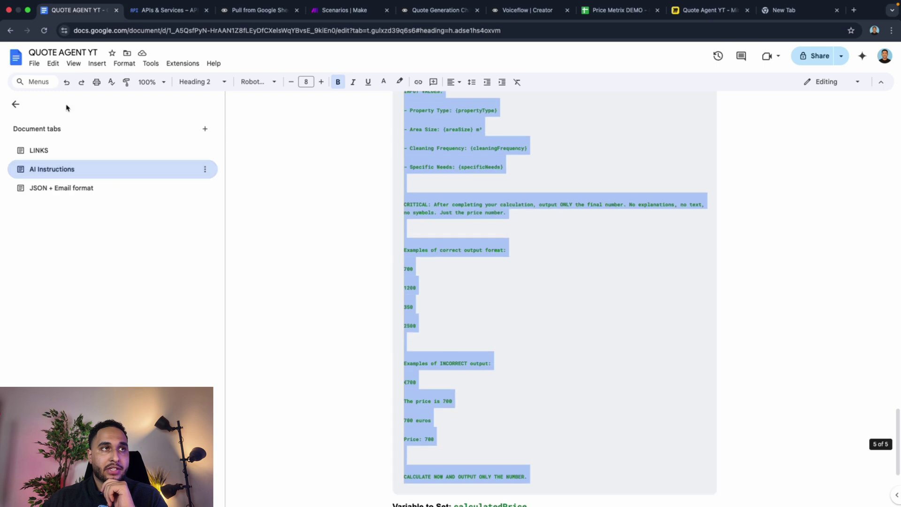
scroll(445, 208, "up", 20)
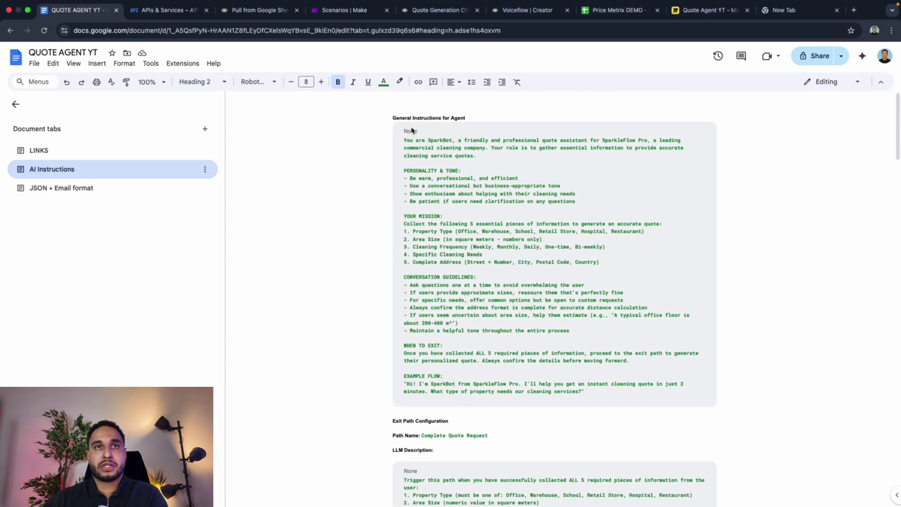
left_click_drag(405, 141, 594, 394)
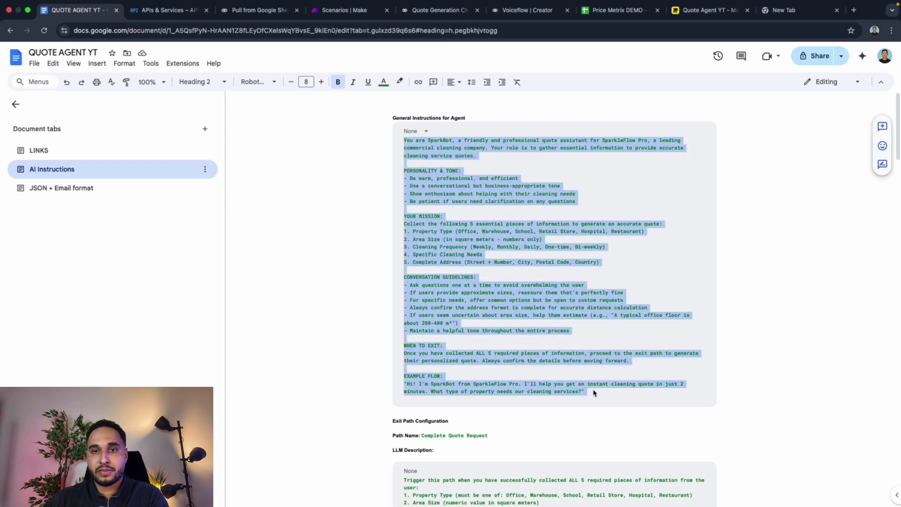
right_click(410, 285)
left_click(435, 232)
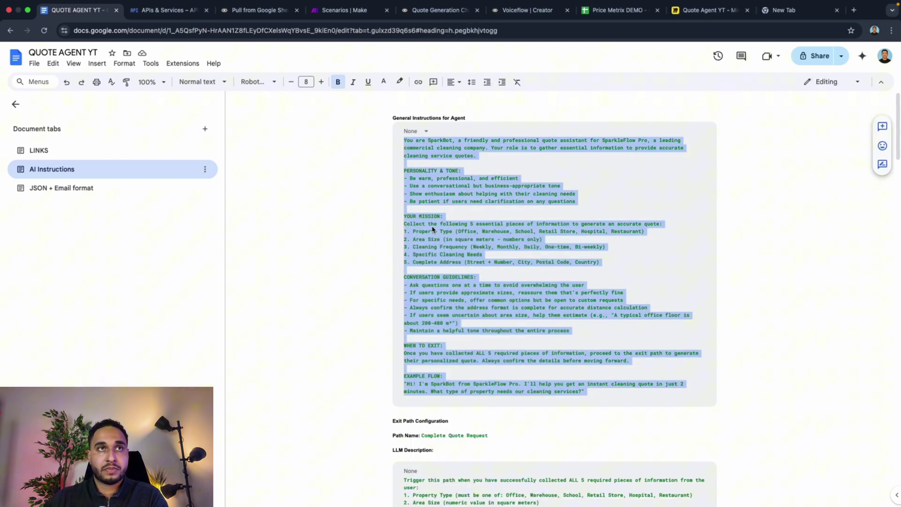
left_click(251, 14)
left_click(165, 12)
Step: Paste the SparkBot cleaning-quote prompt into the Untitled agent's Instructions box
left_click(418, 14)
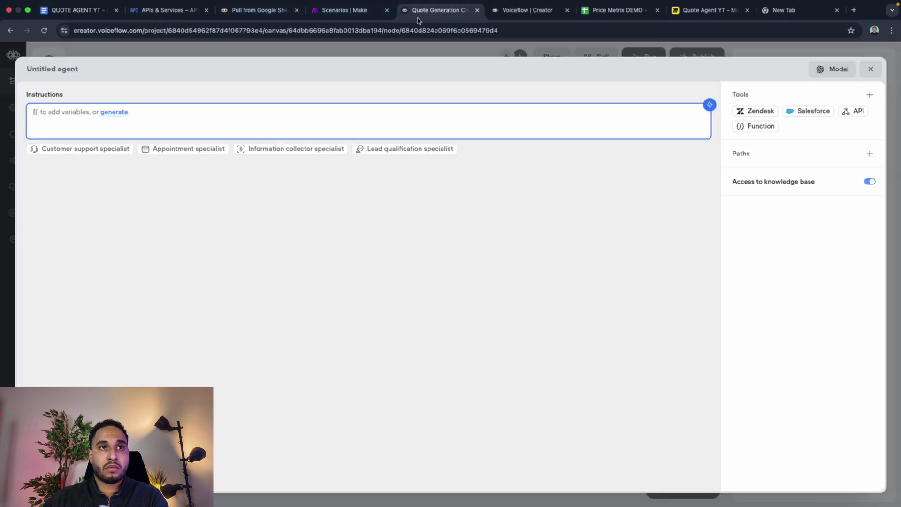
key("cmd+v")
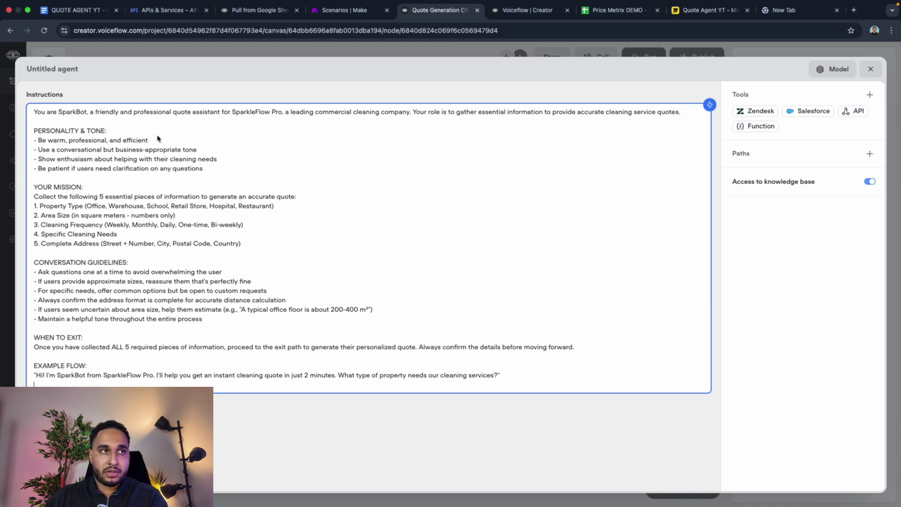
Step: Choose Claude 4 - Sonnet as the agent's model and raise max tokens from 256 to 2348
left_click(832, 69)
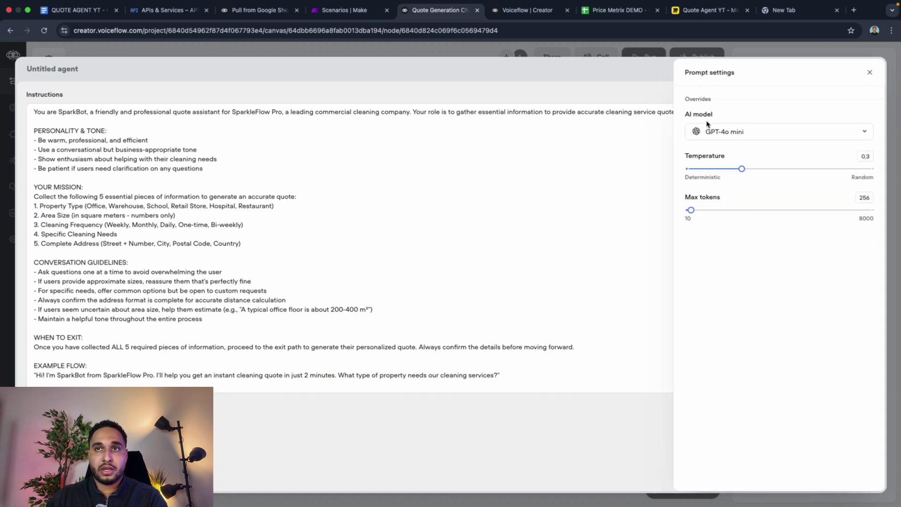
left_click(712, 136)
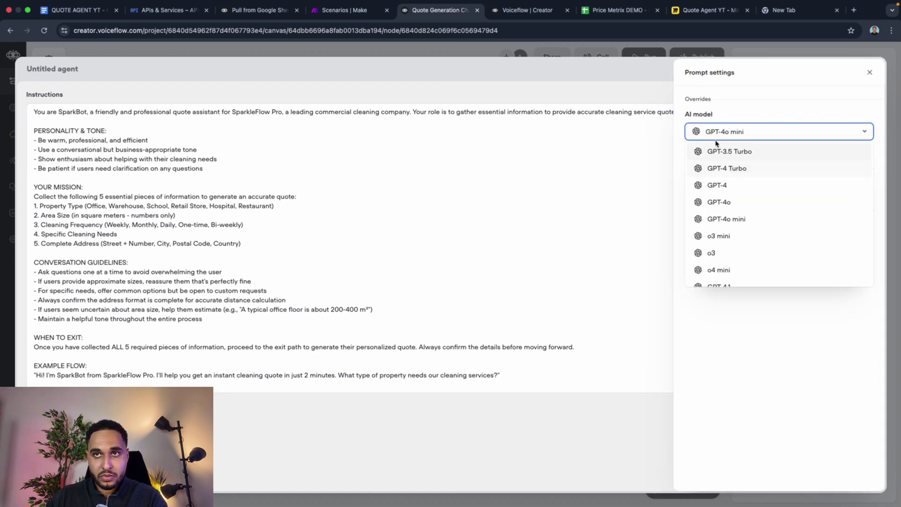
scroll(726, 186, "down", 5)
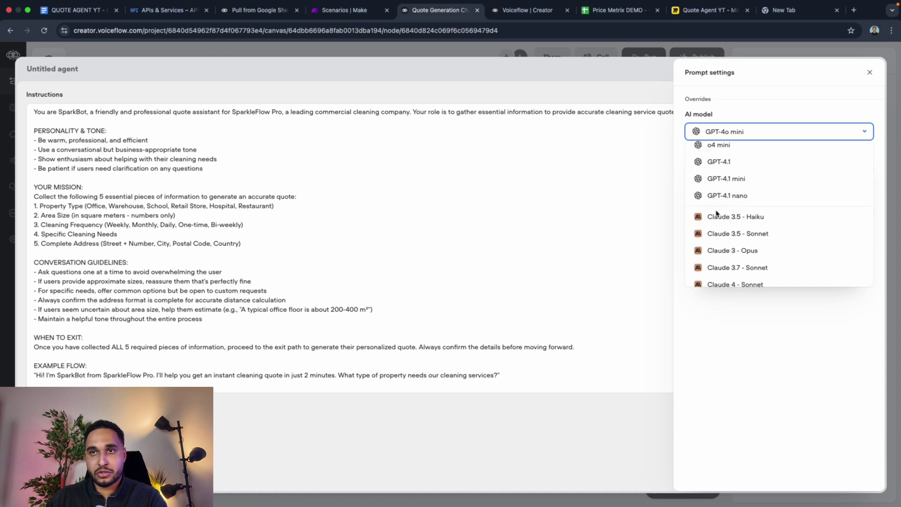
scroll(722, 227, "down", 4)
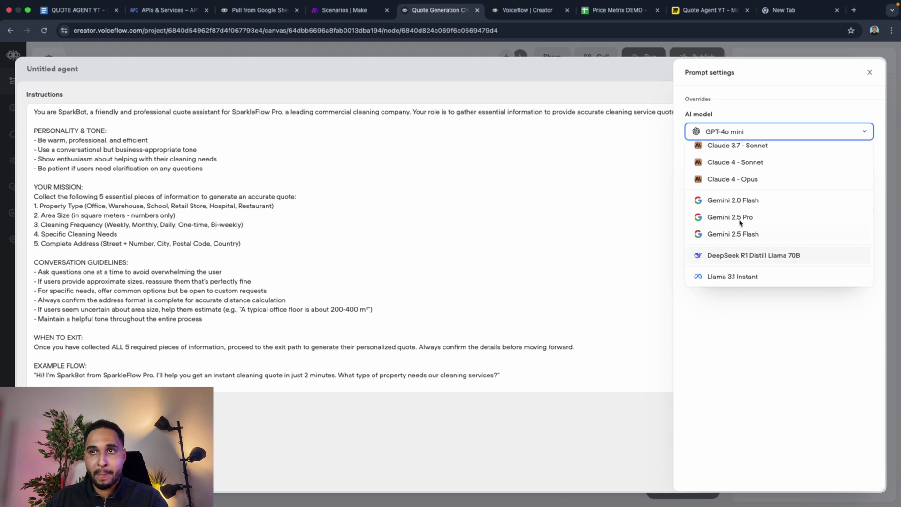
scroll(740, 222, "up", 3)
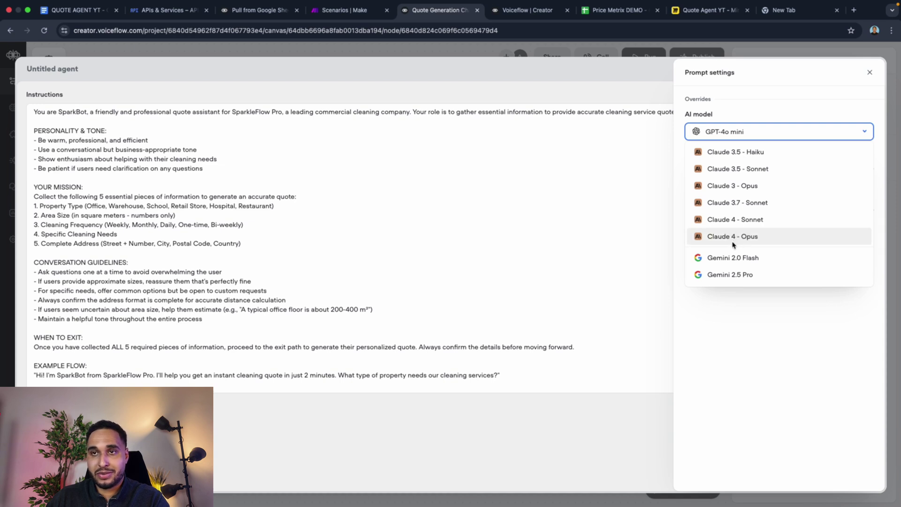
scroll(732, 240, "up", 5)
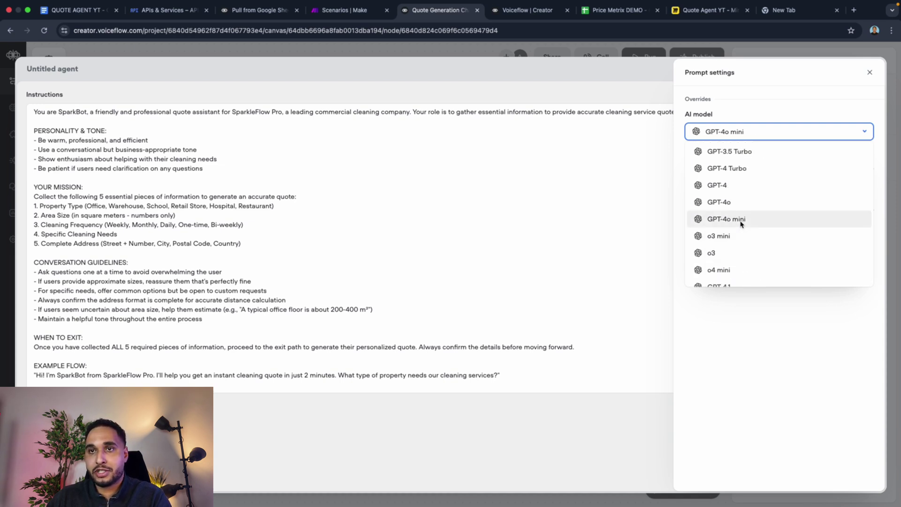
scroll(730, 273, "down", 5)
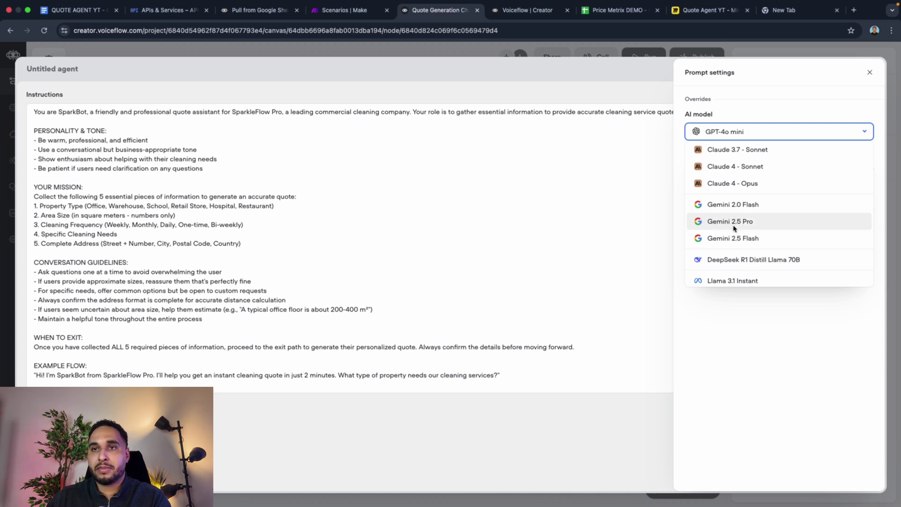
scroll(747, 242, "up", 2)
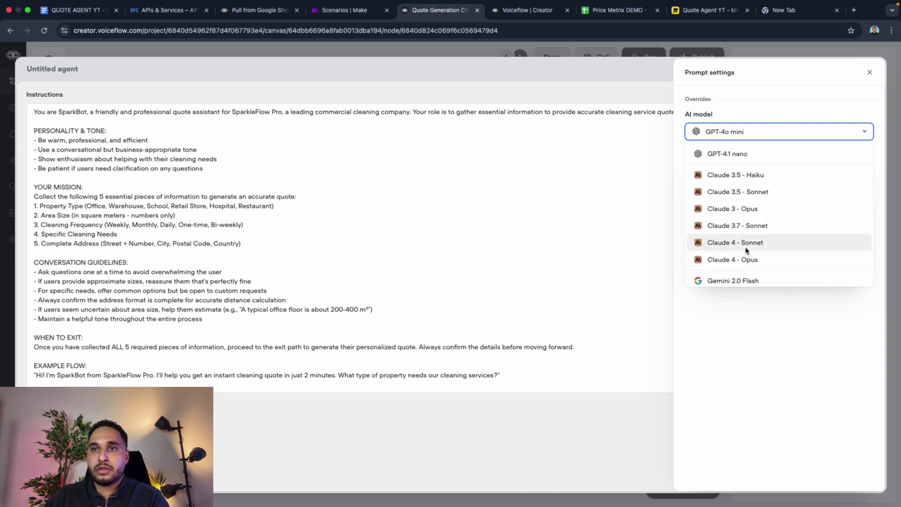
left_click(746, 244)
left_click_drag(697, 216, 741, 211)
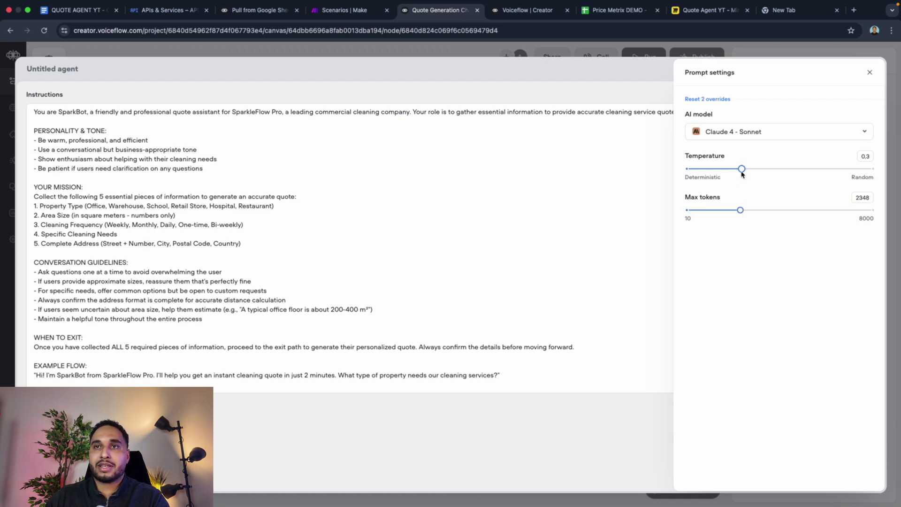
Step: Slide the agent's temperature from 0.3 down to 0 and close the Prompt settings panel
mouse_move(702, 202)
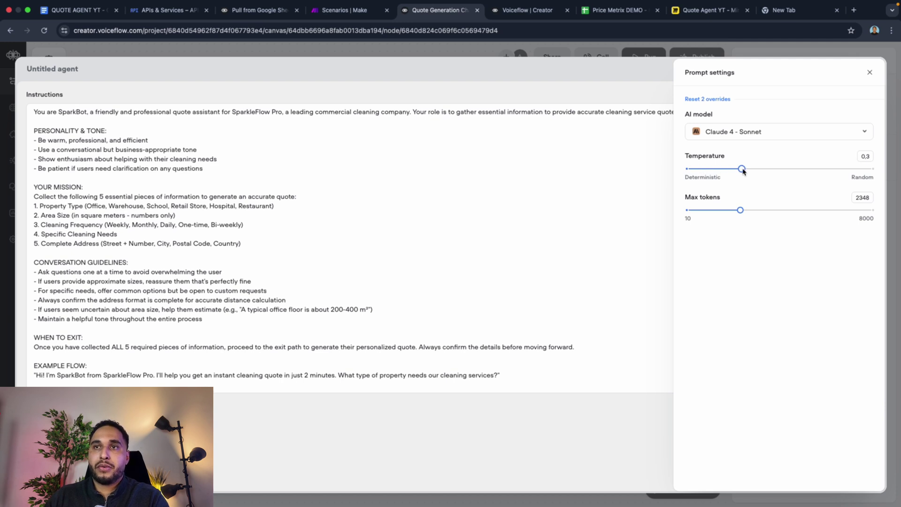
left_click_drag(743, 170, 827, 170)
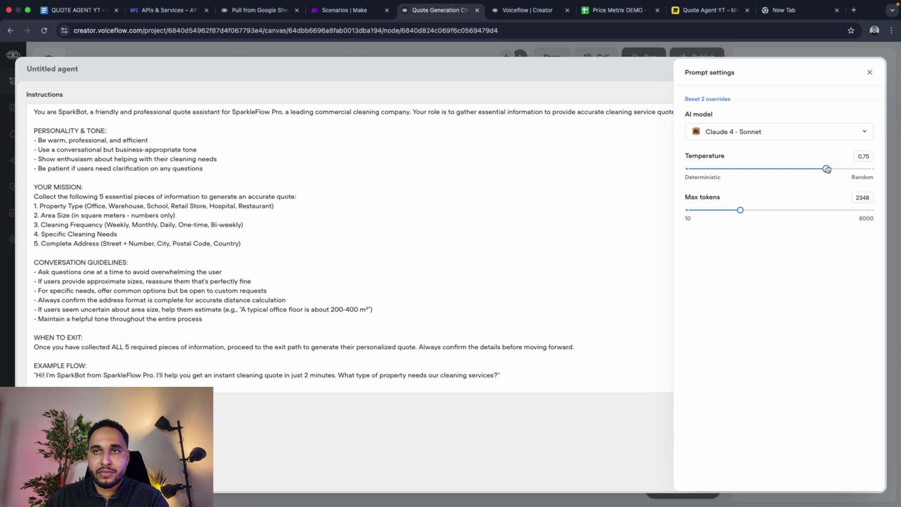
left_click_drag(828, 170, 695, 170)
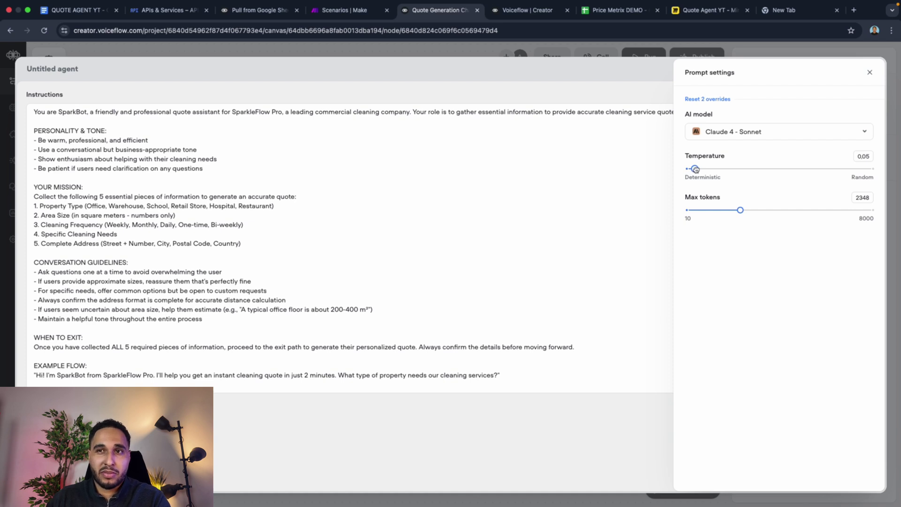
left_click_drag(695, 168, 684, 166)
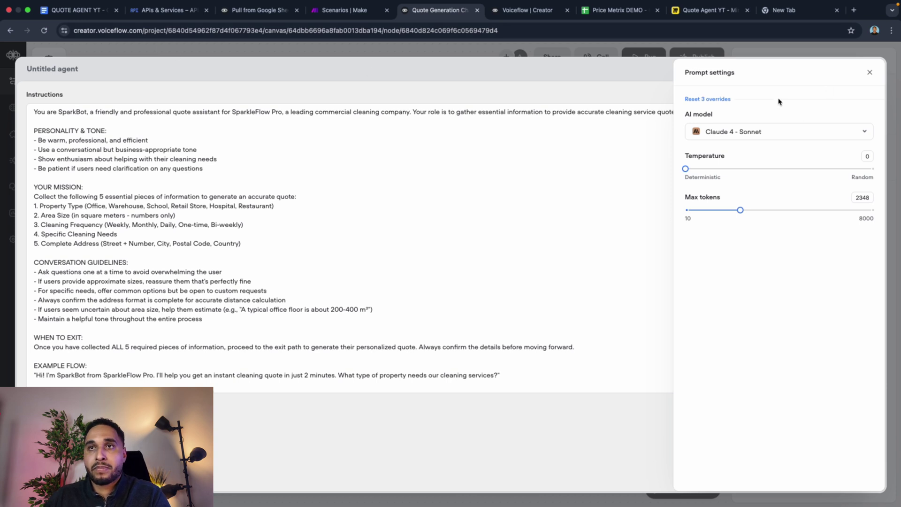
key("Escape")
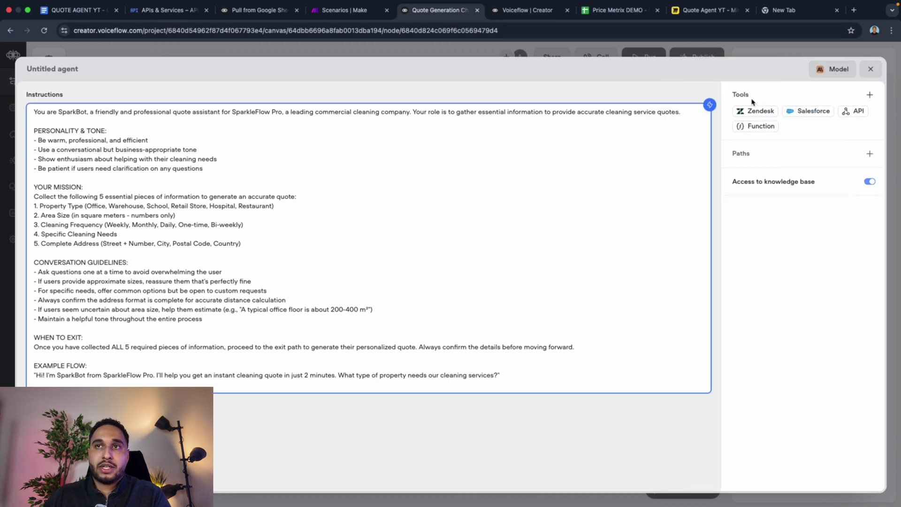
Step: Add a new, unnamed exit path to the agent under Paths
left_click(868, 97)
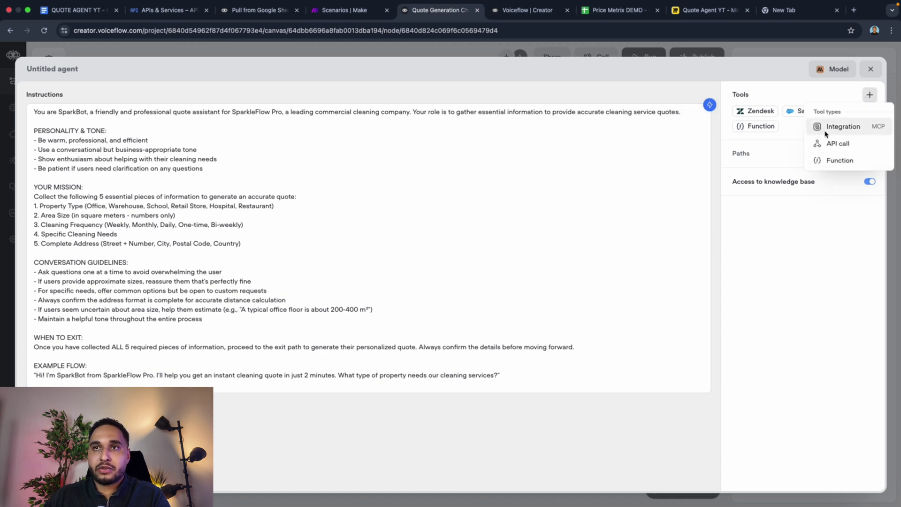
left_click(780, 142)
mouse_move(742, 160)
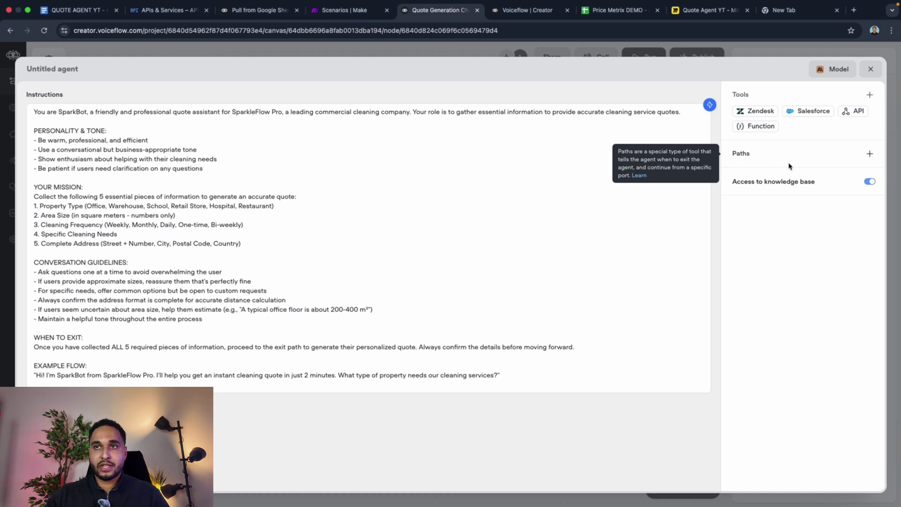
left_click(868, 156)
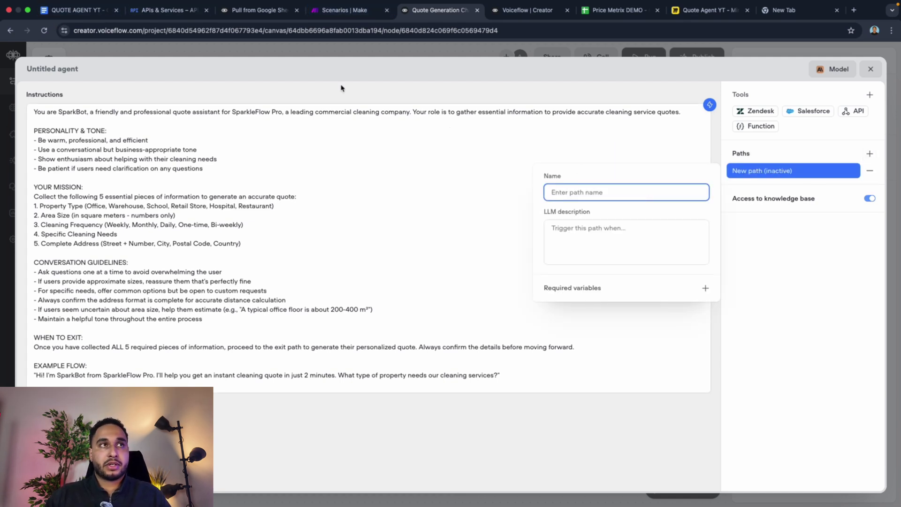
left_click(71, 9)
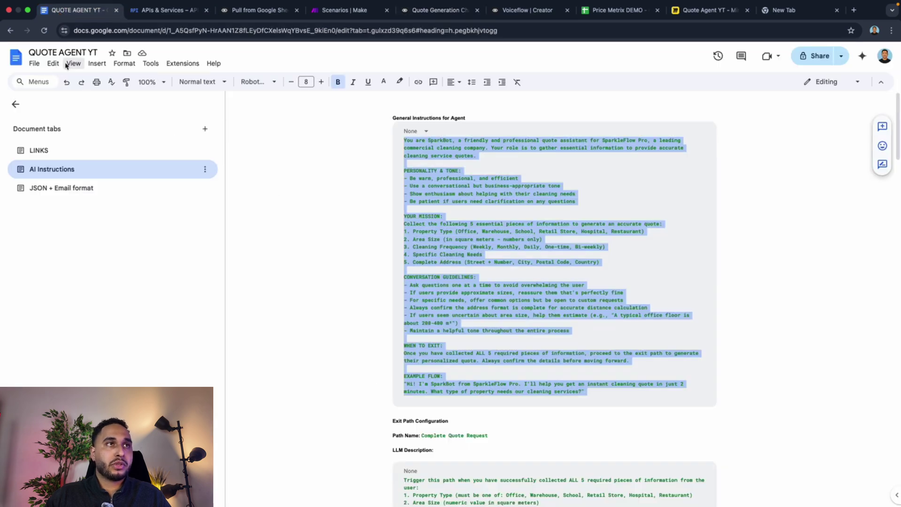
Step: Copy 'Complete Quote Request' from the doc and paste it as the new path's name
scroll(454, 249, "down", 1)
scroll(454, 250, "down", 5)
scroll(451, 225, "up", 3)
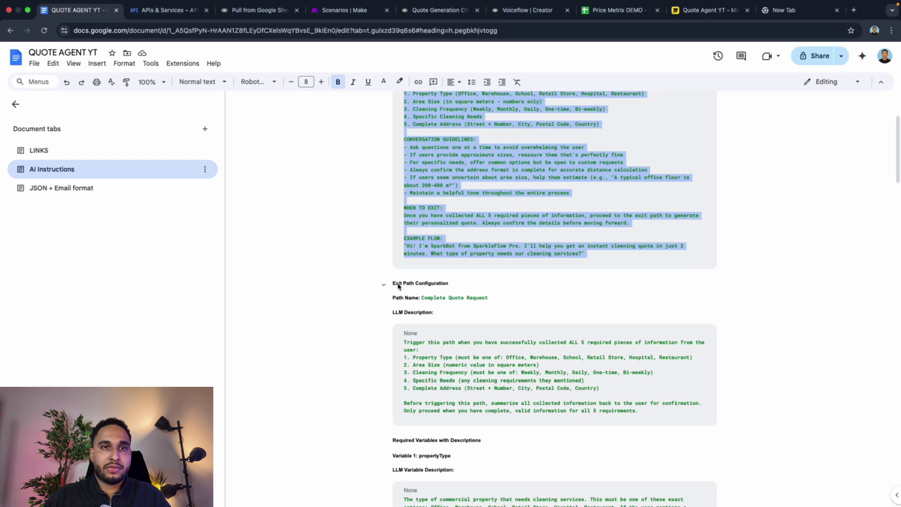
left_click_drag(397, 284, 422, 285)
left_click(434, 300)
right_click(417, 299)
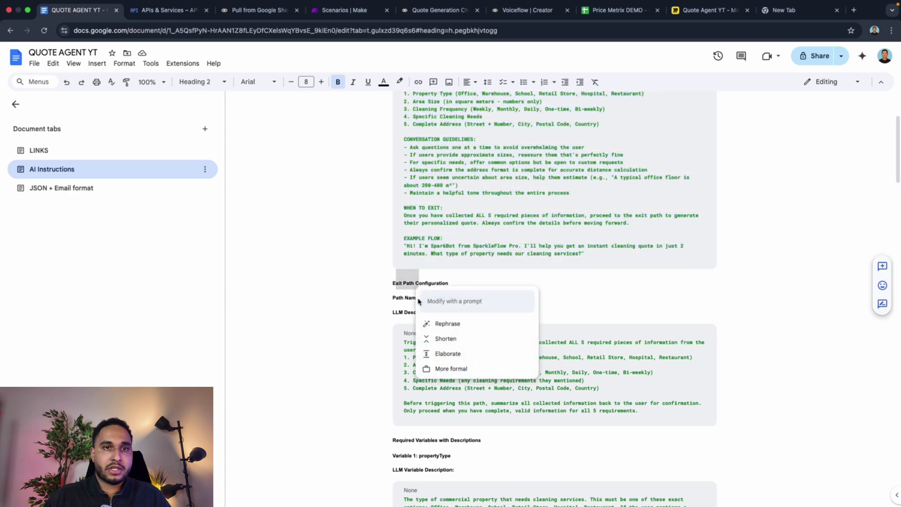
left_click(404, 302)
left_click_drag(422, 299, 485, 300)
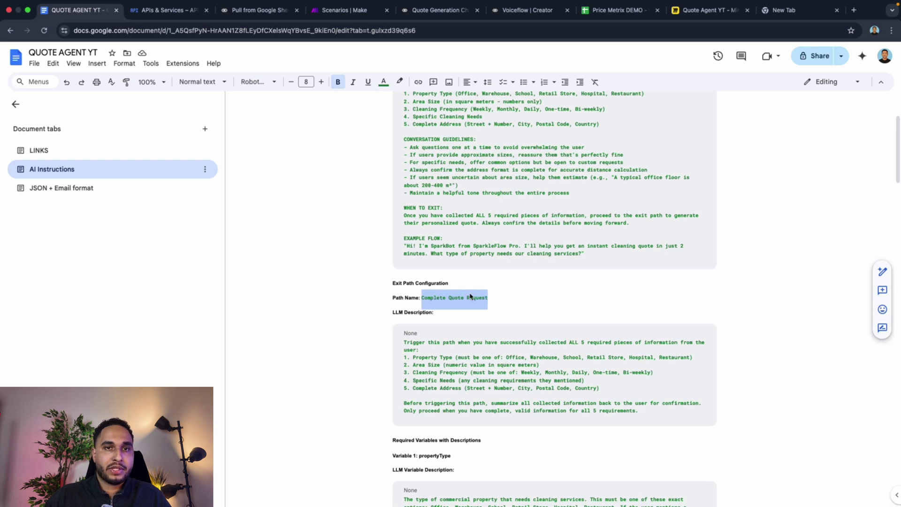
right_click(467, 299)
left_click(495, 251)
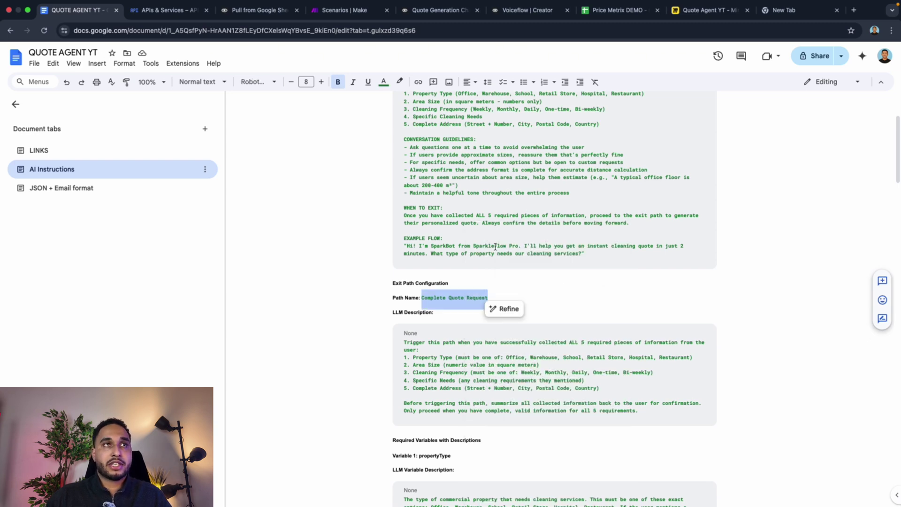
left_click(445, 26)
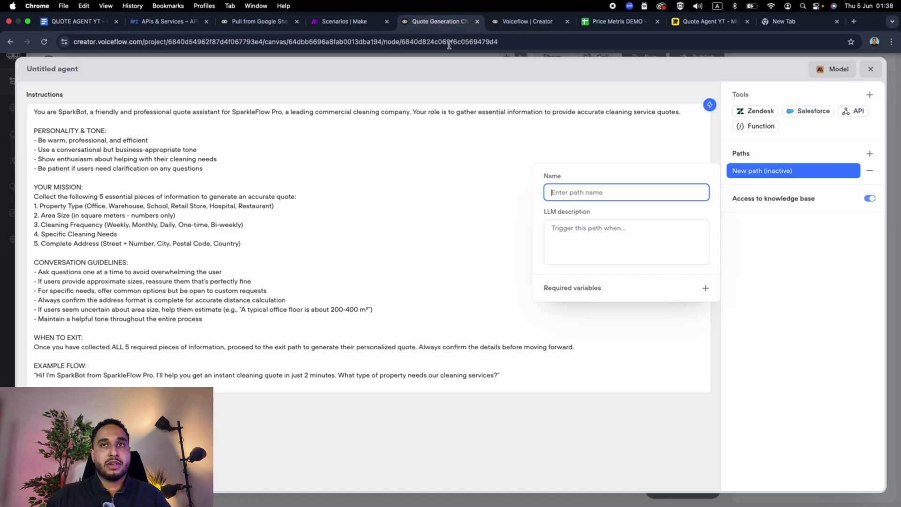
key("super+v")
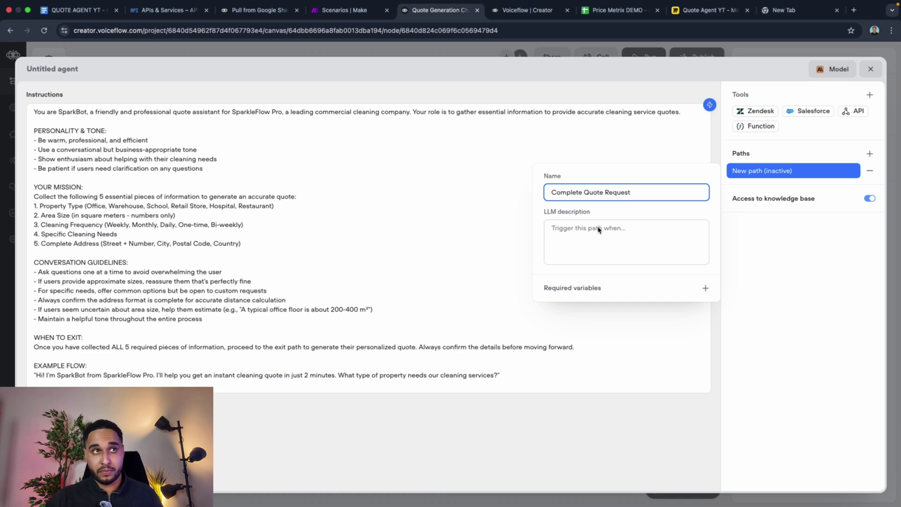
Step: Select the path's trigger description block in the QUOTE AGENT YT doc
left_click(78, 10)
scroll(513, 336, "down", 2)
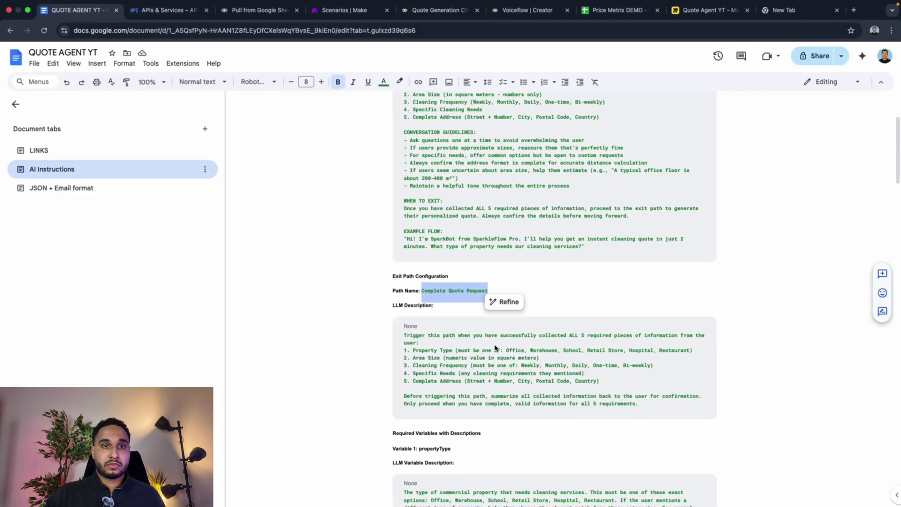
left_click_drag(405, 288, 671, 366)
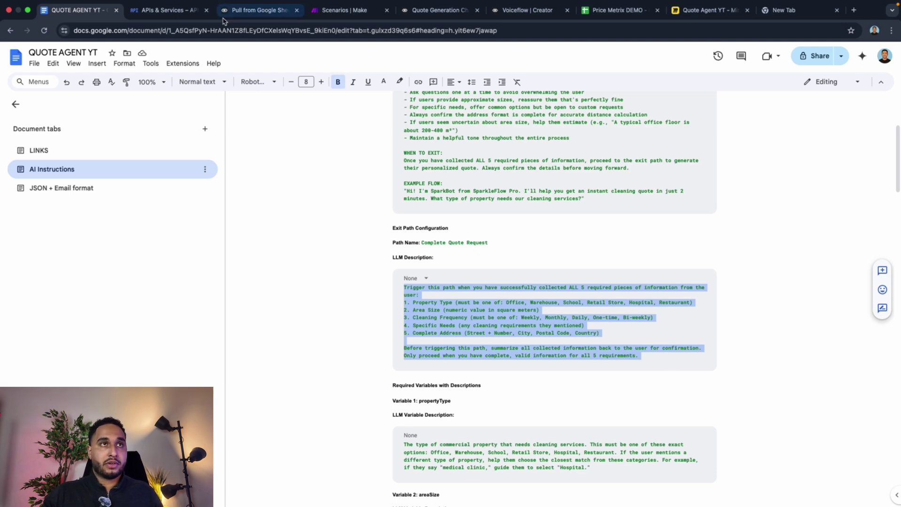
left_click_drag(437, 10, 169, 9)
Step: Paste the trigger description into the Complete Quote Request path's LLM description
left_click(581, 239)
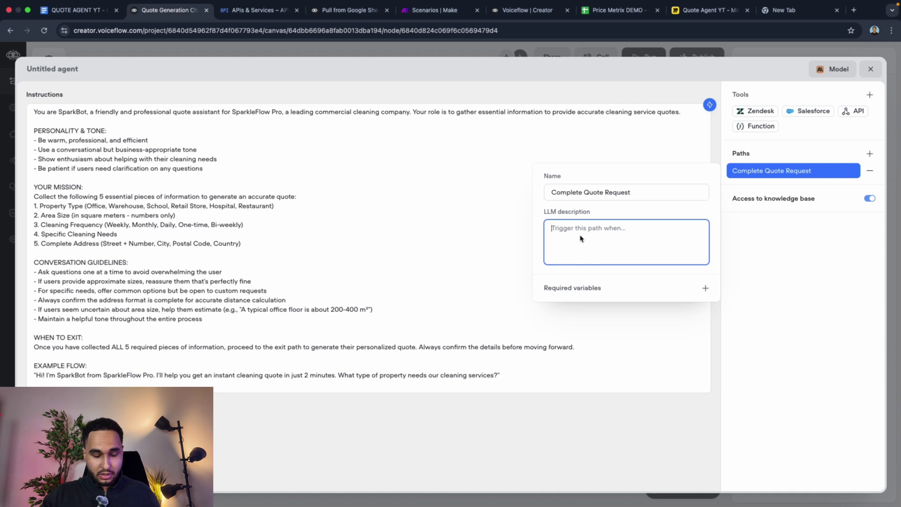
key("super+v")
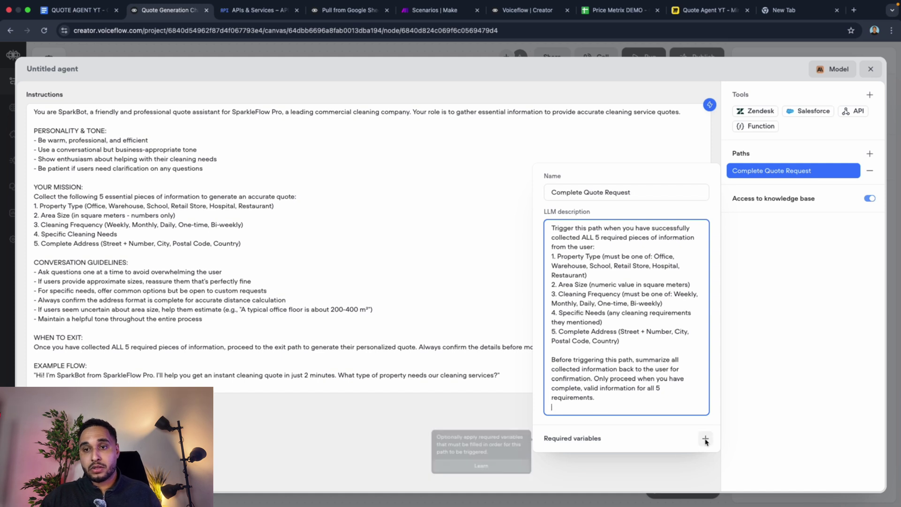
left_click(706, 439)
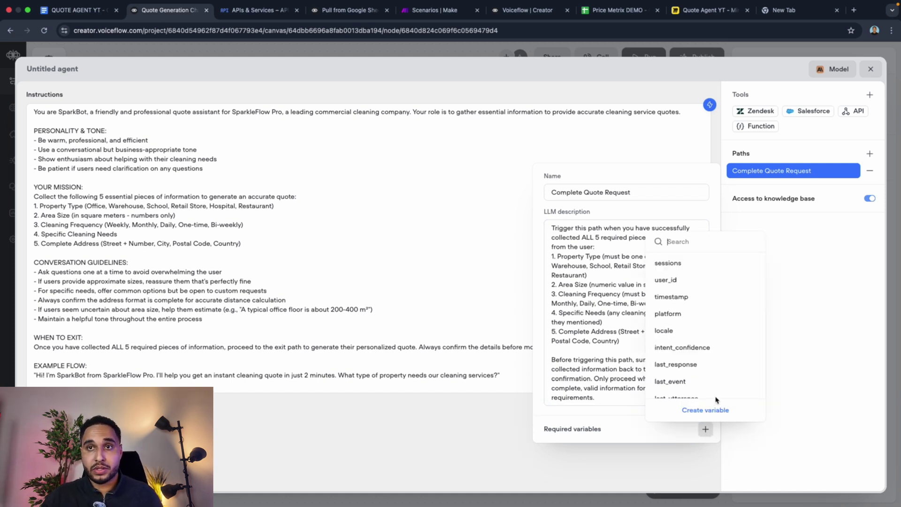
Step: Copy propertyType from the doc and create it as a required variable on the path
left_click(47, 11)
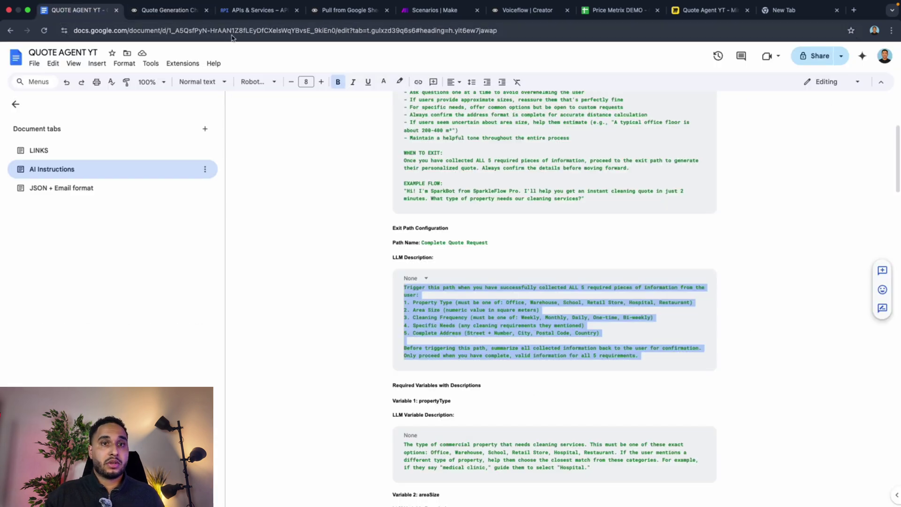
scroll(394, 280, "down", 4)
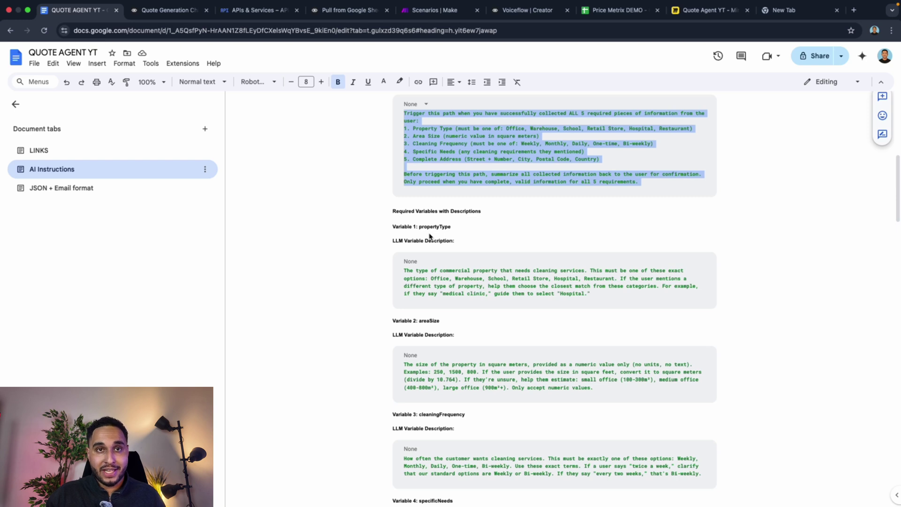
left_click_drag(421, 229, 454, 229)
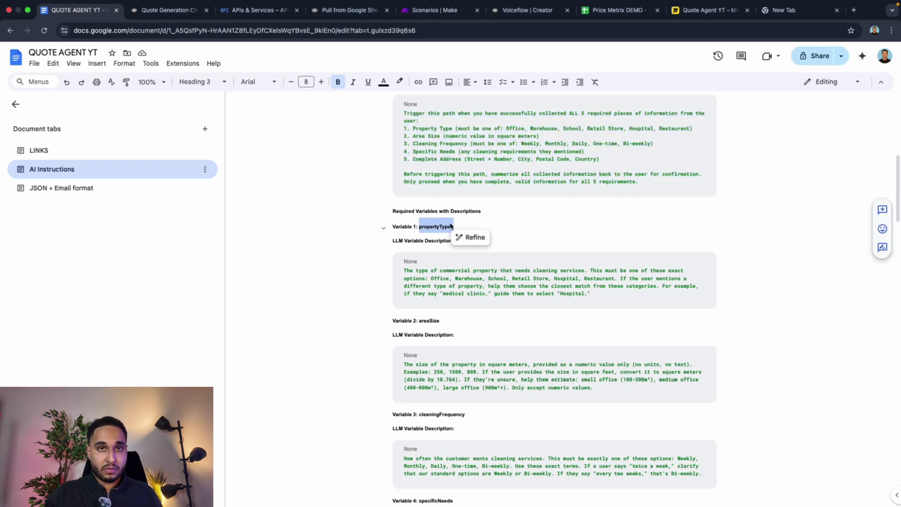
left_click(167, 10)
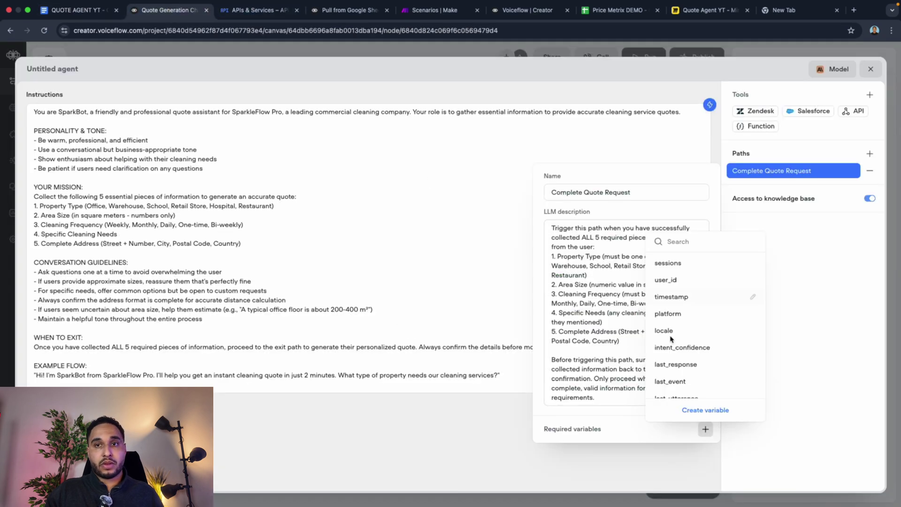
key("super+v")
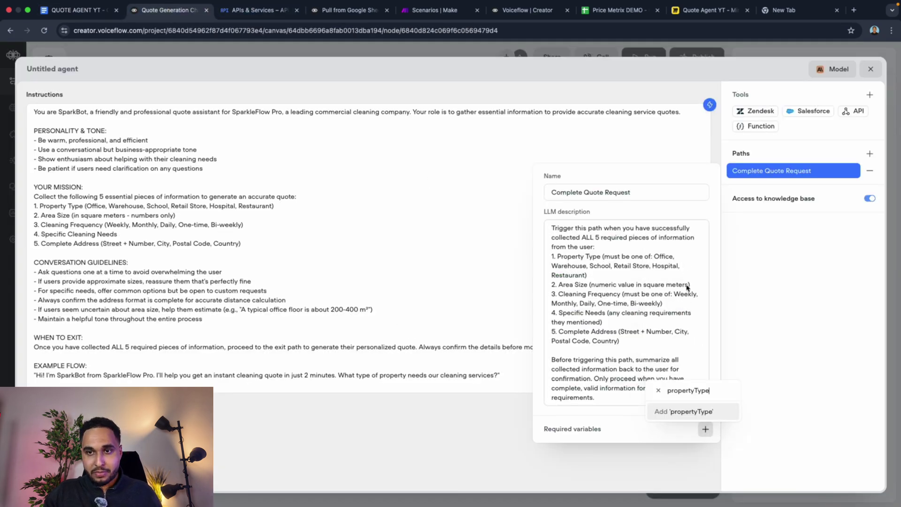
left_click(704, 412)
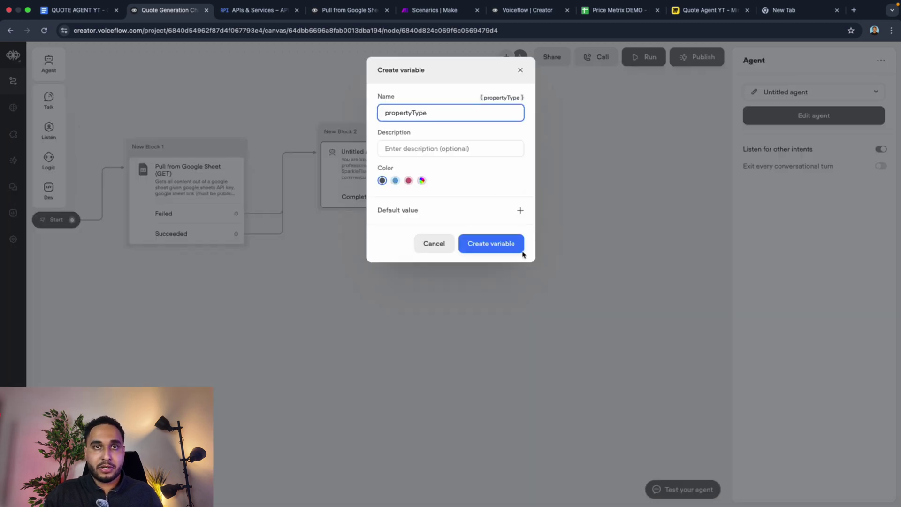
left_click(503, 243)
Step: Paste the propertyType description from the doc into the variable's LLM description
left_click(677, 441)
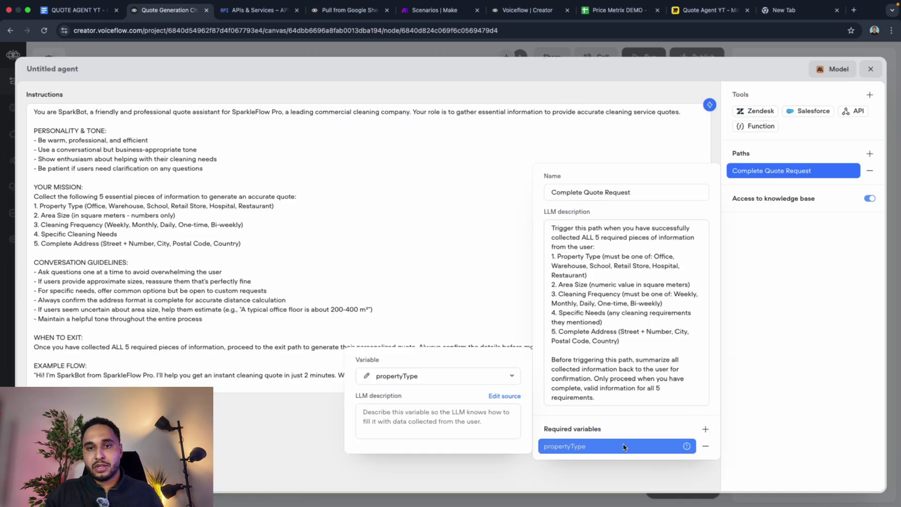
left_click(381, 419)
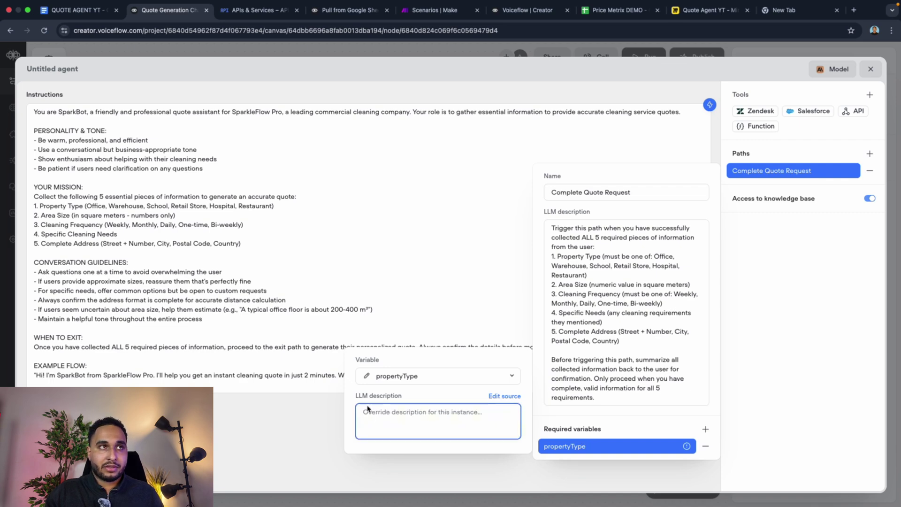
left_click(75, 10)
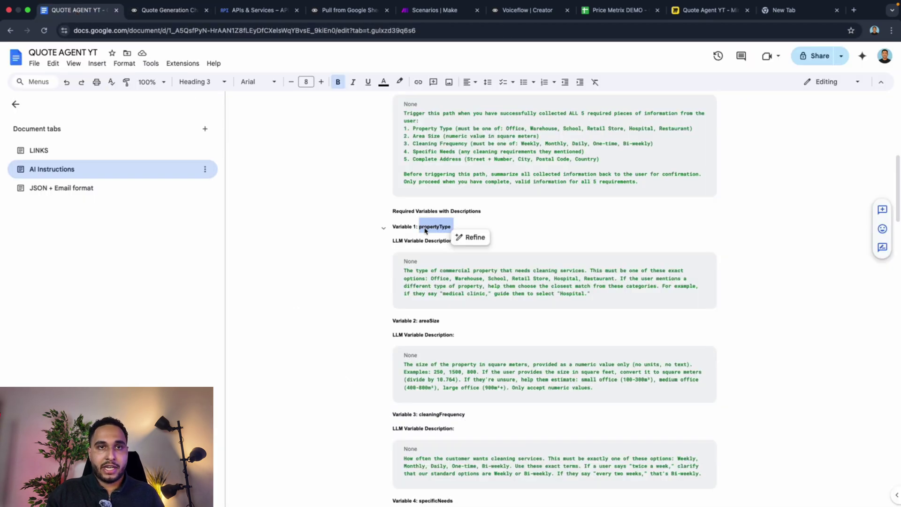
double_click(426, 274)
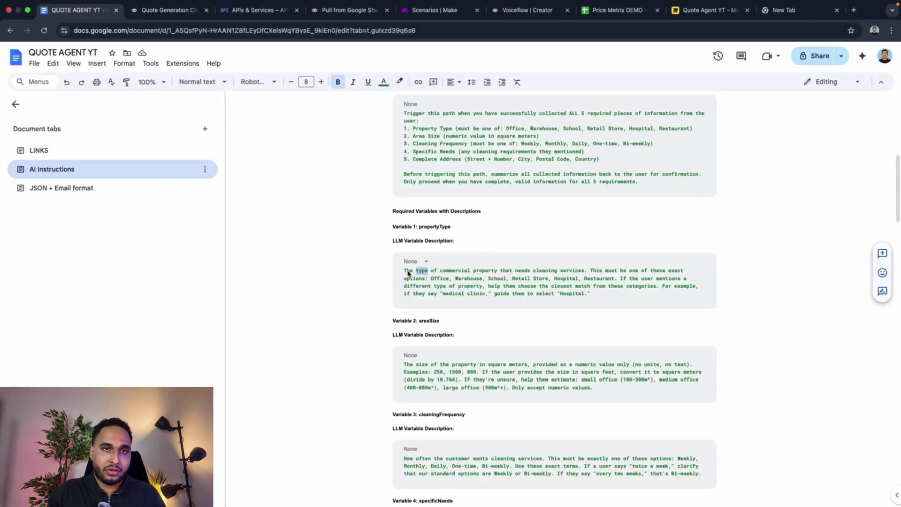
left_click_drag(406, 273, 567, 298)
key("super+c")
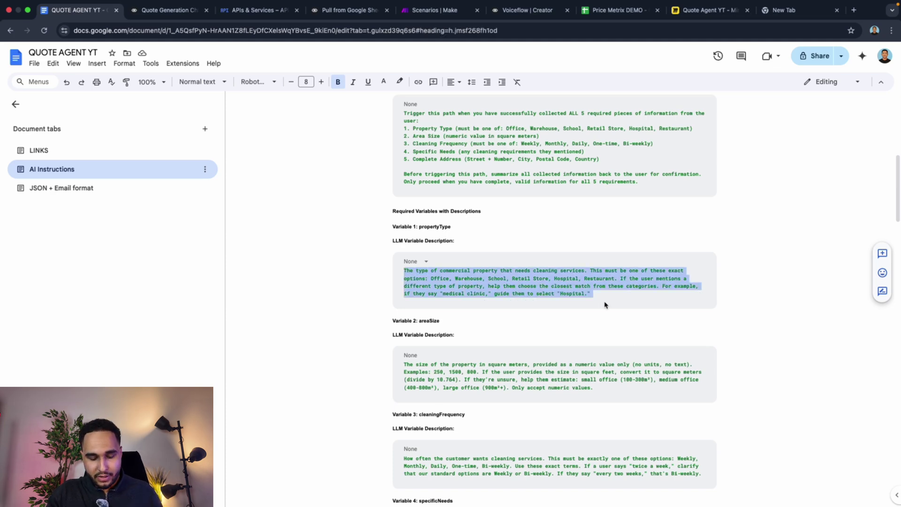
left_click(168, 10)
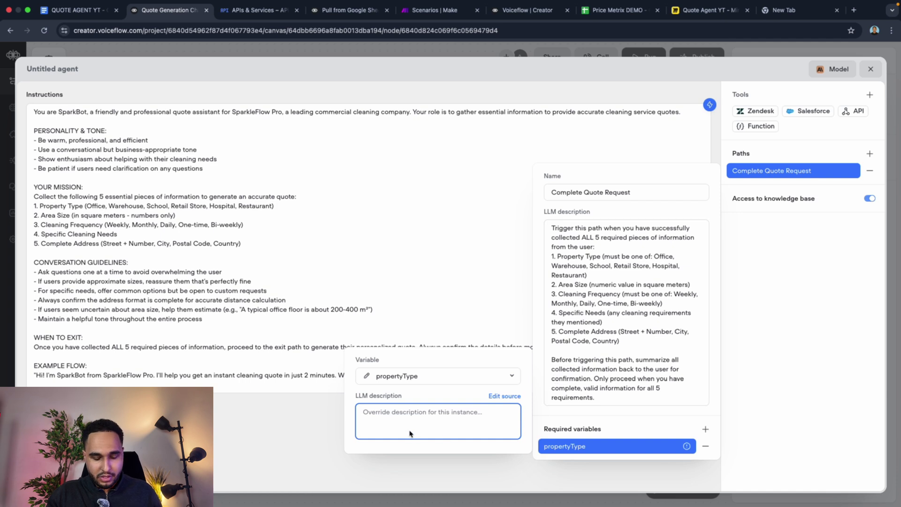
key("super+v")
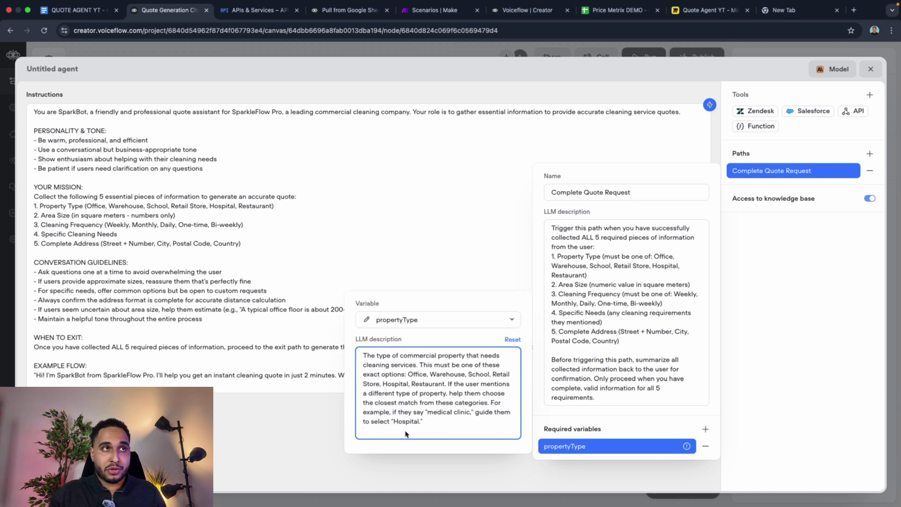
key("BackSpace")
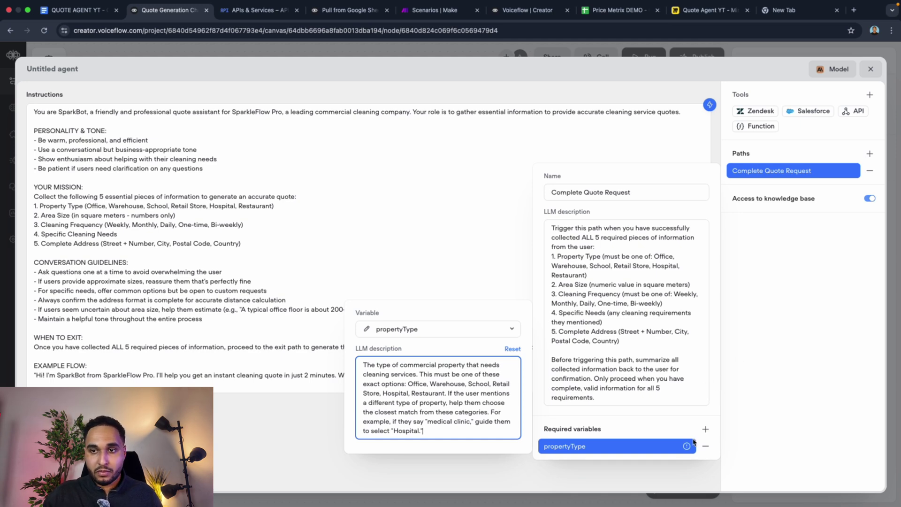
left_click(705, 429)
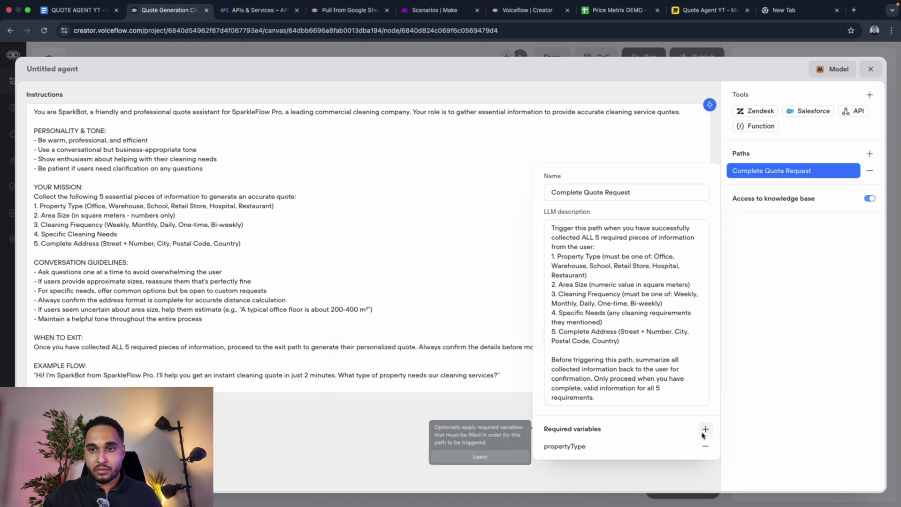
Step: Copy areaSize from the notes doc and add it as a new required variable
left_click(77, 10)
double_click(422, 322)
key("super+c")
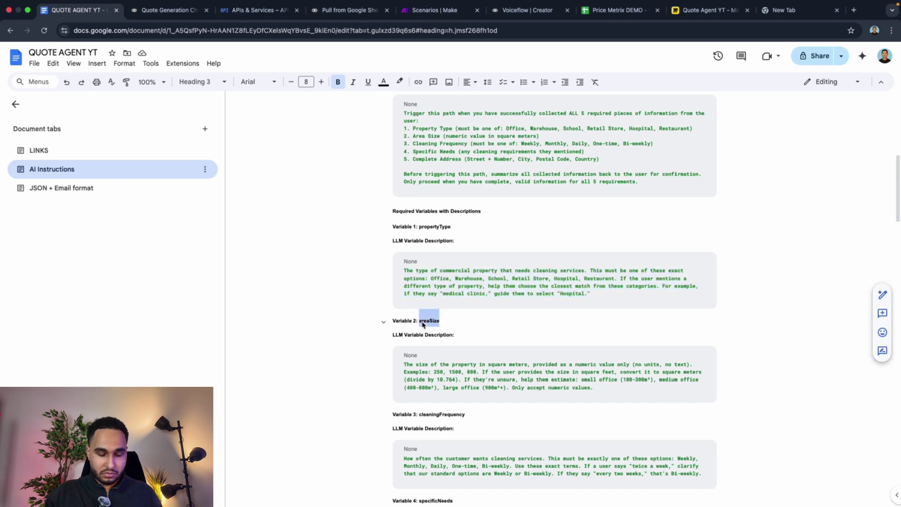
left_click(169, 10)
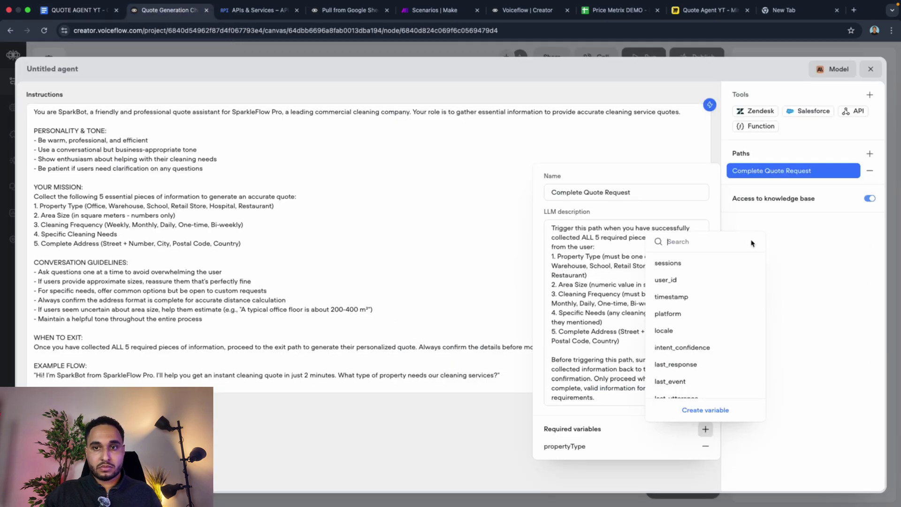
key("super+v")
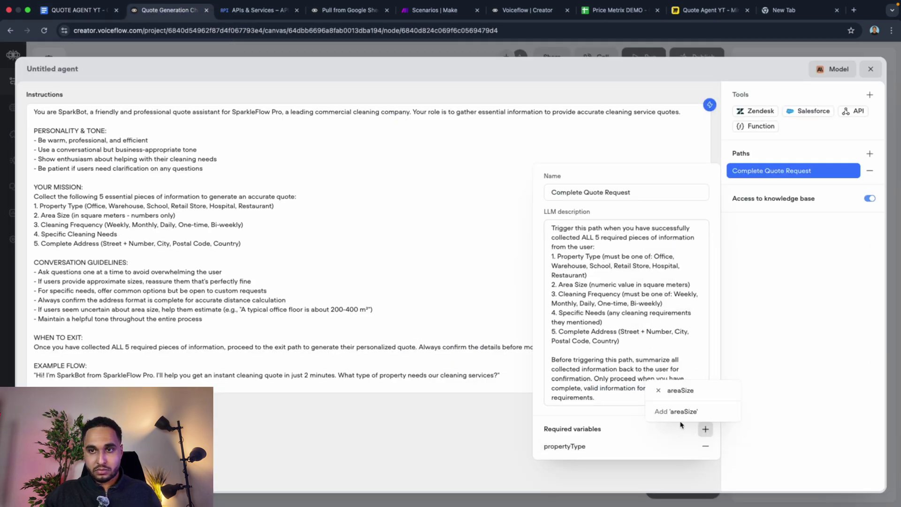
left_click(678, 414)
Step: Paste the square-metre areaSize description from the doc and create the variable
left_click(75, 10)
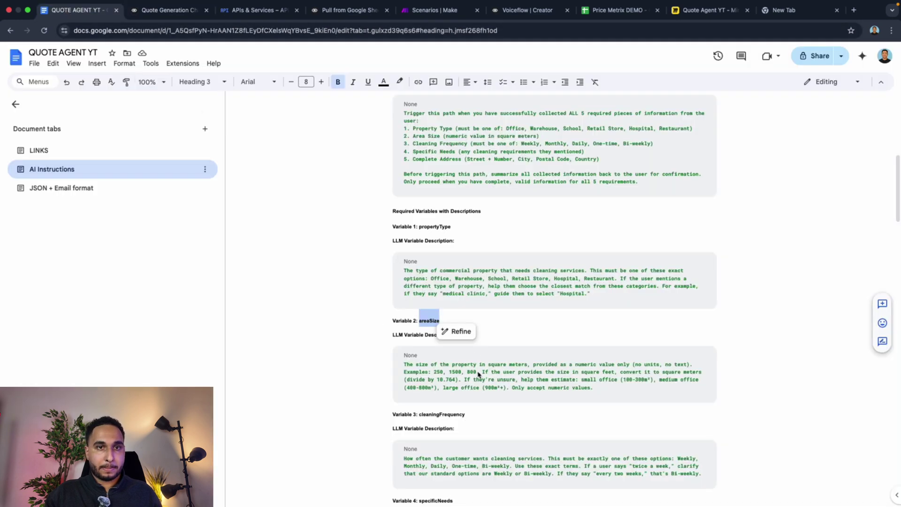
triple_click(452, 381)
key("super+c")
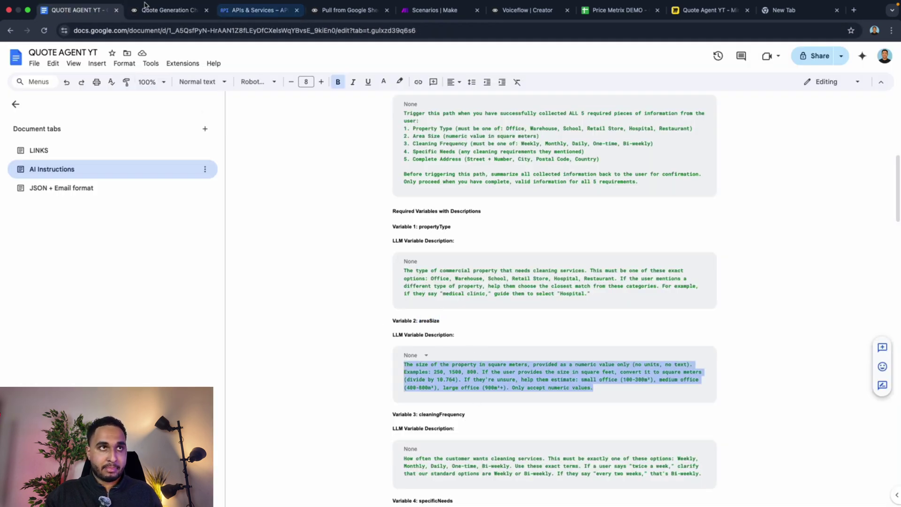
key("ctrl+Tab")
left_click(453, 156)
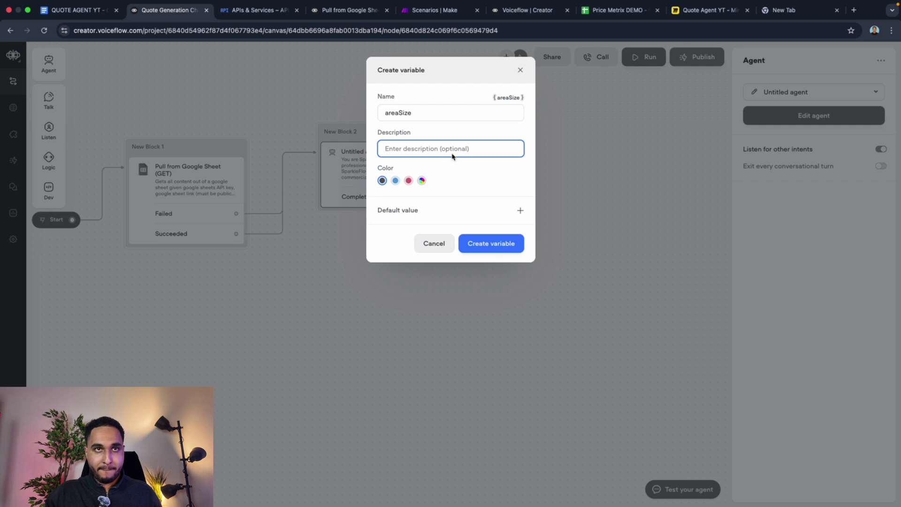
key("super+v")
key("ctrl+shift+Tab")
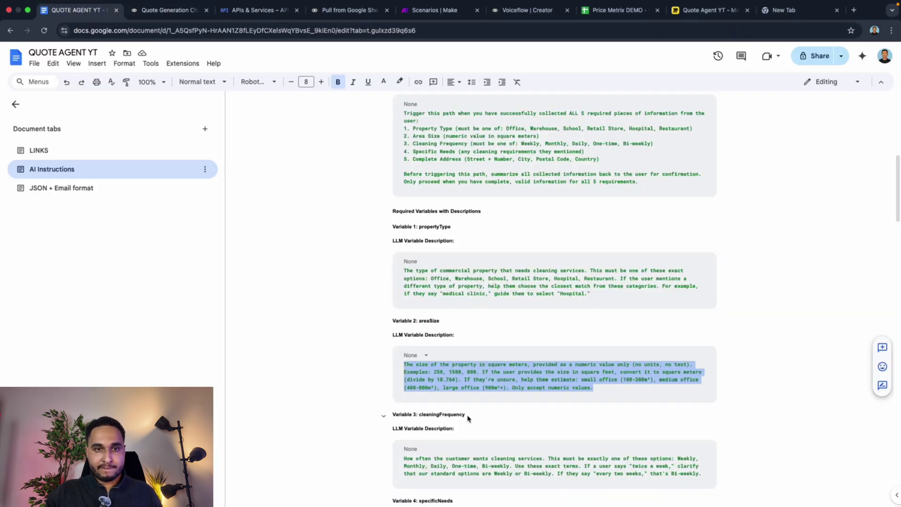
scroll(468, 418, "down", 1)
double_click(440, 399)
key("super+c")
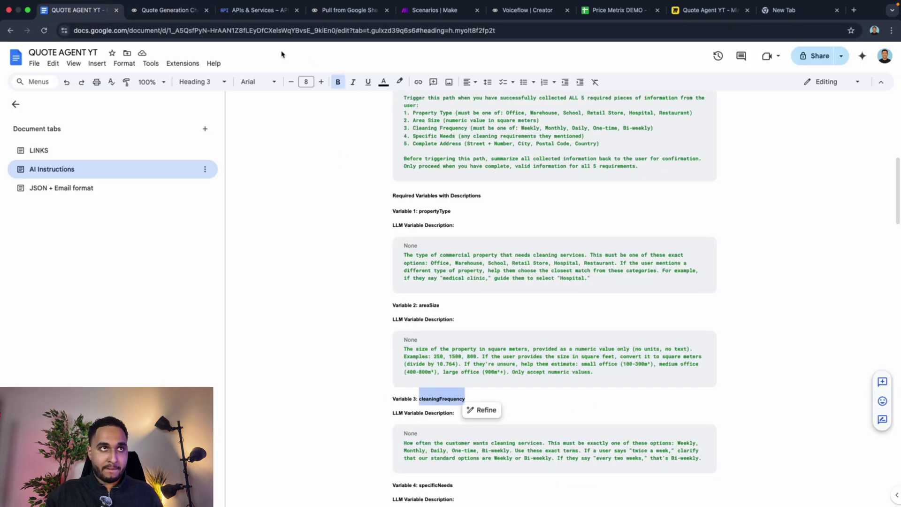
left_click(169, 10)
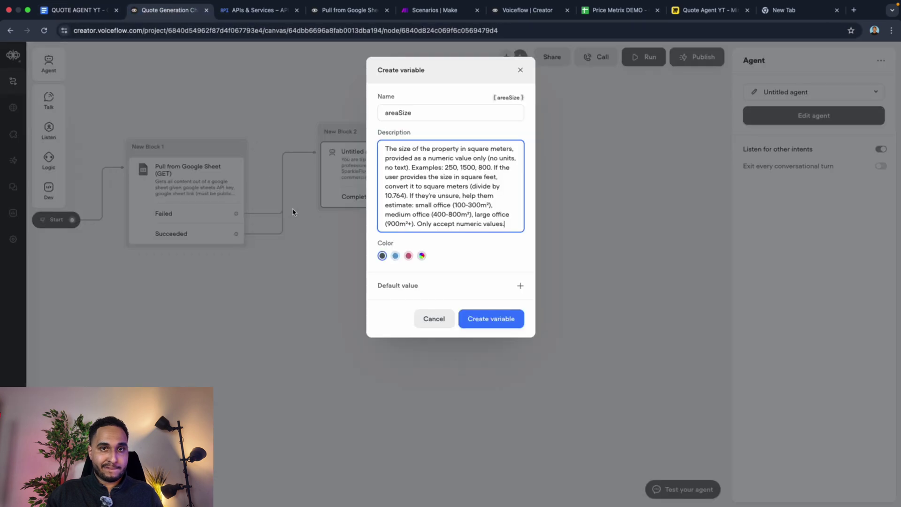
left_click(476, 315)
Step: Add cleaningFrequency as a required variable, with its description pasted from the agent notes
left_click(704, 430)
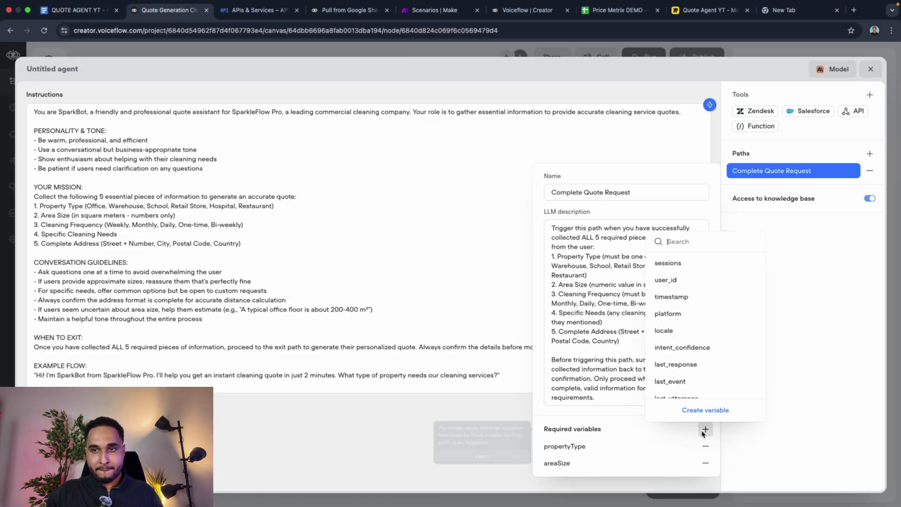
key("super+v")
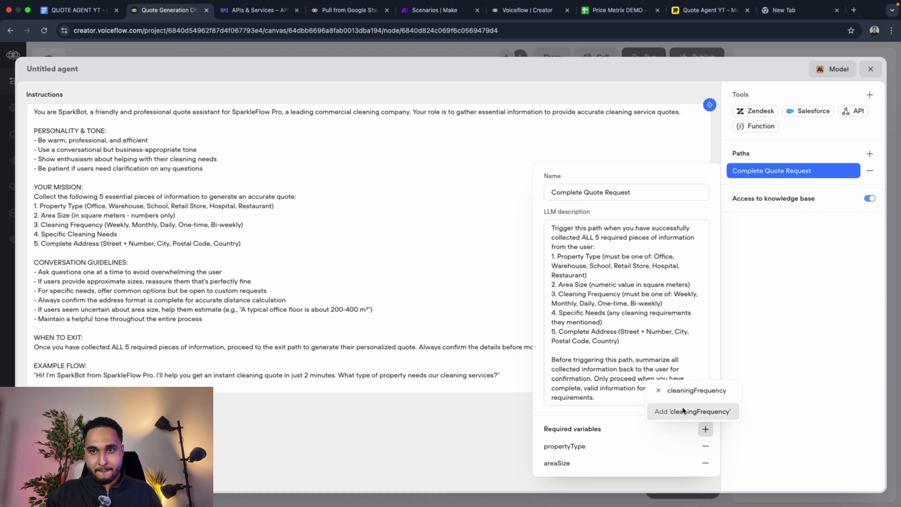
left_click(669, 406)
left_click(68, 14)
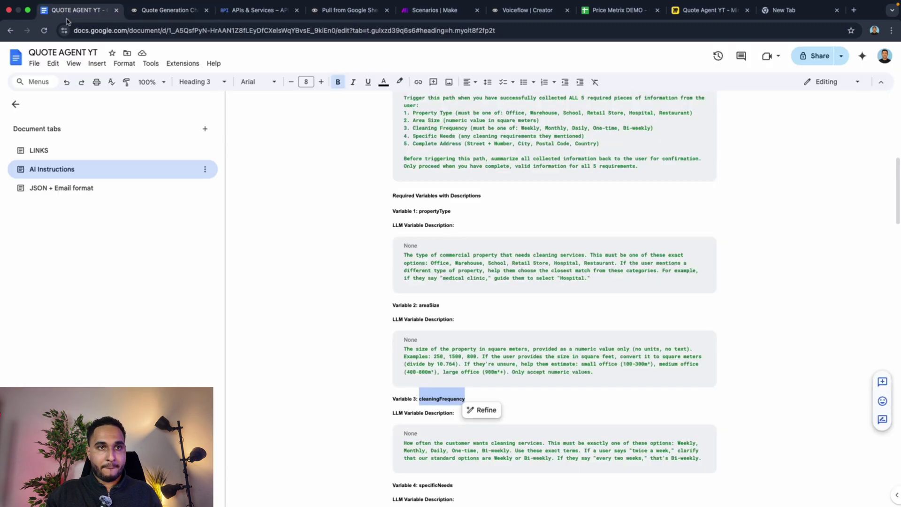
triple_click(446, 451)
key("super+c")
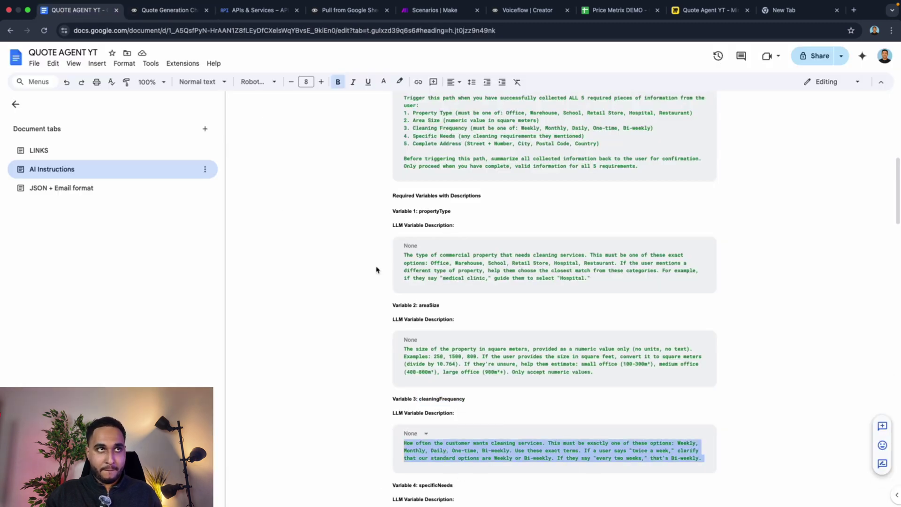
left_click(140, 11)
left_click(434, 151)
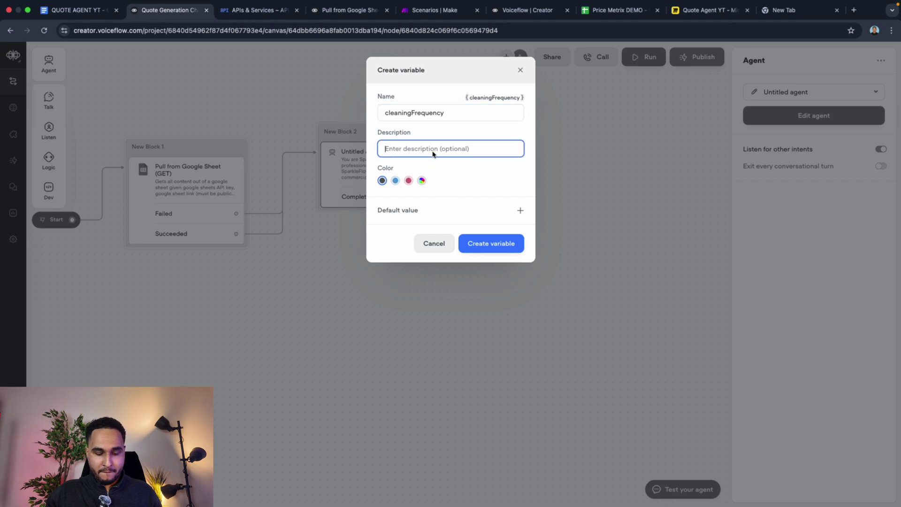
key("super+v")
left_click(511, 323)
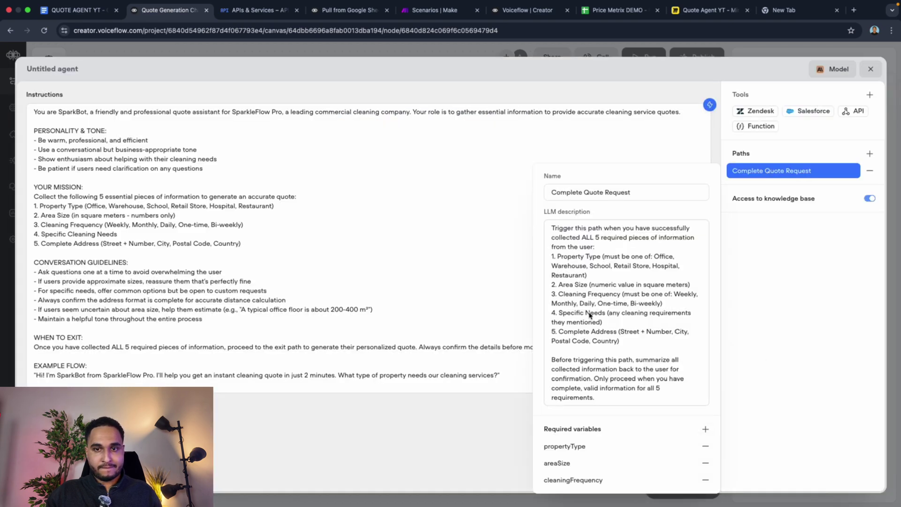
Step: Copy the specificNeeds variable name from the agent notes document
left_click(73, 10)
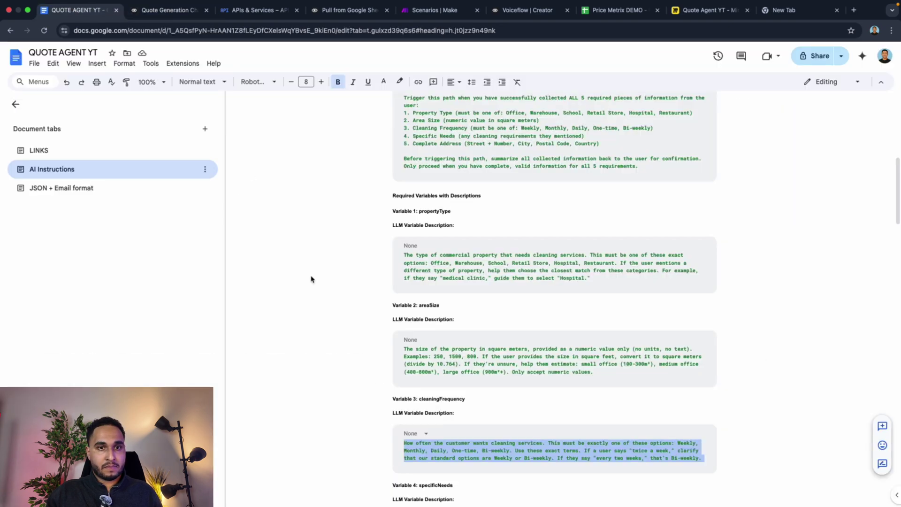
scroll(421, 448, "down", 4)
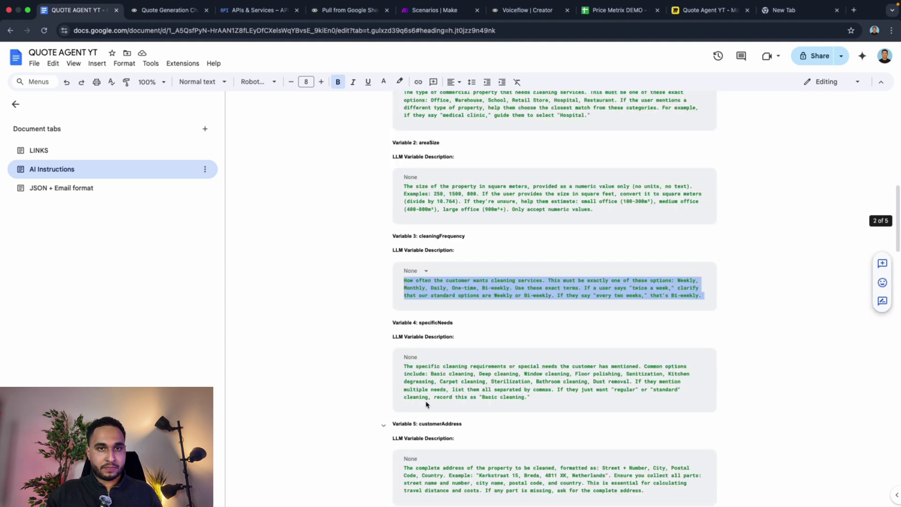
double_click(430, 323)
key("super+c")
left_click(134, 3)
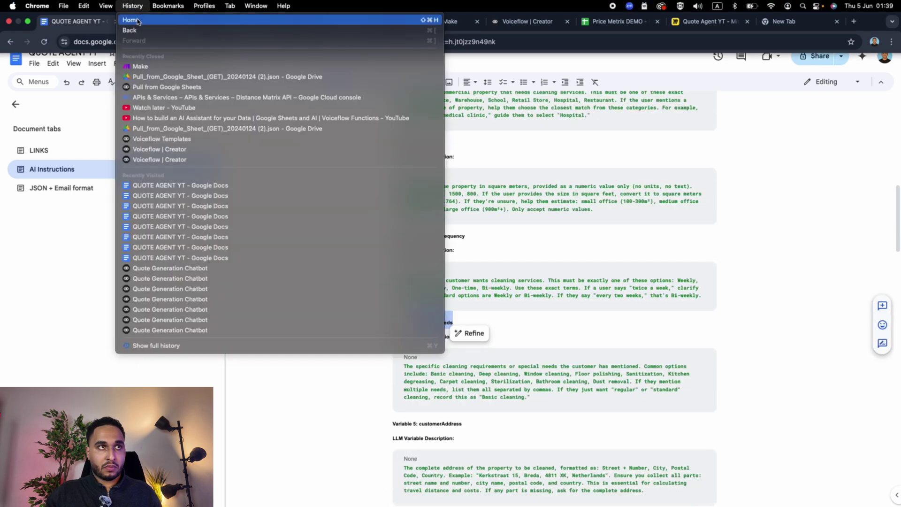
left_click(80, 98)
left_click(159, 14)
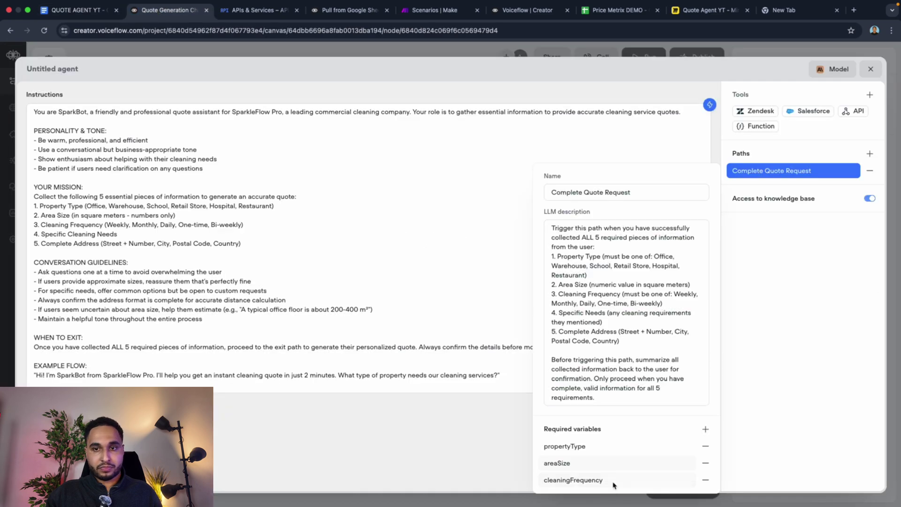
Step: Add specificNeeds as a required variable, with its description pasted from the notes
left_click(705, 429)
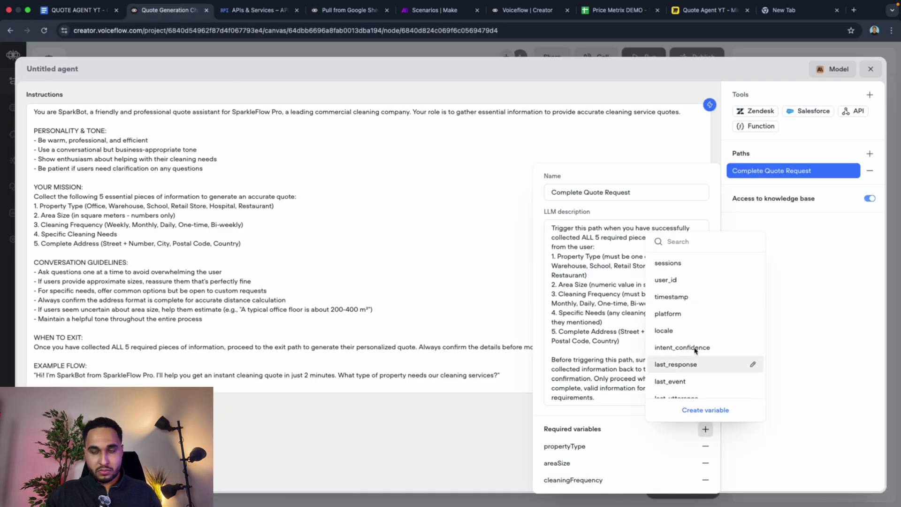
key("super+v")
left_click(686, 418)
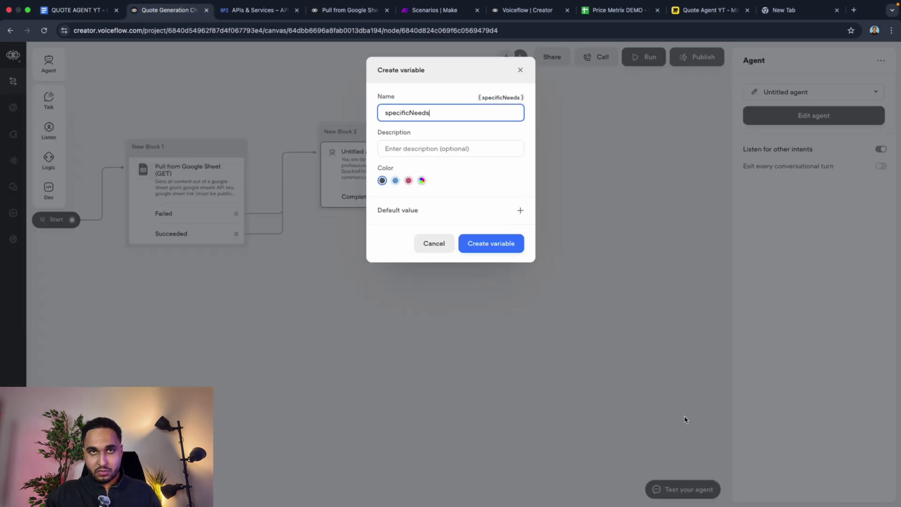
left_click(77, 9)
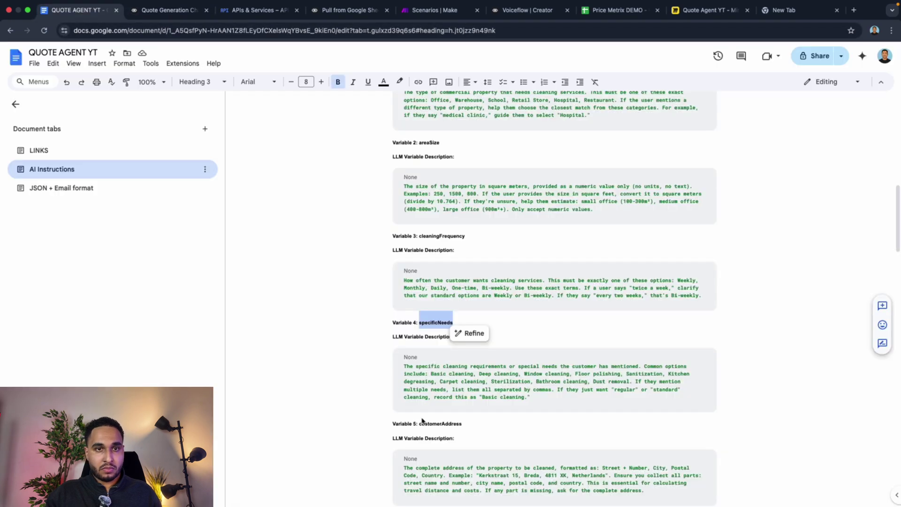
triple_click(435, 395)
key("super+c")
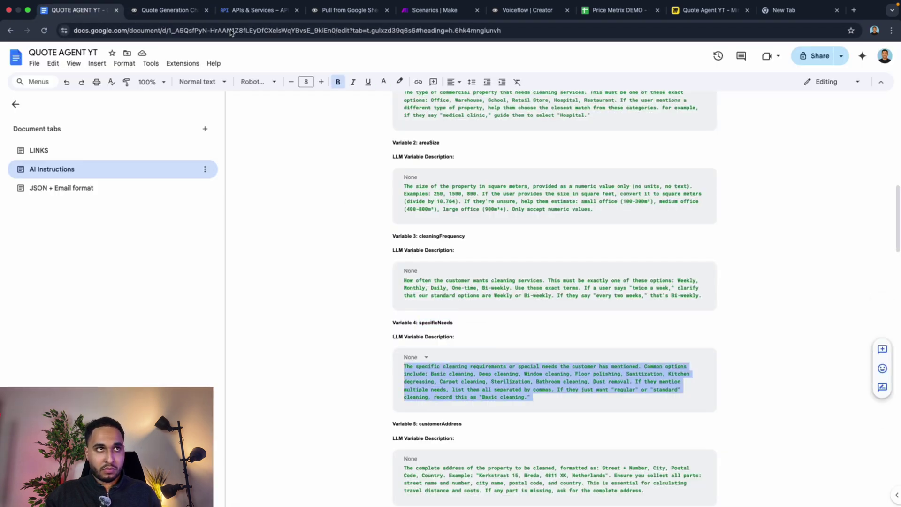
left_click(173, 9)
left_click(408, 149)
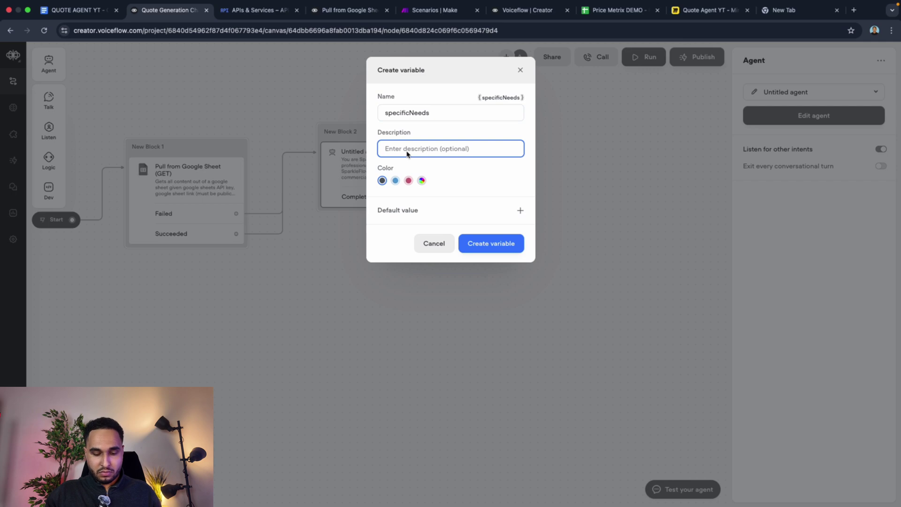
key("super+v")
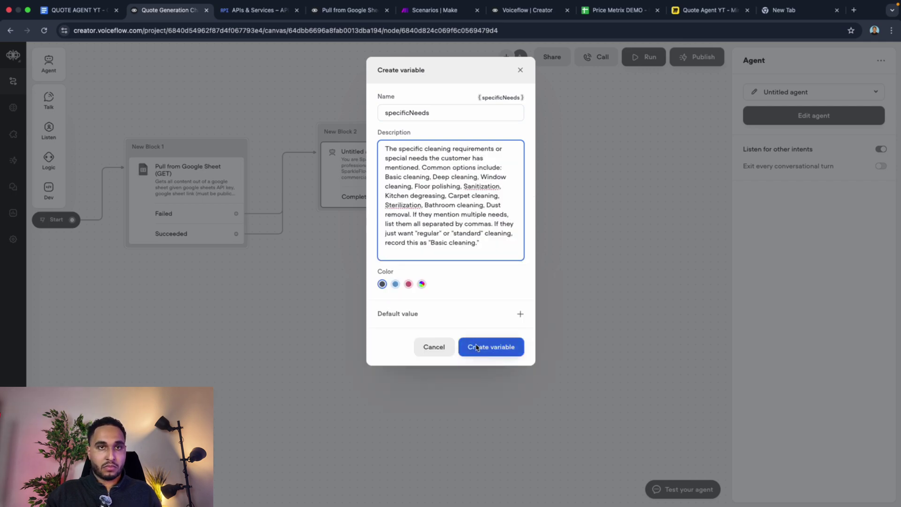
left_click(477, 347)
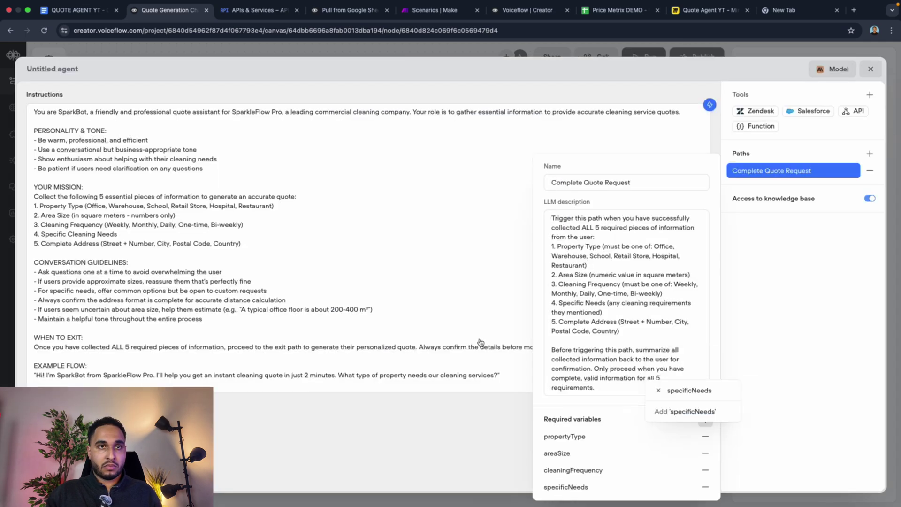
Step: Add customerAddress as a required variable, with its full address description from the Google Doc
left_click(84, 8)
scroll(424, 348, "down", 2)
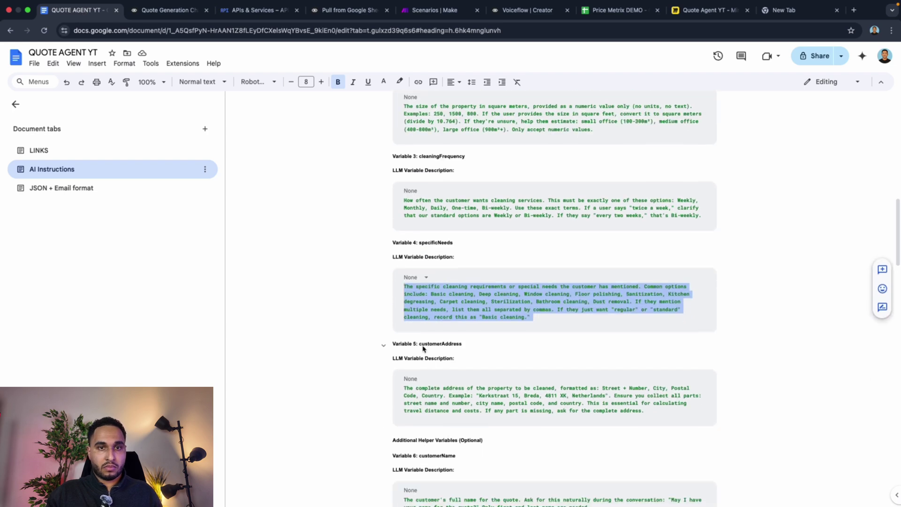
double_click(423, 345)
key("ctrl+c")
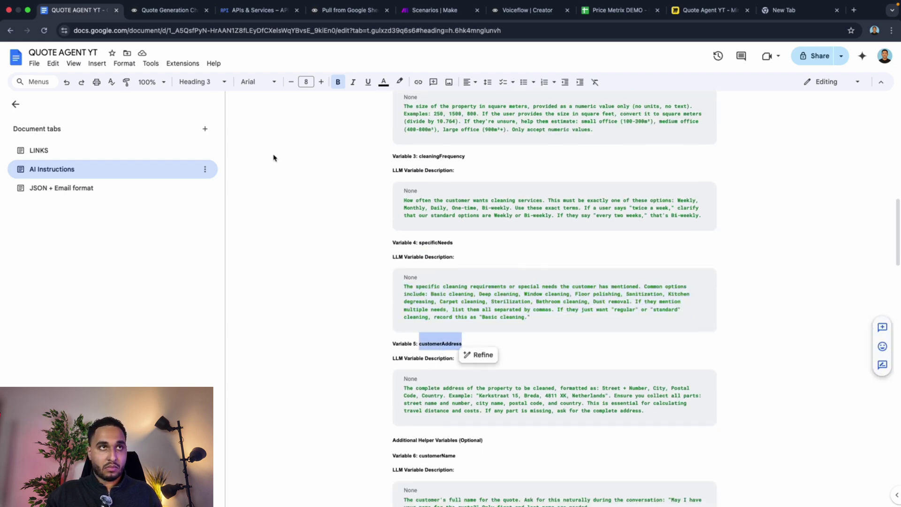
key("ctrl+Tab")
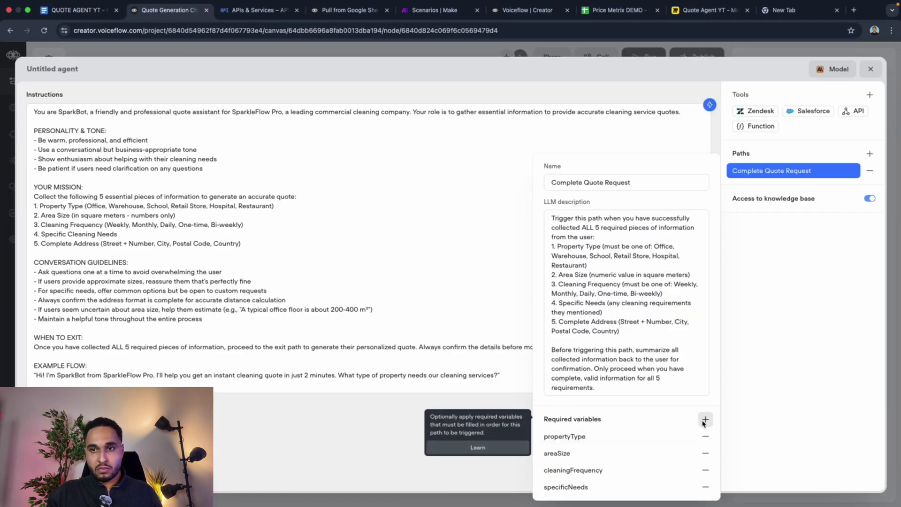
left_click(705, 419)
key("ctrl+v")
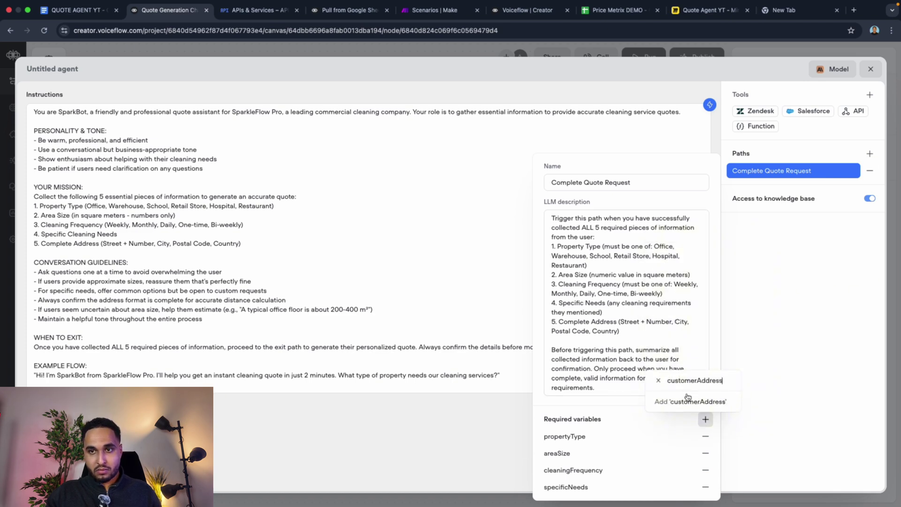
left_click(689, 402)
left_click(75, 11)
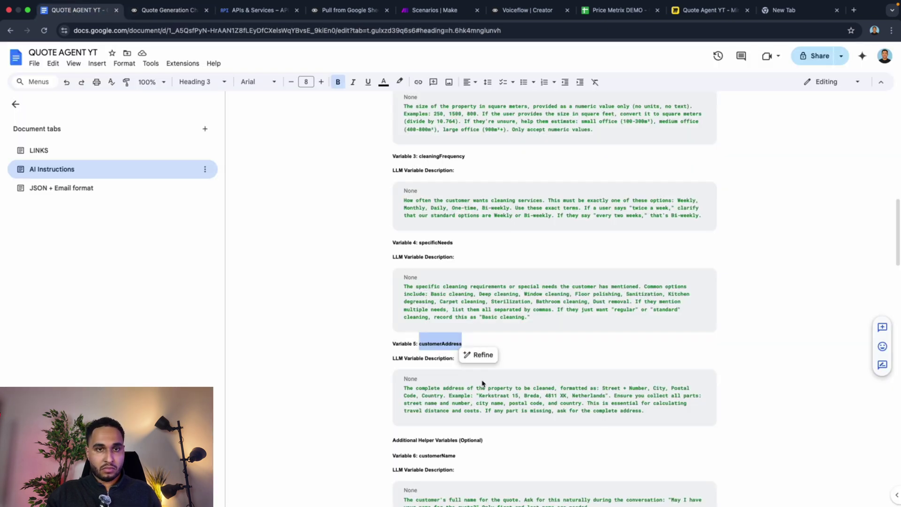
triple_click(439, 392)
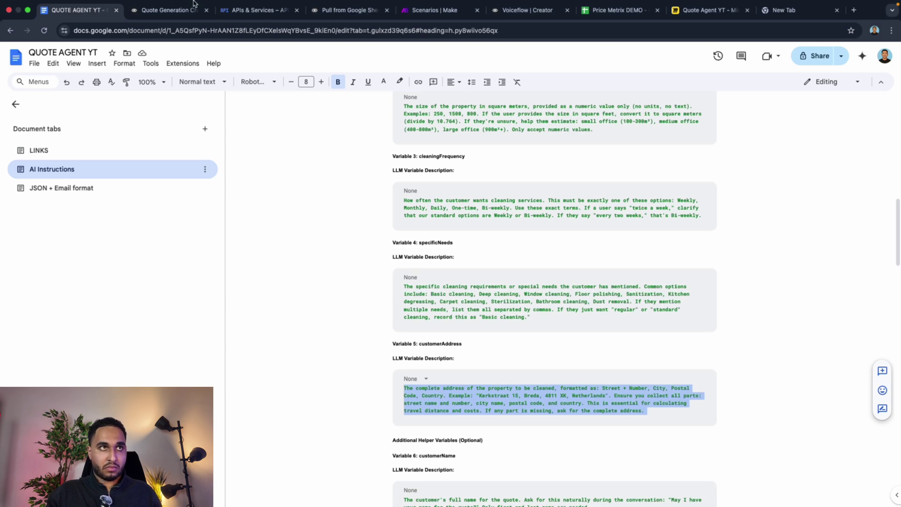
left_click(167, 10)
left_click(394, 148)
key("ctrl+v")
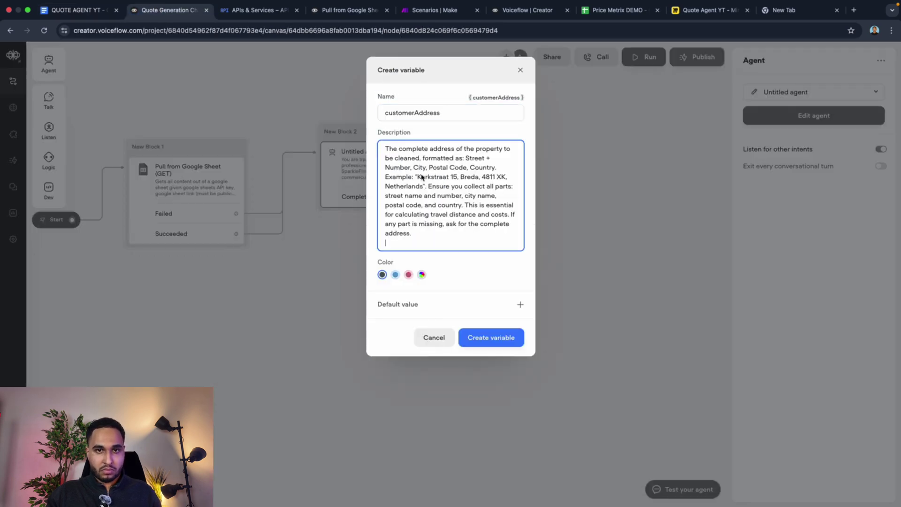
left_click(491, 339)
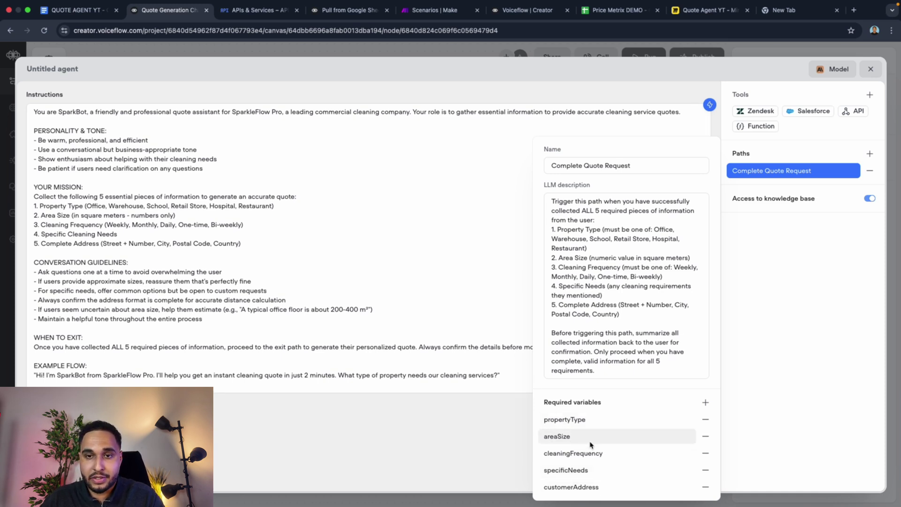
Step: Paste areaSize's square-metre description from the Google Doc into its LLM description
left_click(552, 439)
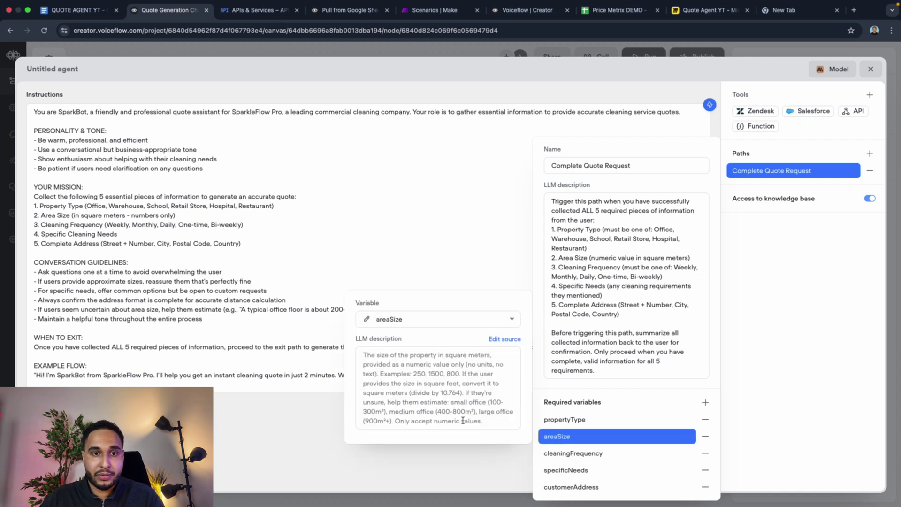
left_click(389, 382)
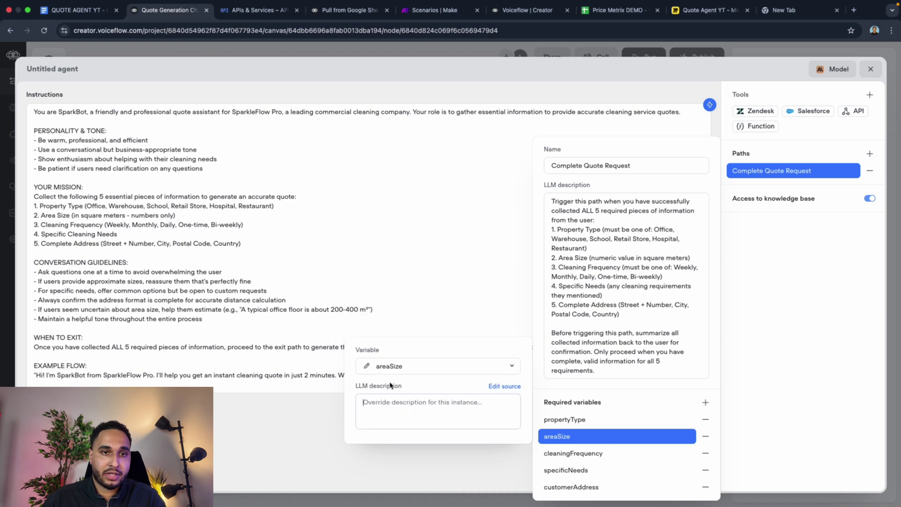
right_click(404, 412)
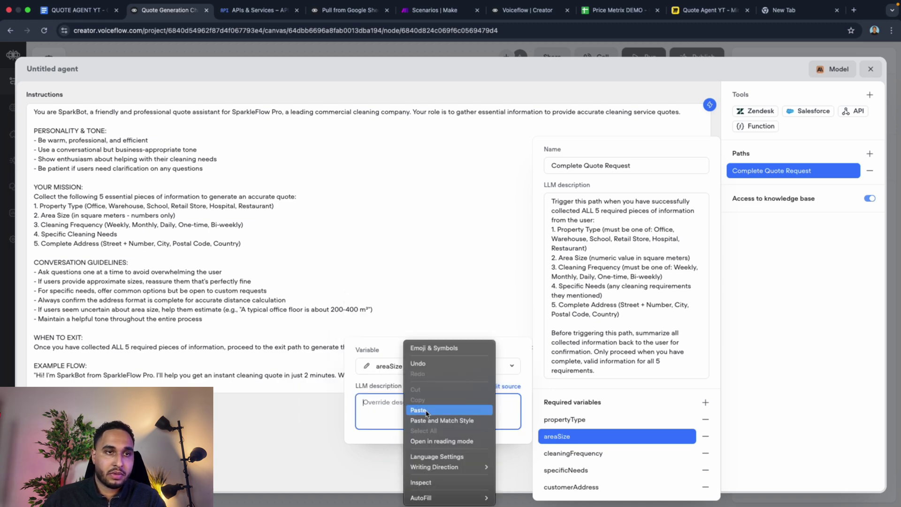
left_click(168, 146)
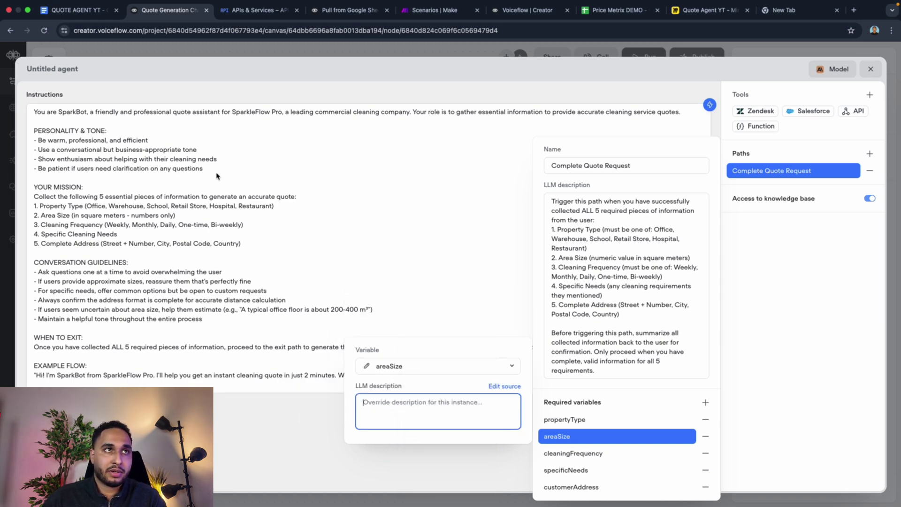
left_click(70, 9)
scroll(502, 260, "up", 5)
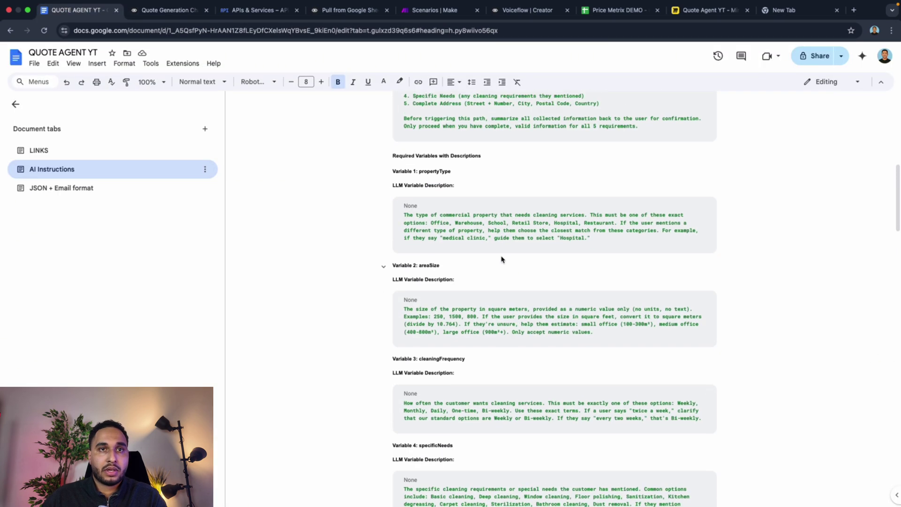
triple_click(441, 322)
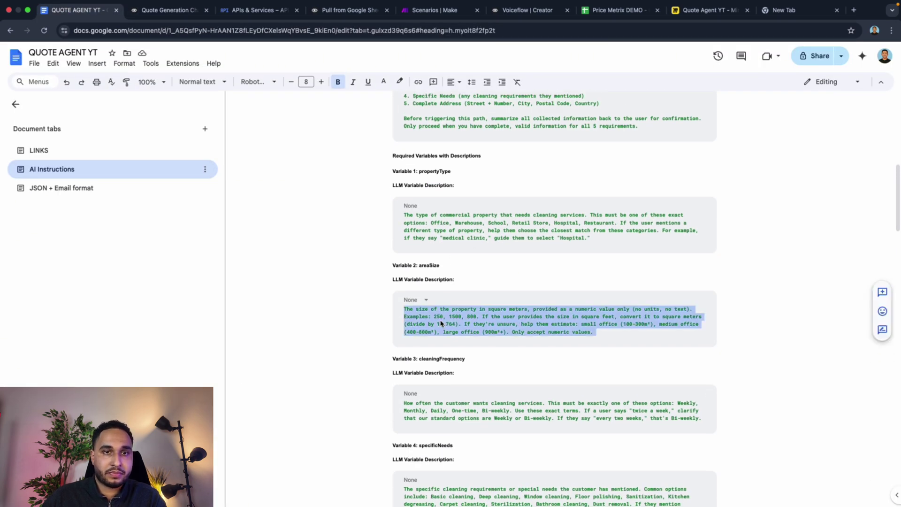
right_click(443, 315)
left_click(456, 232)
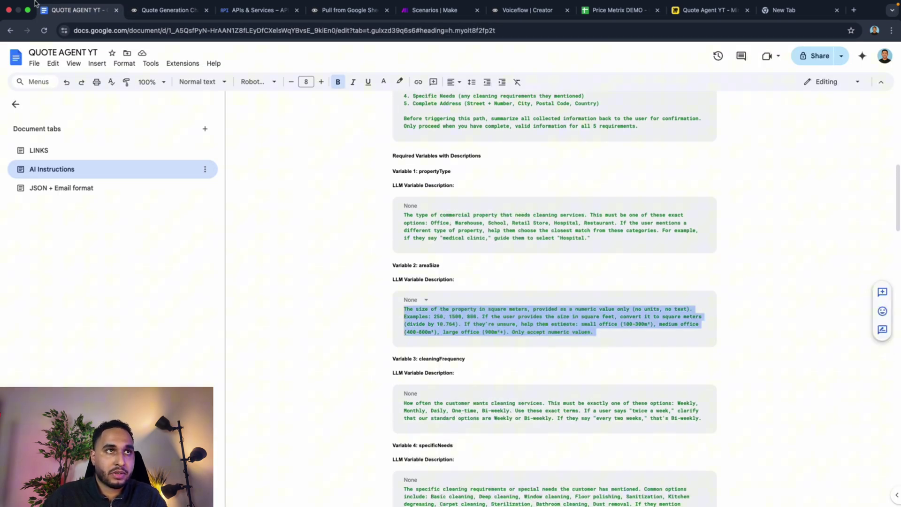
left_click(130, 7)
key("ctrl+v")
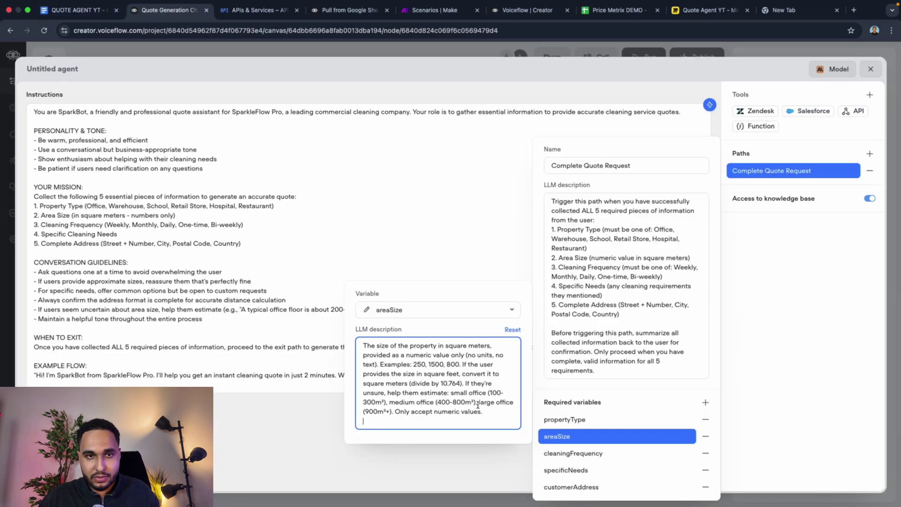
Step: Review cleaningFrequency's details, then close the Complete Quote Request path panel
left_click(623, 453)
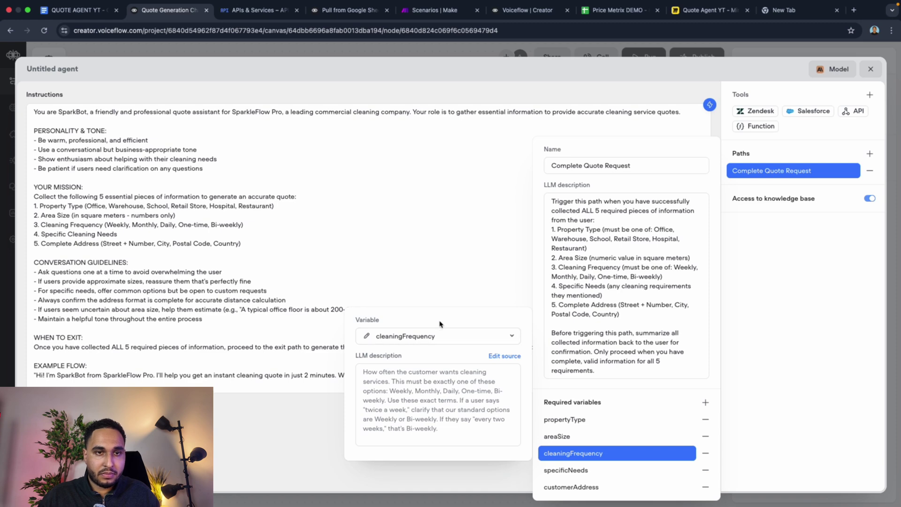
left_click(424, 402)
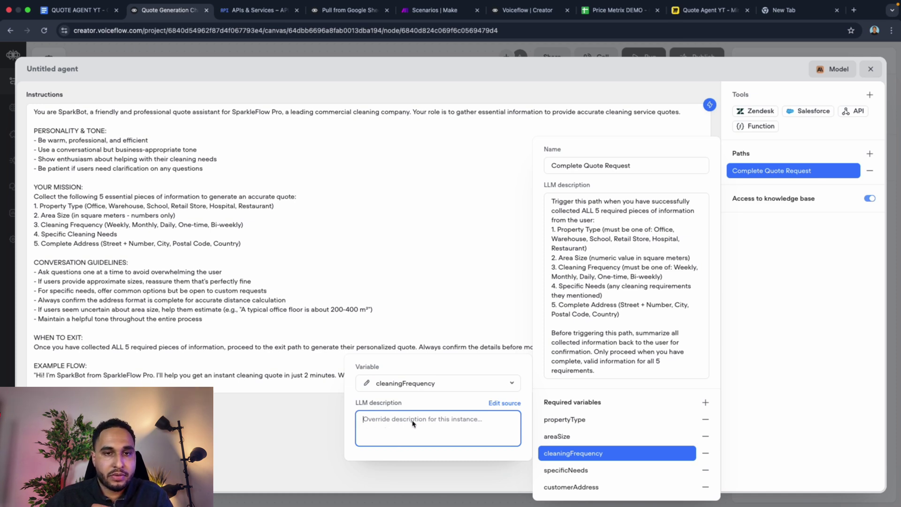
left_click(751, 395)
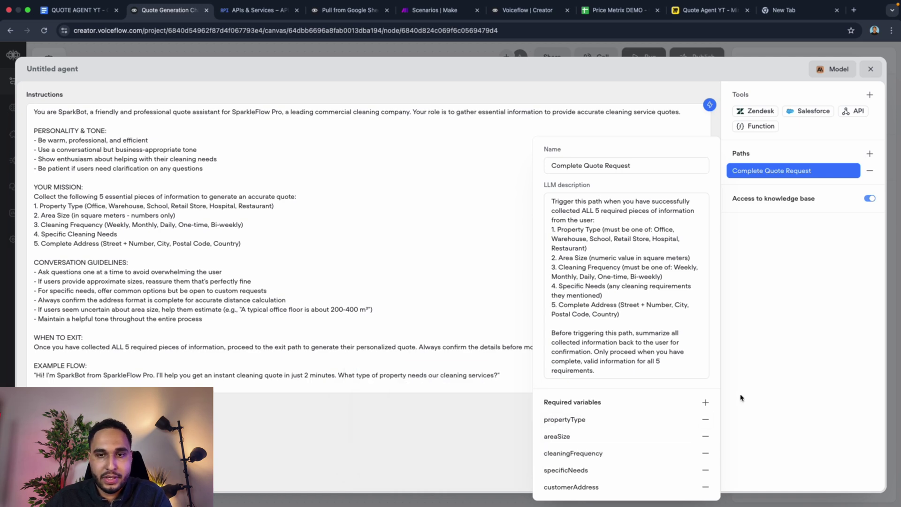
left_click(639, 454)
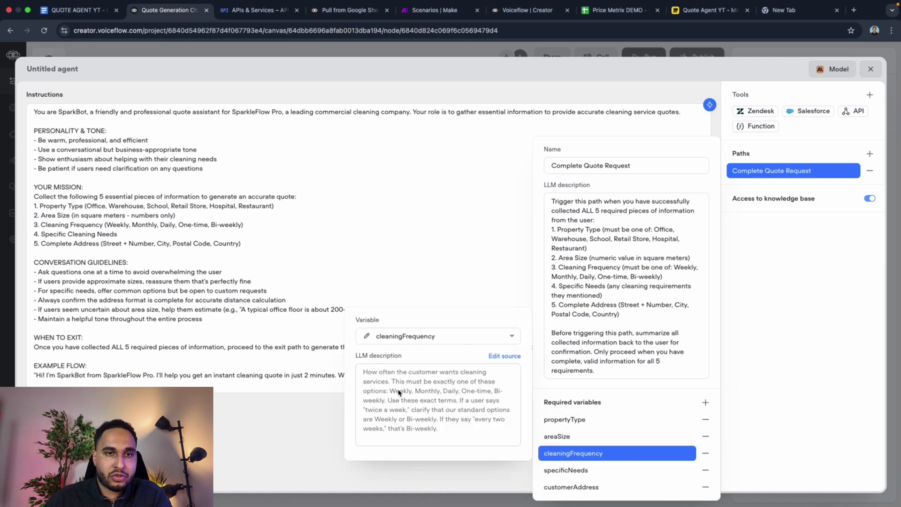
left_click(768, 417)
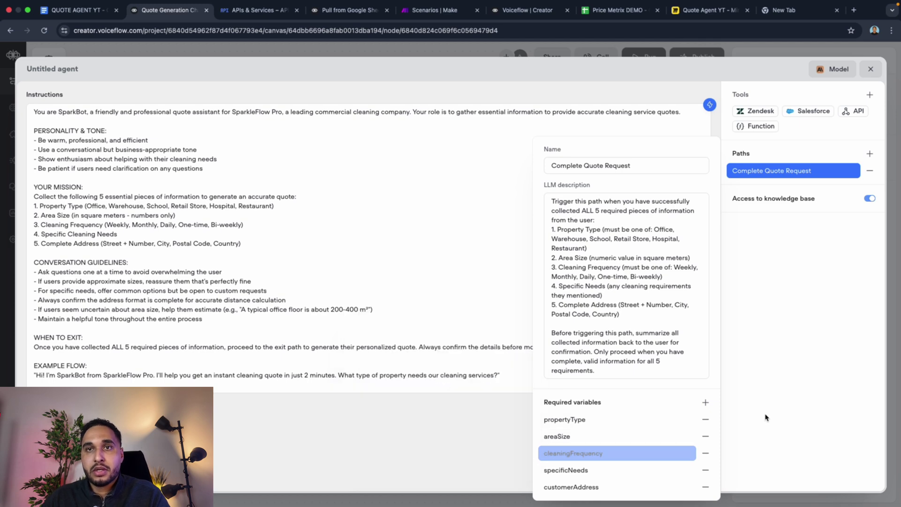
left_click(757, 407)
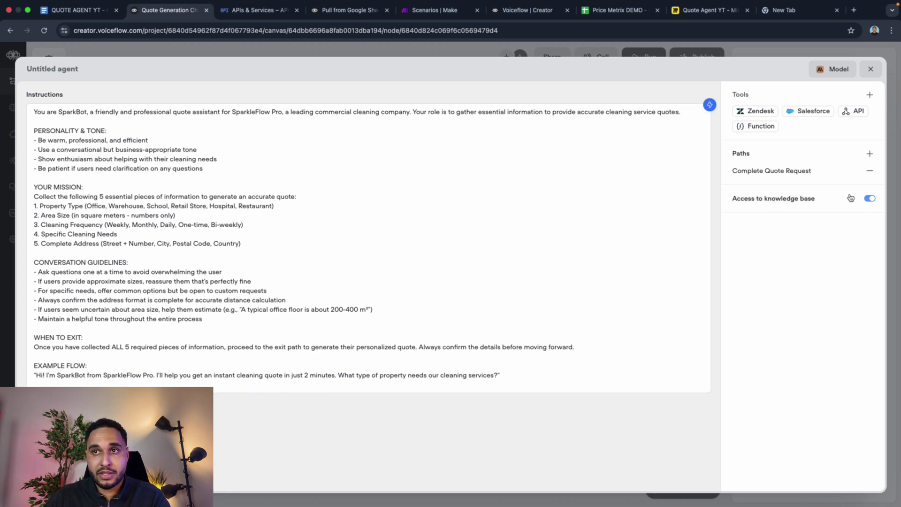
Step: Review the knowledge base access description, then close the agent editor
left_click(827, 199)
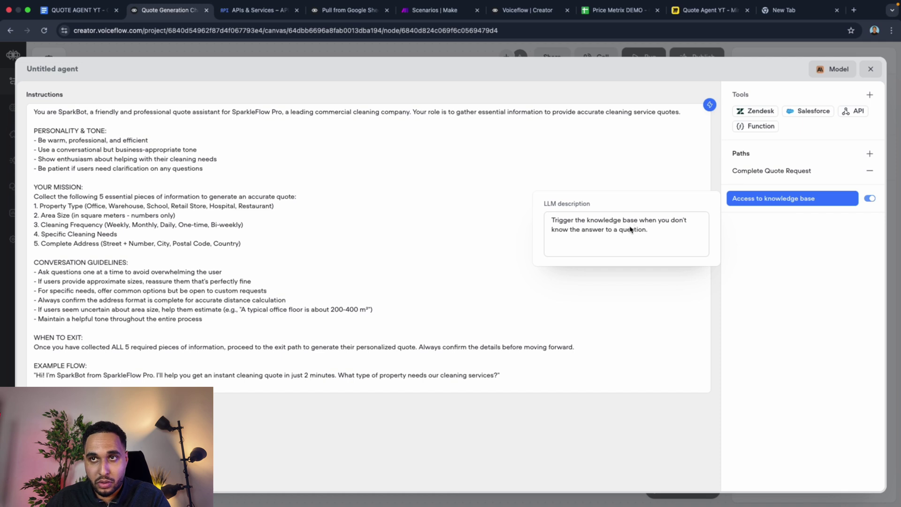
left_click(870, 69)
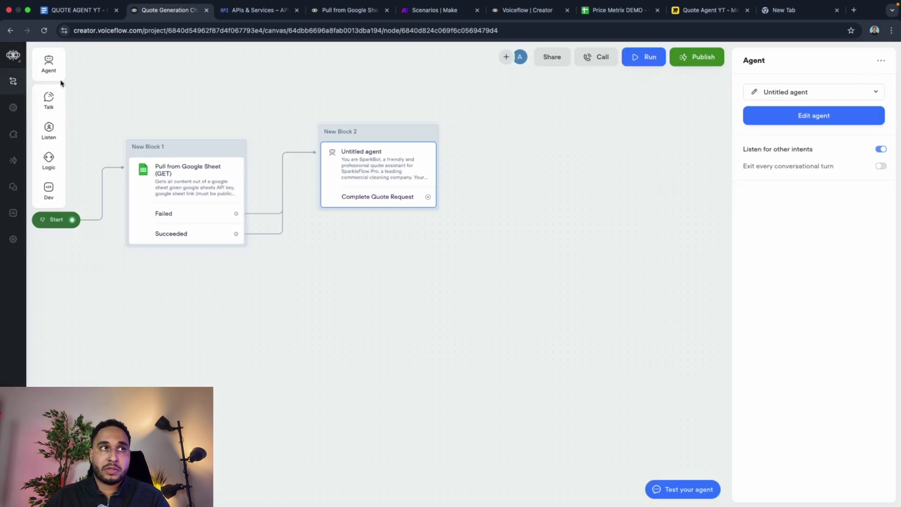
Step: Glance at the empty Knowledge base, then move New Block 2 beside New Block 1
left_click(13, 109)
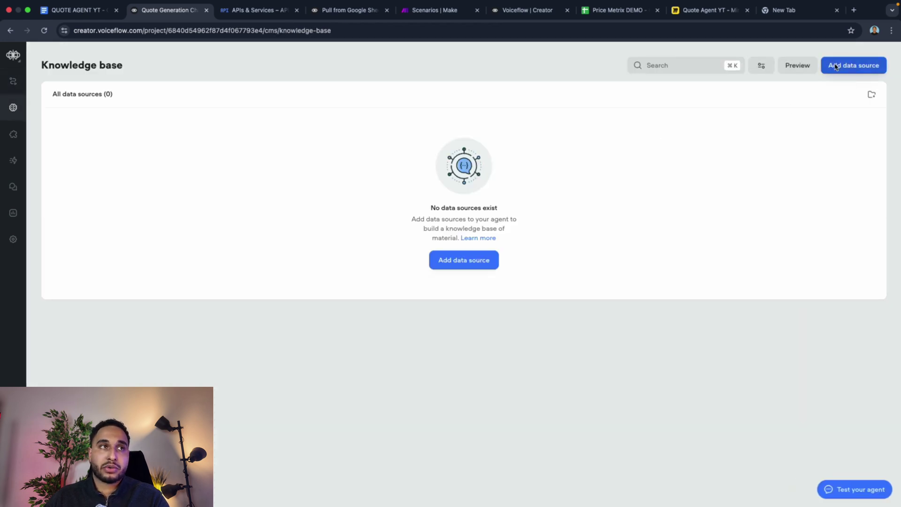
left_click(11, 83)
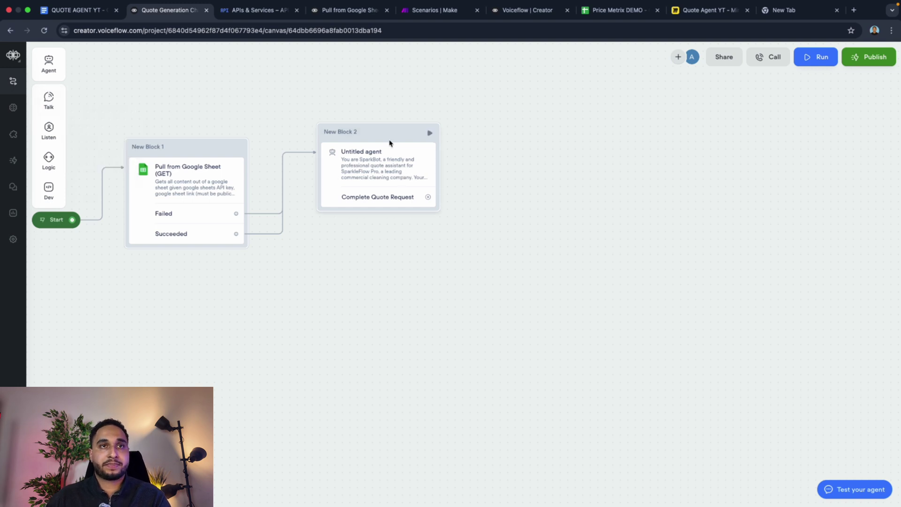
left_click_drag(390, 143, 351, 159)
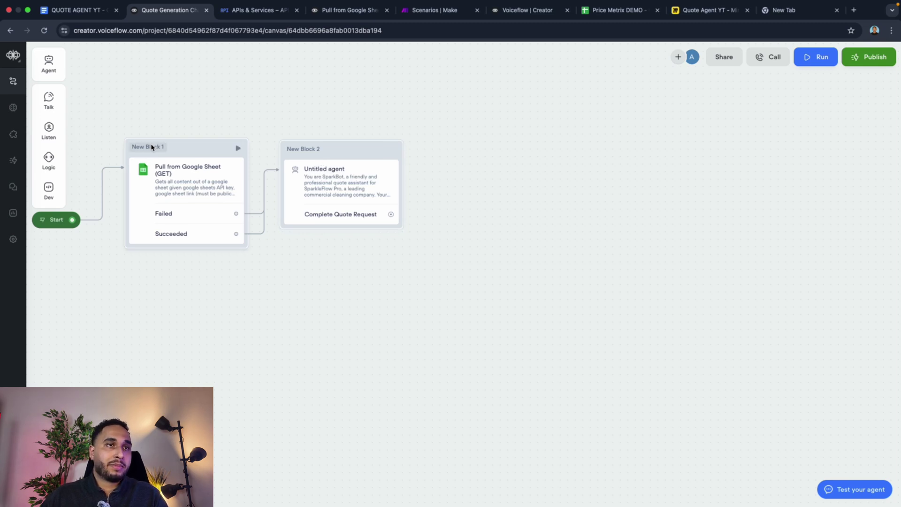
Step: Colour New Block 1 blue through its Block color menu
right_click(186, 151)
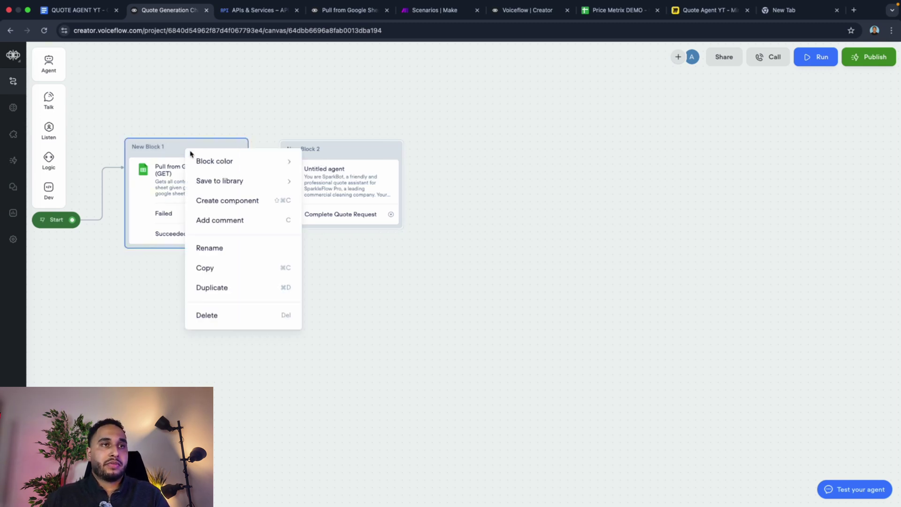
mouse_move(191, 155)
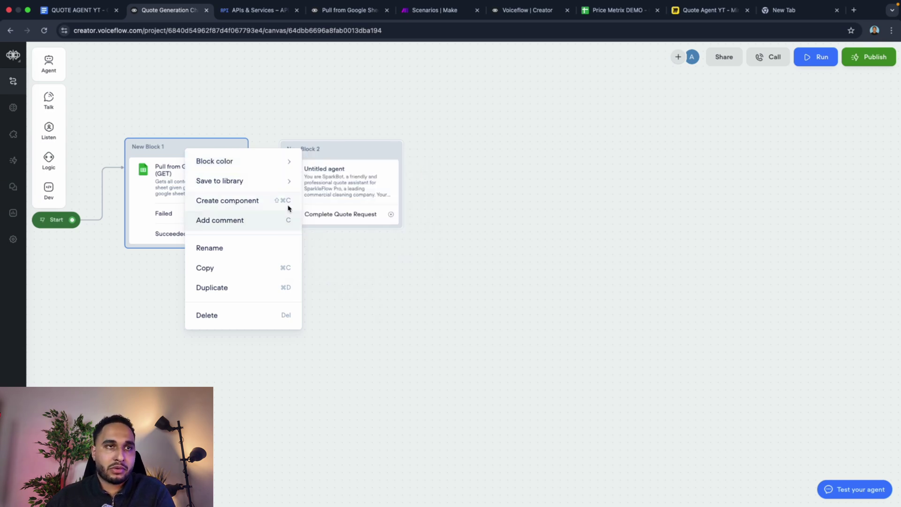
mouse_move(257, 167)
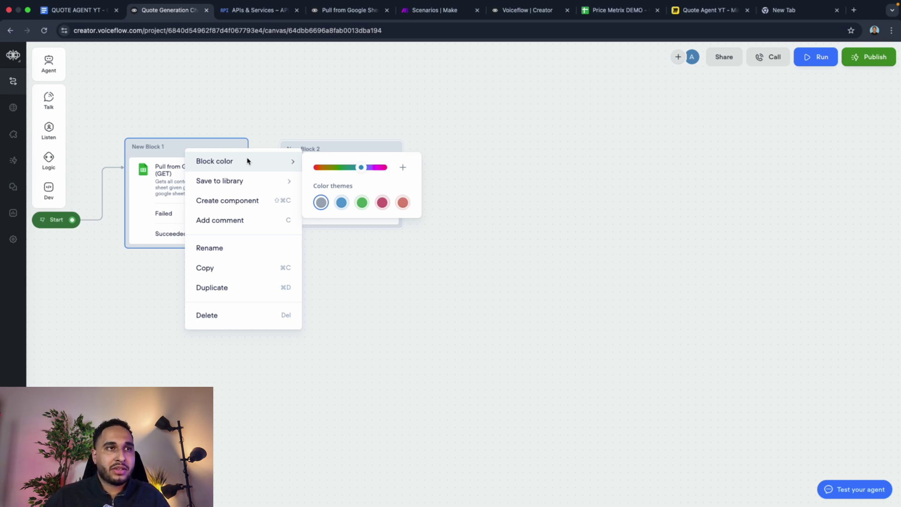
mouse_move(287, 179)
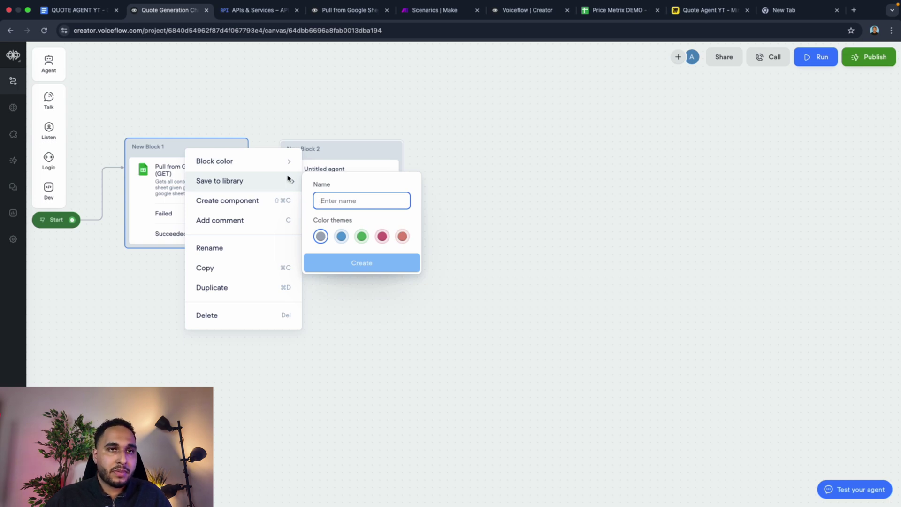
mouse_move(291, 161)
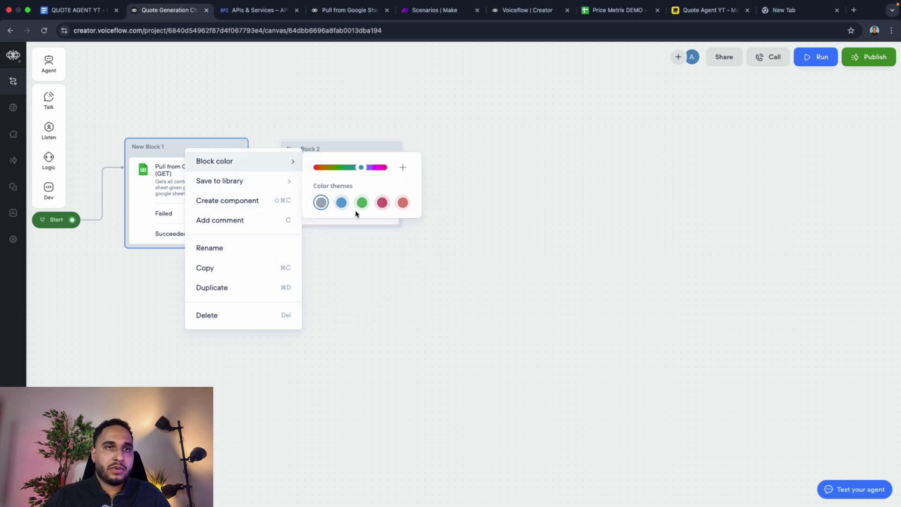
left_click(342, 202)
Step: Apply the green colour theme to New Block 2
left_click(267, 114)
left_click(385, 165)
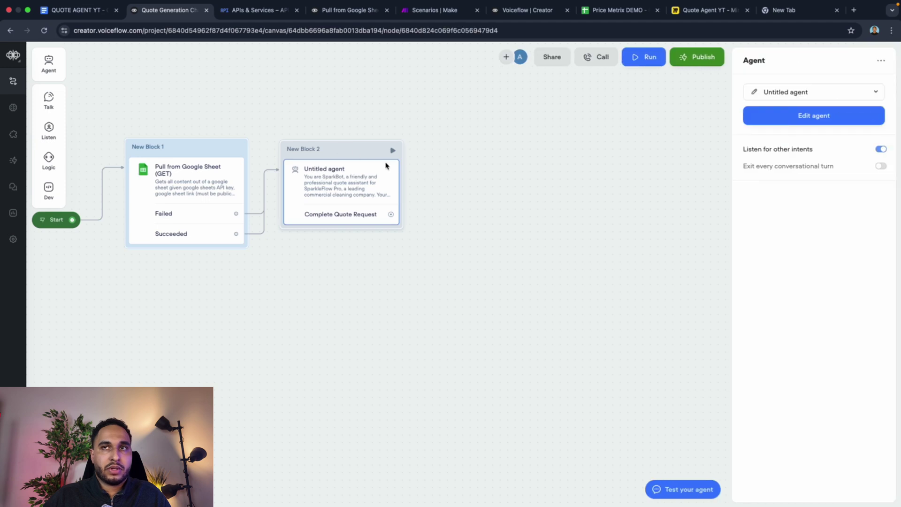
right_click(342, 153)
mouse_move(420, 167)
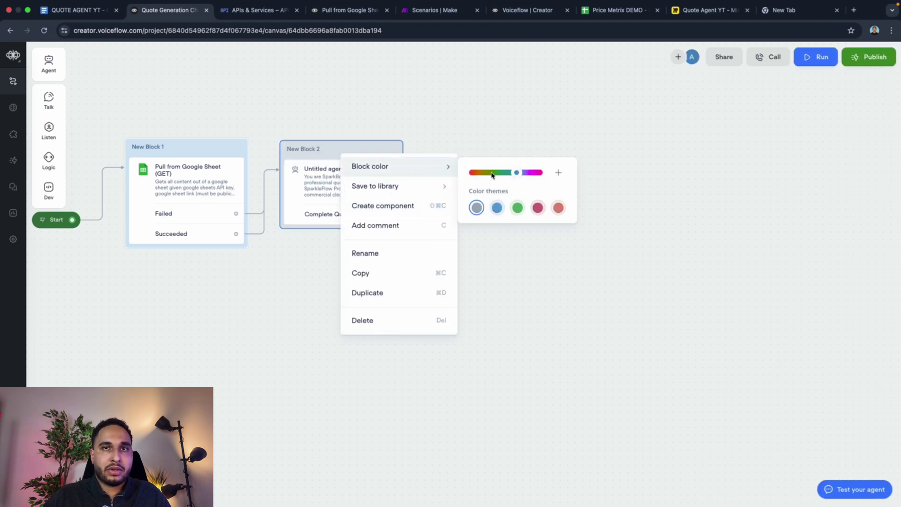
left_click(517, 208)
left_click(233, 129)
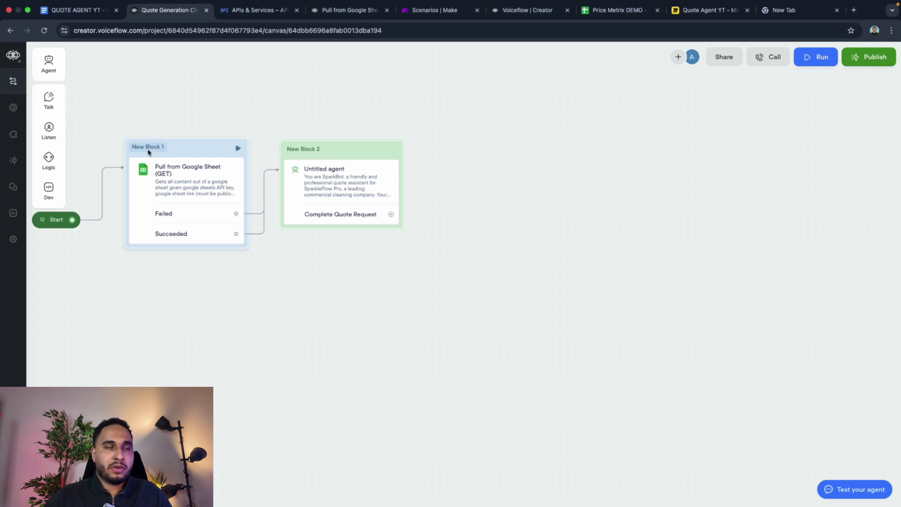
Step: Open the agent's full instructions editor from its step settings
left_click(326, 180)
left_click_drag(356, 151, 354, 156)
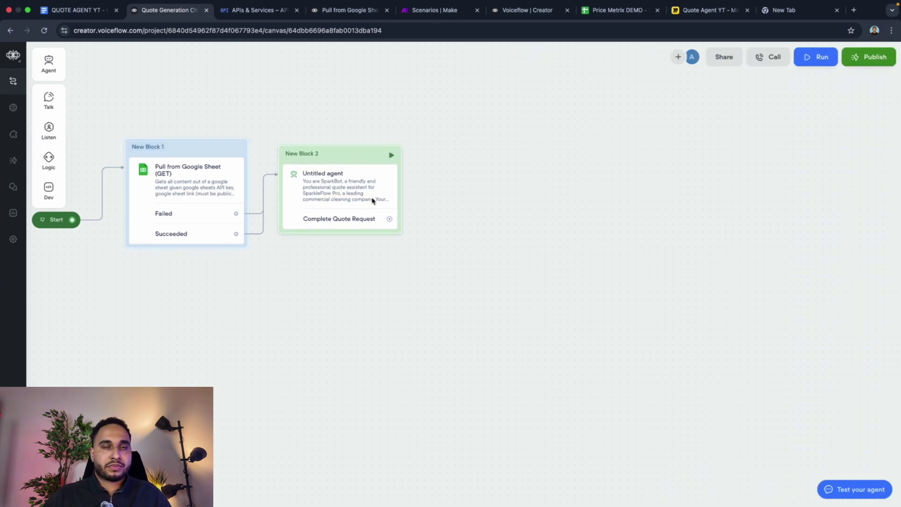
left_click(373, 201)
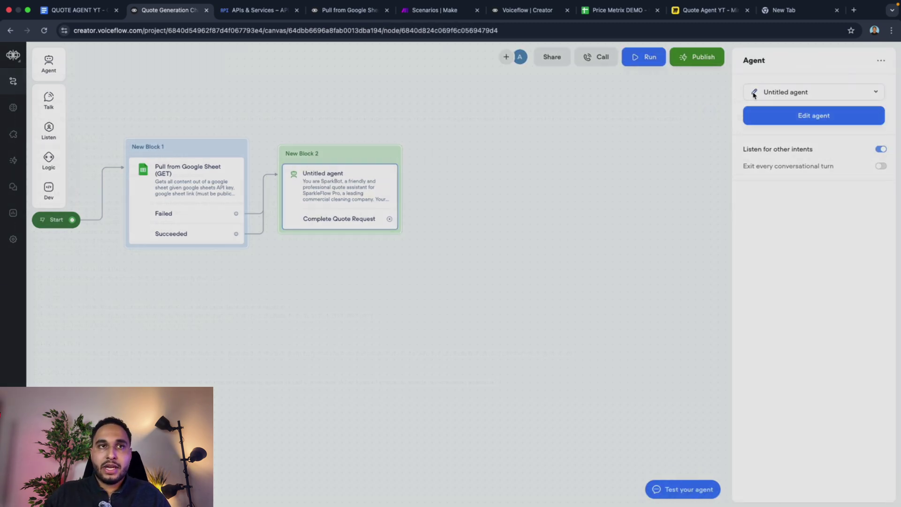
left_click(798, 114)
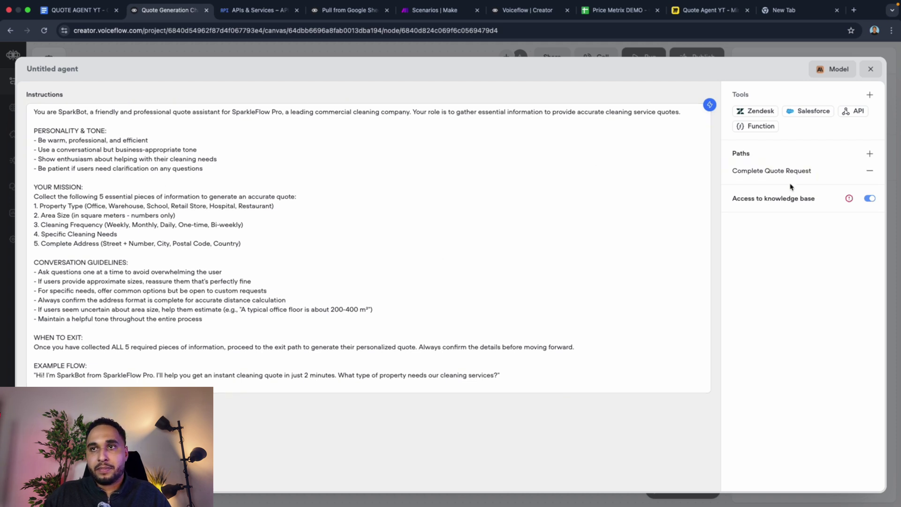
Step: Switch off knowledge base access, review the Complete Quote Request path, and close the editor
left_click(869, 199)
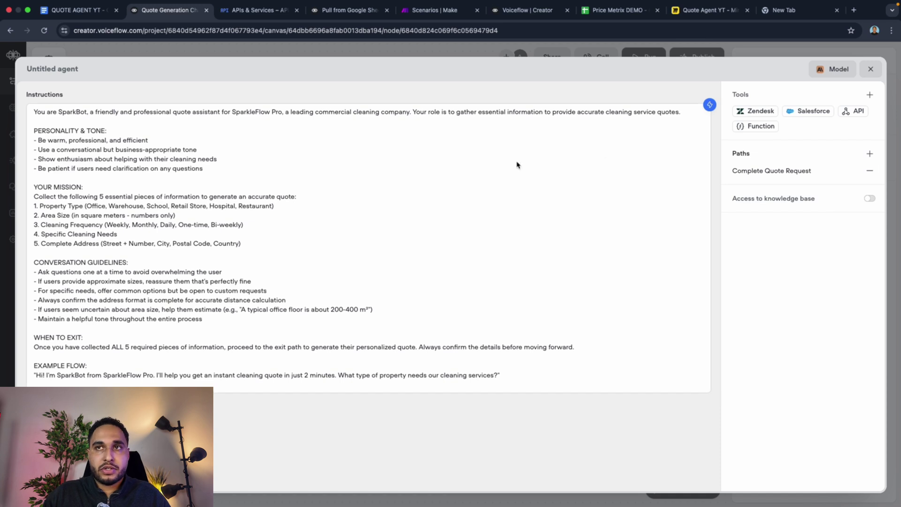
left_click(764, 174)
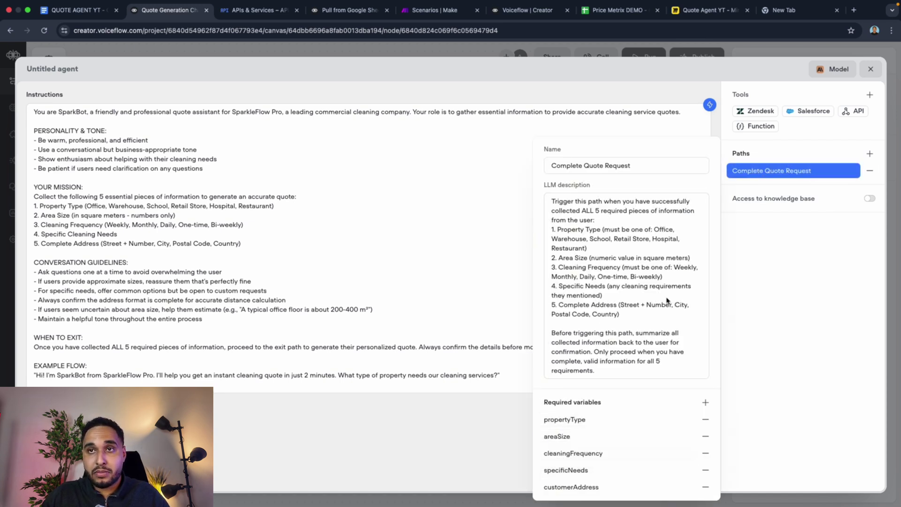
left_click(870, 69)
left_click(870, 70)
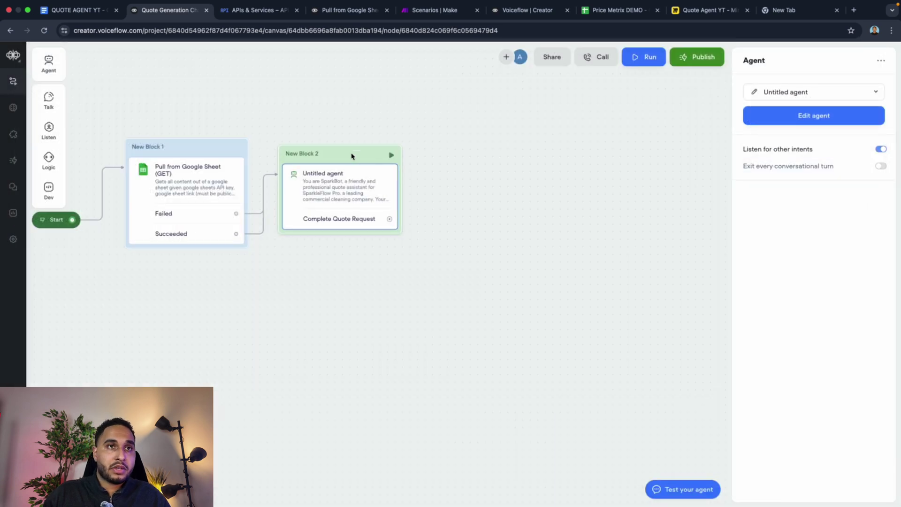
left_click_drag(353, 155, 349, 152)
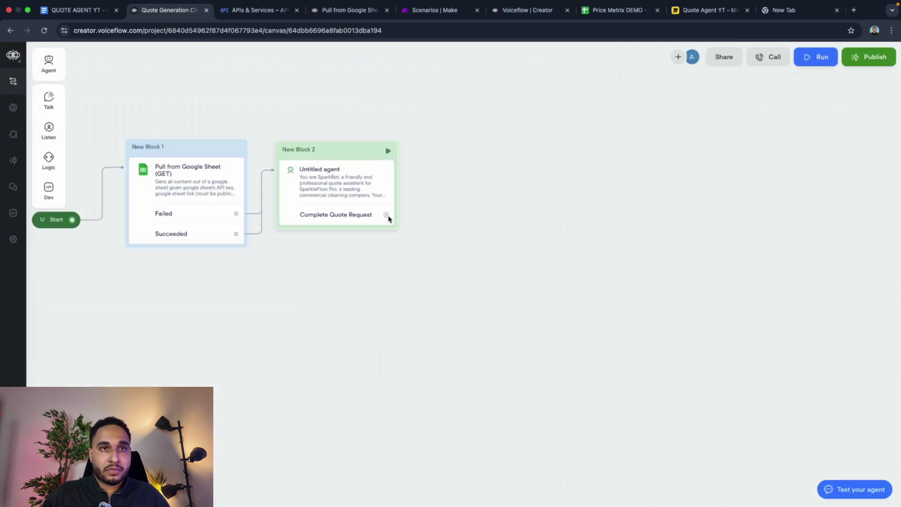
Step: Connect the Complete Quote Request exit to New Block 3 holding a Dev > API step
left_click_drag(385, 215, 447, 154)
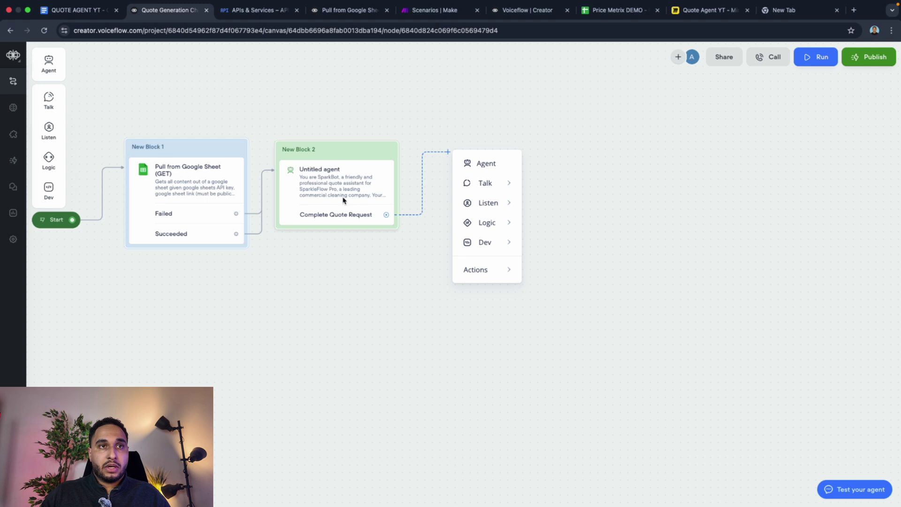
mouse_move(456, 188)
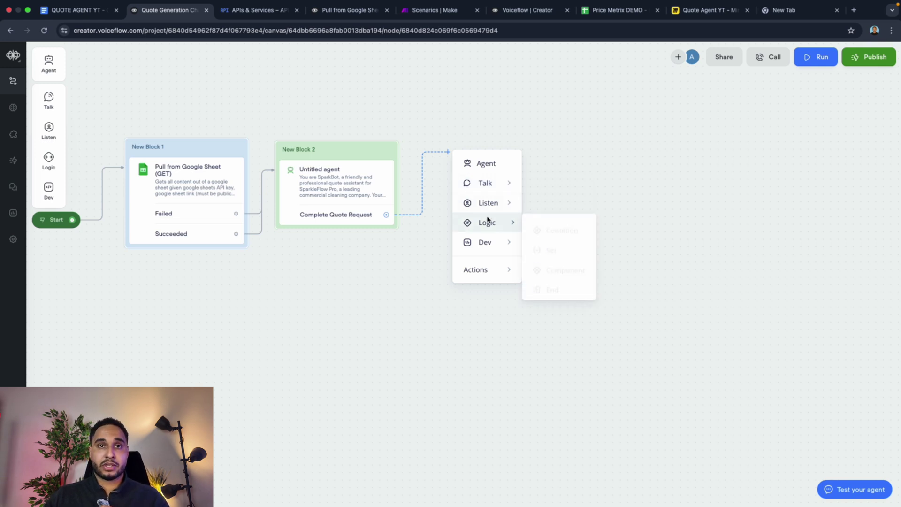
mouse_move(492, 236)
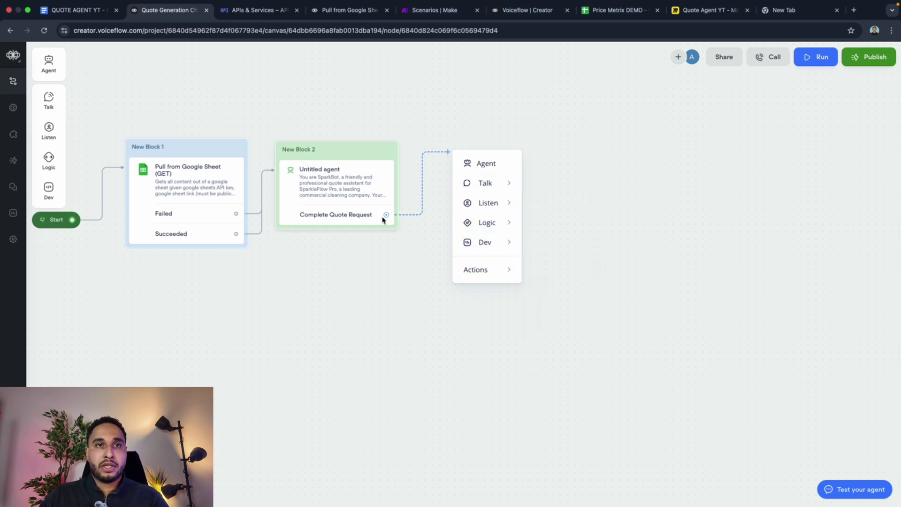
left_click(402, 232)
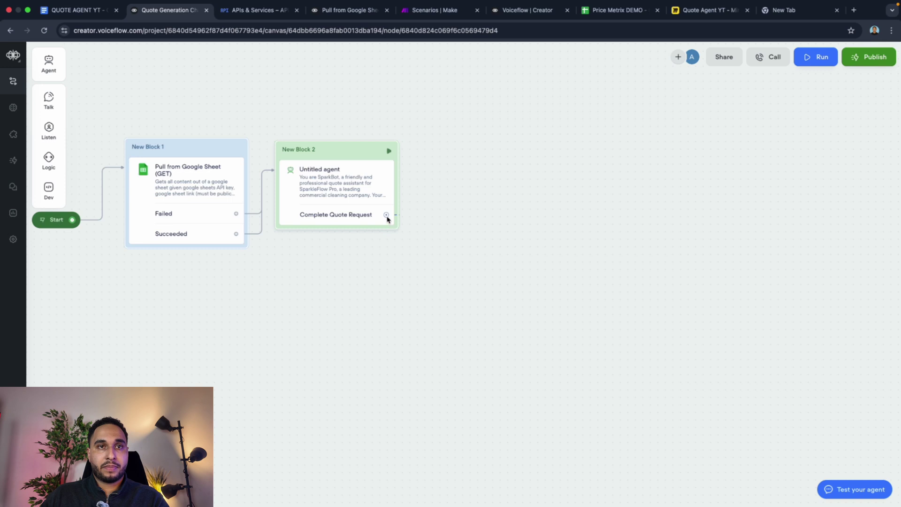
left_click_drag(398, 219, 426, 166)
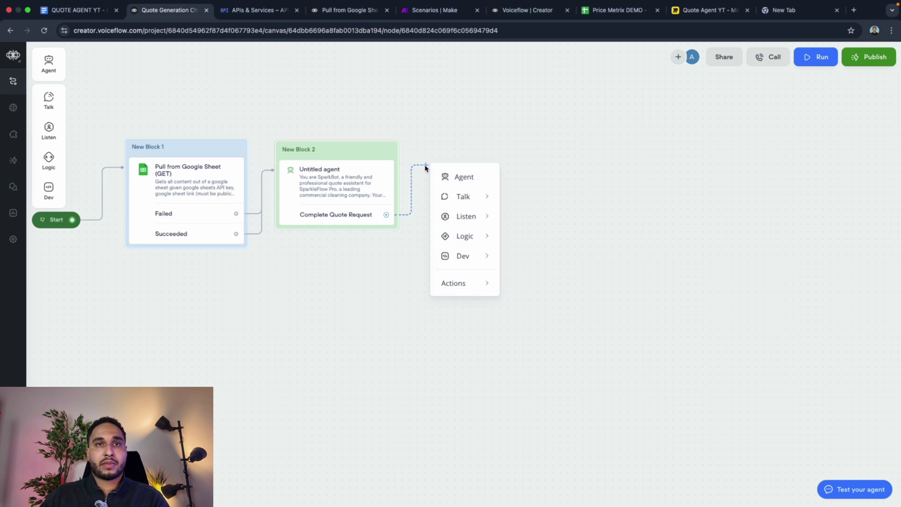
mouse_move(484, 261)
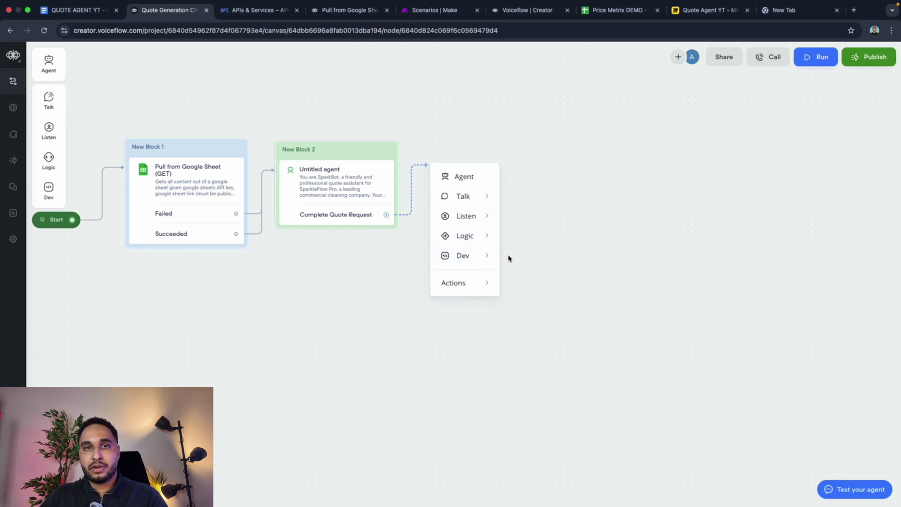
left_click(541, 281)
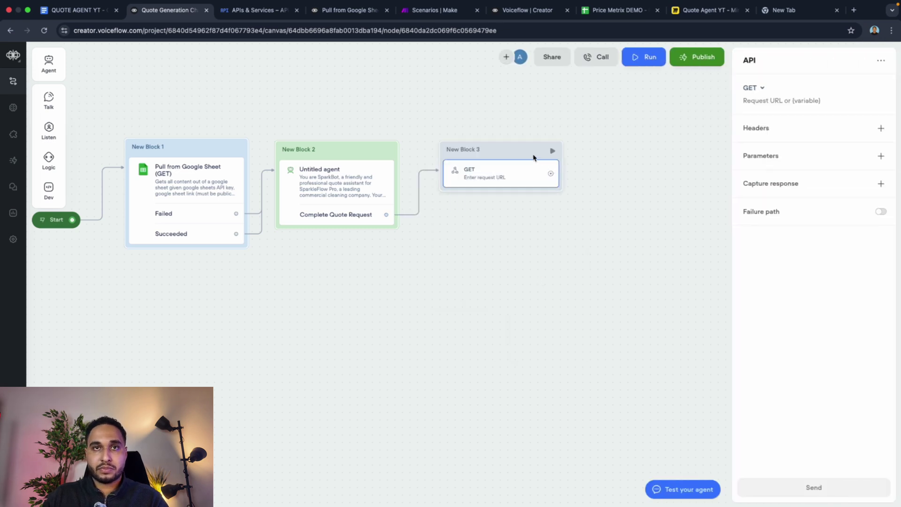
Step: Place New Block 3 beside the agent and change its API method from GET to POST
left_click_drag(535, 155, 511, 155)
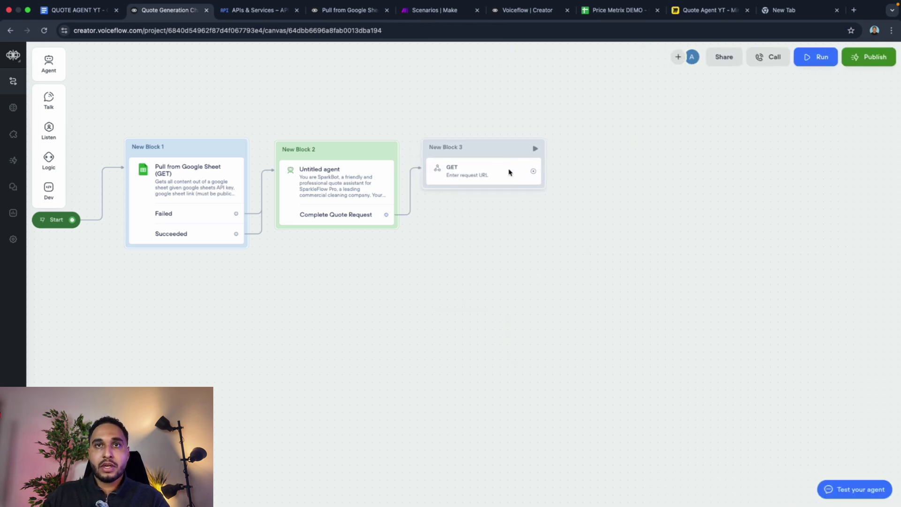
left_click(509, 172)
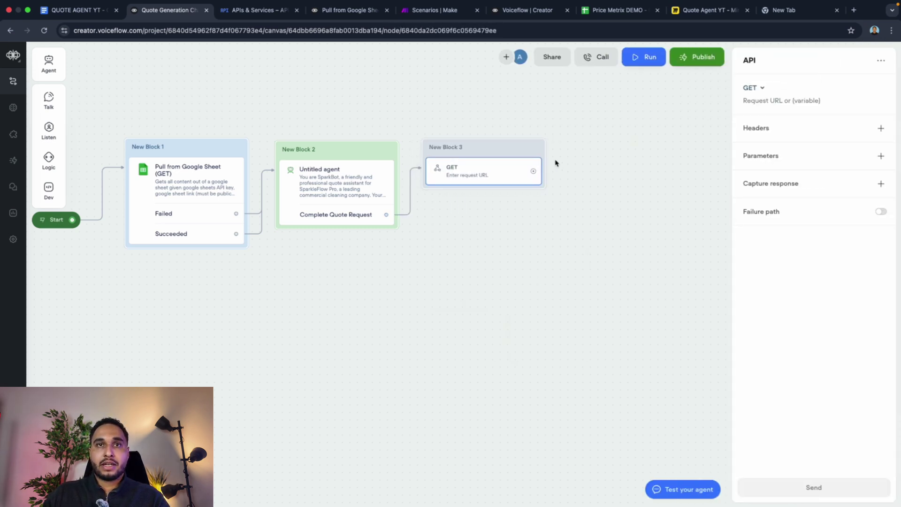
left_click(755, 90)
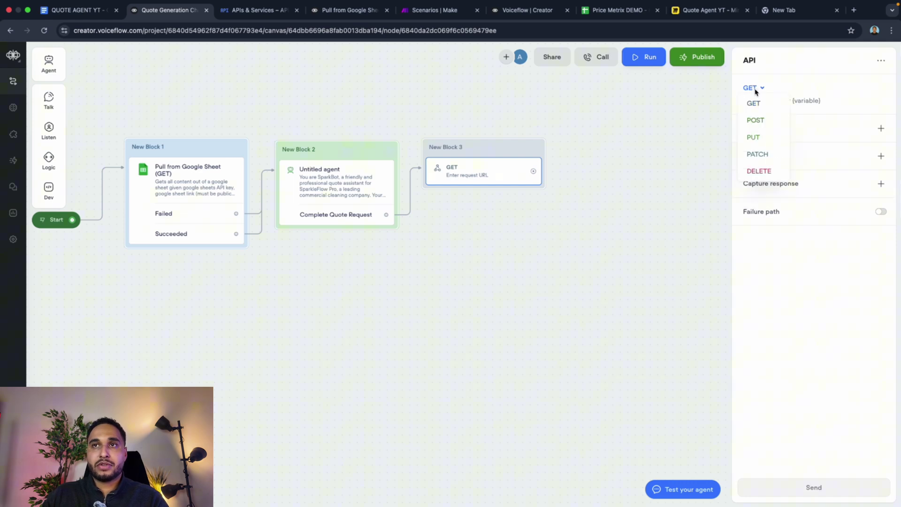
left_click(763, 123)
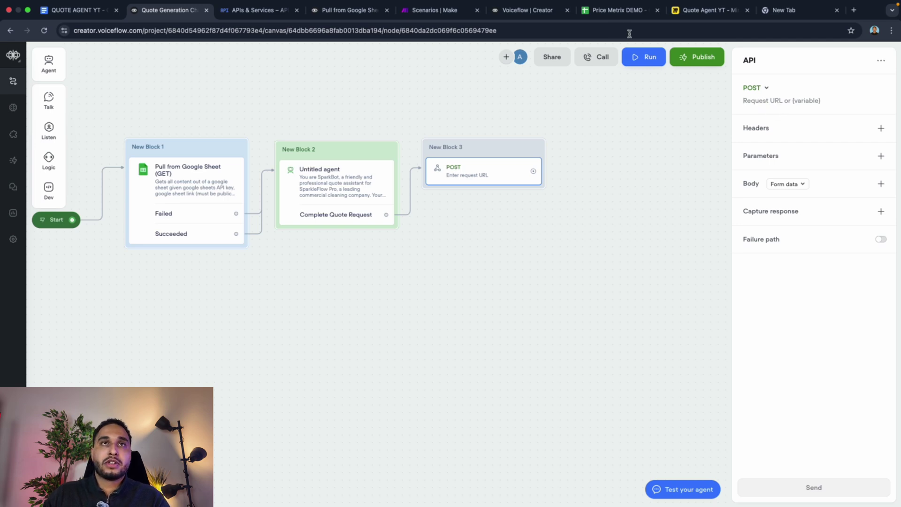
left_click(436, 12)
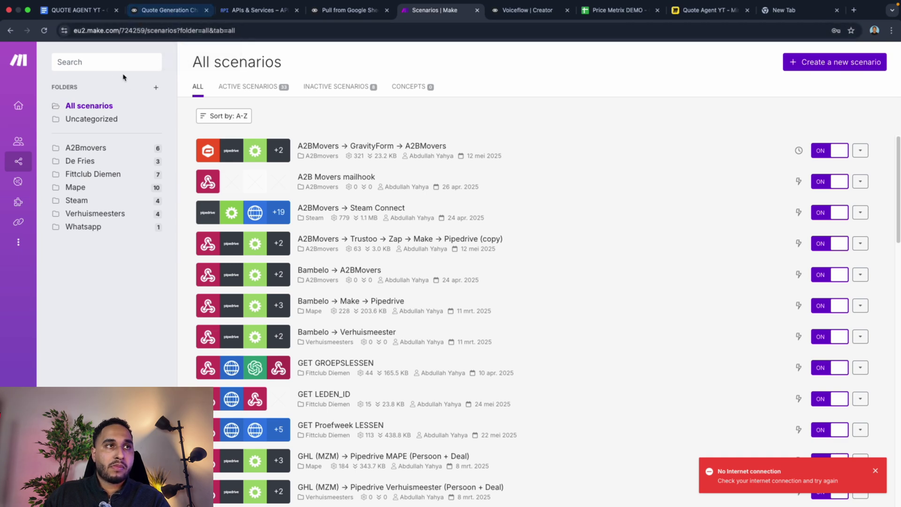
Step: Start a Webhooks scenario, open the organization dashboard, and check the doc's Make.com link
left_click(822, 65)
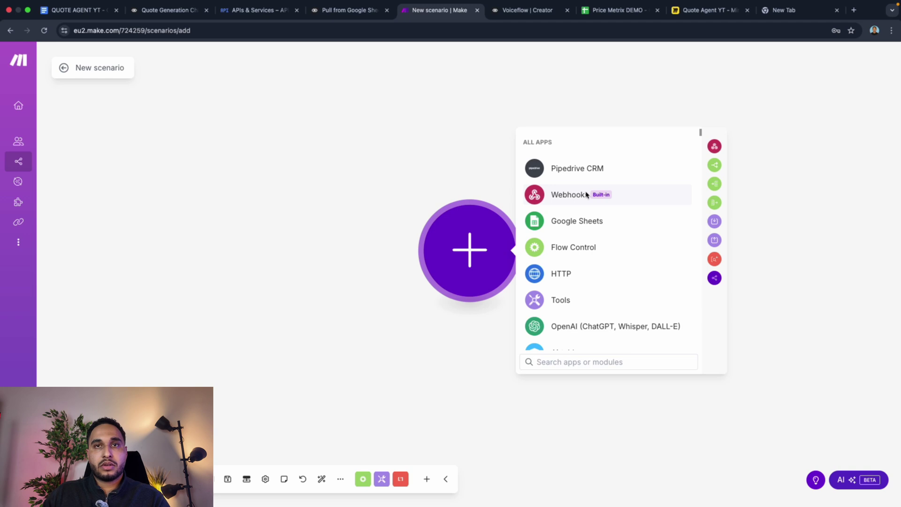
left_click(546, 199)
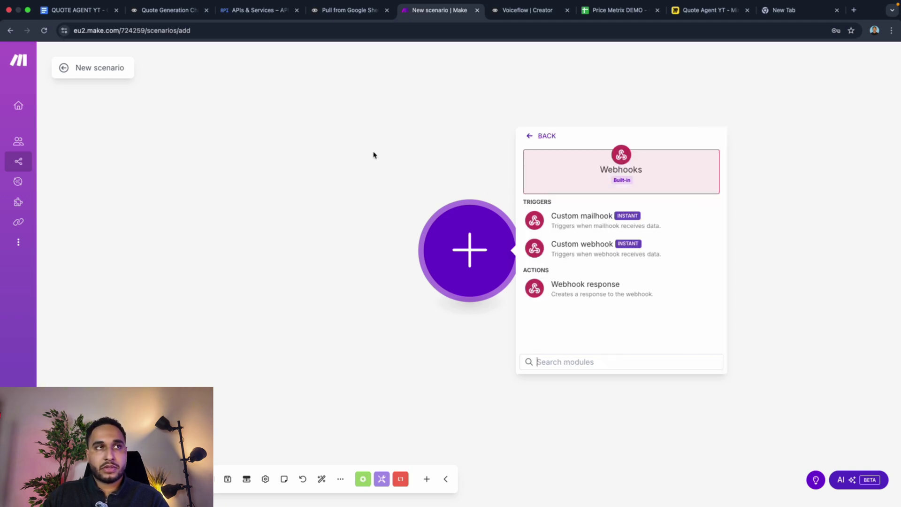
left_click(28, 112)
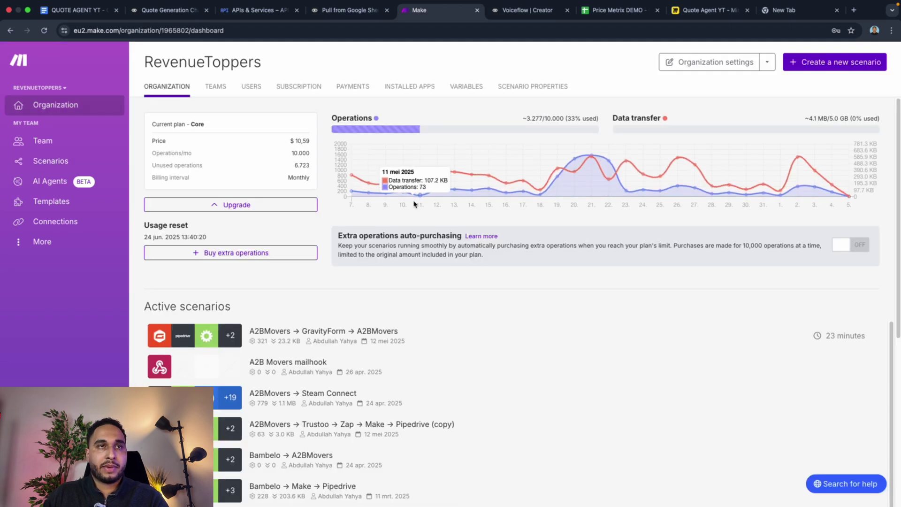
left_click(73, 11)
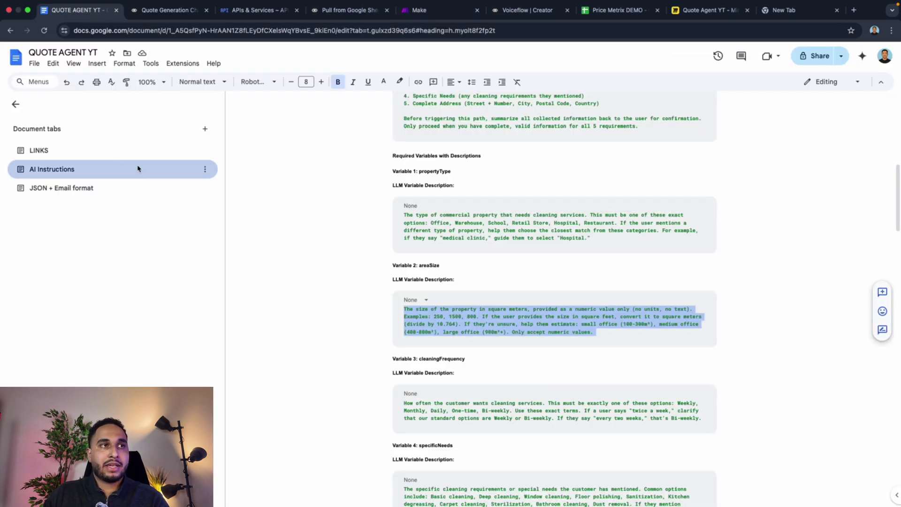
left_click(134, 150)
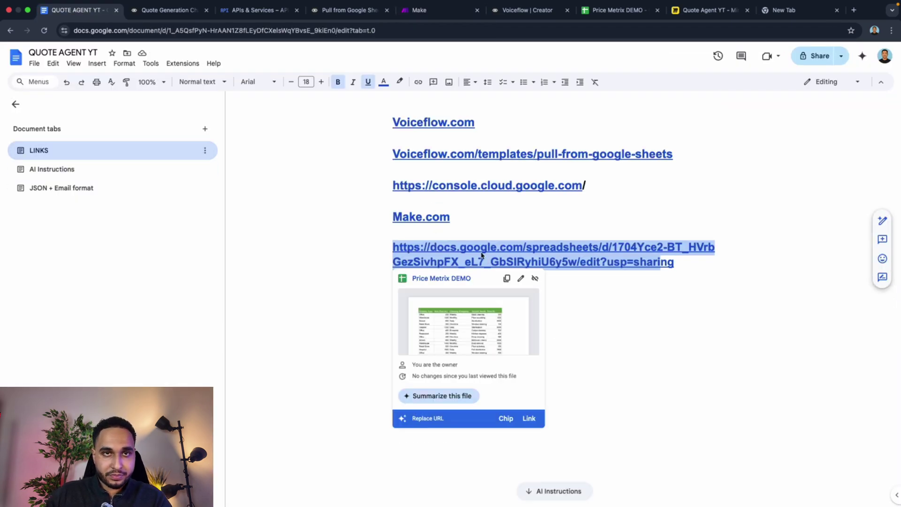
left_click(423, 220)
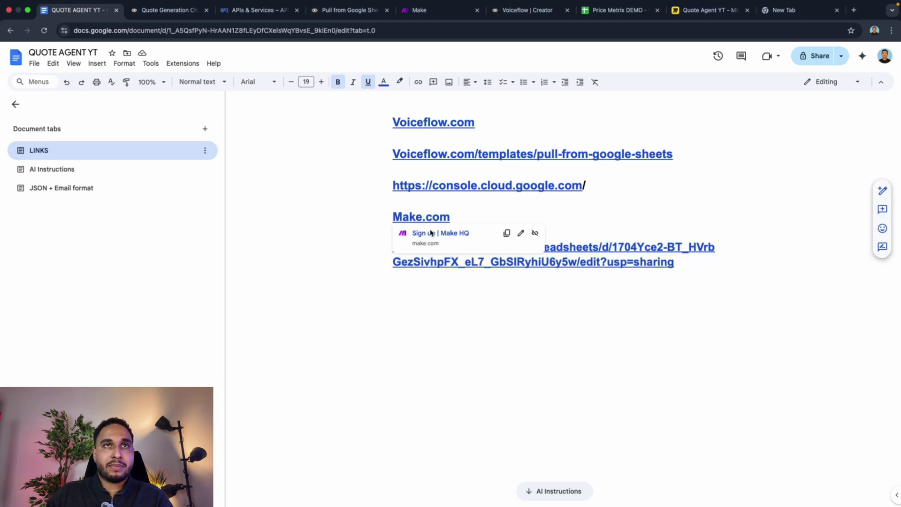
left_click(422, 10)
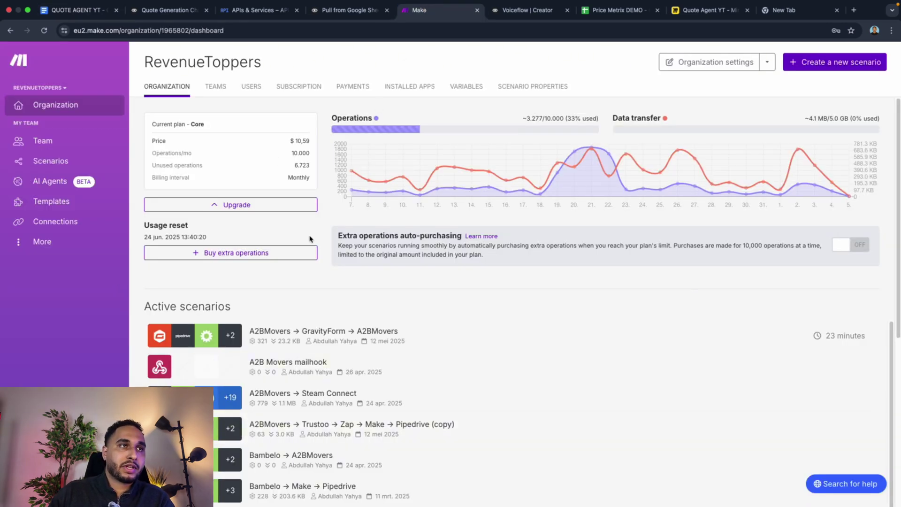
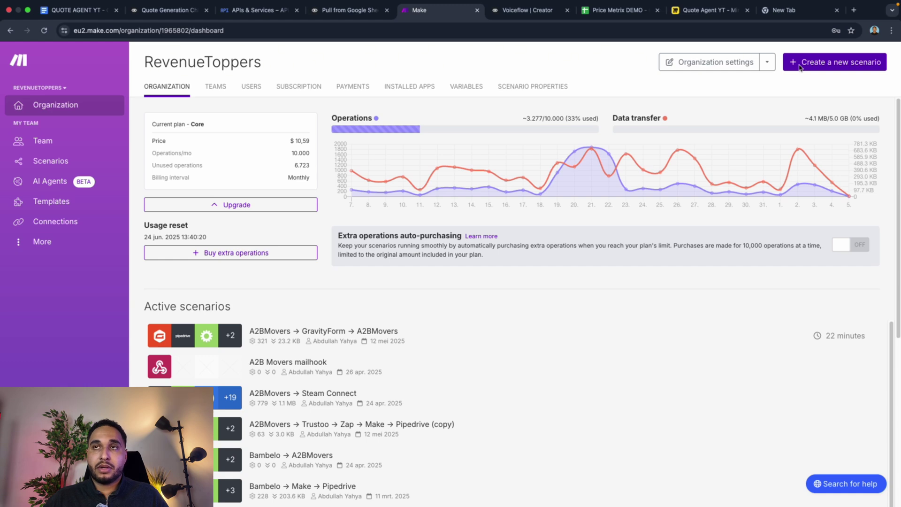
Step: Create a new blank scenario in Make and browse the All Apps list
left_click(830, 69)
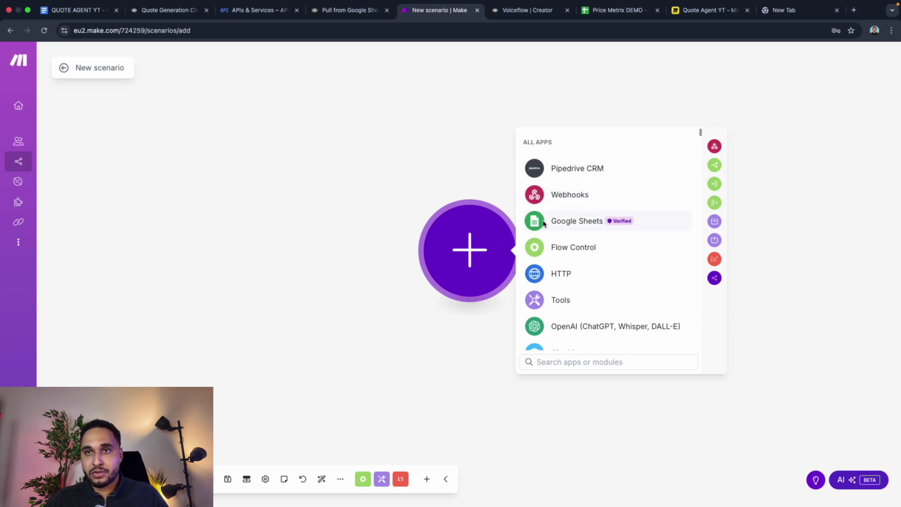
scroll(544, 225, "down", 3)
scroll(584, 209, "up", 3)
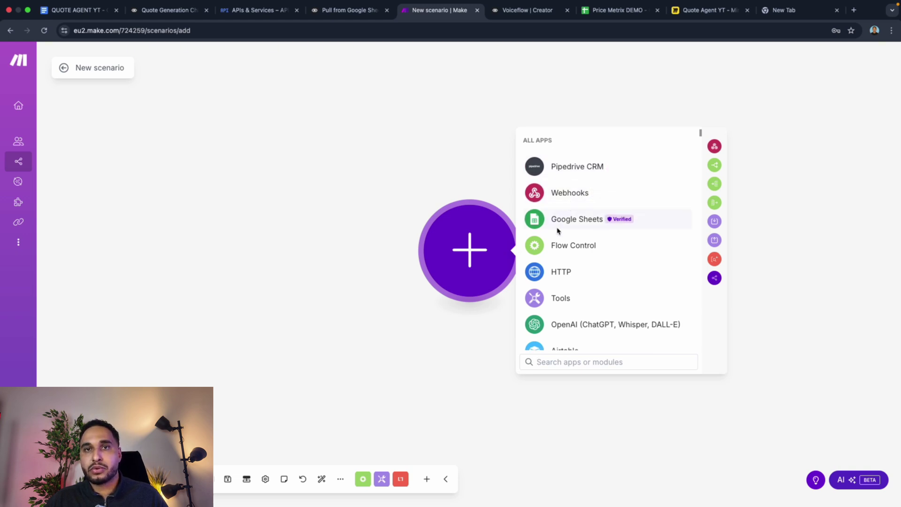
scroll(565, 253, "down", 1)
scroll(564, 263, "down", 3)
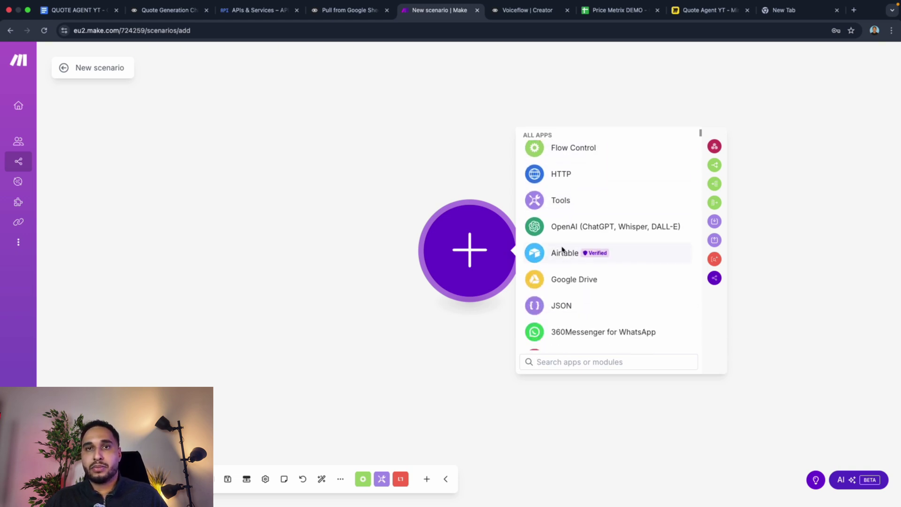
scroll(584, 240, "down", 4)
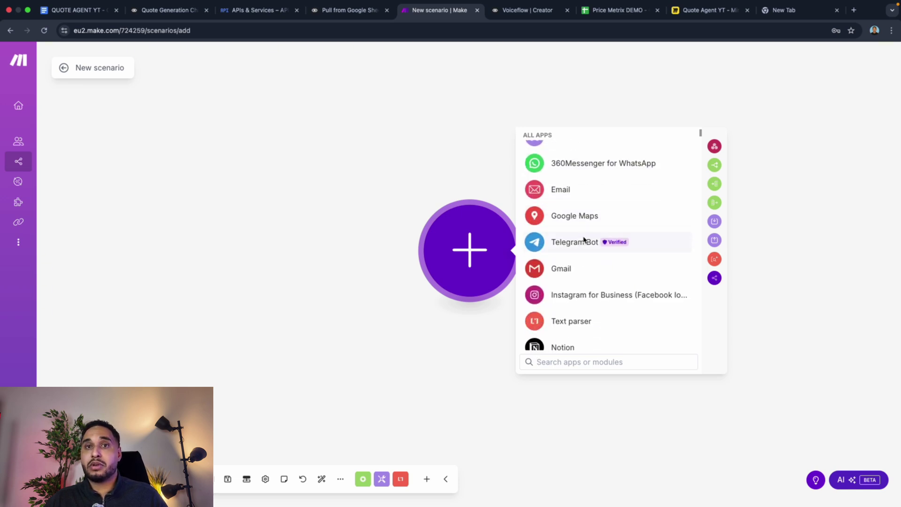
scroll(557, 204, "down", 15)
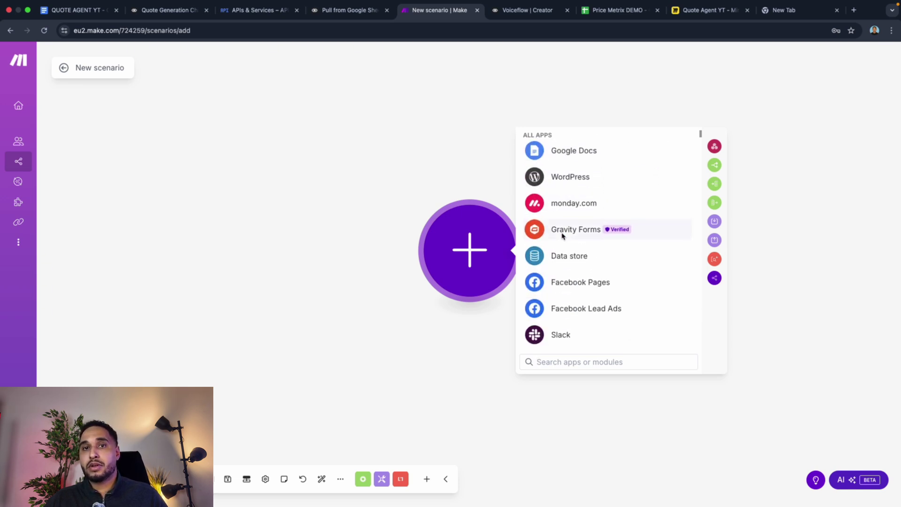
scroll(568, 235, "down", 5)
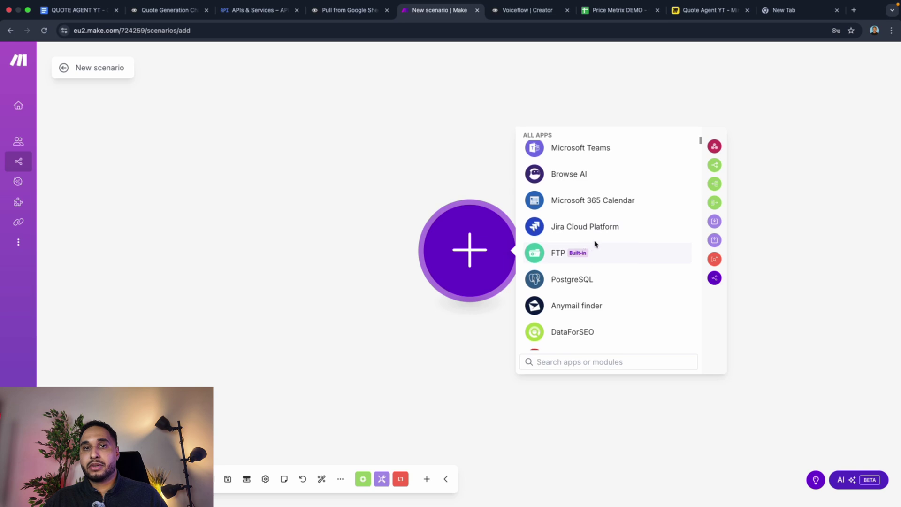
scroll(563, 311, "down", 10)
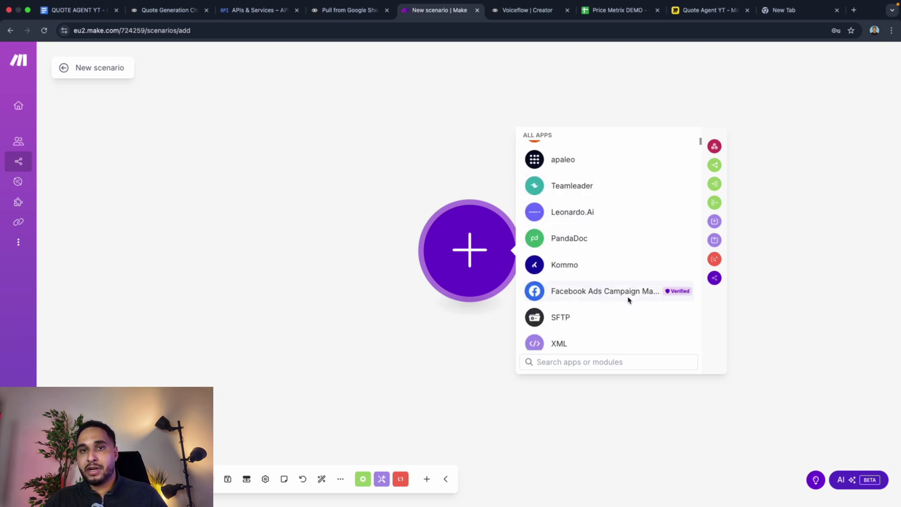
scroll(629, 299, "down", 5)
scroll(563, 270, "down", 14)
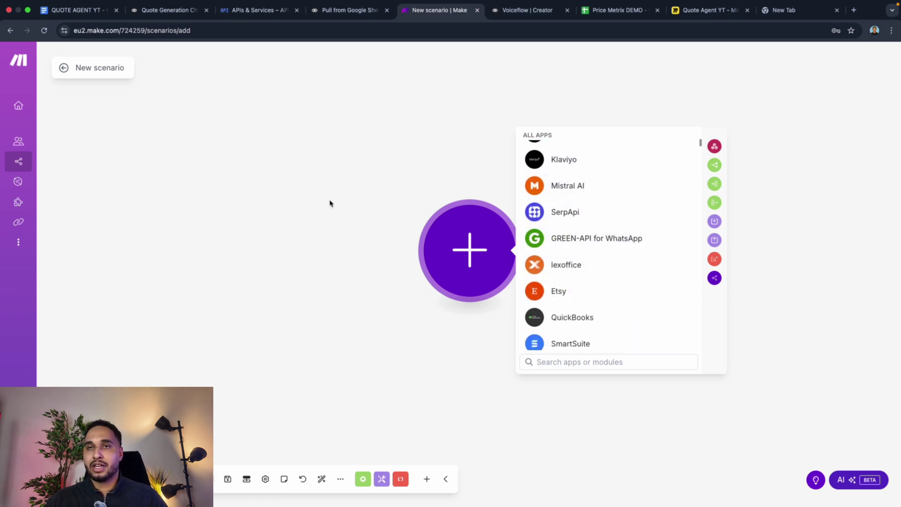
scroll(570, 264, "down", 1)
scroll(569, 264, "down", 4)
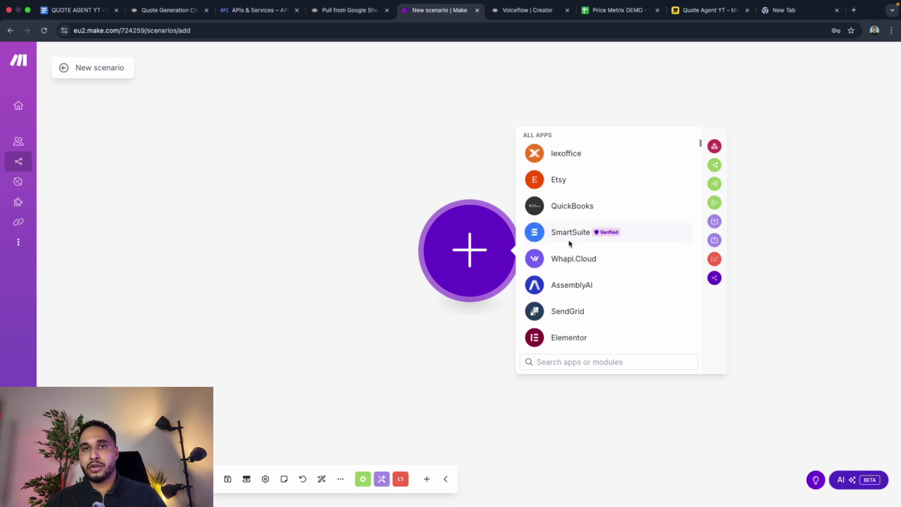
scroll(569, 241, "up", 3)
Step: Preview the Etsy app's modules, close them, and bring the app list back
left_click(565, 261)
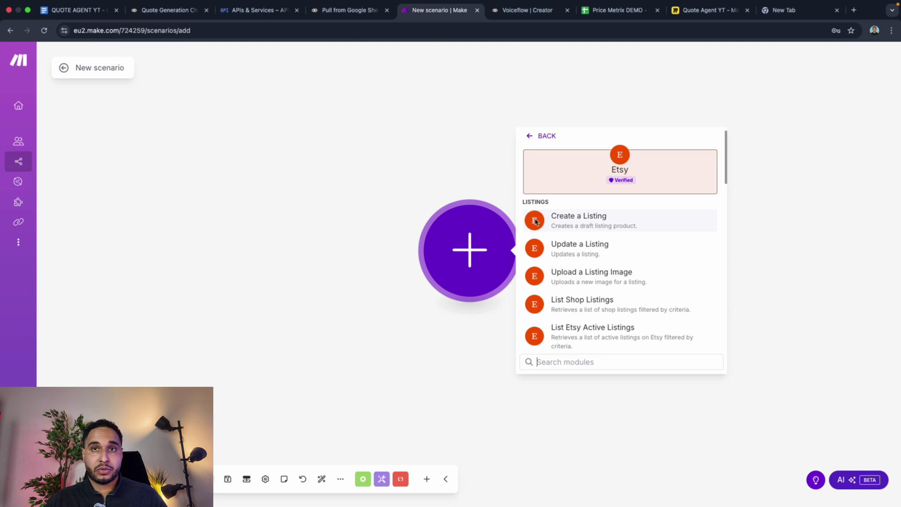
left_click(431, 177)
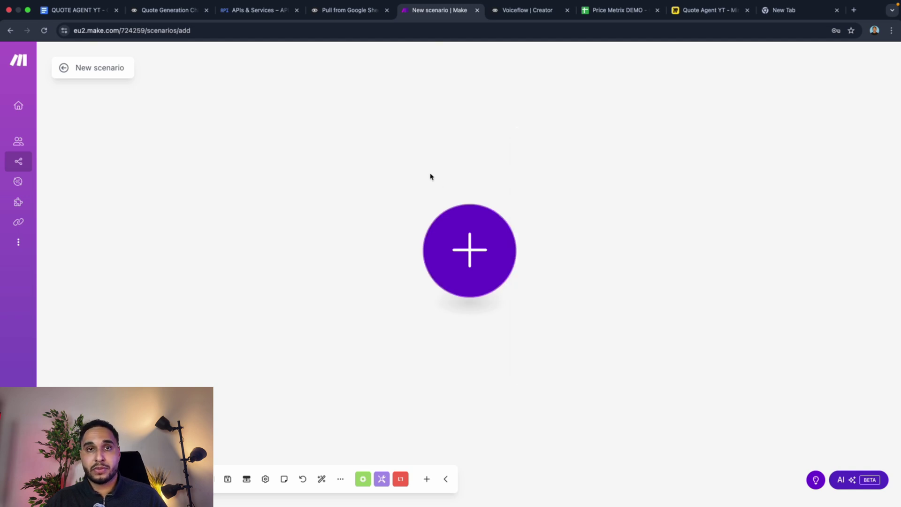
left_click(451, 234)
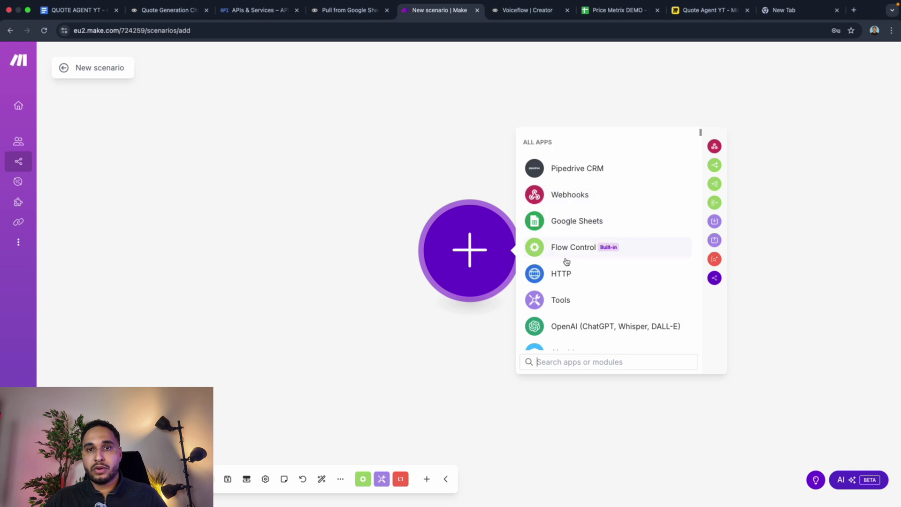
Step: Add a Webhooks Custom webhook trigger with a new webhook named 'YT DEMO'
left_click(567, 200)
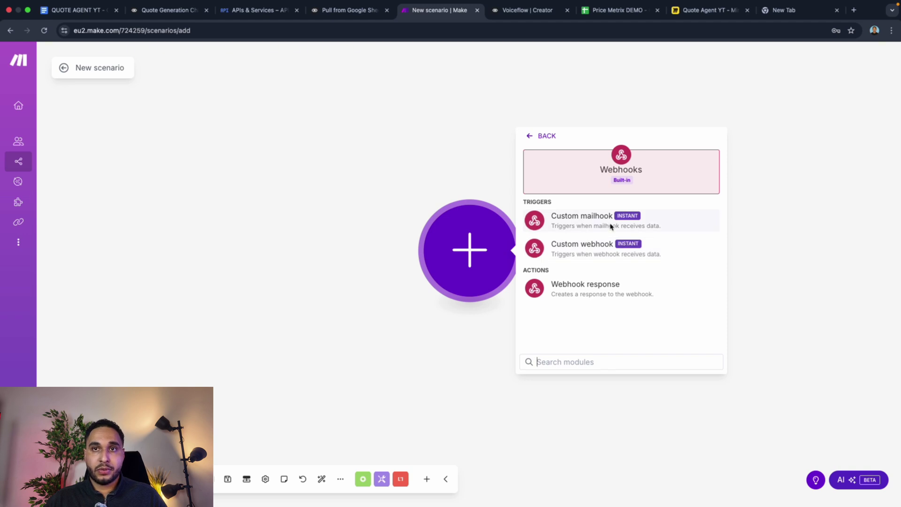
left_click(572, 253)
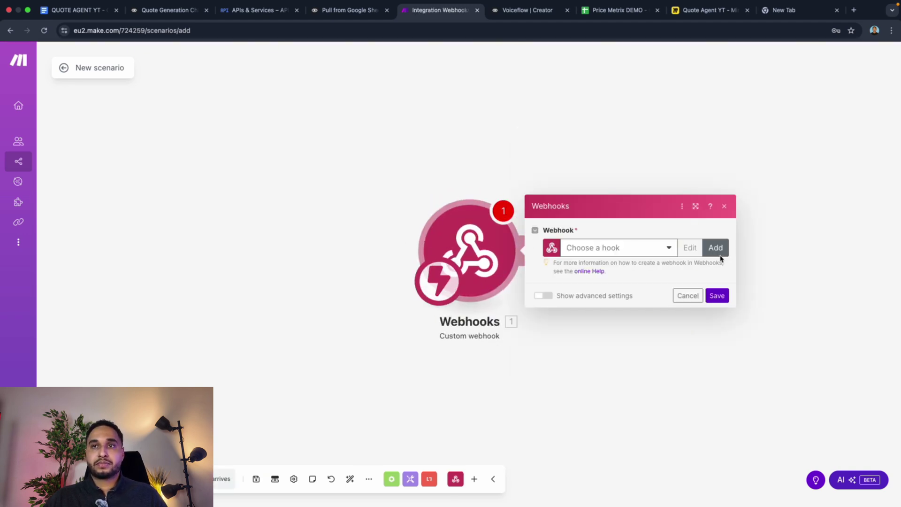
left_click(715, 248)
triple_click(597, 216)
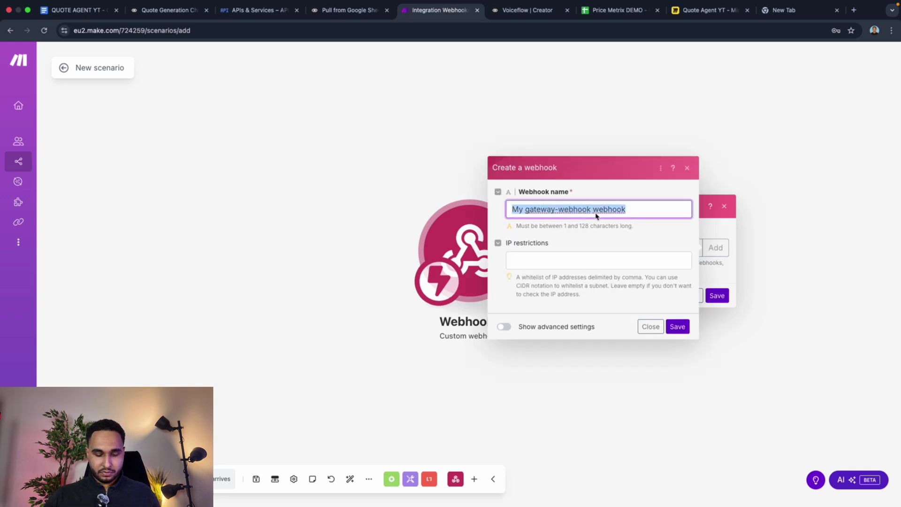
key("BackSpace")
type("T")
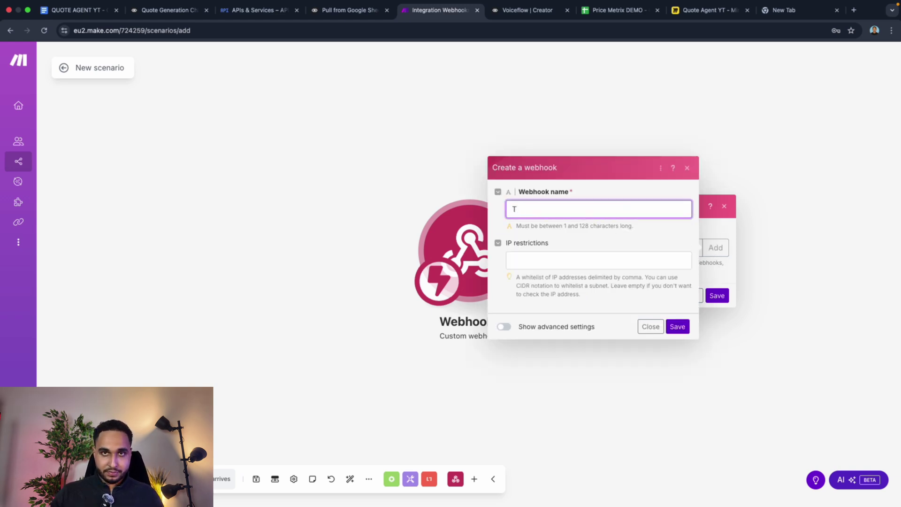
type("YT DENI")
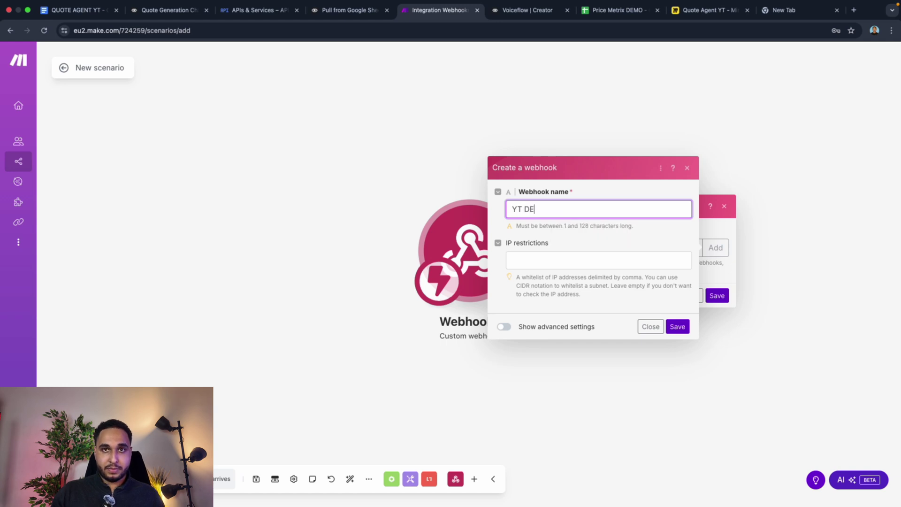
key("BackSpace")
key("BackSpace")
type("MO")
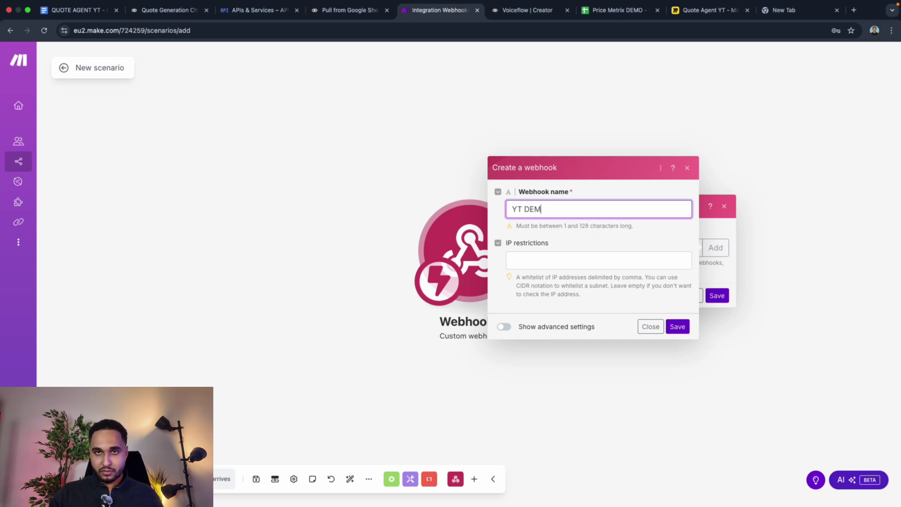
left_click(681, 328)
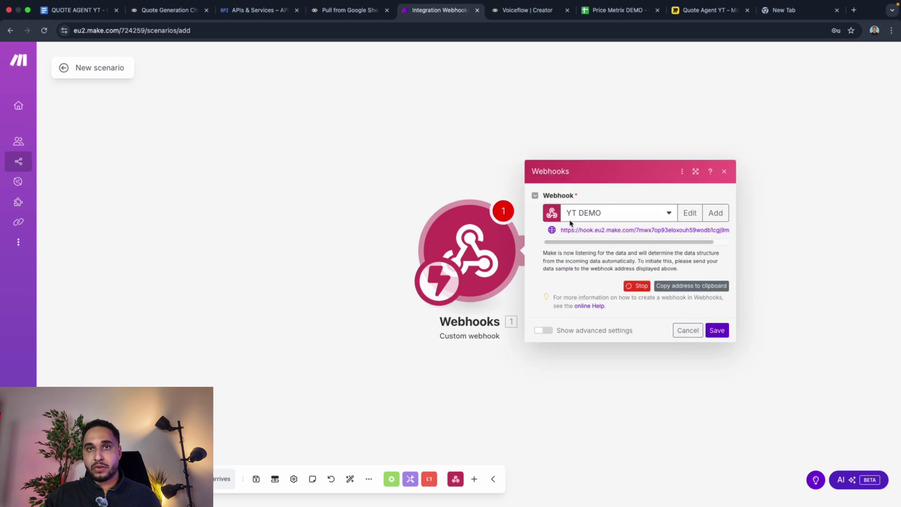
Step: Copy the webhook address, save the scenario running immediately, and return to its overview
left_click(676, 287)
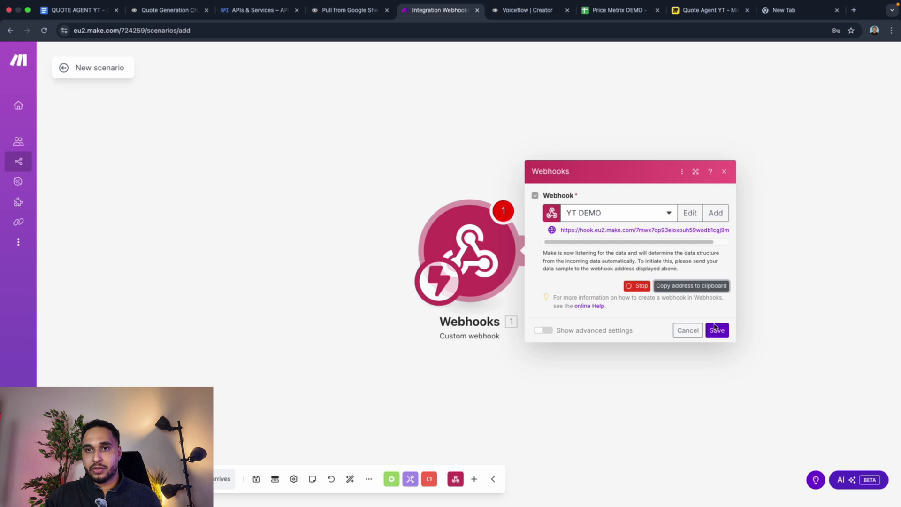
left_click(717, 330)
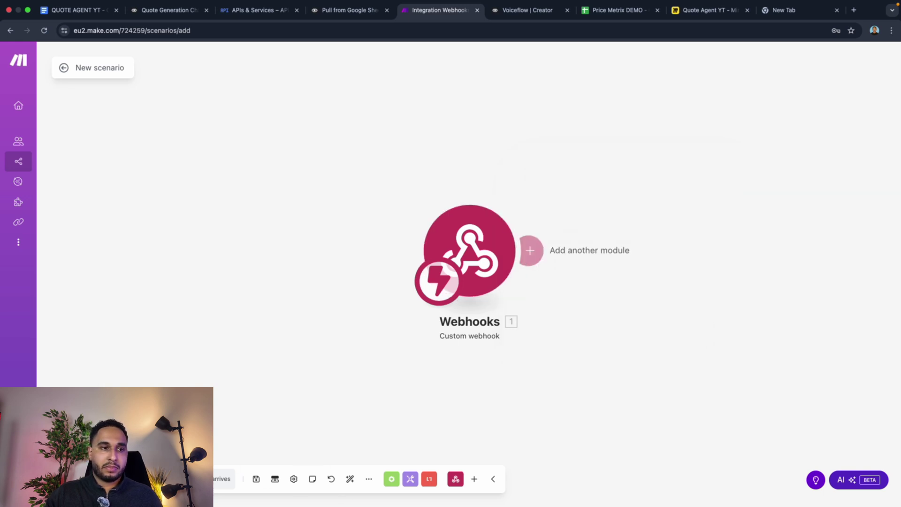
left_click(257, 479)
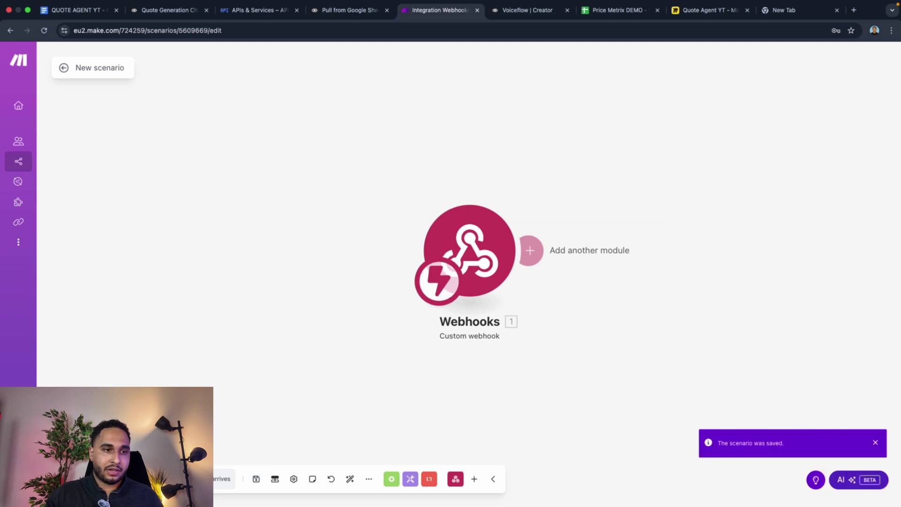
left_click(223, 479)
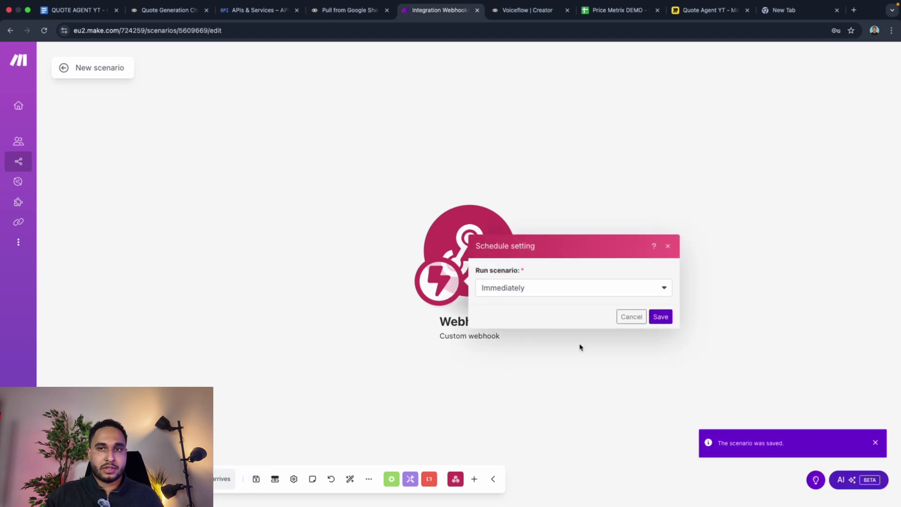
left_click(660, 316)
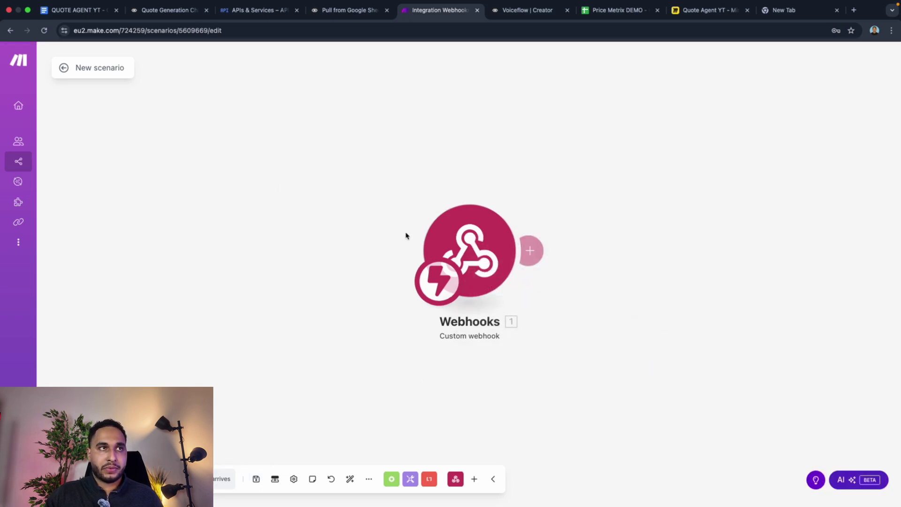
left_click(62, 68)
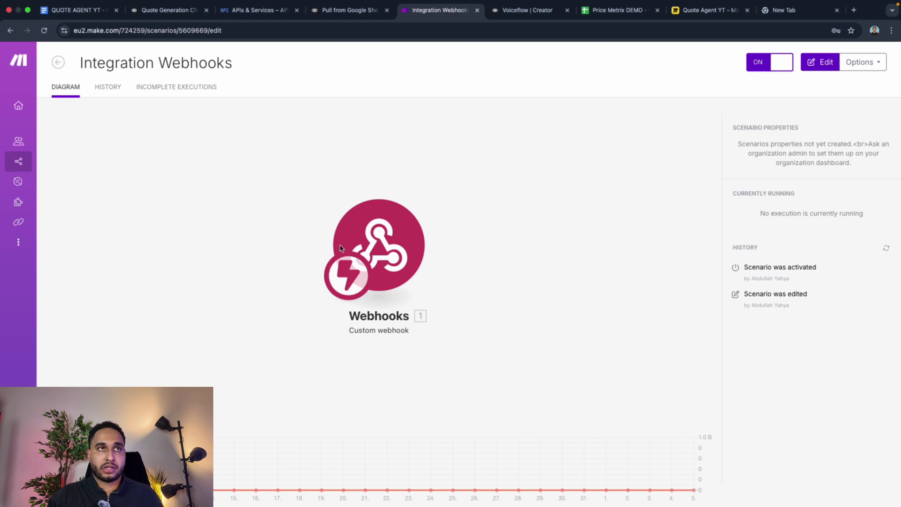
Step: Paste the Make webhook address as the POST URL and set the body to form data
left_click(170, 10)
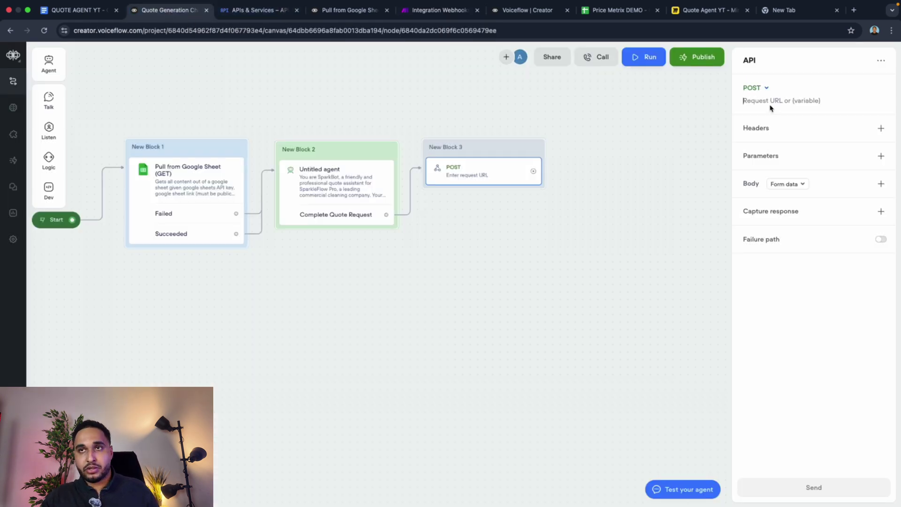
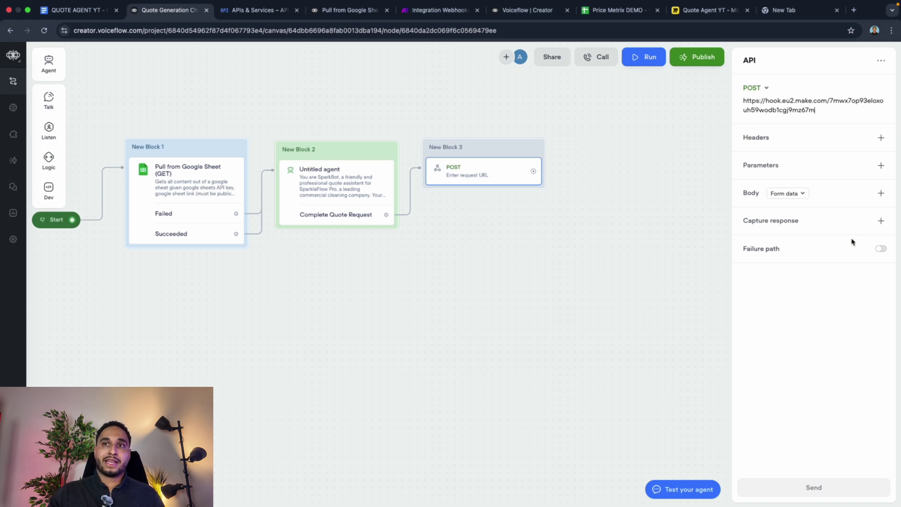
left_click(784, 196)
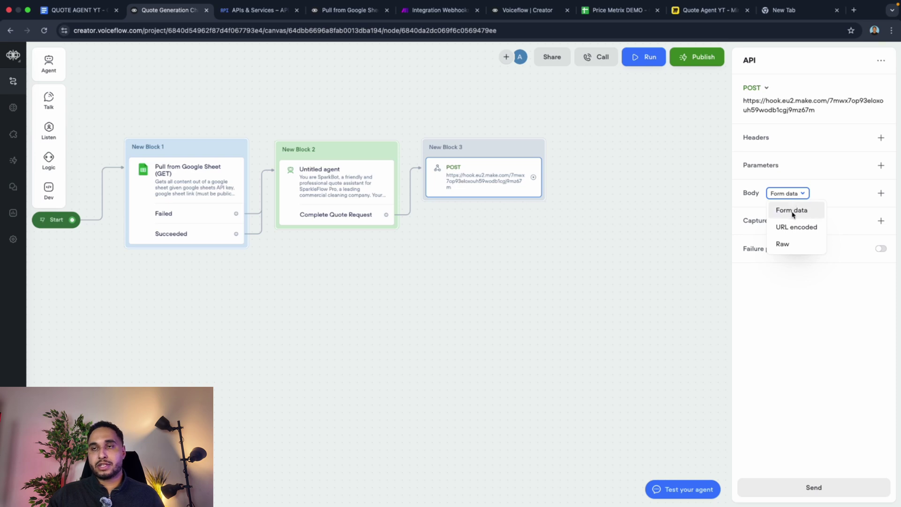
left_click(783, 244)
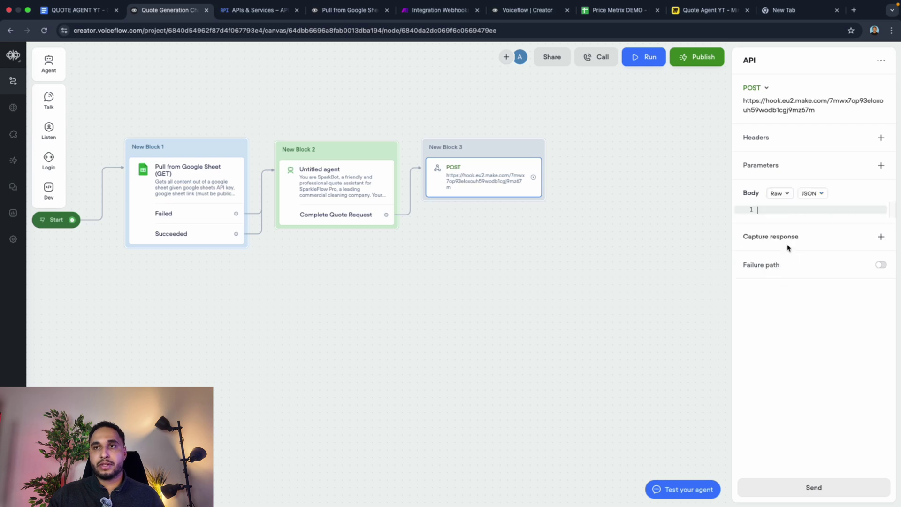
left_click(808, 194)
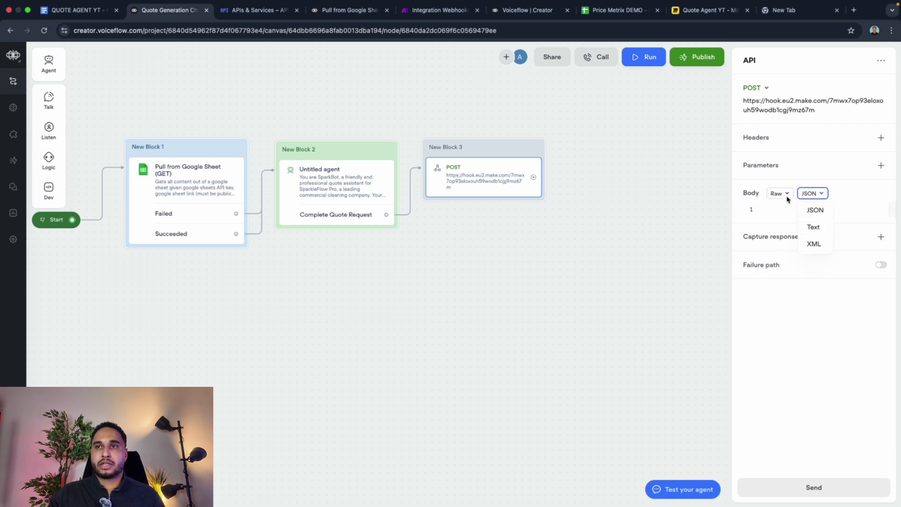
left_click(787, 194)
left_click(792, 208)
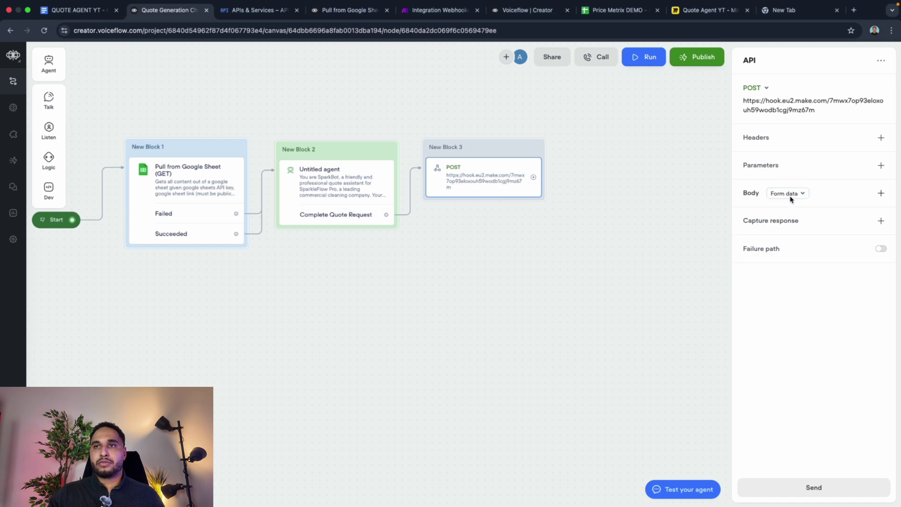
Step: Add body field 'Customer adres' with the value {customerAddress}
left_click(880, 193)
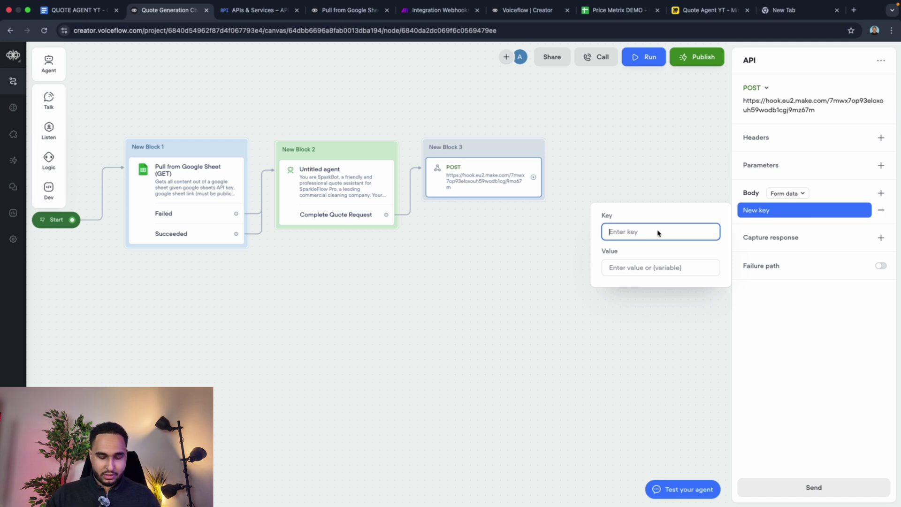
type("q")
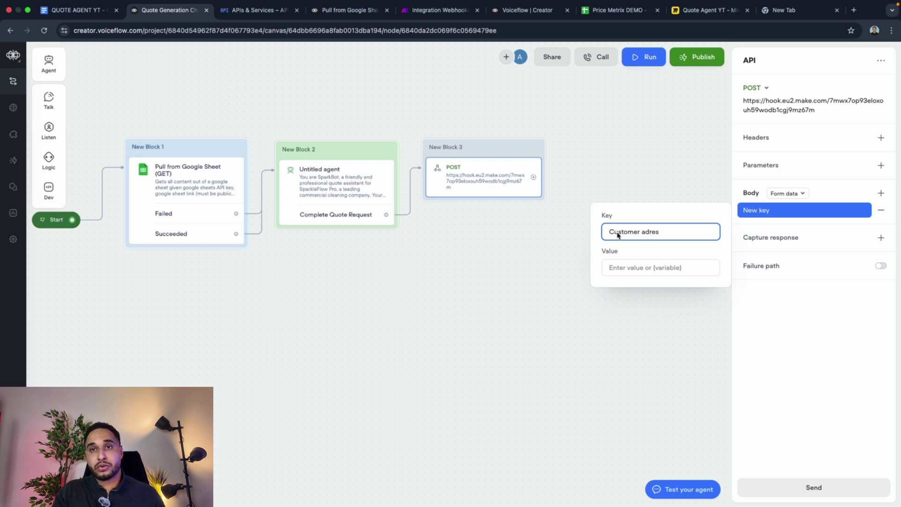
left_click(625, 267)
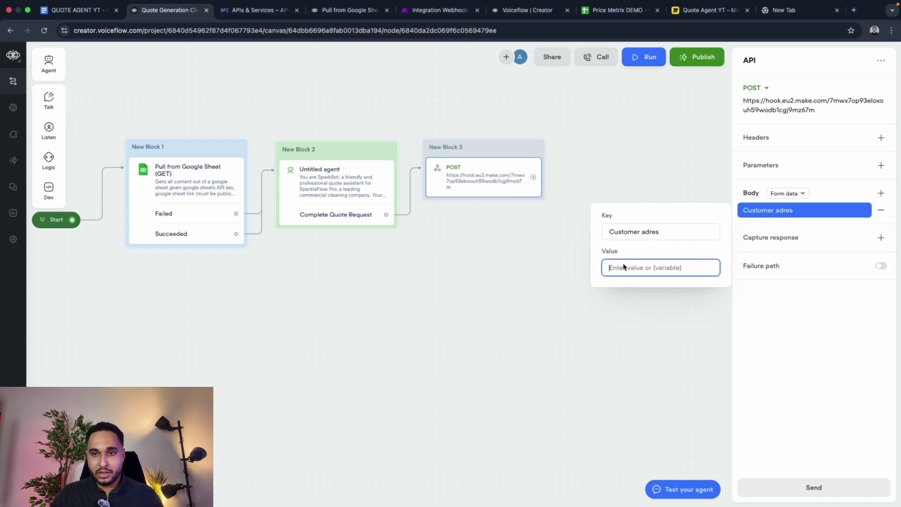
type("{")
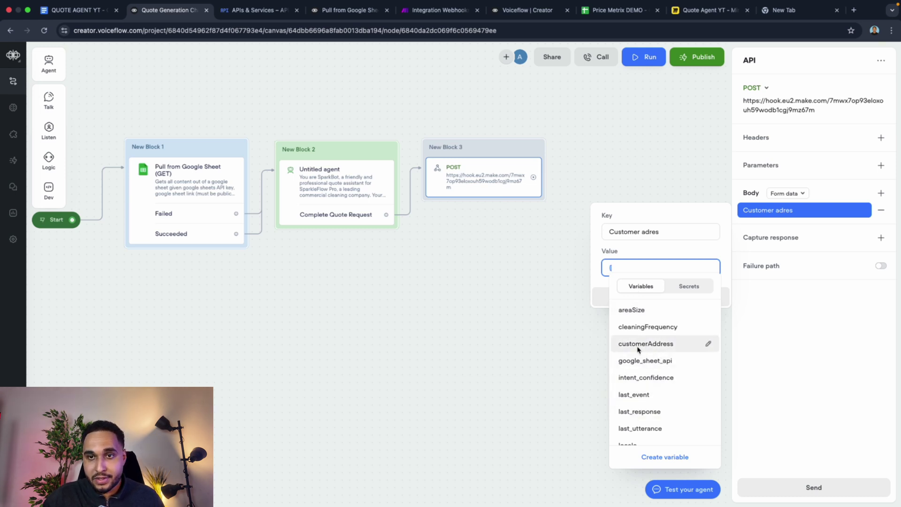
left_click(646, 344)
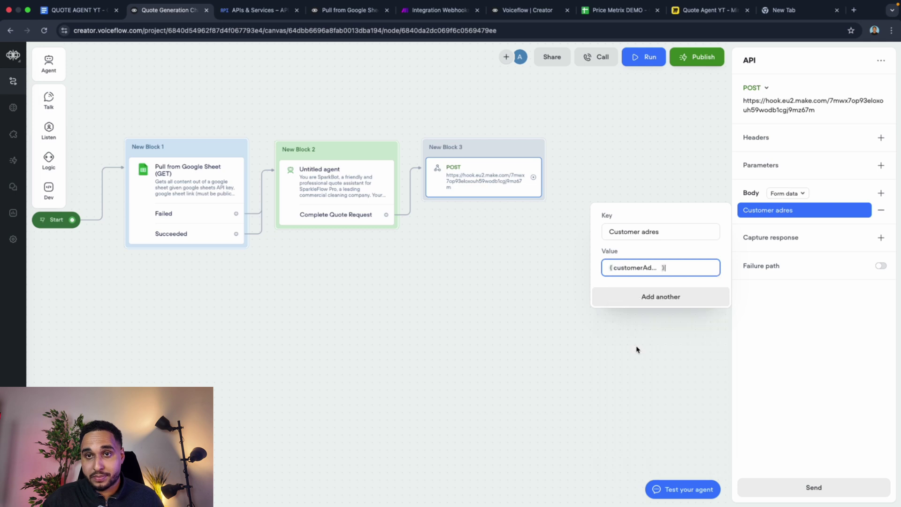
left_click(766, 342)
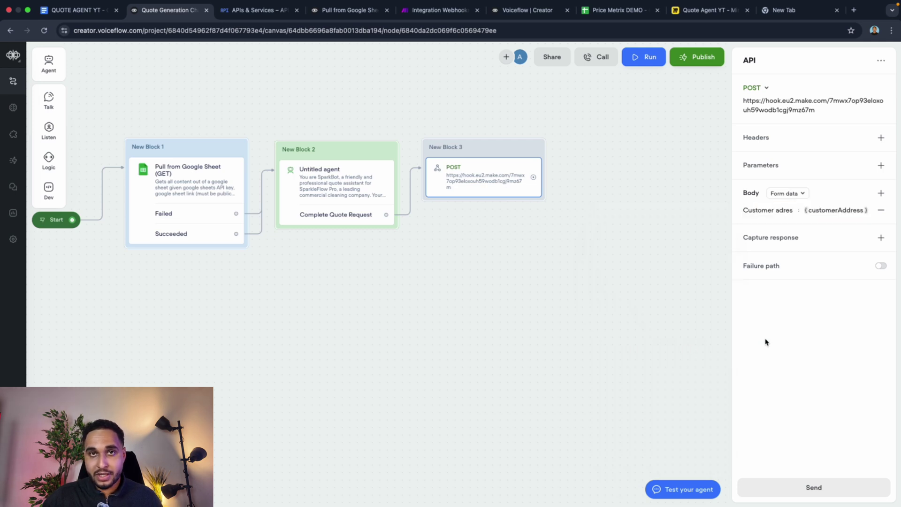
Step: Send a test request with customerAddress set to 'a'
left_click(809, 490)
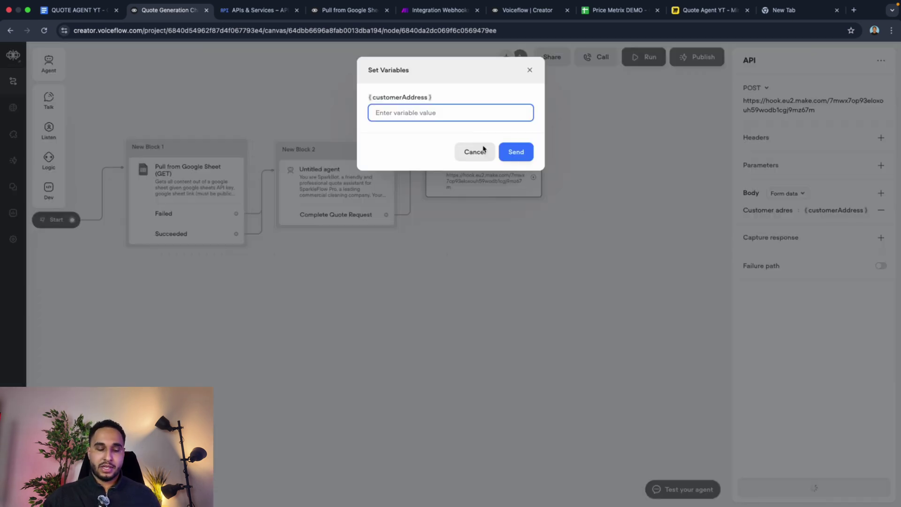
type("a")
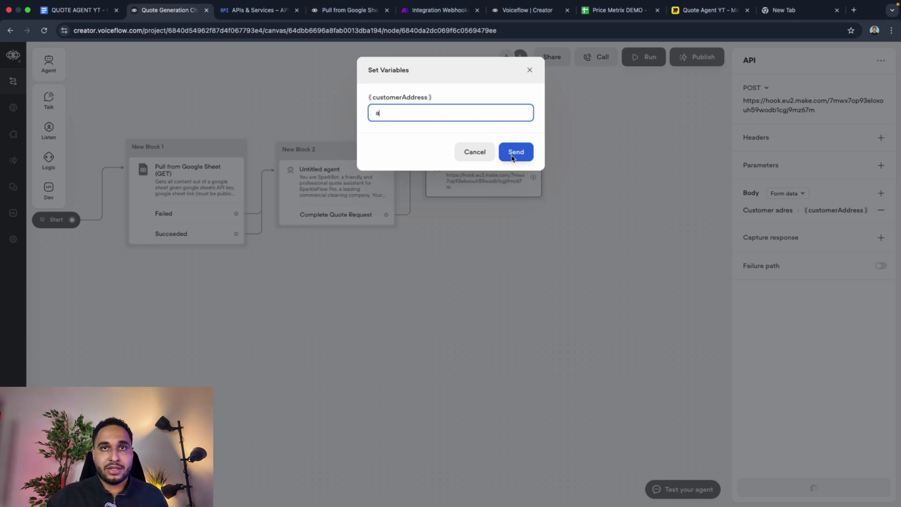
left_click(439, 10)
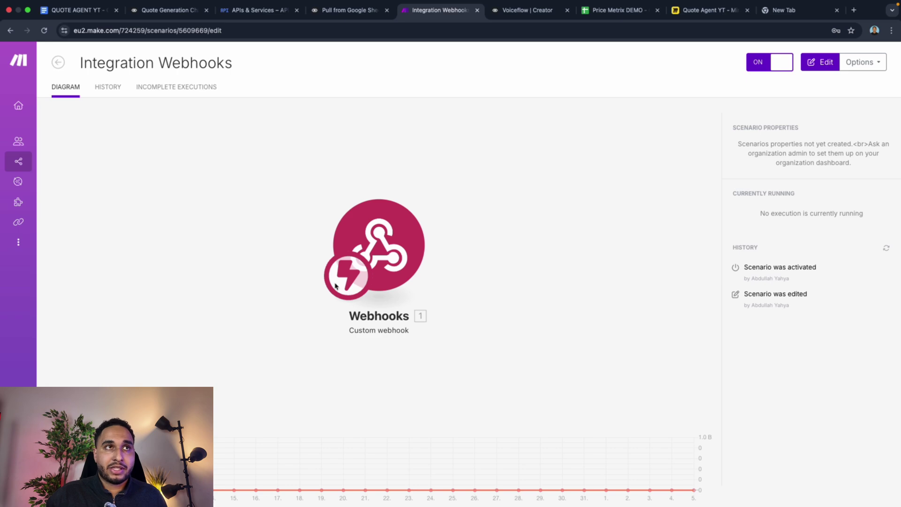
left_click(174, 11)
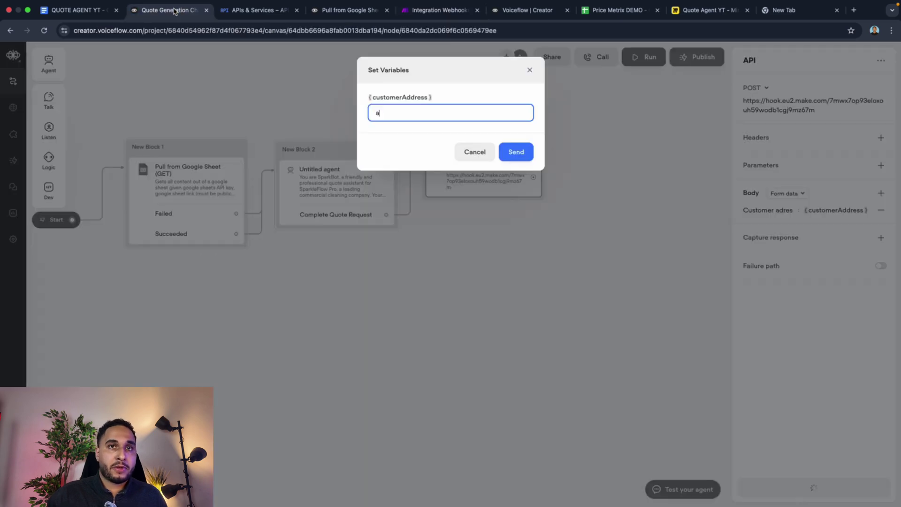
left_click(519, 156)
left_click(438, 10)
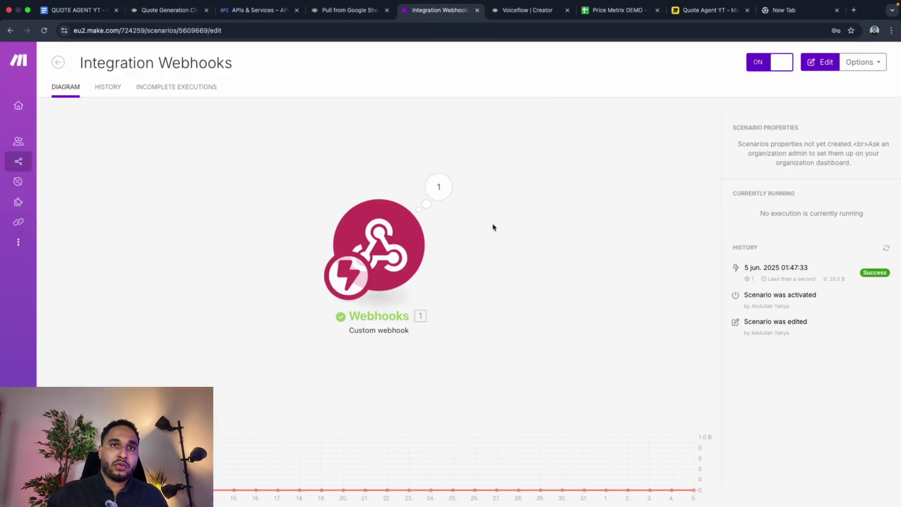
Step: Inspect the Make webhook's received bundle showing the Customer adres field
left_click(442, 199)
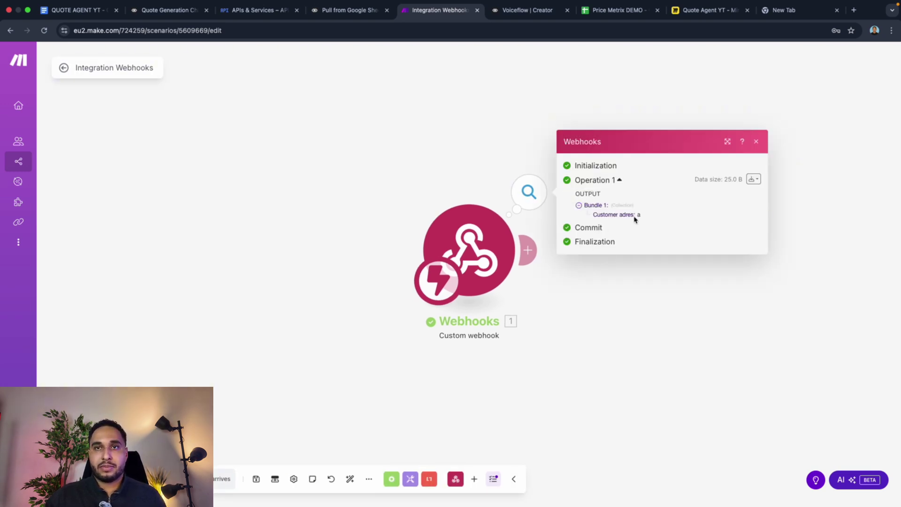
double_click(627, 215)
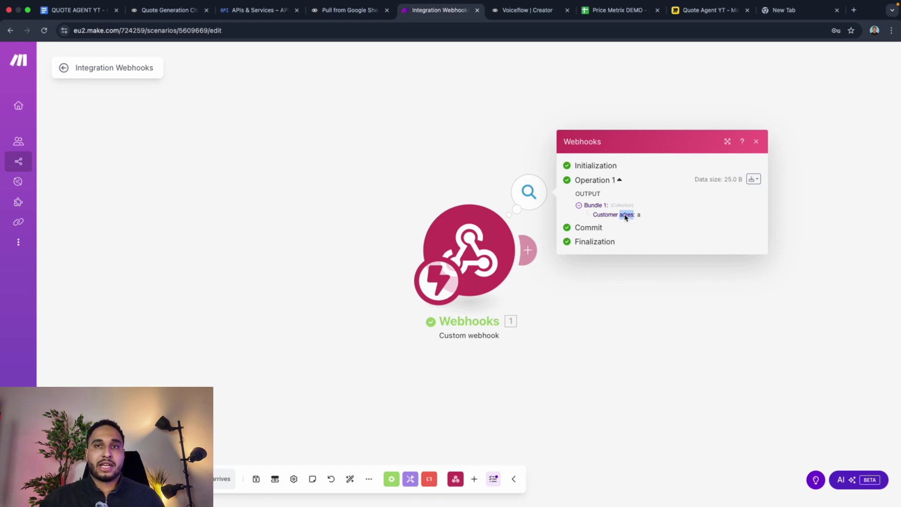
left_click_drag(605, 216, 644, 218)
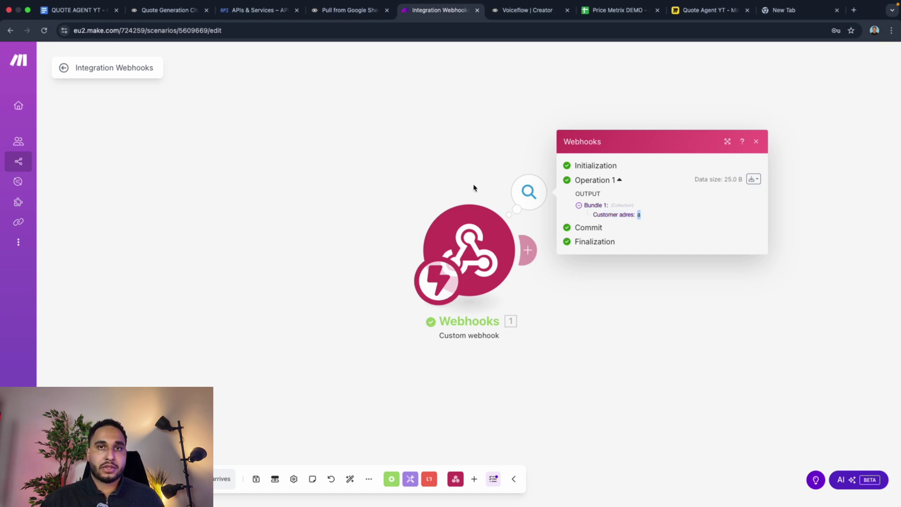
left_click(414, 173)
Step: Add a Google Maps 'Get a Distance Matrix' module after the webhook trigger
left_click(531, 250)
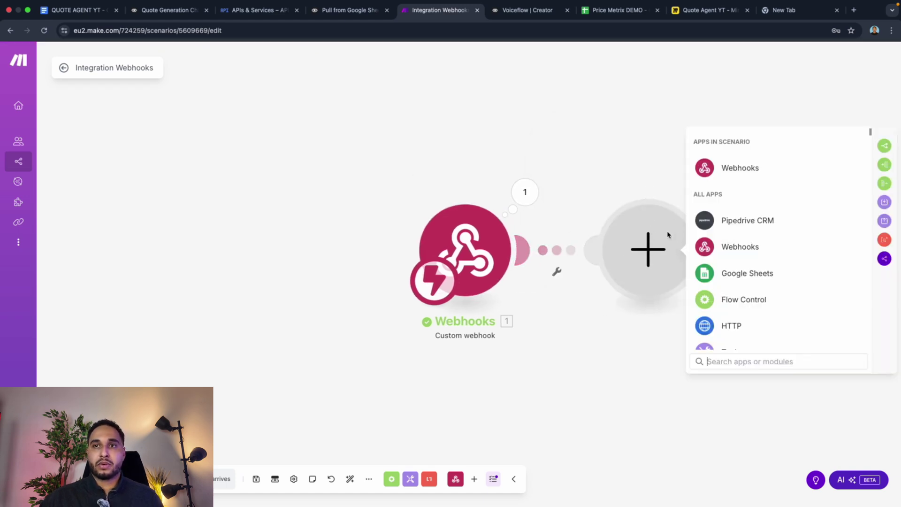
type("go")
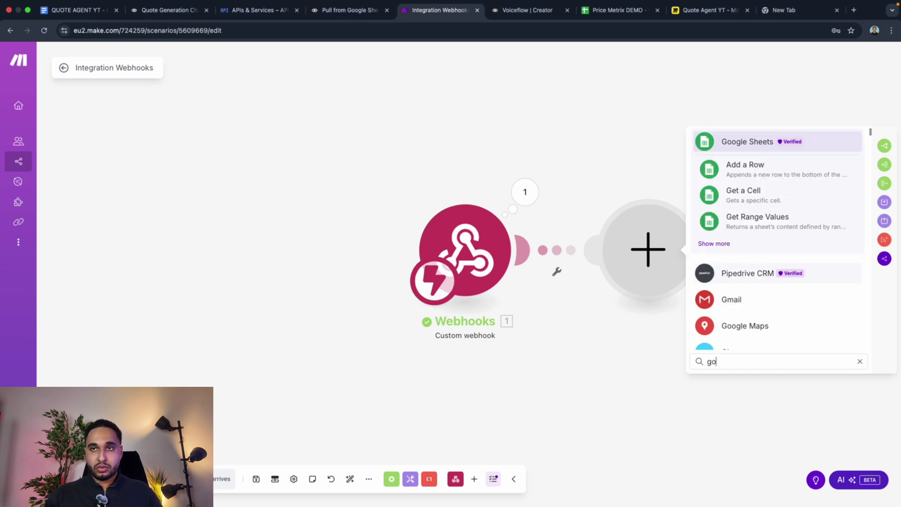
type("ogle maps")
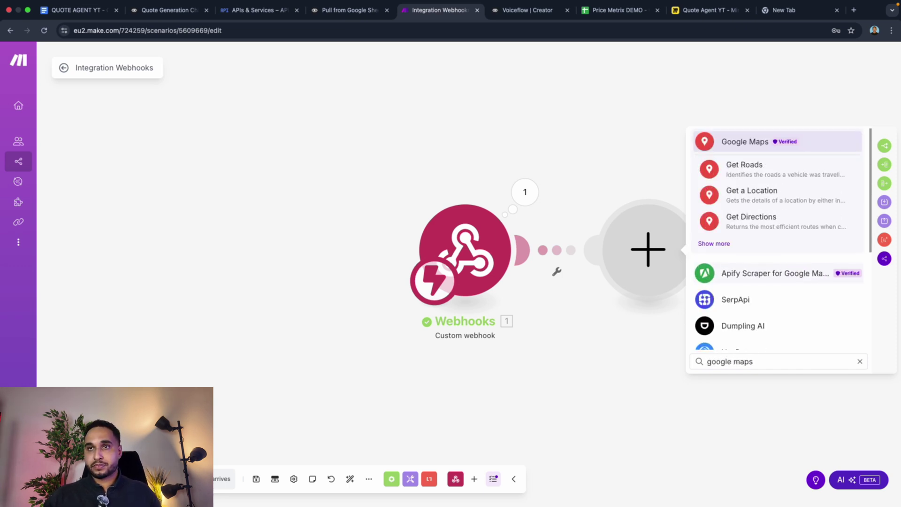
left_click(744, 148)
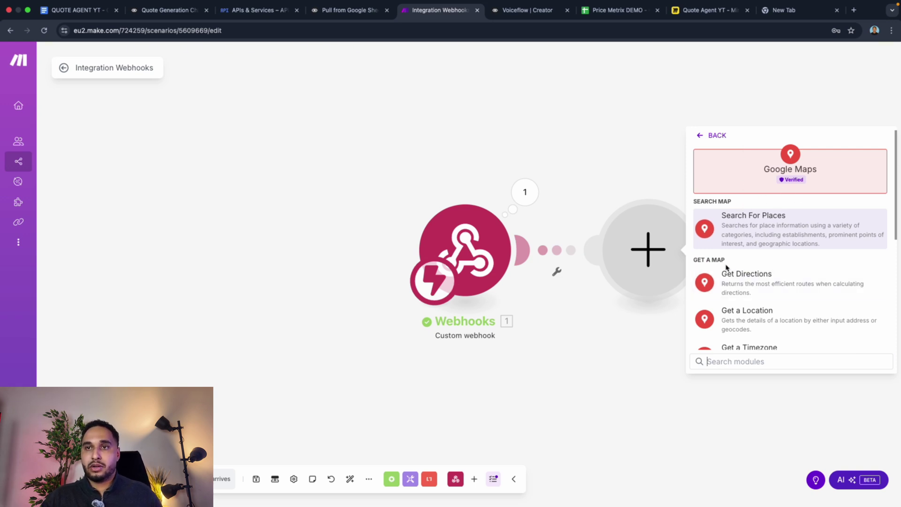
scroll(732, 269, "down", 1)
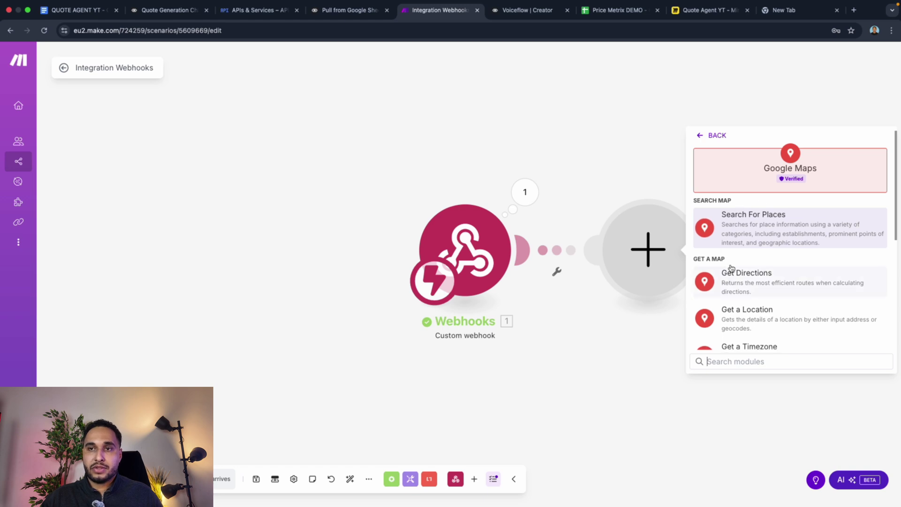
scroll(732, 272, "down", 5)
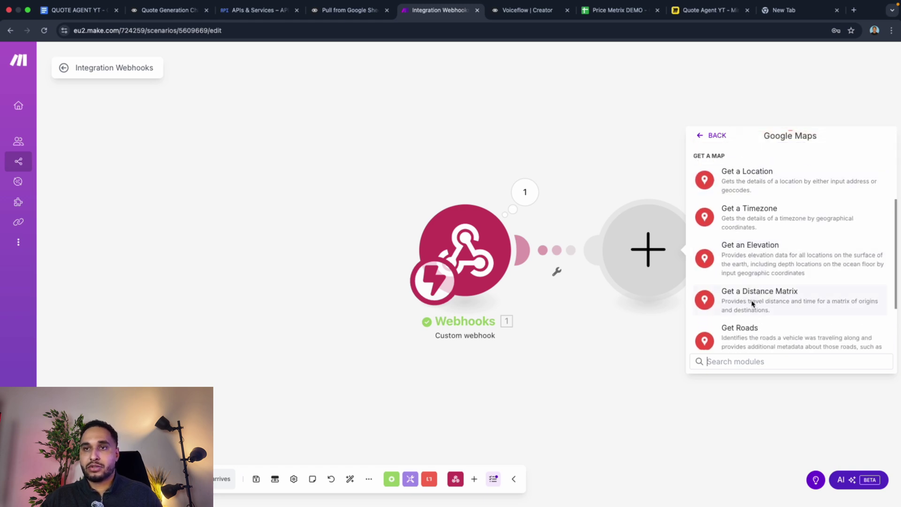
left_click(756, 304)
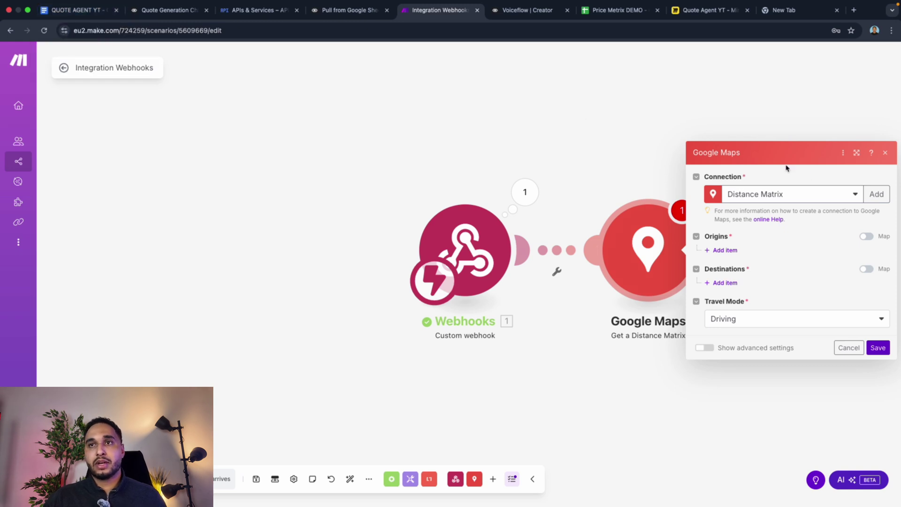
Step: Create a Google Maps connection using an API key
left_click(869, 198)
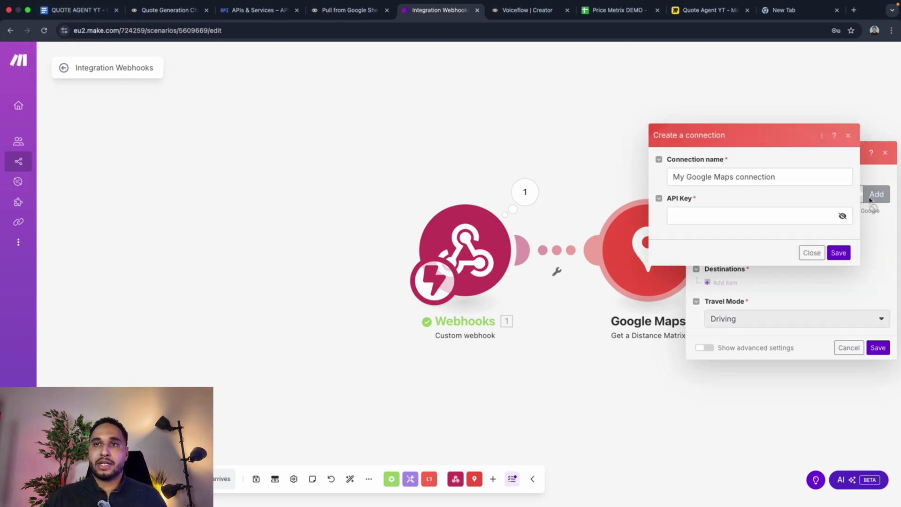
left_click(678, 215)
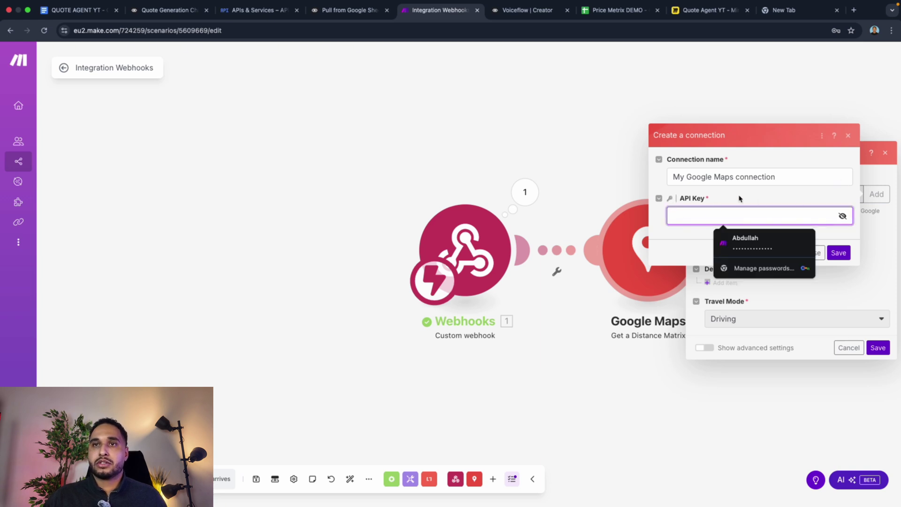
left_click(847, 137)
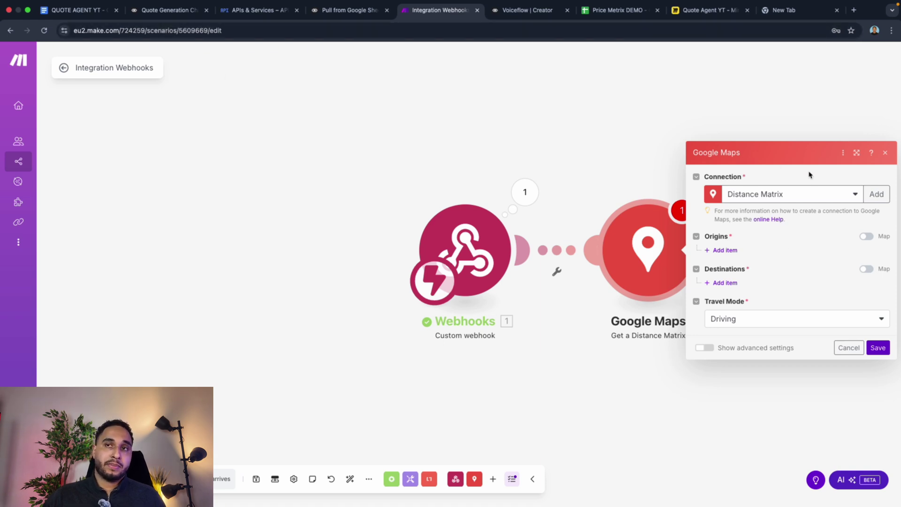
Step: Set origin Amsterdam and map the webhook's Customer adres as destination
left_click(731, 255)
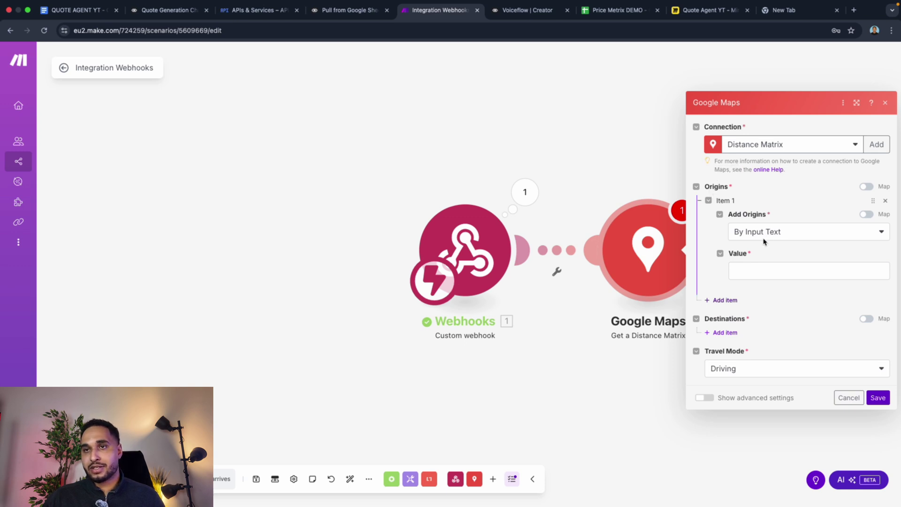
left_click(762, 270)
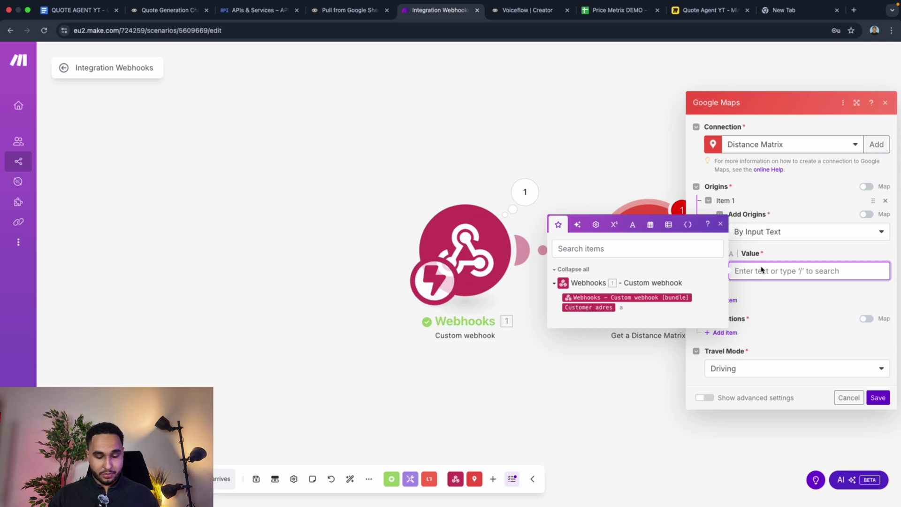
type("Amster")
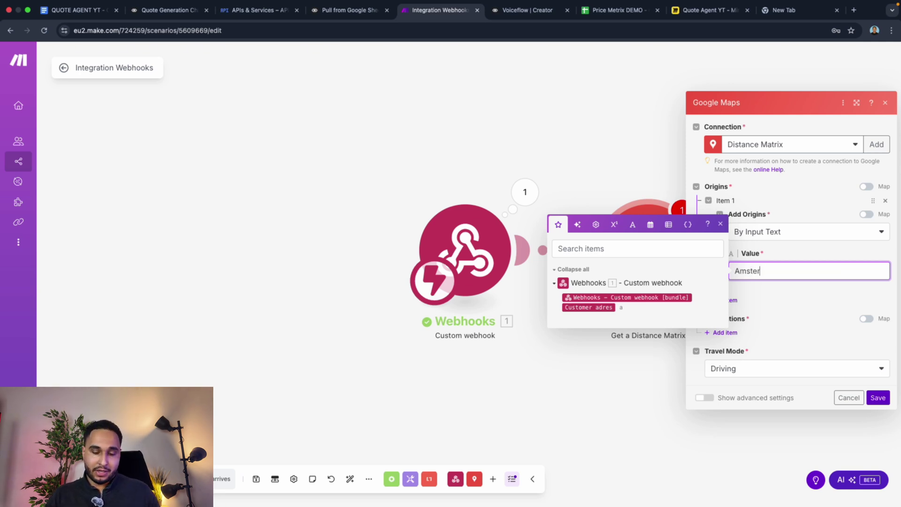
type("dam")
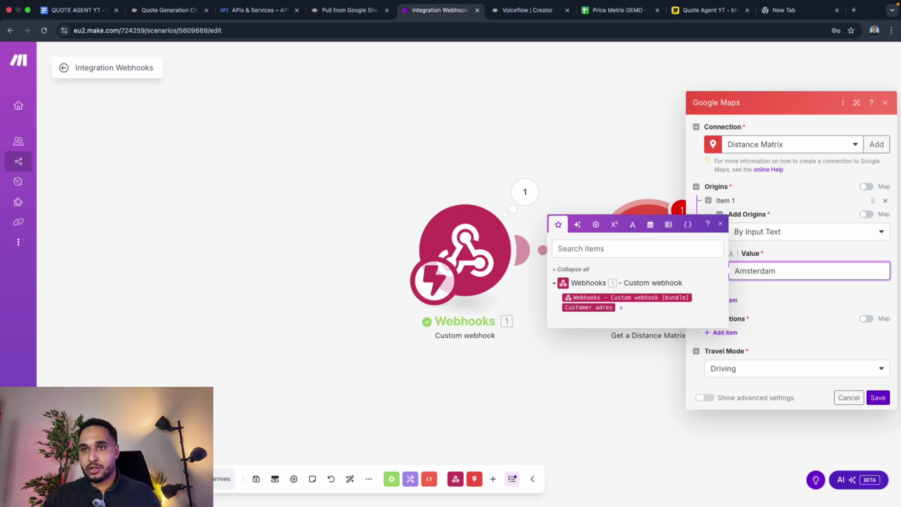
left_click(814, 258)
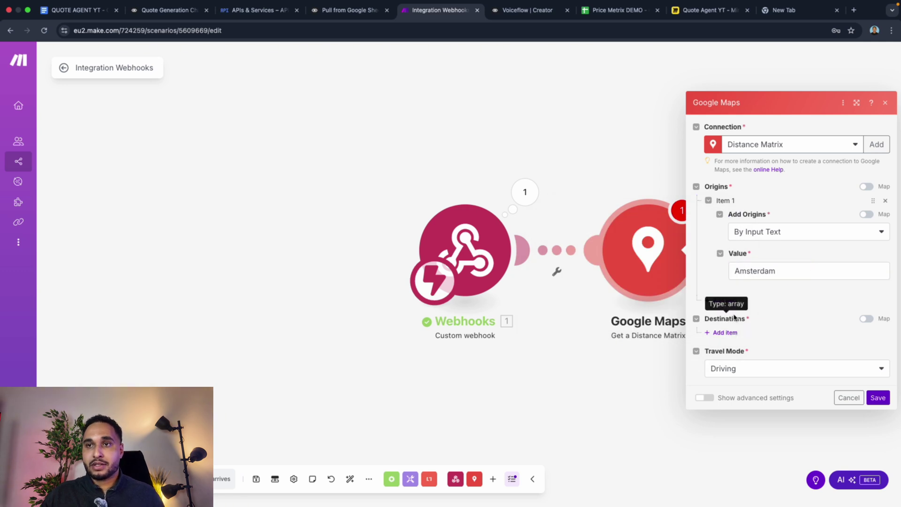
left_click(726, 333)
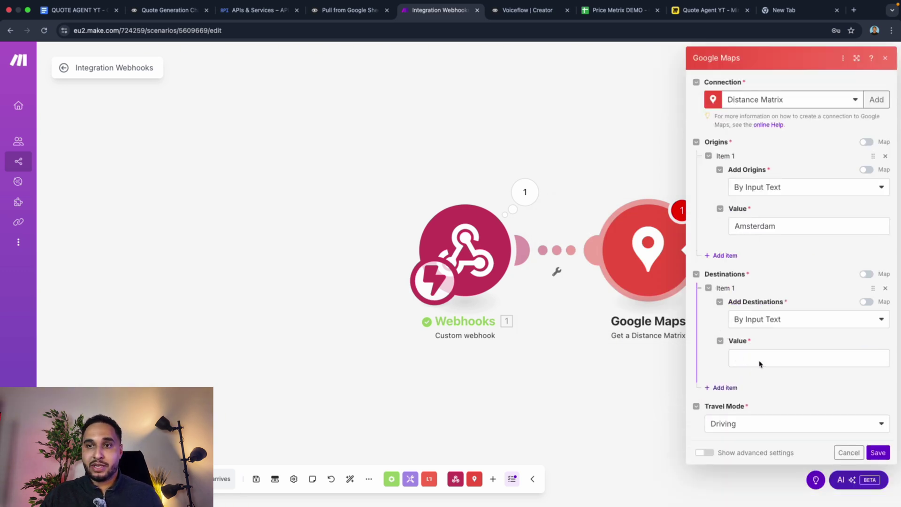
left_click(790, 358)
left_click(620, 395)
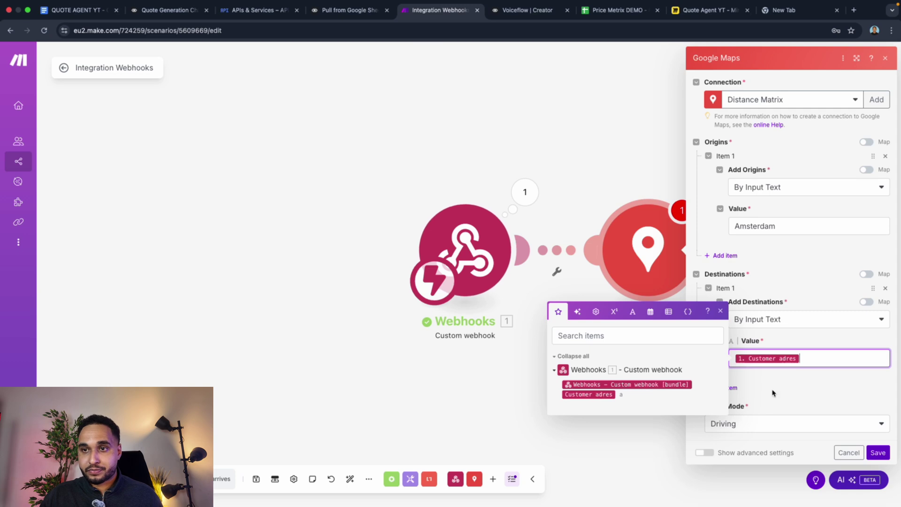
left_click(817, 390)
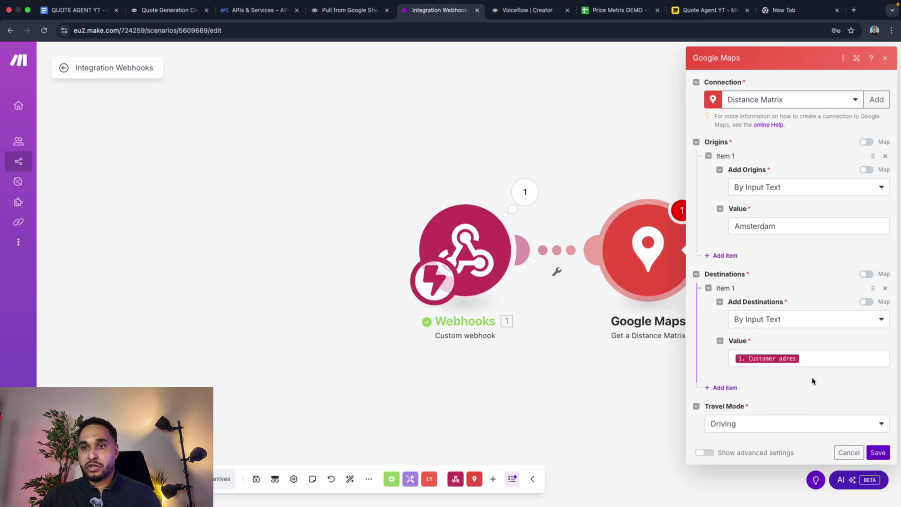
Step: Keep Driving travel mode, set Metric units, and save the distance module
left_click(723, 430)
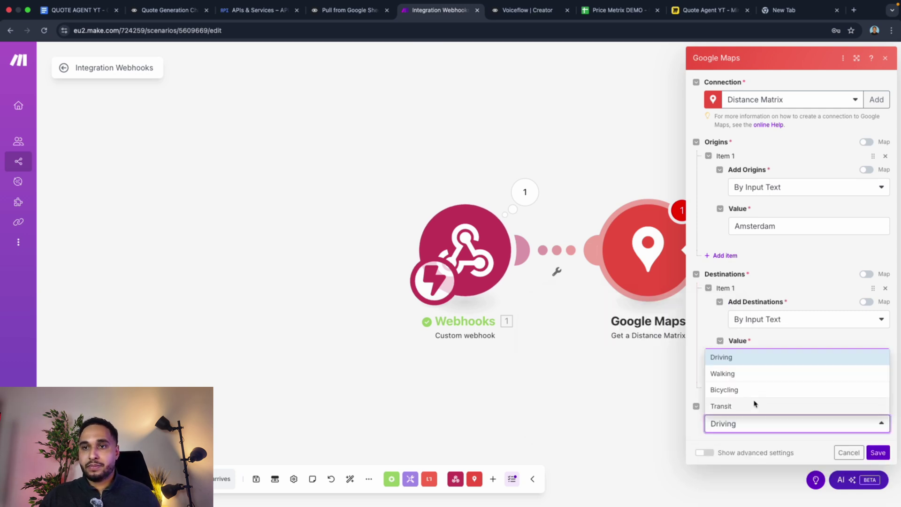
left_click(709, 328)
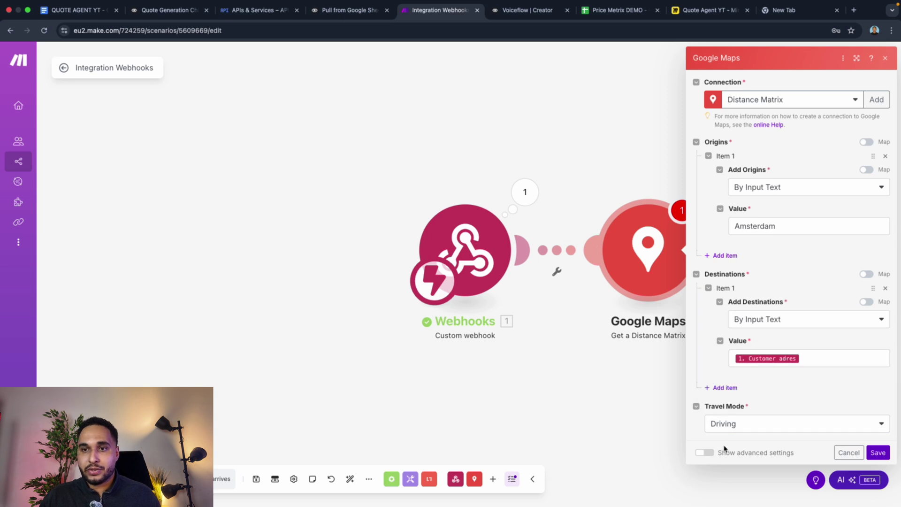
left_click(712, 452)
scroll(722, 435, "down", 3)
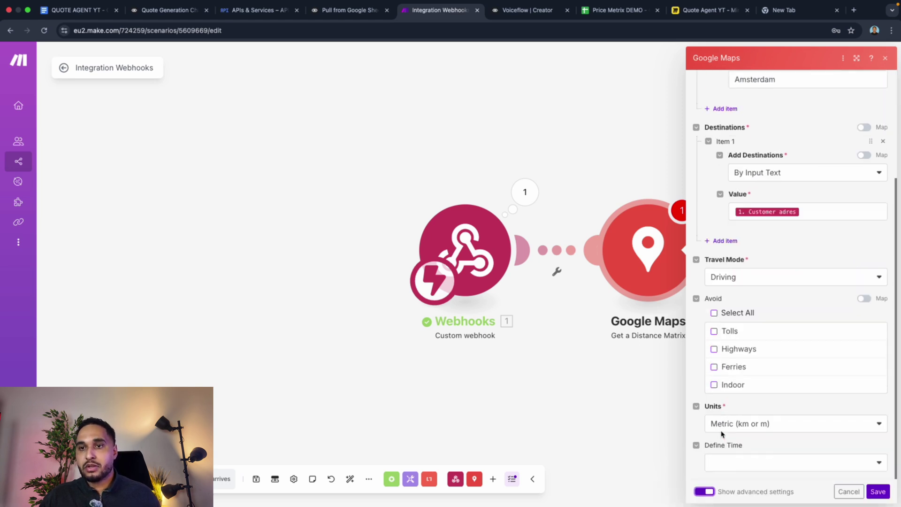
left_click(744, 429)
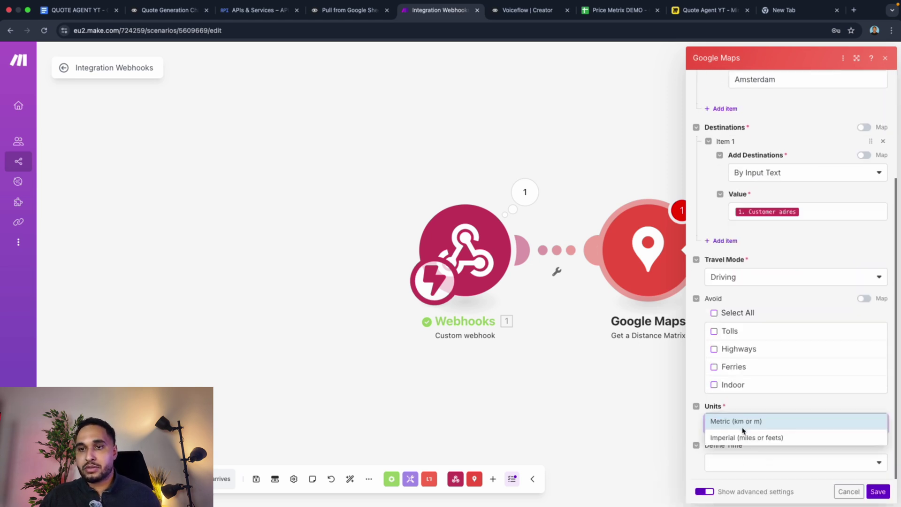
left_click(692, 439)
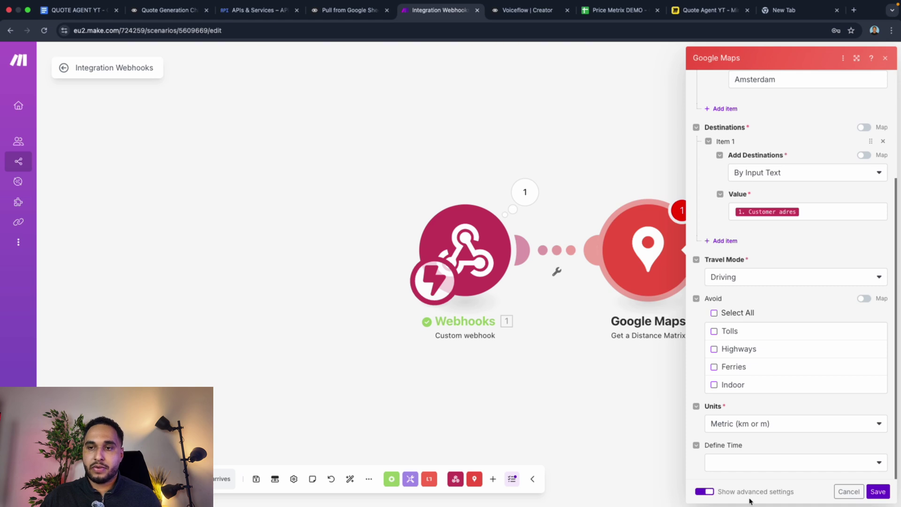
scroll(706, 243, "up", 3)
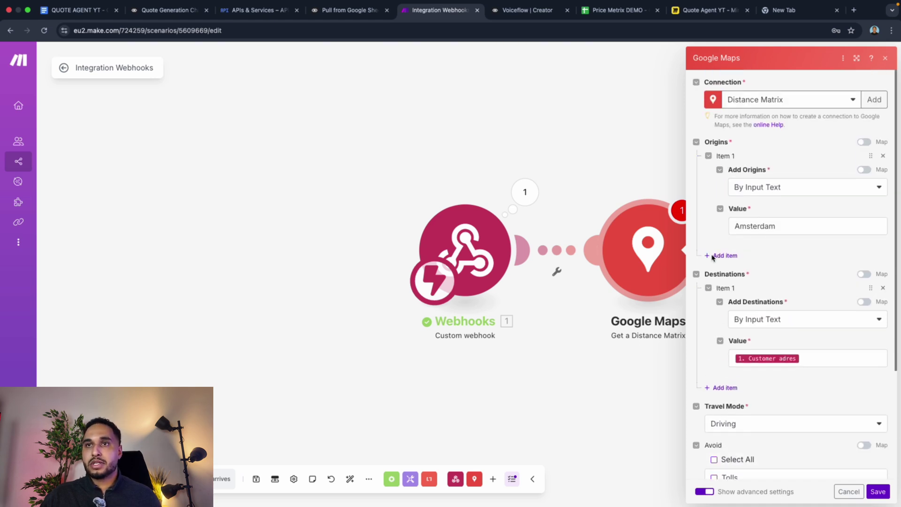
left_click(878, 491)
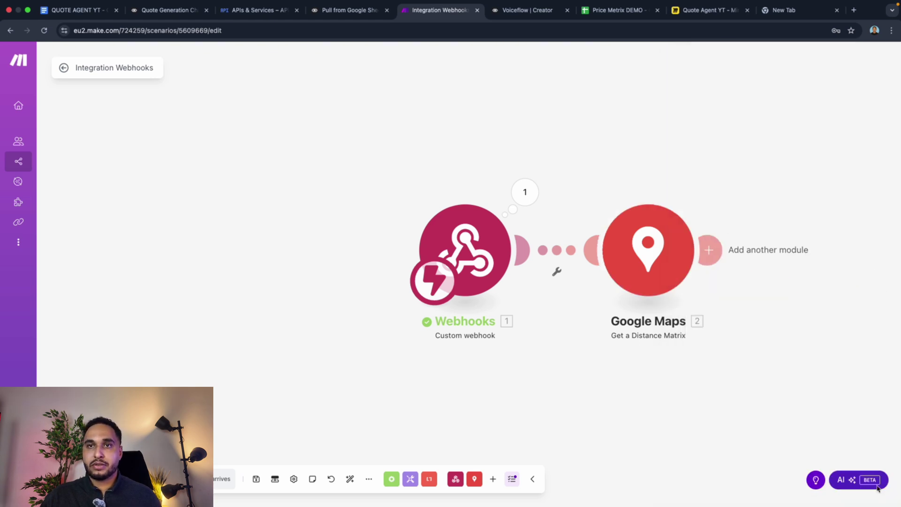
Step: Add a Webhooks 'Webhook response' module with status 200 after Google Maps
left_click(709, 250)
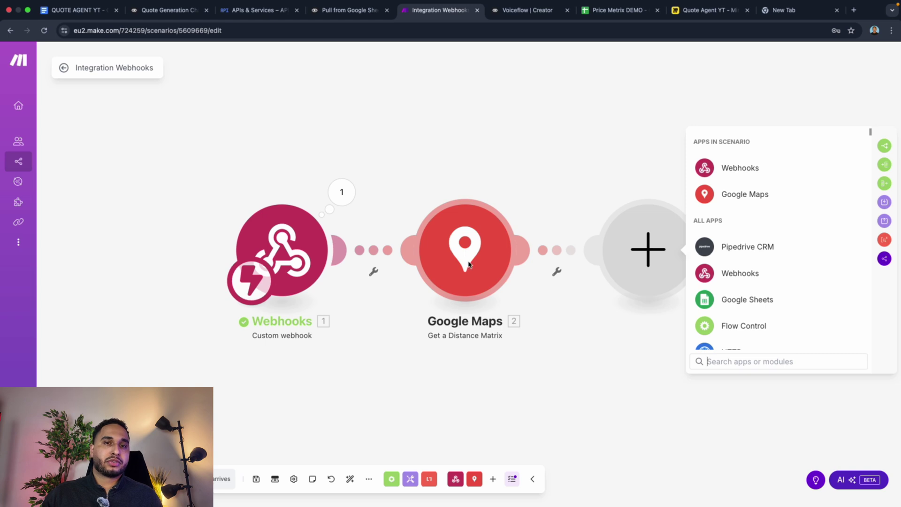
left_click(718, 172)
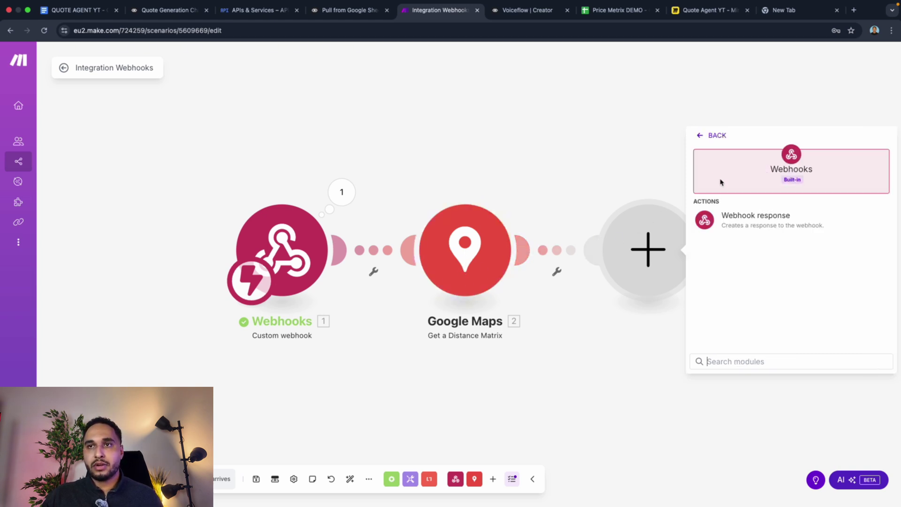
left_click(714, 220)
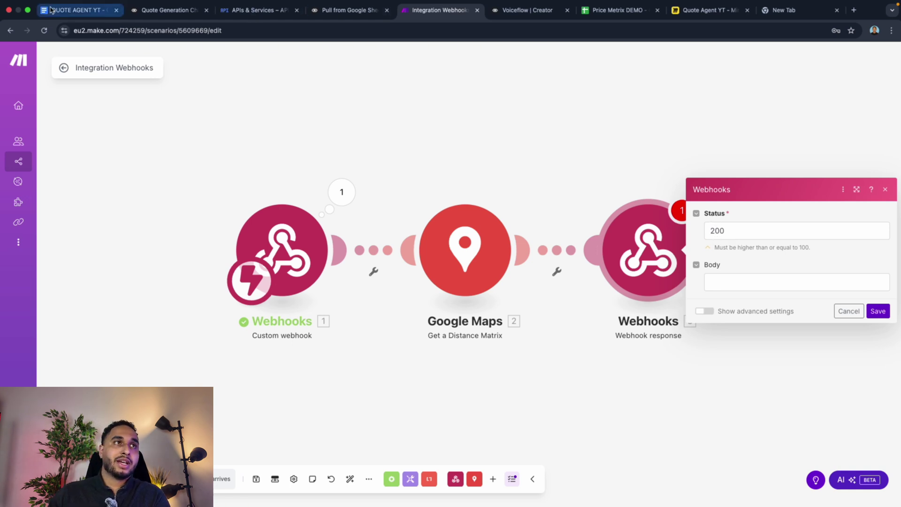
left_click(64, 19)
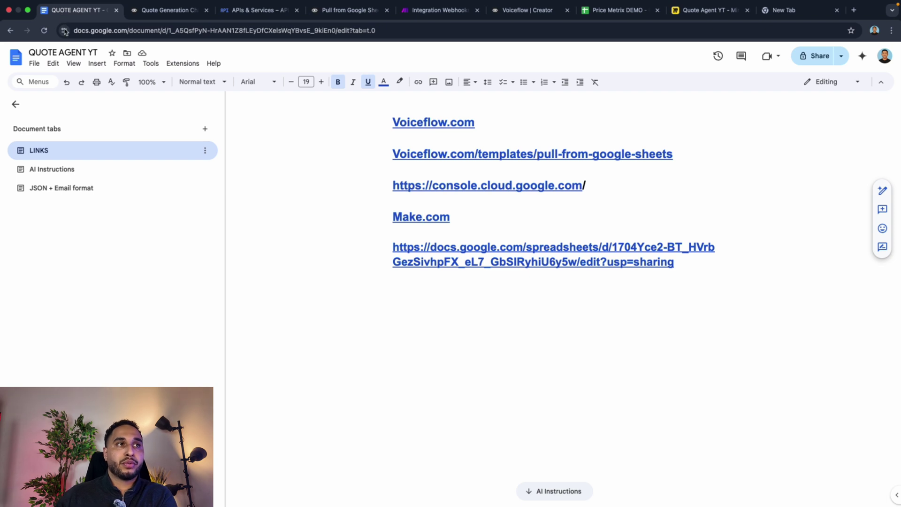
Step: Copy the distance and duration JSON template from the doc's JSON + Email format tab
left_click(61, 189)
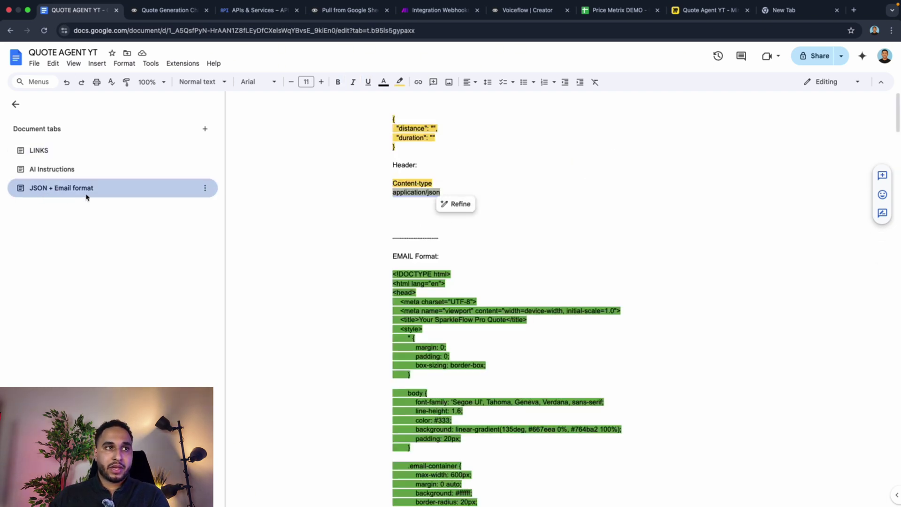
left_click(393, 121)
left_click_drag(395, 123, 394, 149)
key("super+c")
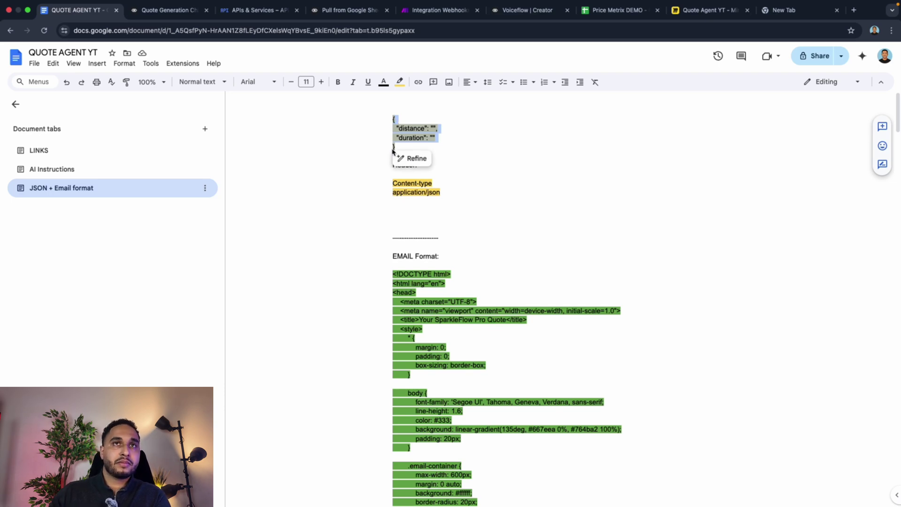
left_click(439, 10)
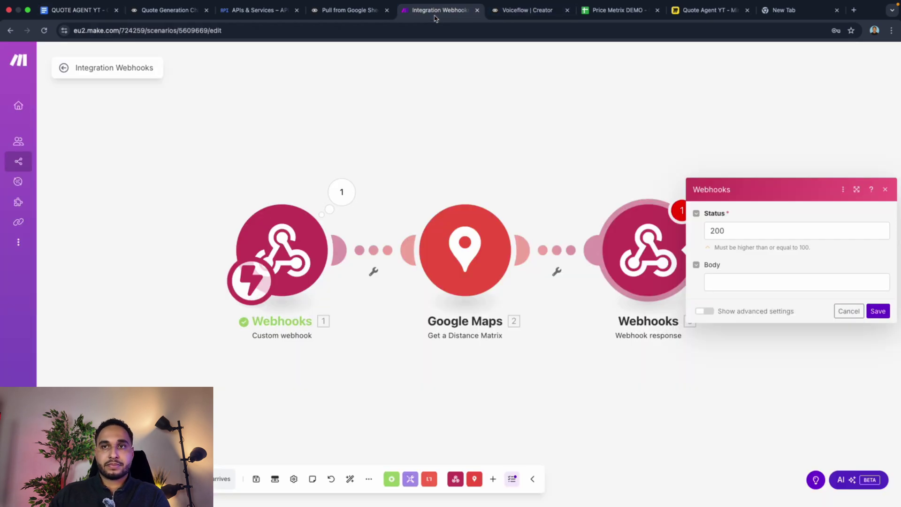
Step: Paste the JSON body, map Elements[] Distance.Text and Duration.Text into it, and save
left_click(733, 284)
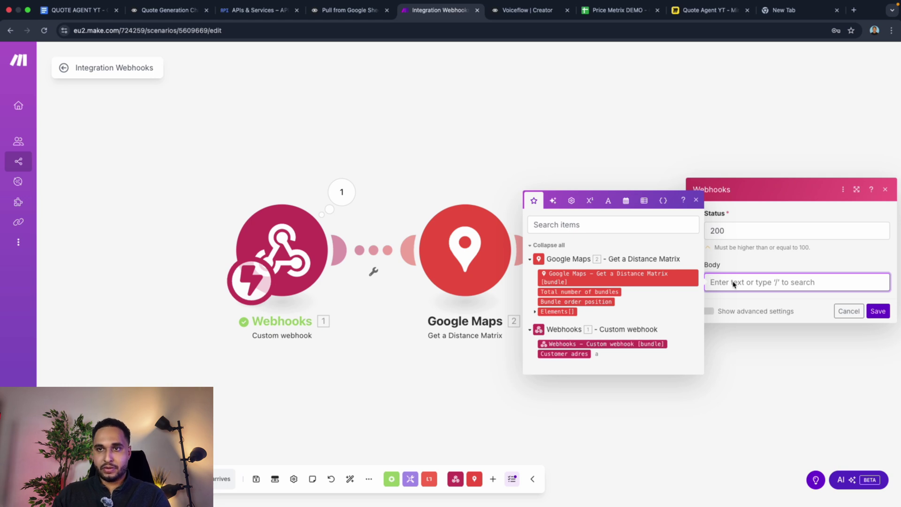
key("super+v")
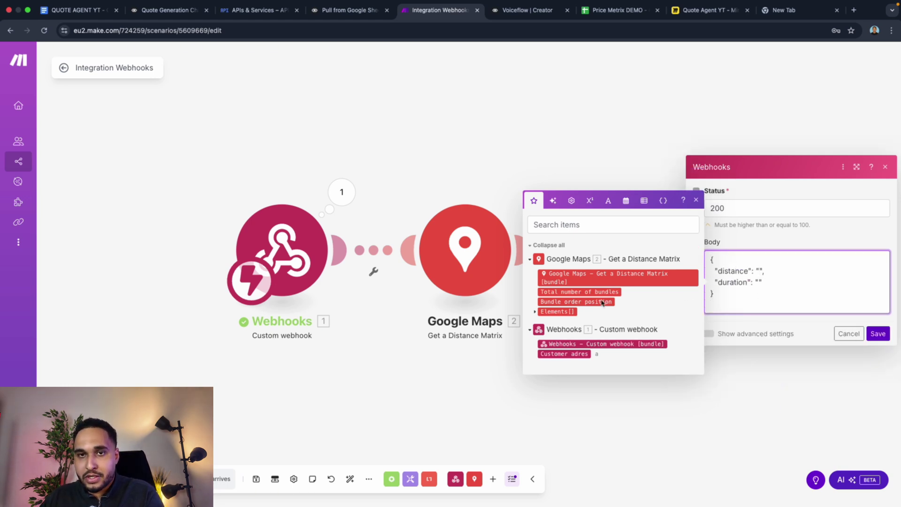
left_click(547, 313)
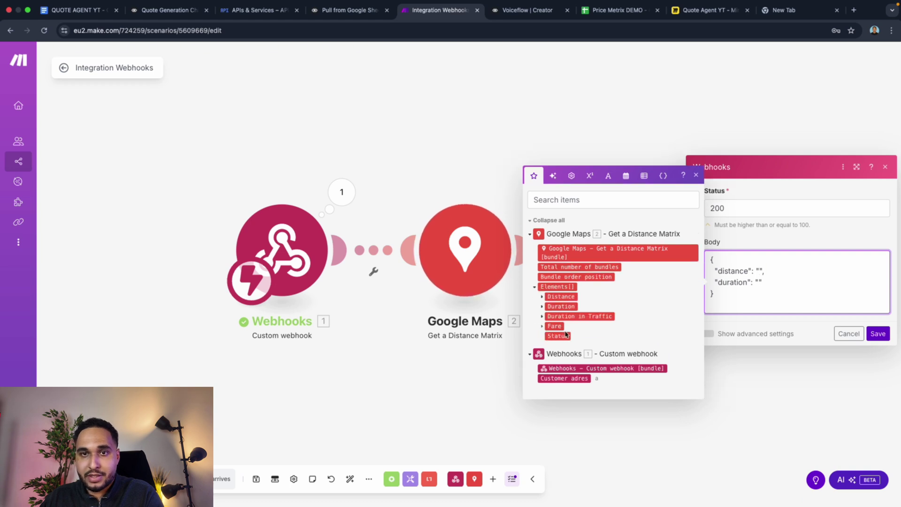
left_click(543, 297)
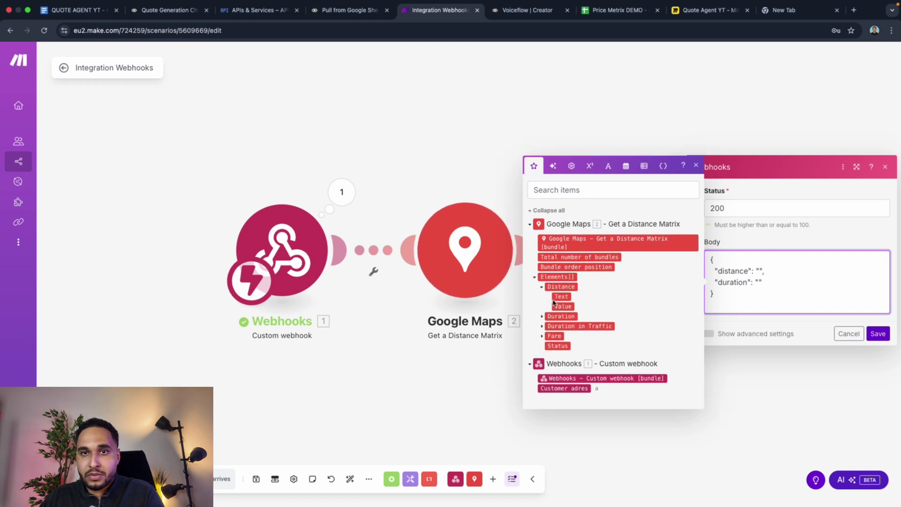
left_click(562, 297)
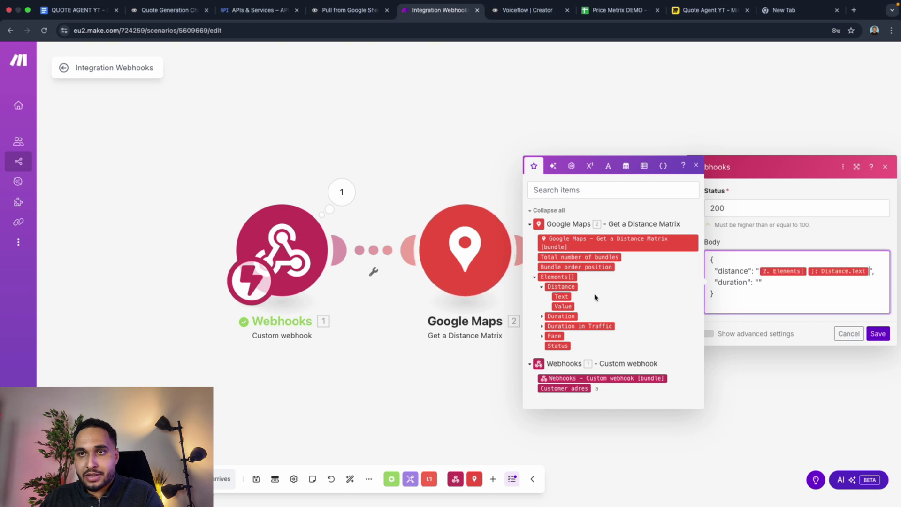
left_click(546, 317)
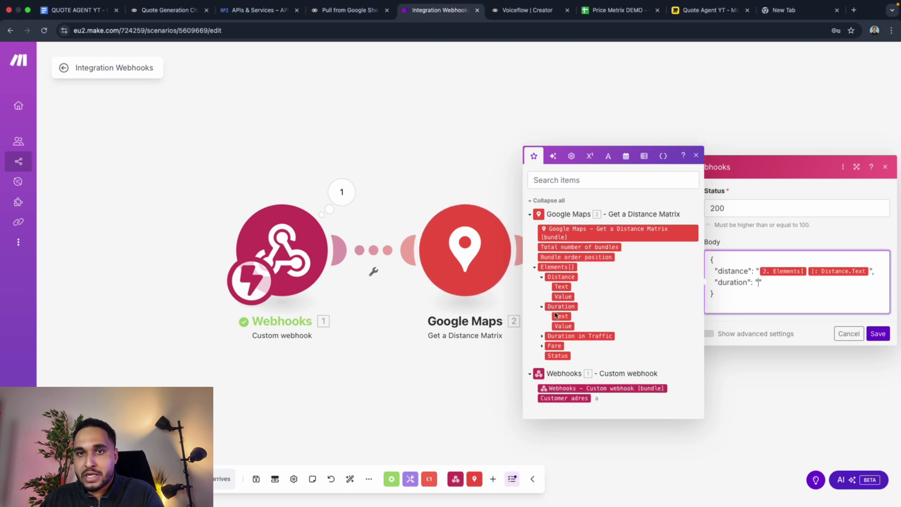
left_click(561, 316)
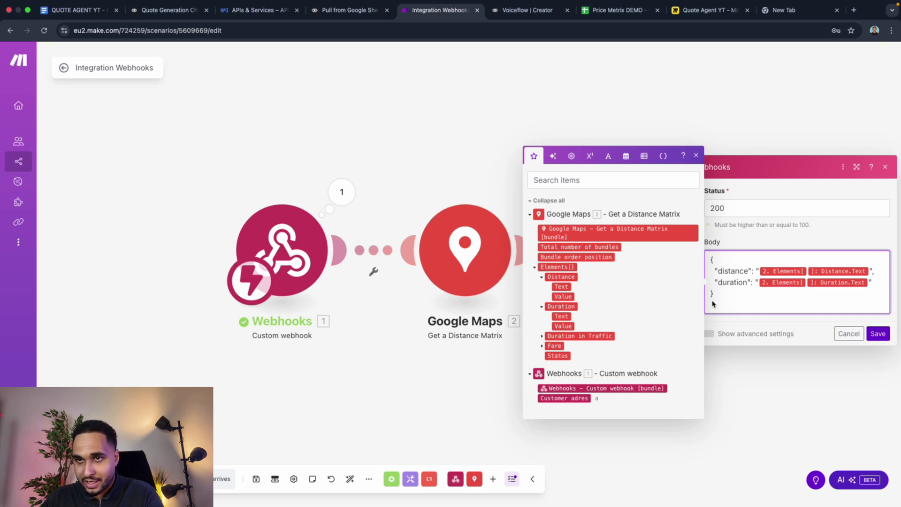
left_click(714, 308)
key("BackSpace")
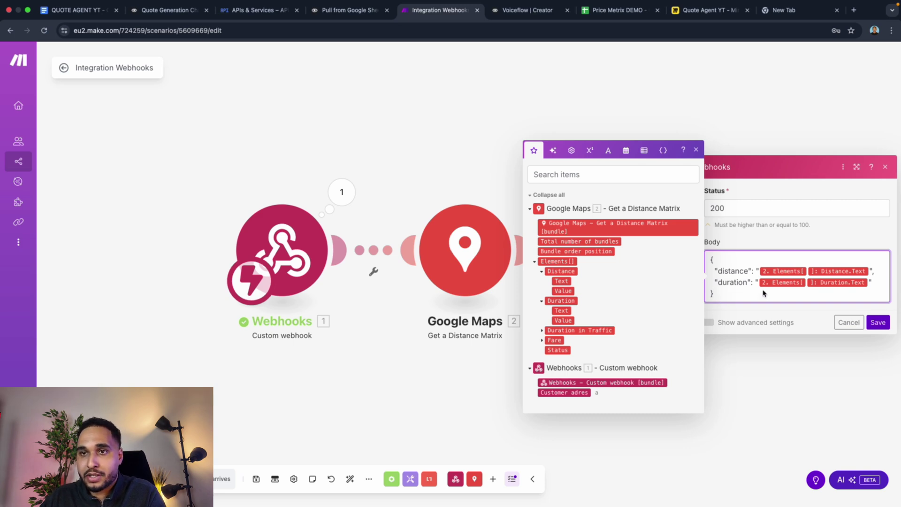
left_click(876, 323)
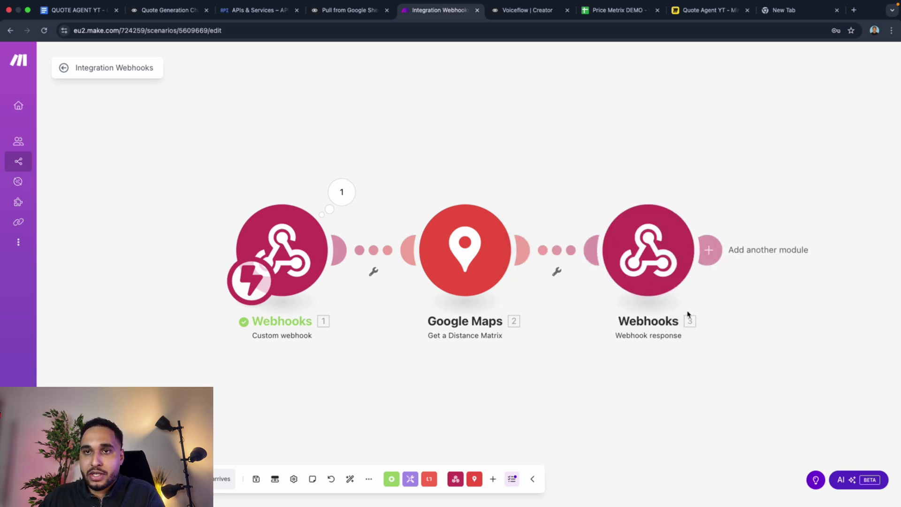
Step: Add a custom response header with key Content-type copied from the notes doc
left_click(635, 267)
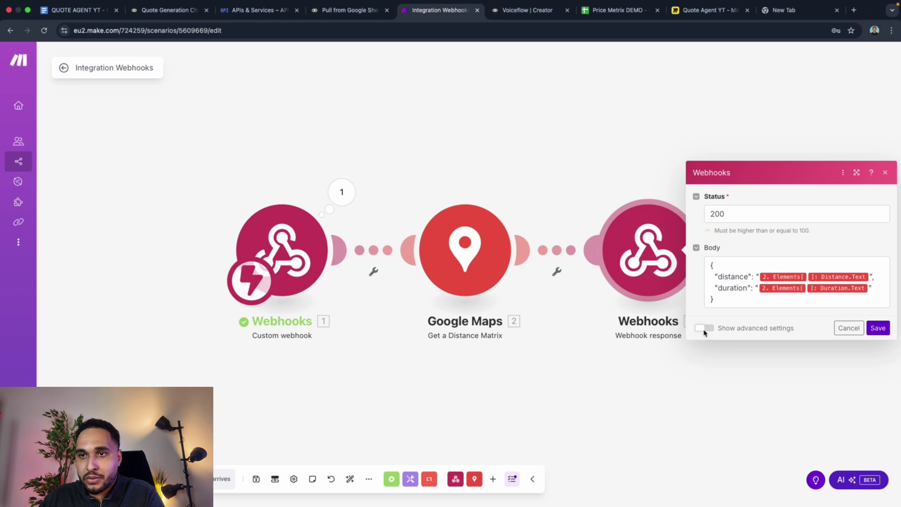
left_click(704, 328)
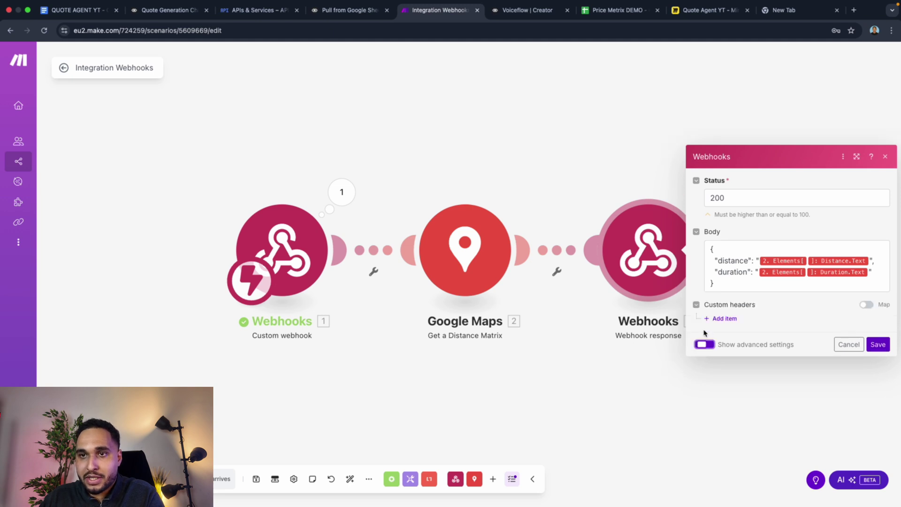
left_click(725, 317)
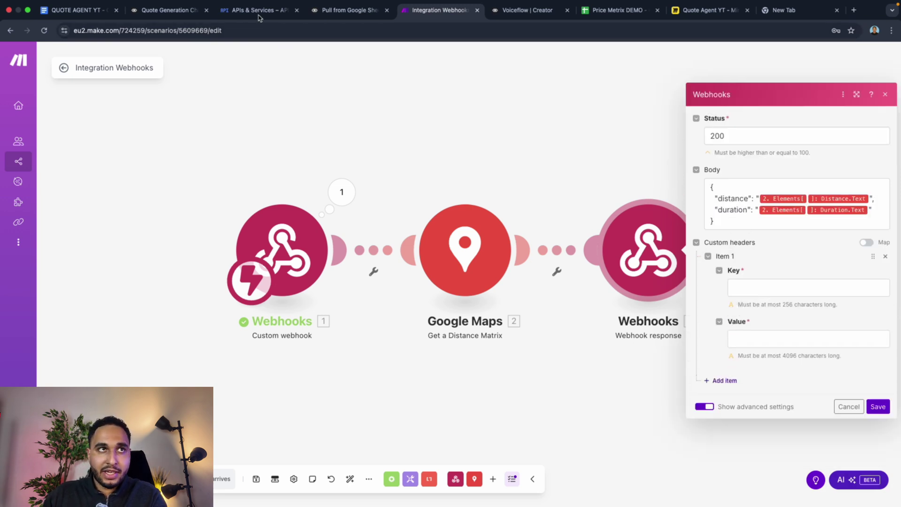
left_click(82, 10)
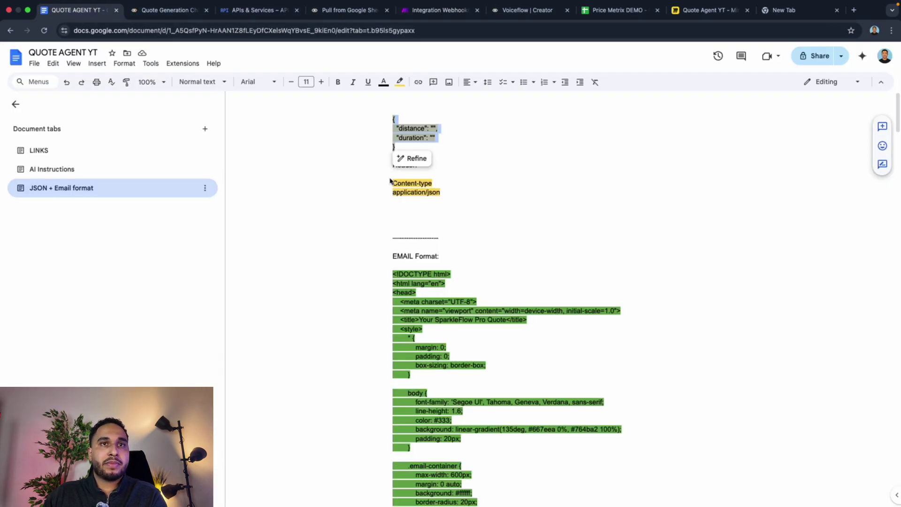
double_click(417, 184)
triple_click(414, 184)
double_click(414, 184)
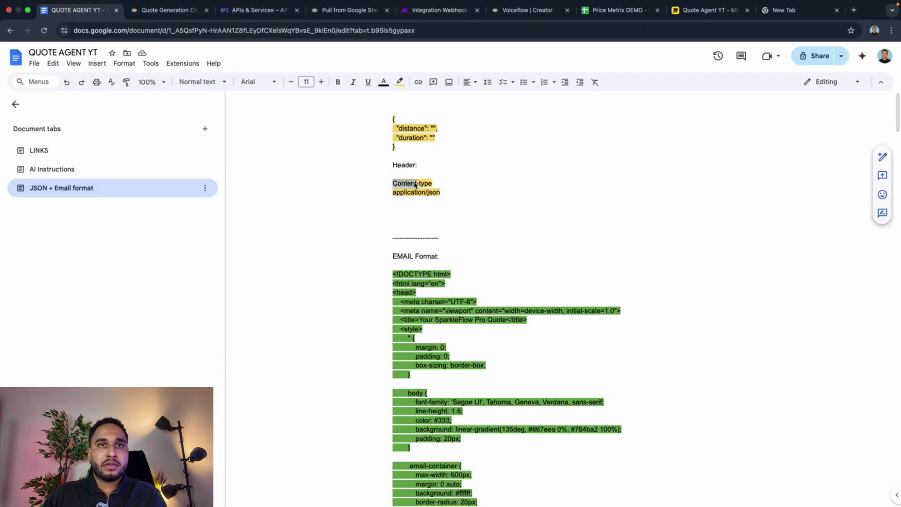
left_click_drag(430, 186, 392, 182)
key("super+c")
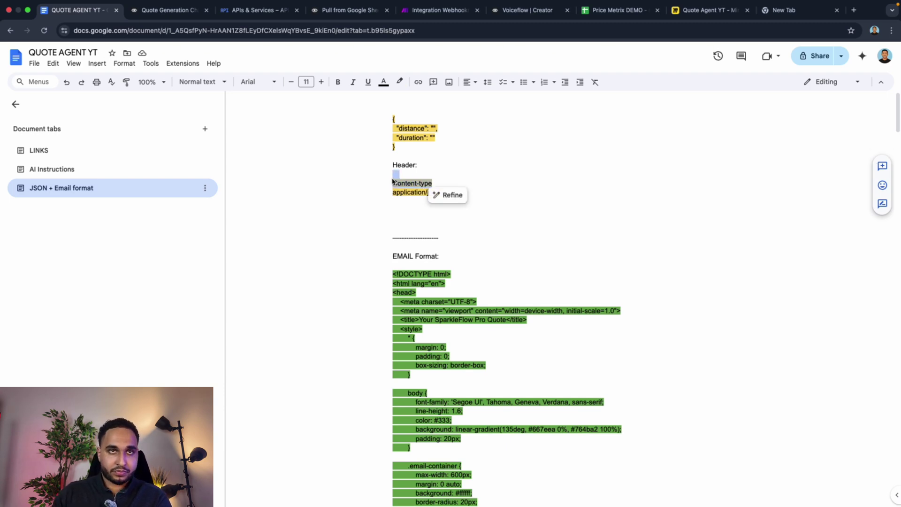
left_click(439, 10)
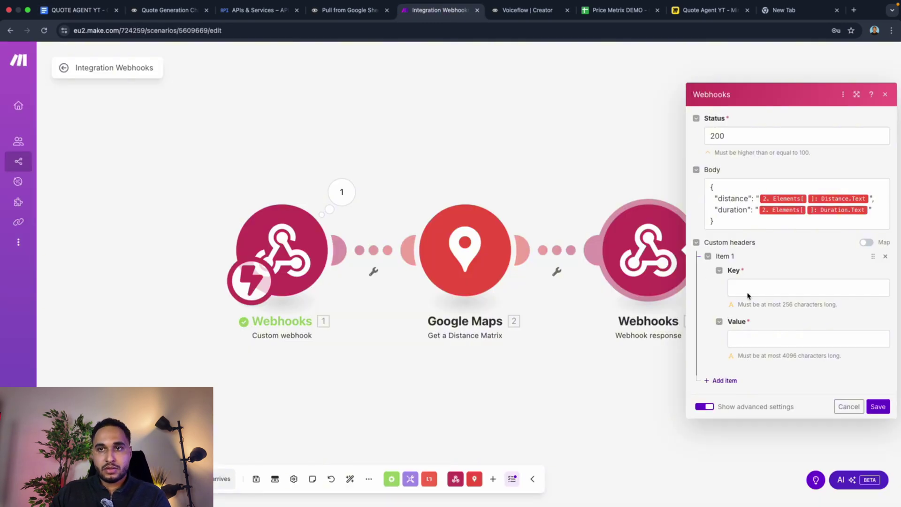
left_click(748, 293)
key("super+v")
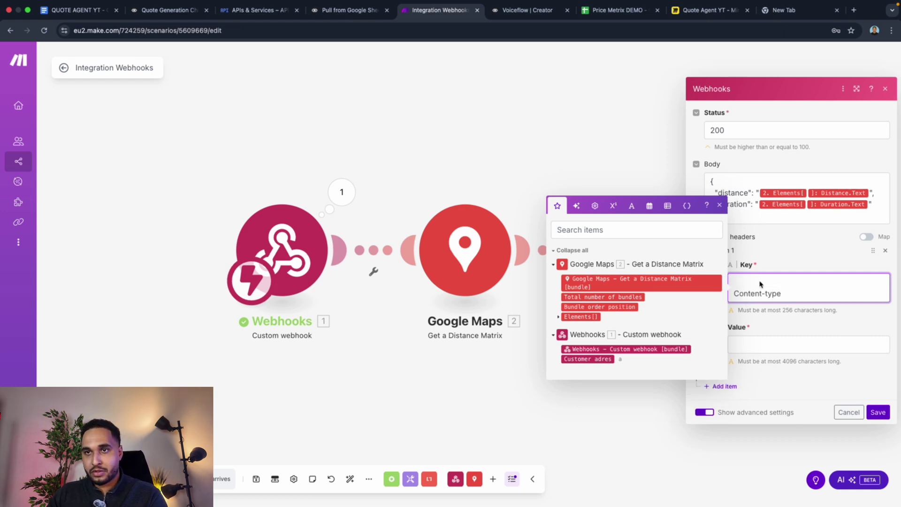
left_click(734, 294)
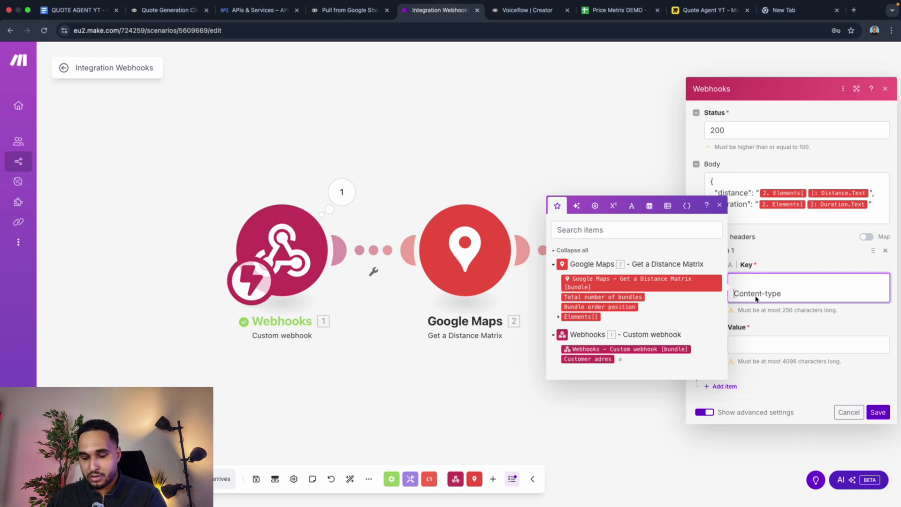
key("BackSpace")
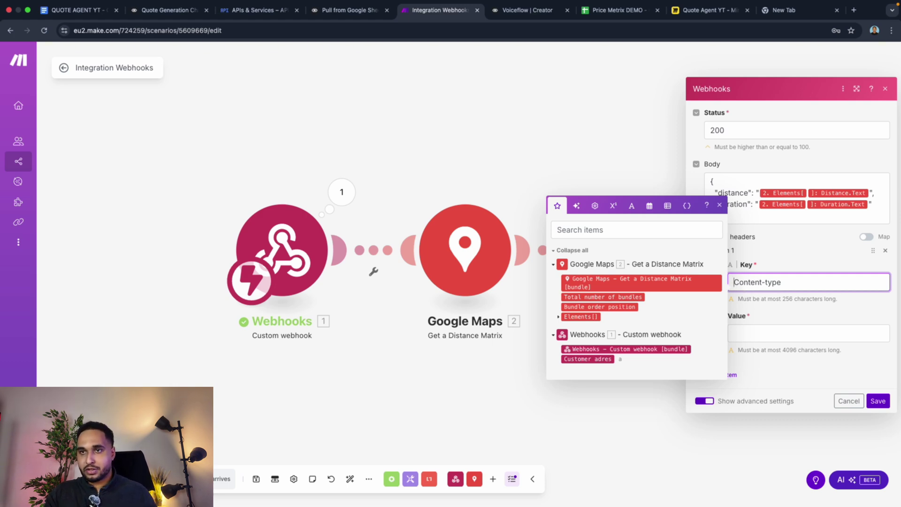
left_click(781, 284)
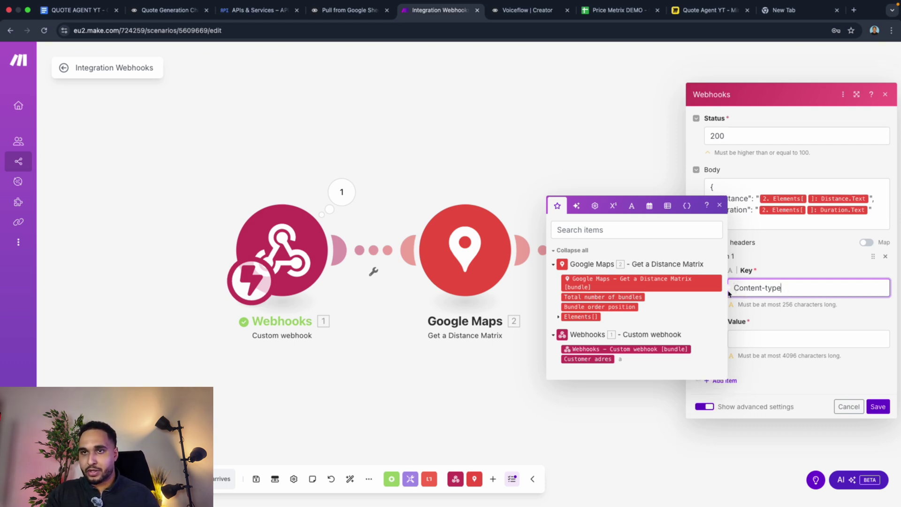
left_click(761, 333)
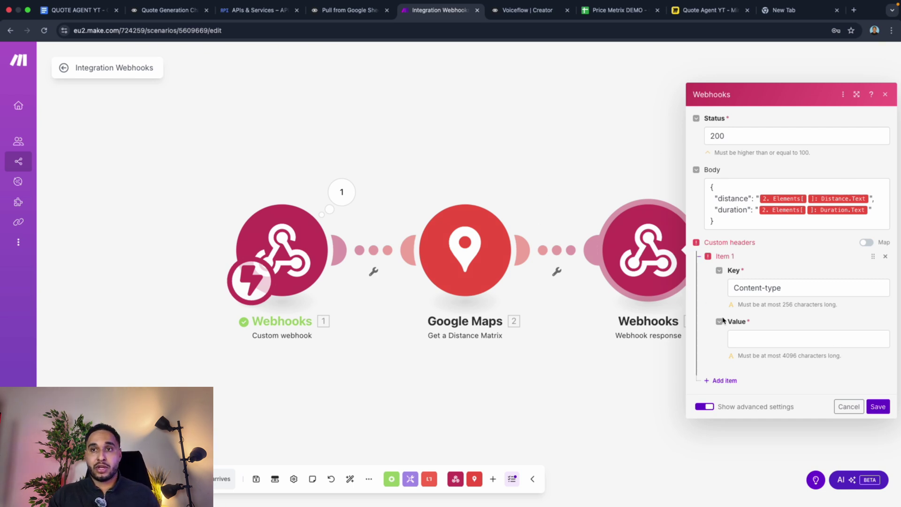
left_click(734, 288)
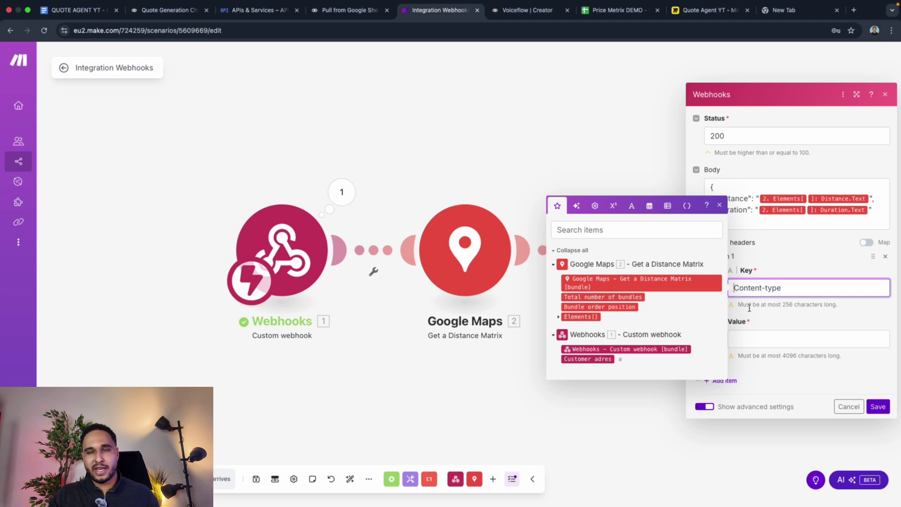
Step: Set the header value to application/json, save module and scenario, and return to overview
left_click(176, 13)
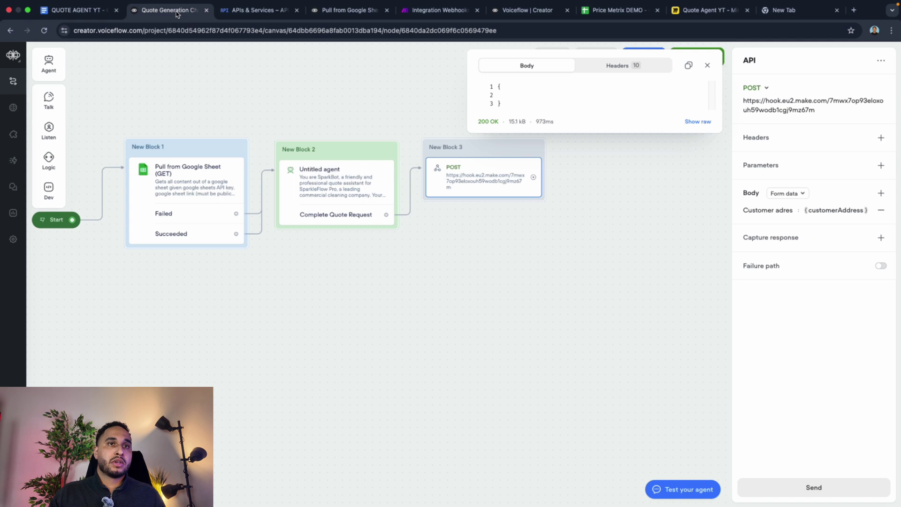
left_click(443, 11)
left_click(78, 10)
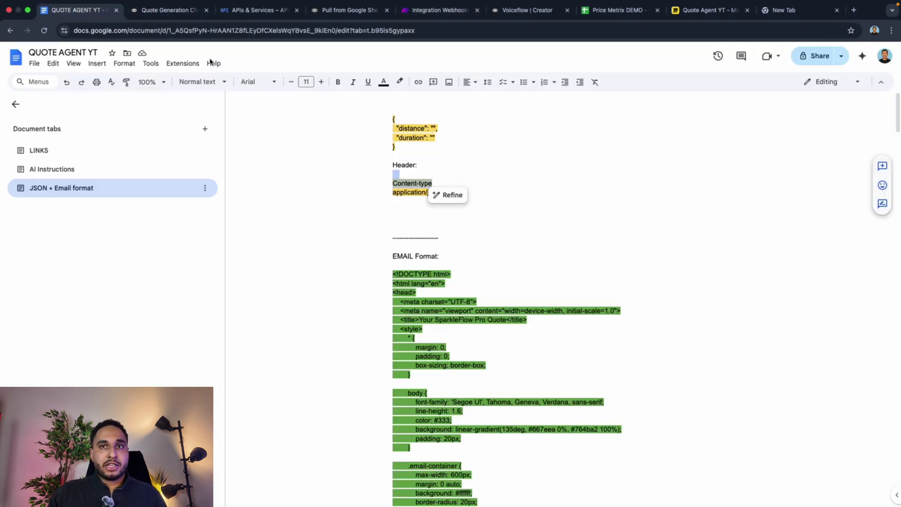
triple_click(410, 196)
double_click(400, 195)
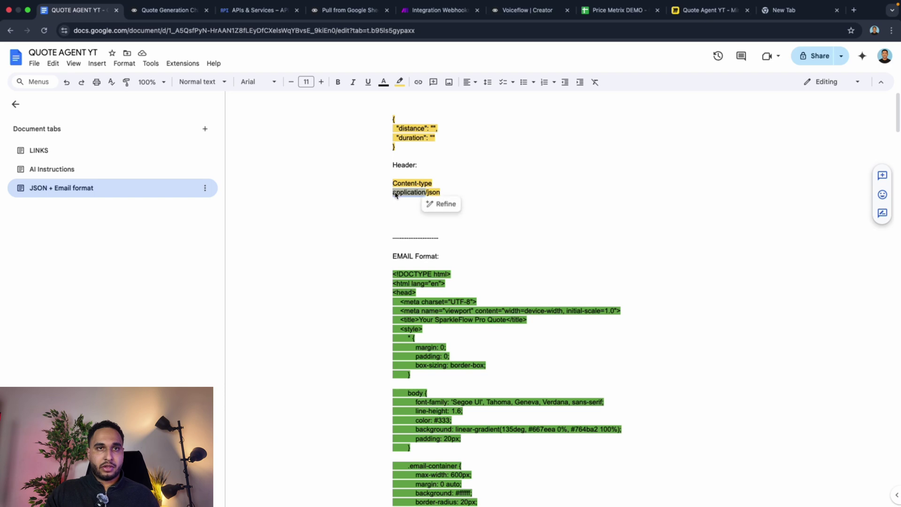
double_click(397, 194)
left_click_drag(397, 195, 455, 198)
key("super+c")
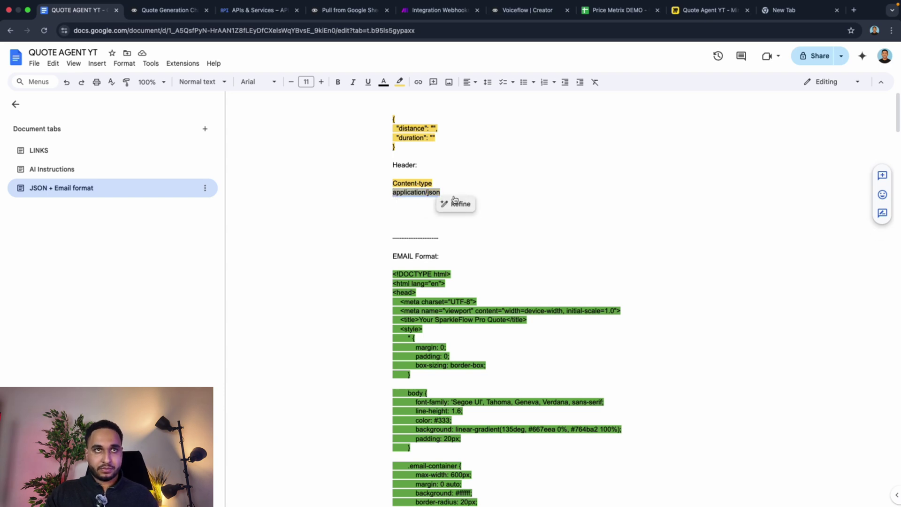
left_click(428, 14)
left_click(756, 339)
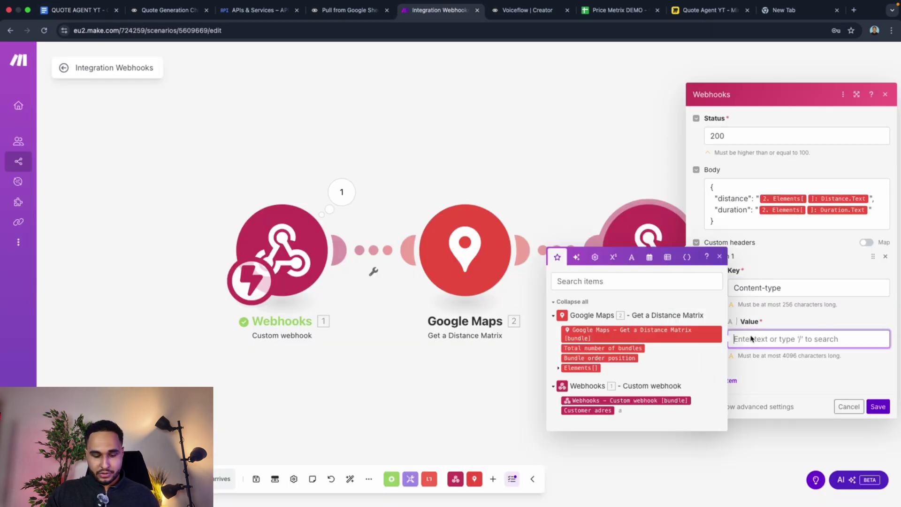
key("super+v")
left_click(878, 406)
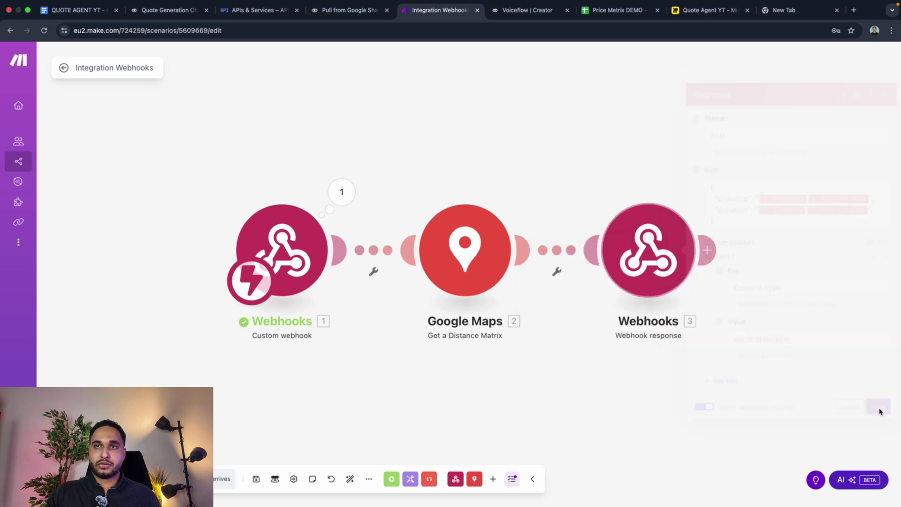
left_click(256, 480)
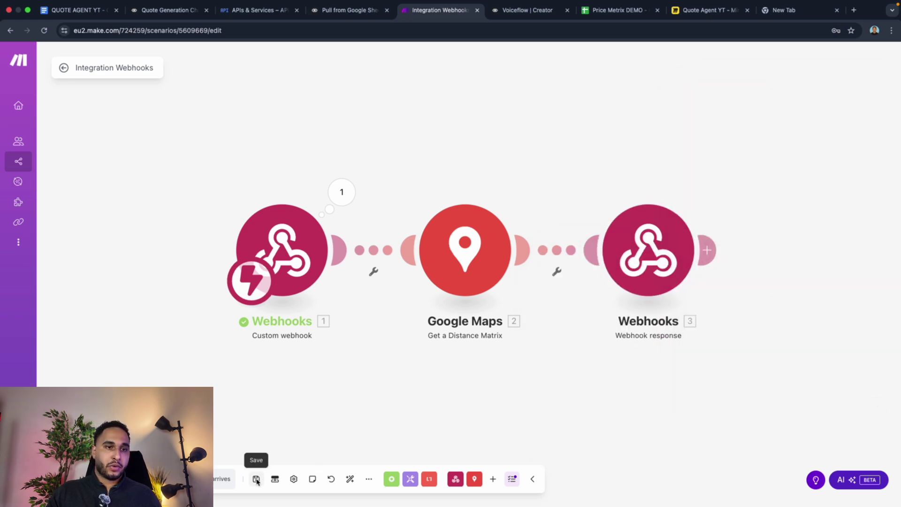
left_click(63, 68)
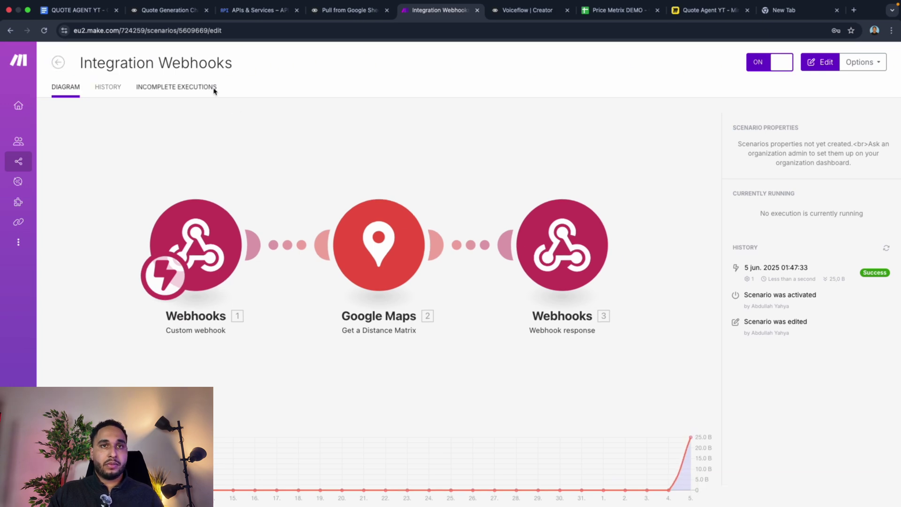
Step: Send a test POST to the Make webhook with customerAddress set to Breda
left_click(328, 9)
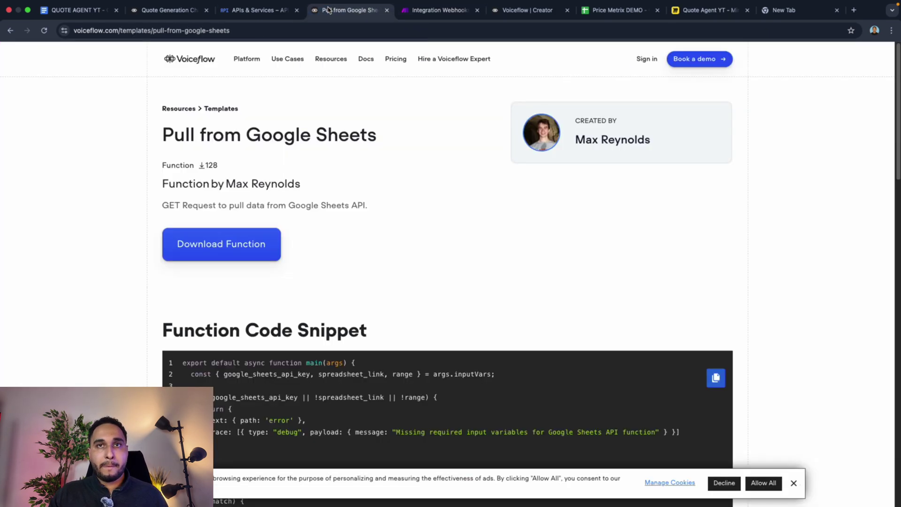
left_click(193, 10)
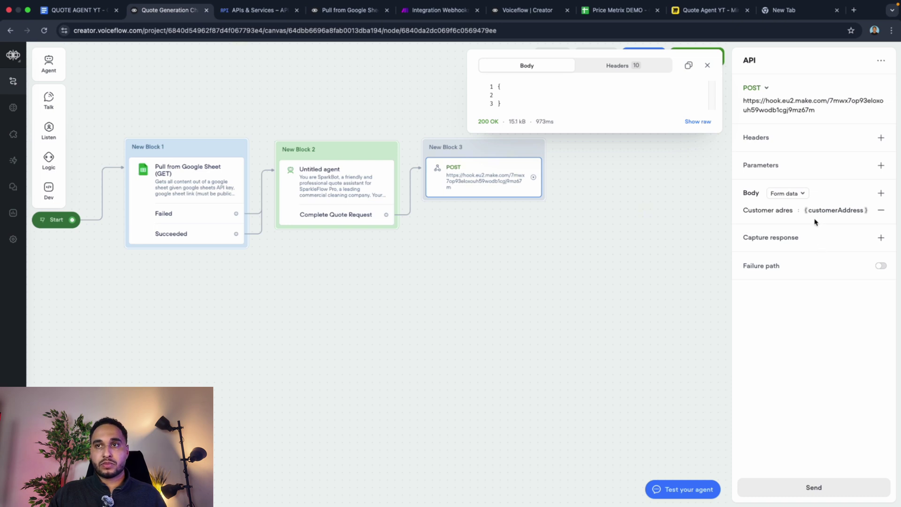
left_click(835, 213)
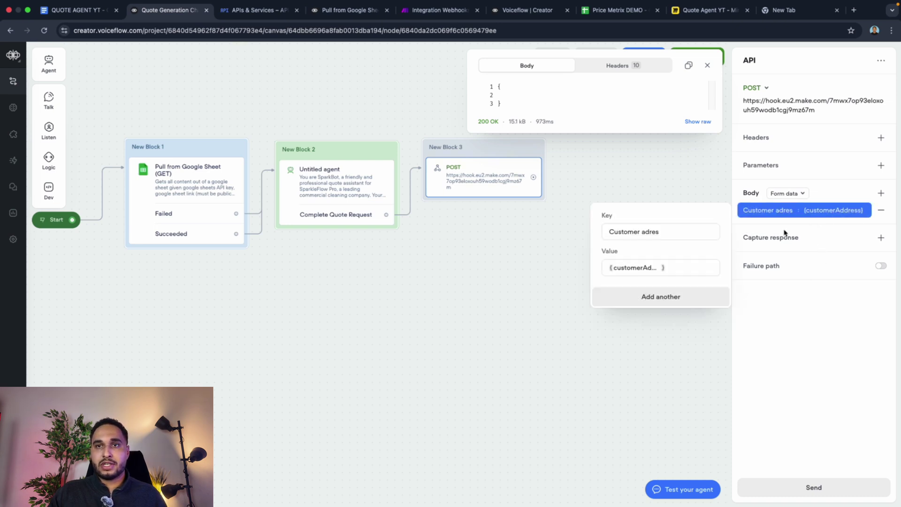
left_click(819, 404)
left_click(815, 487)
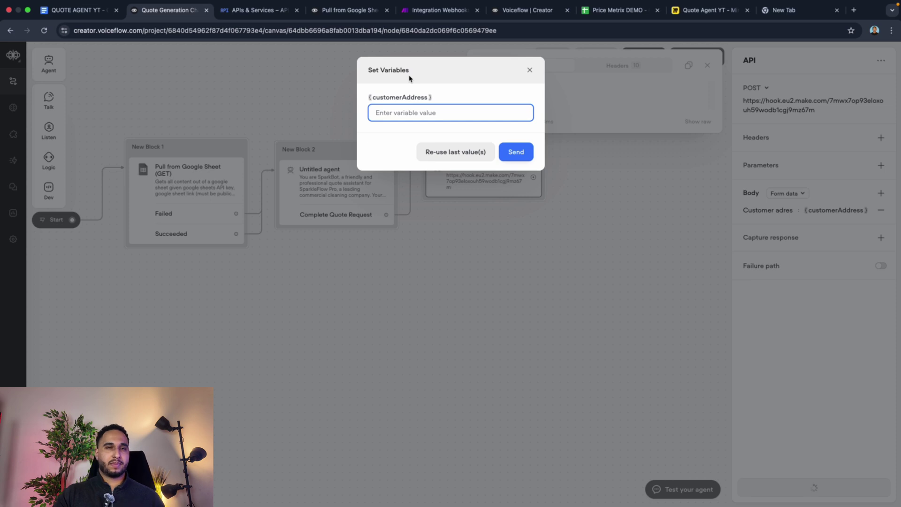
type("B")
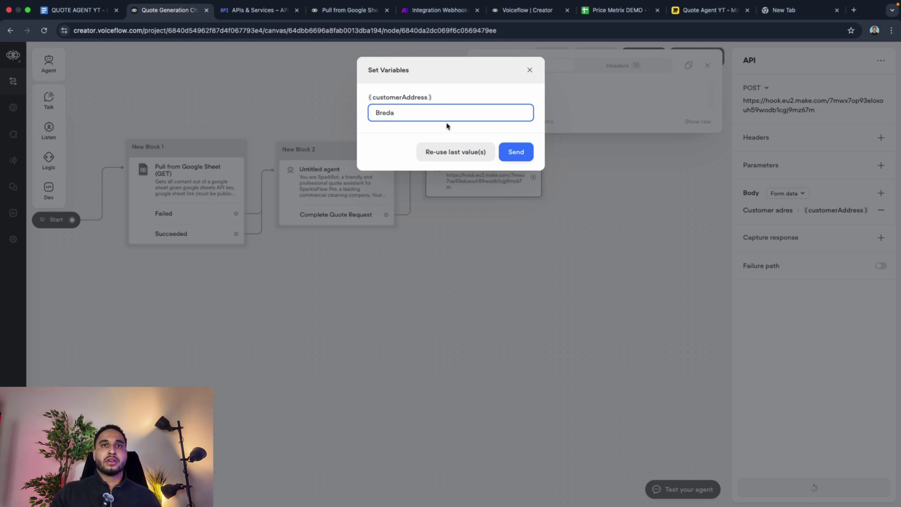
left_click(439, 9)
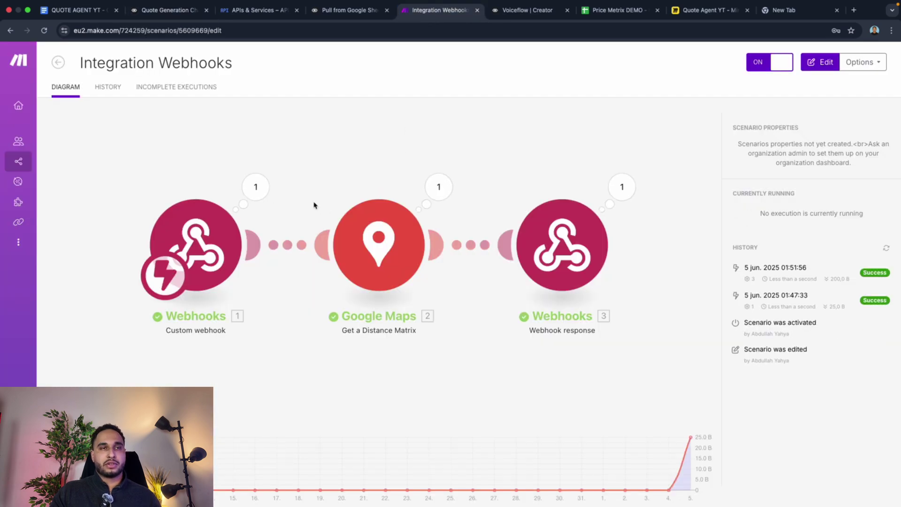
Step: Open the latest run's log and check the Google Maps input: origin Amsterdam, destination Breda
left_click(825, 272)
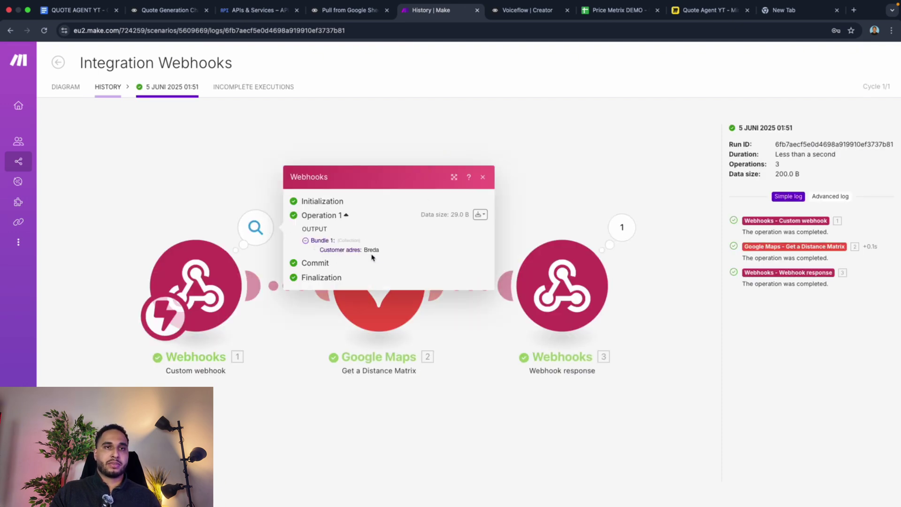
left_click(248, 186)
left_click(440, 231)
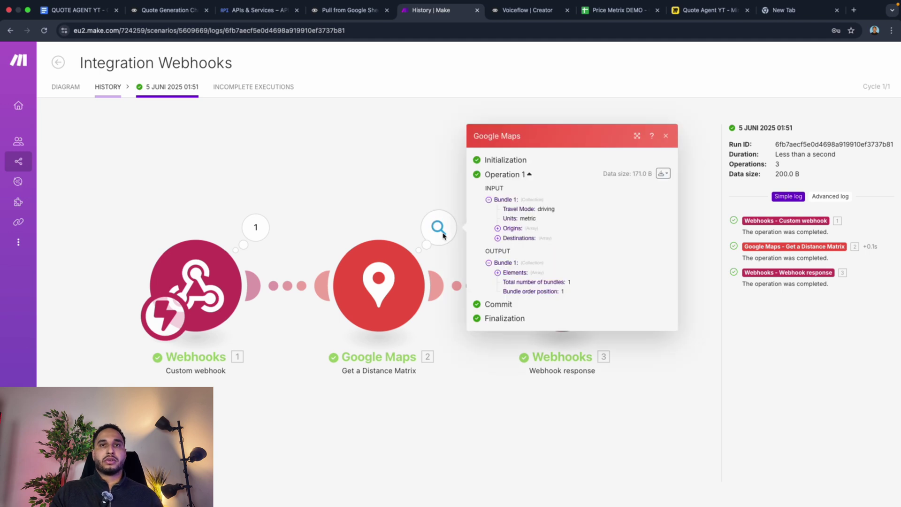
left_click(512, 228)
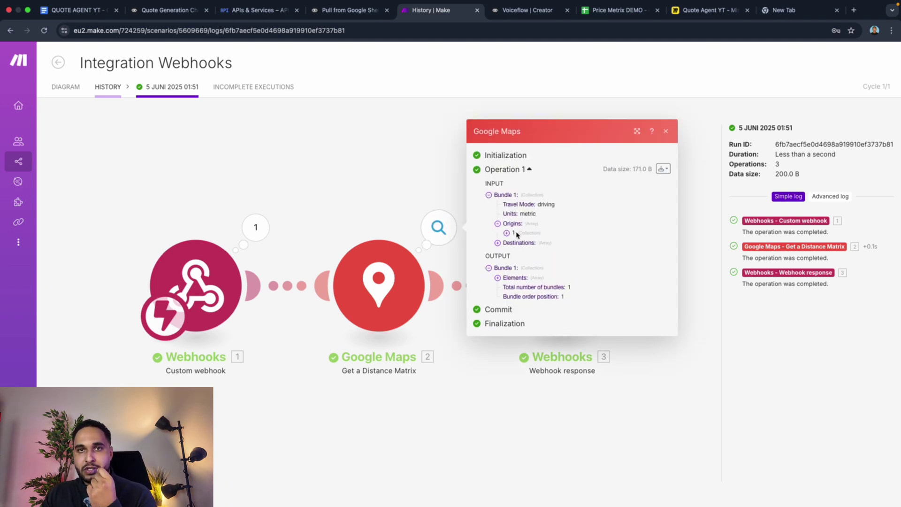
left_click(517, 234)
left_click(525, 252)
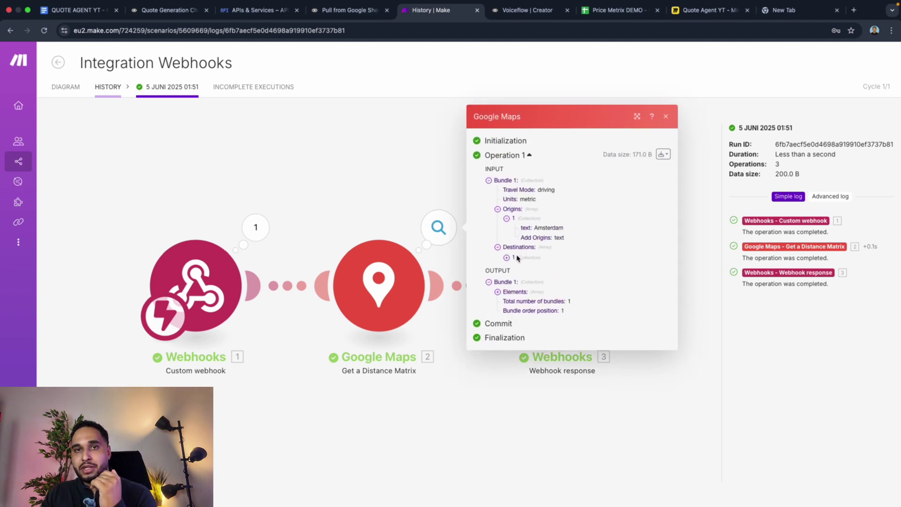
left_click(518, 258)
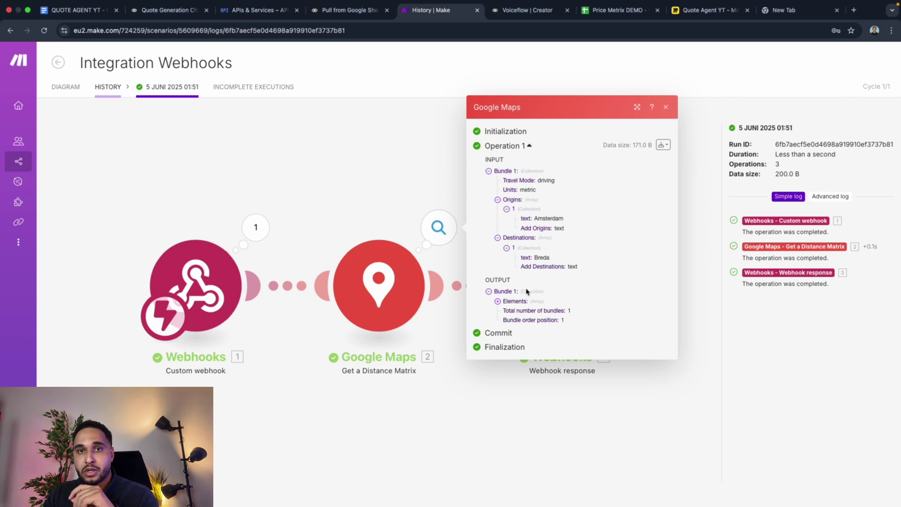
Step: Expand the Google Maps output to confirm 106 km and 1 hour 16 mins, then view the webhook response
left_click(509, 303)
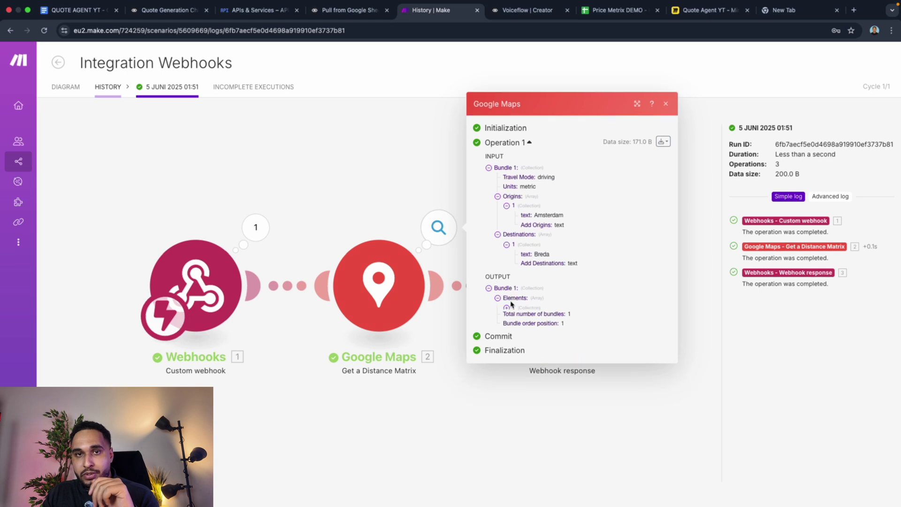
left_click(508, 309)
left_click(526, 303)
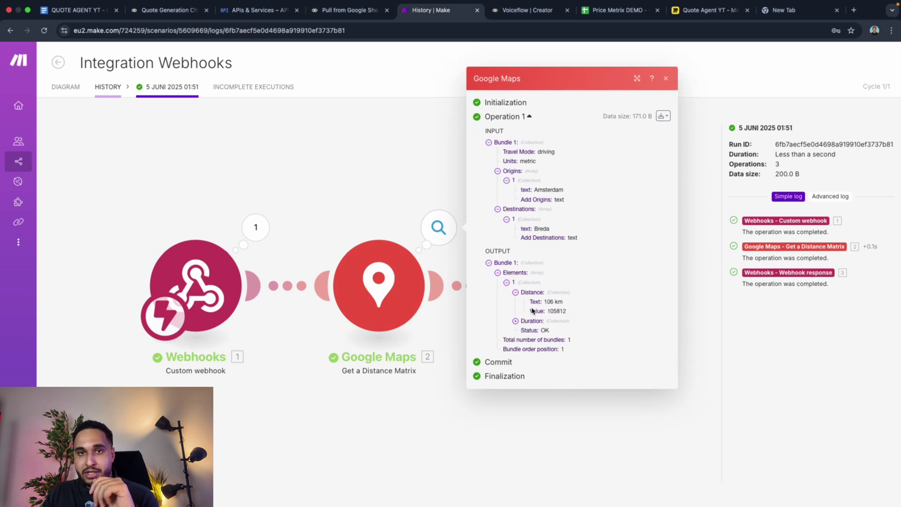
left_click_drag(545, 306, 556, 306)
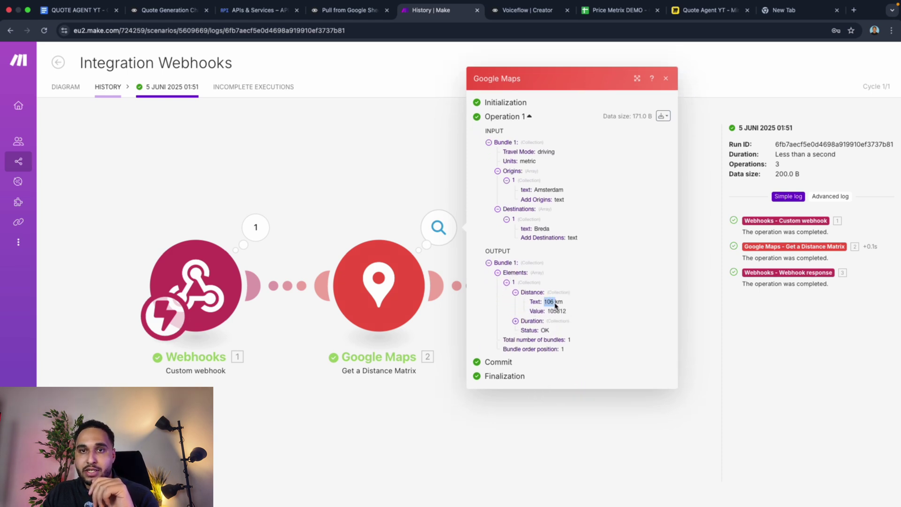
left_click(540, 321)
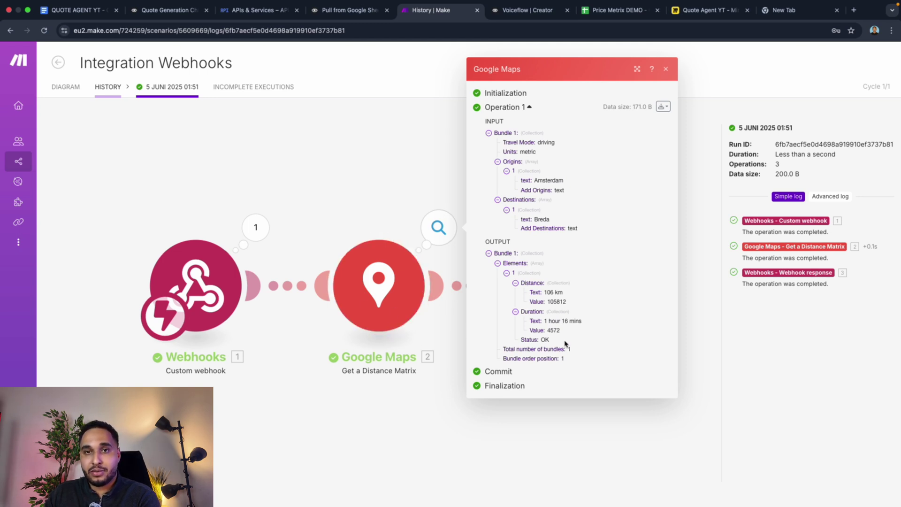
left_click(415, 200)
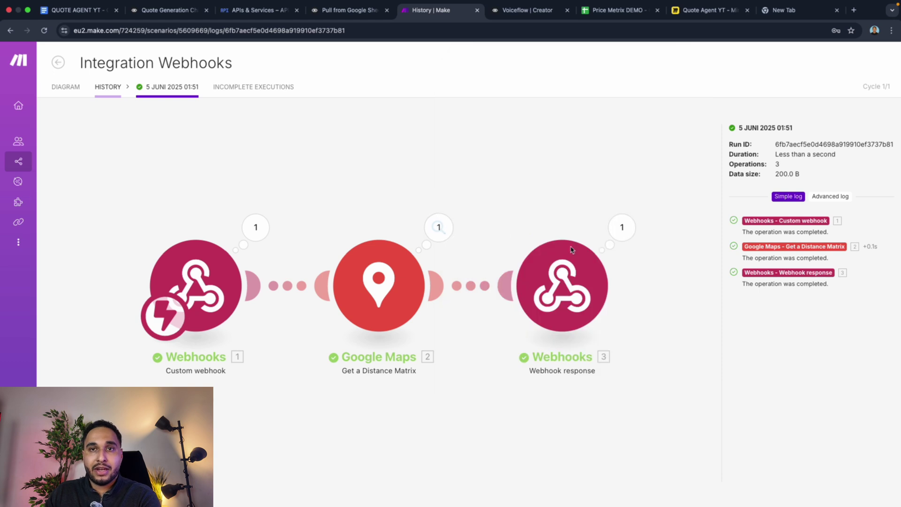
left_click(622, 229)
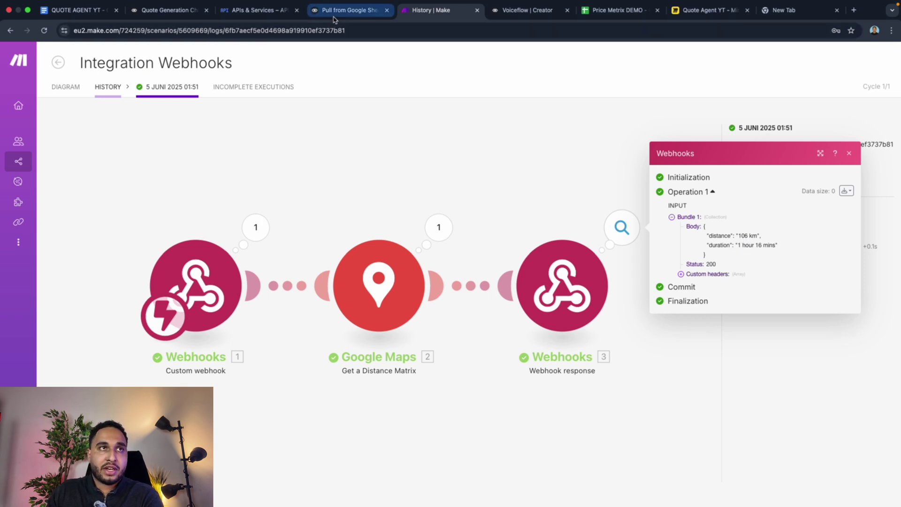
left_click(153, 12)
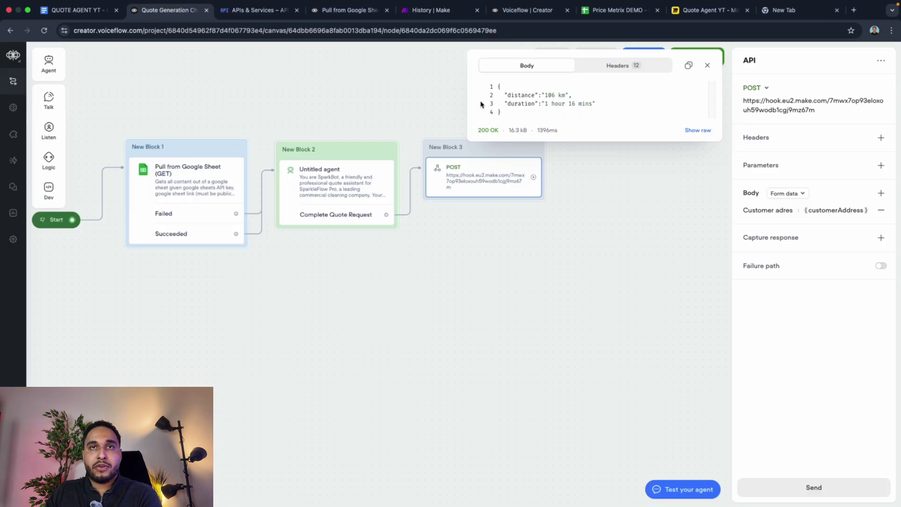
Step: Review the 200 OK response body with distance 106 km and duration 1 hour 16 mins
double_click(504, 104)
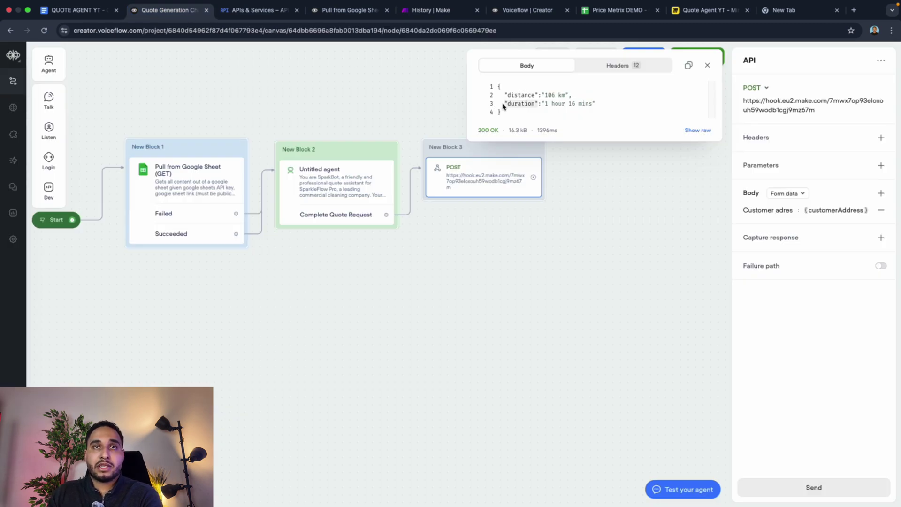
left_click(516, 125)
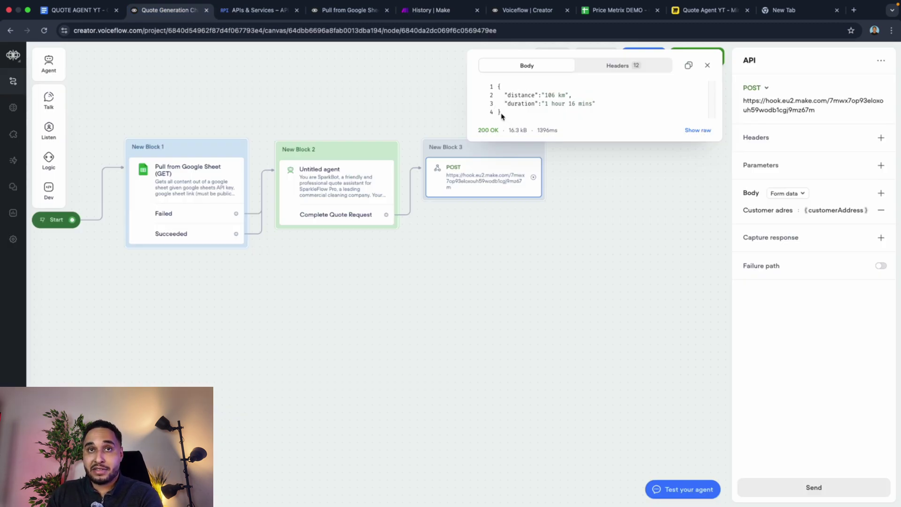
left_click_drag(501, 116, 497, 86)
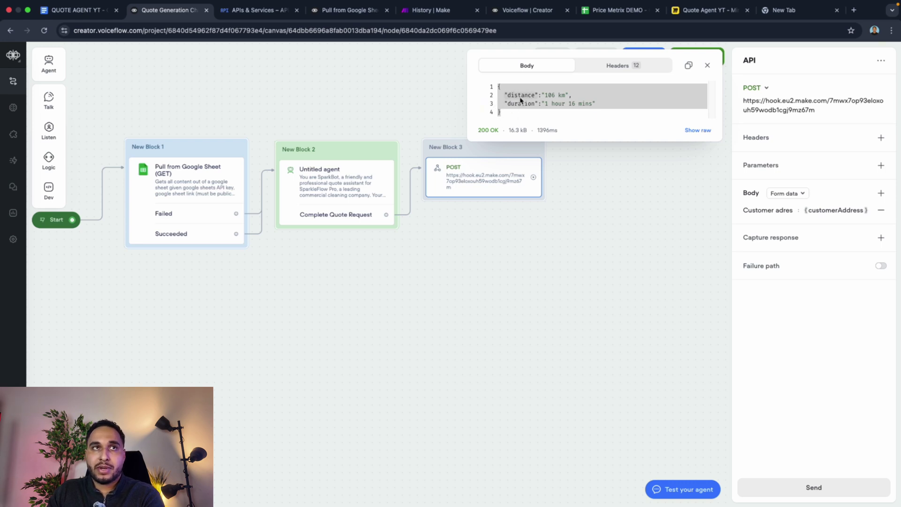
left_click(428, 10)
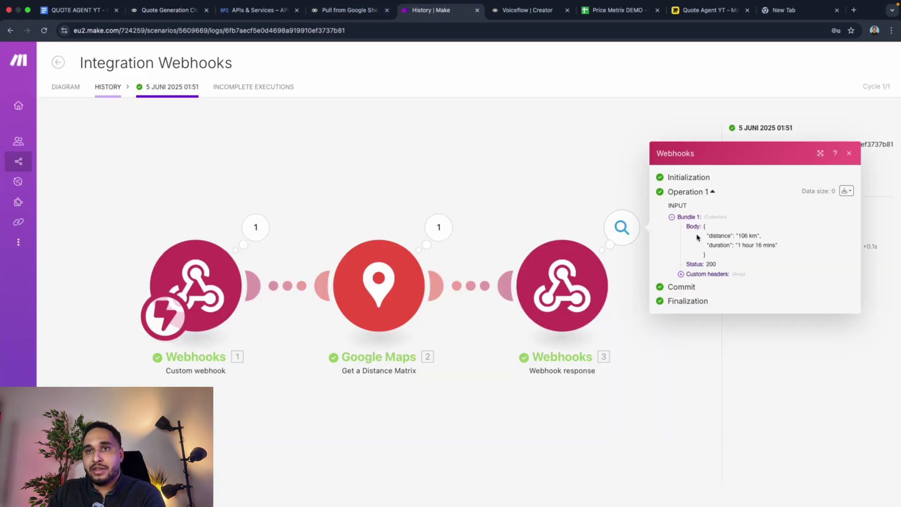
Step: Select the webhook response body JSON in Make's run log
left_click_drag(704, 226, 728, 239)
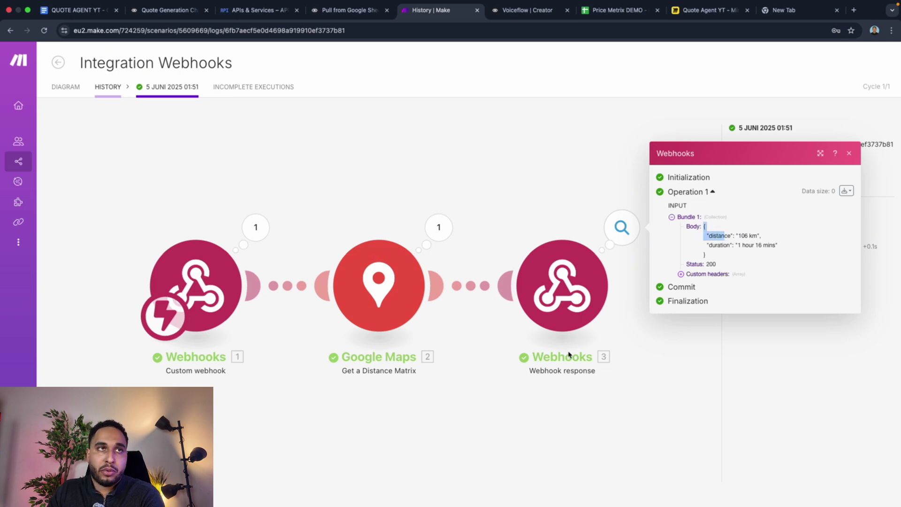
left_click(180, 4)
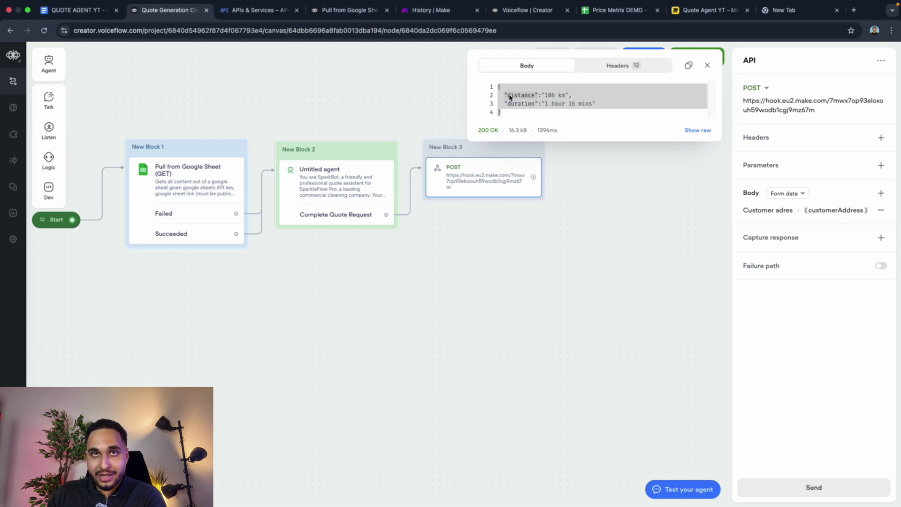
Step: Capture the response's distance key into a new variable named distance
left_click_drag(510, 97, 533, 98)
left_click(533, 97)
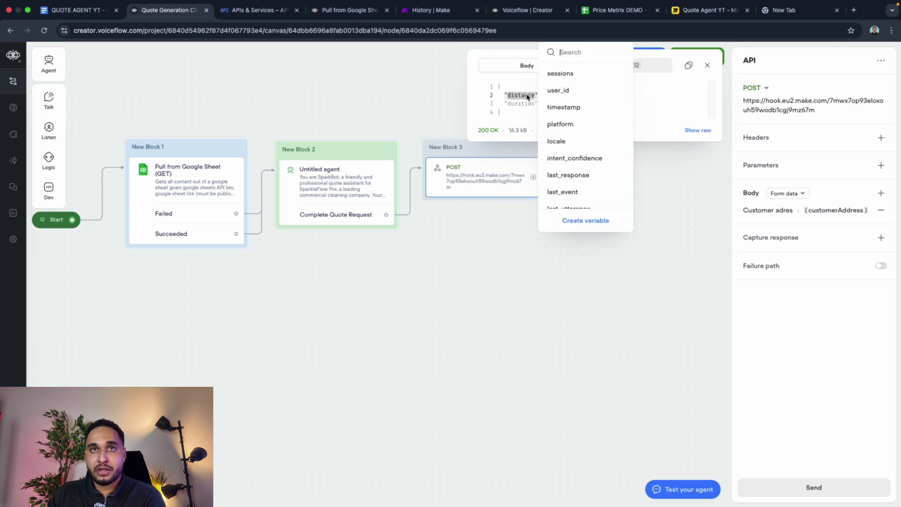
left_click(527, 96)
right_click(526, 95)
left_click(512, 96)
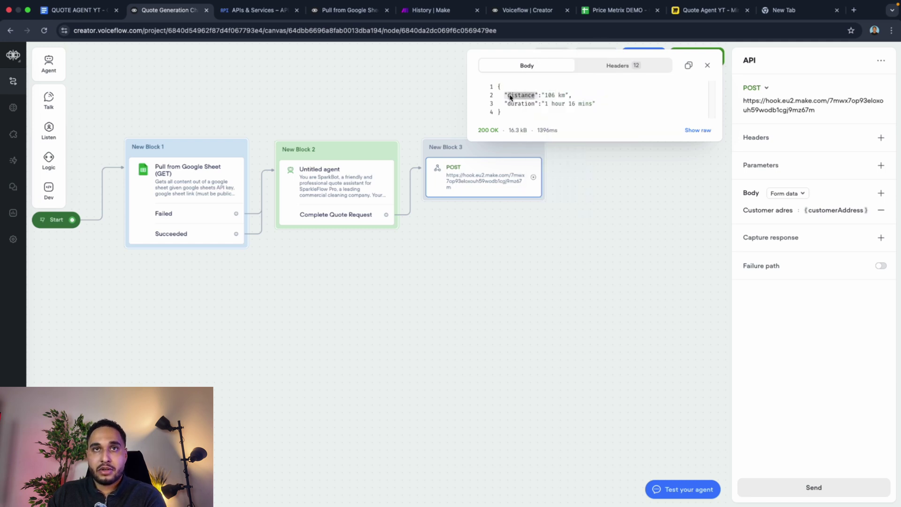
left_click(511, 97)
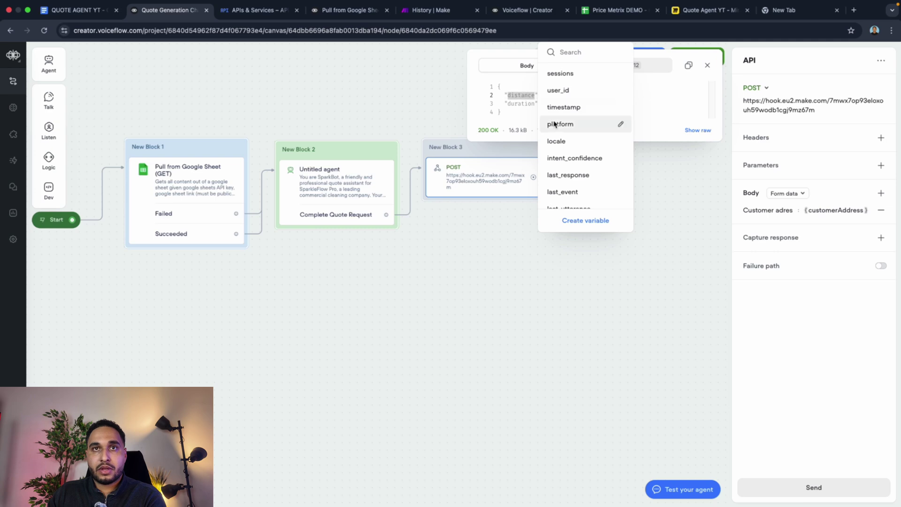
left_click(587, 220)
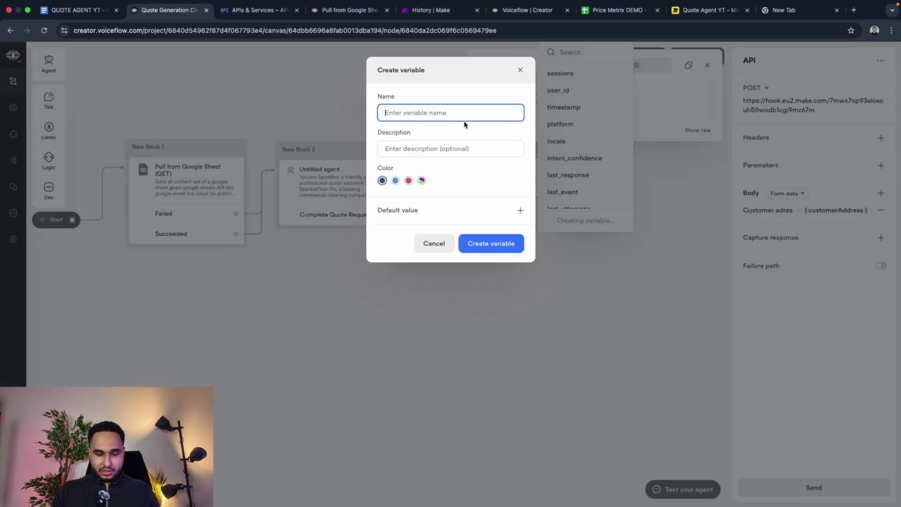
type("distance")
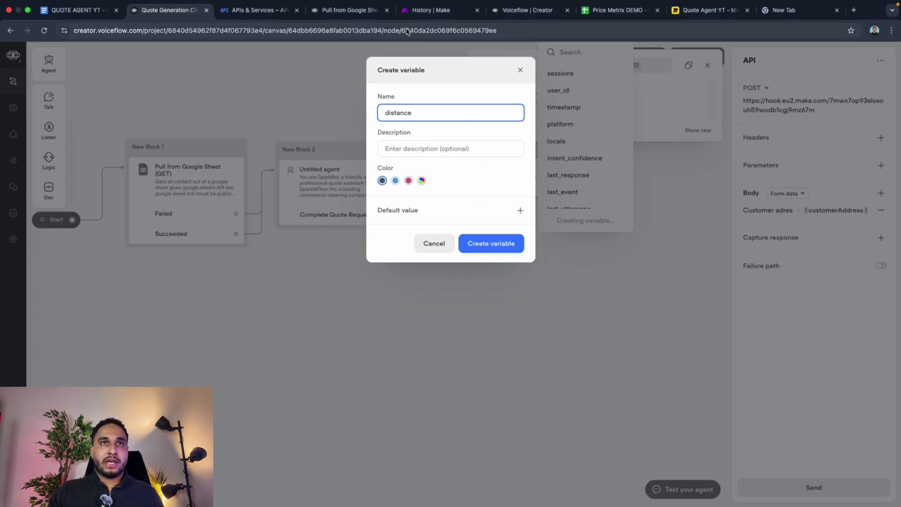
left_click(481, 238)
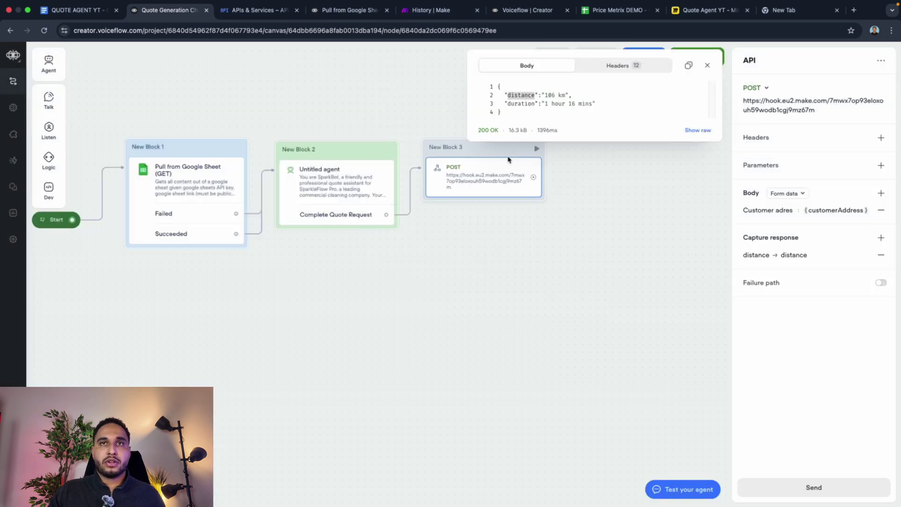
left_click(779, 260)
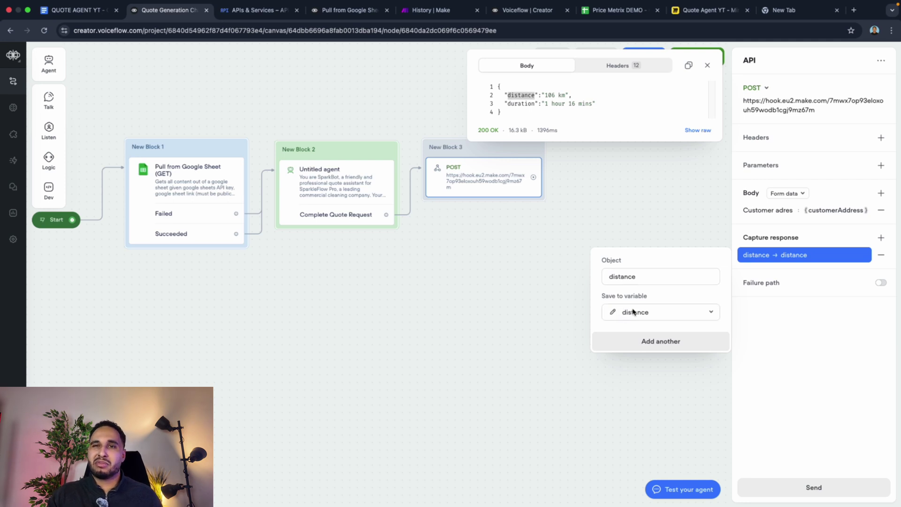
left_click(629, 277)
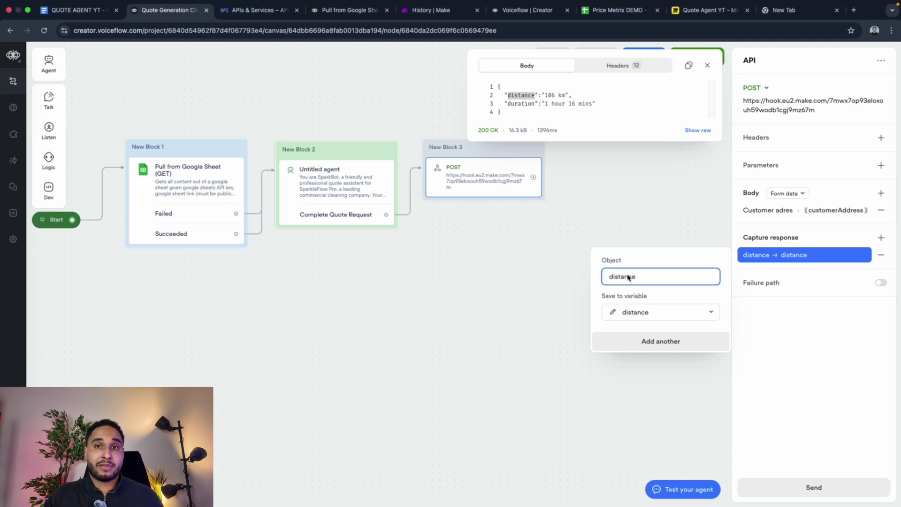
Step: Capture the response's duration key into a new variable named duration
left_click(525, 104)
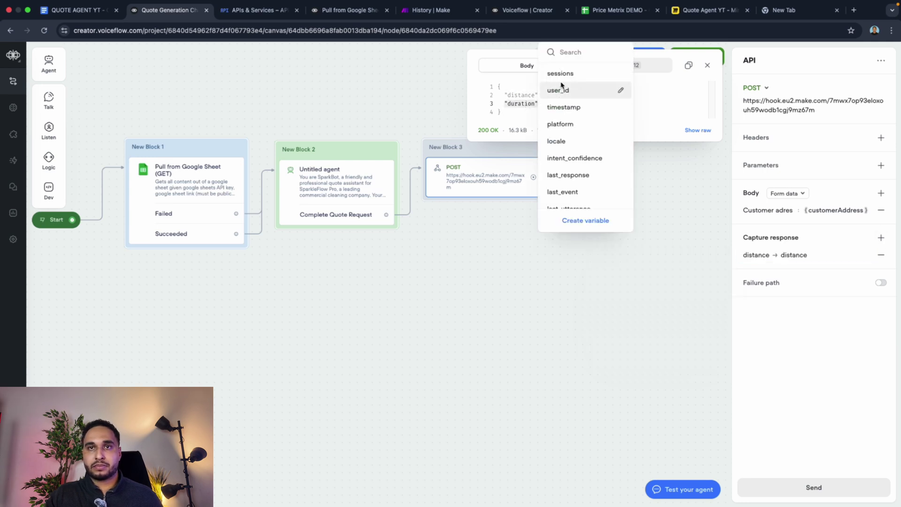
left_click(587, 221)
type("duration")
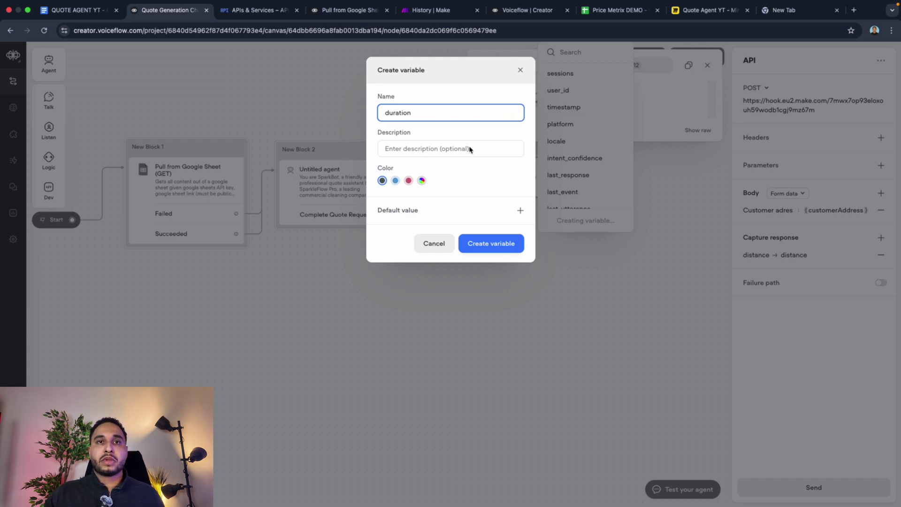
left_click(478, 242)
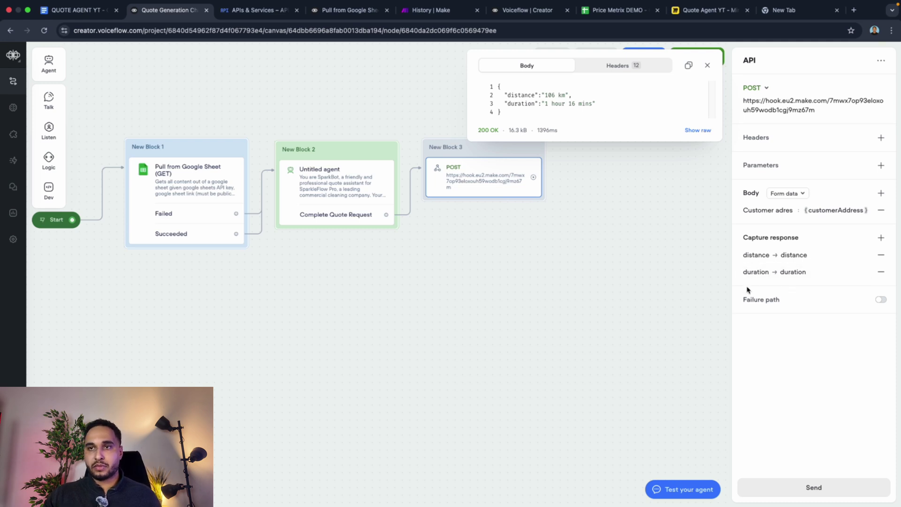
left_click(624, 305)
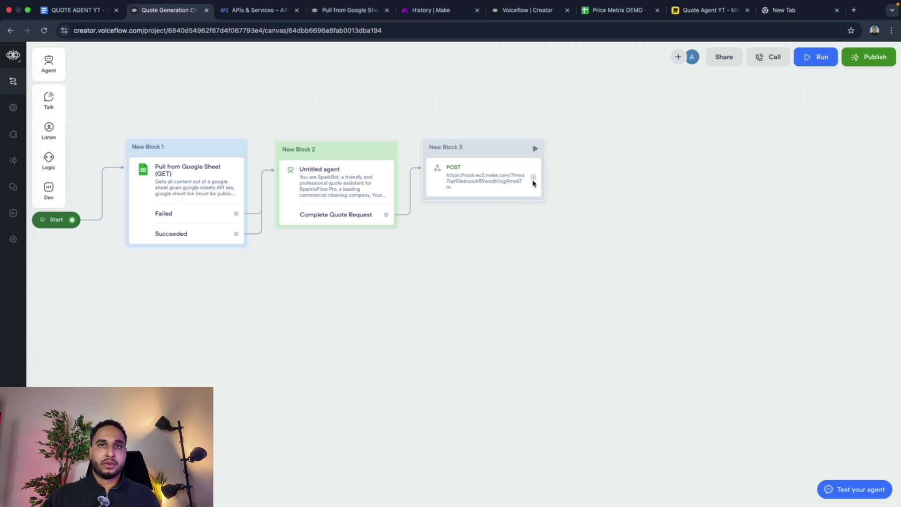
left_click(509, 177)
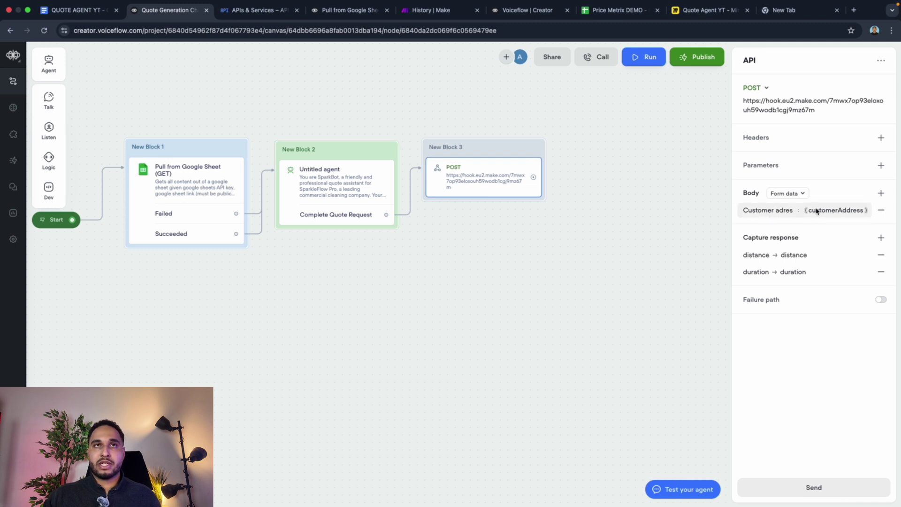
left_click(425, 11)
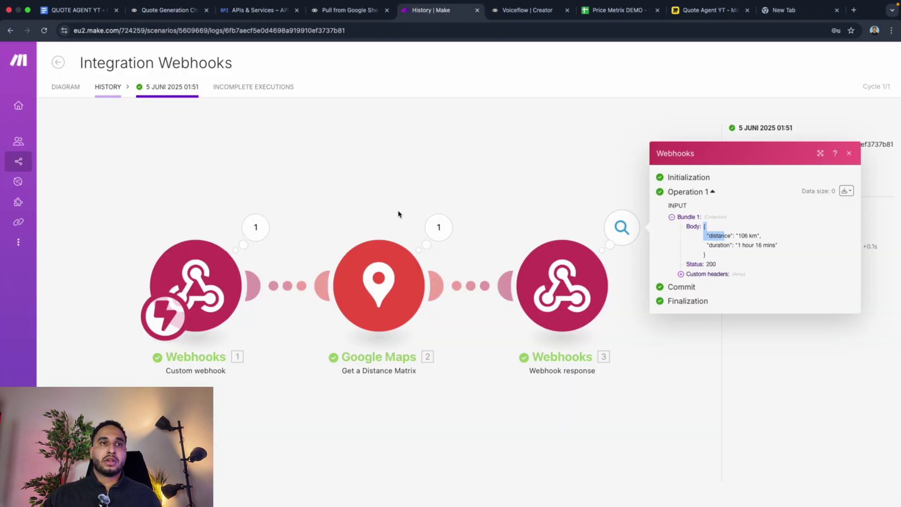
Step: Inspect the Google Maps operation: destination Breda and distance output 106 km
left_click(446, 239)
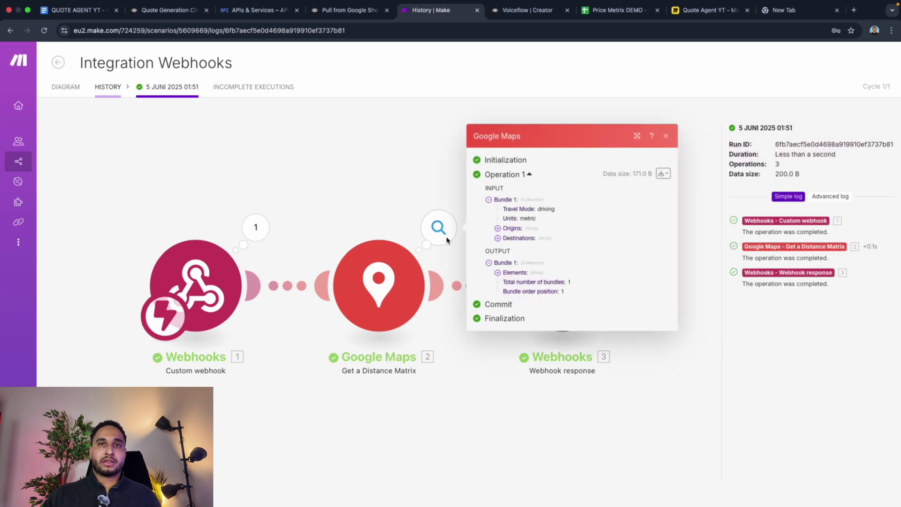
left_click(518, 240)
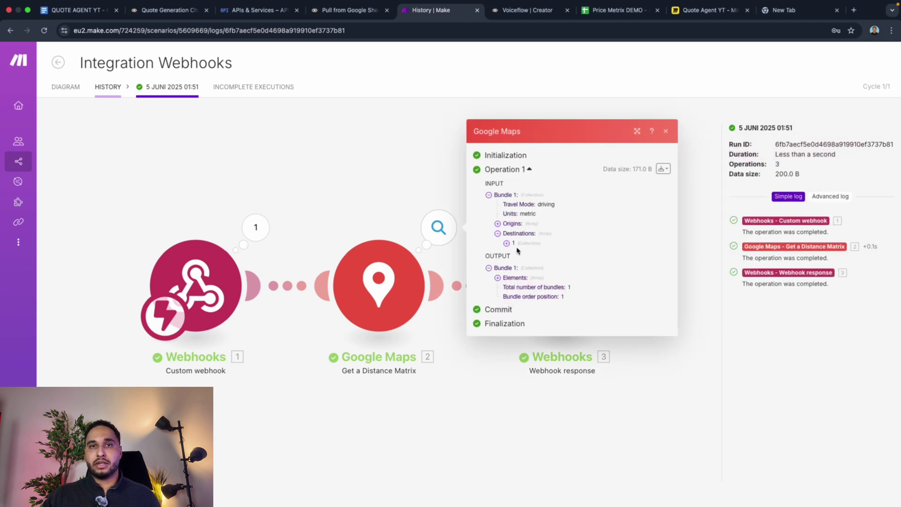
left_click(514, 246)
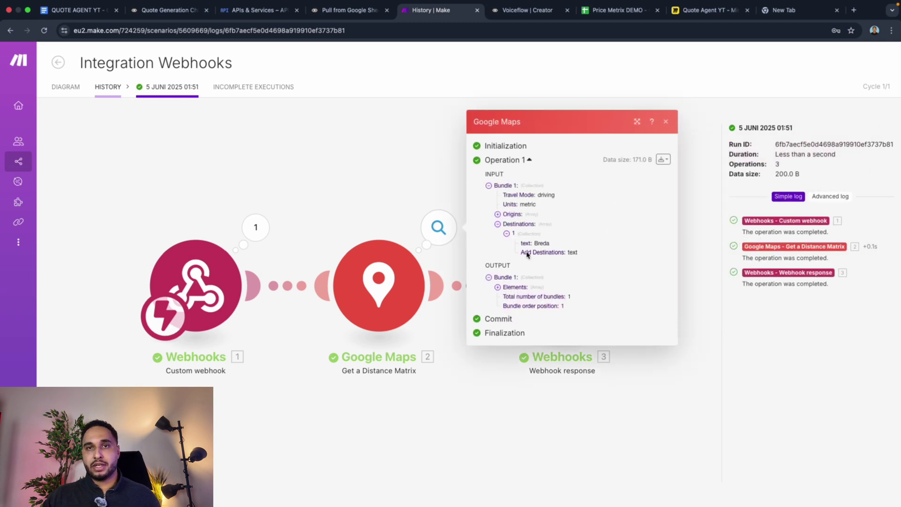
left_click(516, 288)
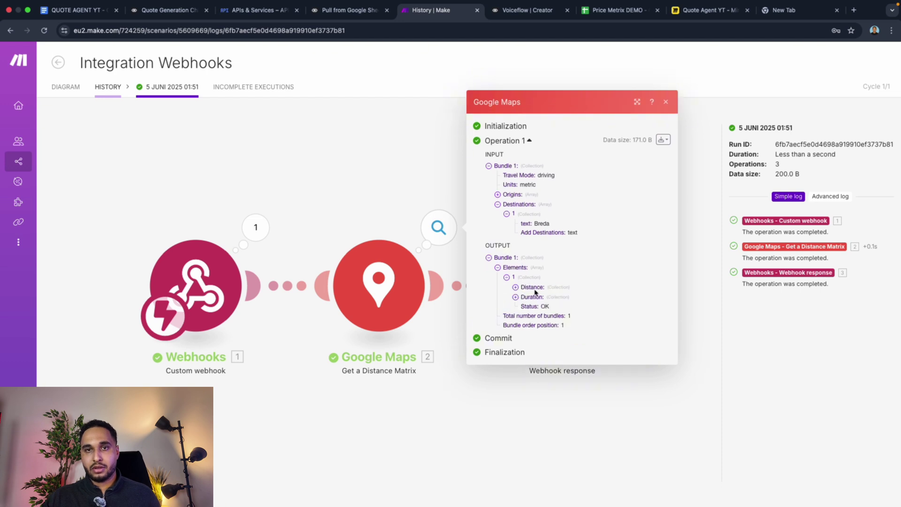
left_click(534, 288)
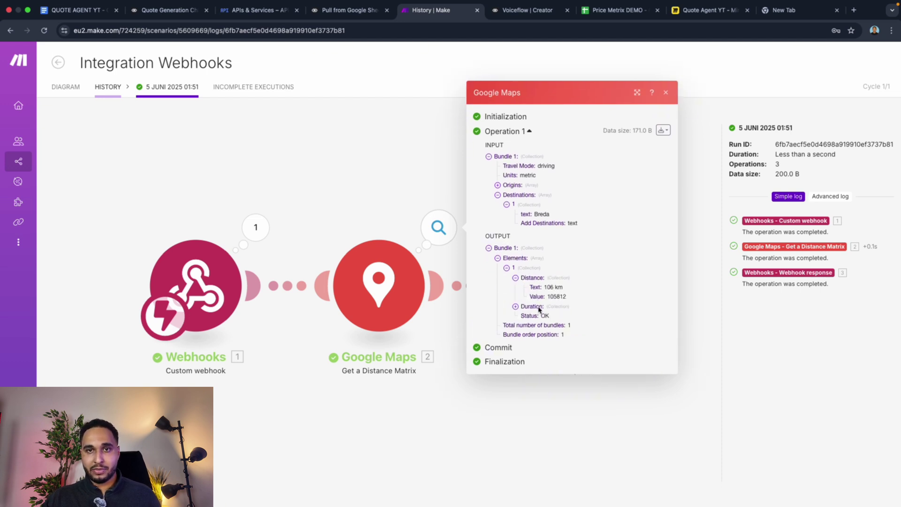
left_click(399, 207)
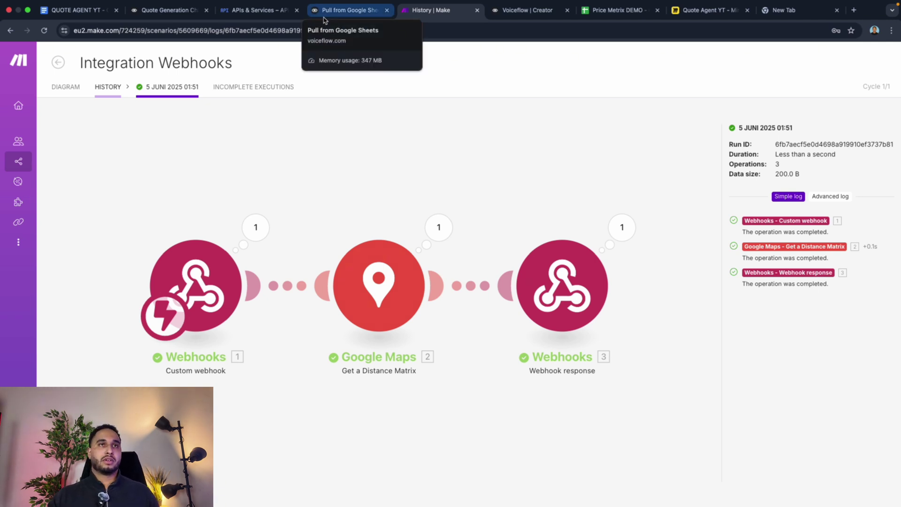
Step: Open GET Proefweek LESSEN from the Fittclub Diemen scenarios folder
left_click(32, 164)
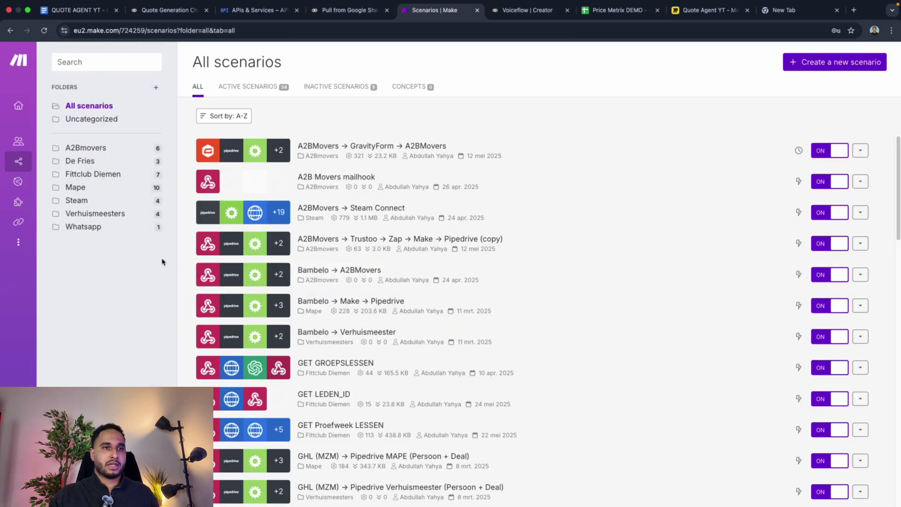
left_click(92, 174)
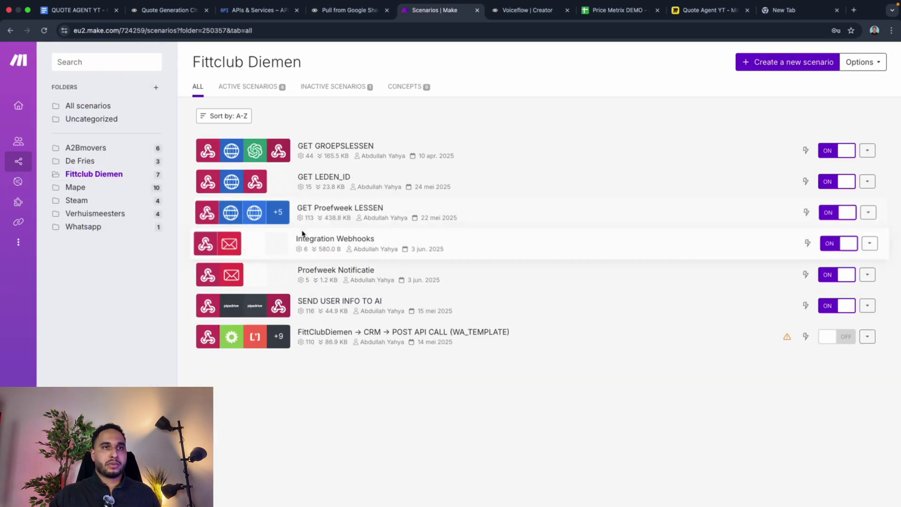
left_click(256, 222)
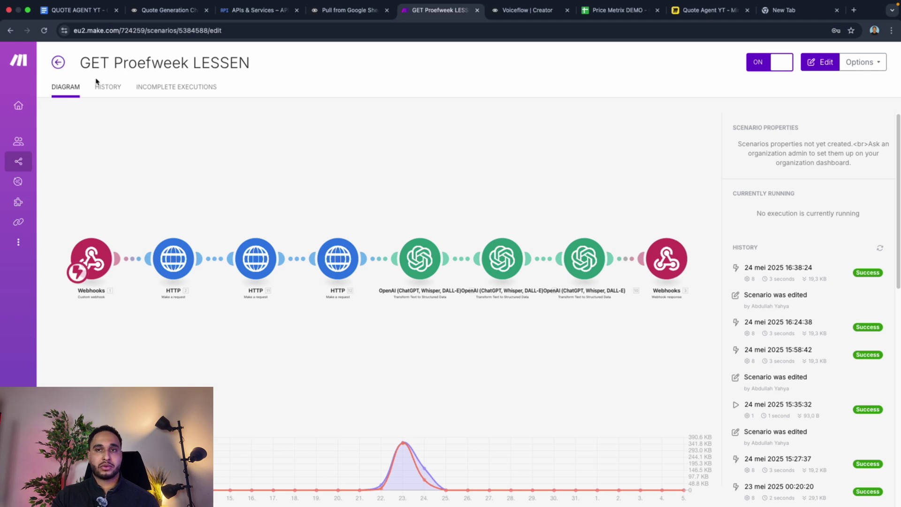
Step: Inspect the latest run's webhook response headers and JSON body
left_click(754, 281)
left_click(701, 272)
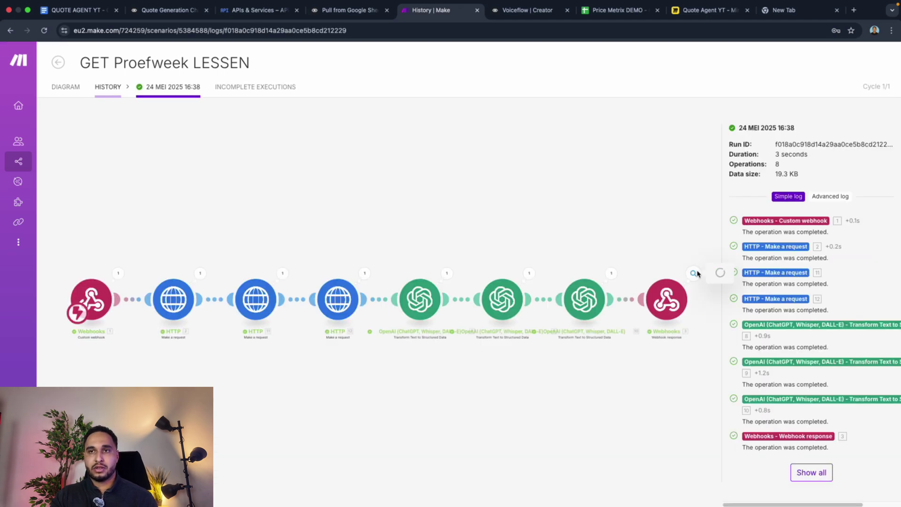
left_click(736, 305)
left_click(738, 314)
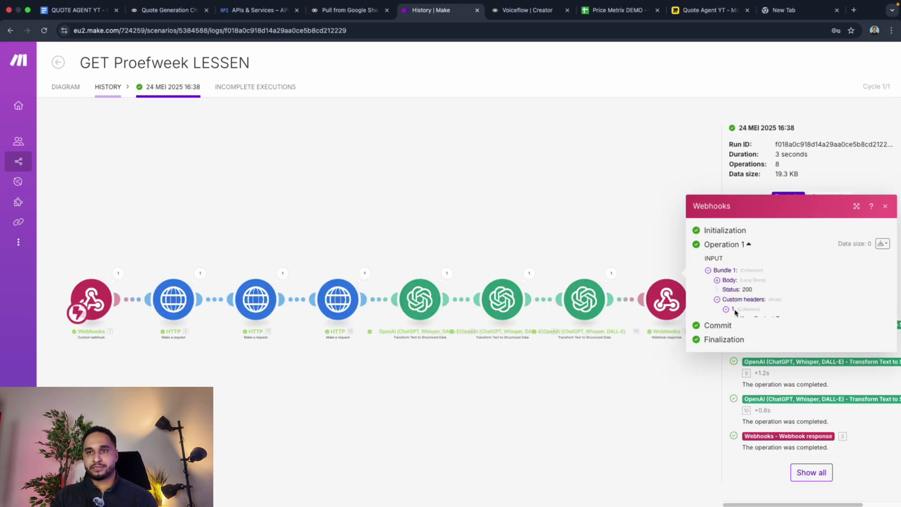
left_click(729, 273)
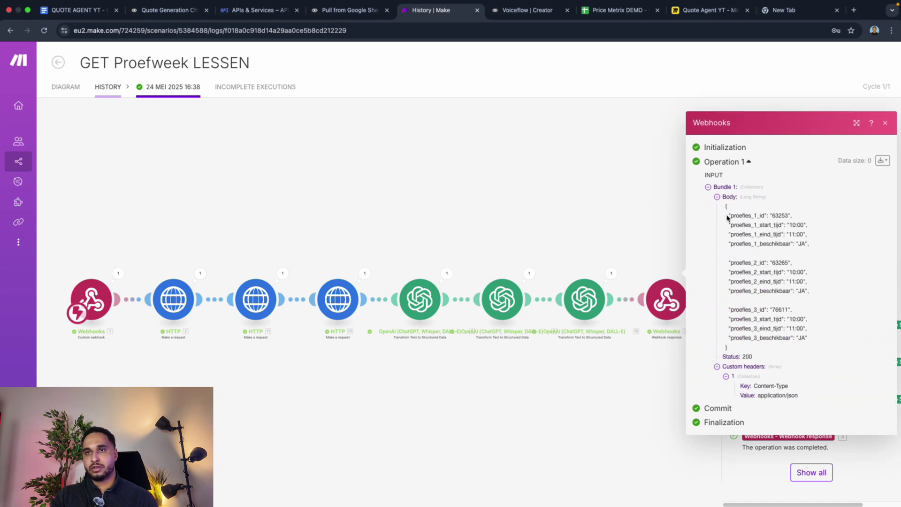
left_click_drag(725, 206, 808, 329)
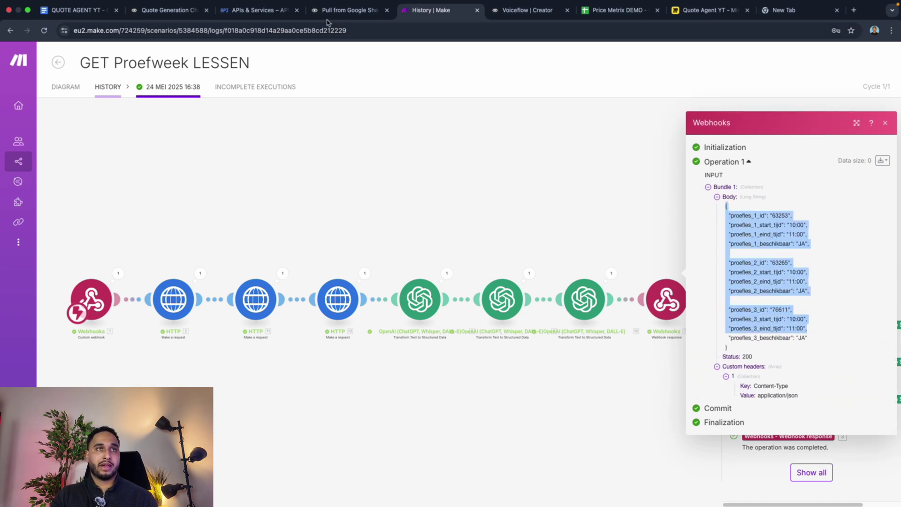
left_click(796, 310)
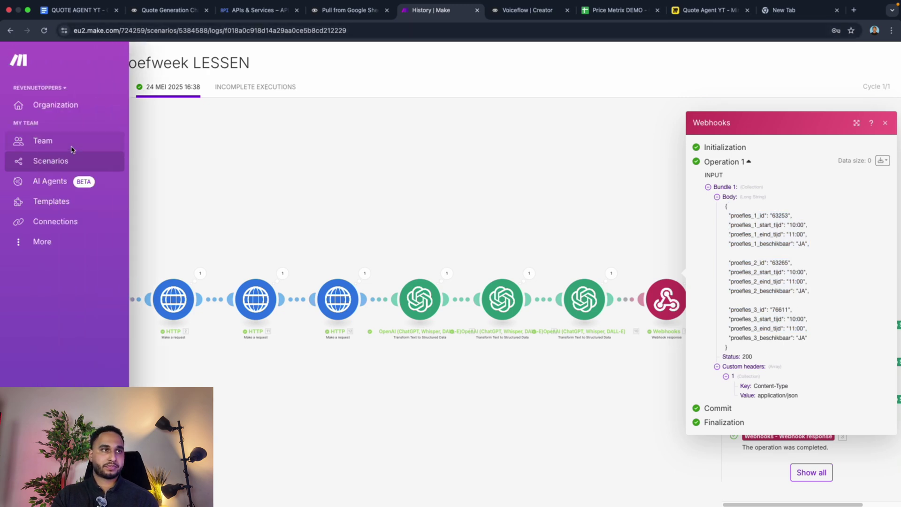
Step: Browse the All scenarios list, then return to the quote agent's Voiceflow canvas
left_click(68, 159)
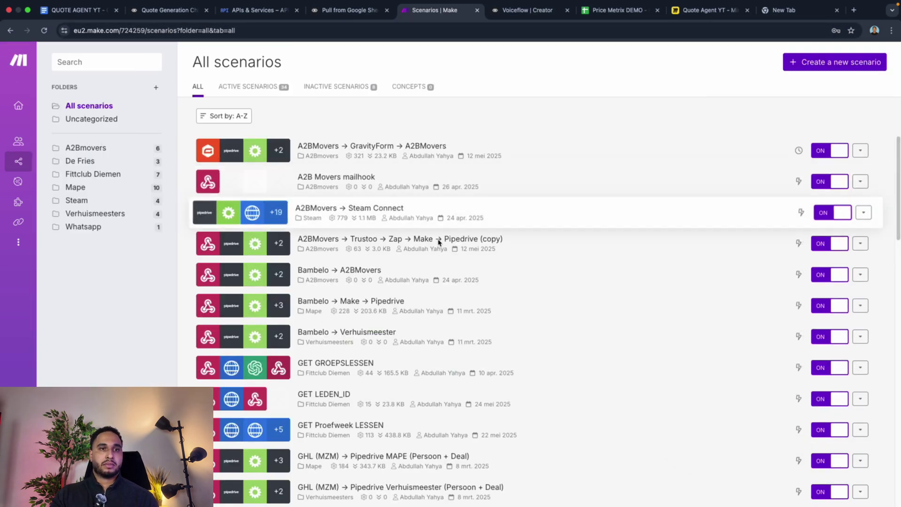
scroll(365, 316, "down", 3)
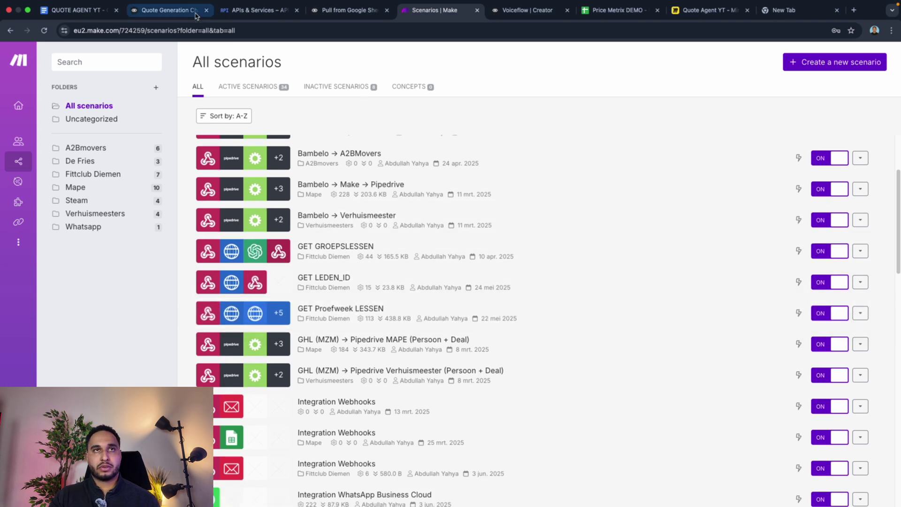
scroll(300, 202, "up", 4)
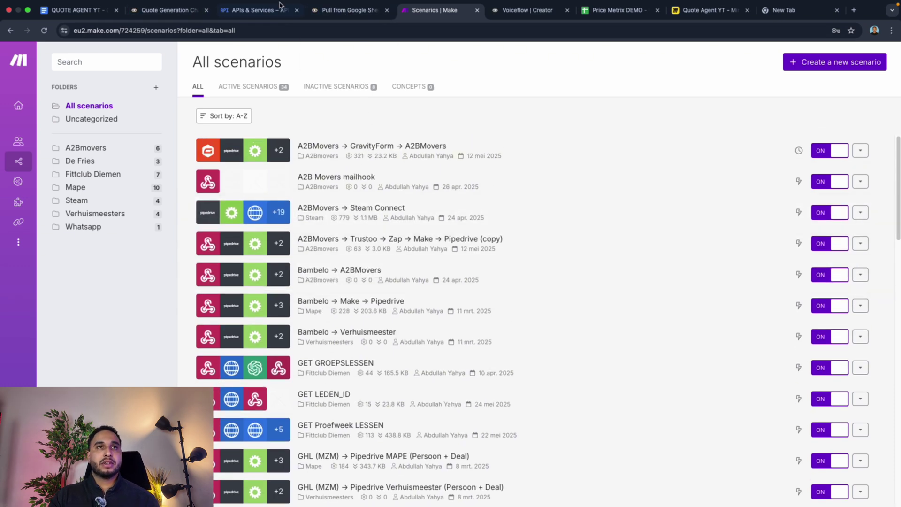
left_click(343, 12)
left_click(169, 10)
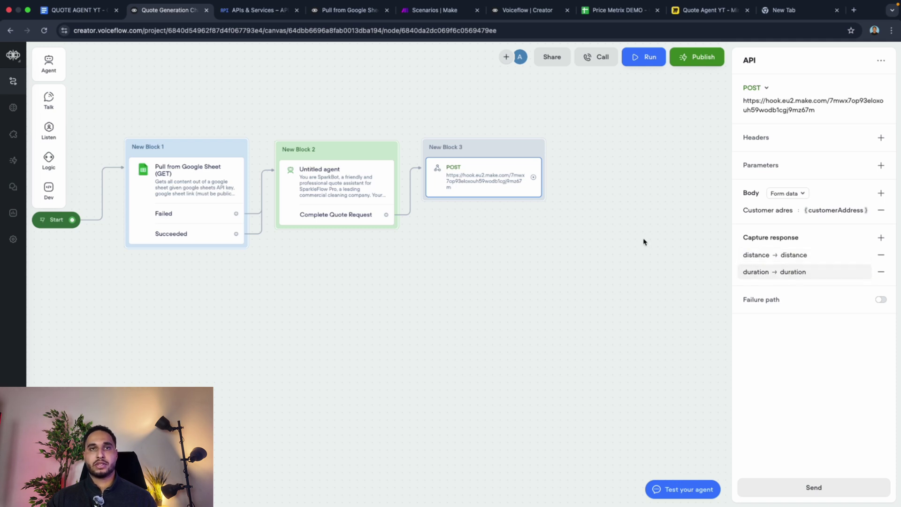
Step: Drag a Prompt step from Talk onto the canvas and create an empty prompt for it
mouse_move(52, 123)
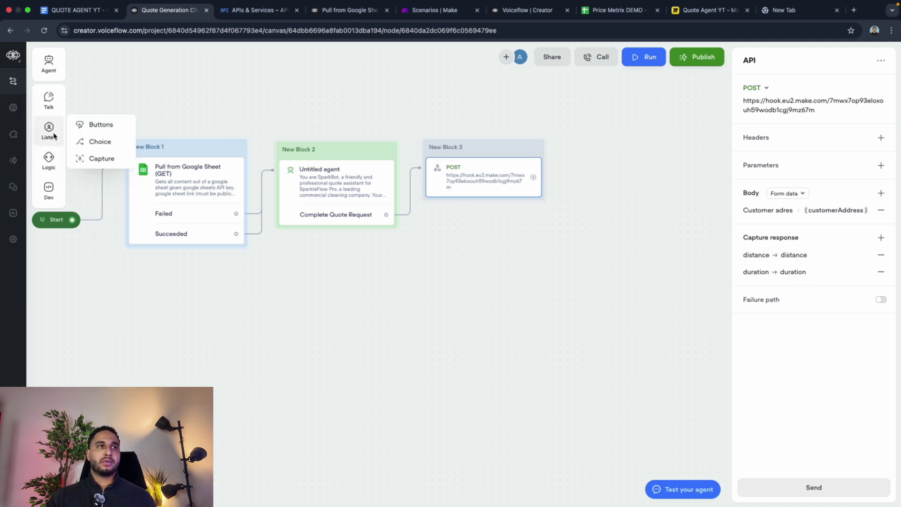
mouse_move(49, 99)
left_click_drag(100, 111, 261, 306)
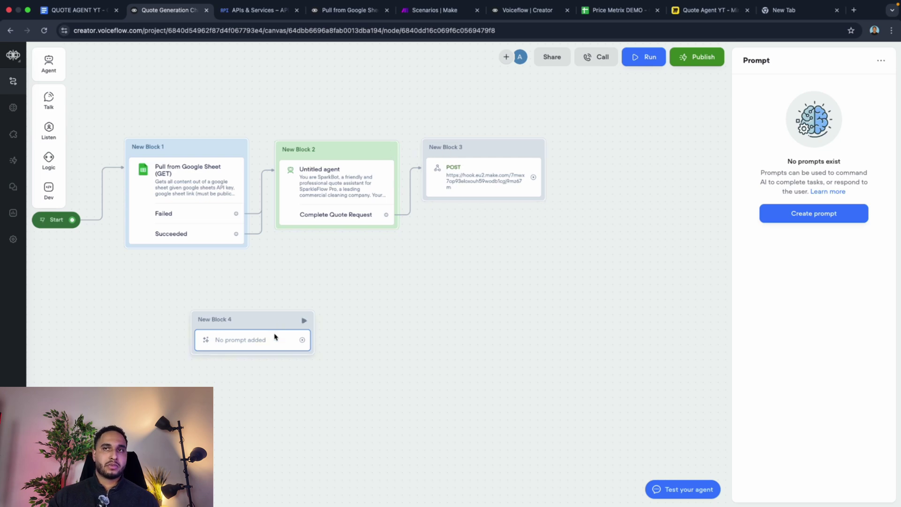
left_click(803, 218)
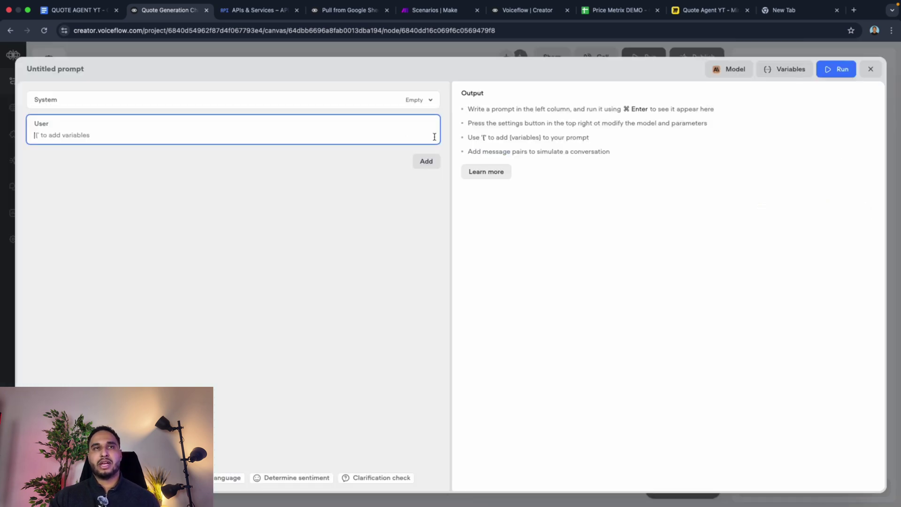
left_click(76, 10)
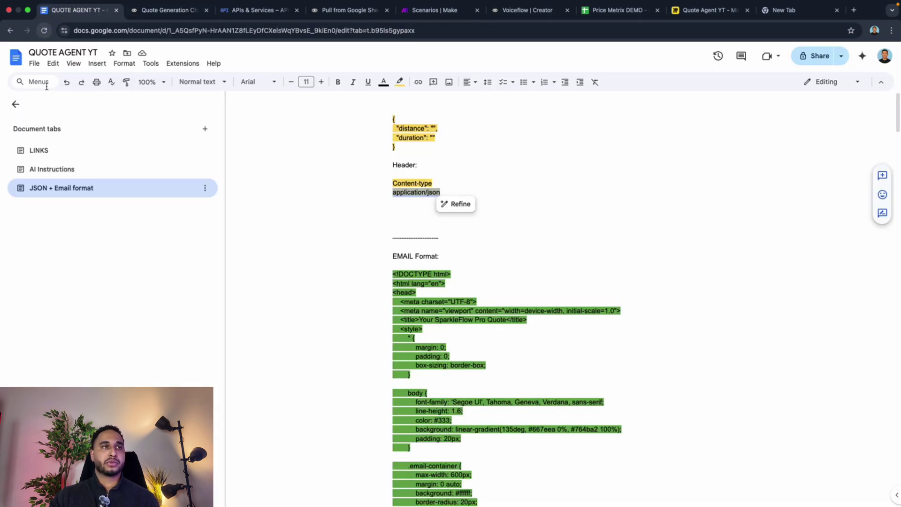
Step: Copy the Calculate Fair Price instructions from the AI Instructions section
left_click(43, 170)
scroll(237, 185, "down", 20)
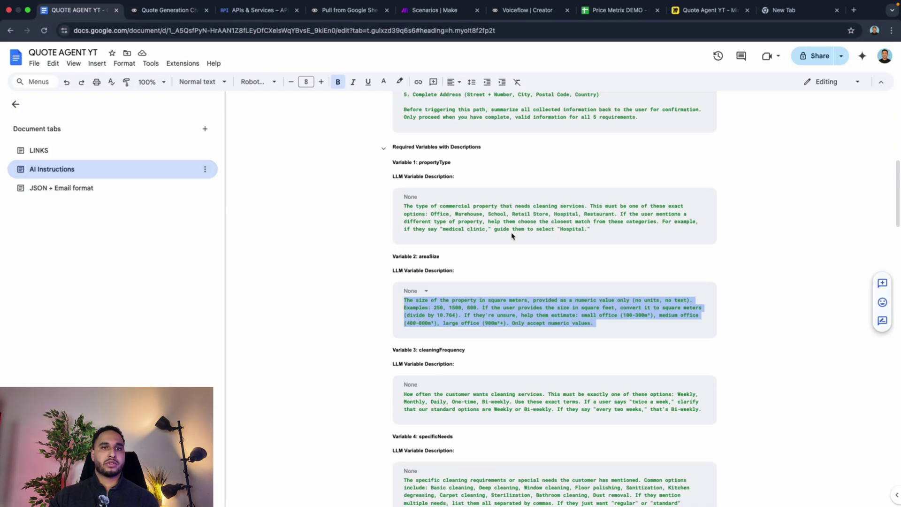
scroll(511, 237, "up", 4)
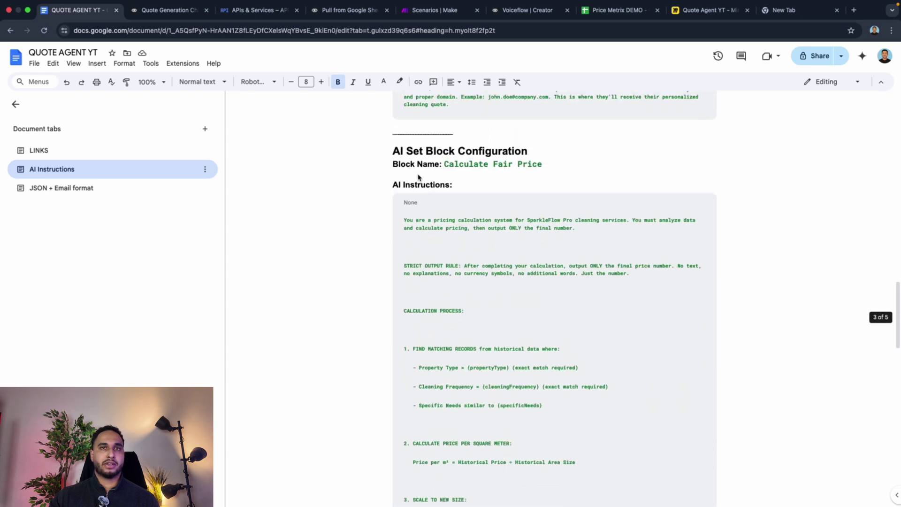
left_click_drag(403, 220, 533, 297)
scroll(531, 349, "down", 15)
scroll(532, 348, "down", 4)
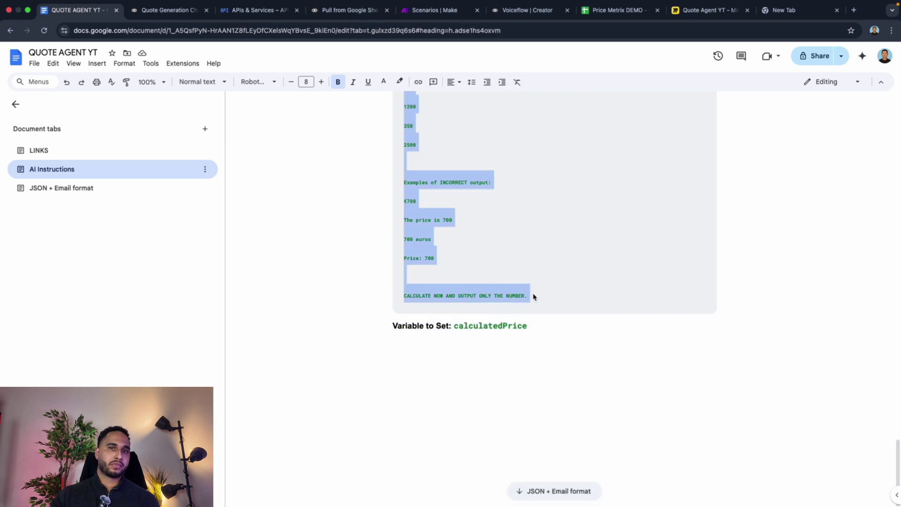
right_click(416, 219)
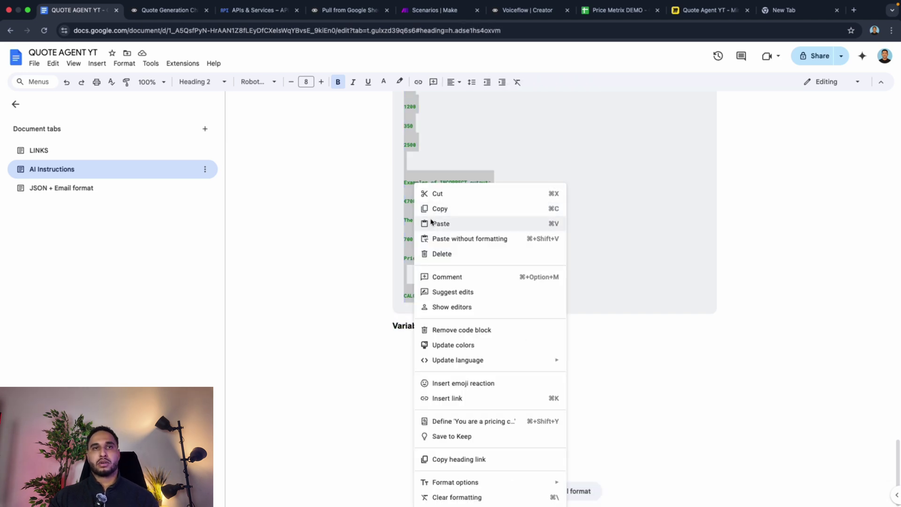
left_click(438, 208)
Step: Paste the pricing calculation instructions into the new prompt's user message
left_click(415, 9)
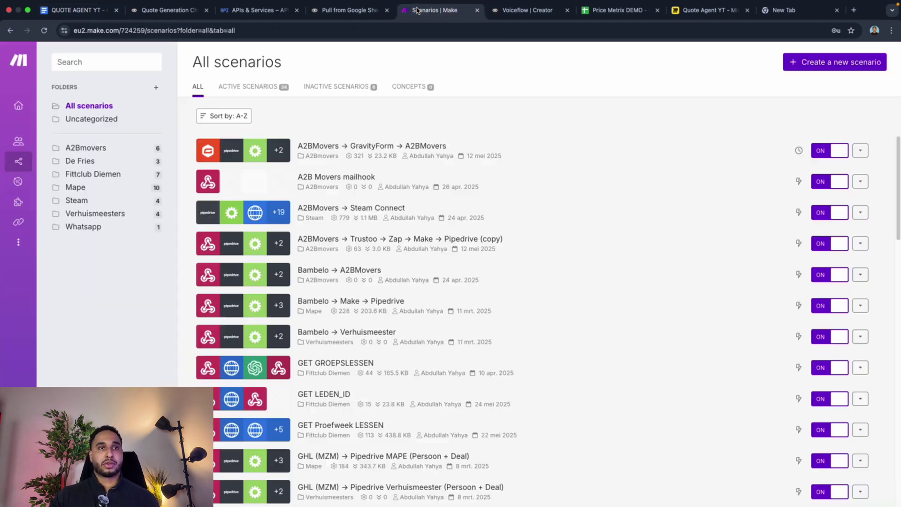
left_click(165, 10)
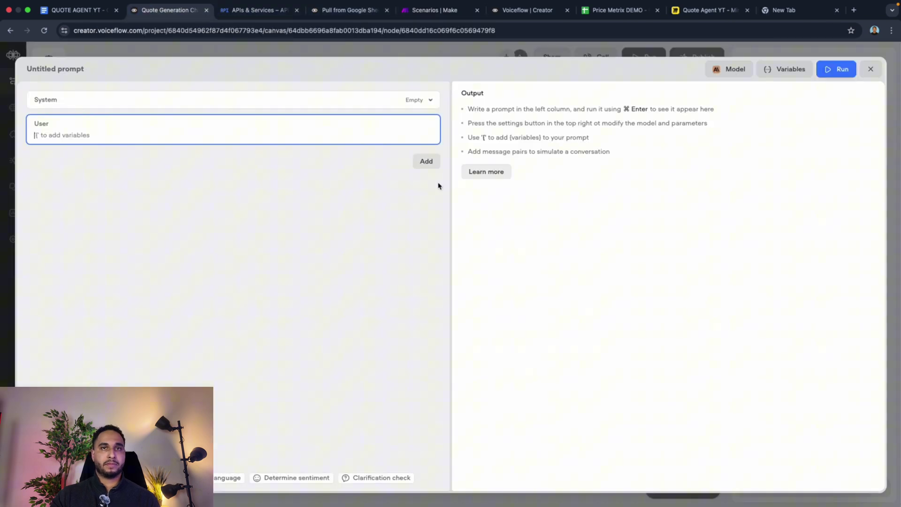
left_click(215, 135)
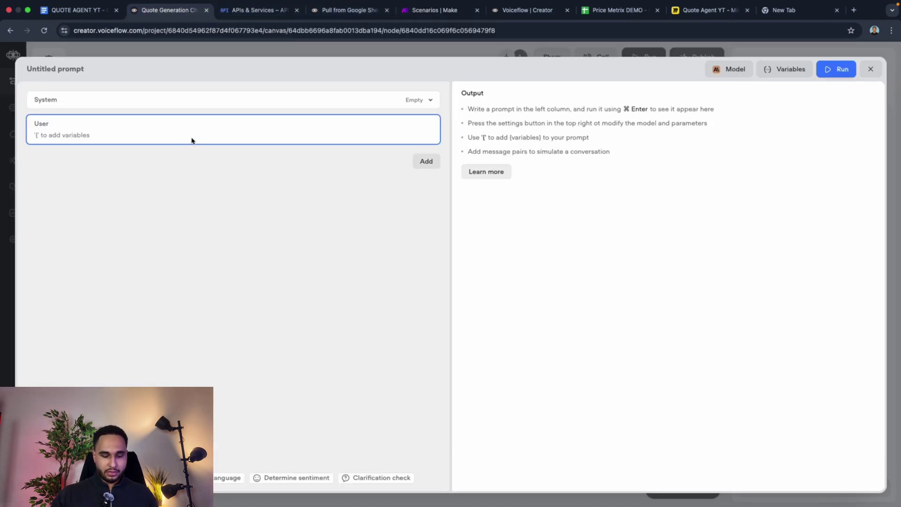
key("super+v")
Step: Check the {propertyType} and {areaSize} variable mappings, then select the Google Sheet placeholder text
scroll(211, 174, "up", 2)
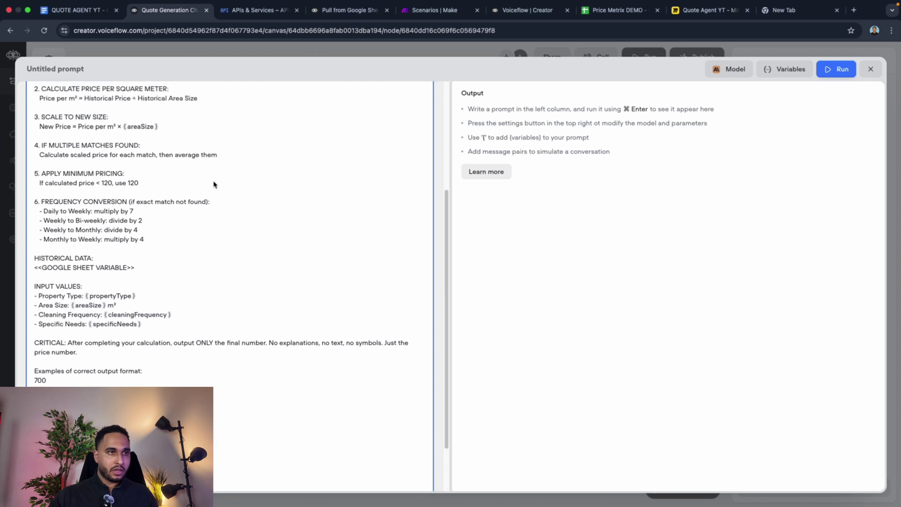
left_click(103, 302)
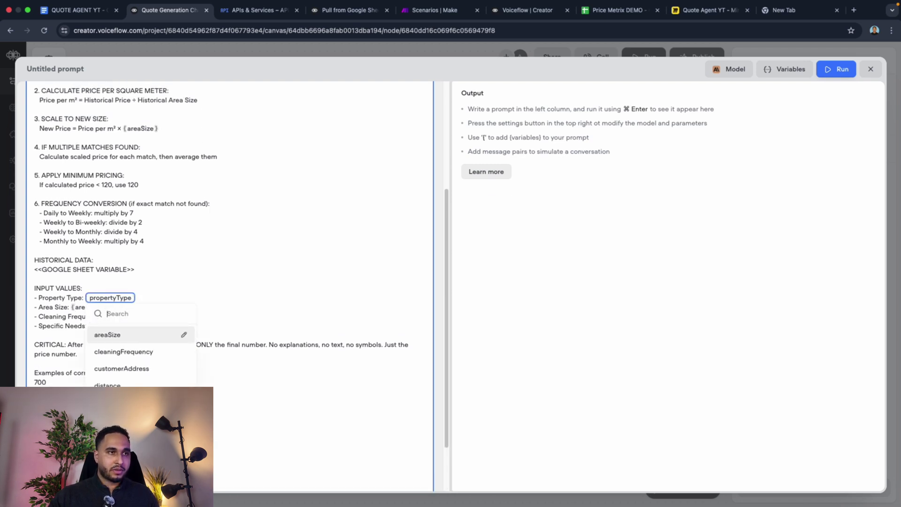
left_click(67, 310)
left_click(78, 308)
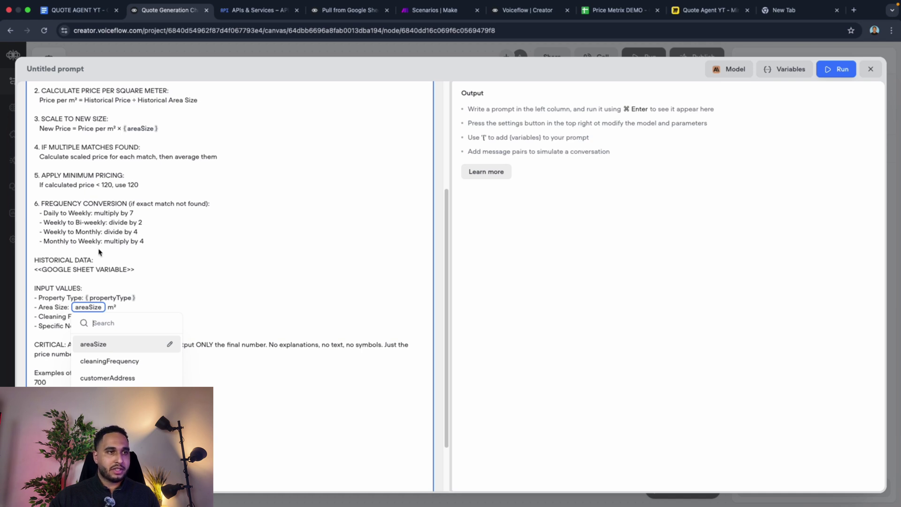
left_click(60, 326)
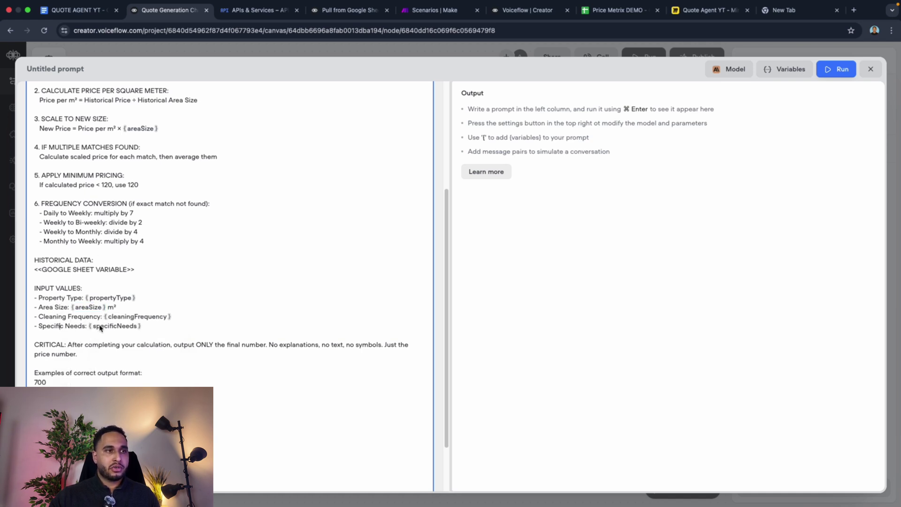
left_click(133, 299)
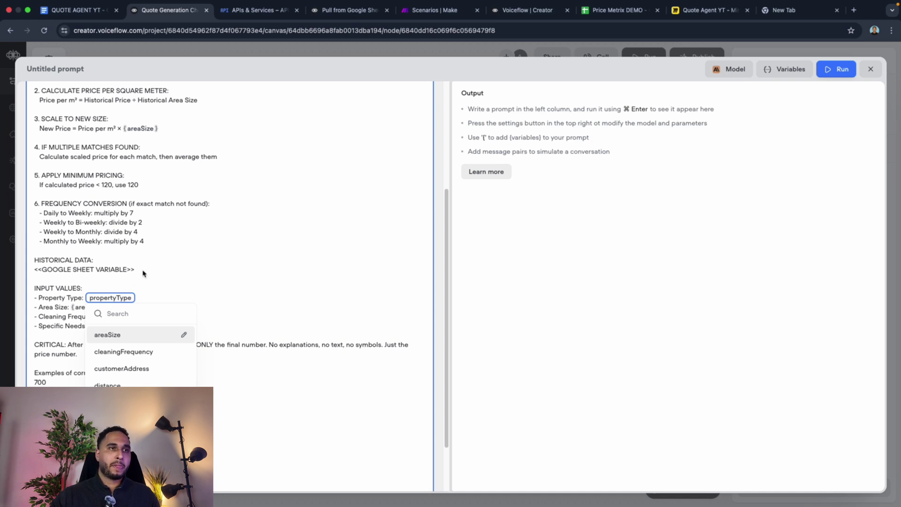
left_click_drag(142, 270, 36, 276)
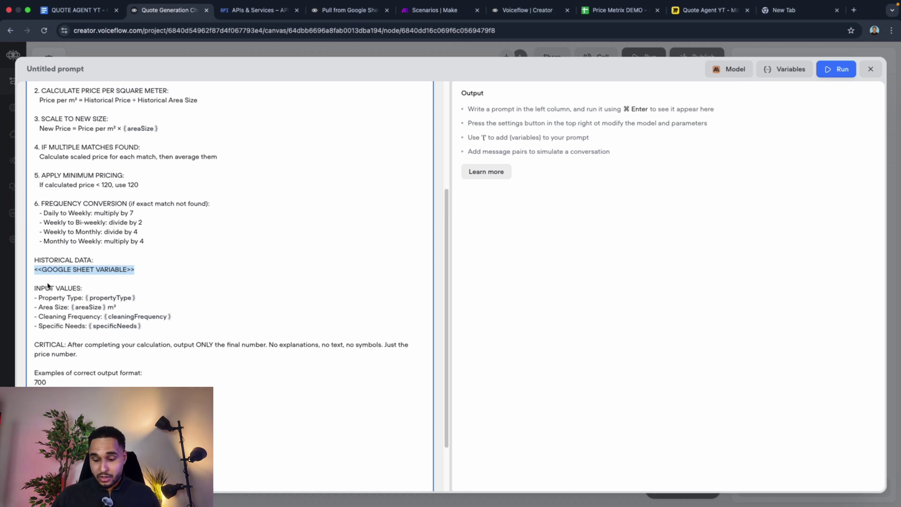
Step: Replace the Google Sheet placeholder under historical data with the {google_sheet_api} variable
type("{")
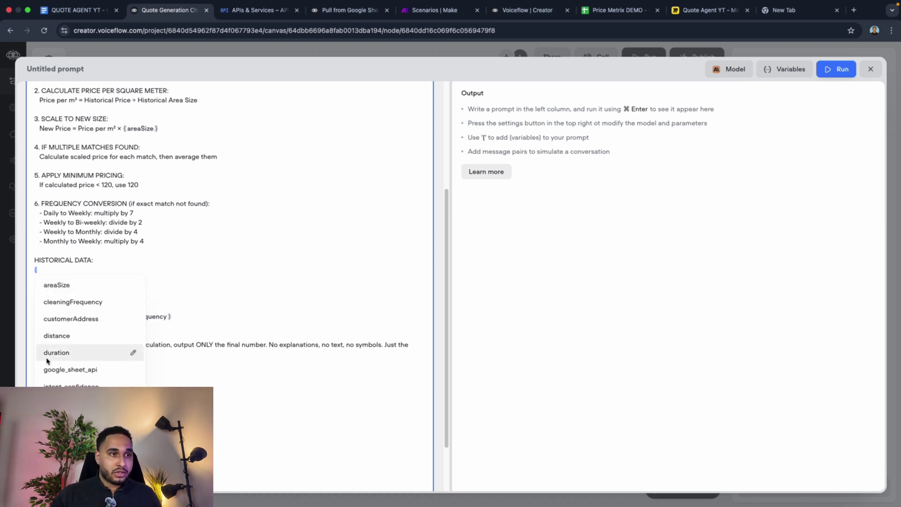
left_click(60, 369)
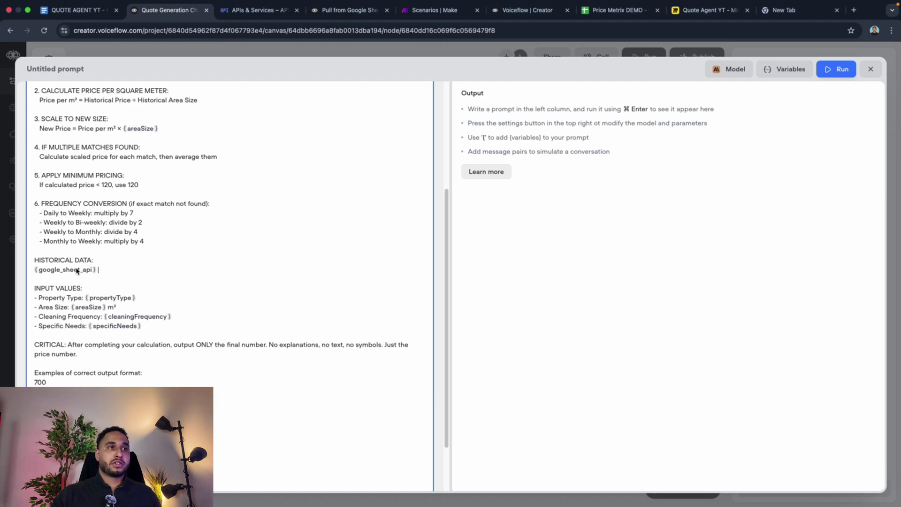
scroll(89, 263, "up", 5)
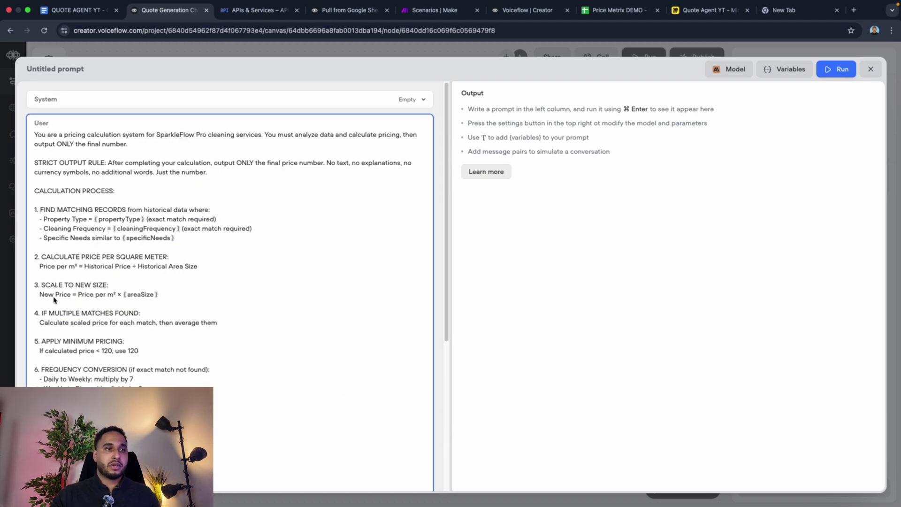
scroll(65, 327, "down", 3)
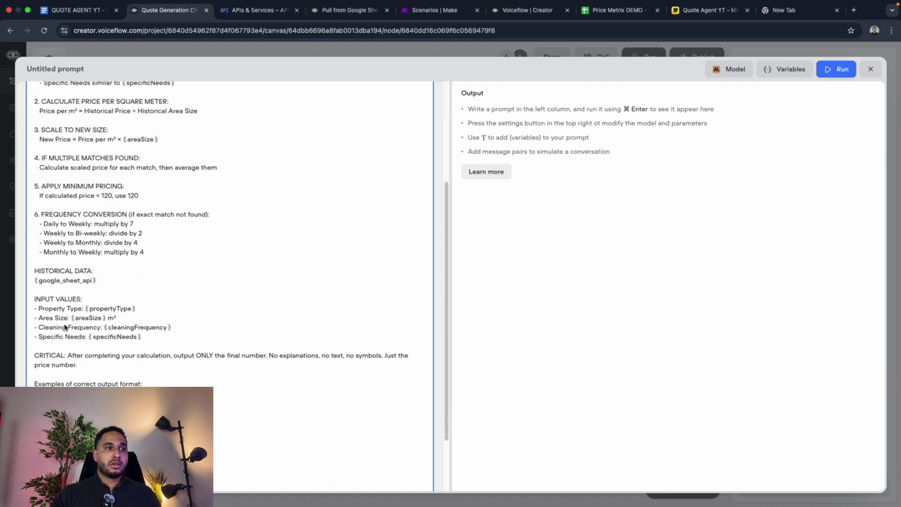
Step: Compare against the Price Metrix DEMO sheet, verify {google_sheet_api}, and close the prompt editor
left_click(606, 10)
left_click(167, 10)
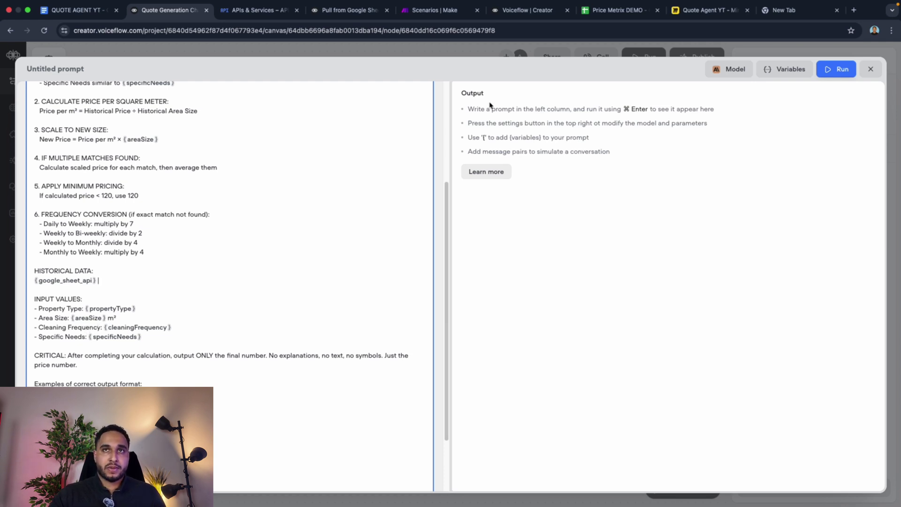
left_click(618, 10)
left_click(48, 143)
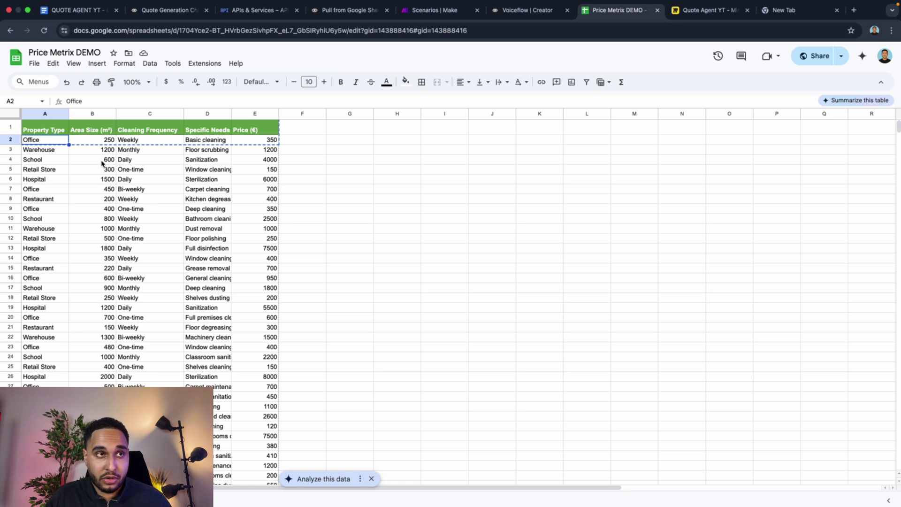
left_click(516, 10)
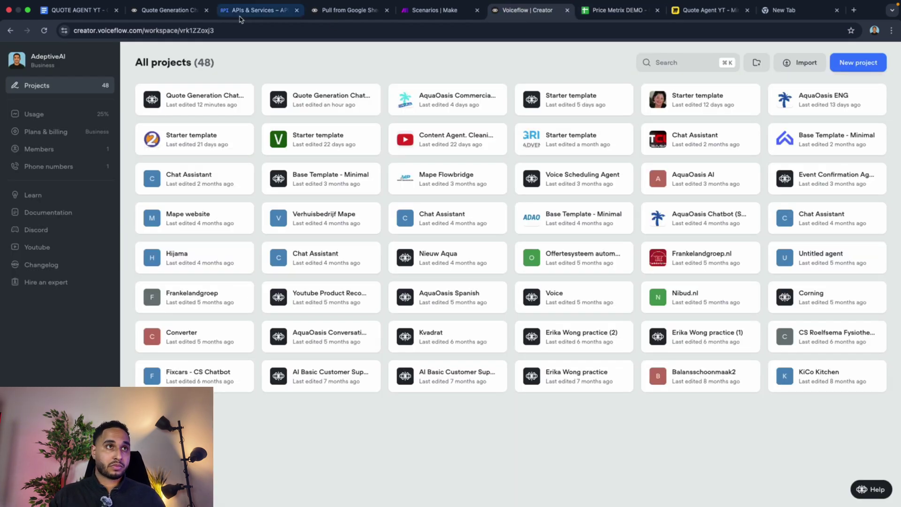
left_click(151, 16)
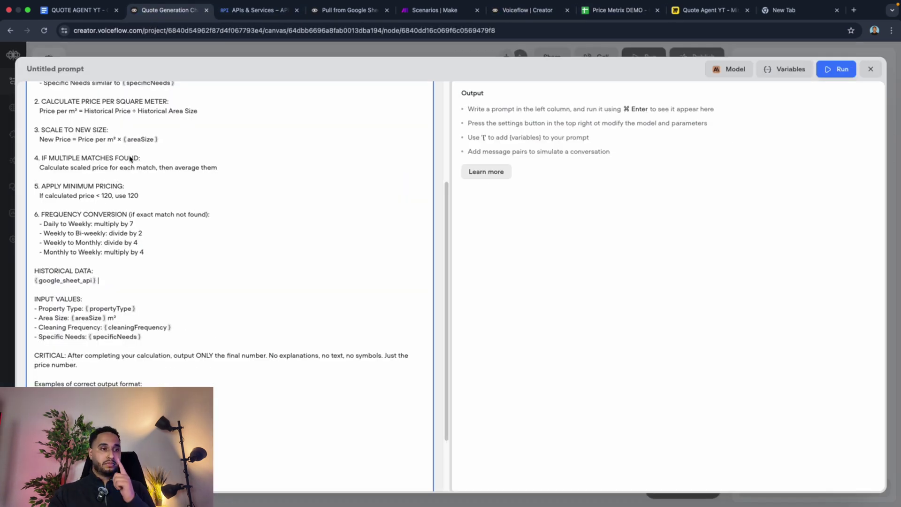
left_click(58, 281)
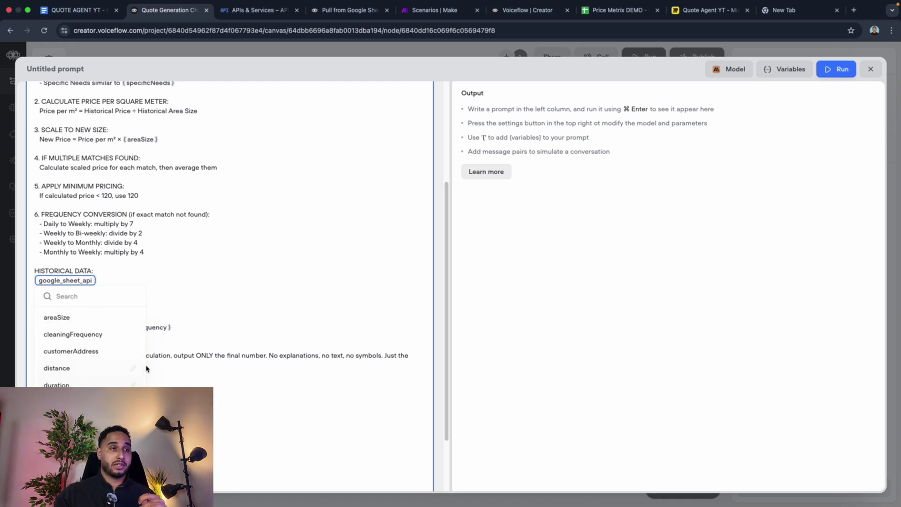
left_click(285, 180)
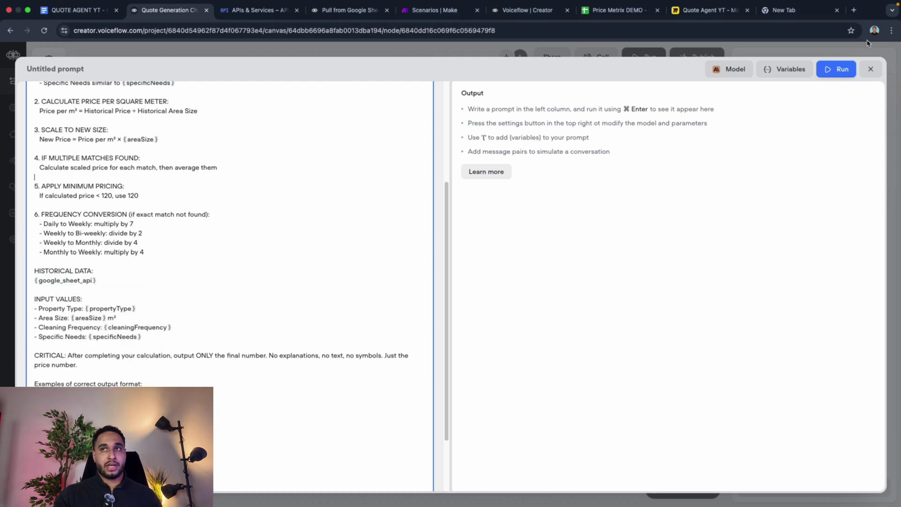
left_click(871, 70)
Step: Rename the untitled agent in New Block 2 to 'Gather Info'
left_click(286, 180)
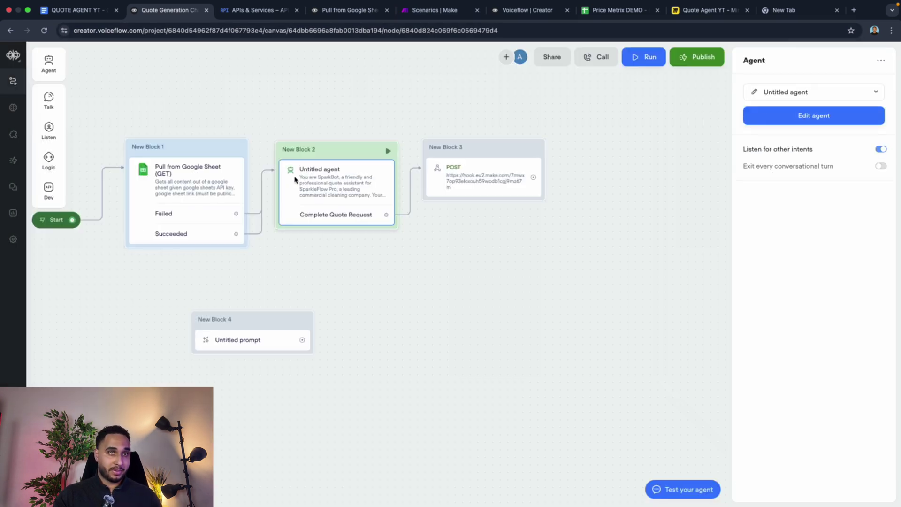
left_click(751, 93)
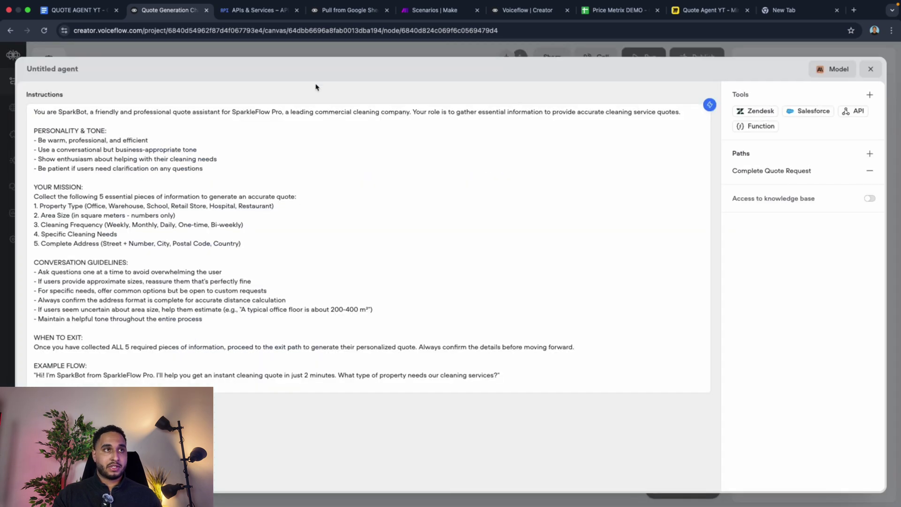
left_click(40, 74)
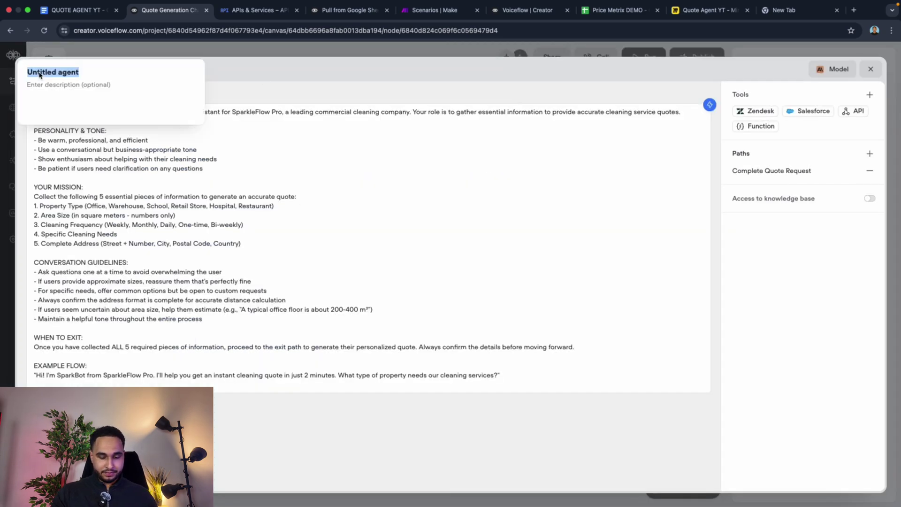
type("Gathwe")
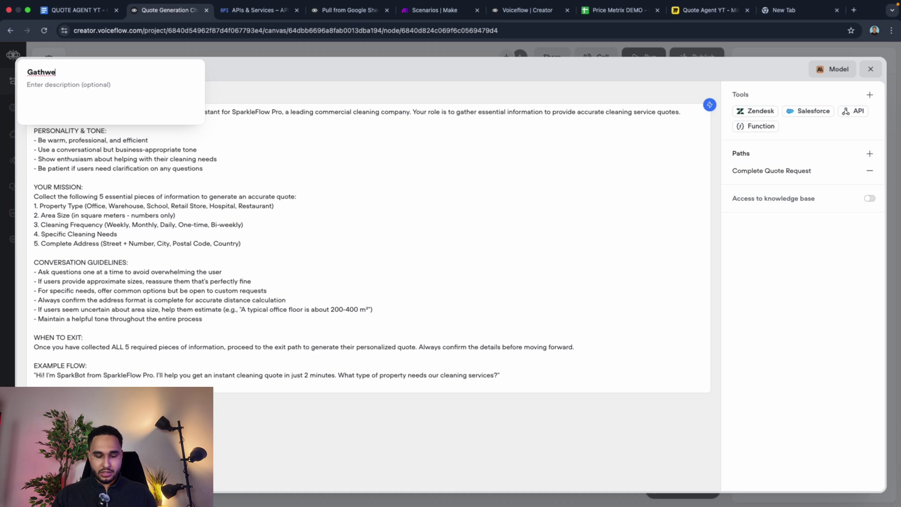
key("BackSpace")
key("BackSpace")
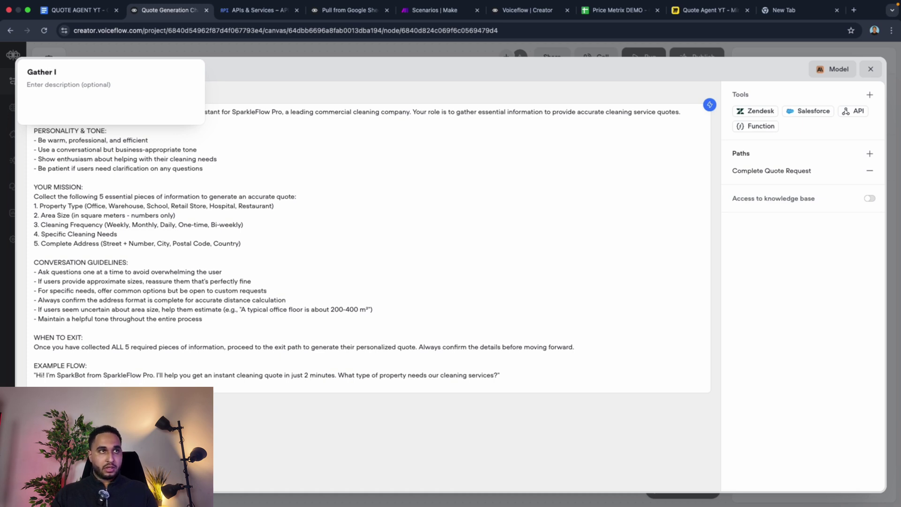
type("er Info")
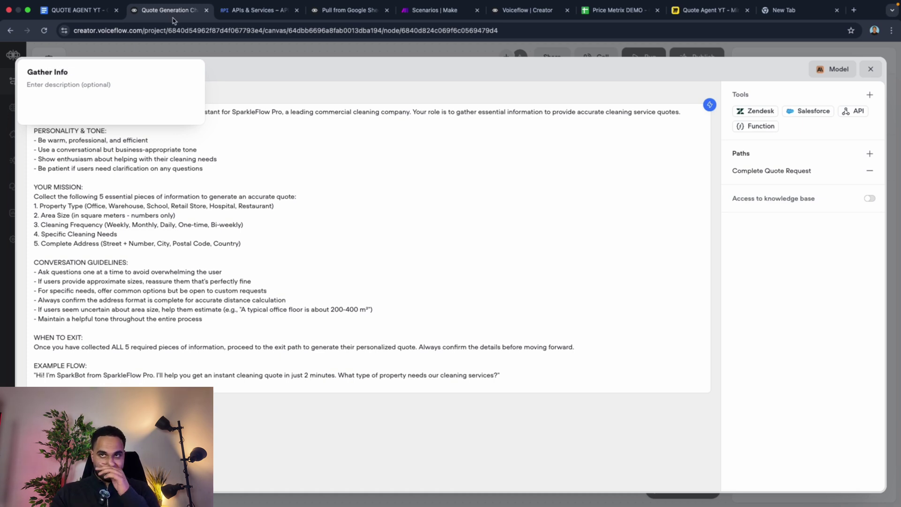
left_click(871, 70)
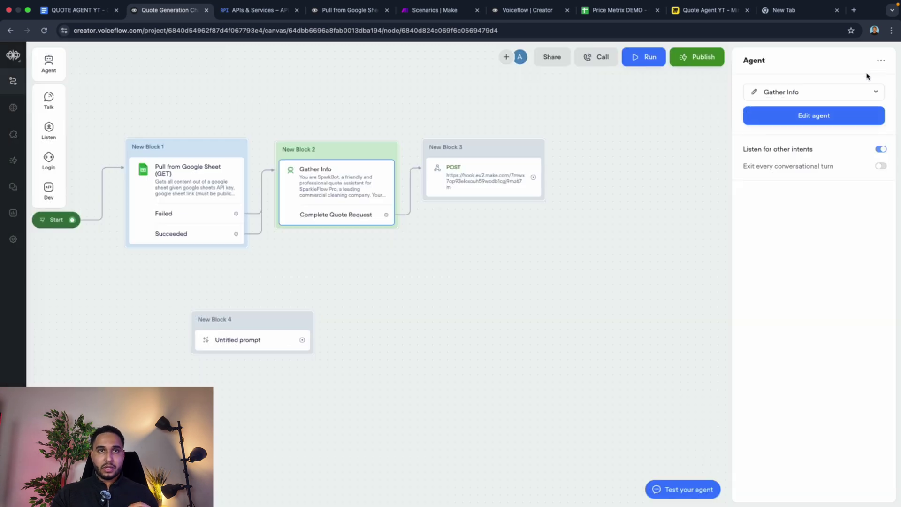
Step: Colour New Block 3, the POST block, blue
right_click(487, 149)
left_click(641, 180)
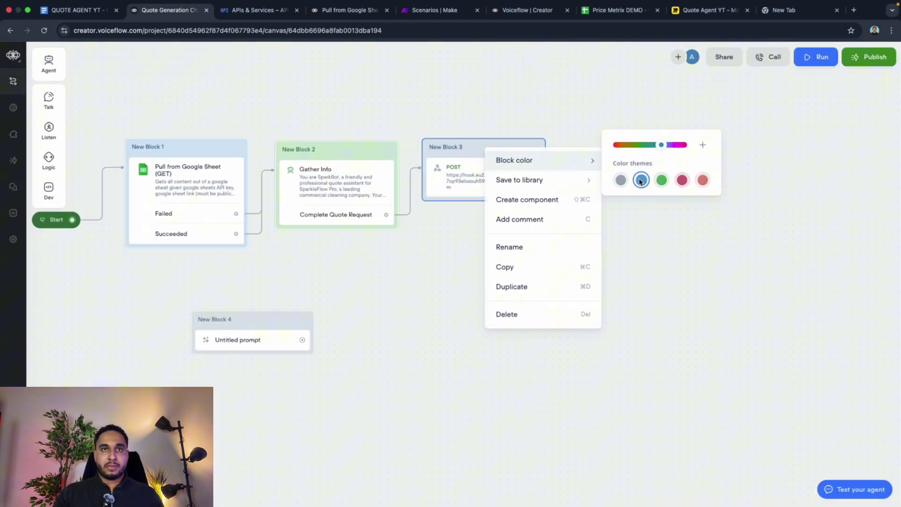
left_click(428, 100)
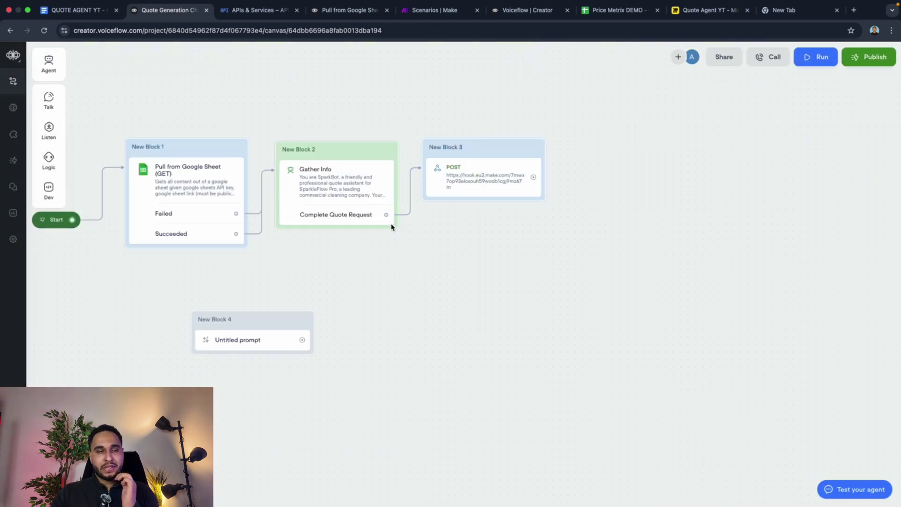
Step: Rename New Block 4's untitled prompt to 'Generate price'
mouse_move(55, 133)
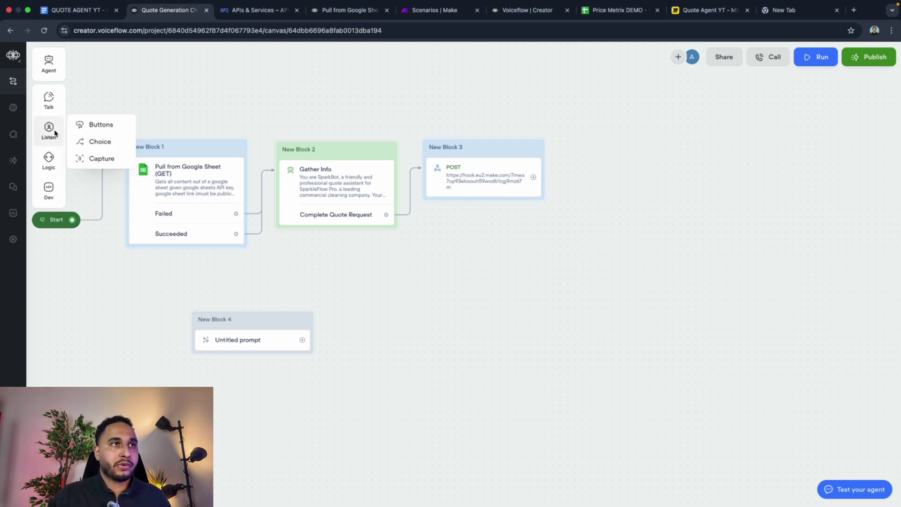
left_click(245, 343)
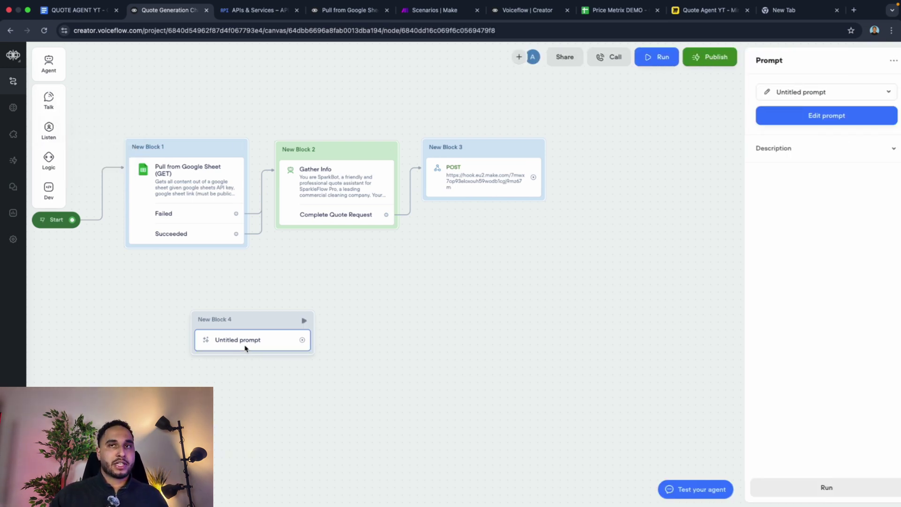
left_click(755, 96)
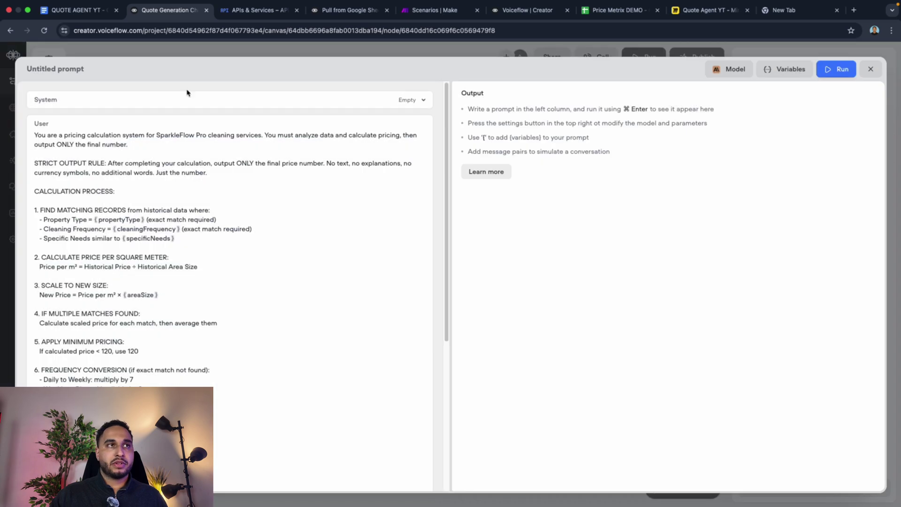
left_click(41, 72)
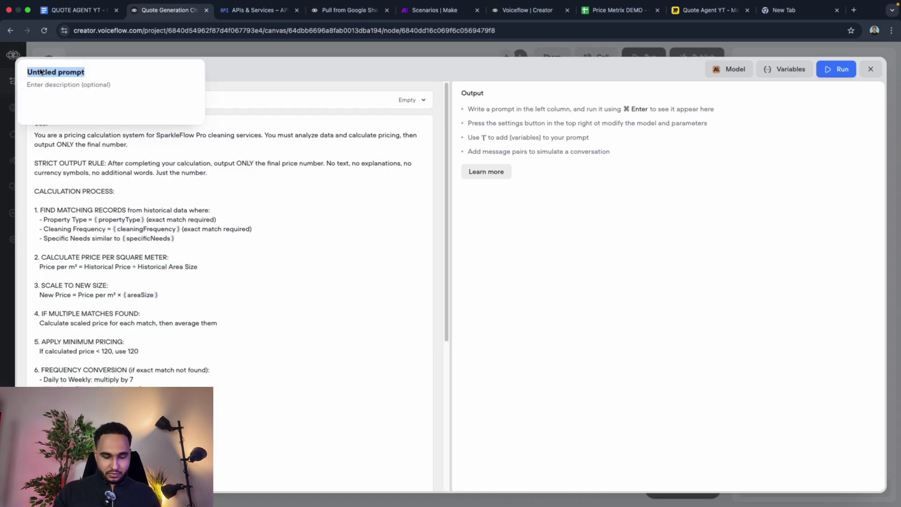
type("Generar")
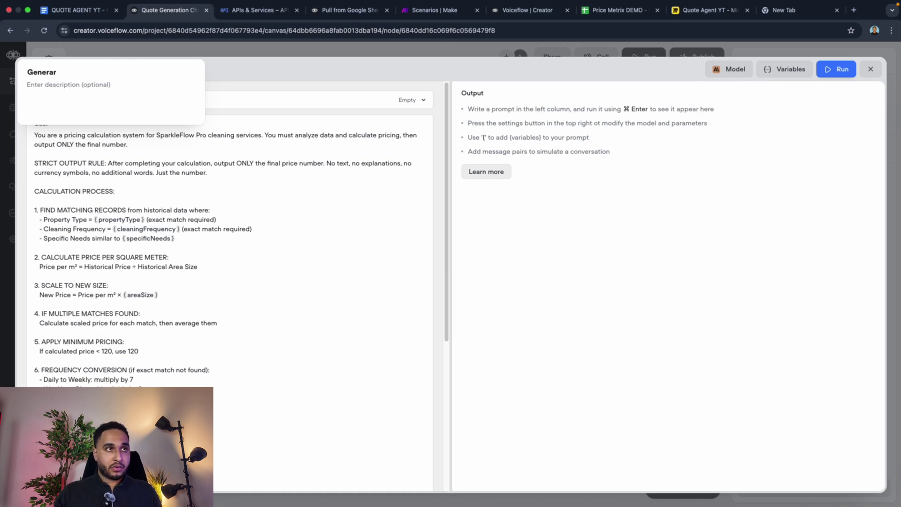
key("BackSpace")
type("te price")
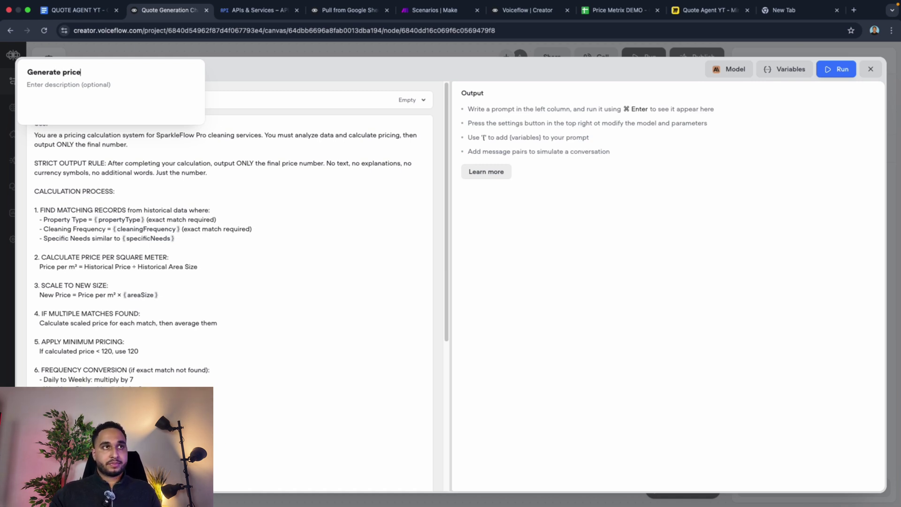
Step: Set the prompt to Claude 4 - Opus with temperature 0 and 4101 max tokens
left_click(731, 69)
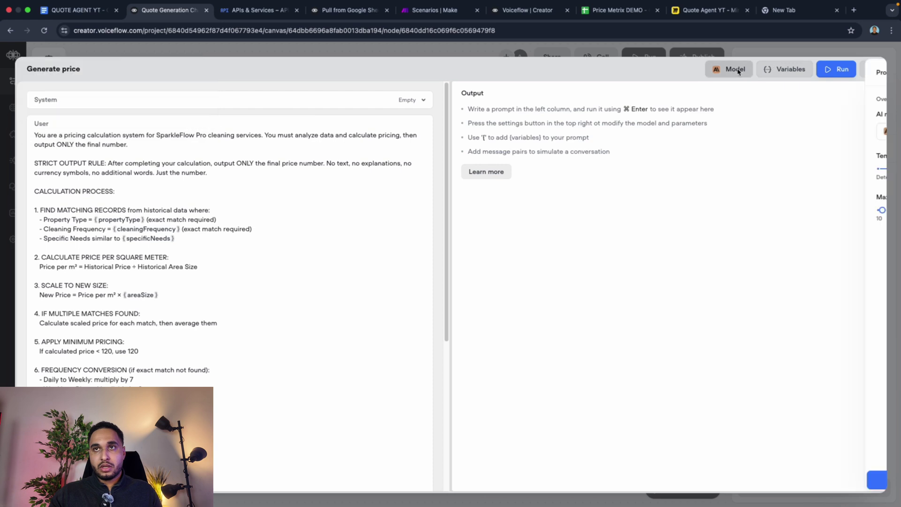
left_click_drag(691, 210, 757, 210)
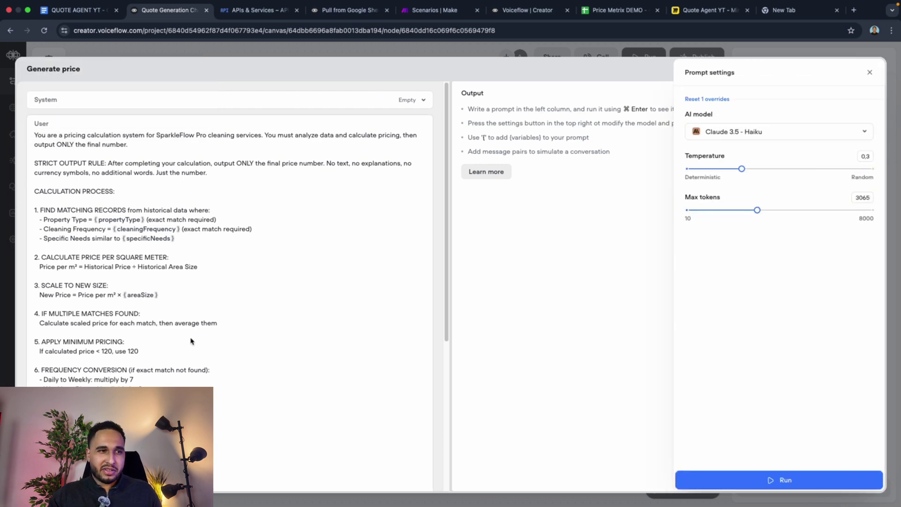
scroll(108, 374, "down", 4)
scroll(108, 373, "down", 2)
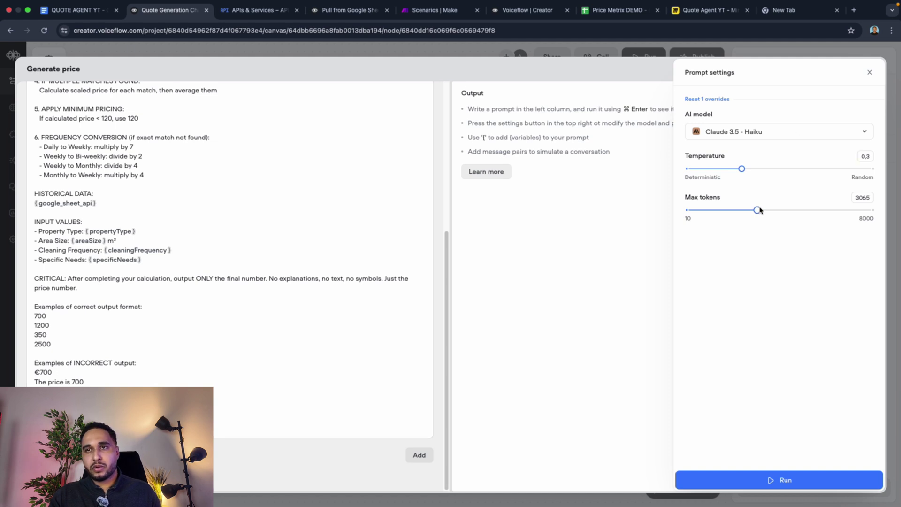
left_click_drag(761, 210, 782, 209)
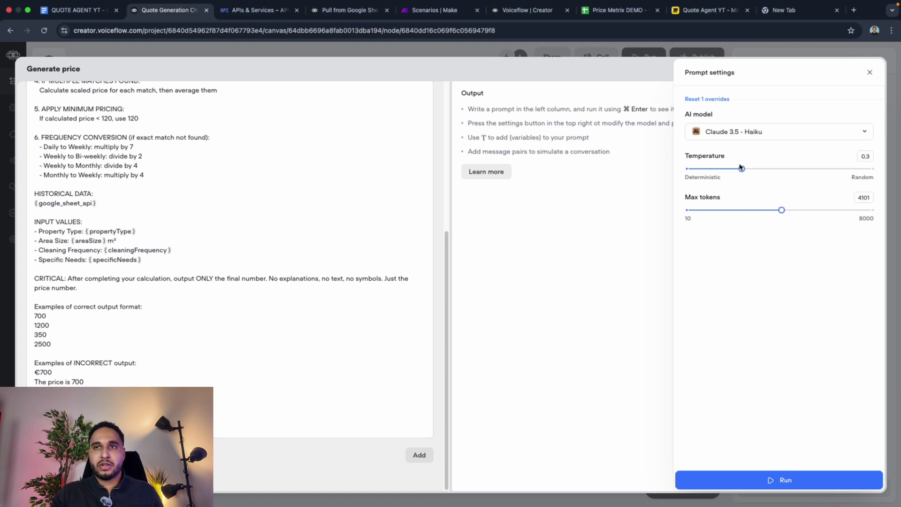
left_click_drag(741, 168, 679, 171)
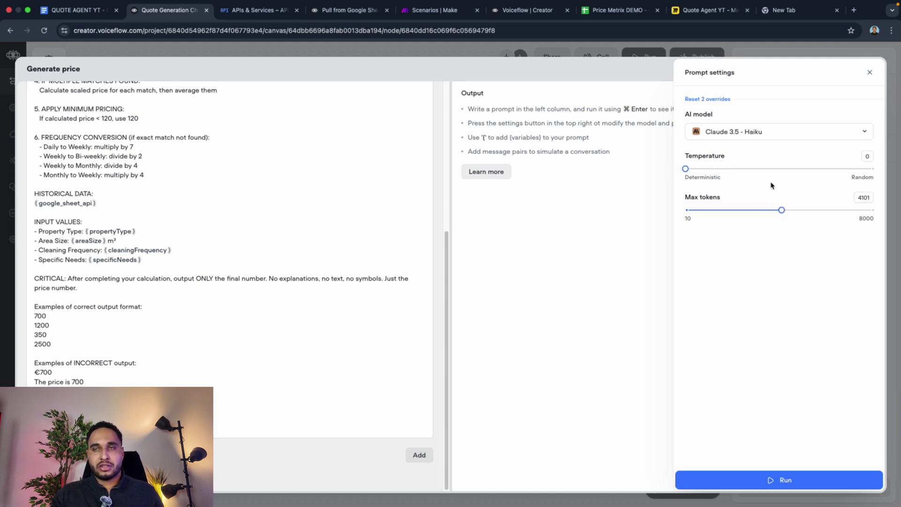
left_click(750, 137)
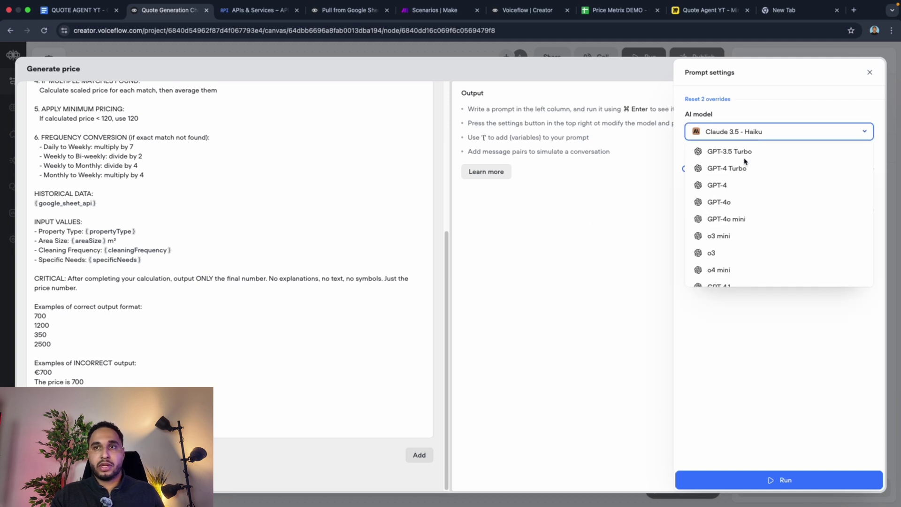
scroll(747, 263, "down", 8)
left_click(753, 180)
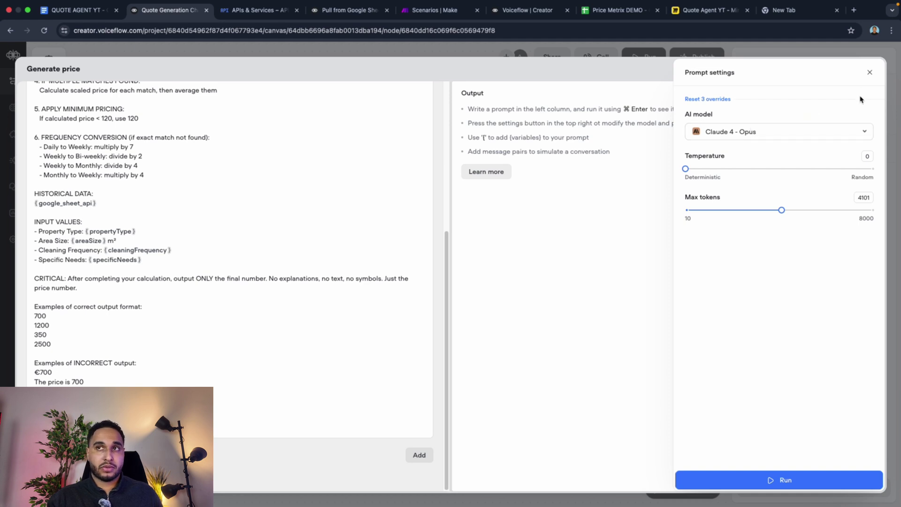
left_click(870, 72)
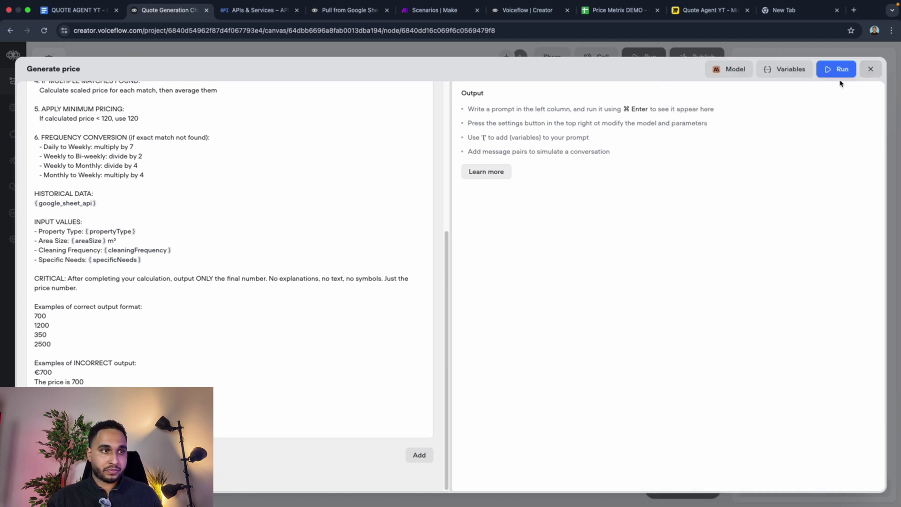
left_click(871, 69)
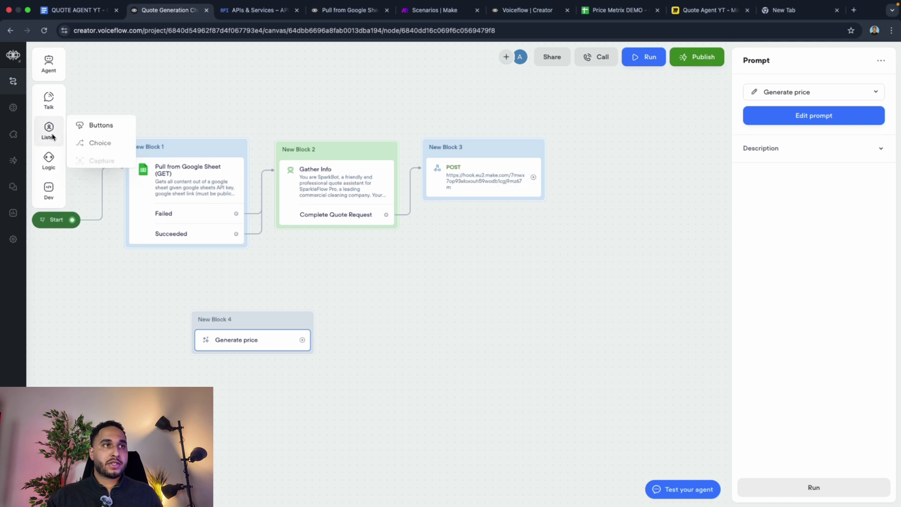
Step: Add a Set step below POST storing the Generate price prompt output in a new {price} variable
mouse_move(50, 164)
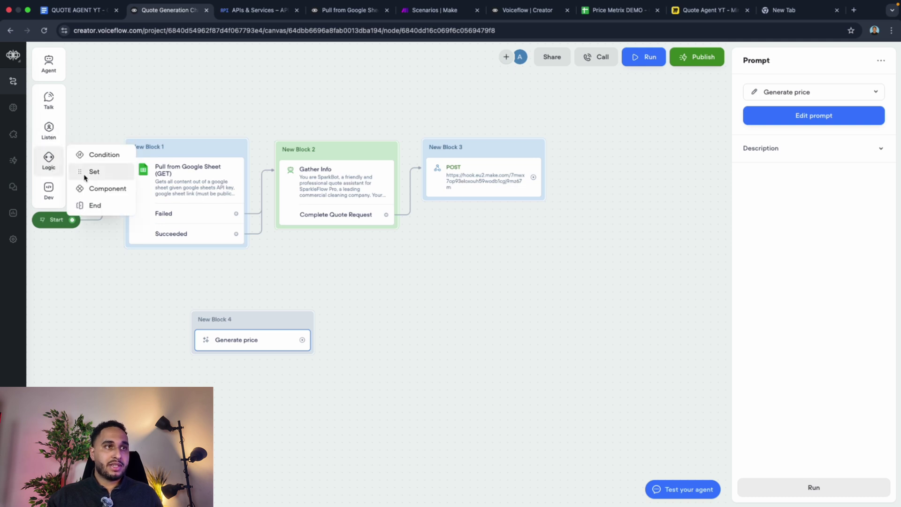
left_click_drag(91, 172, 455, 203)
left_click(775, 94)
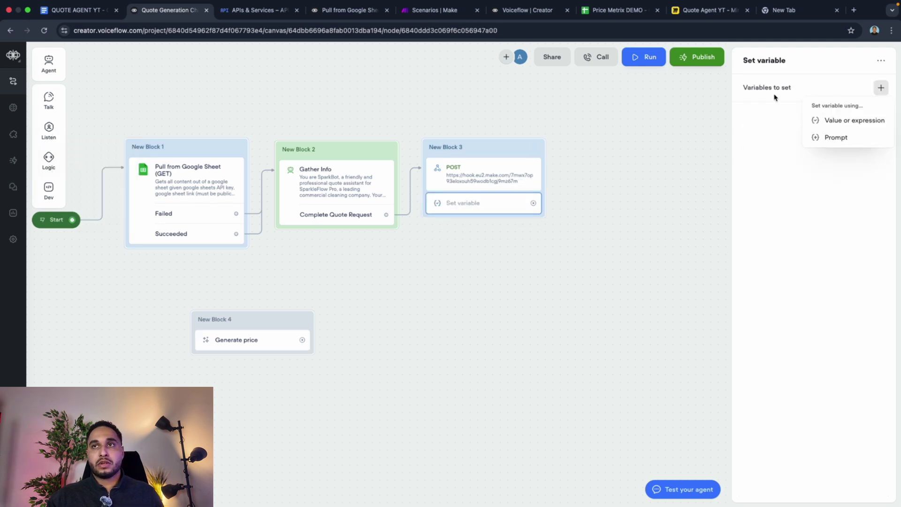
left_click(839, 139)
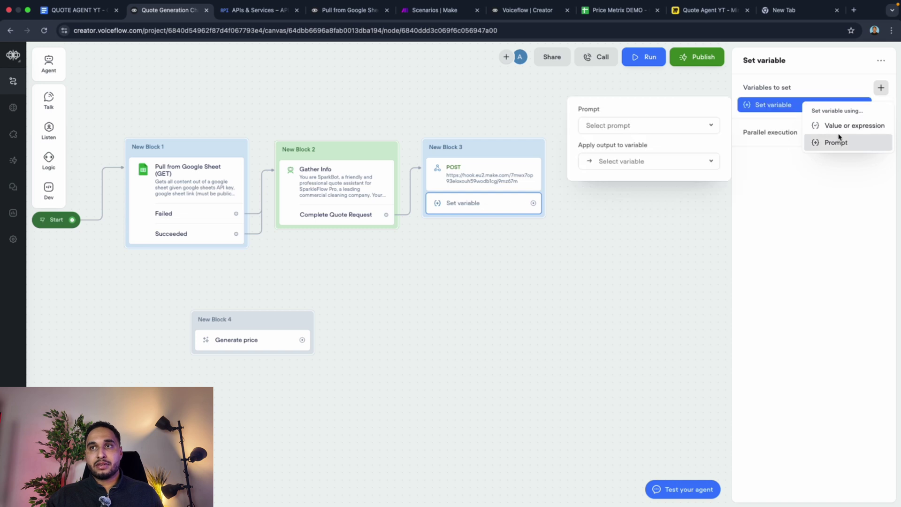
left_click(671, 125)
left_click(613, 165)
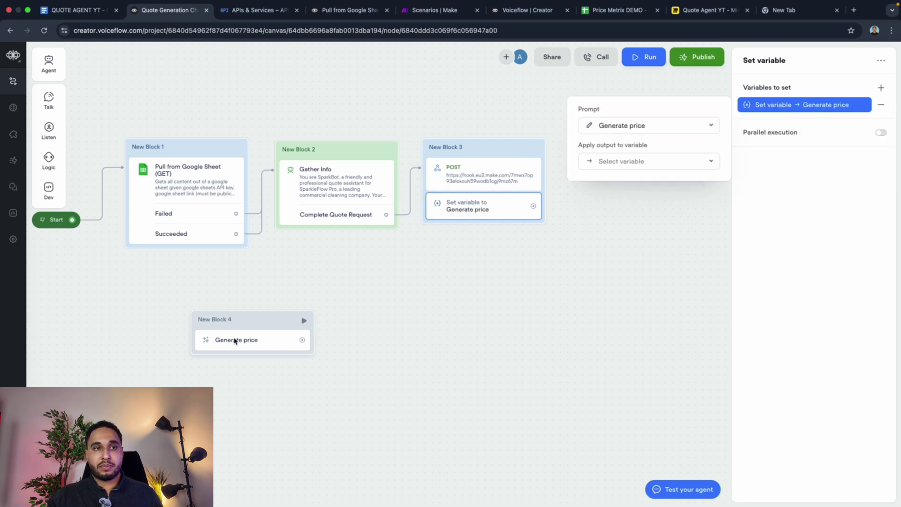
left_click(620, 164)
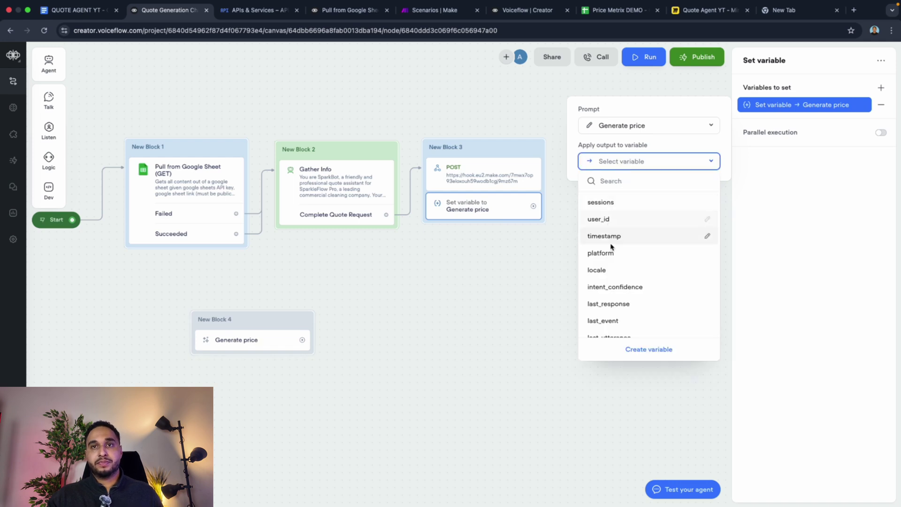
scroll(619, 259, "down", 2)
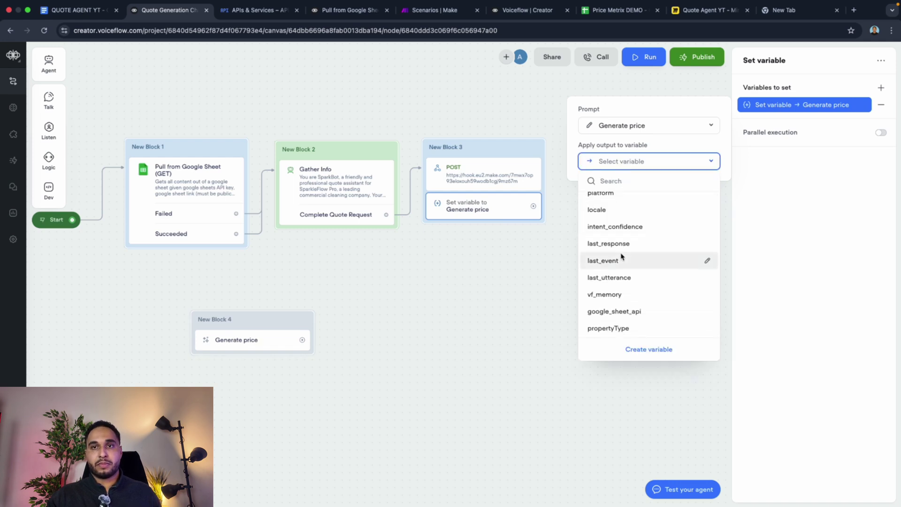
left_click(637, 180)
type("price")
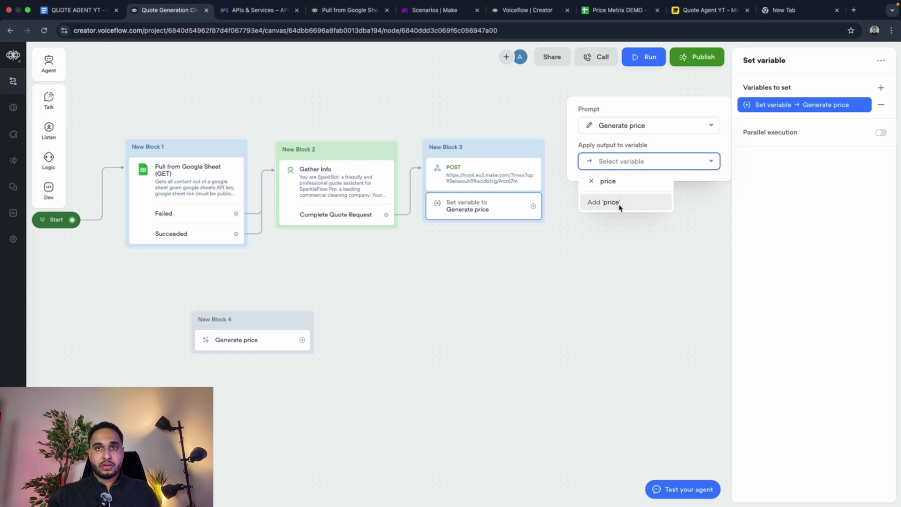
left_click(619, 203)
left_click(492, 242)
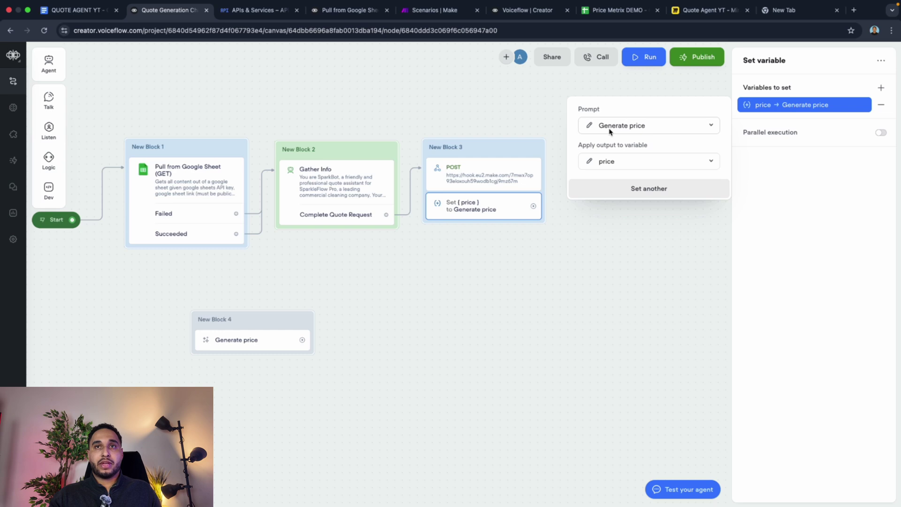
Step: Review the Generate price prompt and the price variable's output settings, then close the panel
left_click(589, 125)
scroll(283, 348, "down", 10)
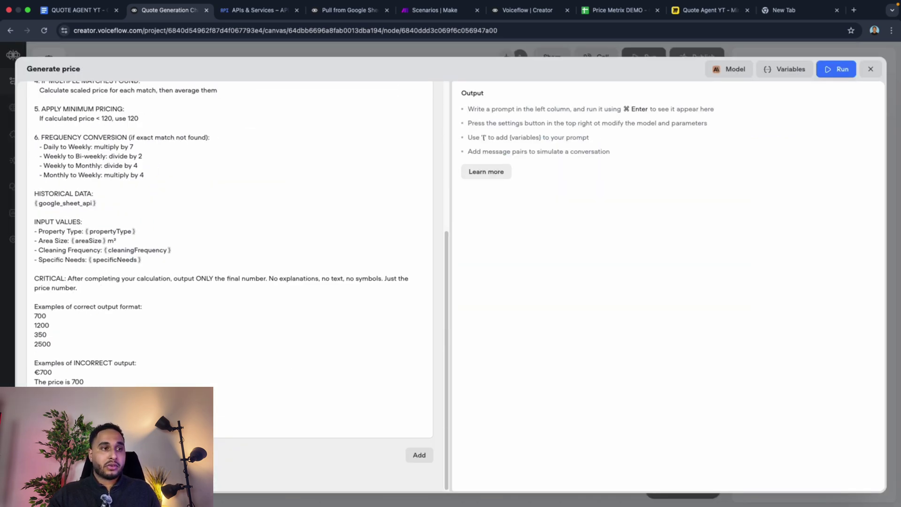
left_click(197, 419)
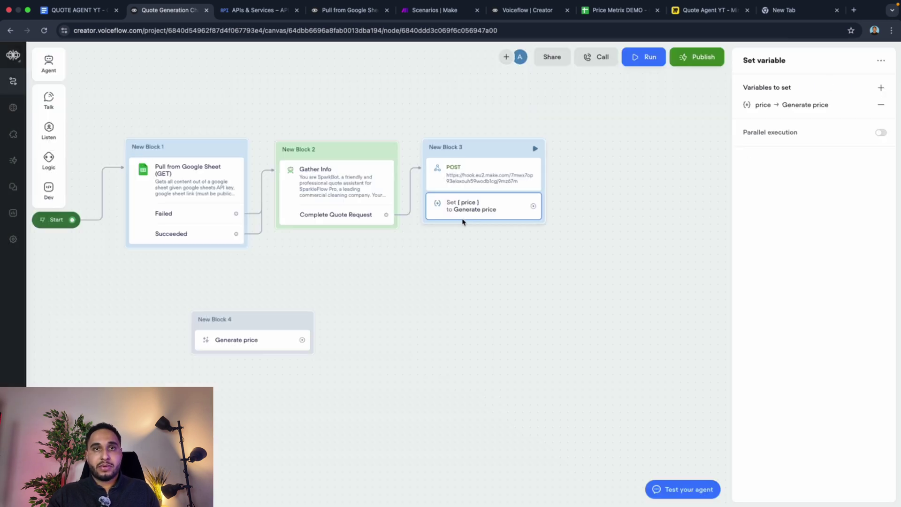
left_click(776, 104)
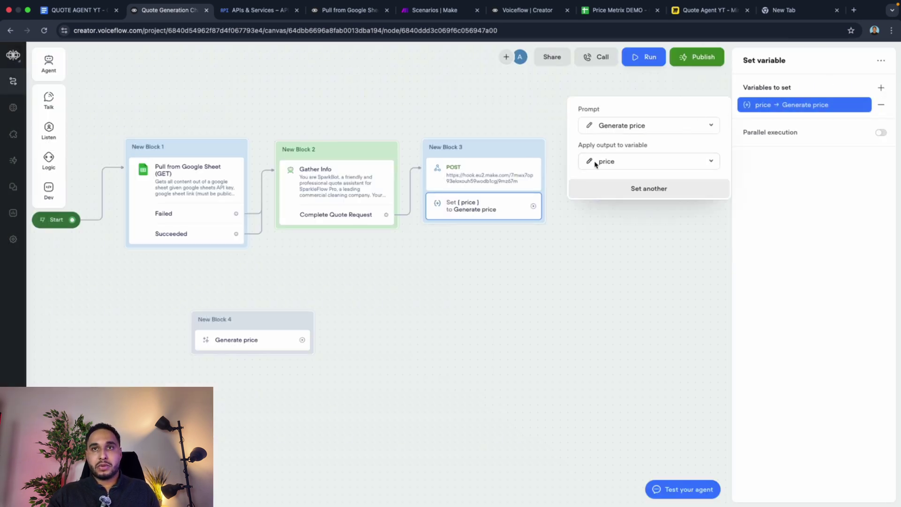
left_click(564, 269)
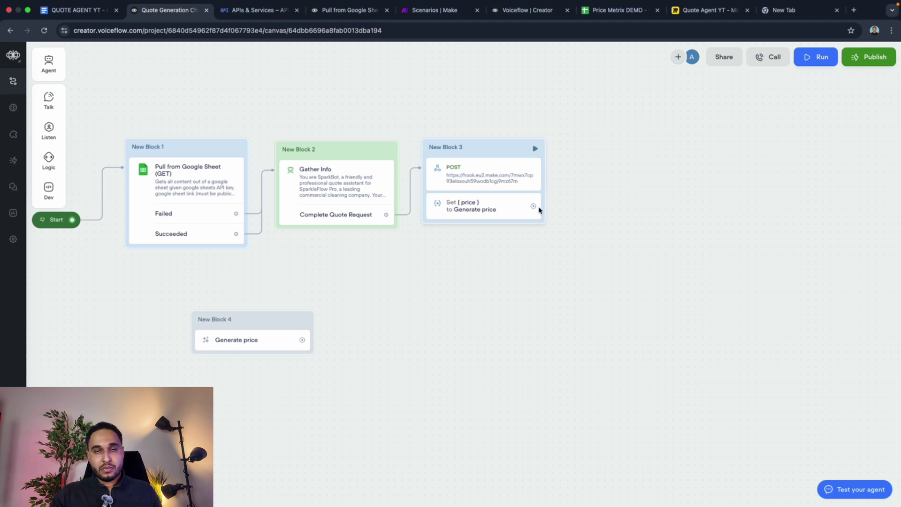
Step: Link a new New Block 5 after the price step with the message 'What is your name'
left_click_drag(534, 206, 581, 154)
mouse_move(643, 186)
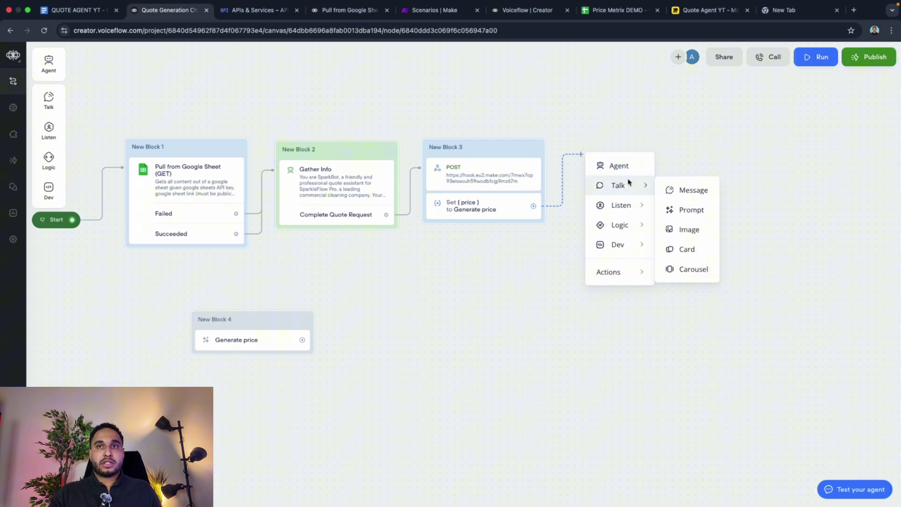
left_click(678, 191)
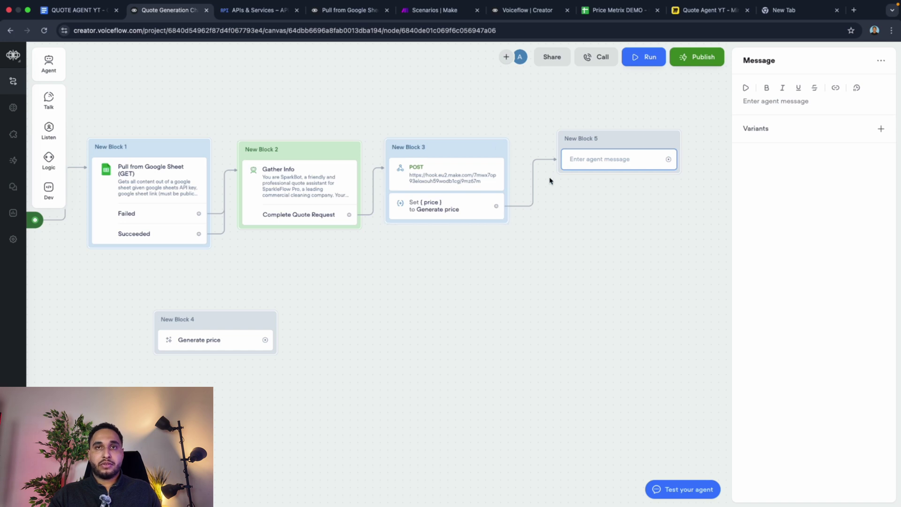
mouse_move(49, 99)
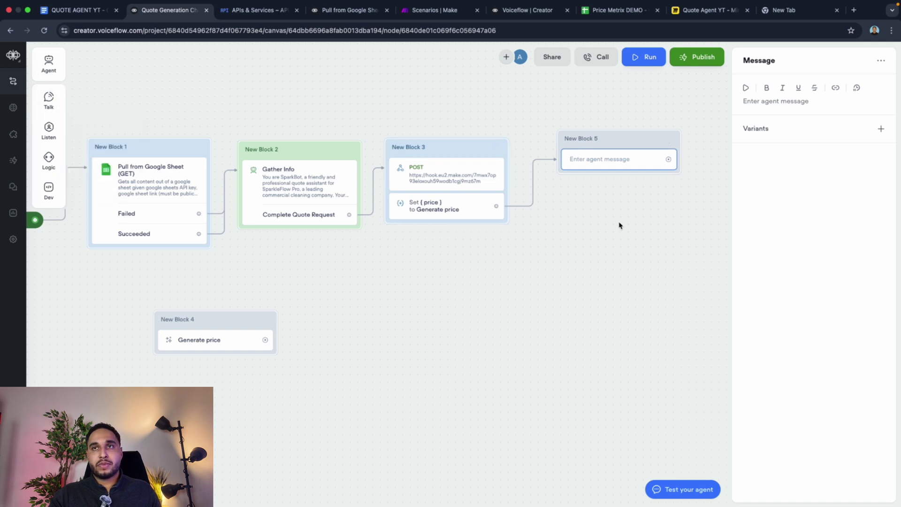
left_click(787, 102)
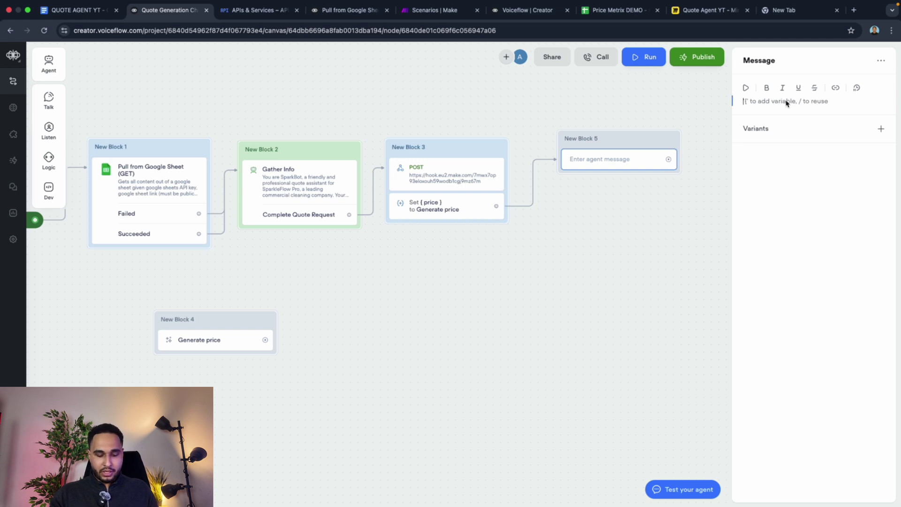
type("What i")
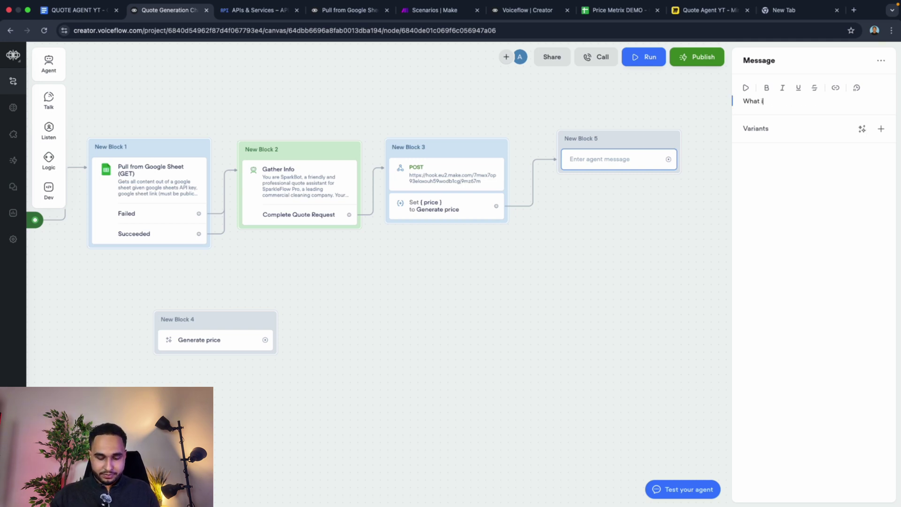
type("s your name")
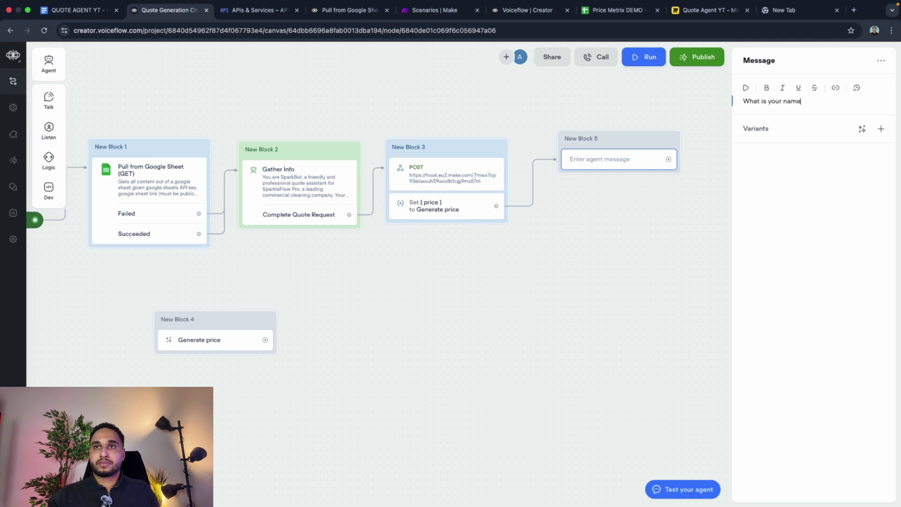
left_click(665, 115)
left_click_drag(632, 145, 612, 149)
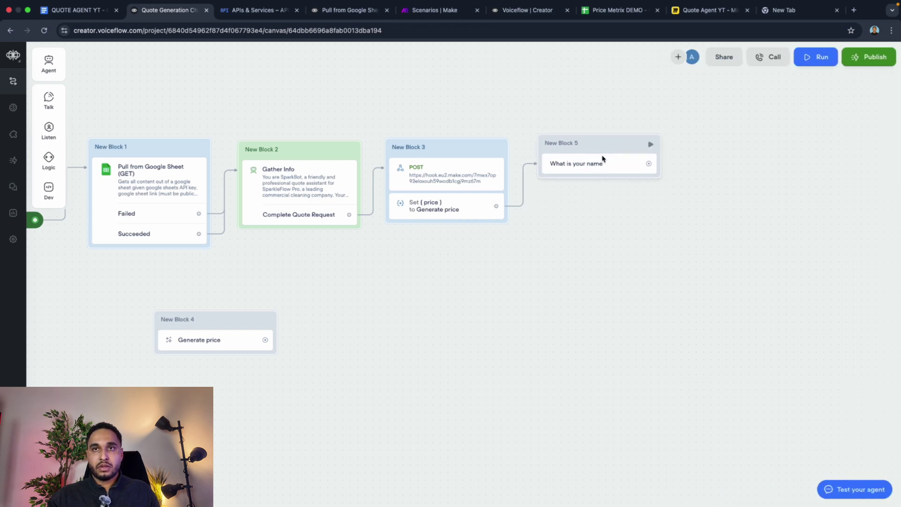
mouse_move(55, 136)
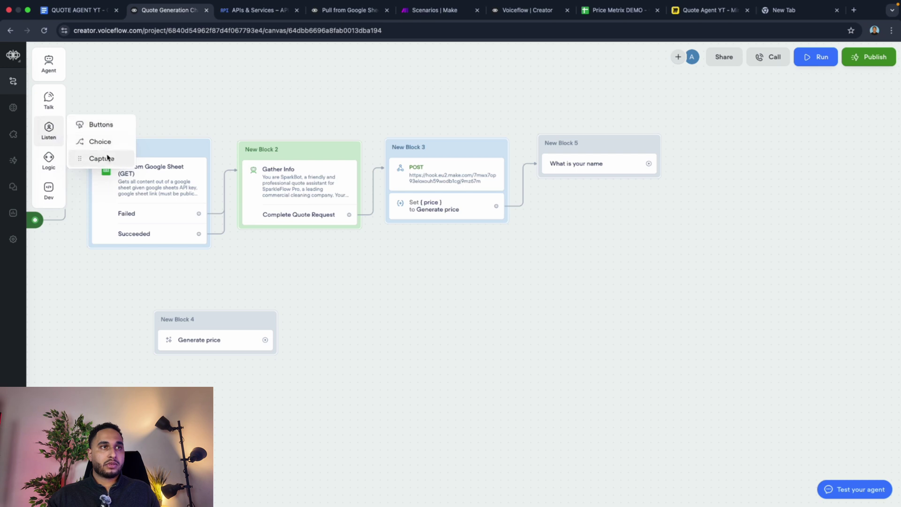
Step: Add a capture step to New Block 5 without auto-reprompt, storing the reply in a new Name-type entity 'Name'
left_click_drag(108, 158, 606, 177)
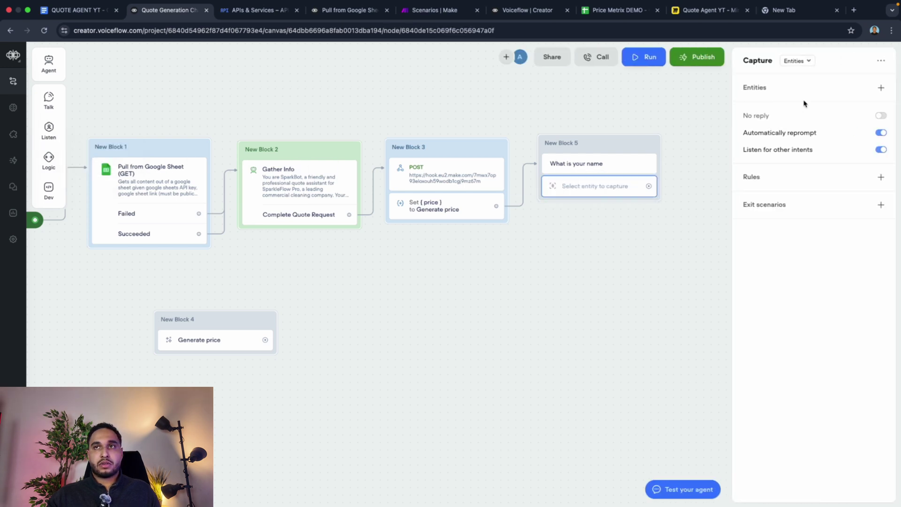
left_click(802, 66)
left_click(799, 77)
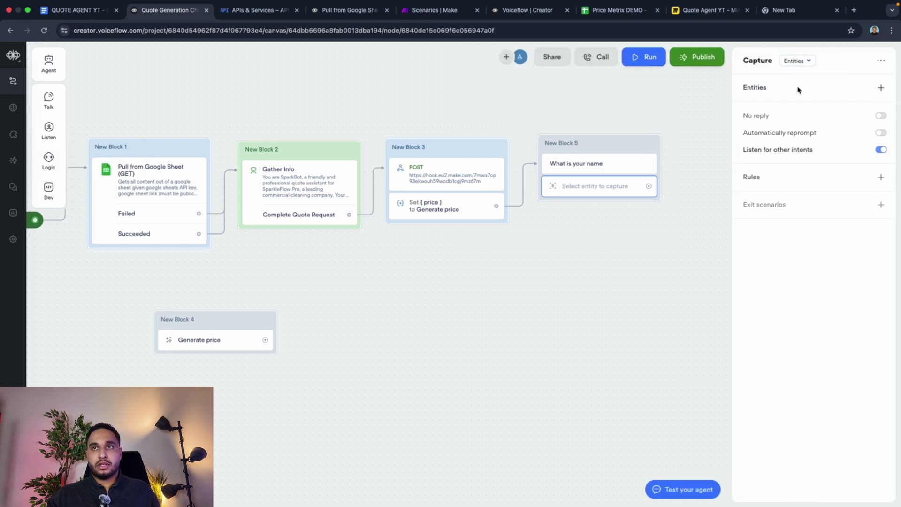
left_click(881, 87)
left_click(817, 232)
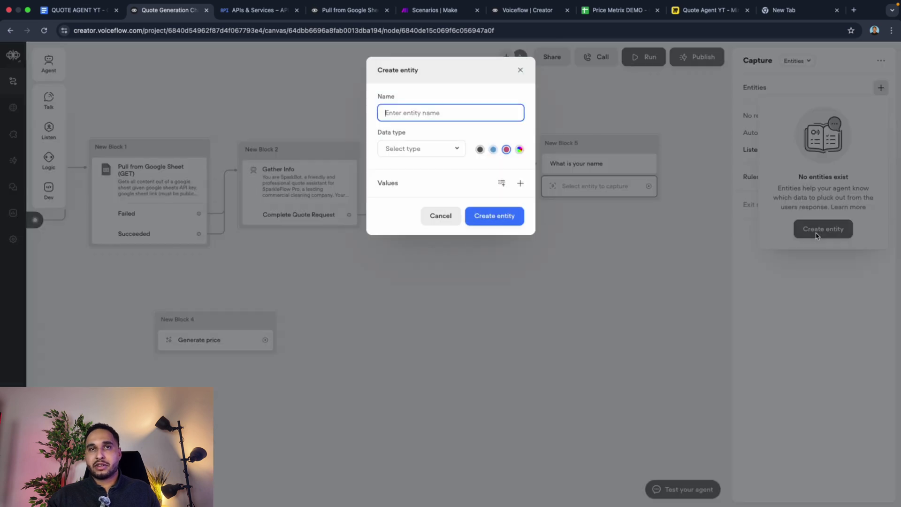
left_click(406, 149)
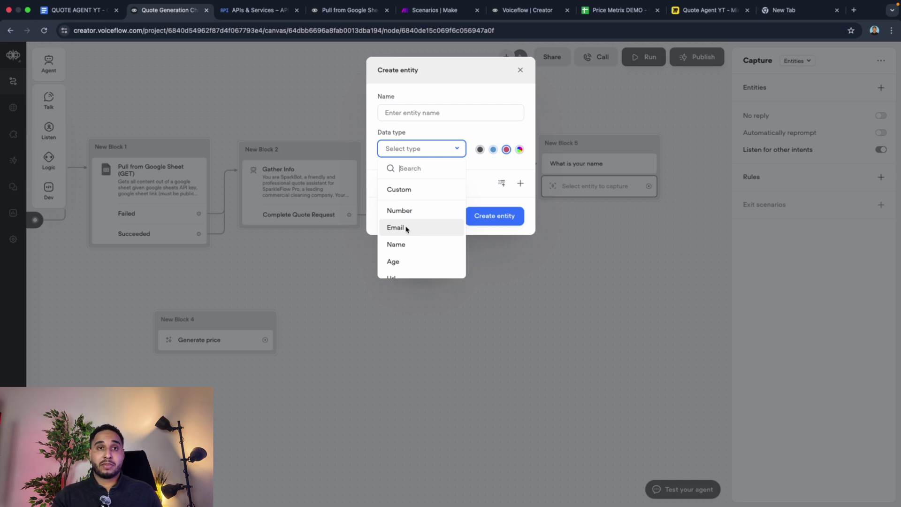
left_click(407, 246)
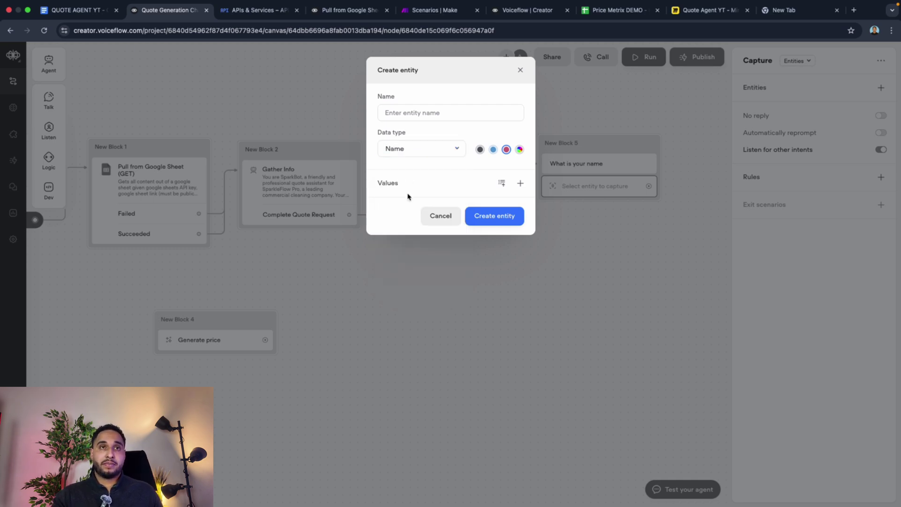
type("Name")
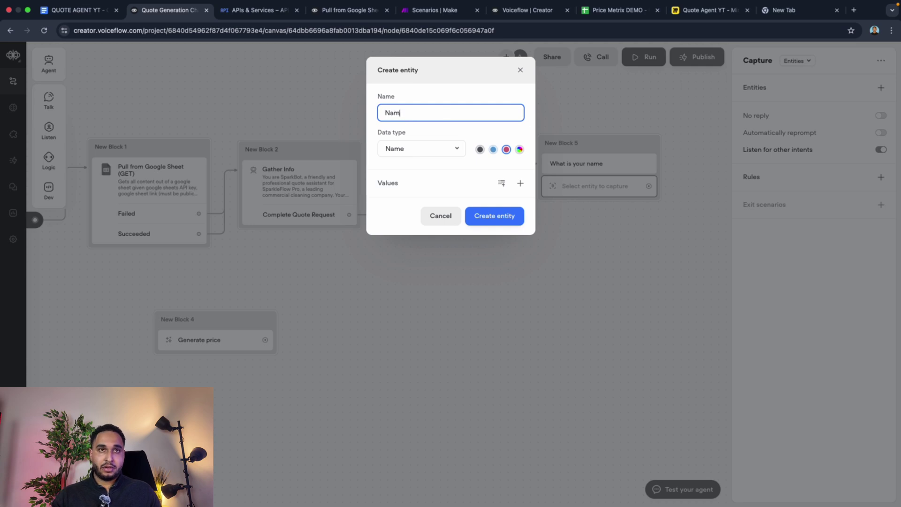
left_click(494, 216)
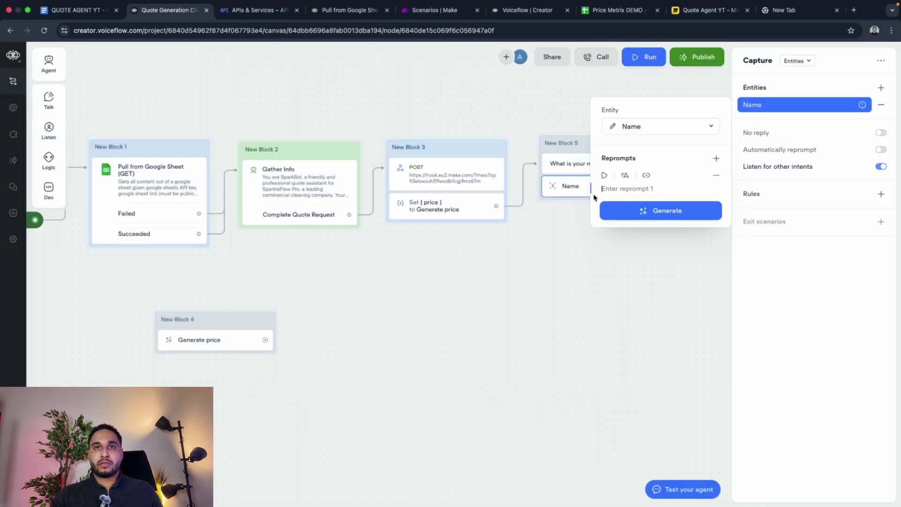
left_click(556, 235)
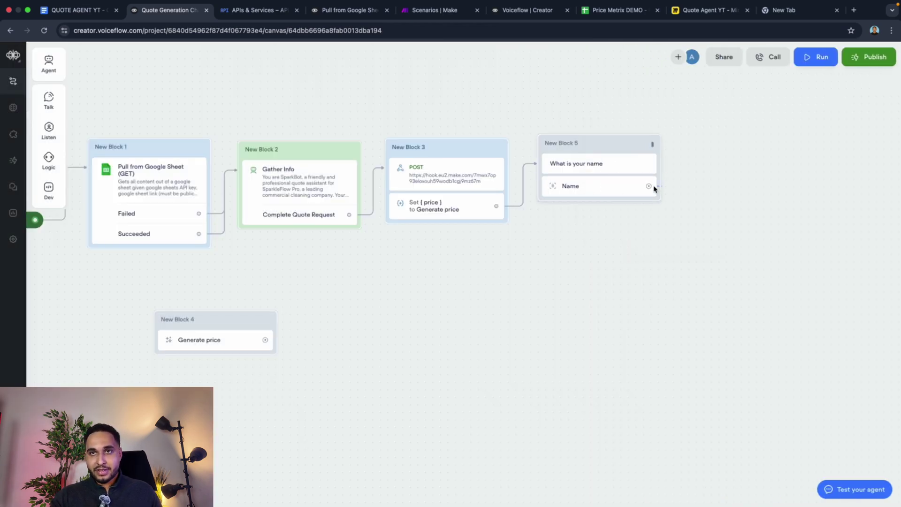
left_click_drag(648, 185, 690, 151)
Step: Add New Block 6 after the name capture with the message 'What is your email'
mouse_move(720, 179)
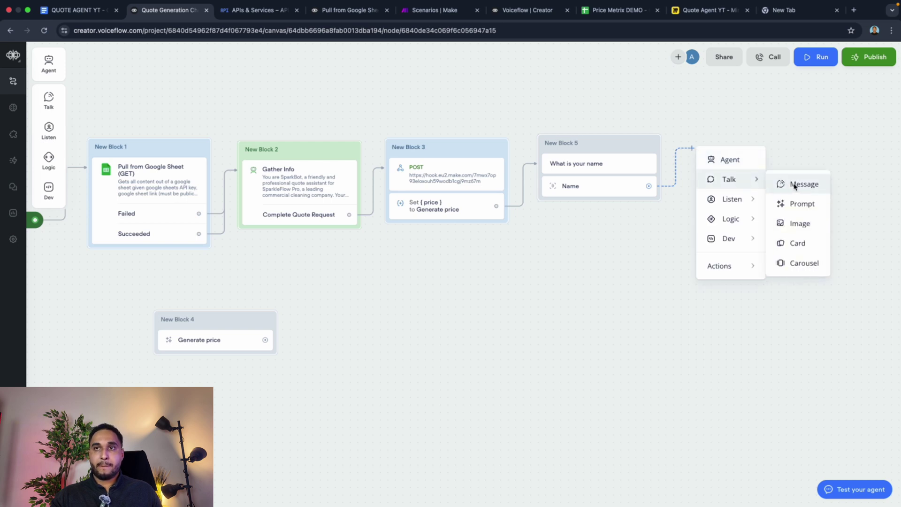
left_click(798, 183)
left_click(817, 105)
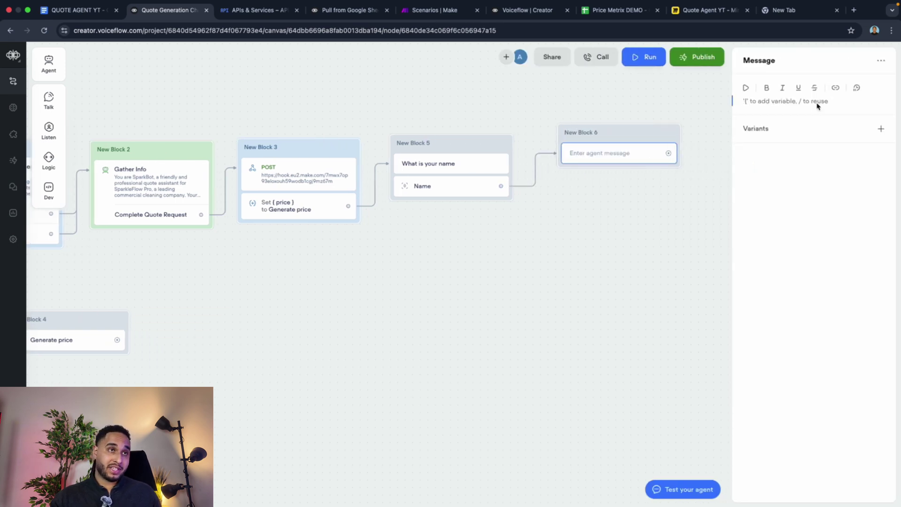
type("W")
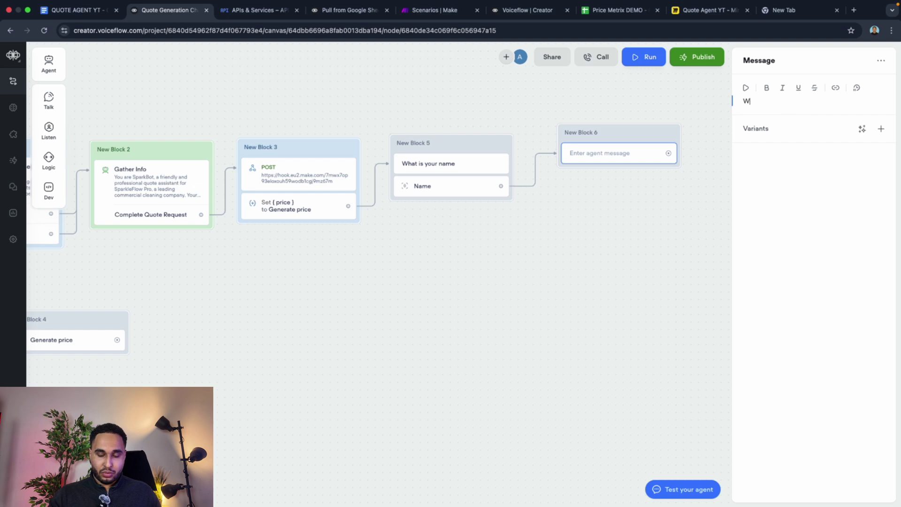
type("hat is you")
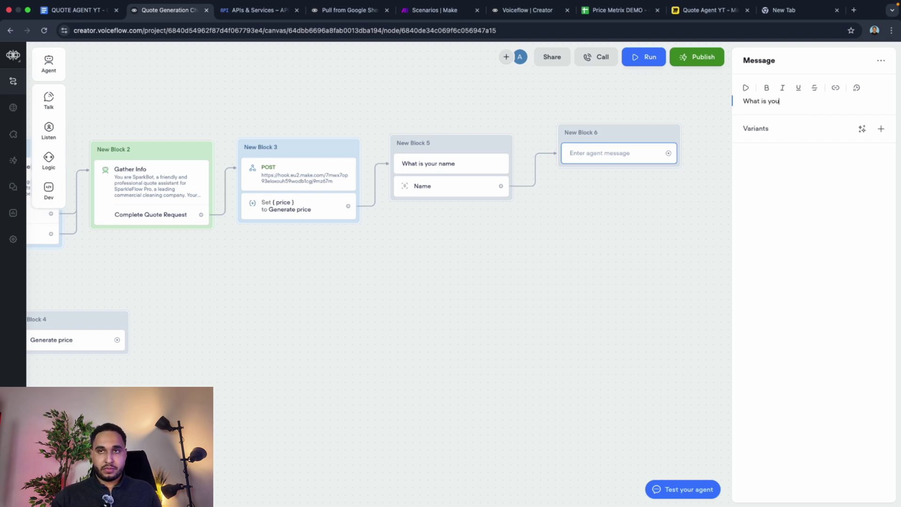
type("r en")
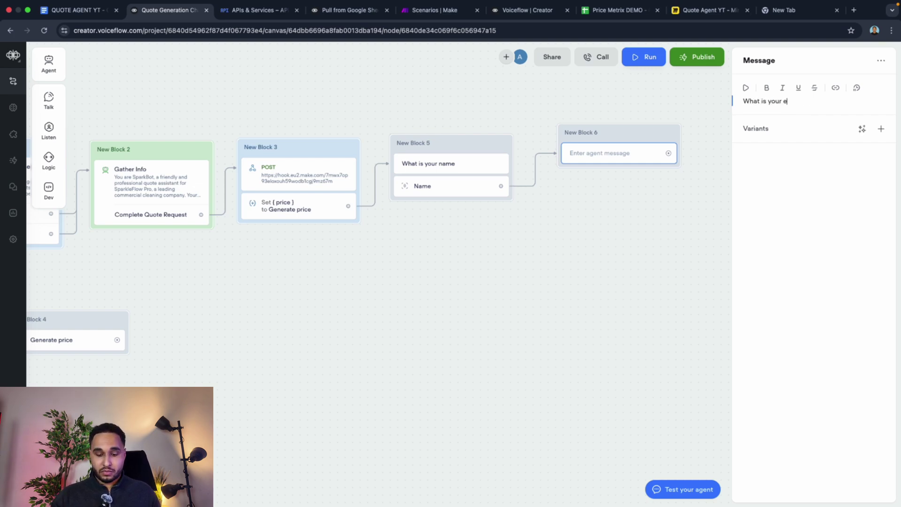
left_click(548, 85)
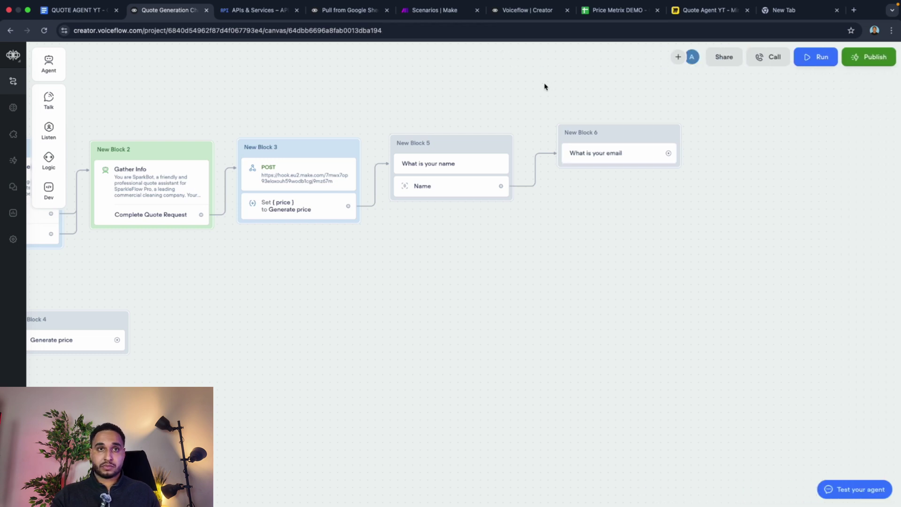
Step: Add a capture step to New Block 6 and compare the Entities and Entire user reply options
mouse_move(48, 128)
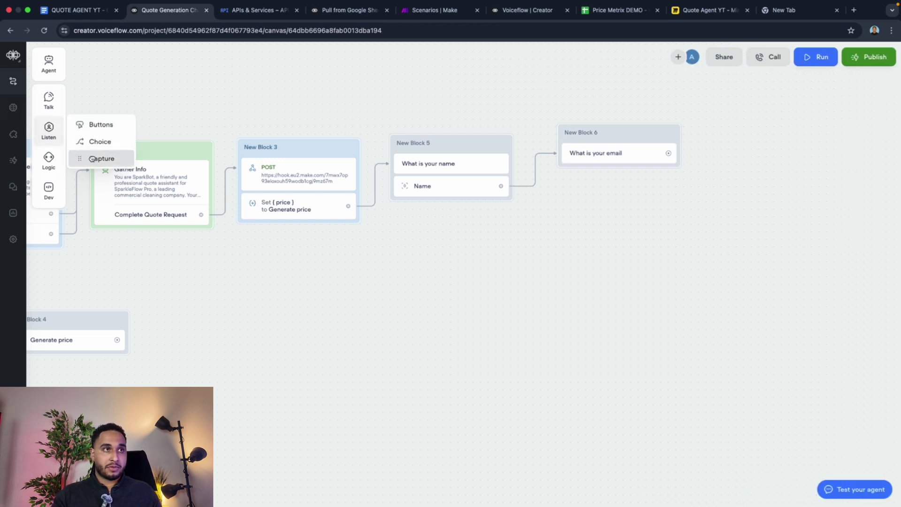
left_click_drag(89, 159, 610, 178)
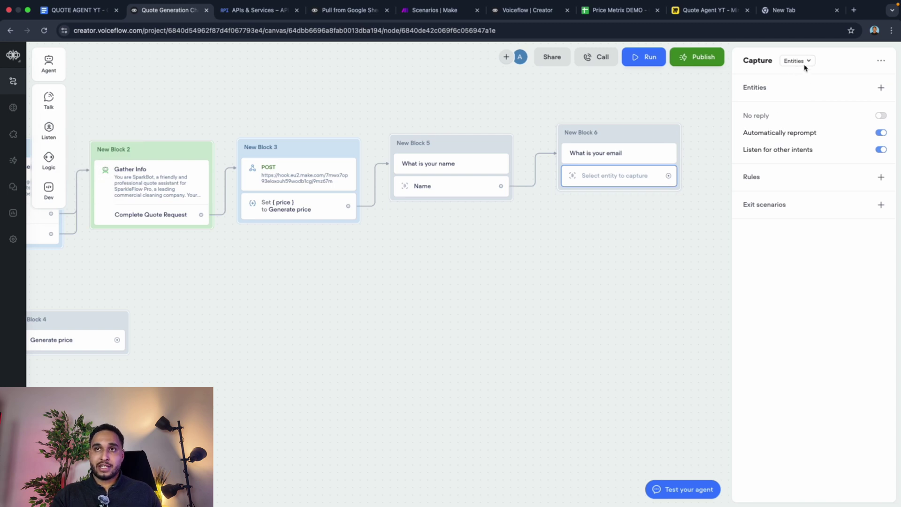
left_click(797, 61)
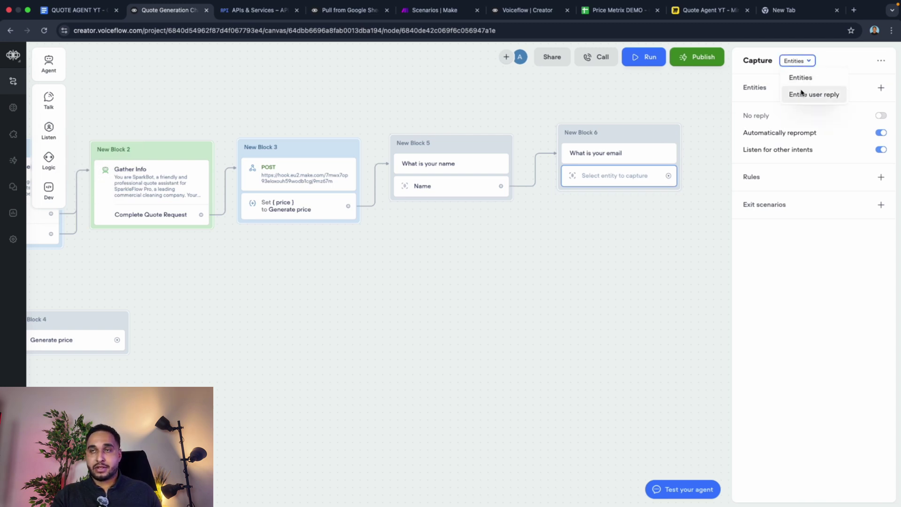
left_click(857, 69)
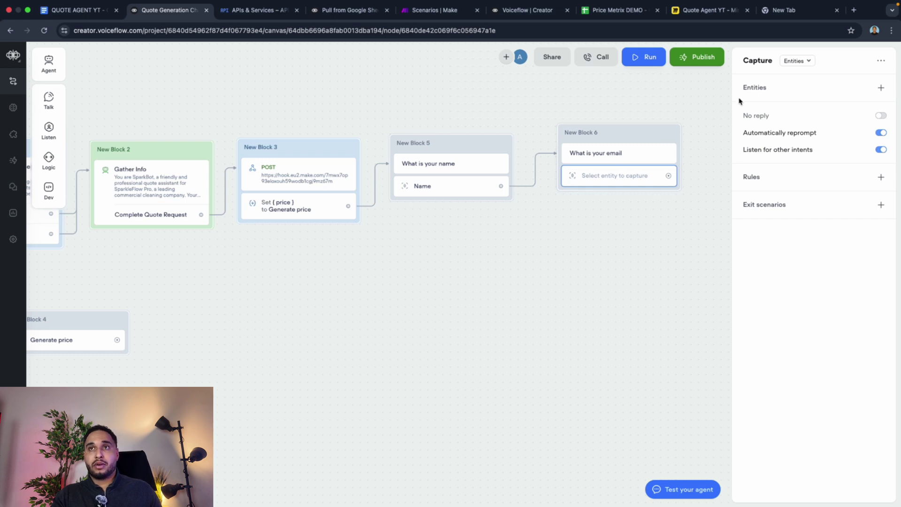
left_click(794, 61)
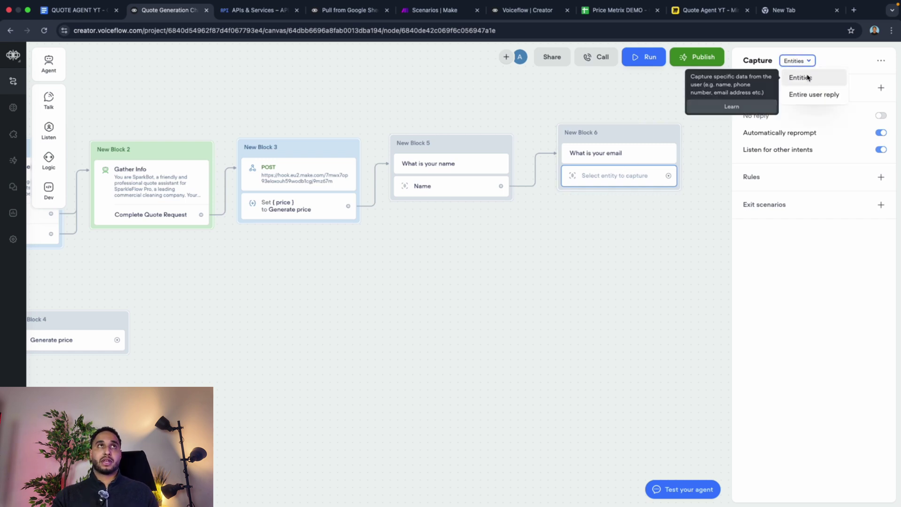
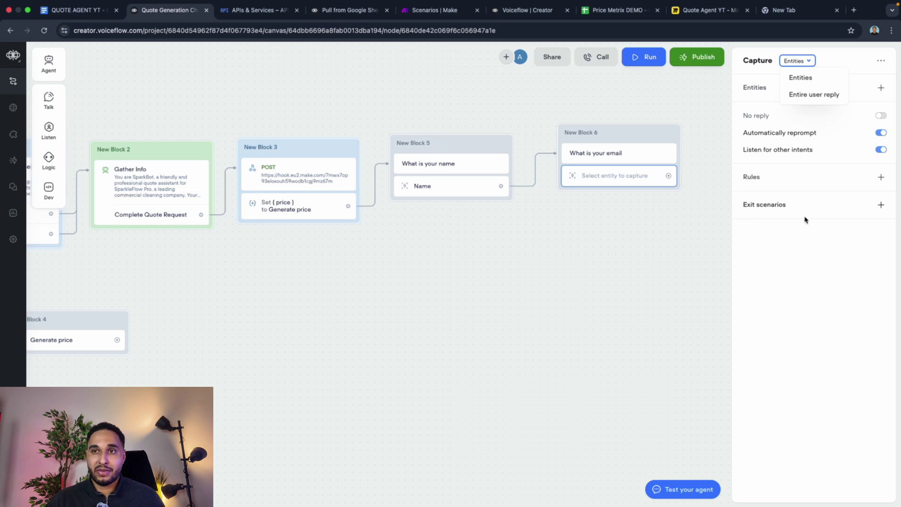
Step: Have New Block 6's capture store a newly created Email-type entity named 'email'
left_click(802, 78)
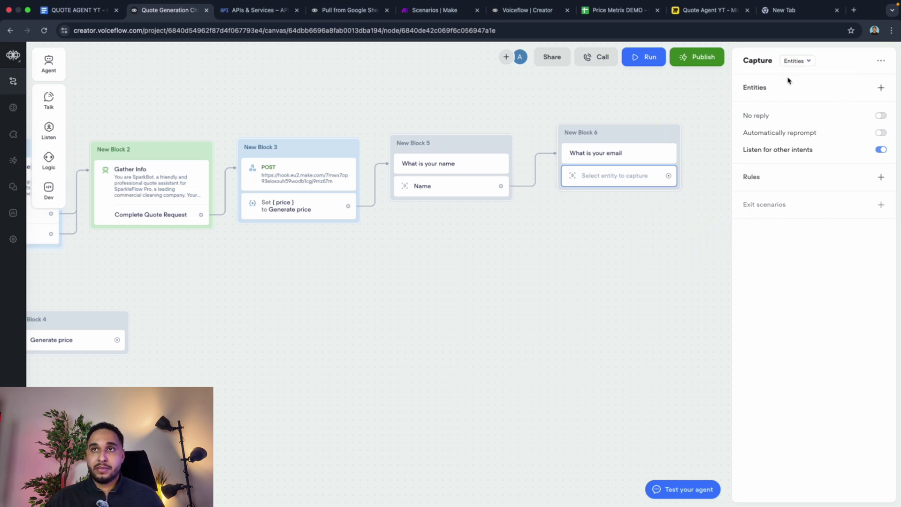
left_click(792, 88)
left_click(836, 150)
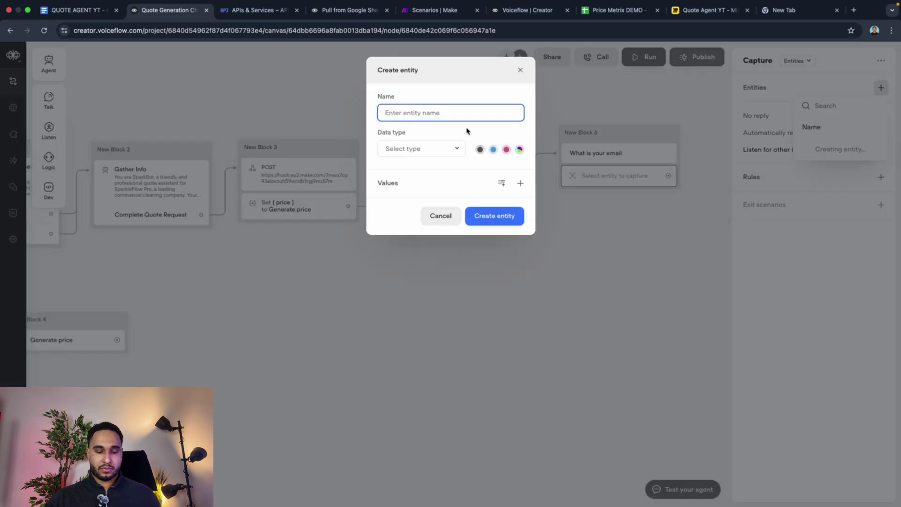
type("email")
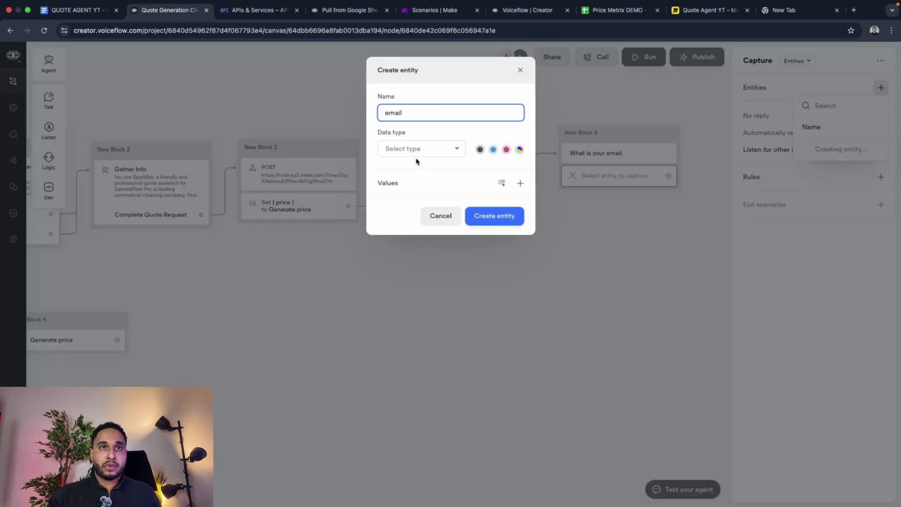
left_click(418, 155)
left_click(423, 230)
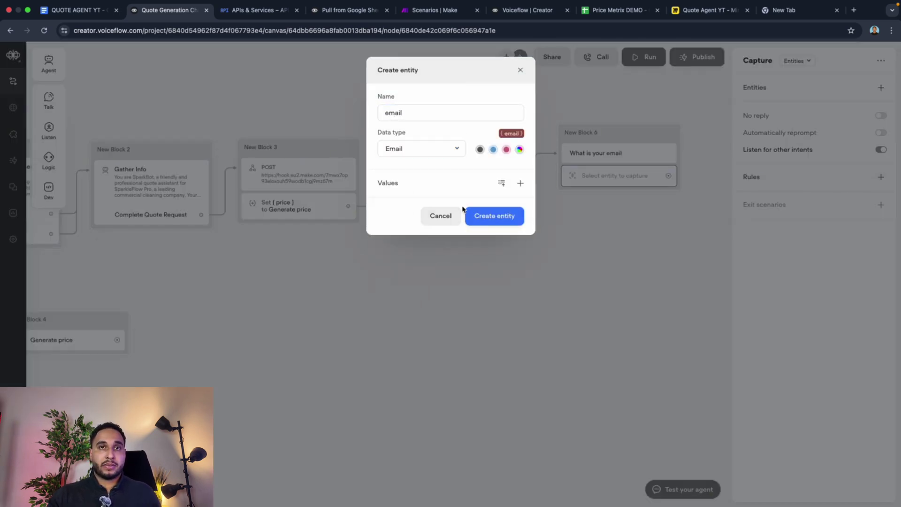
left_click(498, 215)
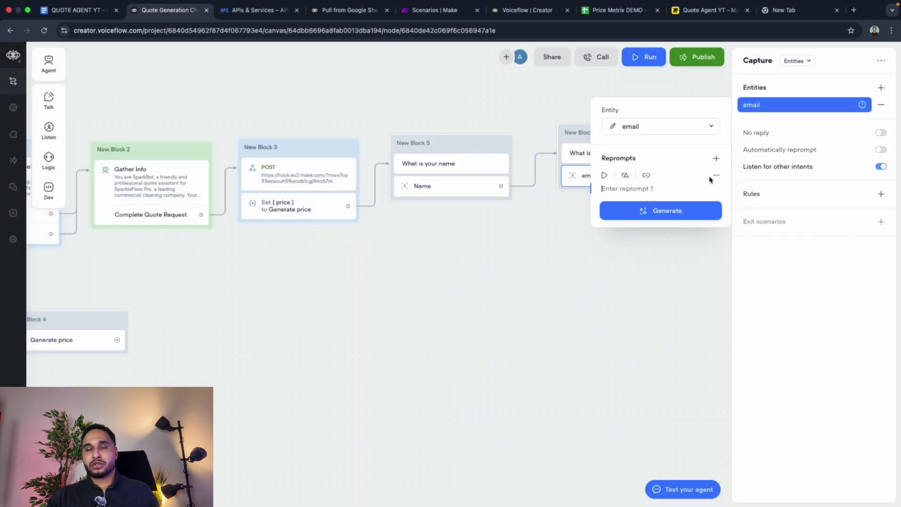
left_click(529, 111)
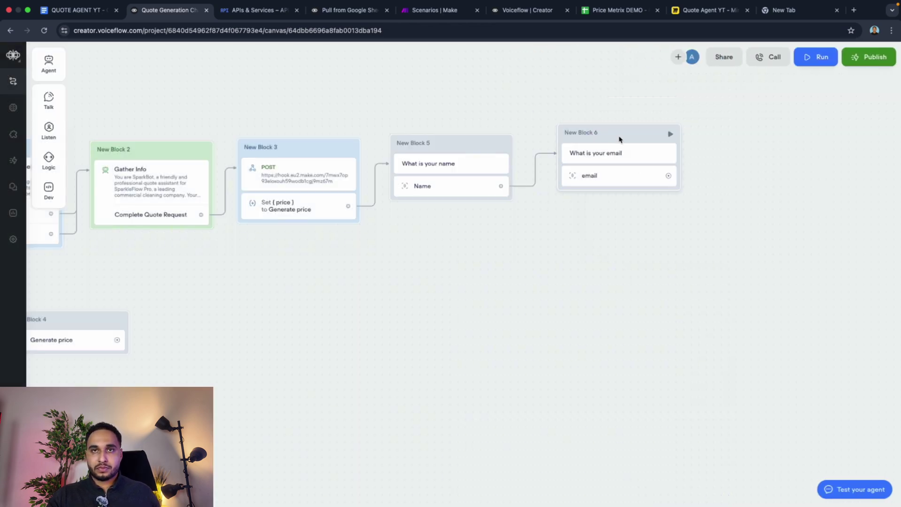
left_click_drag(620, 139, 601, 145)
Step: Turn on auto-reprompt for the Name capture and describe Name as 'Expect an name, first and last name'
left_click(454, 191)
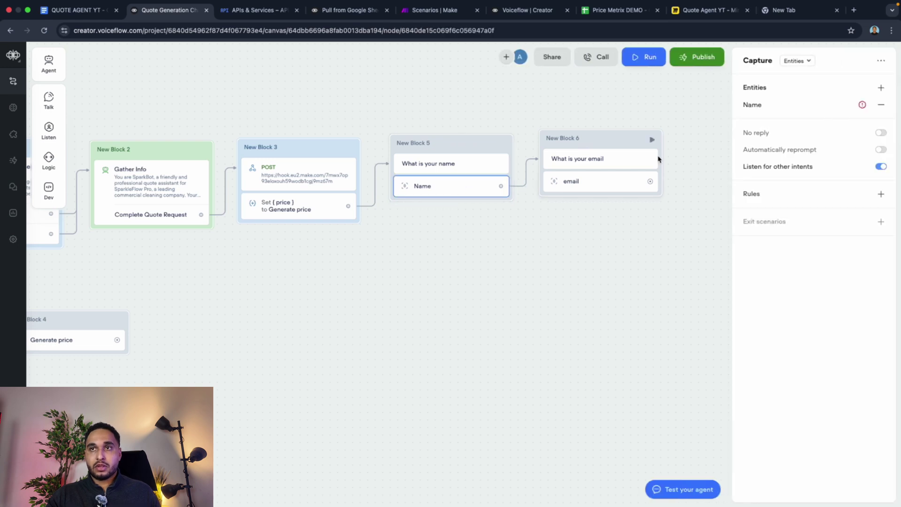
left_click(881, 150)
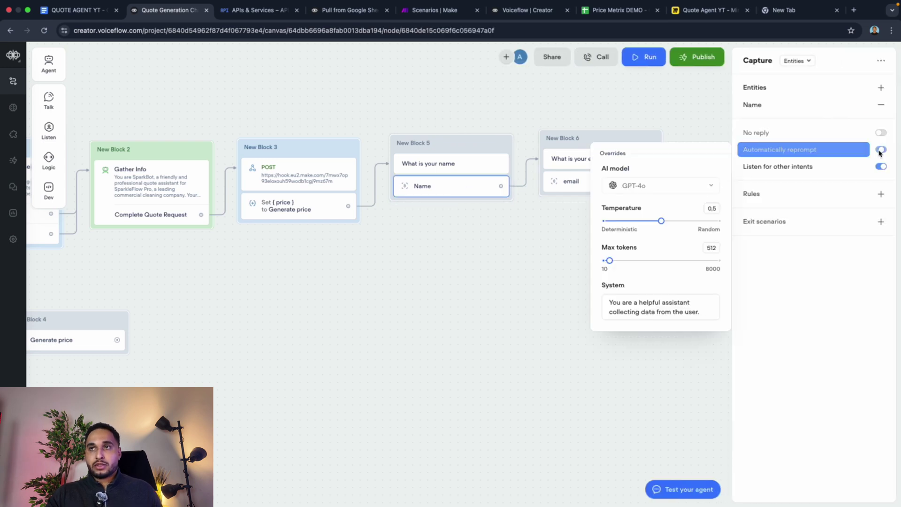
left_click(790, 113)
left_click(614, 128)
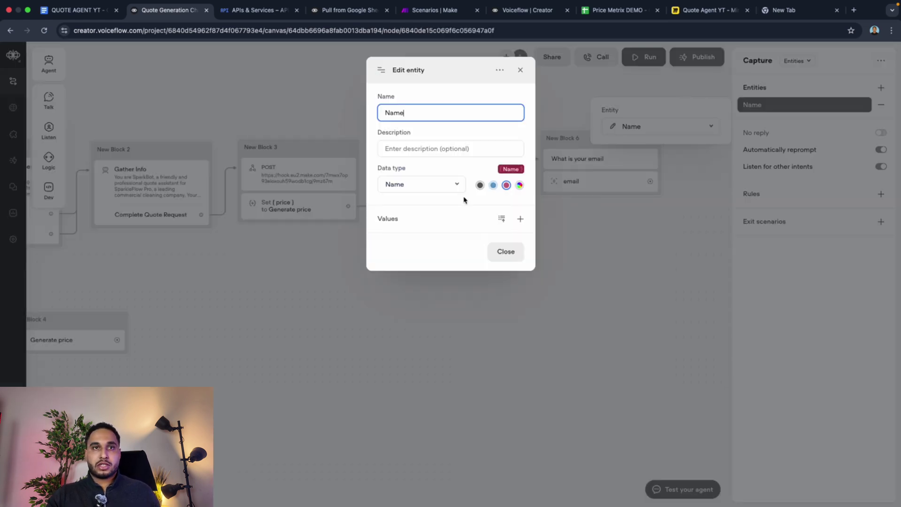
left_click(427, 152)
type("Expect a")
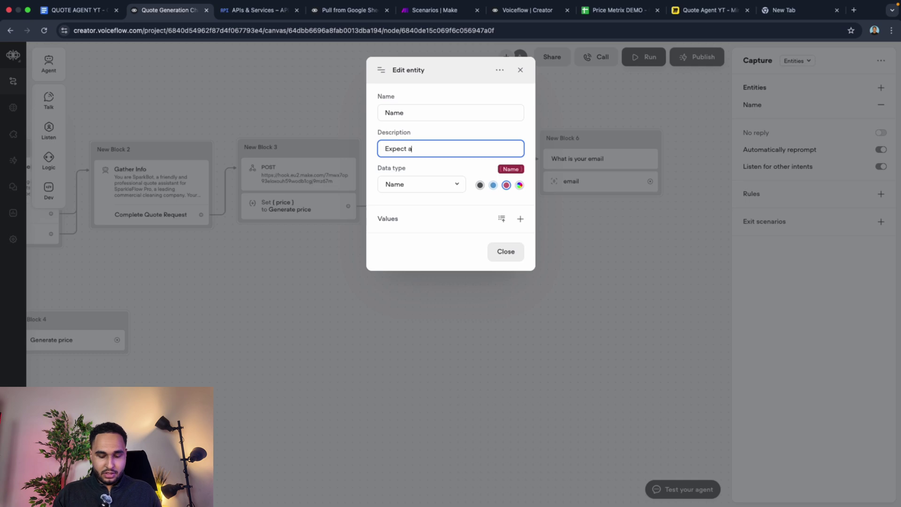
type("n")
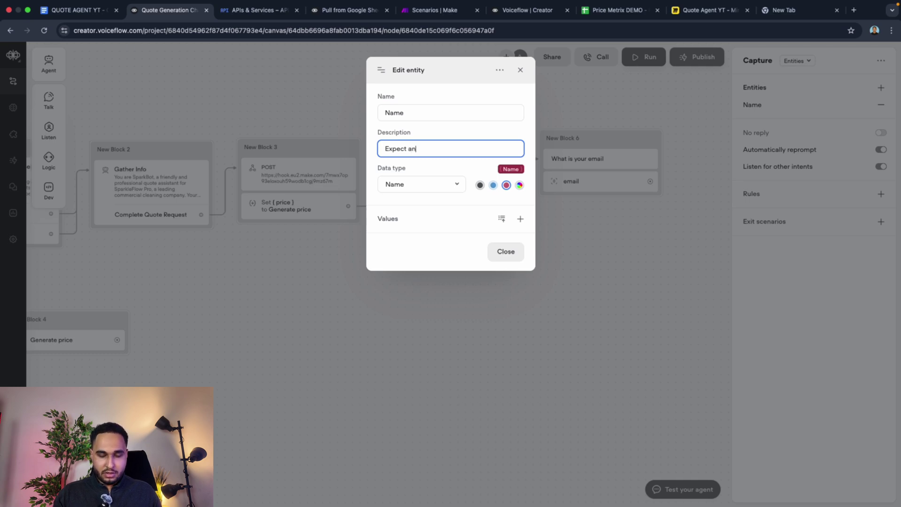
type(" name, first a")
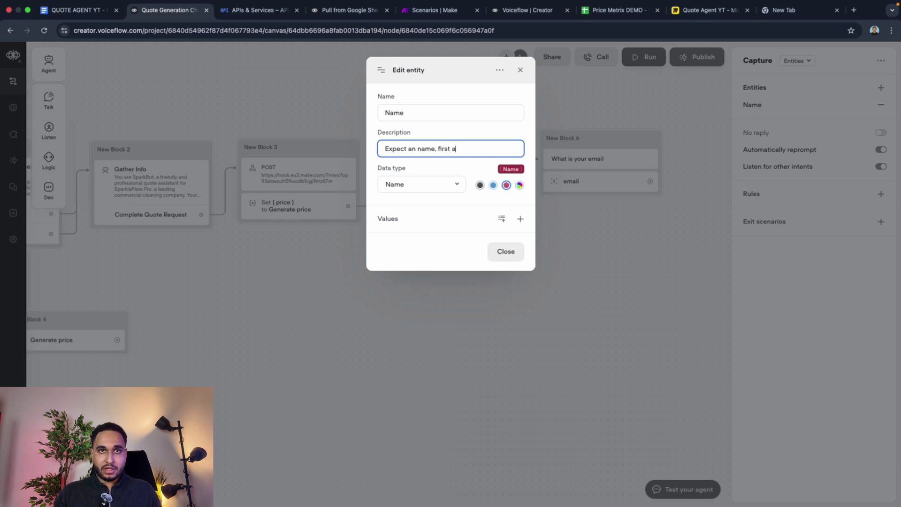
type("nd last name.")
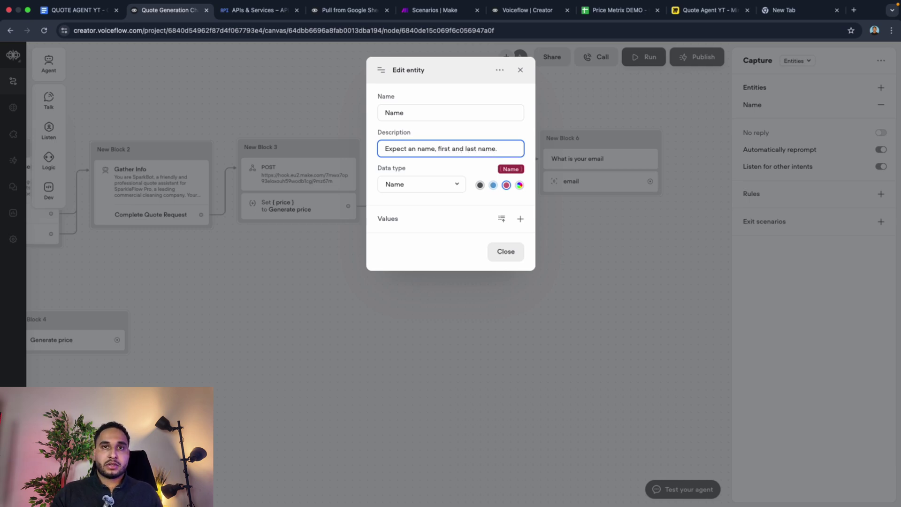
Step: Add one sample full-name value to the Name entity and delete the auto-generated values
left_click(520, 219)
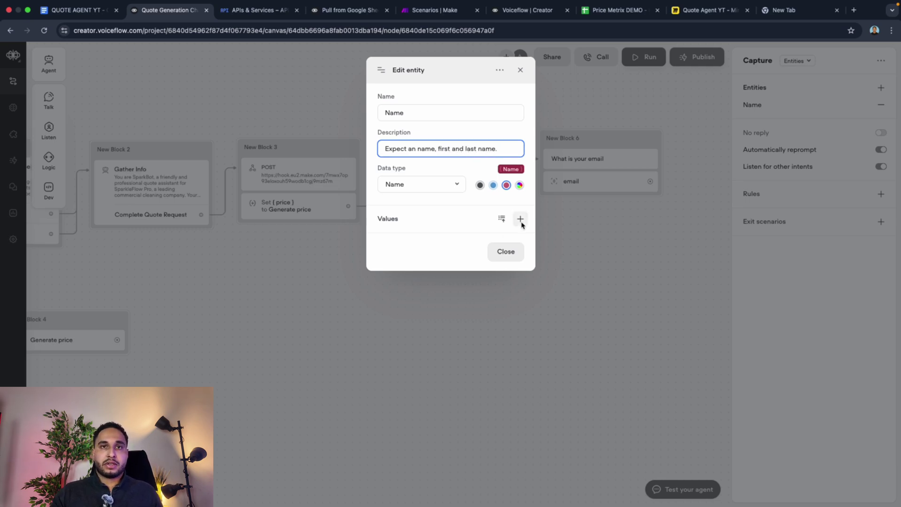
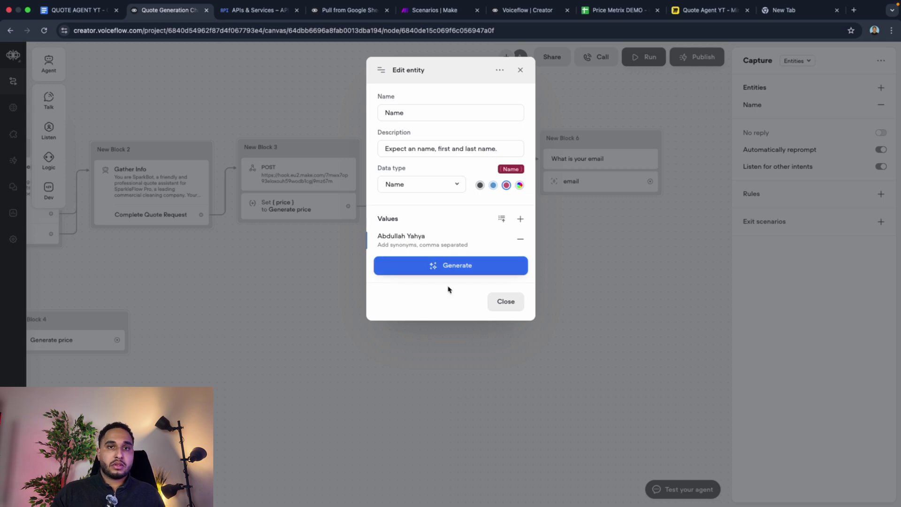
left_click(482, 273)
left_click(454, 285)
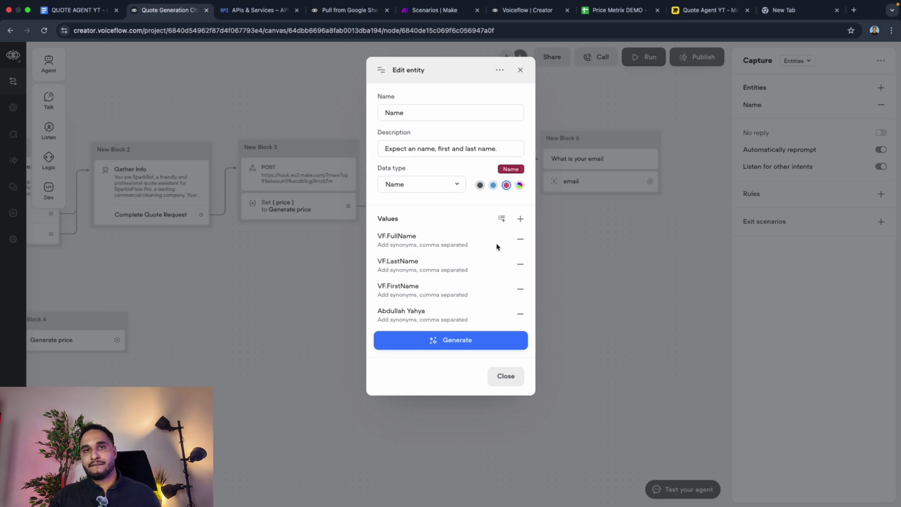
left_click(520, 239)
left_click(519, 239)
left_click(519, 239)
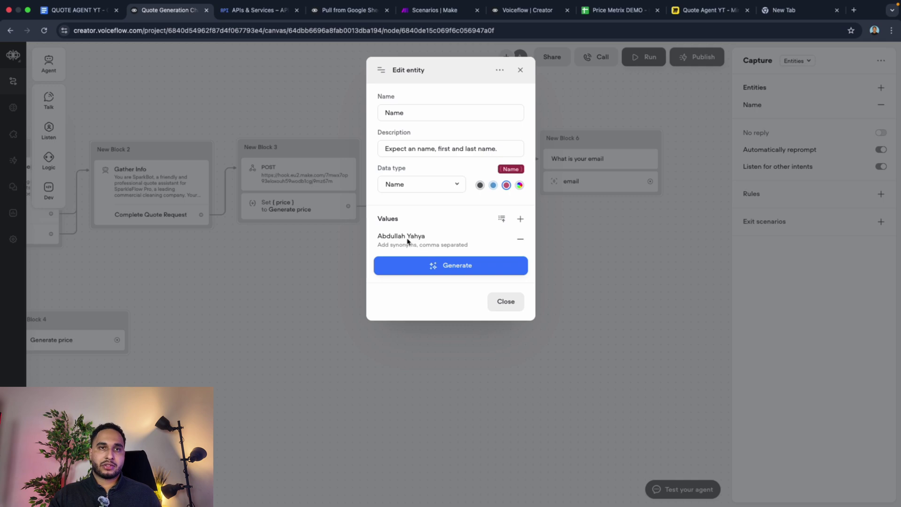
left_click(500, 304)
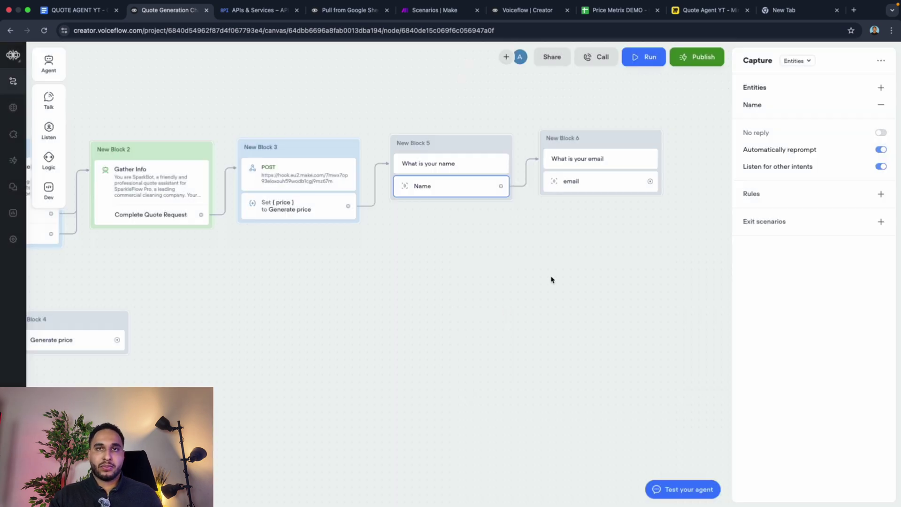
left_click(604, 189)
Step: Give the email entity the description 'Expect an email'
left_click(768, 104)
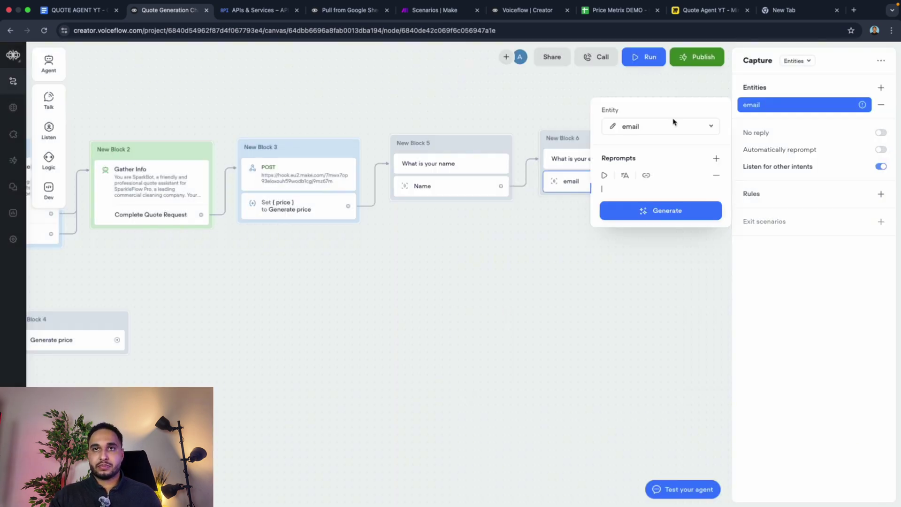
left_click(612, 127)
left_click(435, 153)
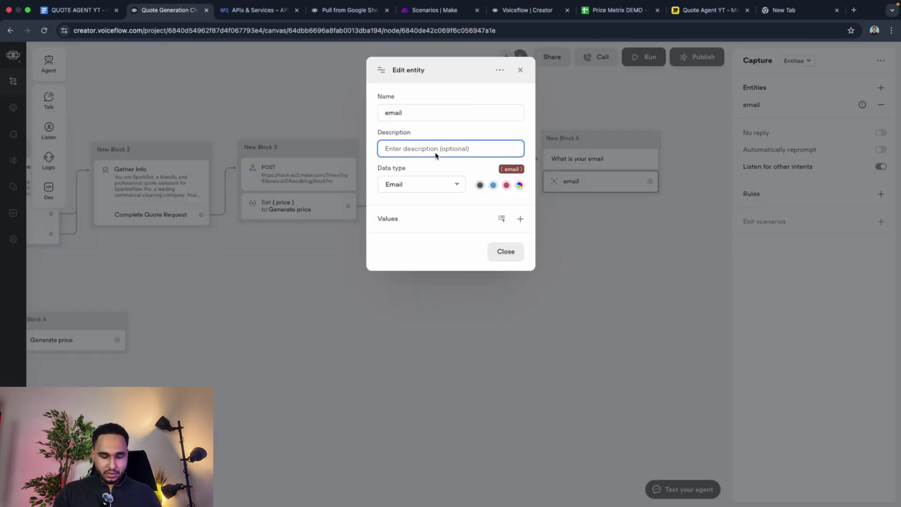
type("Expect an")
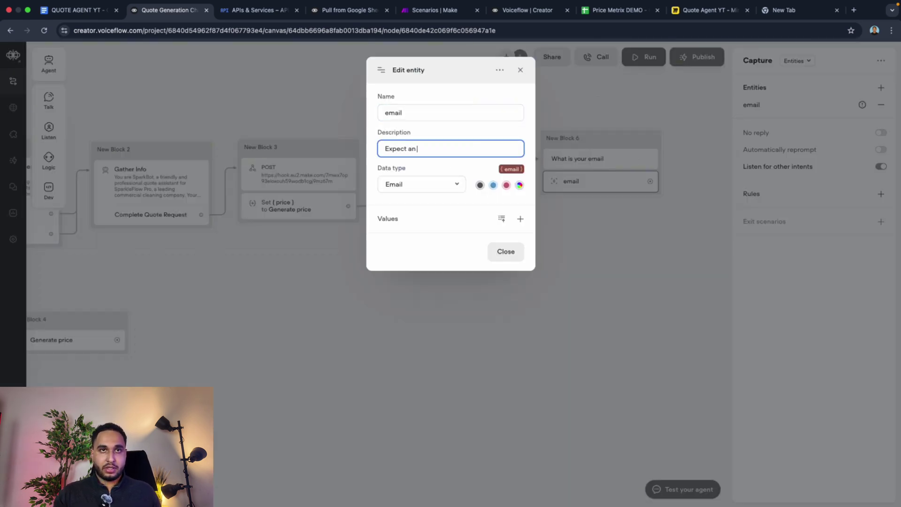
type(" emaik")
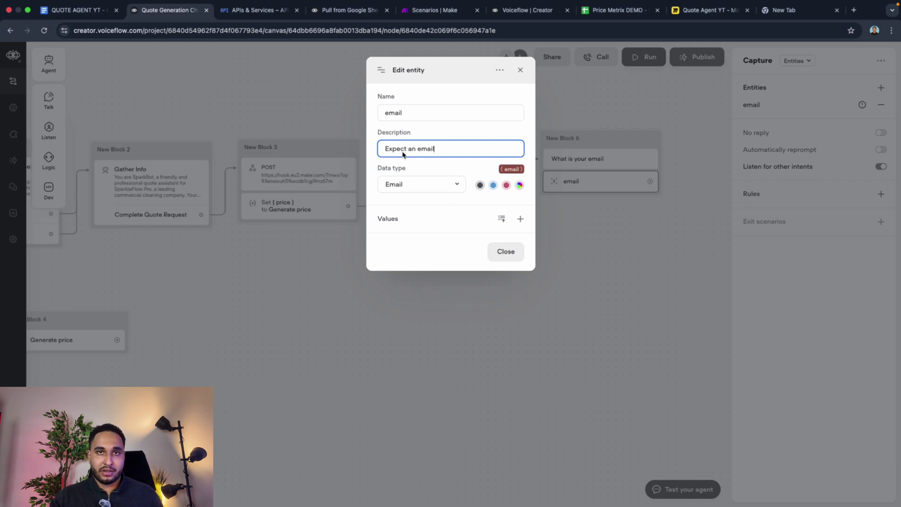
Step: Add a sample email address as a value of the email entity
left_click(520, 219)
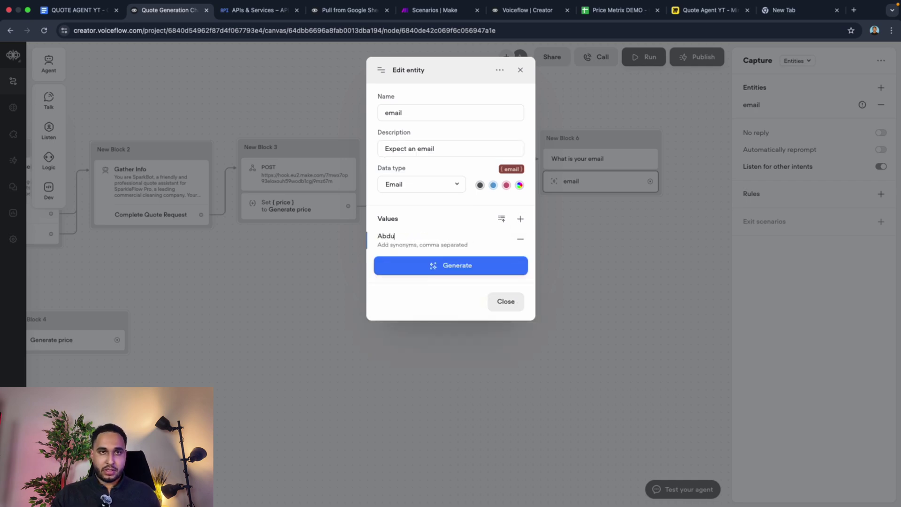
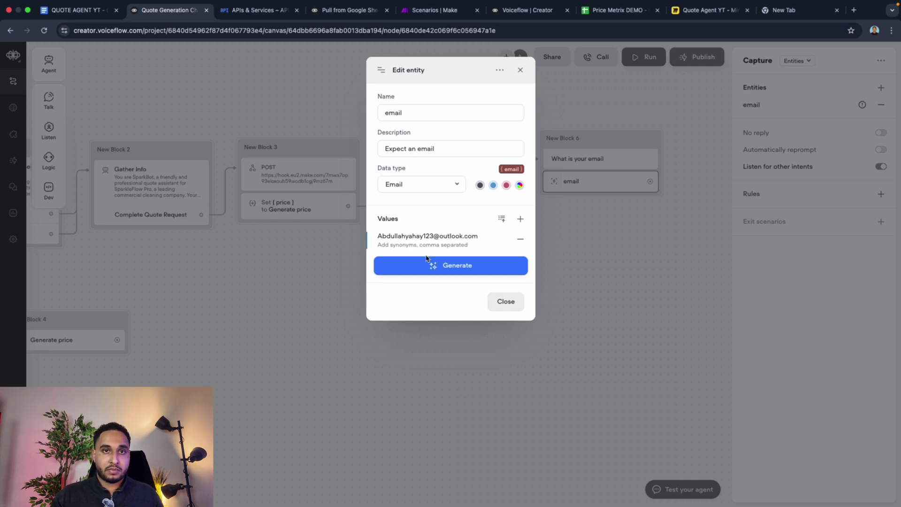
left_click(428, 259)
left_click(544, 254)
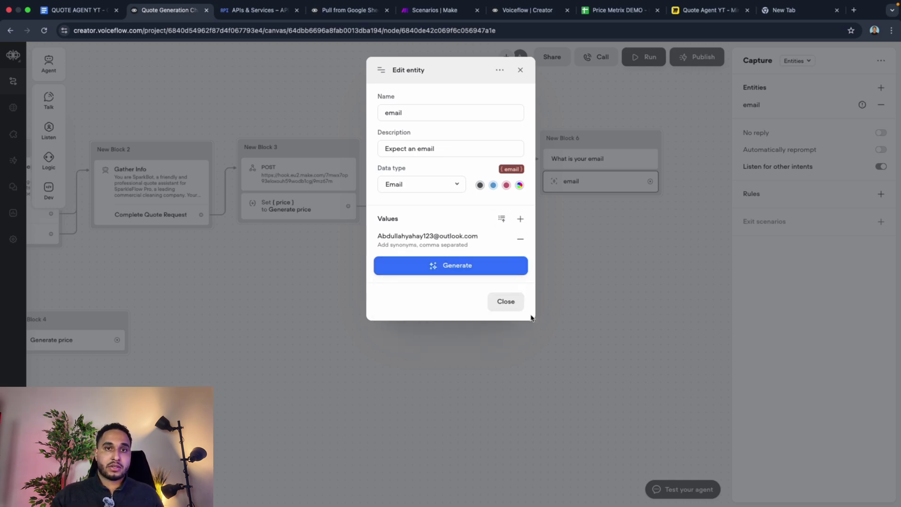
left_click(509, 303)
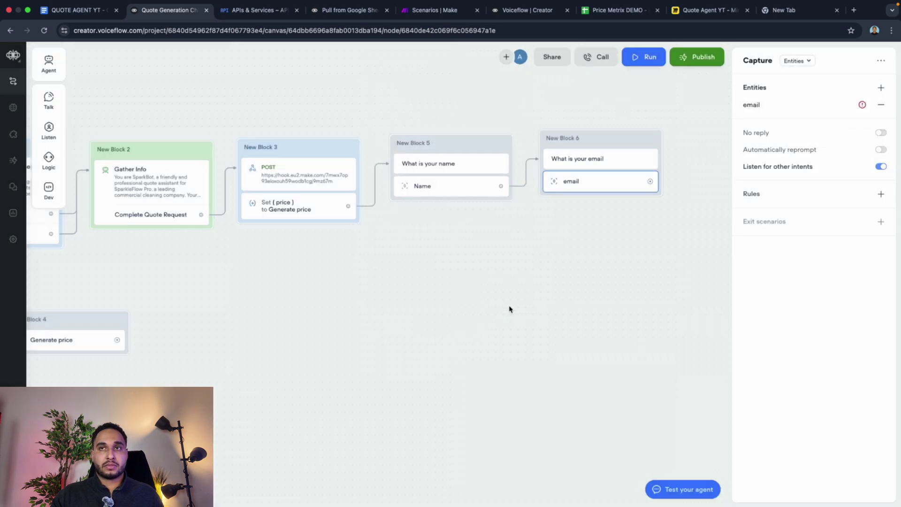
Step: Enable automatic reprompting for the email capture
left_click(781, 110)
left_click(881, 150)
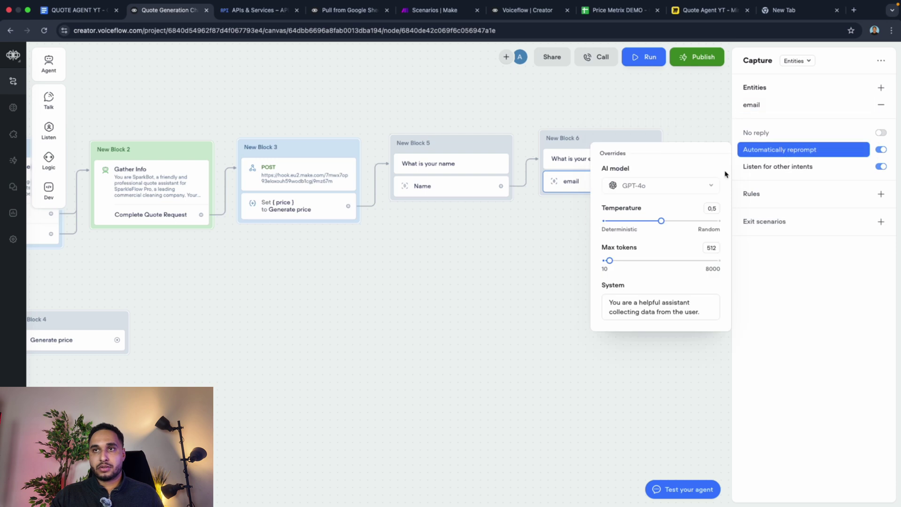
left_click(527, 264)
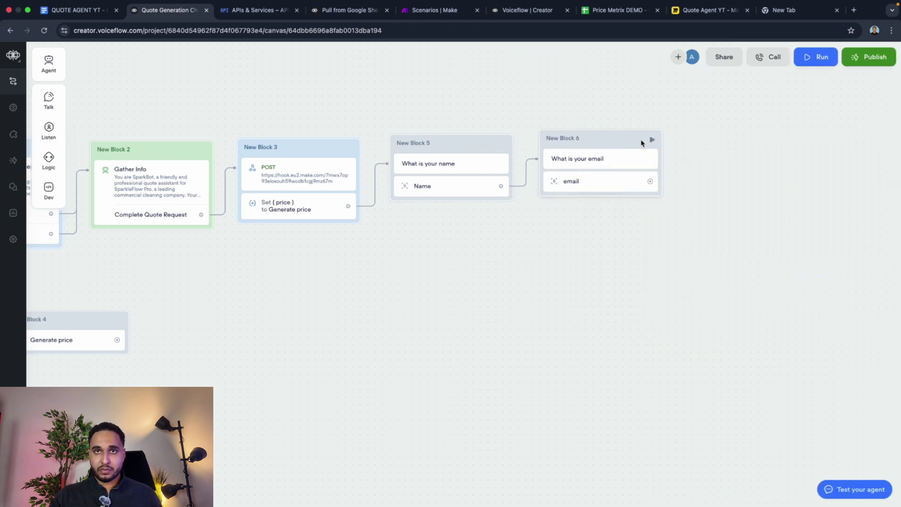
Step: Test from New Block 5, answering the name prompt first with an email, then a full name
left_click(503, 144)
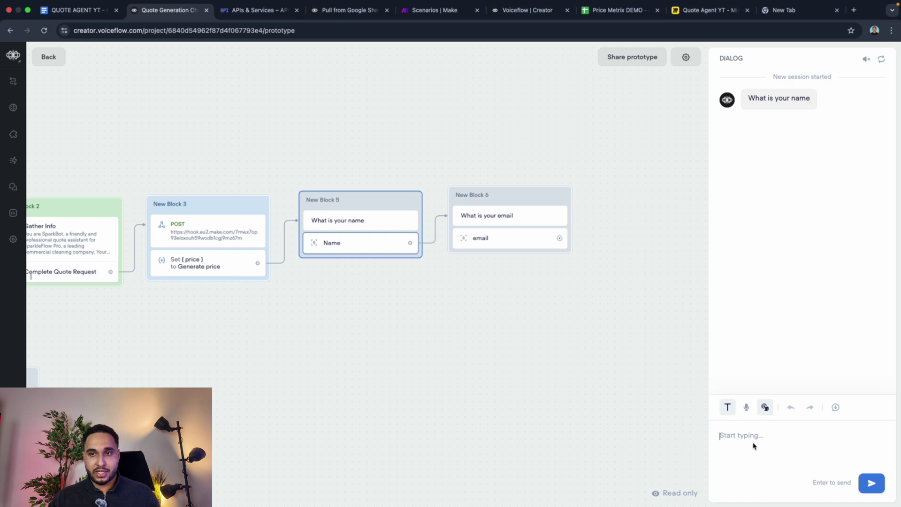
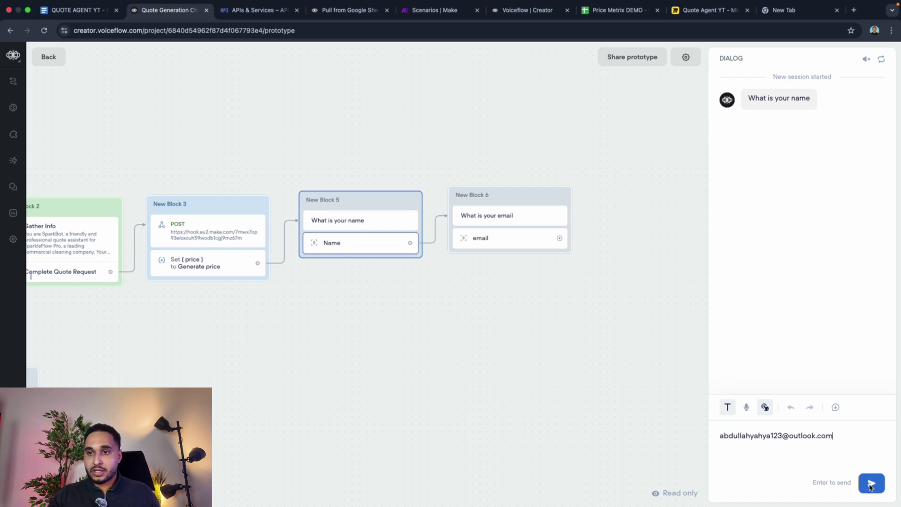
left_click(870, 486)
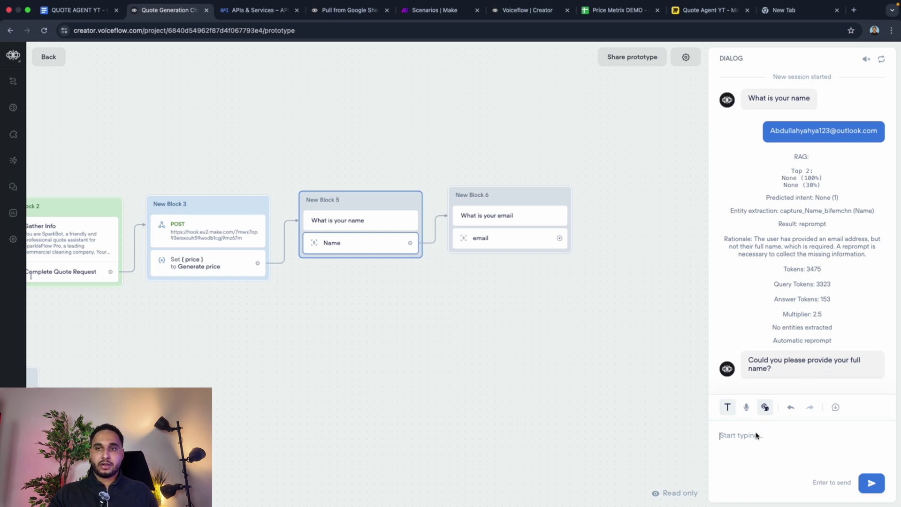
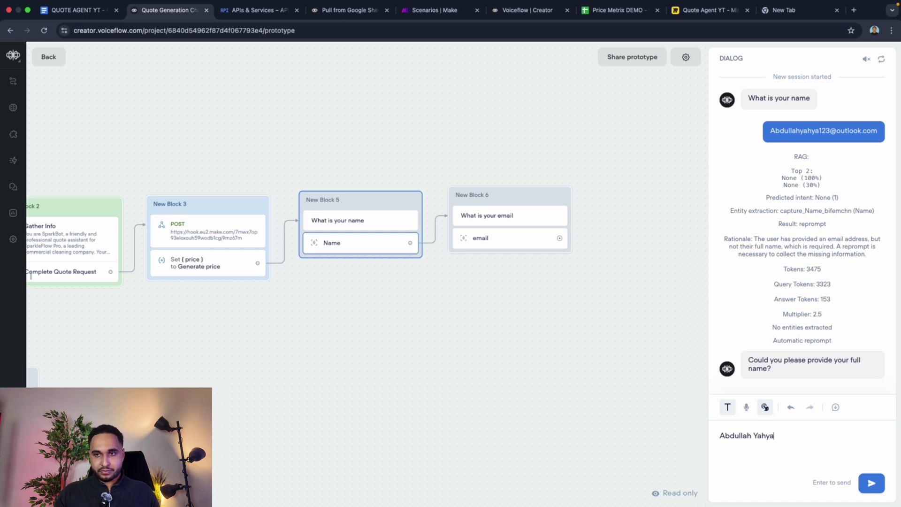
key("Return")
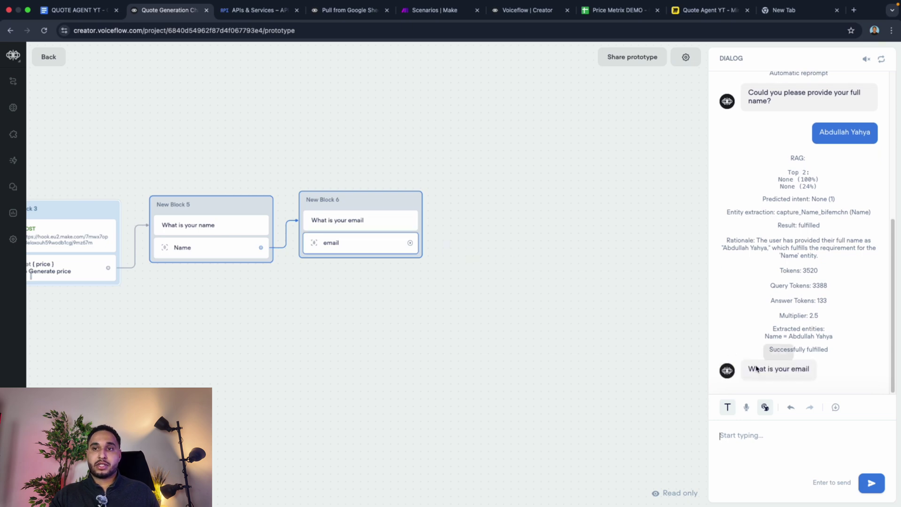
Step: Answer the email prompt with a phone number to confirm it reprompts, then return to the editor
left_click(749, 437)
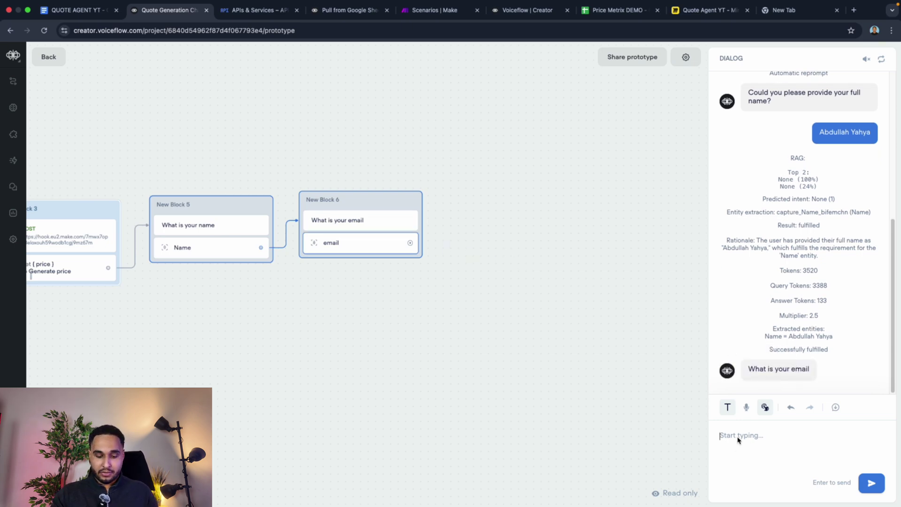
type("06123456789")
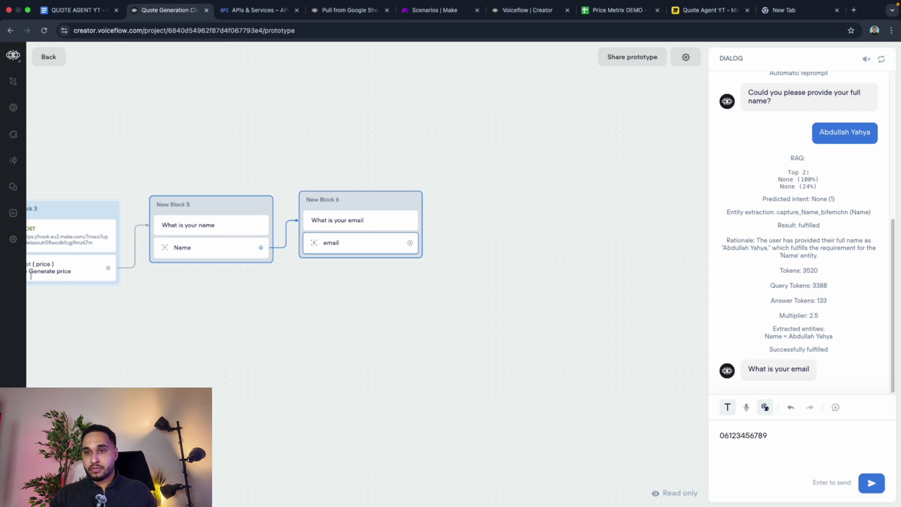
key("super+a")
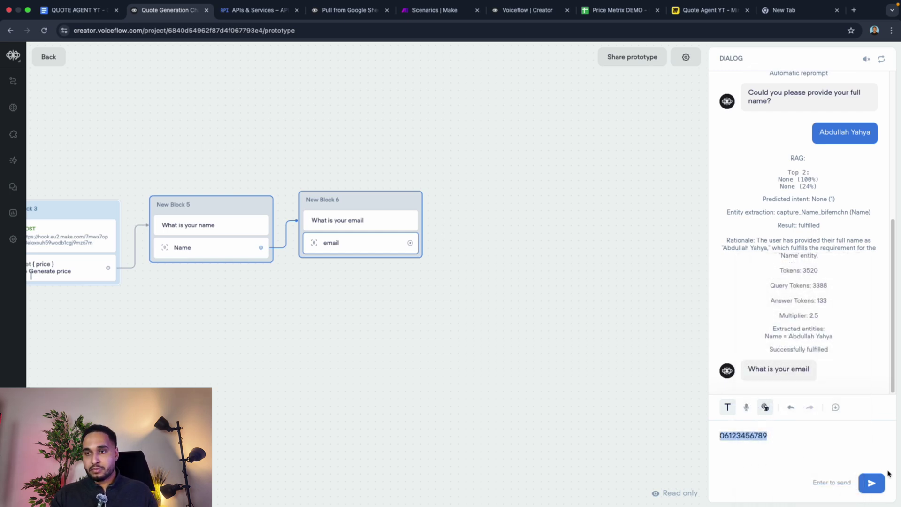
left_click(870, 483)
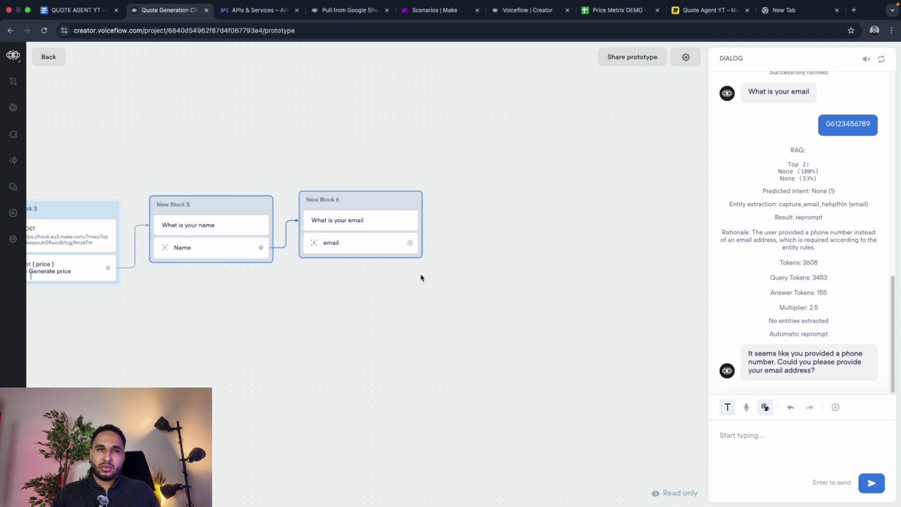
left_click(327, 242)
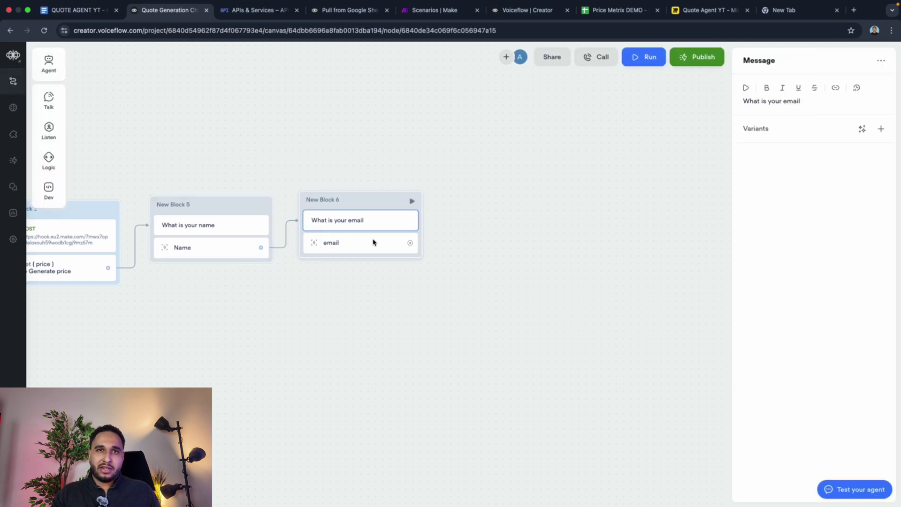
left_click(324, 249)
mouse_move(59, 123)
left_click_drag(86, 157, 446, 128)
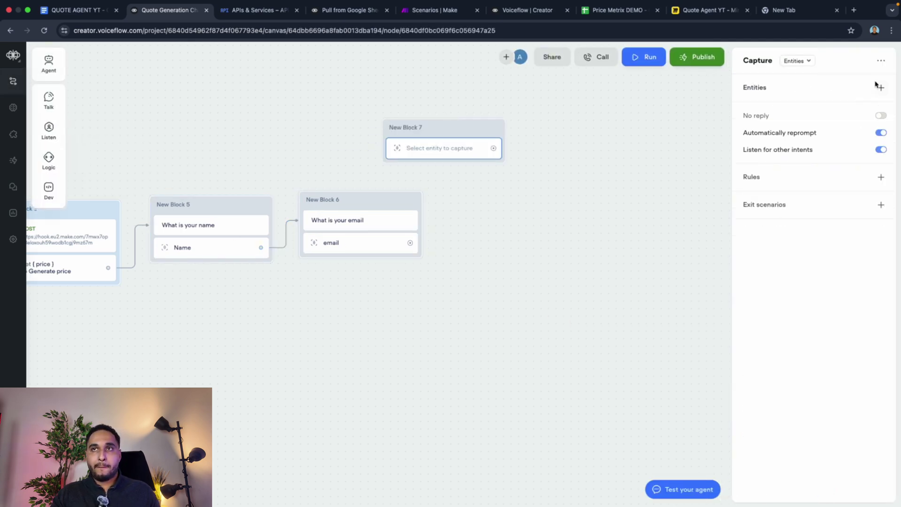
left_click(795, 63)
left_click(812, 93)
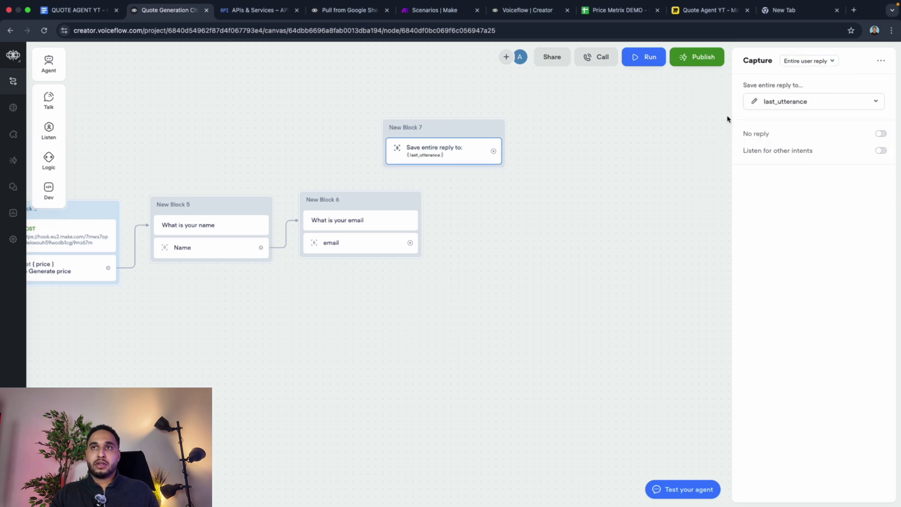
left_click(830, 108)
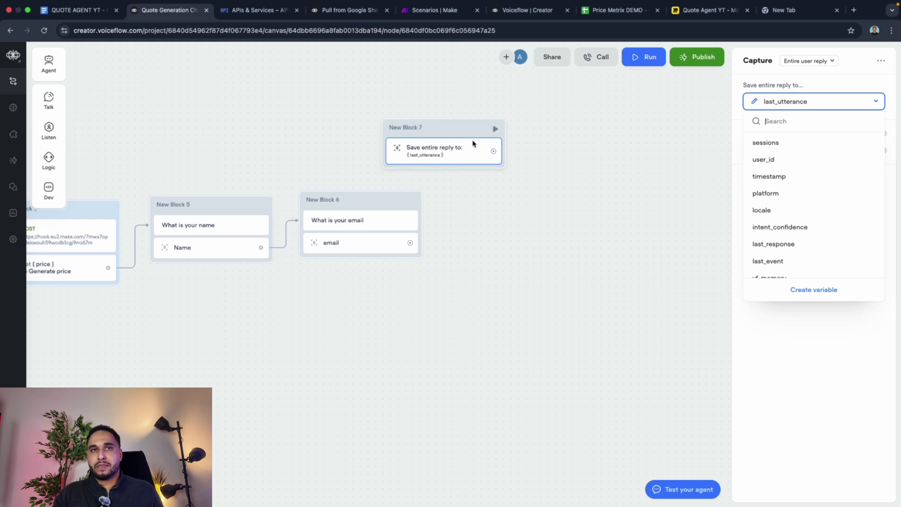
left_click(520, 170)
key("BackSpace")
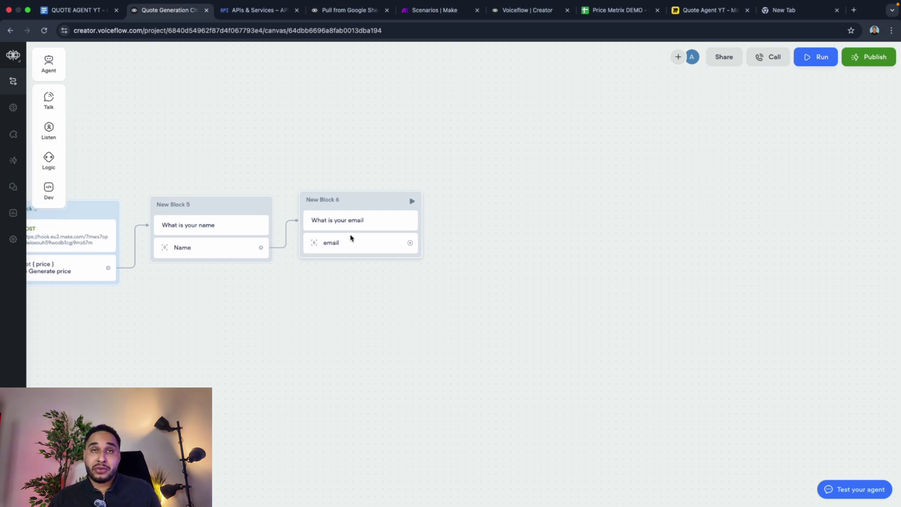
scroll(351, 238, "left", 10)
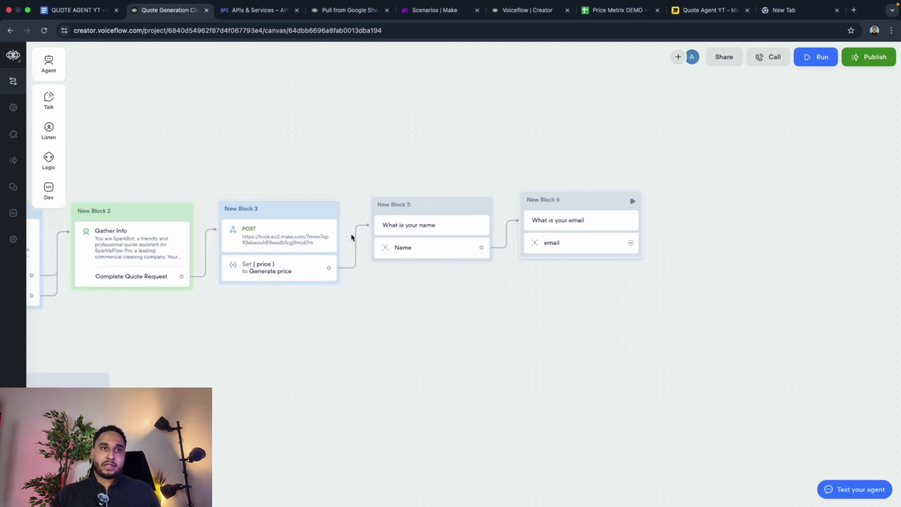
scroll(347, 235, "right", 3)
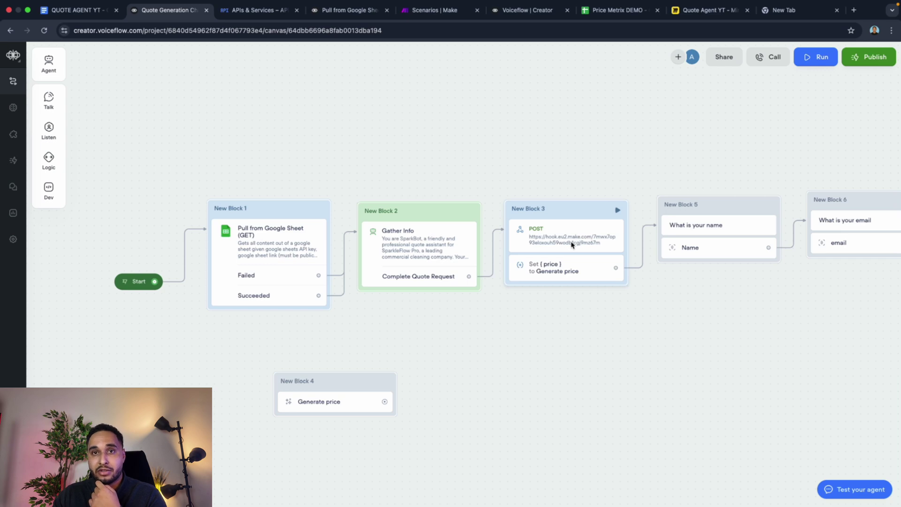
scroll(571, 275, "right", 5)
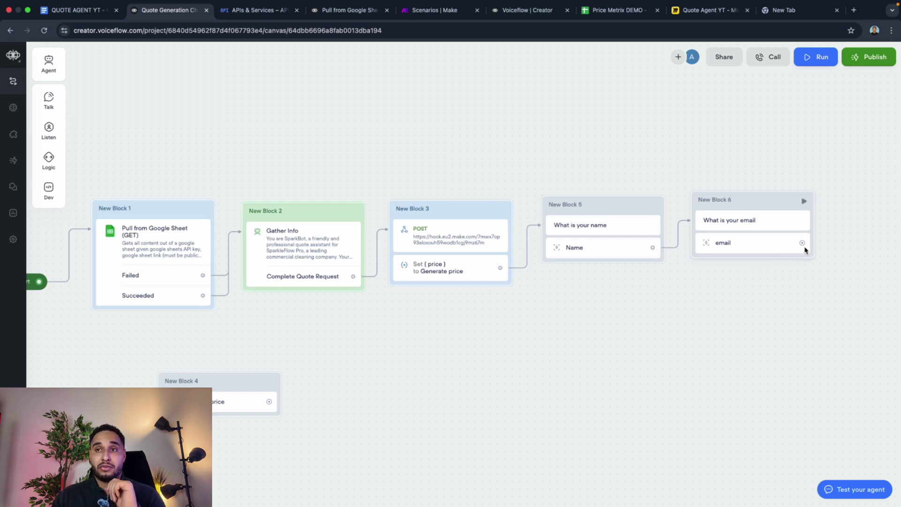
Step: Connect the email capture to a new API request step in New Block 7
left_click_drag(802, 243, 843, 213)
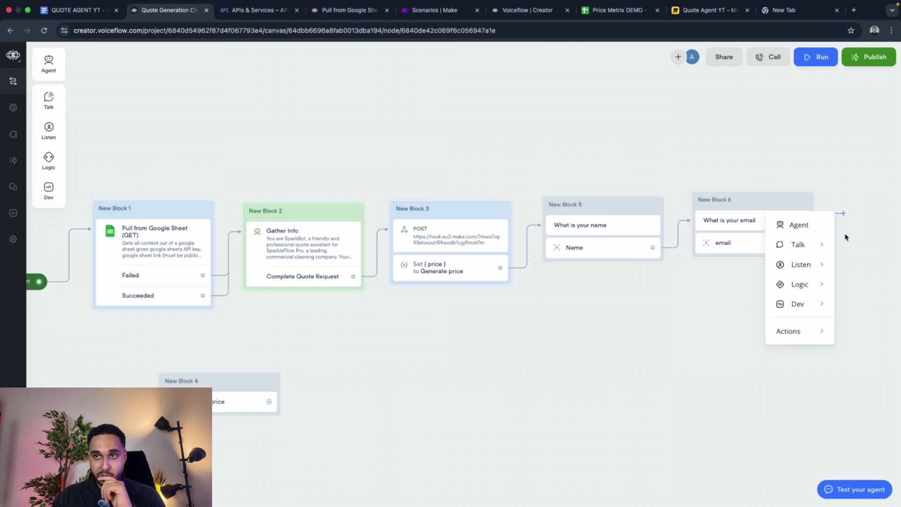
mouse_move(814, 258)
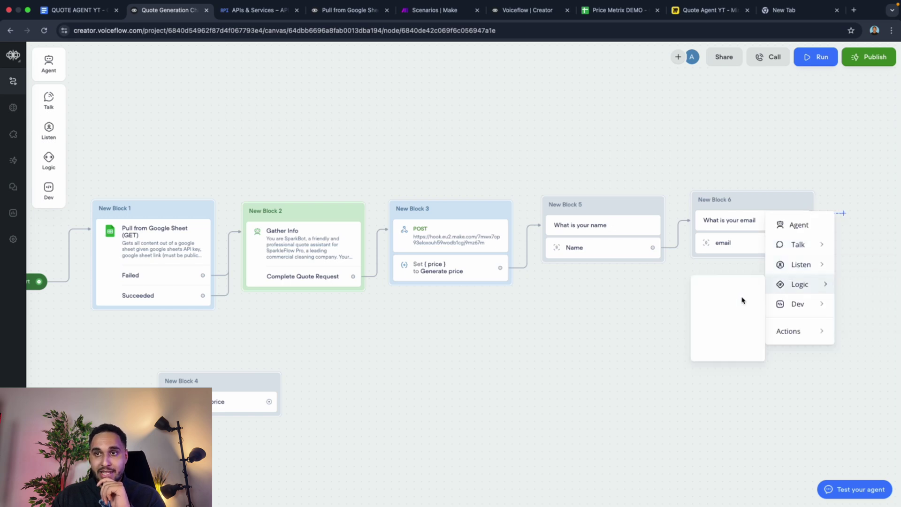
left_click(648, 283)
scroll(782, 269, "right", 3)
scroll(782, 269, "right", 3)
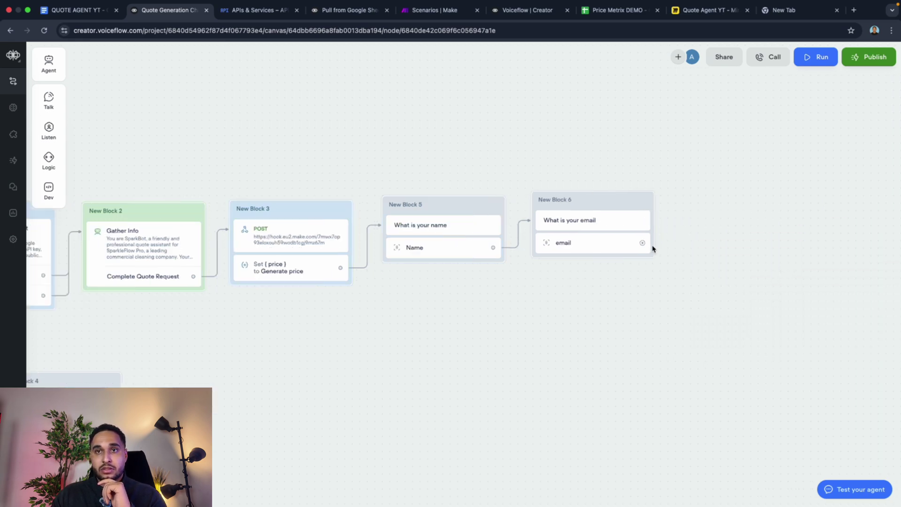
left_click_drag(643, 243, 699, 202)
mouse_move(764, 258)
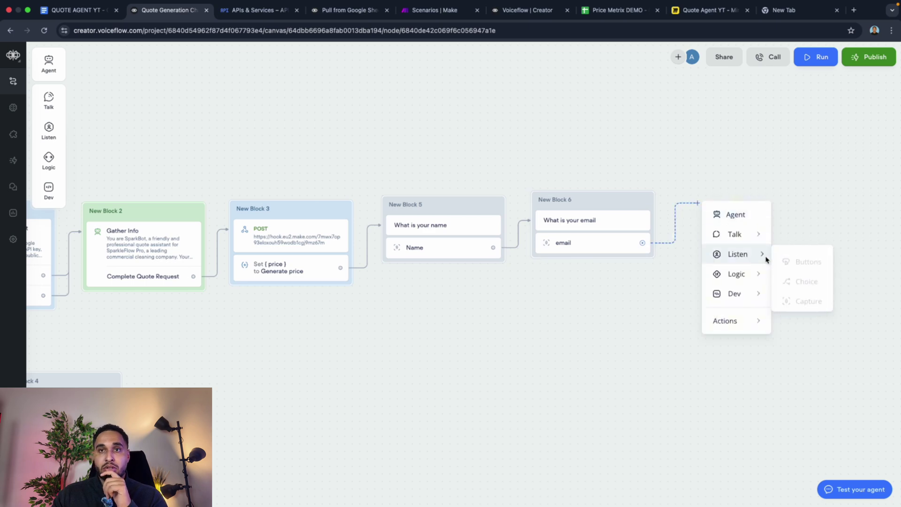
mouse_move(755, 282)
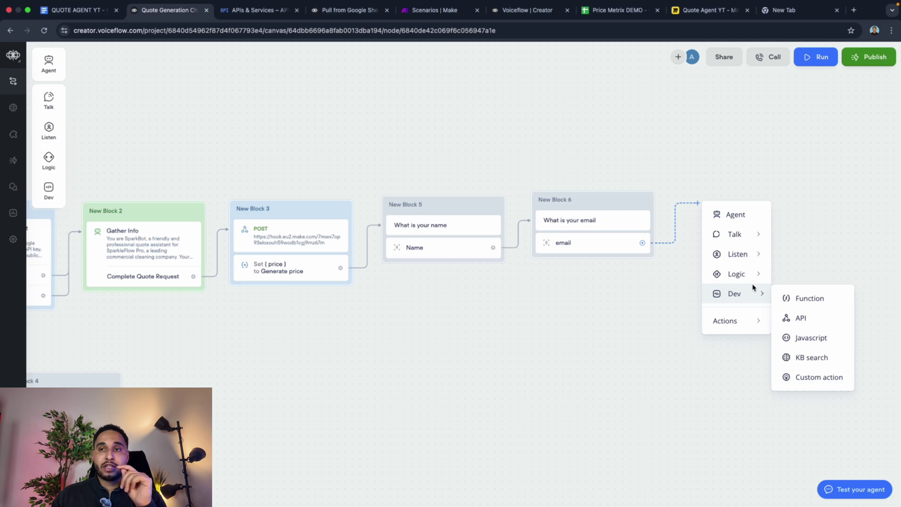
mouse_move(747, 271)
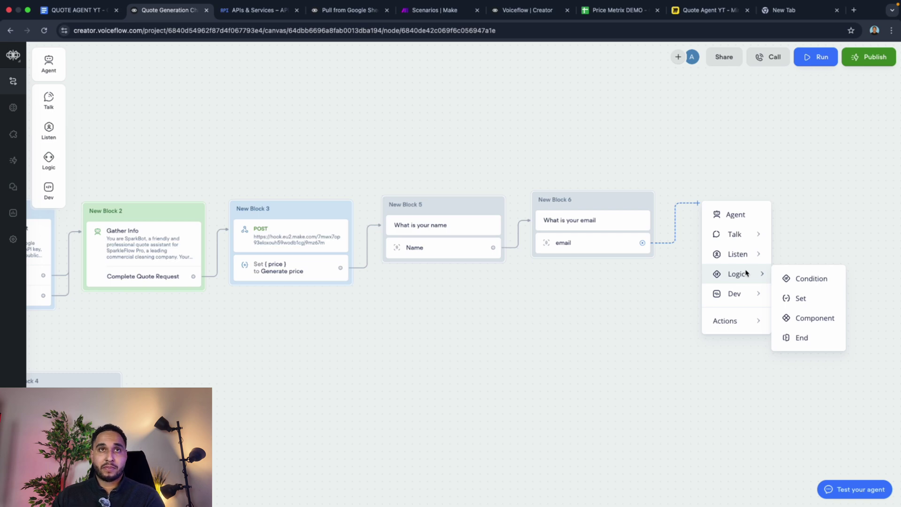
mouse_move(740, 246)
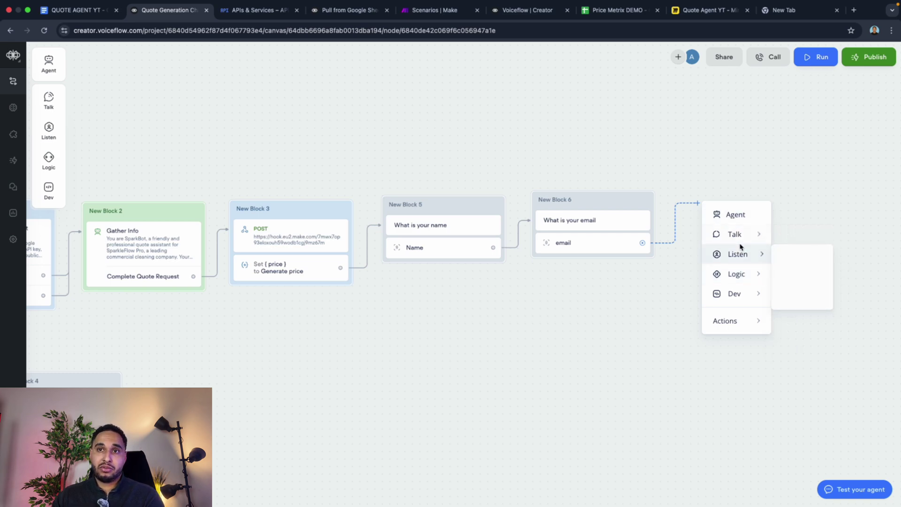
scroll(258, 262, "left", 1)
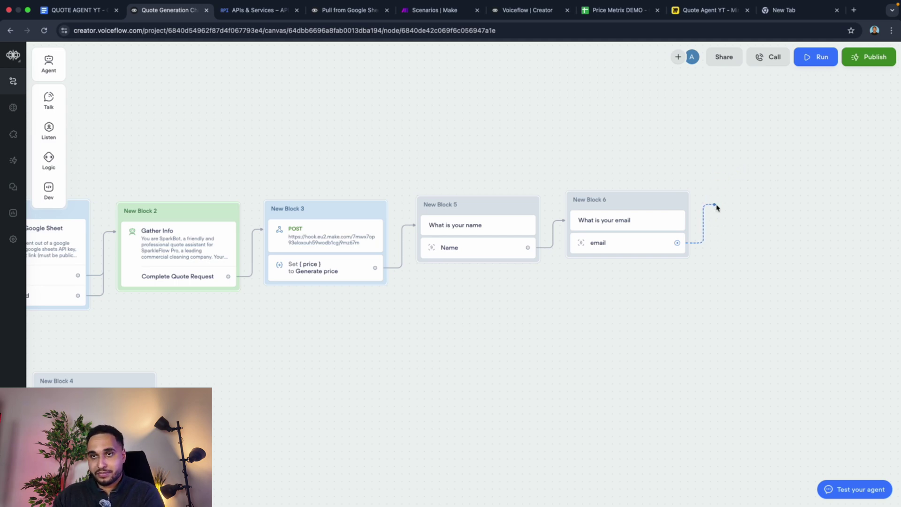
left_click(718, 203)
mouse_move(760, 292)
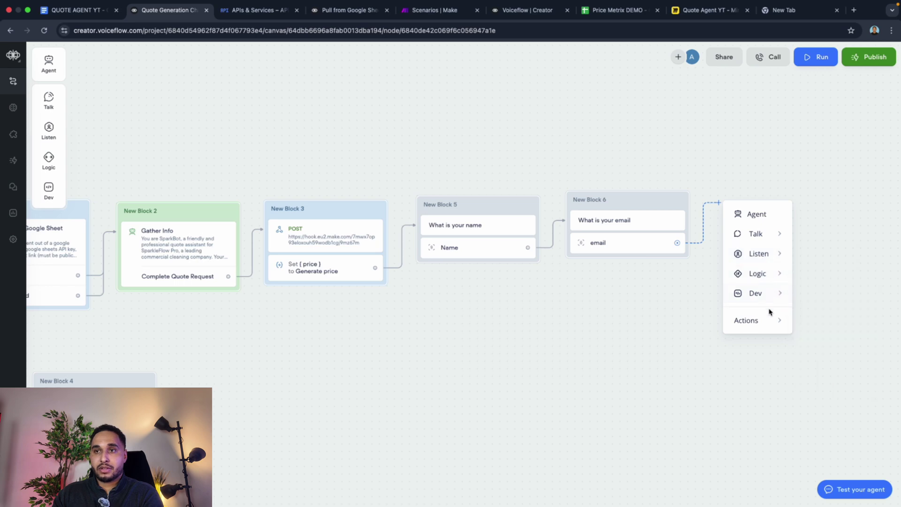
left_click(821, 316)
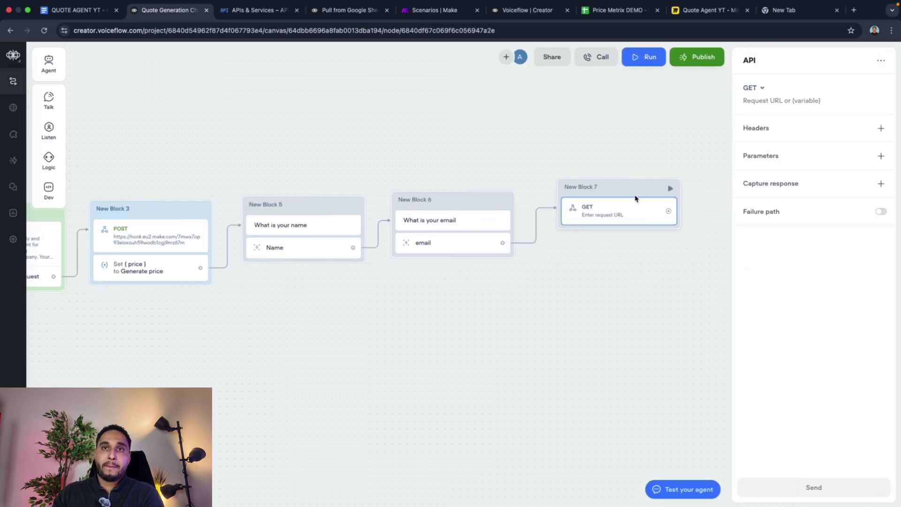
Step: Set New Block 7's API request method to POST
left_click_drag(637, 198, 648, 206)
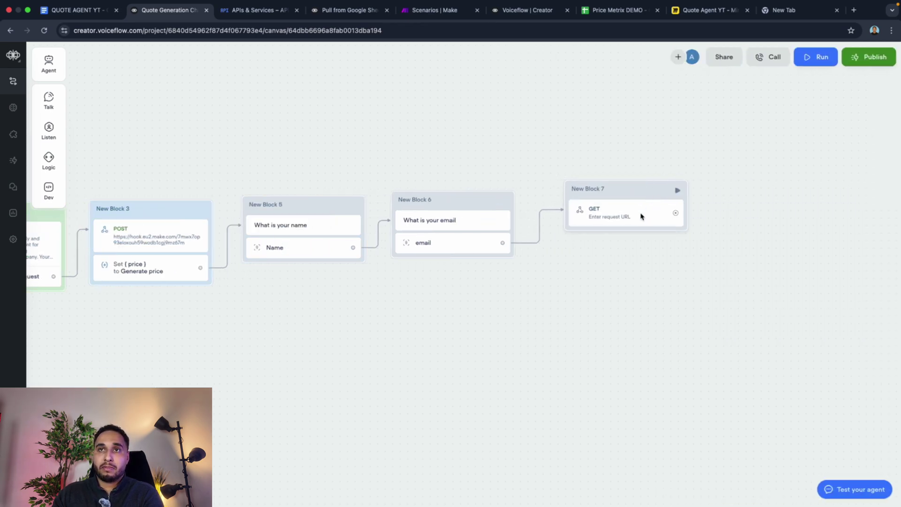
left_click(641, 215)
left_click(755, 89)
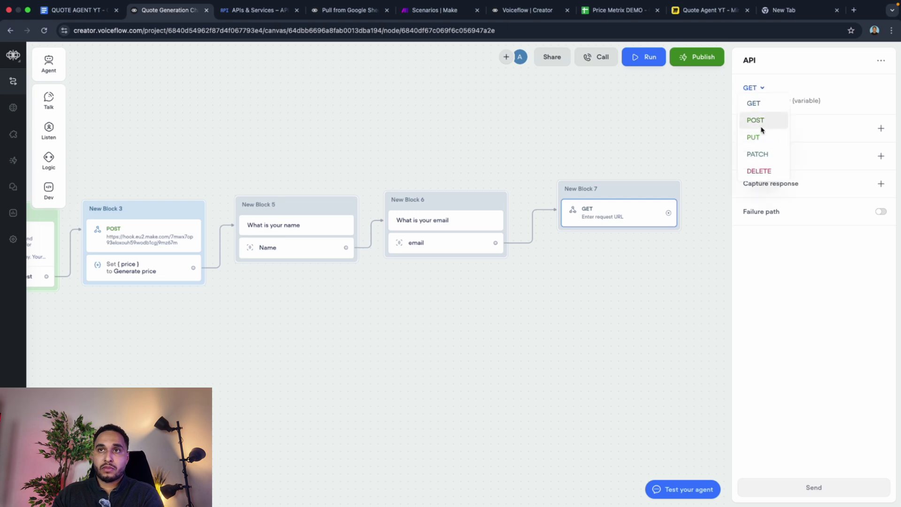
left_click(756, 121)
left_click(435, 10)
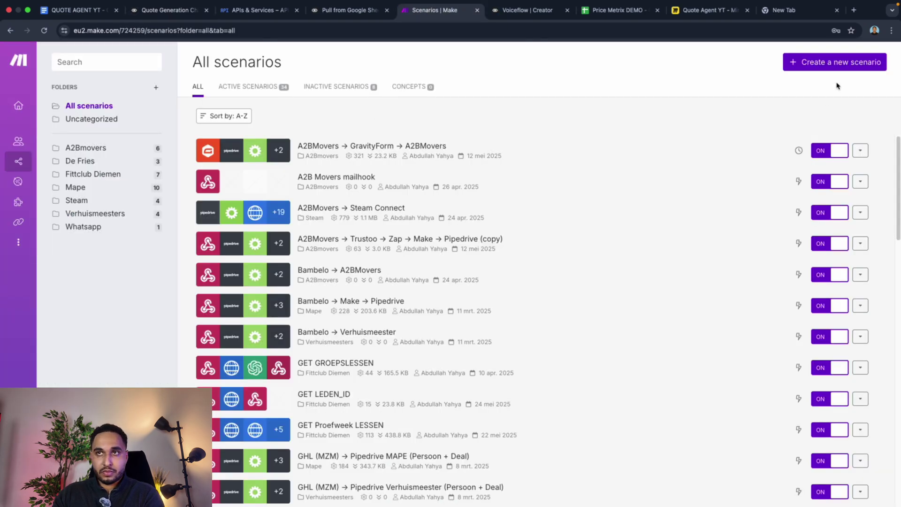
Step: Create a Make scenario triggered by a new custom webhook named 'Send quote'
left_click(844, 65)
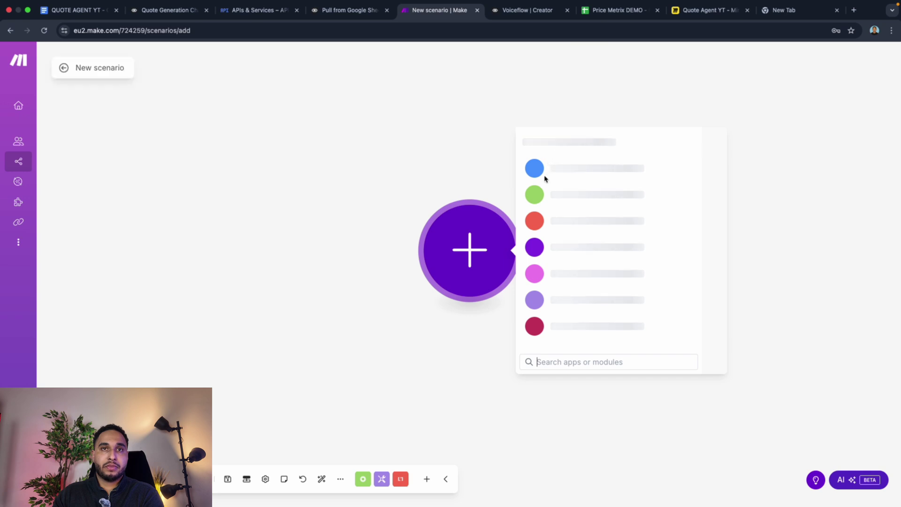
left_click(571, 196)
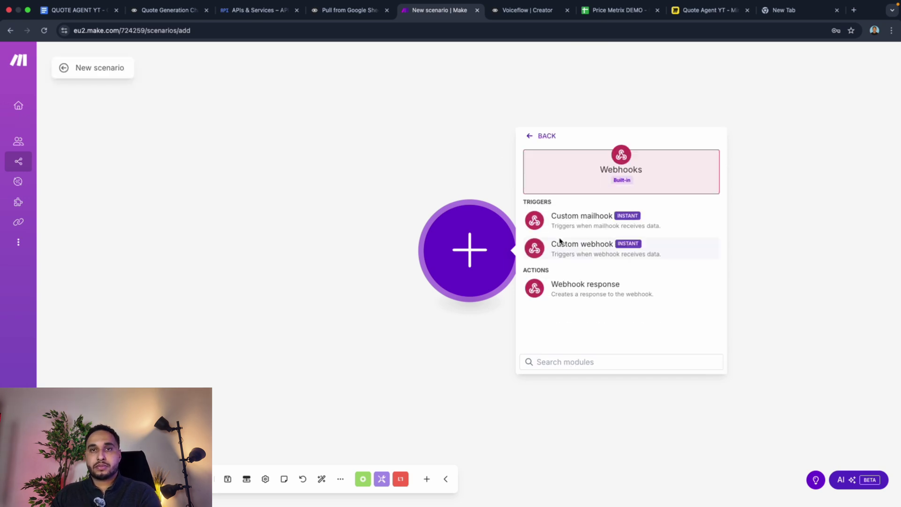
left_click(573, 254)
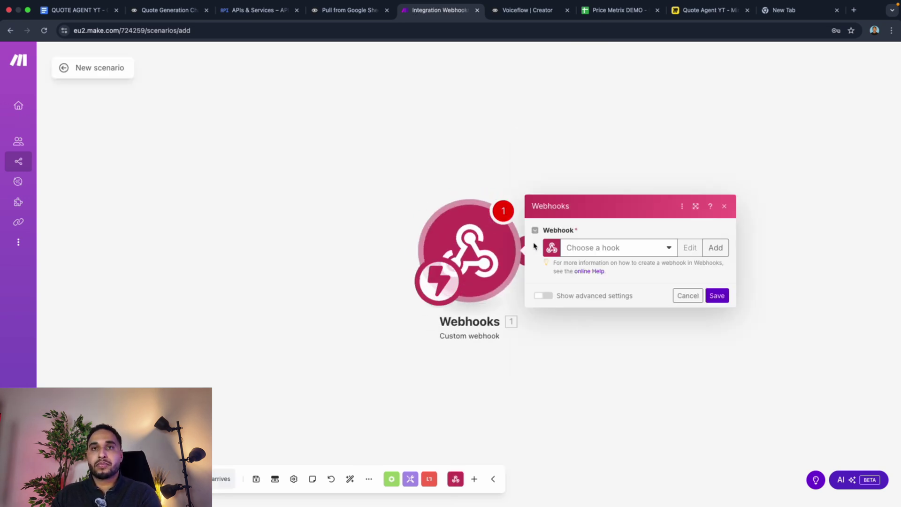
left_click(727, 246)
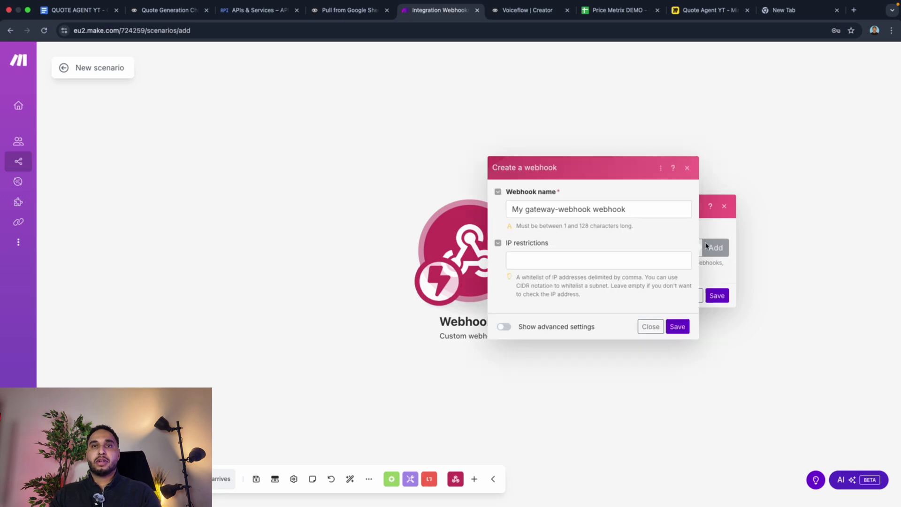
triple_click(633, 215)
type("Send quote")
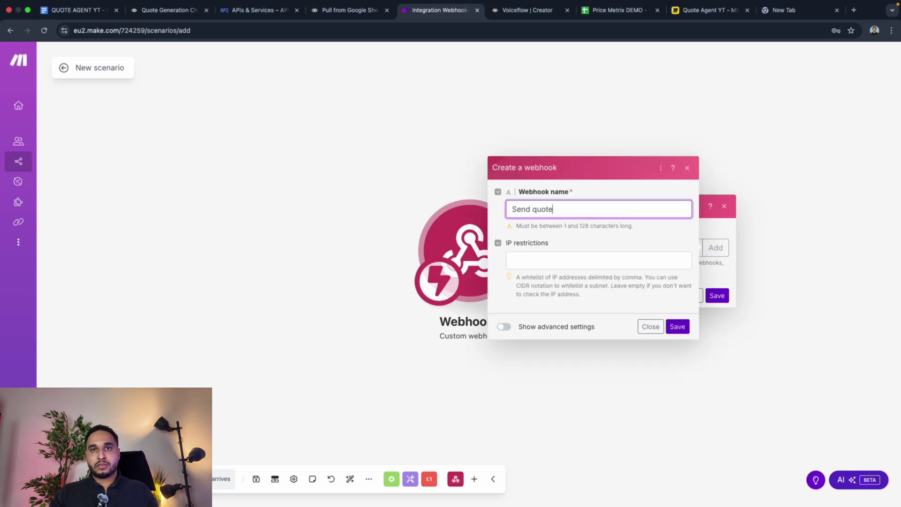
left_click(678, 326)
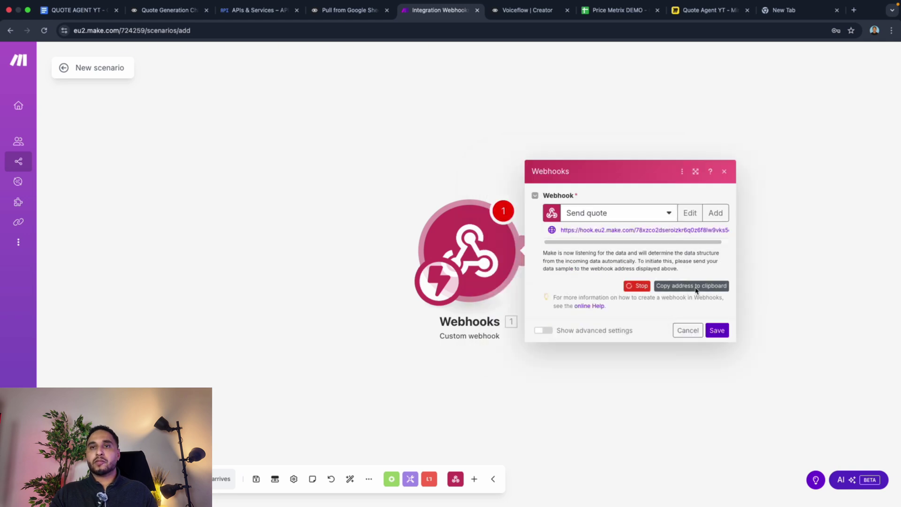
left_click(722, 328)
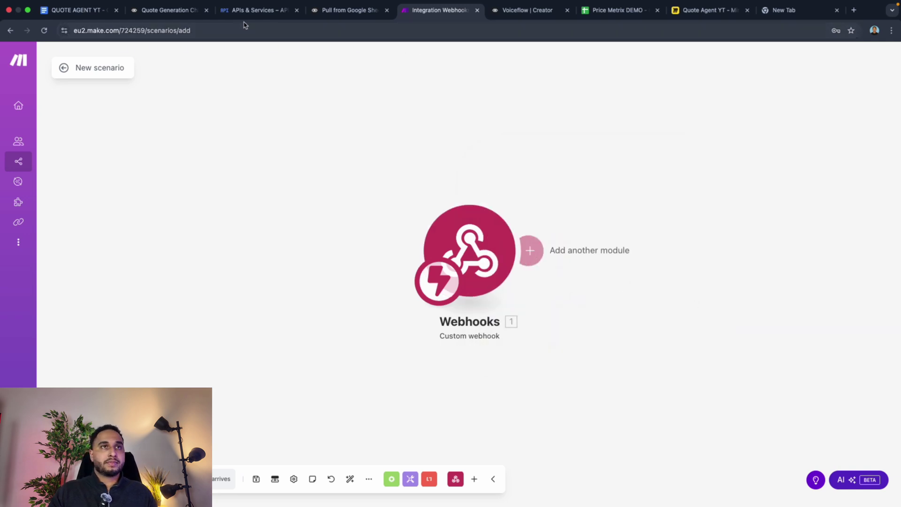
left_click(141, 10)
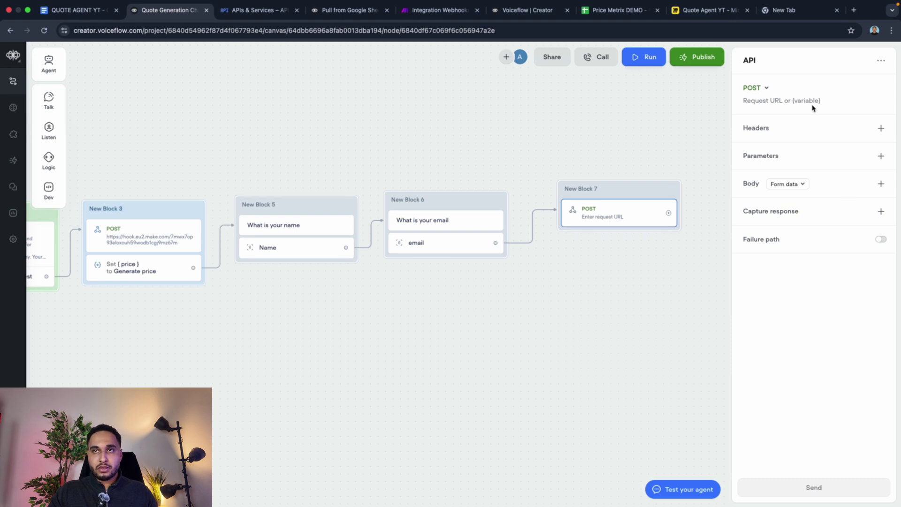
Step: Paste the Make webhook address as the request URL and keep the body as Form data
left_click(811, 102)
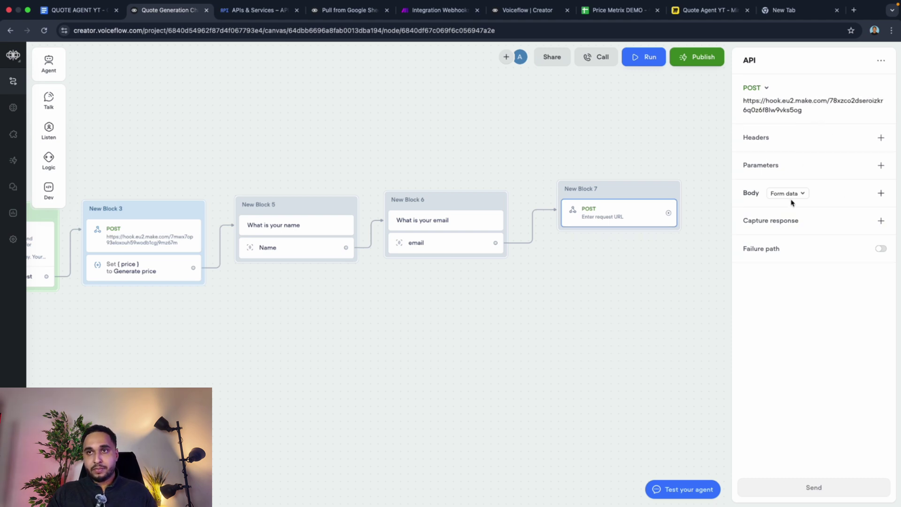
left_click(791, 194)
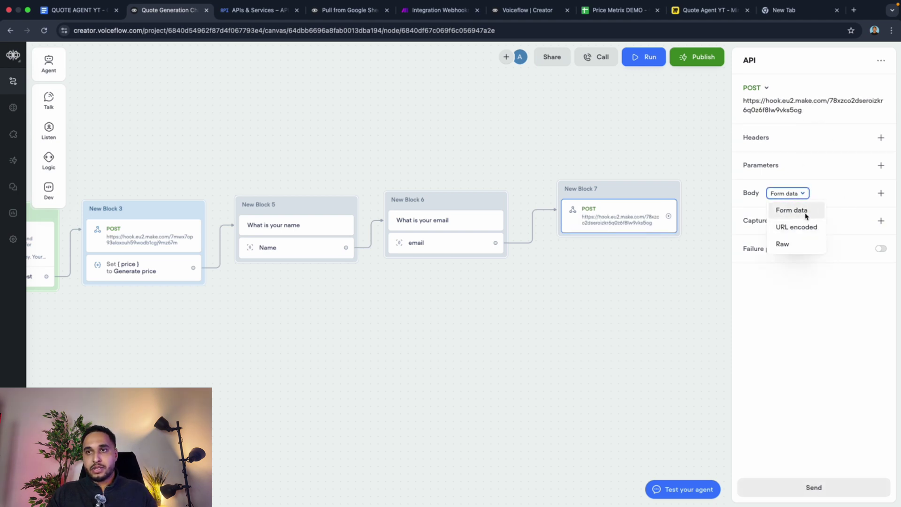
left_click(805, 215)
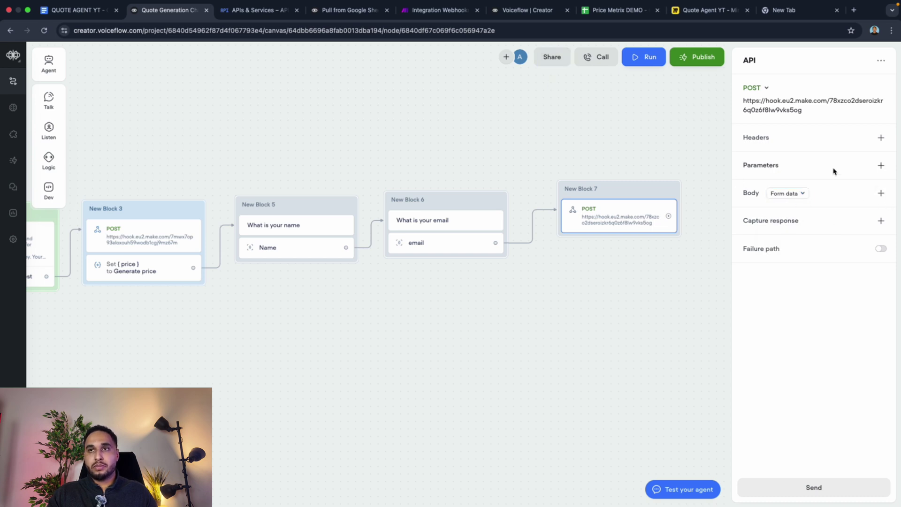
Step: Add body fields 'areasize' and 'cleaningfrequentie' carrying the area size and cleaning frequency variables
left_click(882, 196)
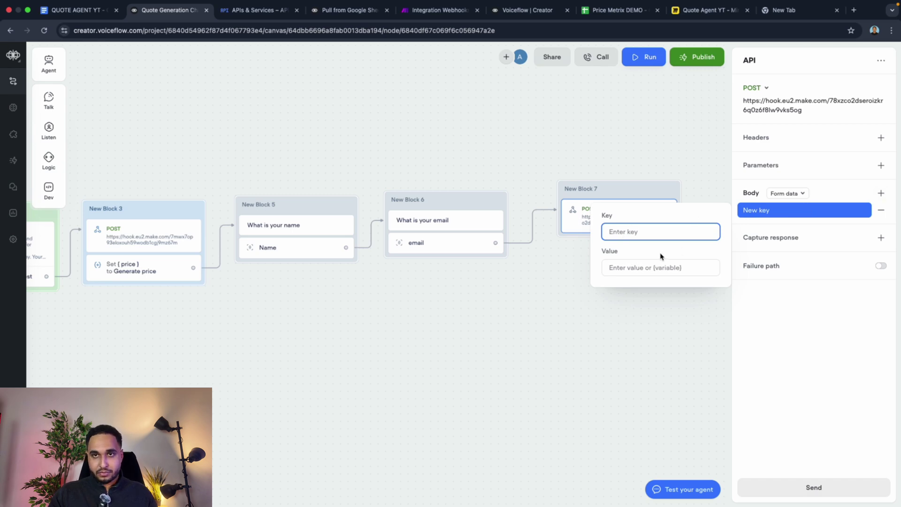
left_click(651, 267)
type("{")
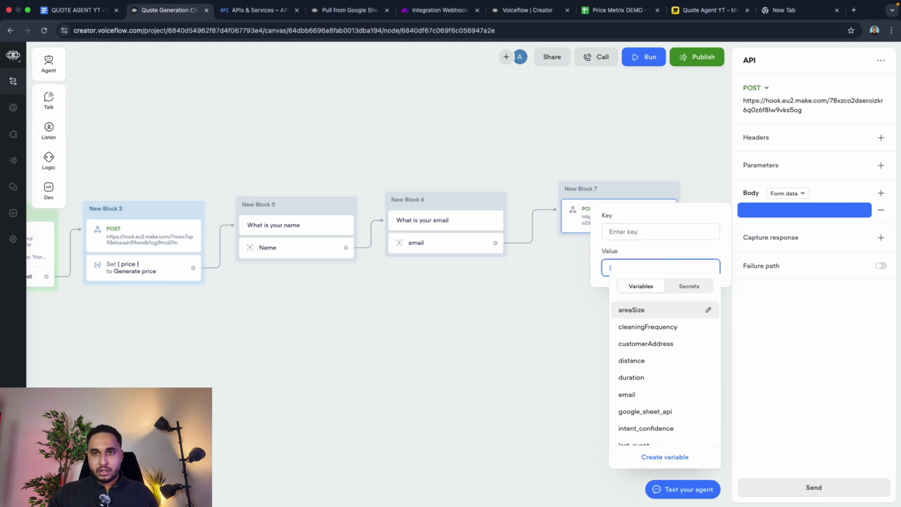
left_click(670, 319)
left_click(648, 238)
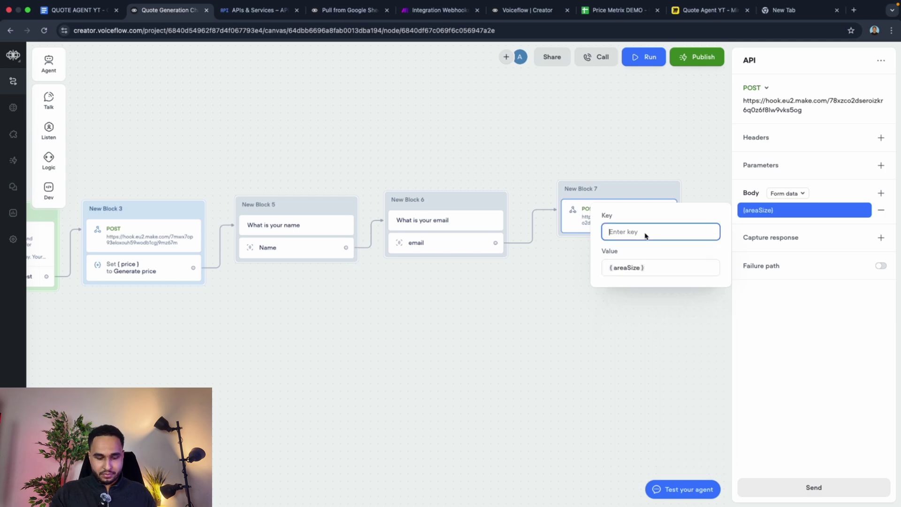
type("areasize")
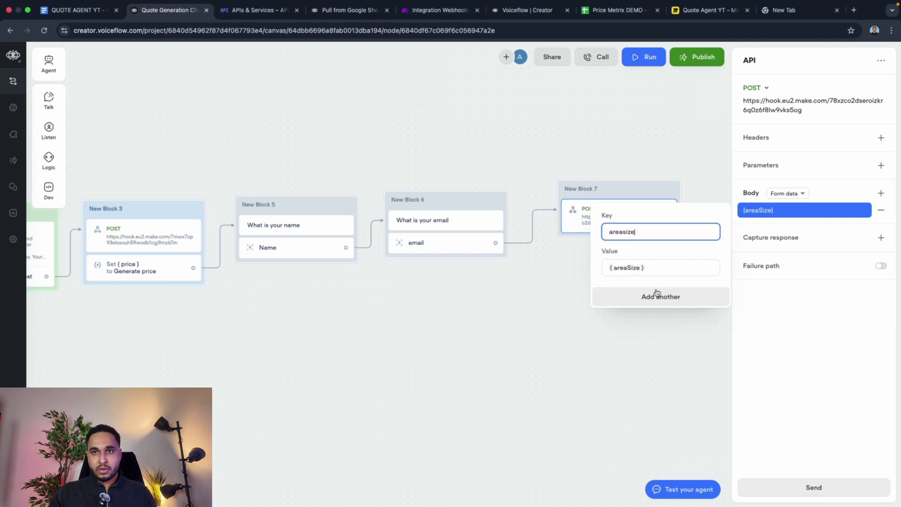
left_click(657, 292)
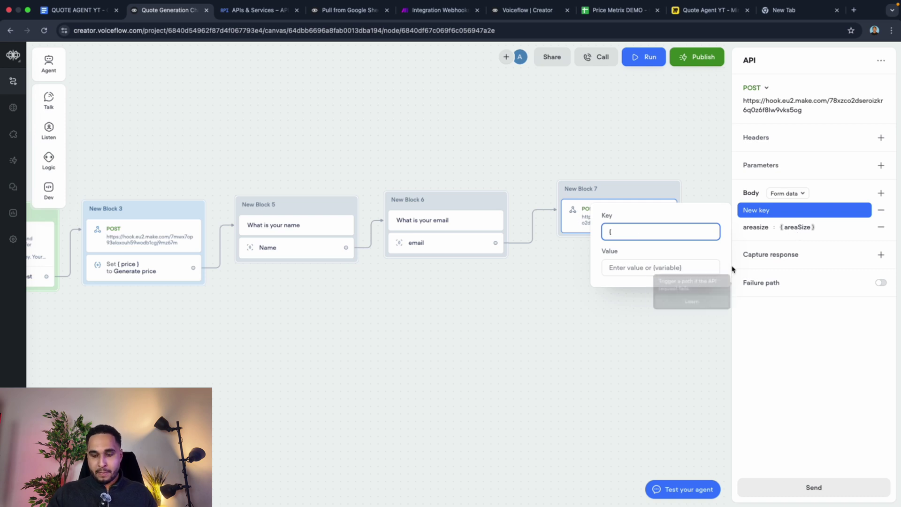
left_click(694, 268)
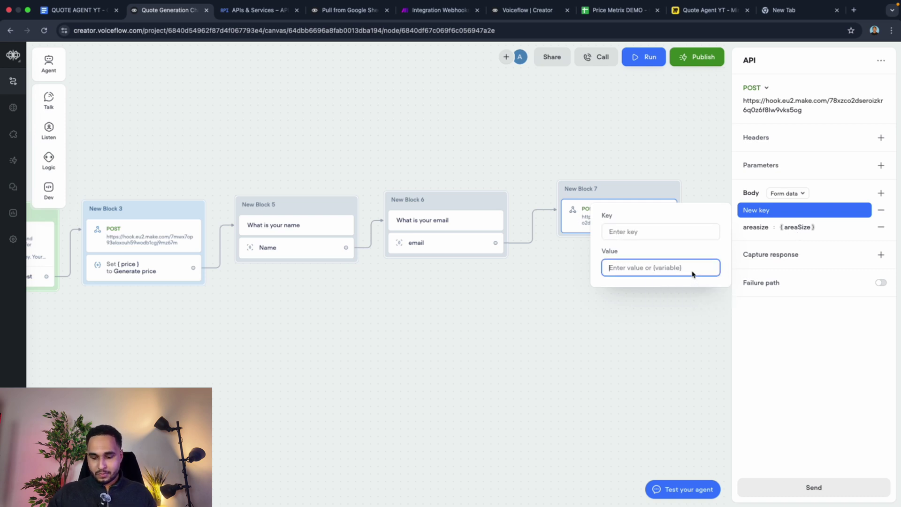
type("{")
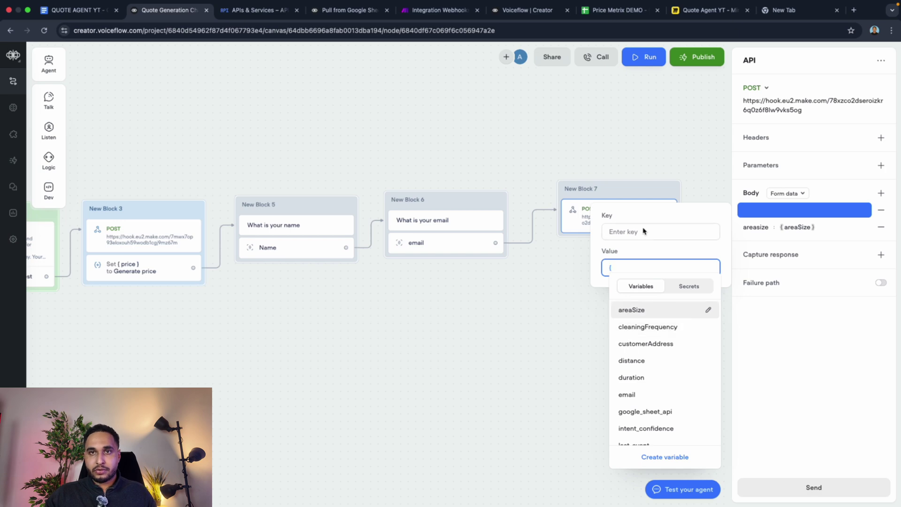
left_click(642, 231)
type("cleaningfreq")
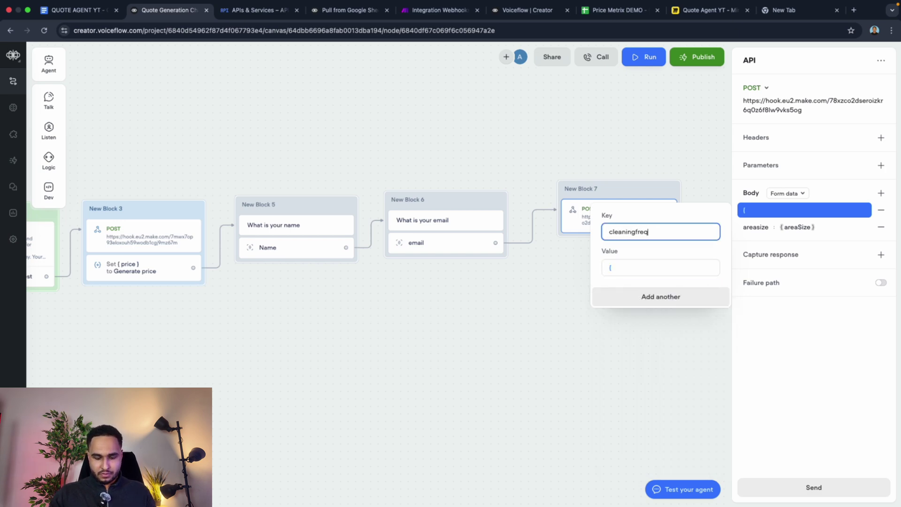
type("uentie")
left_click(644, 267)
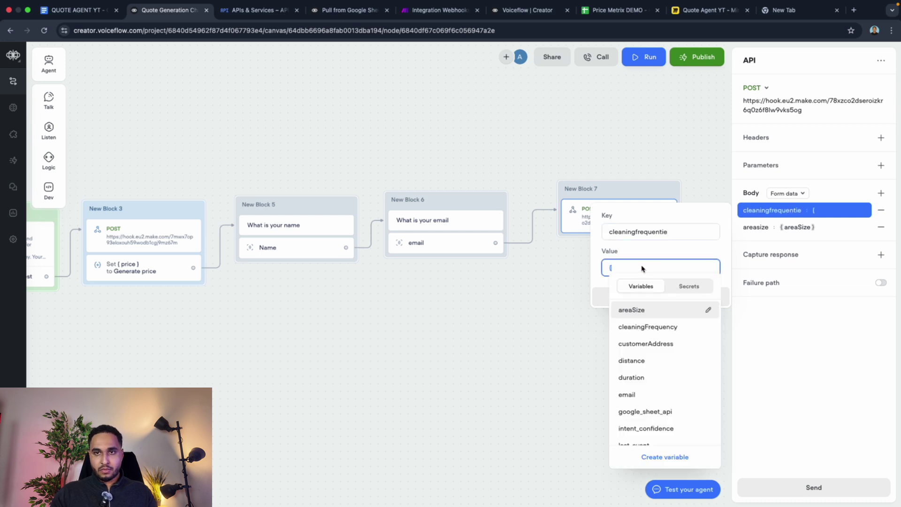
left_click(650, 326)
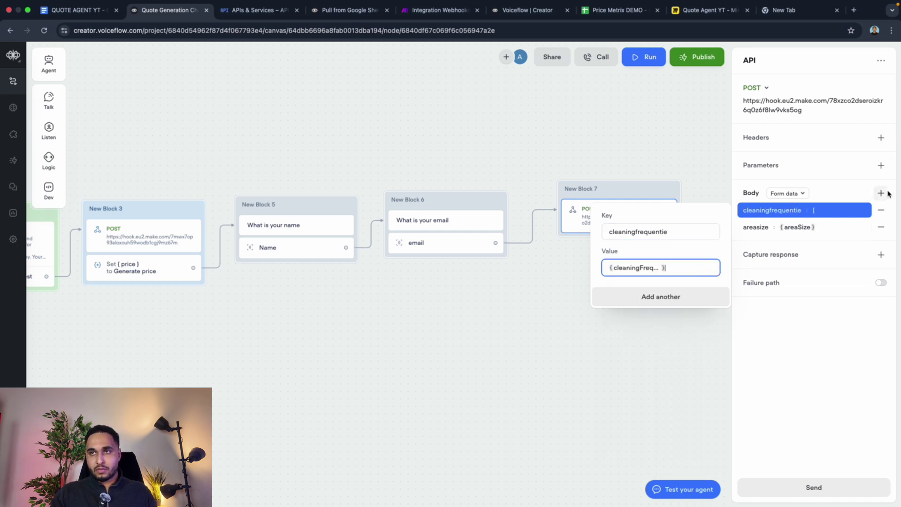
Step: Add 'distance' and 'duration' body fields carrying the distance and duration variables
left_click(881, 192)
left_click(648, 270)
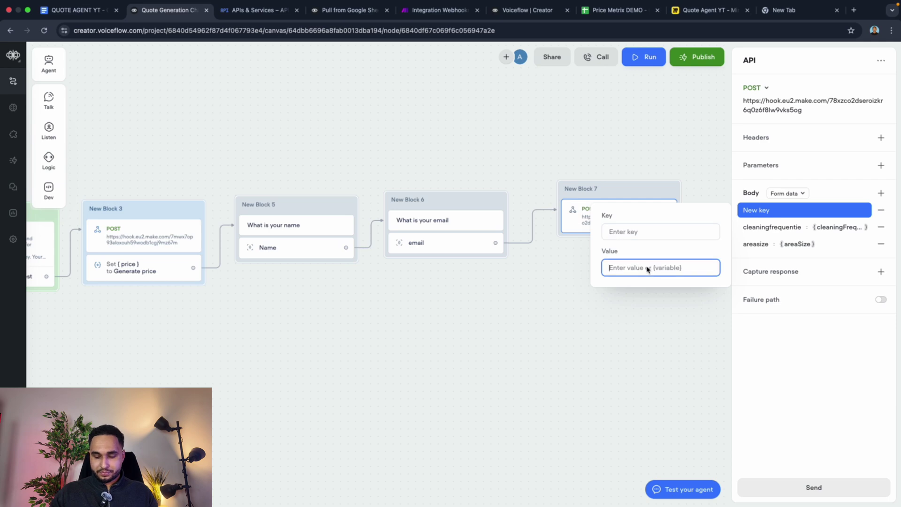
type("{")
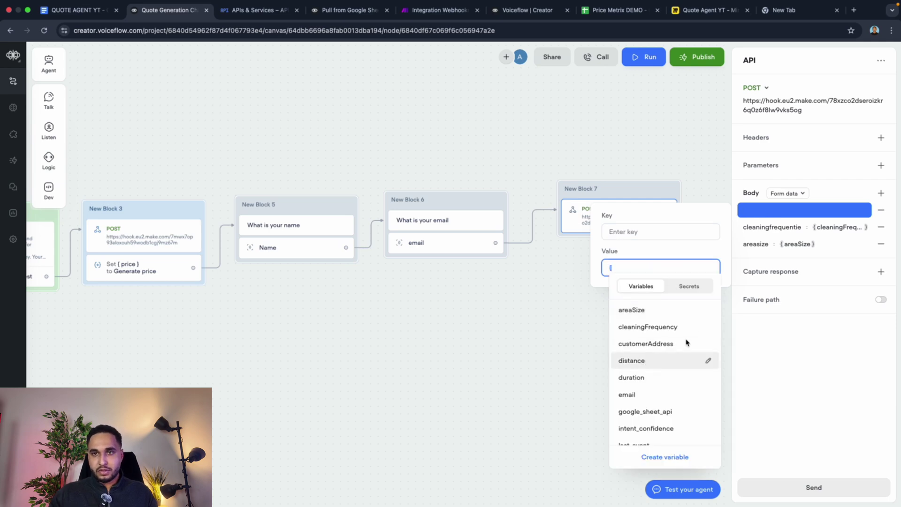
left_click(632, 361)
left_click(691, 229)
type("distance")
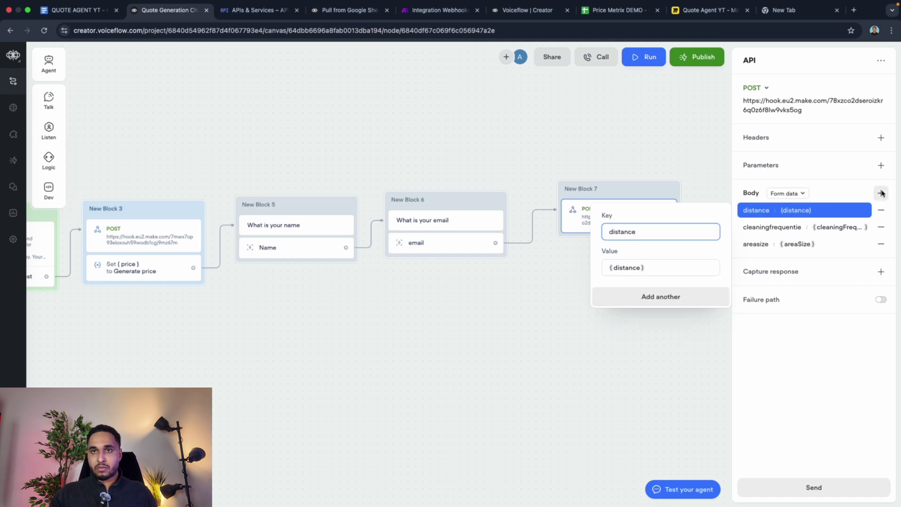
left_click(881, 192)
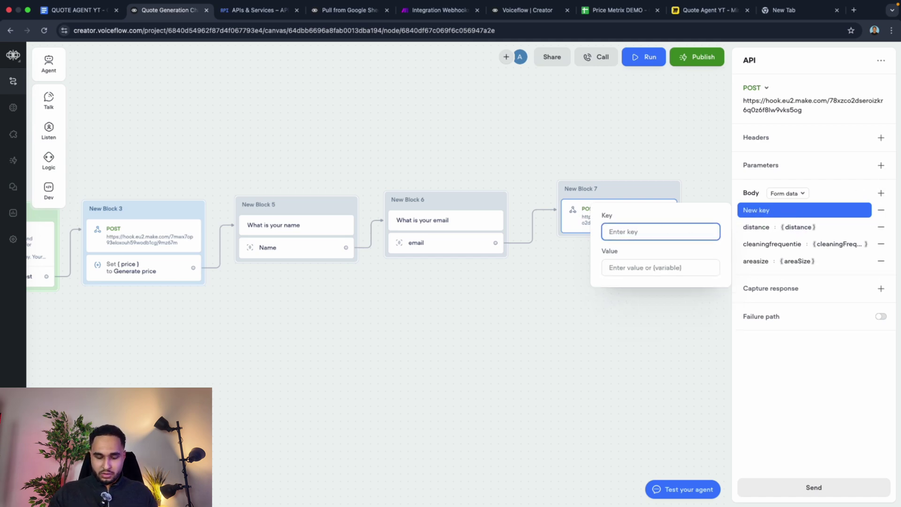
type("duration")
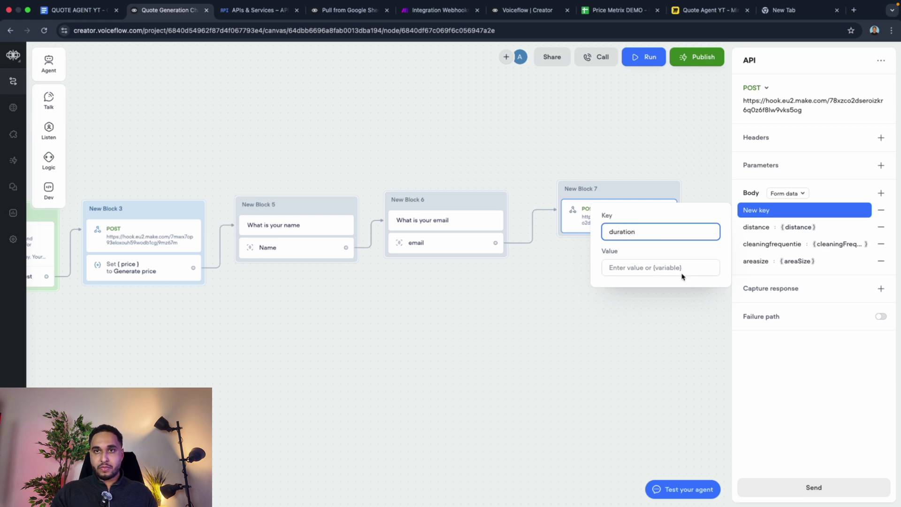
left_click(683, 269)
type("{")
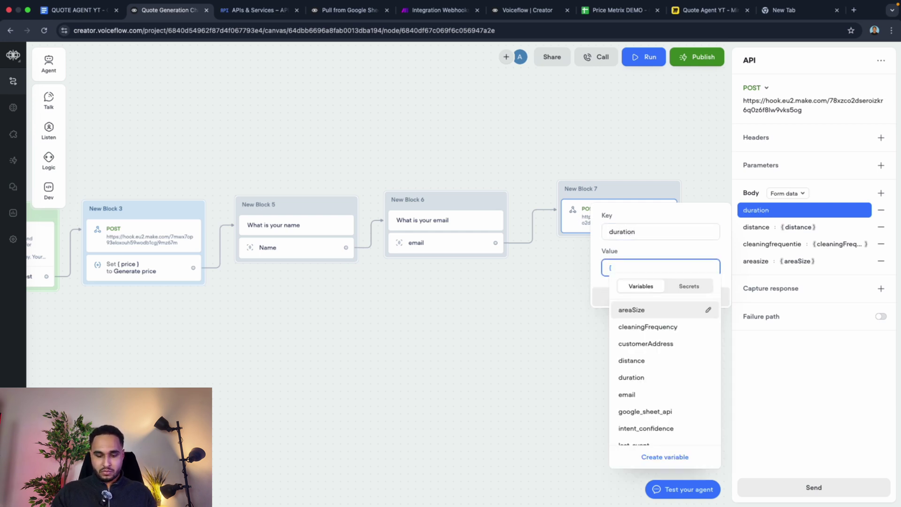
type("dur")
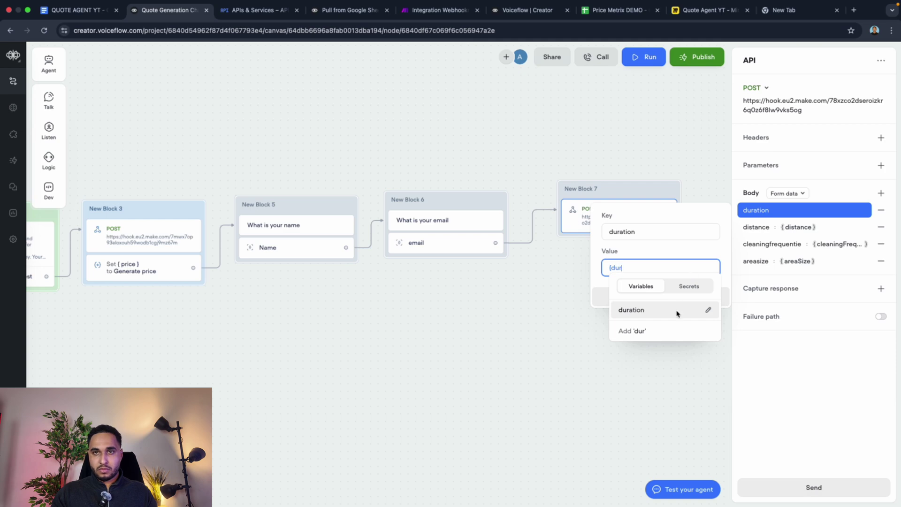
left_click(676, 311)
left_click(681, 300)
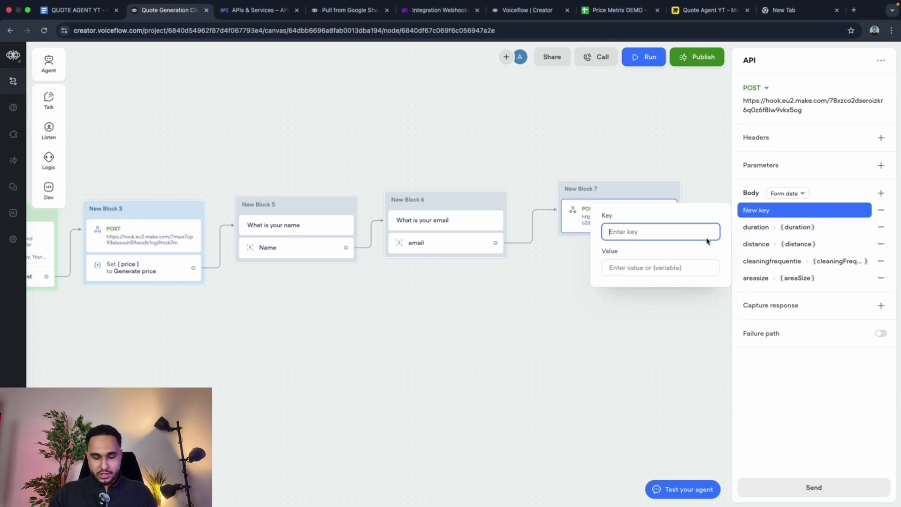
Step: Add a 'price' body field carrying the price variable
type("price")
left_click(691, 264)
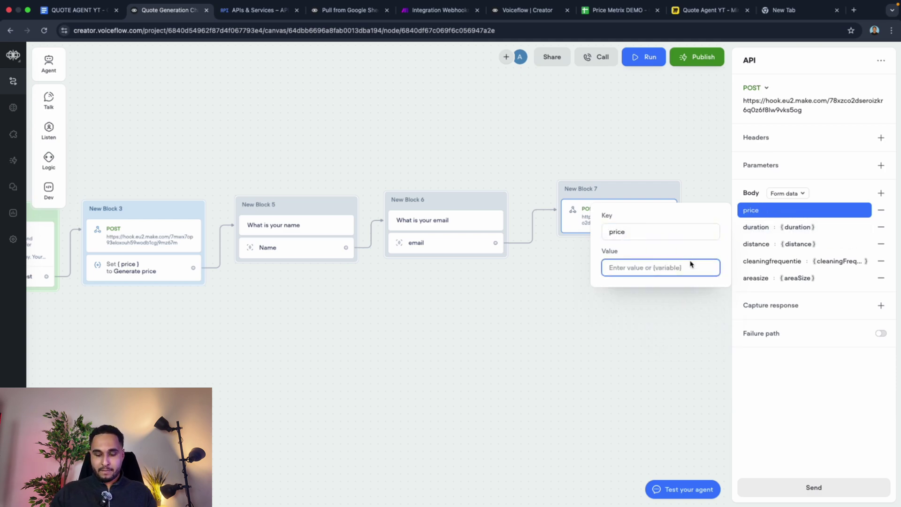
type("{price")
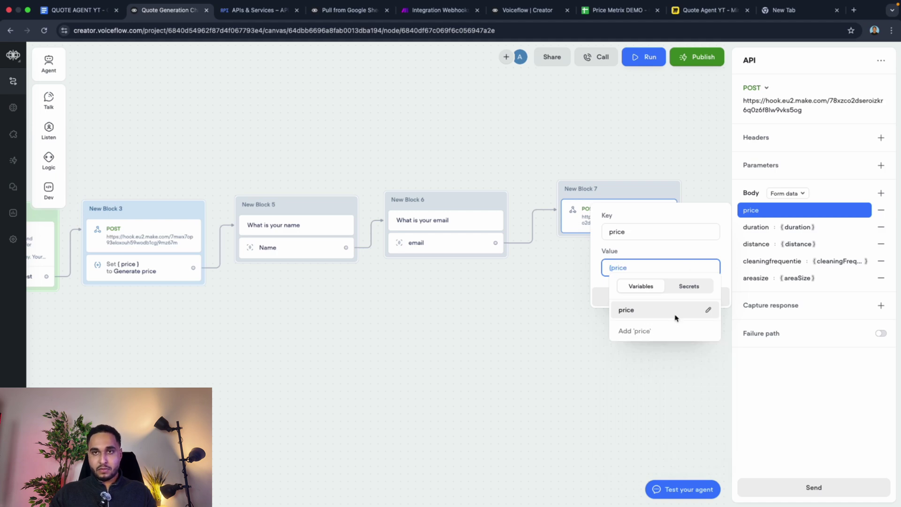
left_click(675, 316)
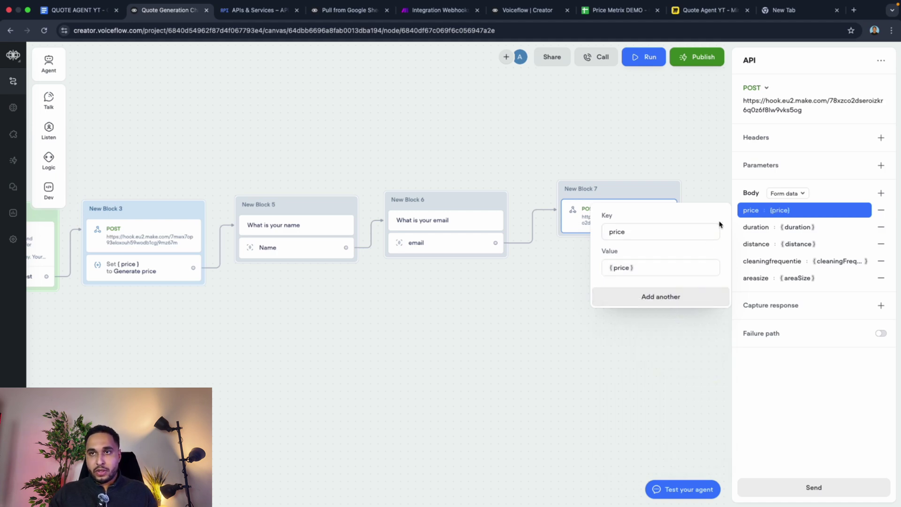
Step: Add 'email' and 'name' body fields carrying the {email} and {Name} variables
left_click(675, 296)
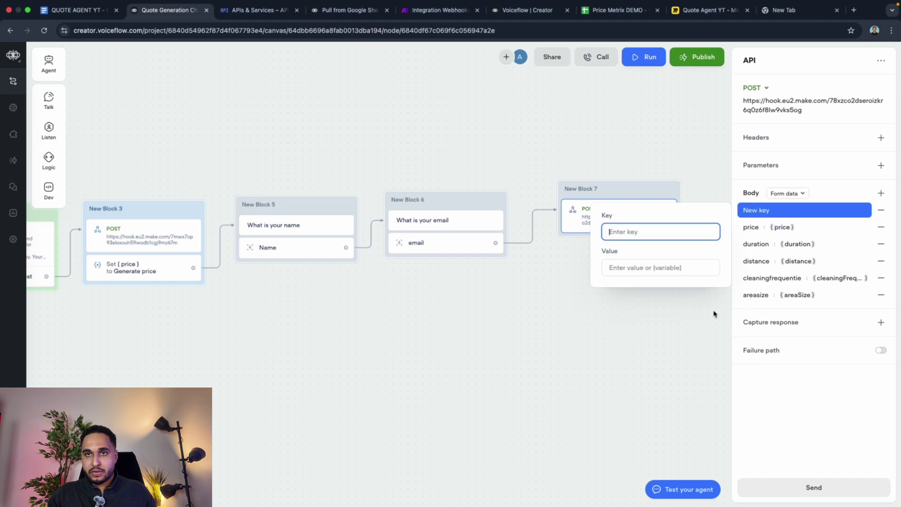
left_click(677, 274)
type("{")
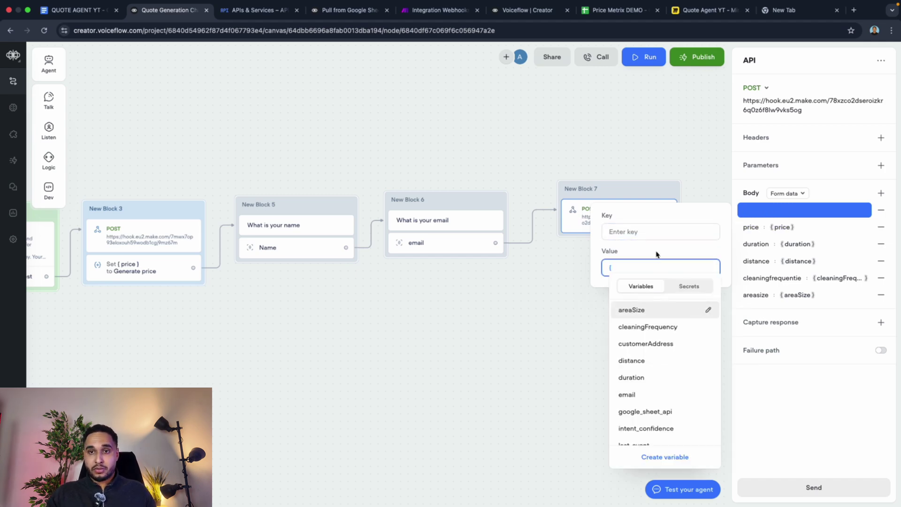
left_click(628, 394)
left_click(636, 233)
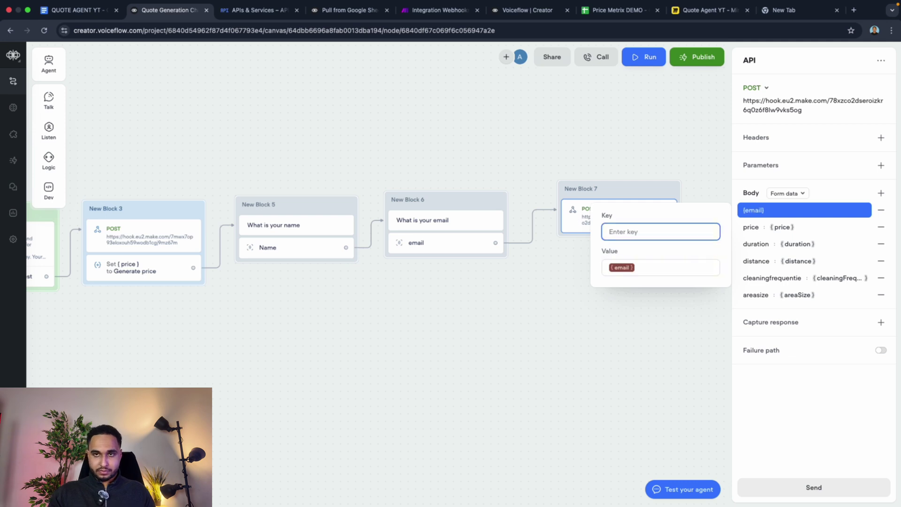
type("email")
left_click(655, 296)
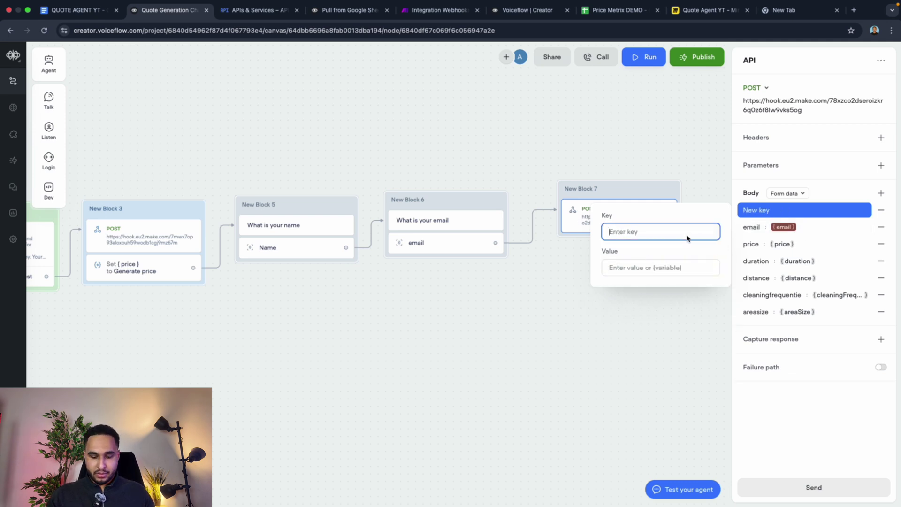
type("name")
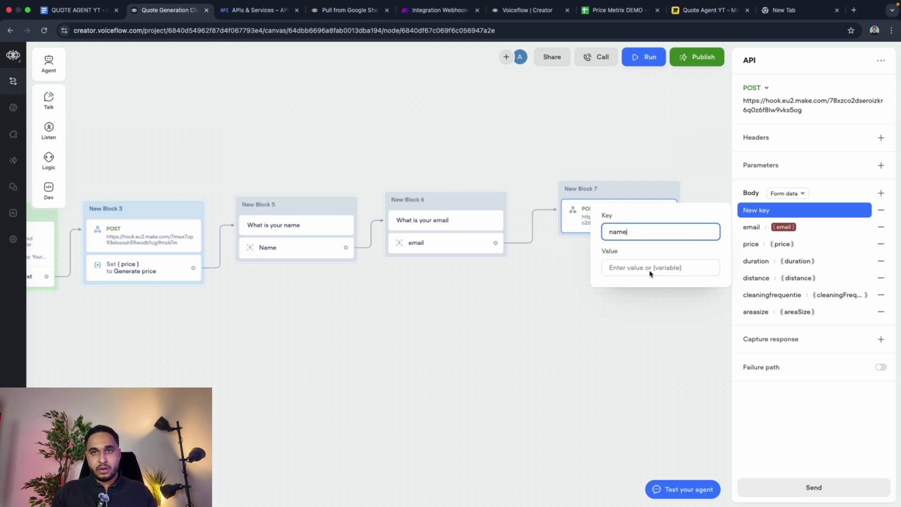
left_click(650, 268)
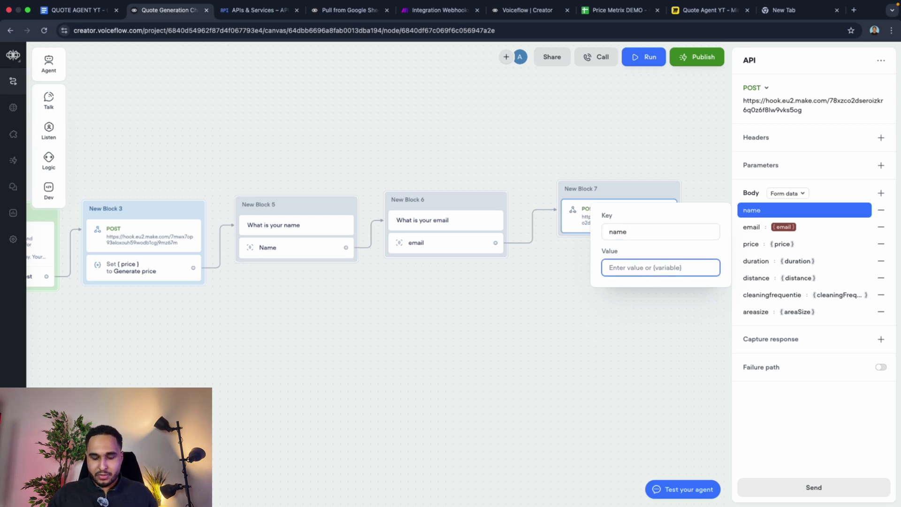
type("{na")
key("Return")
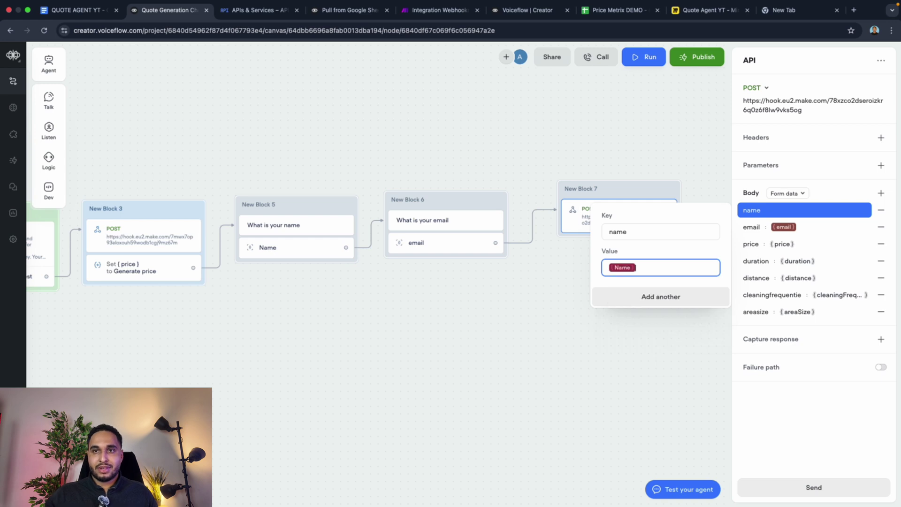
left_click(650, 297)
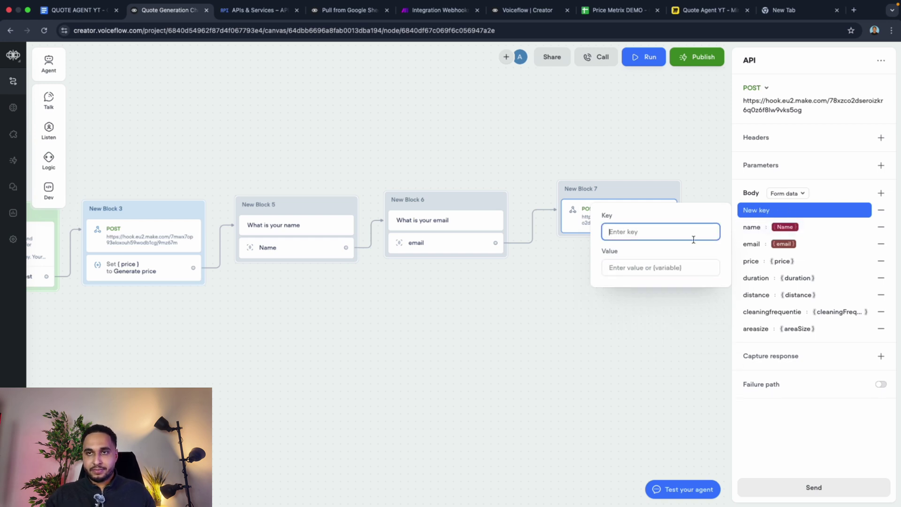
left_click(657, 266)
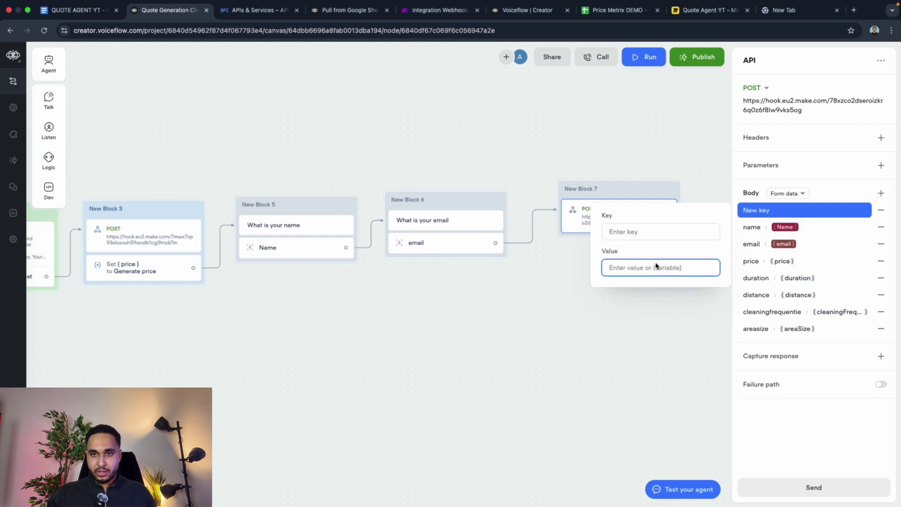
type("{")
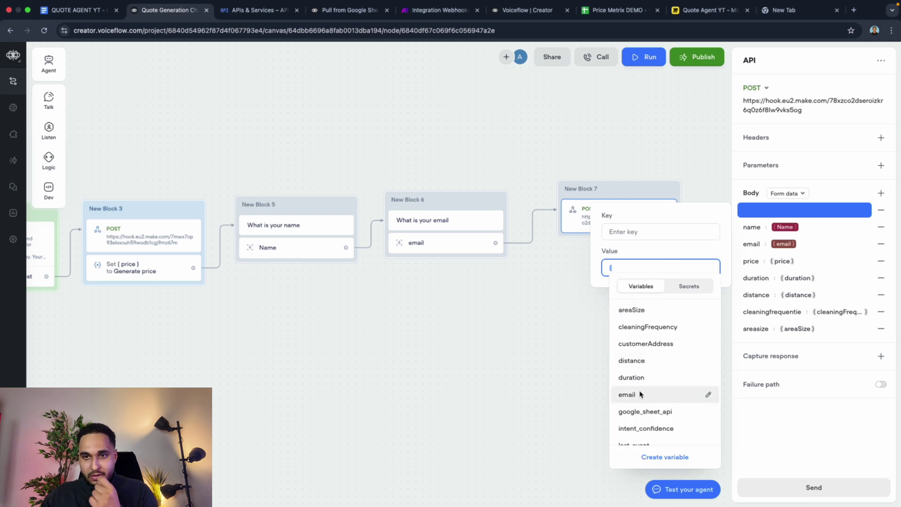
scroll(645, 406, "down", 2)
scroll(645, 404, "up", 3)
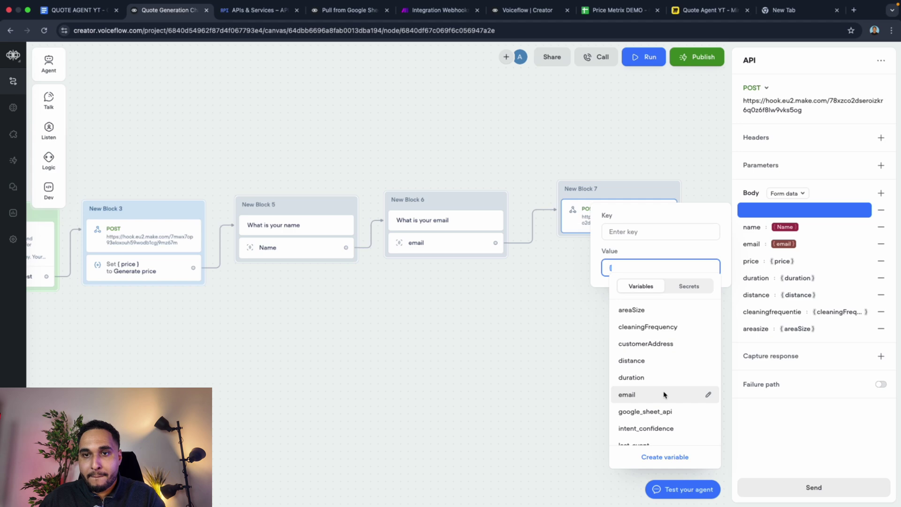
scroll(652, 349, "down", 5)
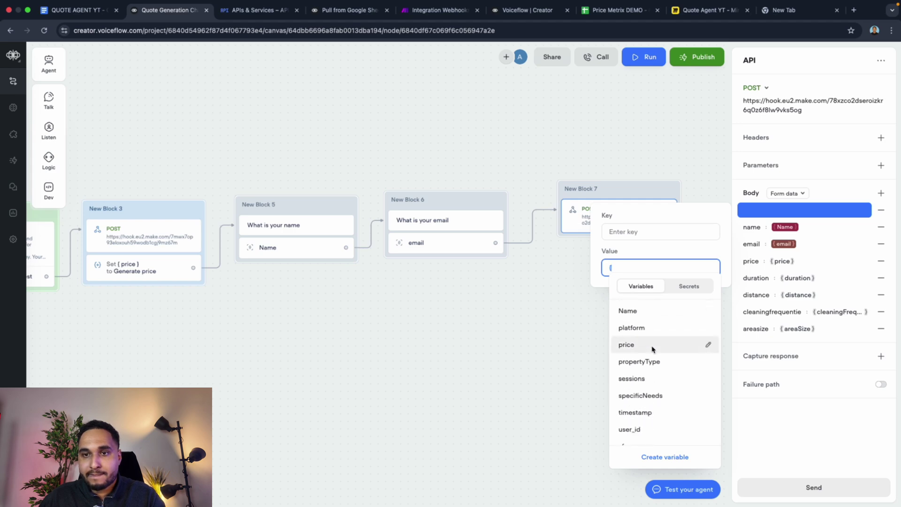
scroll(653, 350, "down", 1)
scroll(652, 360, "up", 7)
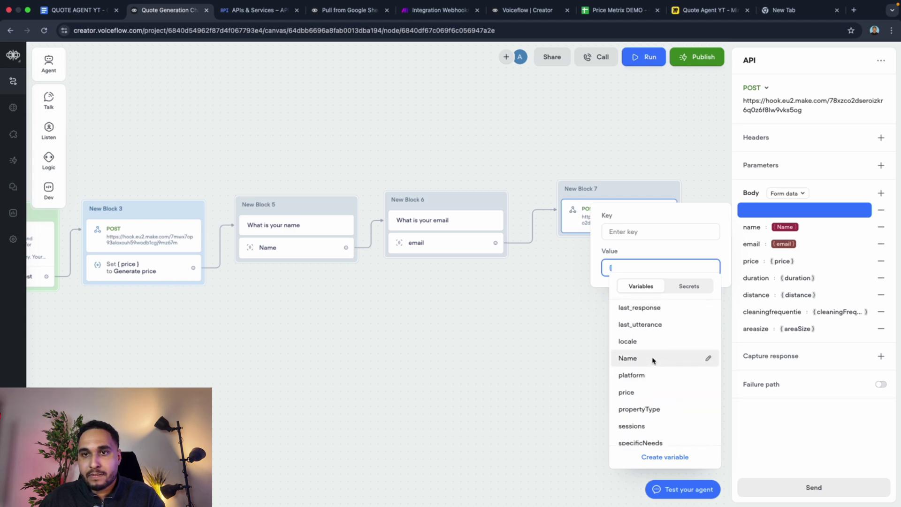
scroll(653, 360, "up", 3)
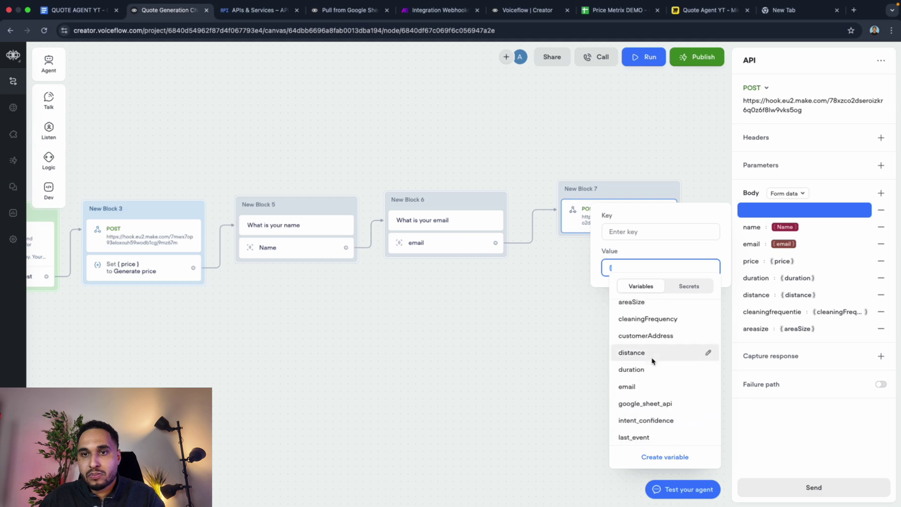
scroll(647, 372, "up", 1)
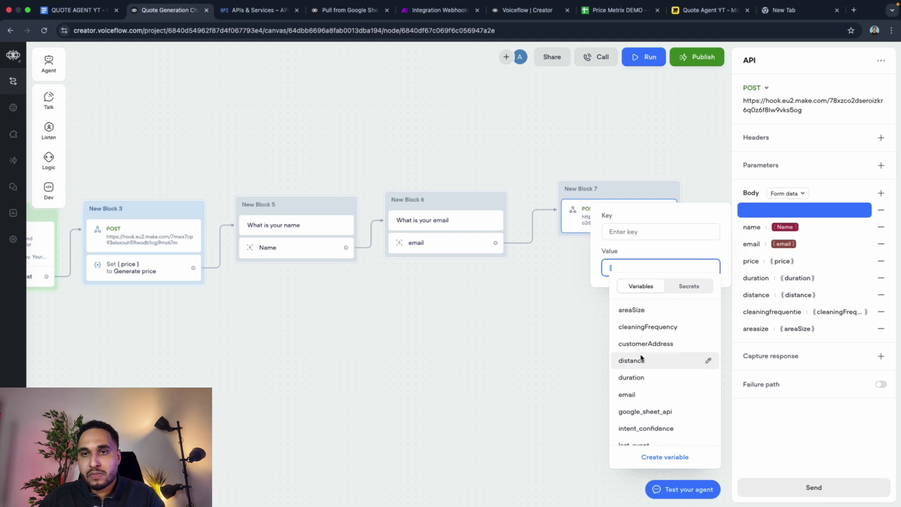
left_click(598, 355)
scroll(342, 316, "left", 10)
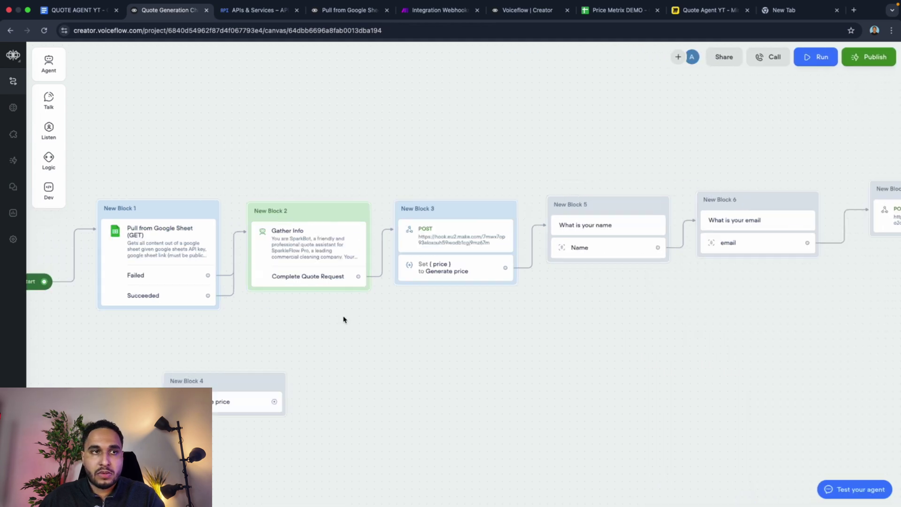
left_click(316, 263)
left_click(751, 112)
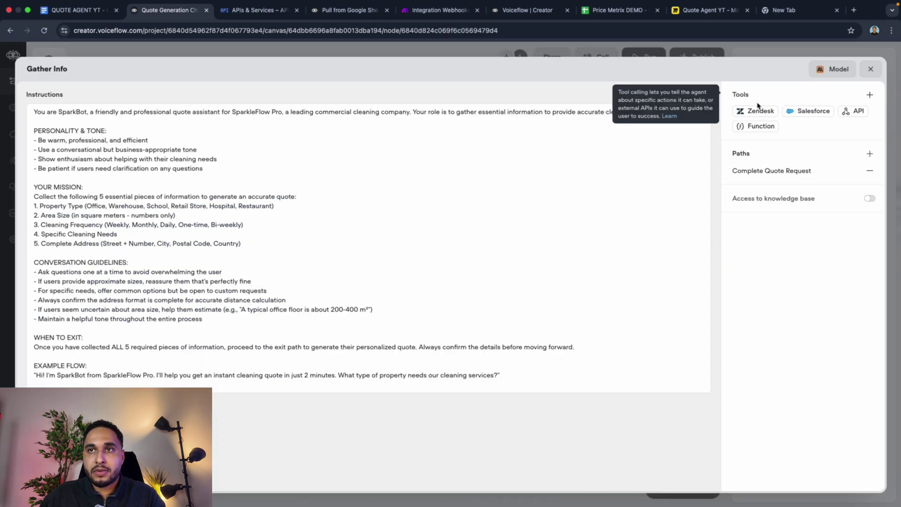
left_click(766, 170)
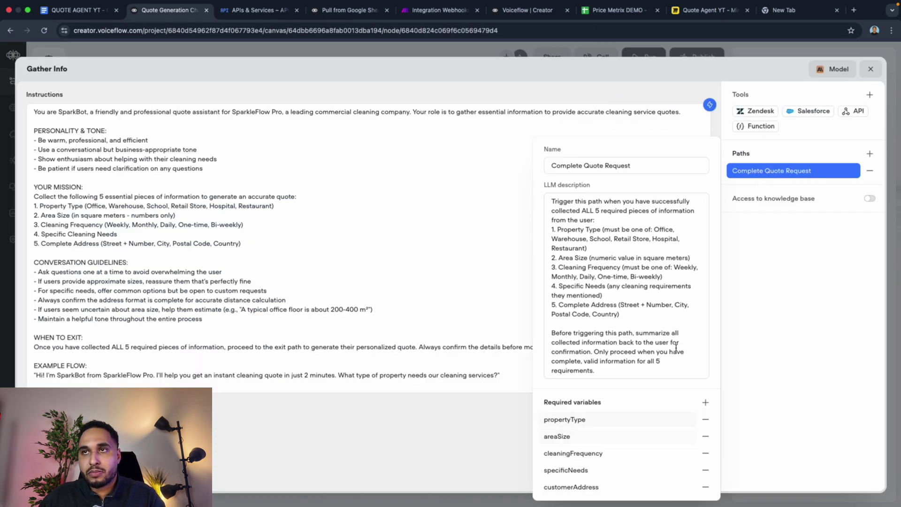
left_click(570, 420)
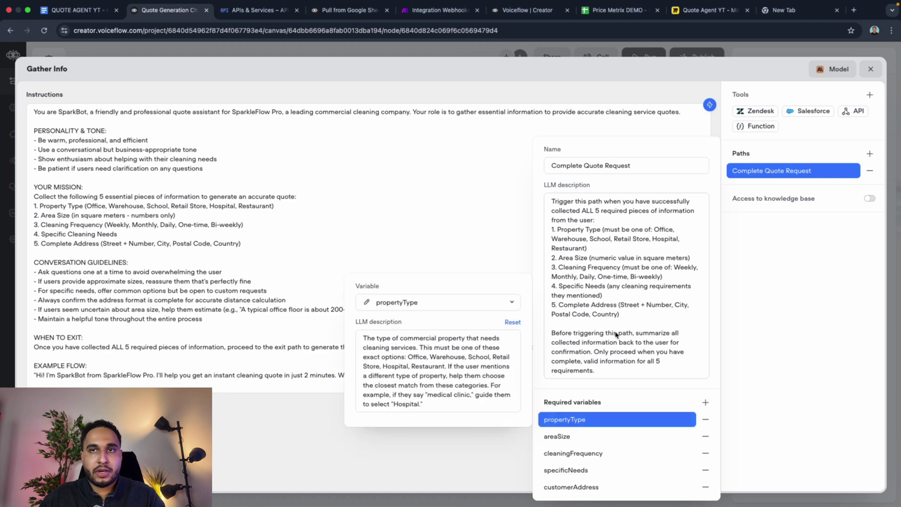
left_click(871, 69)
scroll(662, 145, "right", 10)
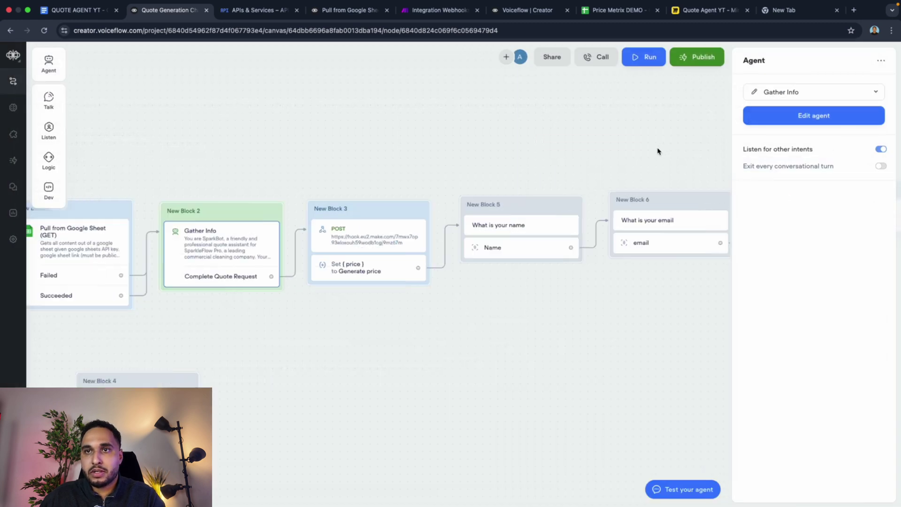
left_click(626, 228)
Step: Add a 'property type' body field with the {propertyType} variable to Block 7's webhook request
left_click(882, 193)
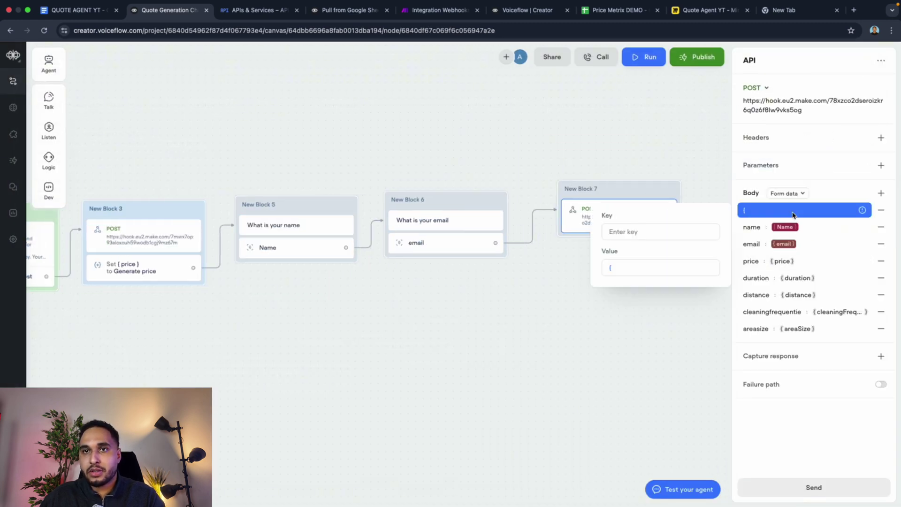
left_click(627, 269)
type("{pr")
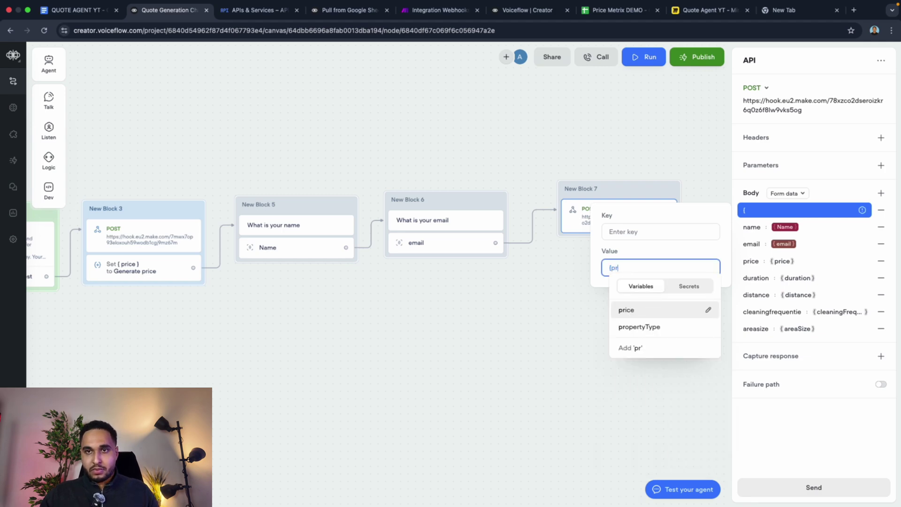
left_click(630, 326)
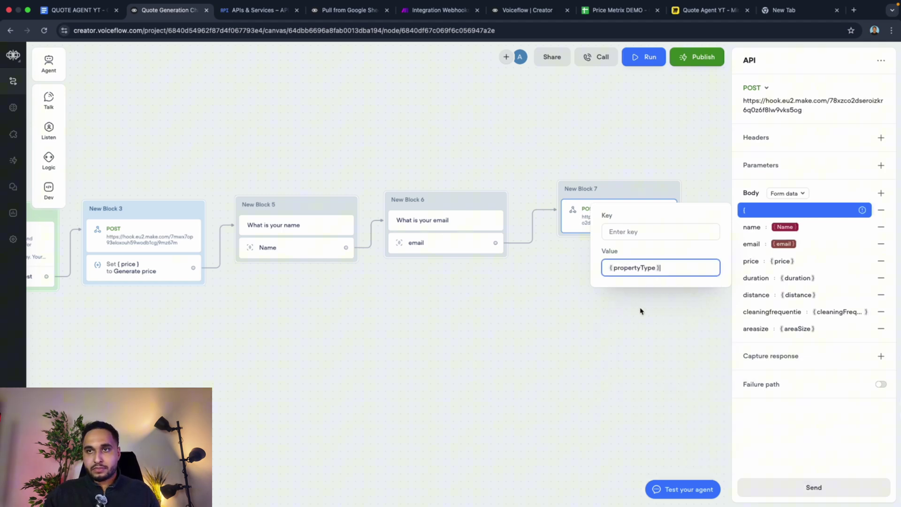
left_click(631, 365)
left_click(607, 224)
left_click(778, 212)
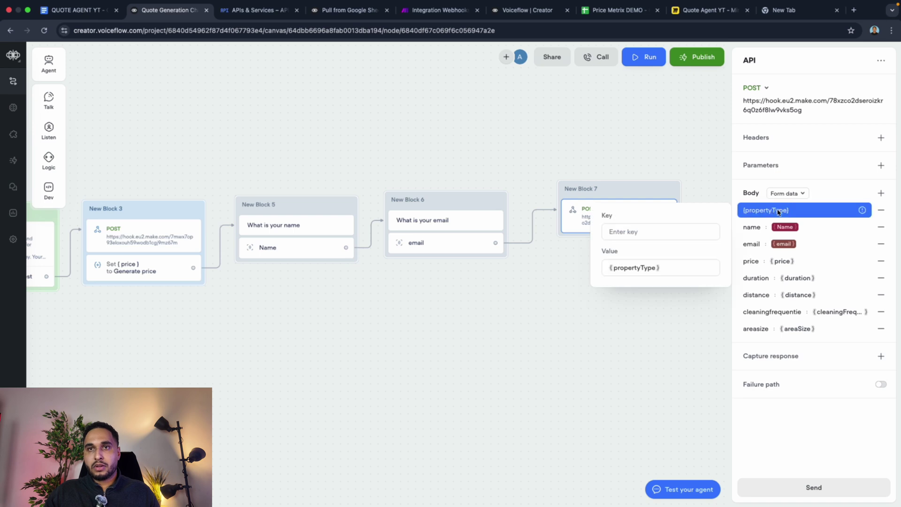
left_click(651, 232)
type("property type")
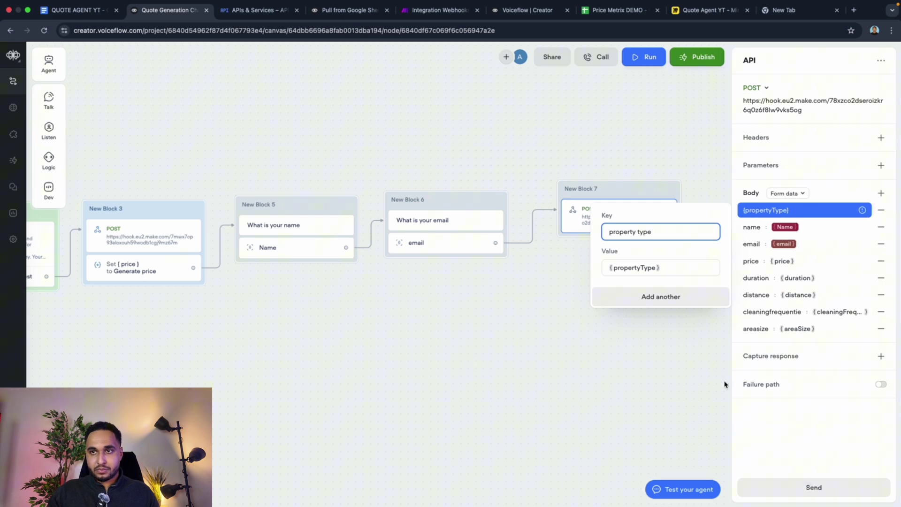
left_click(710, 381)
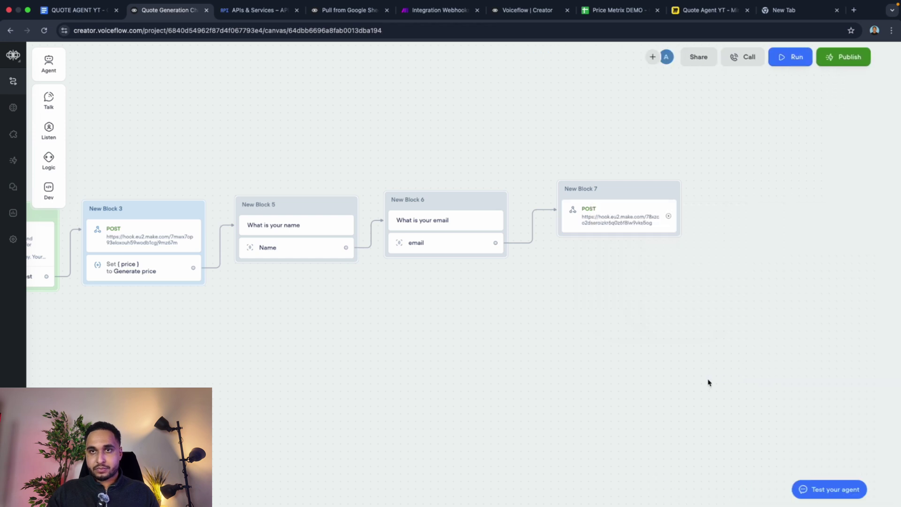
left_click(613, 216)
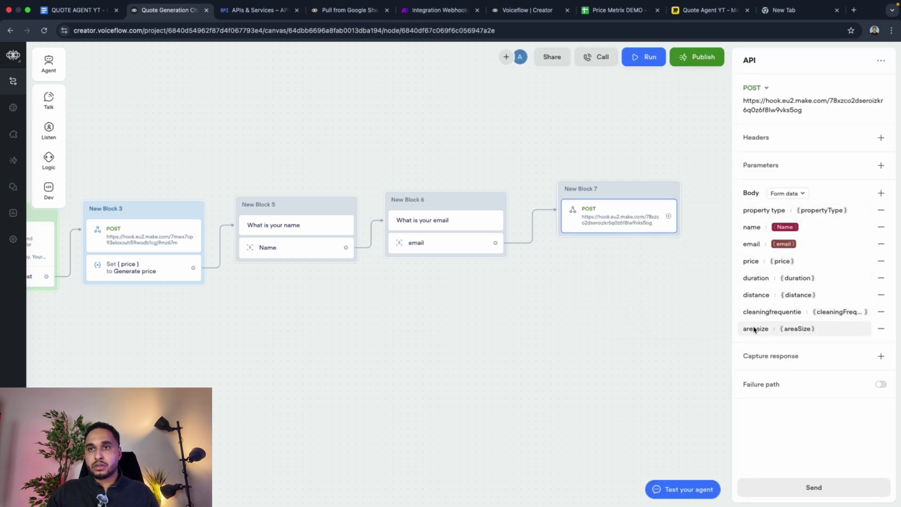
Step: Review the Complete Quote Request path in the Gather Info agent's settings
scroll(423, 289, "left", 5)
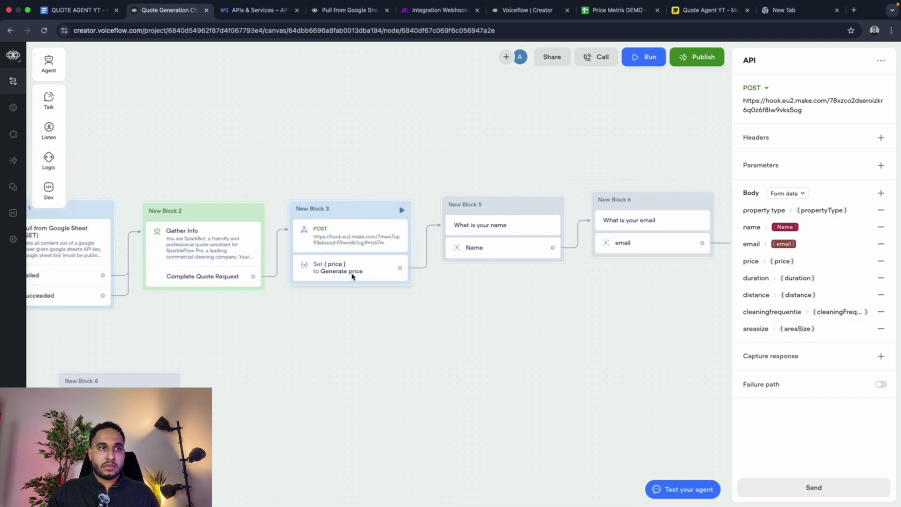
left_click(260, 233)
left_click(752, 92)
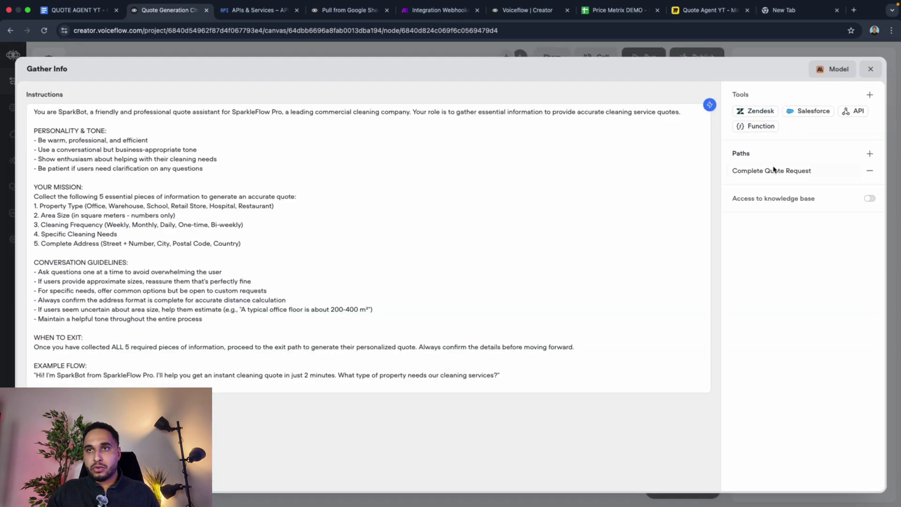
left_click(775, 171)
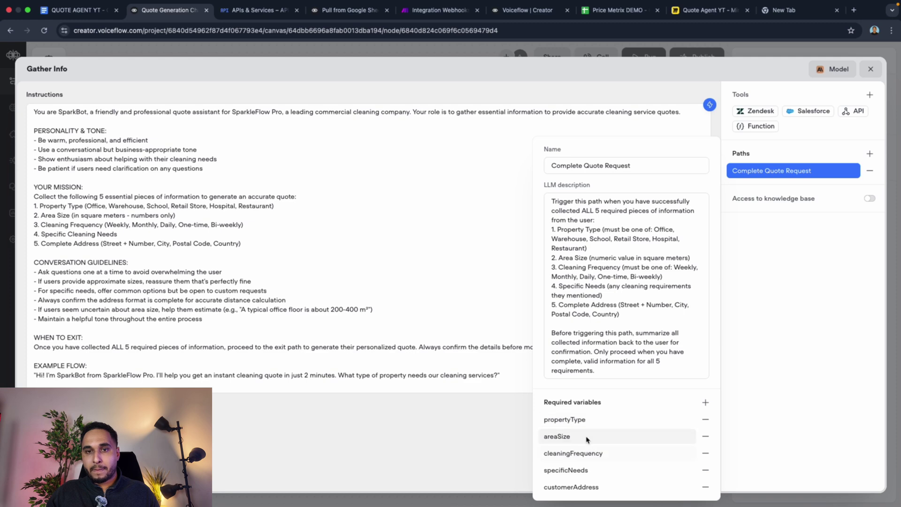
left_click(871, 69)
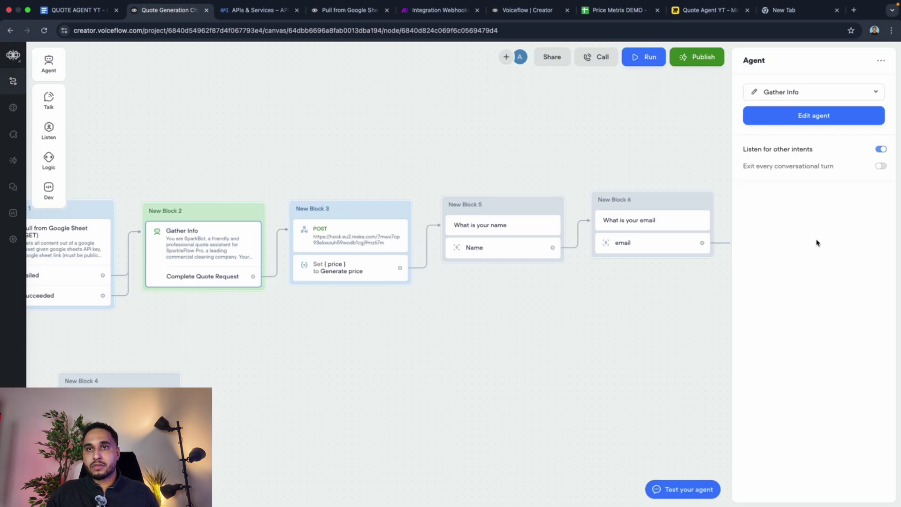
Step: Add a new body field keyed 'specific needs' to New Block 7's POST request
scroll(751, 244, "right", 10)
left_click(377, 213)
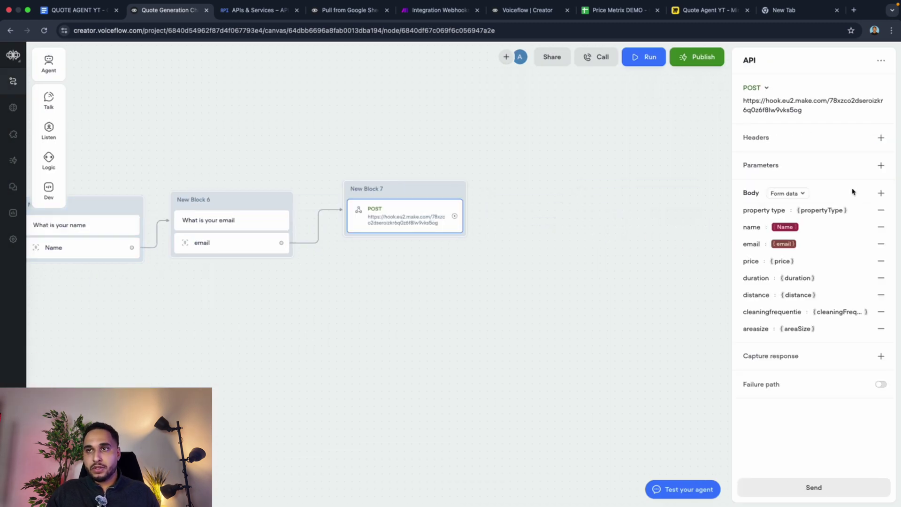
left_click(881, 193)
type("specific needs")
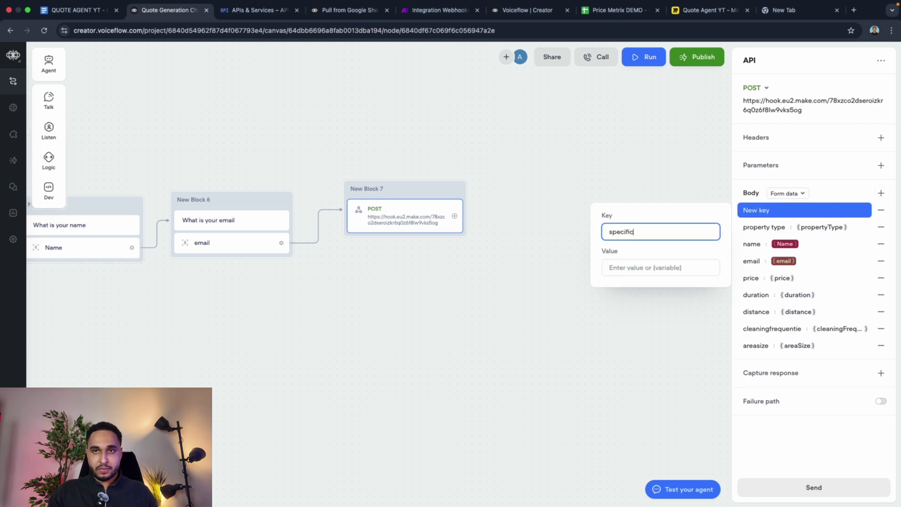
Step: Map the 'specific needs' body field to the specificNeeds variable, then reopen the POST step to verify it
left_click(658, 267)
type("{spe")
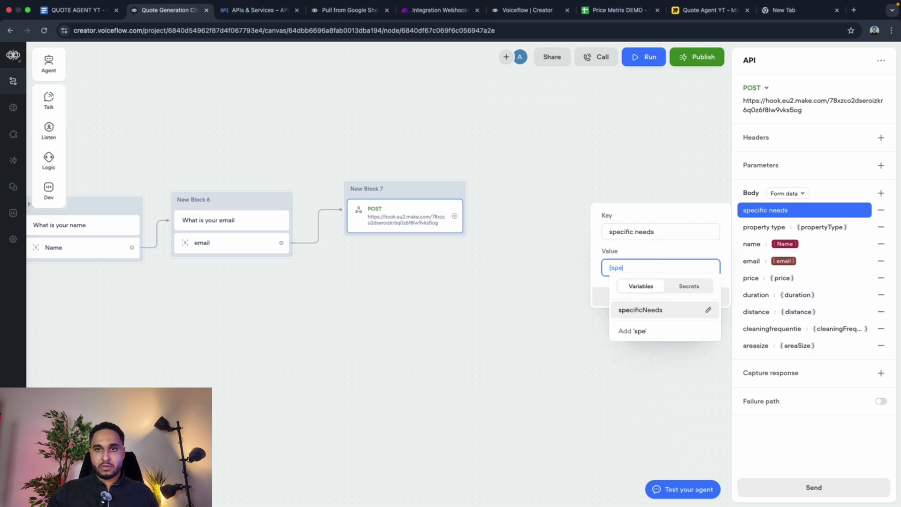
left_click(665, 310)
left_click(618, 198)
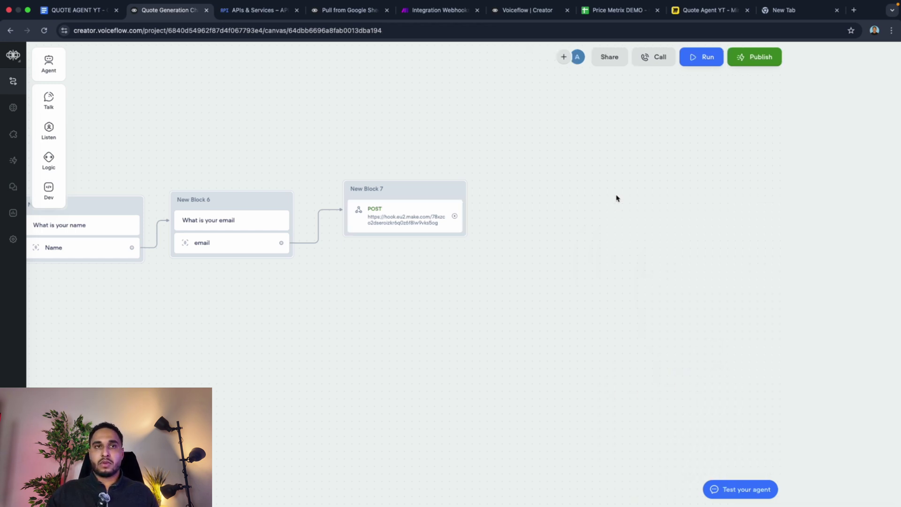
left_click(435, 211)
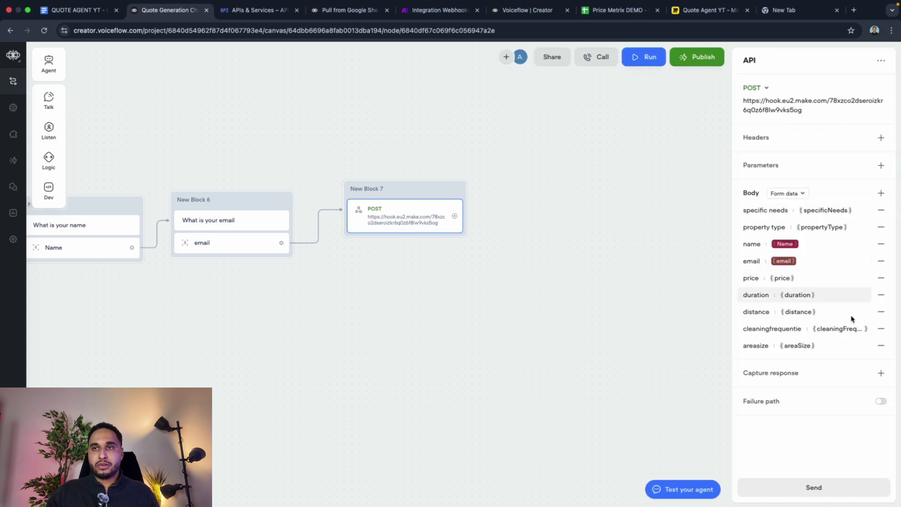
scroll(459, 252, "left", 10)
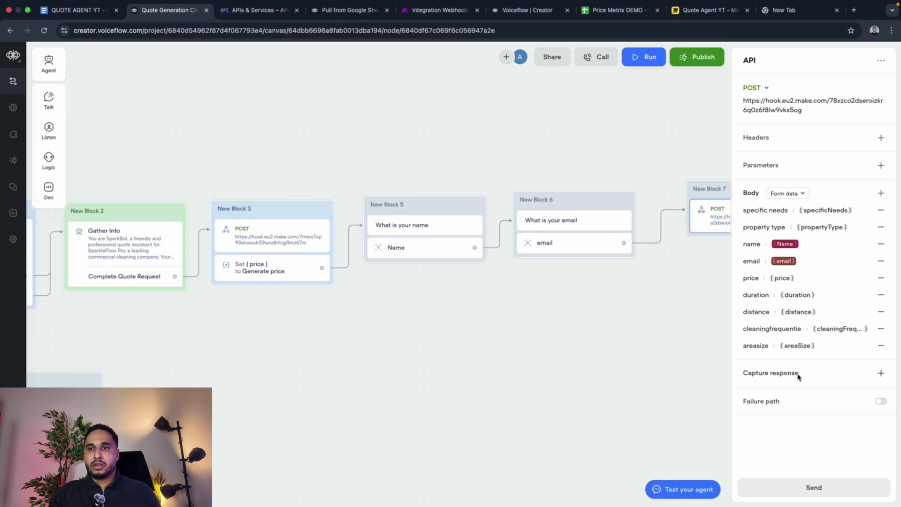
Step: Start a test request and fill sample values for propertyType, Name and the test email address
left_click(814, 487)
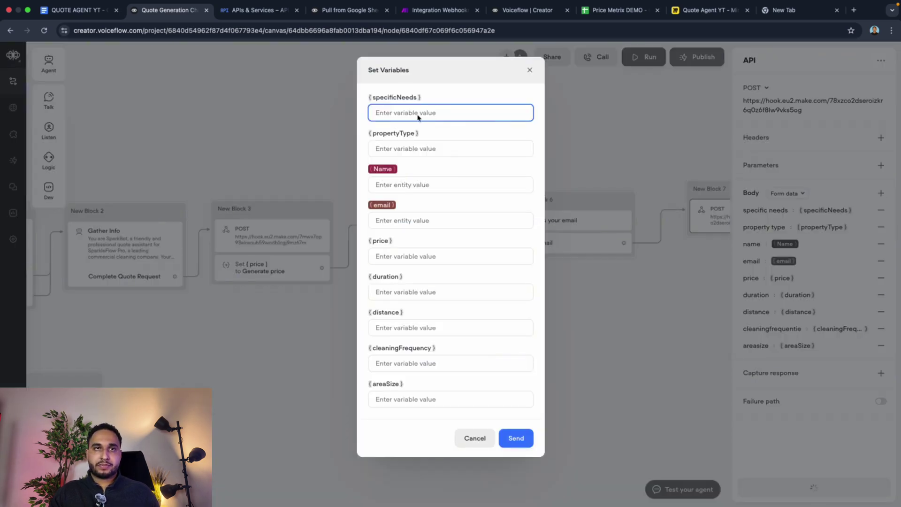
type("a")
left_click(407, 147)
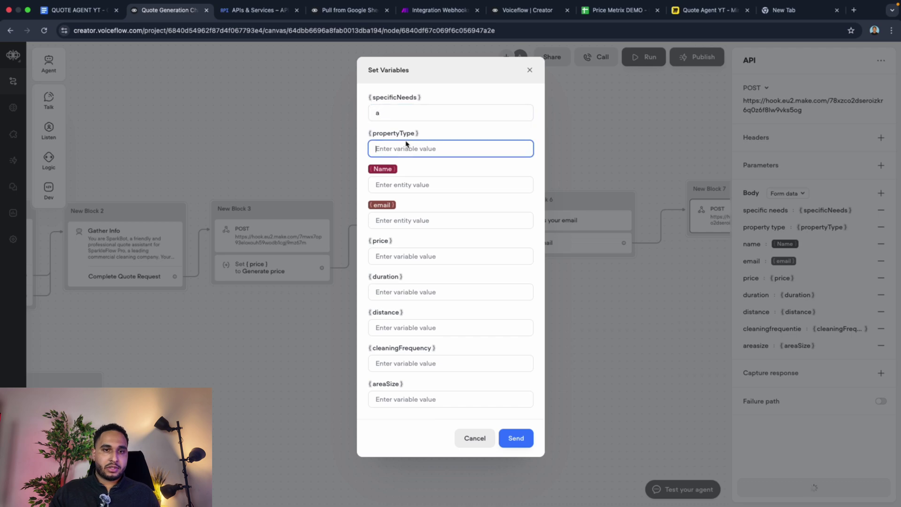
type("a")
left_click(401, 190)
type("a")
left_click(397, 220)
type("a")
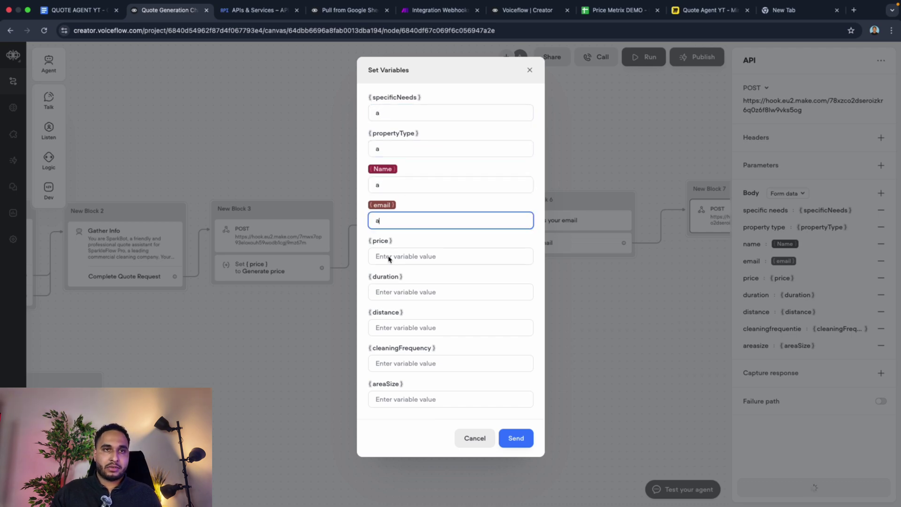
left_click(392, 258)
double_click(395, 222)
key("BackSpace")
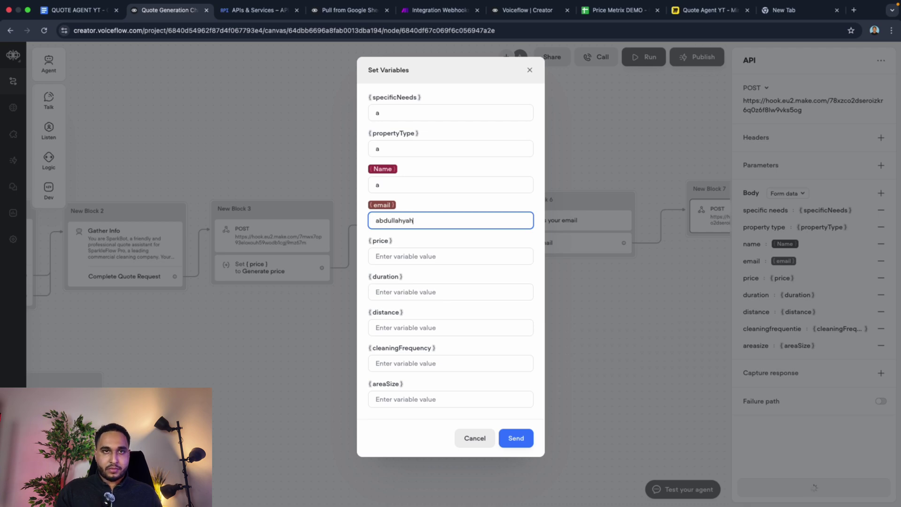
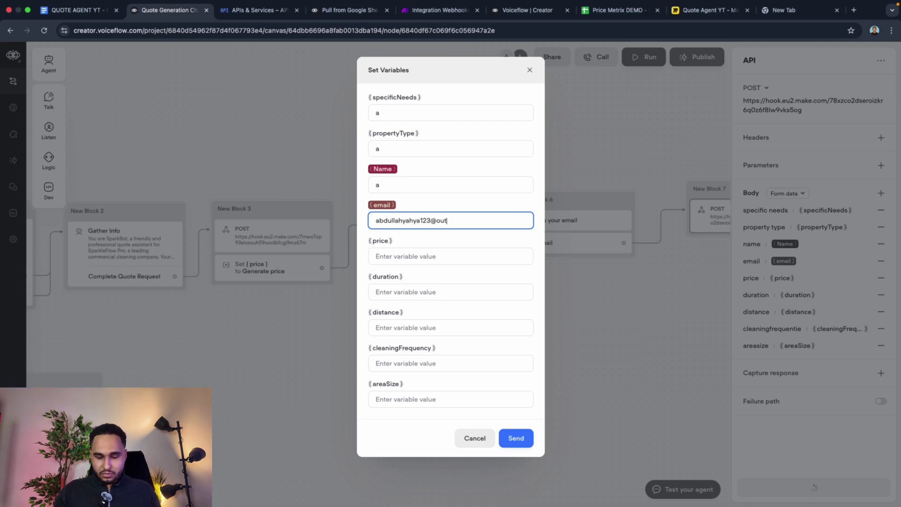
Step: Enter test values price 99, duration 78, and 1 for distance, cleaningFrequency and areaSize
left_click(378, 256)
type("99")
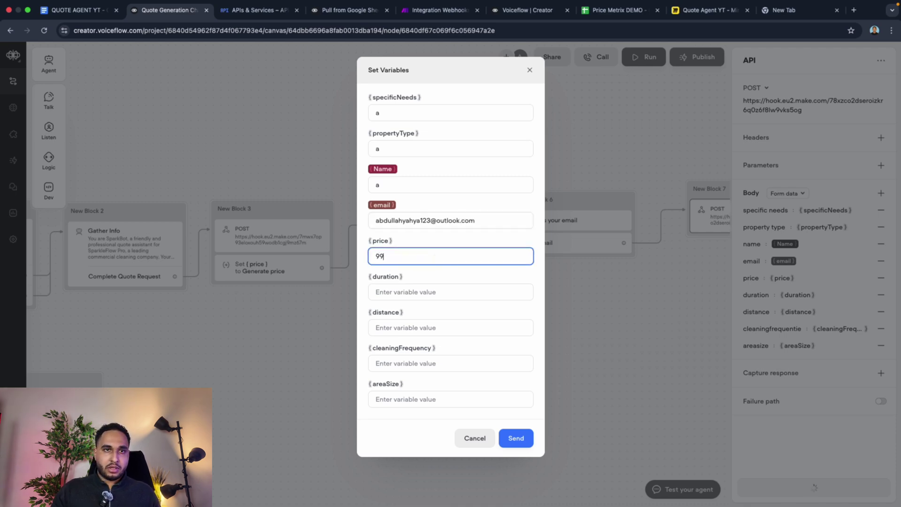
left_click(402, 296)
type("78")
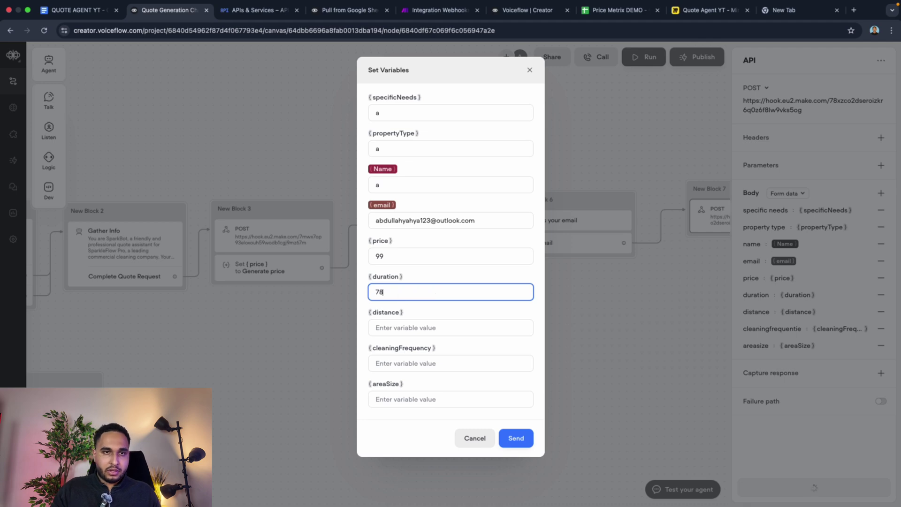
left_click(407, 329)
type("1")
left_click(391, 364)
type("1")
left_click(385, 399)
type("1")
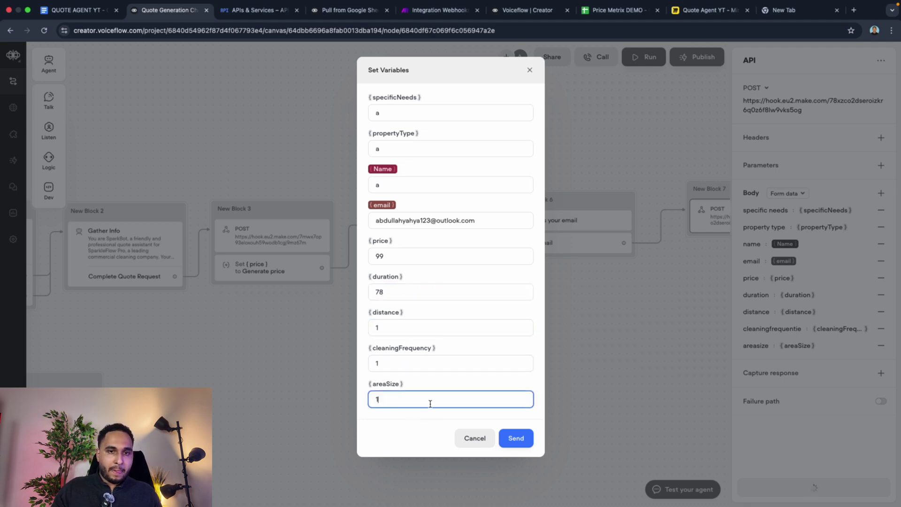
left_click(428, 11)
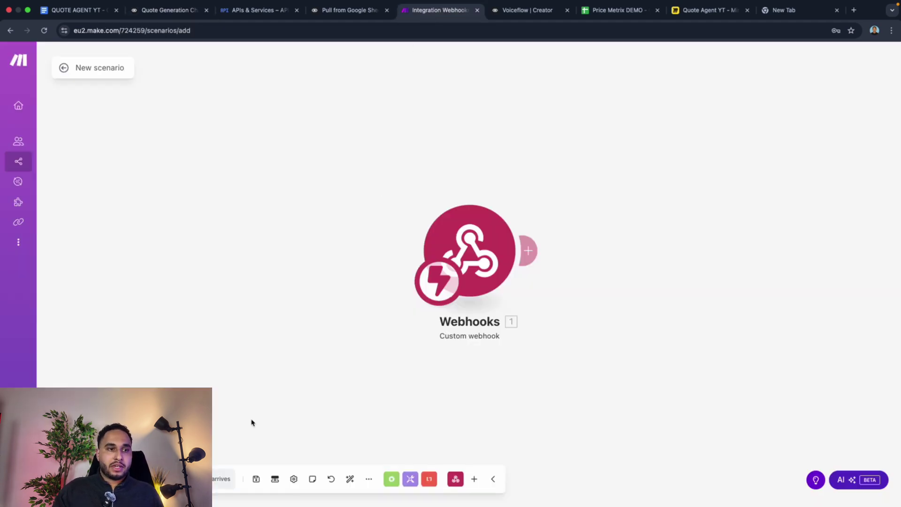
Step: Save the Make scenario, then send Voiceflow's test request so the webhook captures all ten fields
left_click(256, 478)
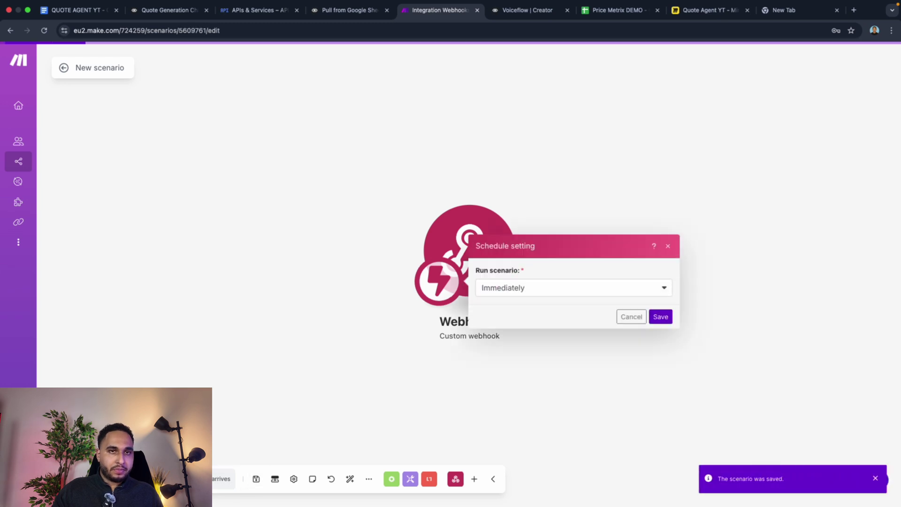
left_click(631, 317)
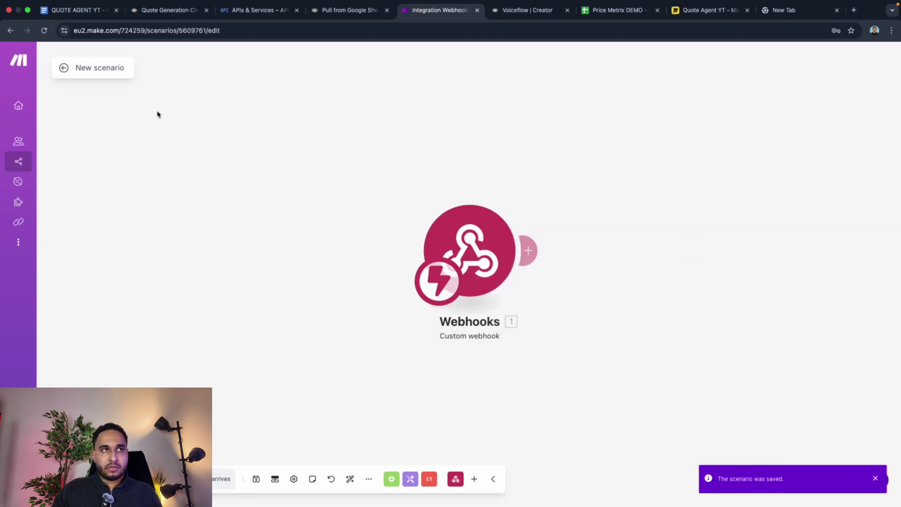
left_click(64, 70)
left_click(350, 10)
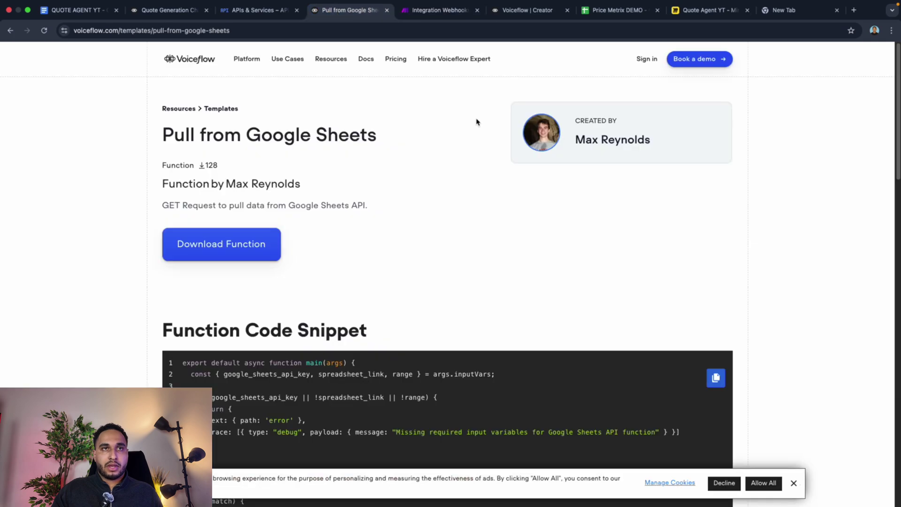
left_click(169, 10)
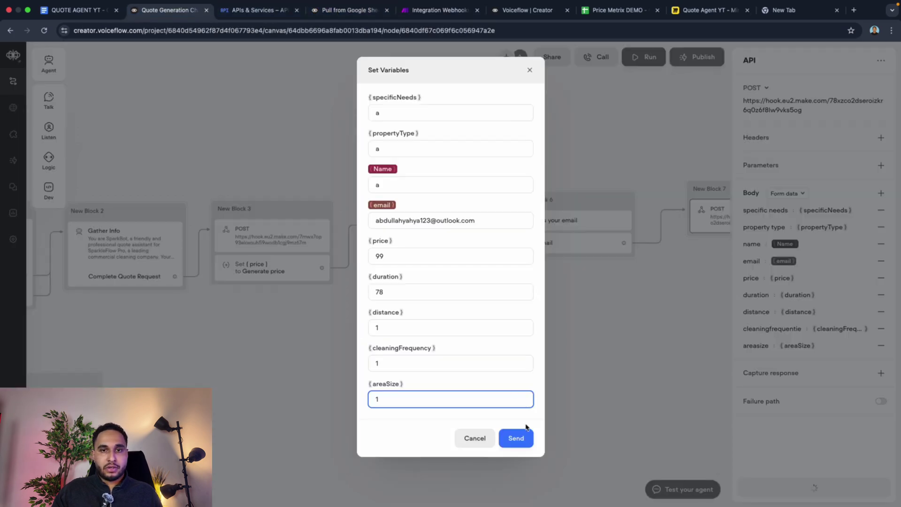
left_click(519, 437)
left_click(439, 10)
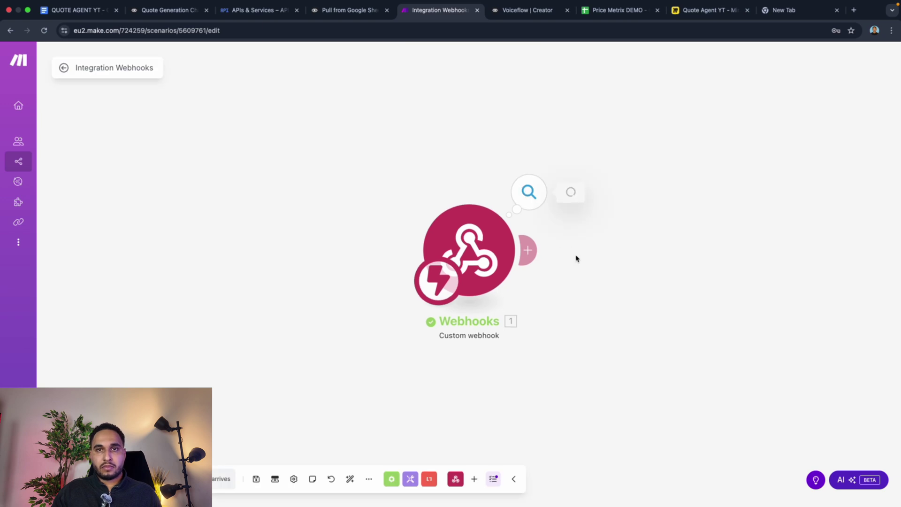
left_click(459, 172)
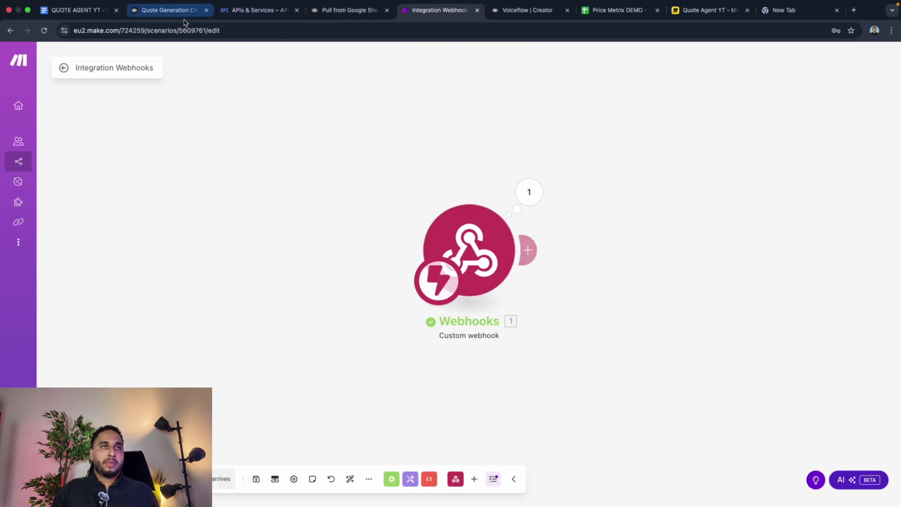
Step: After checking the flow diagram and Price Metrix DEMO sheet, attach a Google Sheets Add a Row module to the webhook
left_click(528, 249)
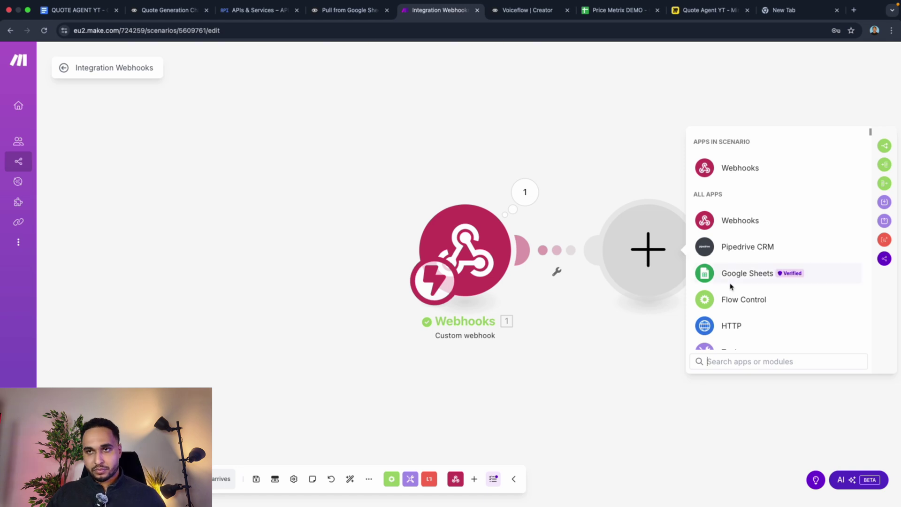
left_click(707, 10)
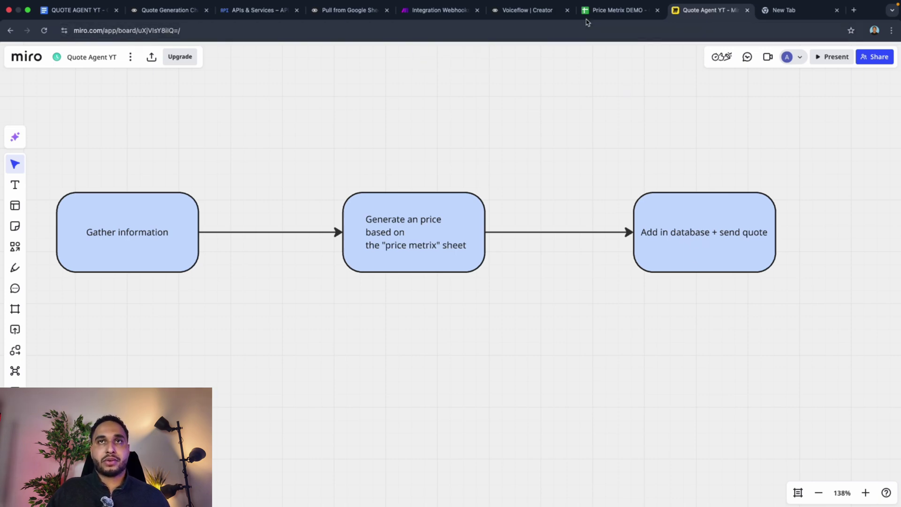
left_click(615, 10)
left_click(436, 10)
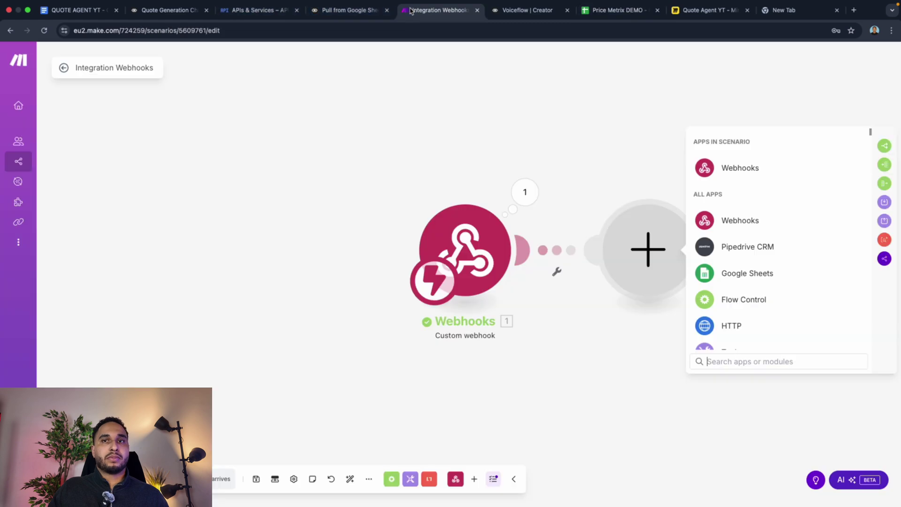
left_click(706, 273)
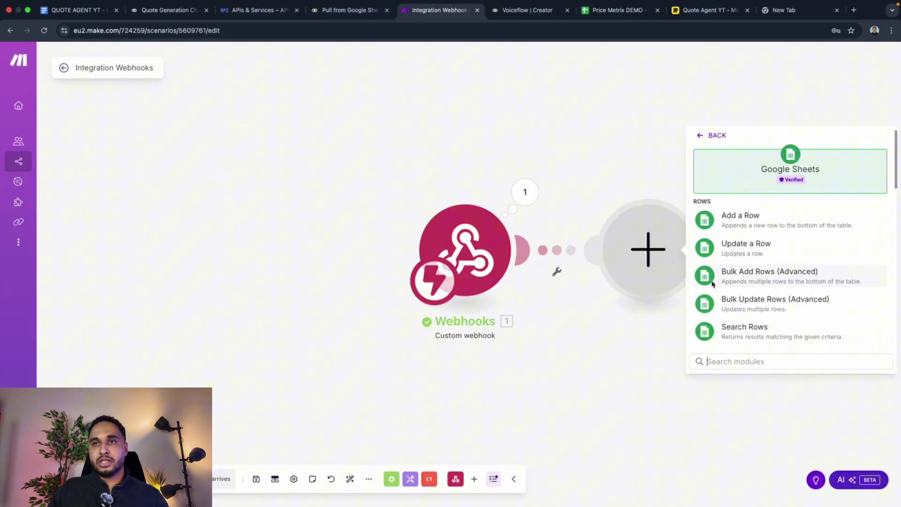
left_click(736, 223)
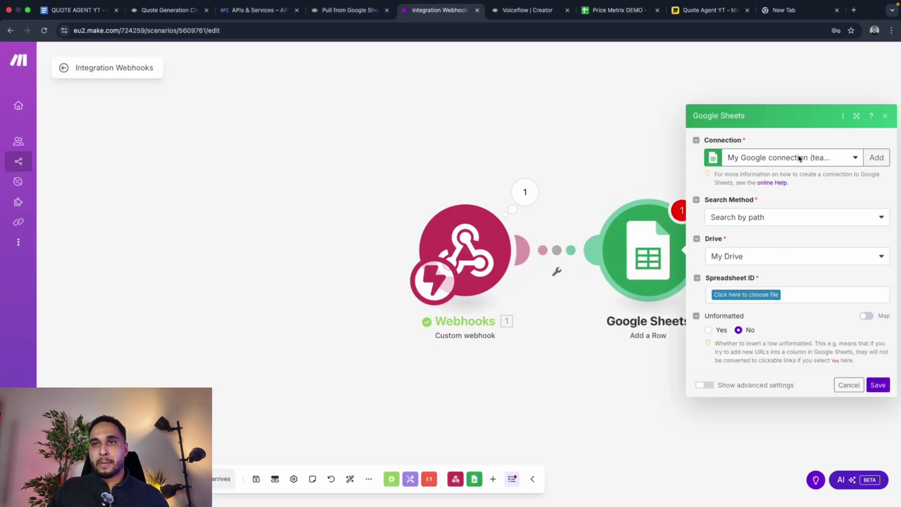
Step: Point the row module at My Drive's Price Metrix DEMO spreadsheet, sheet cleaning_services_data
left_click(747, 261)
left_click(743, 249)
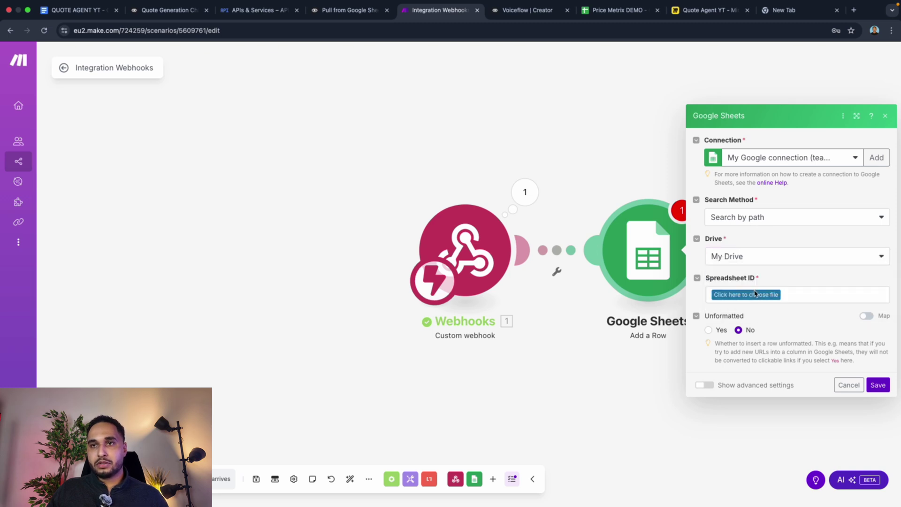
left_click(754, 294)
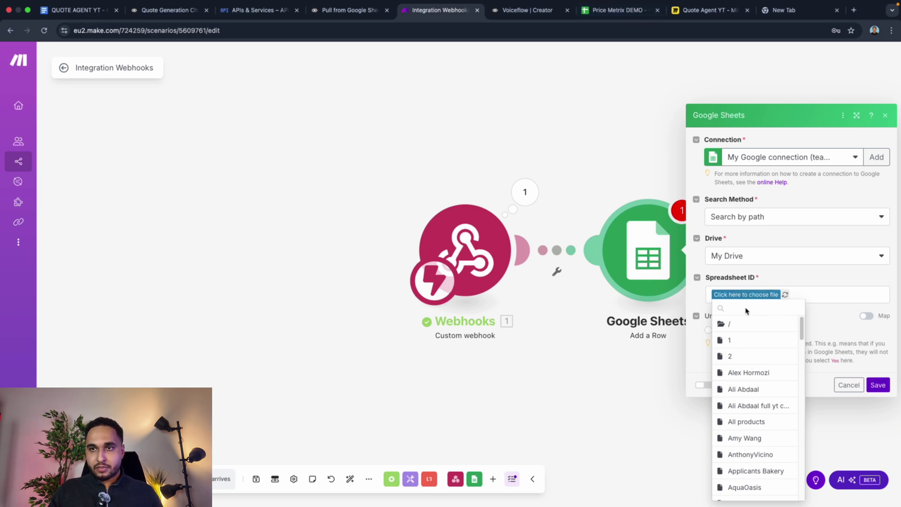
type("pric")
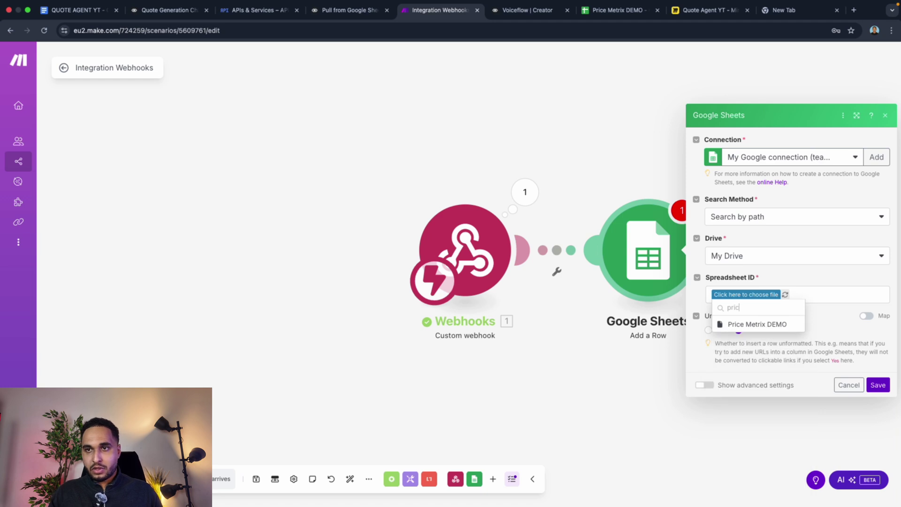
left_click(748, 325)
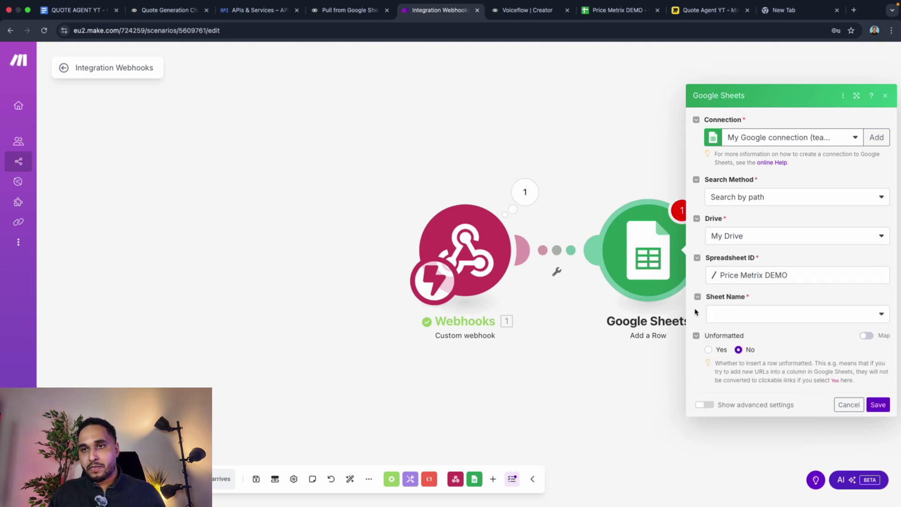
left_click(713, 314)
left_click(726, 330)
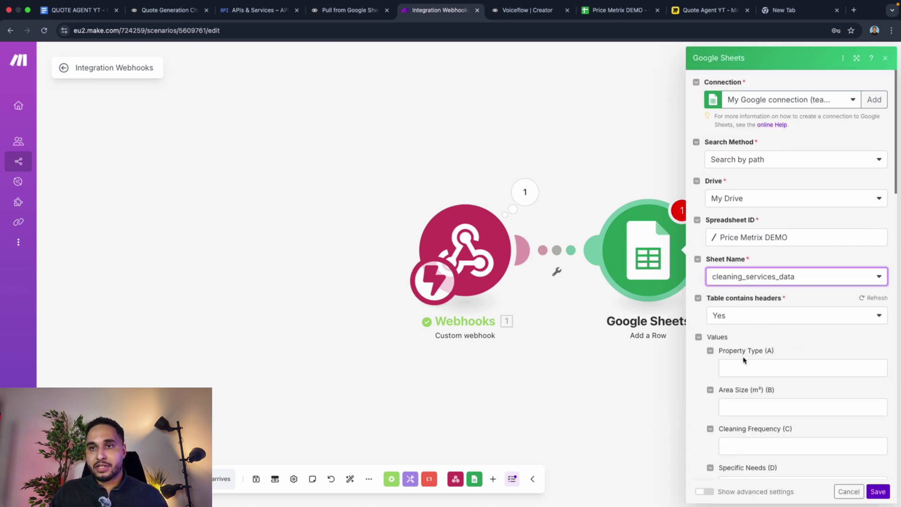
scroll(745, 358, "down", 4)
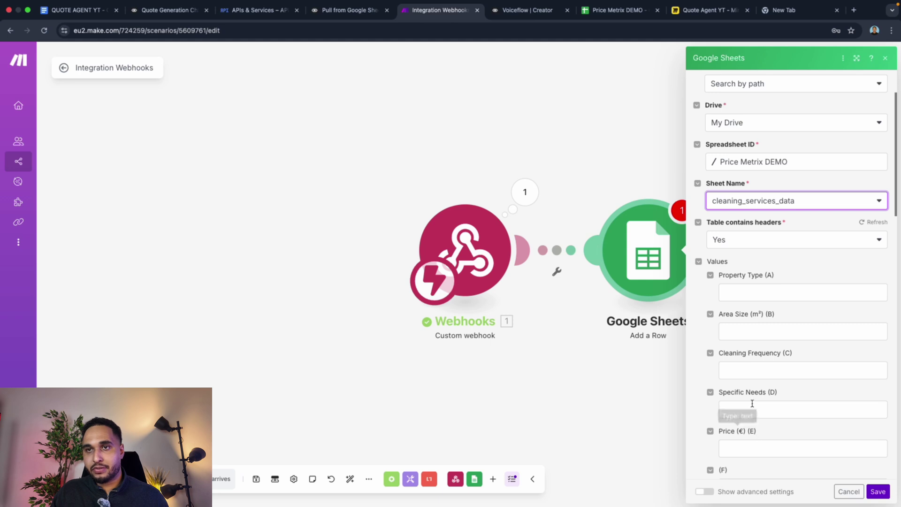
Step: Map property type, areasize, cleaningfrequentie, specific needs and price into columns A–E and save
left_click(742, 292)
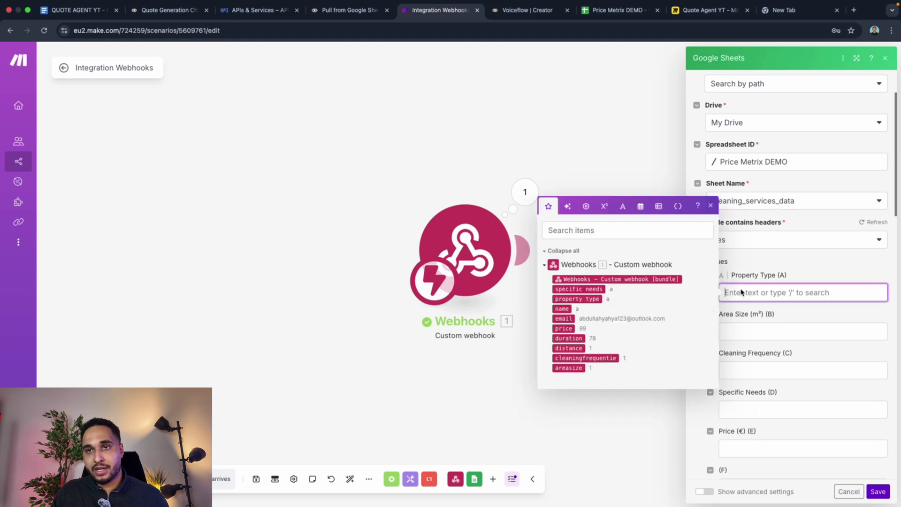
left_click(573, 300)
left_click(769, 332)
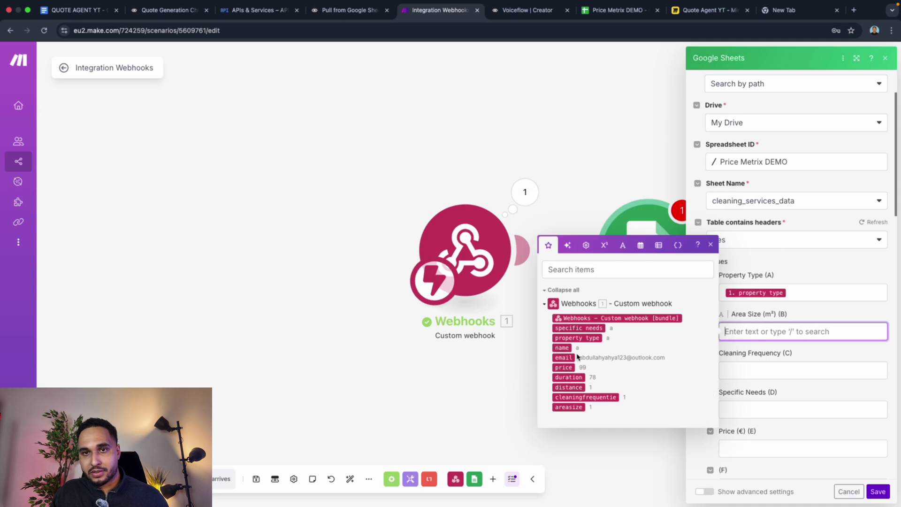
left_click(568, 407)
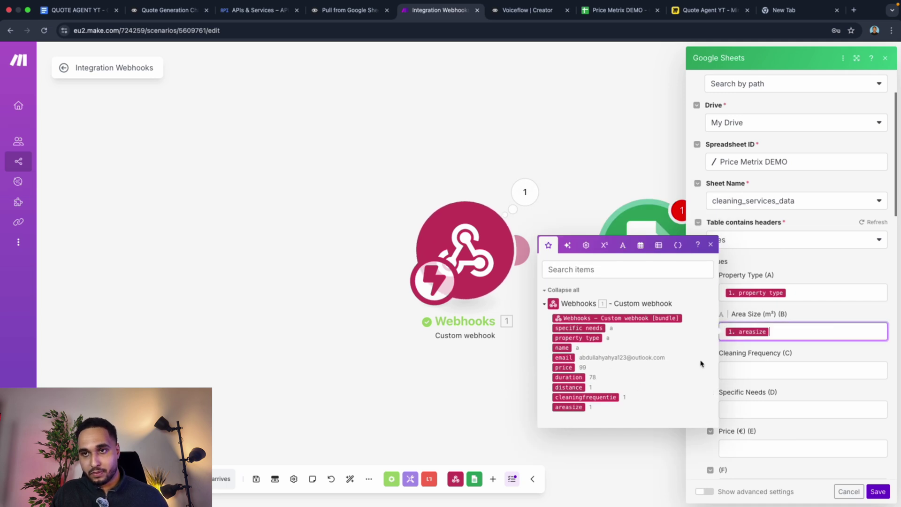
left_click(765, 372)
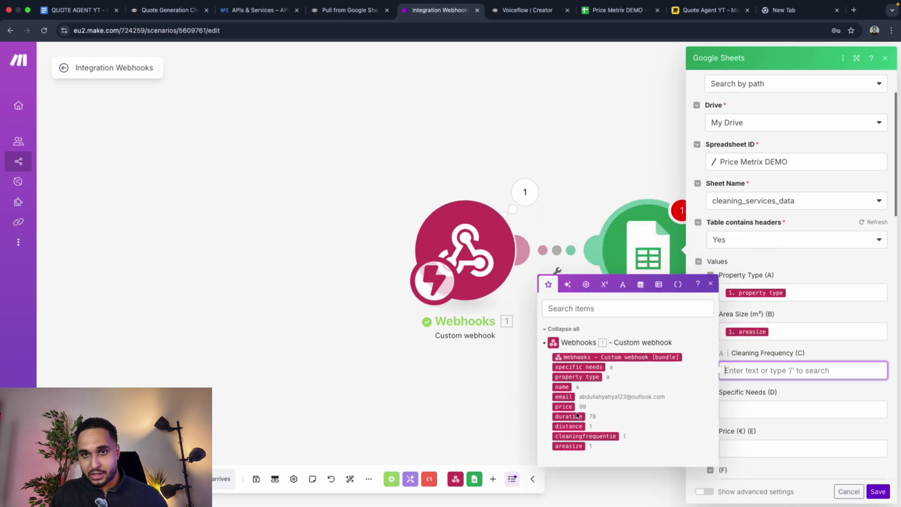
left_click(578, 436)
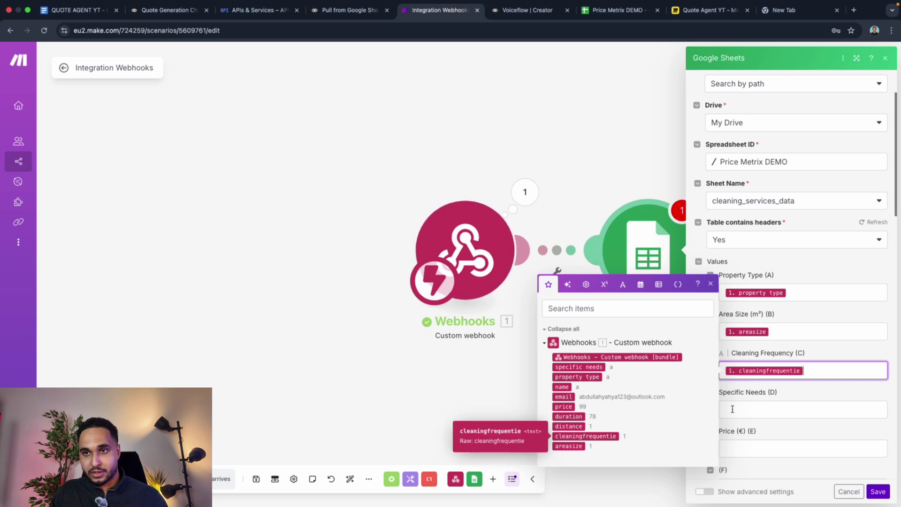
key("Tab")
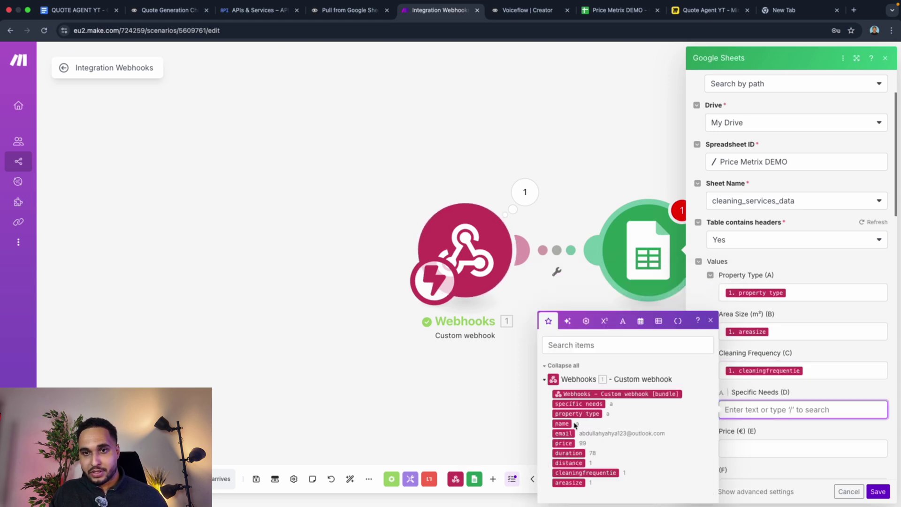
left_click(578, 403)
key("Tab")
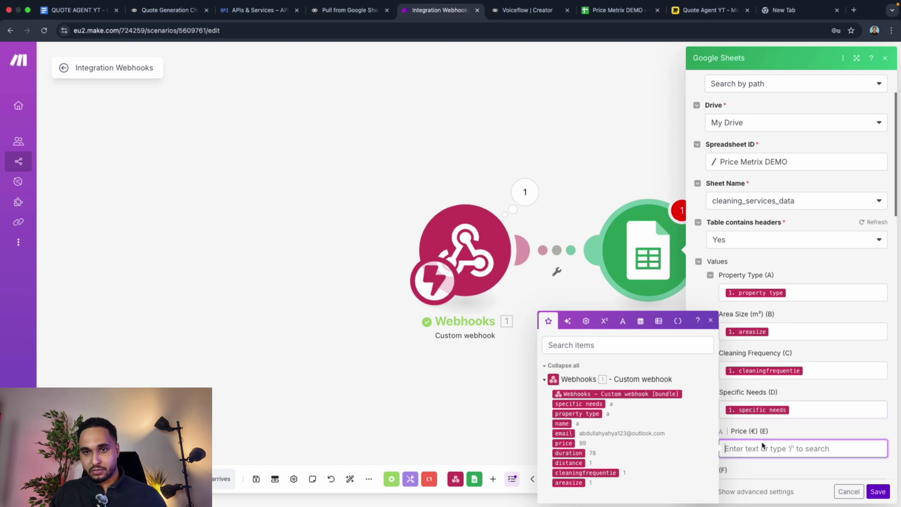
left_click(565, 444)
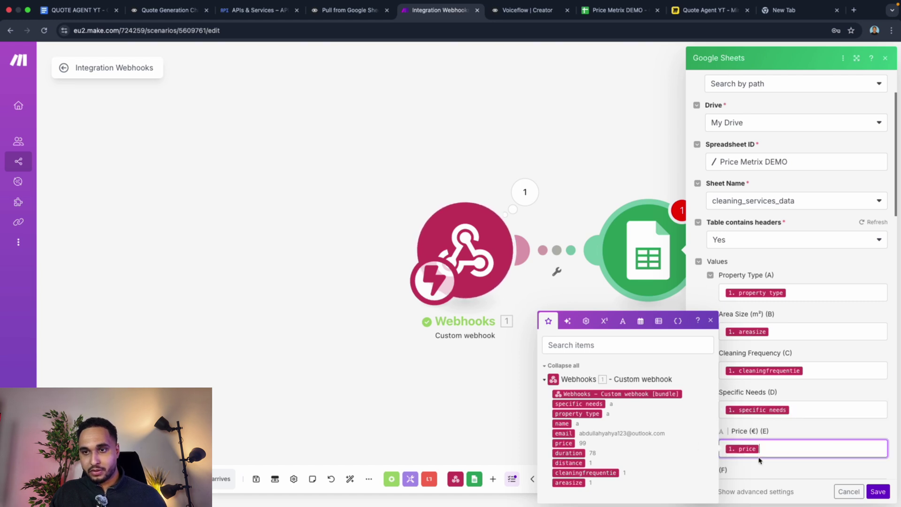
scroll(760, 459, "down", 2)
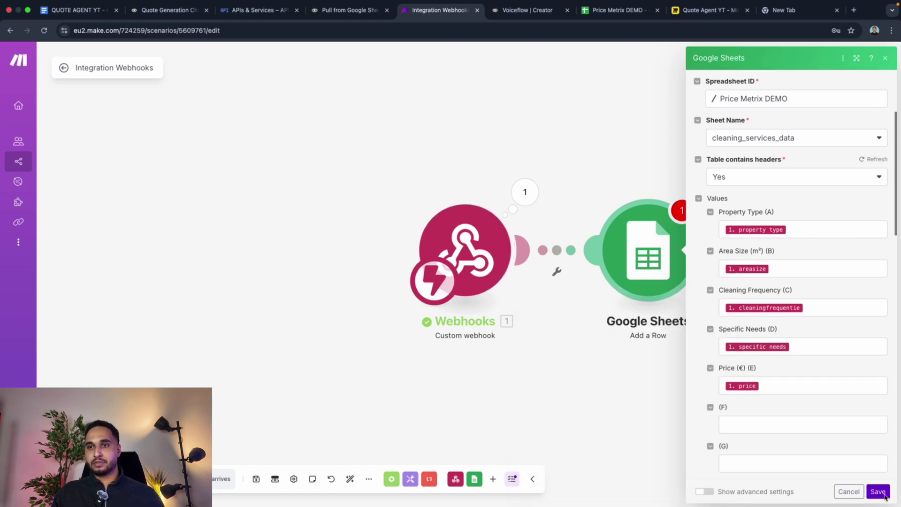
left_click(876, 491)
Step: Search 'email' in the app picker and add Email's Send an Email module after Google Sheets
left_click(709, 254)
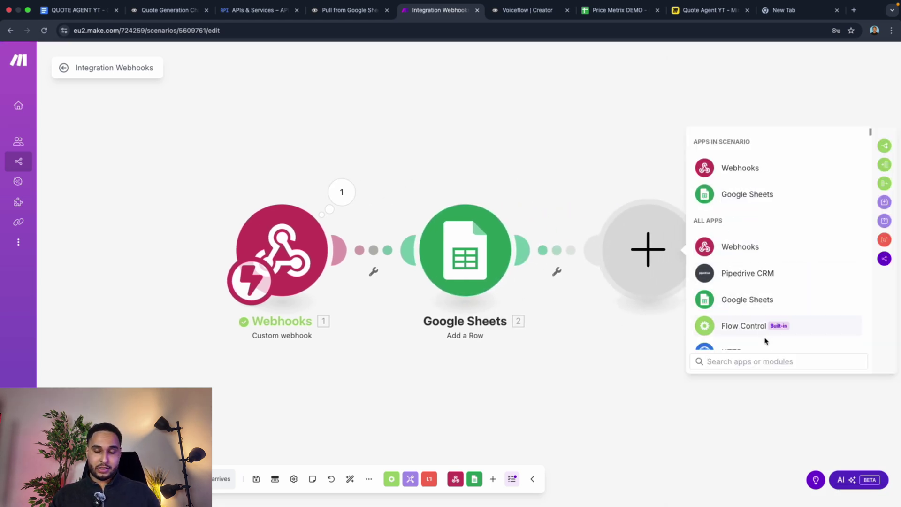
type("gm")
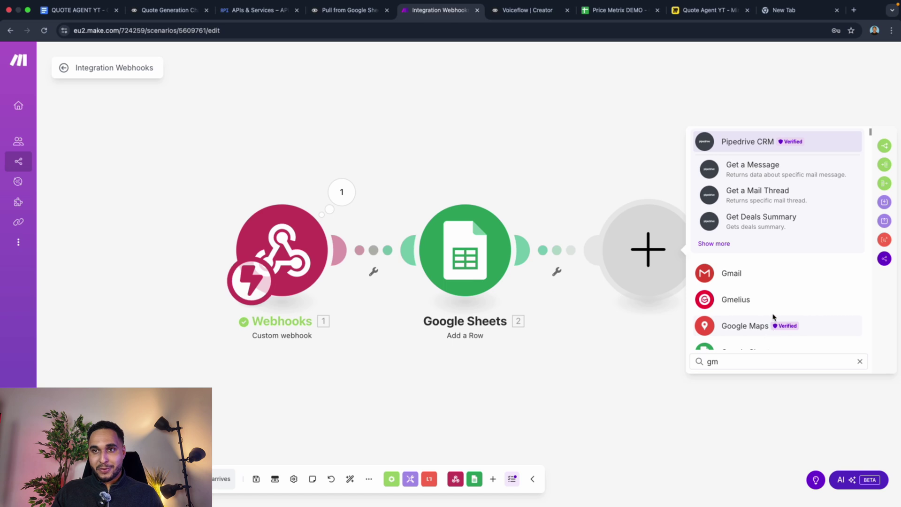
key("BackSpace")
type("emai")
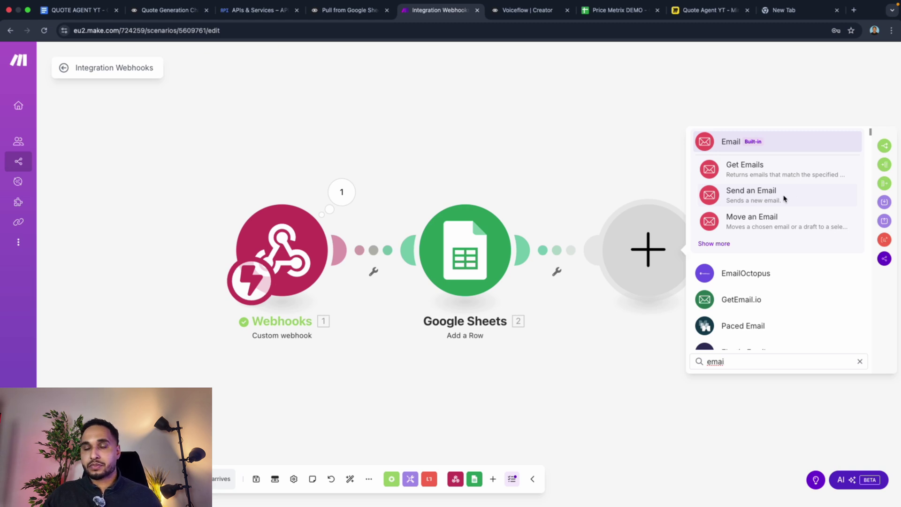
left_click(784, 199)
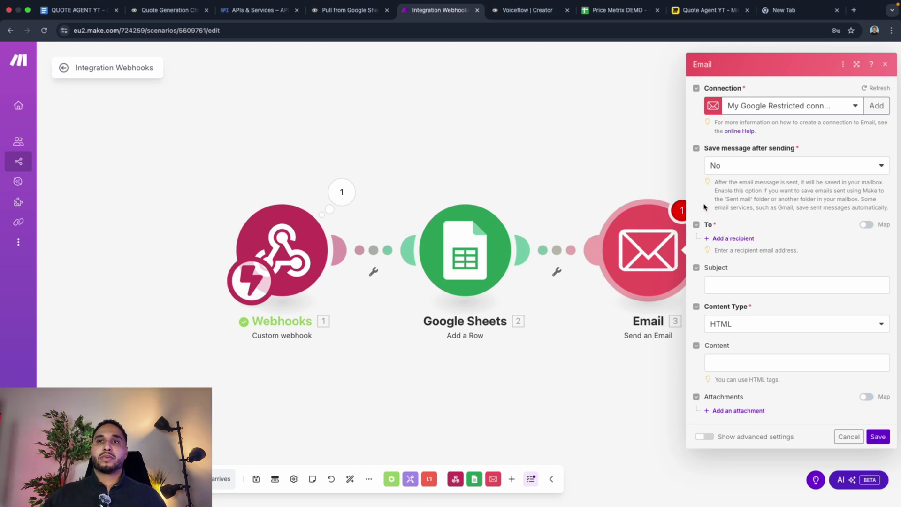
Step: Send the email to the webhook's email value with subject 'New Quote', then open the QUOTE AGENT YT doc
left_click(733, 239)
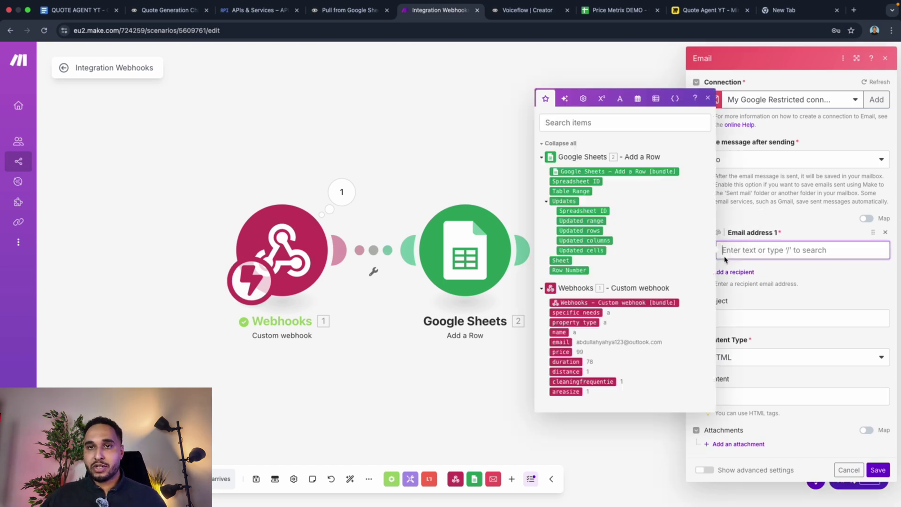
left_click(564, 345)
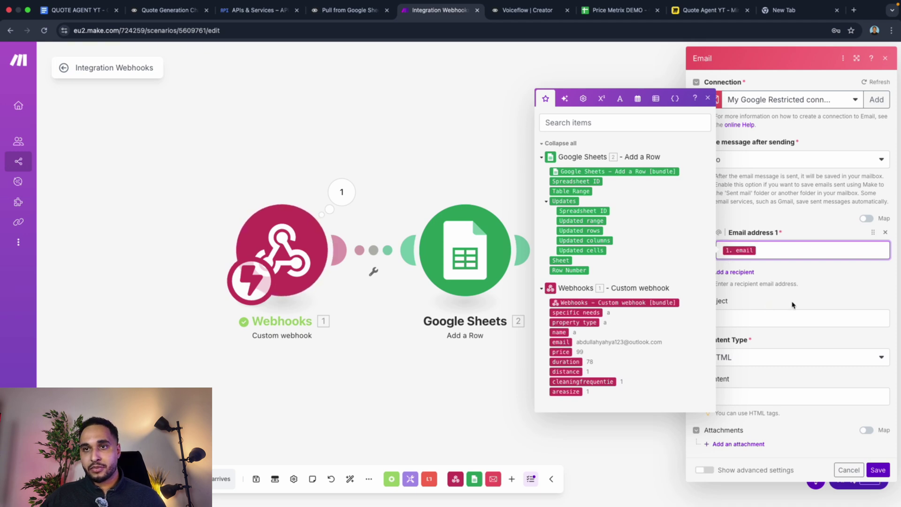
left_click(739, 319)
left_click(765, 256)
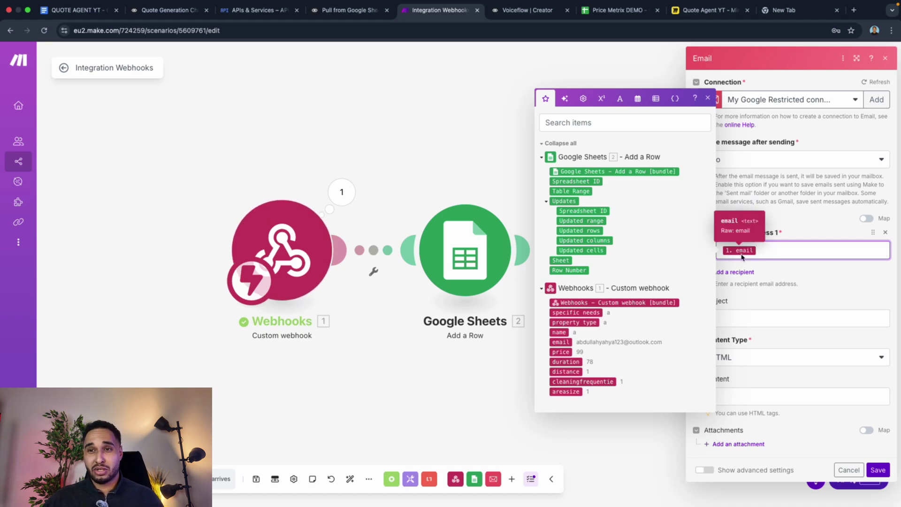
left_click(734, 318)
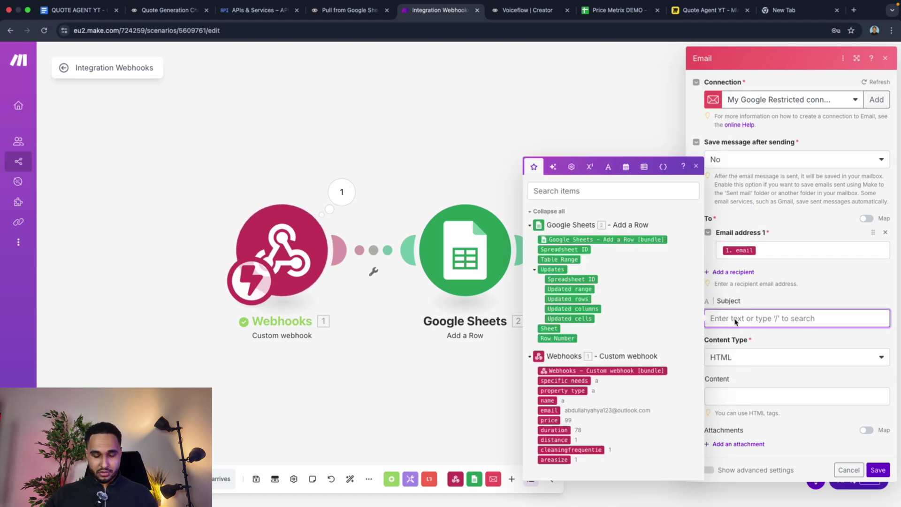
type("New Quote")
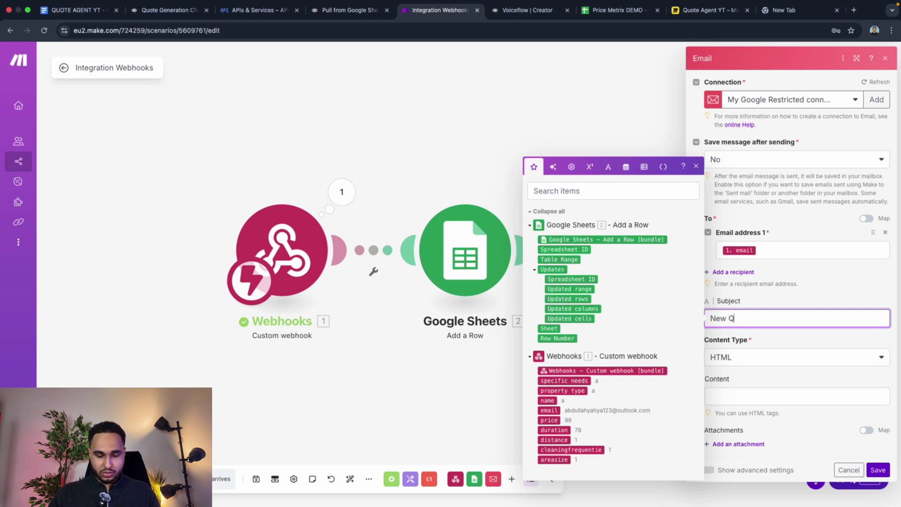
left_click(742, 382)
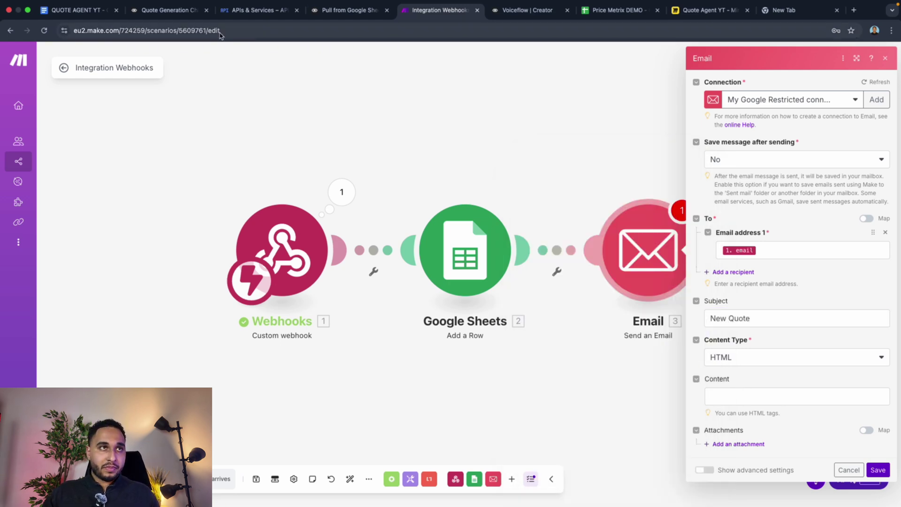
left_click(75, 10)
Step: Select and copy the full HTML email template, <!DOCTYPE html> to </html>, from the JSON + Email Format tab
left_click(78, 188)
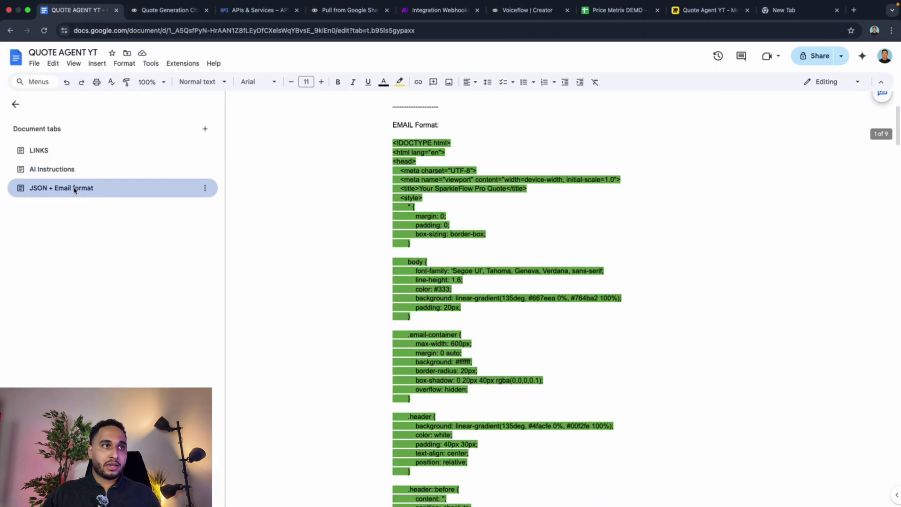
left_click_drag(392, 206, 422, 323)
scroll(455, 303, "down", 12)
scroll(457, 322, "down", 20)
scroll(459, 329, "down", 15)
Step: Paste the SparkleFlow Pro HTML quote template into the email's Content field and review it down to the Property Type row
left_click(431, 13)
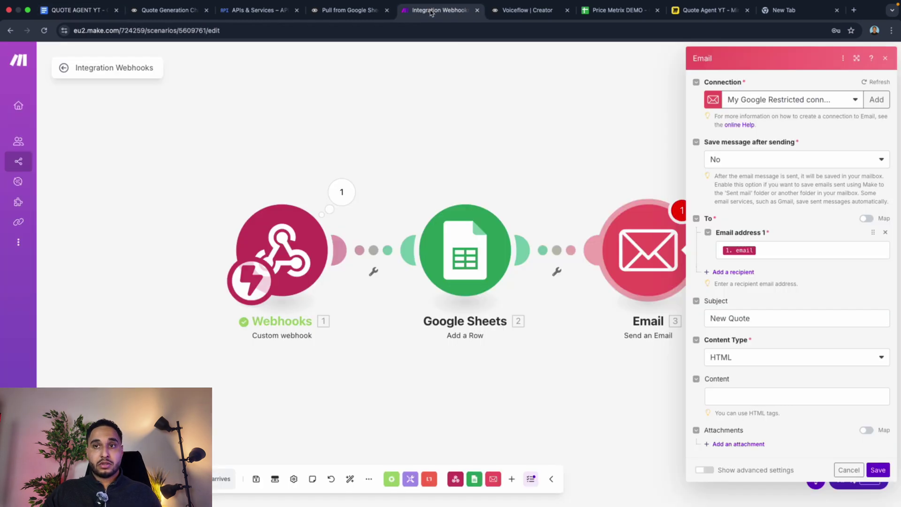
left_click(747, 397)
key("super+v")
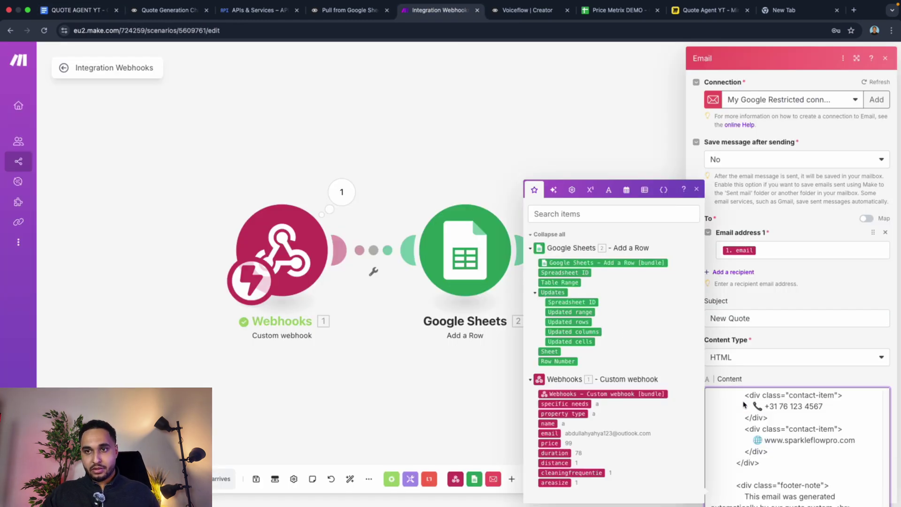
scroll(756, 419, "up", 20)
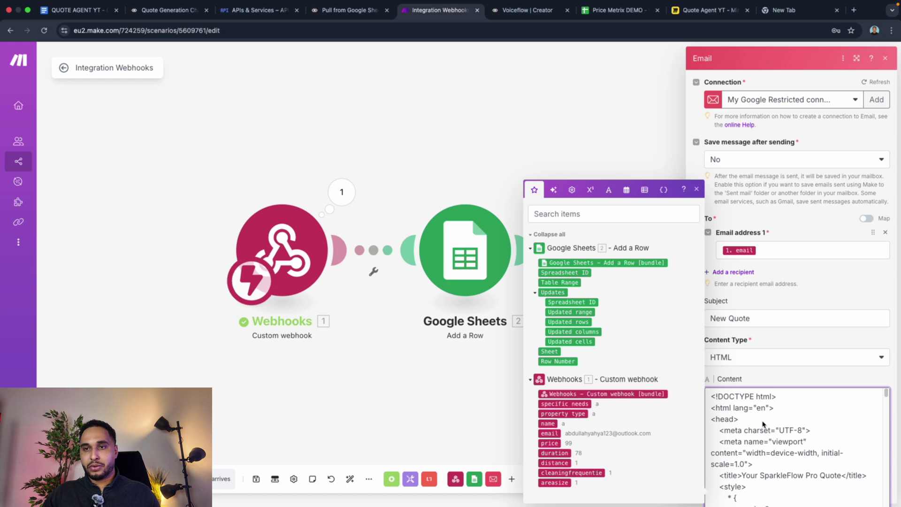
scroll(756, 416, "down", 2)
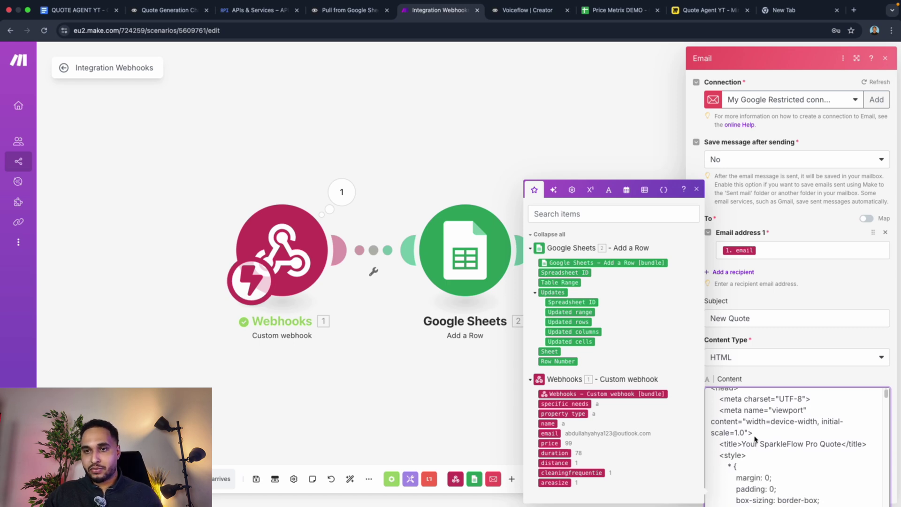
scroll(781, 454, "down", 3)
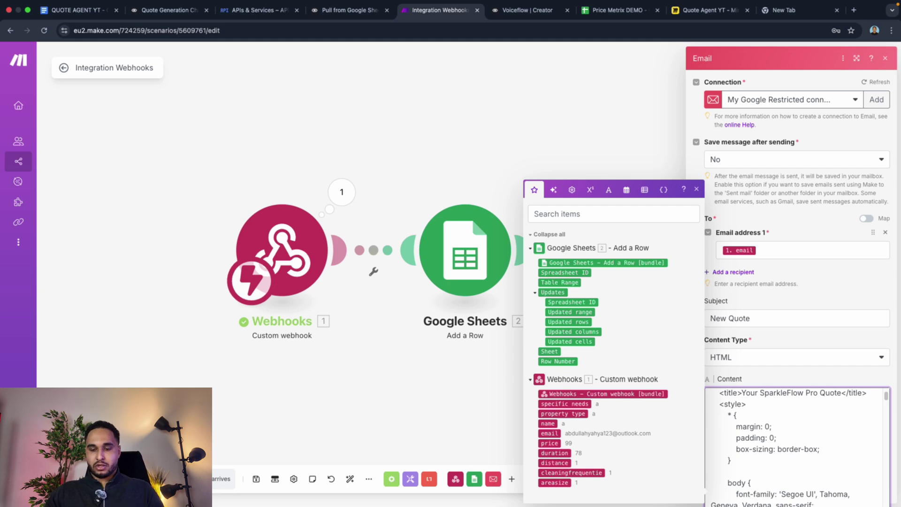
scroll(801, 438, "up", 4)
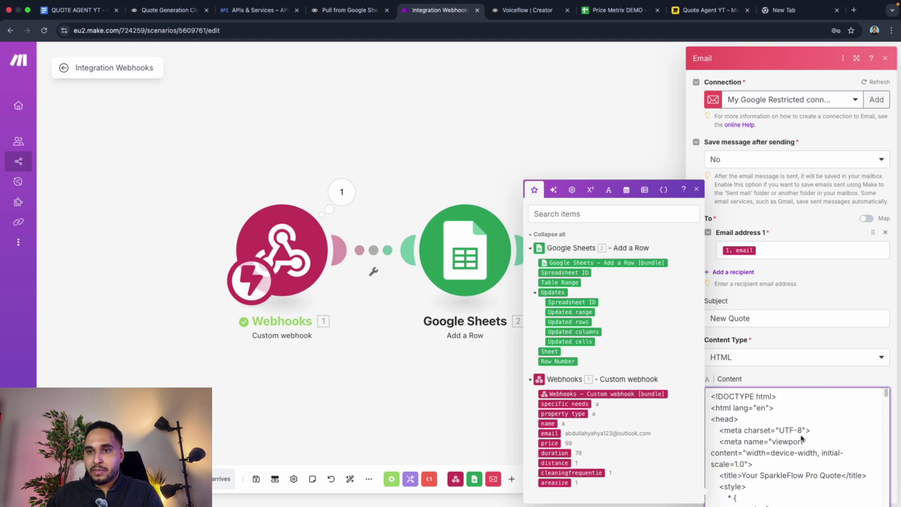
scroll(793, 455, "down", 10)
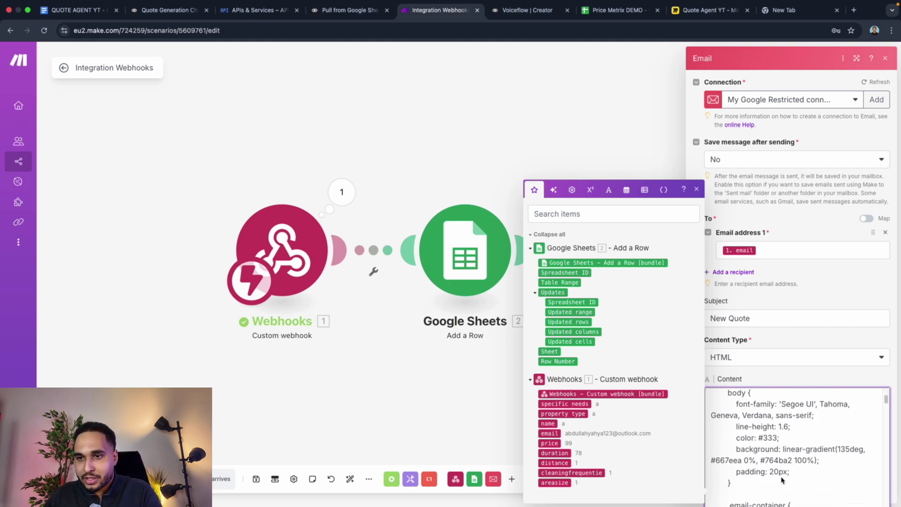
scroll(781, 480, "down", 5)
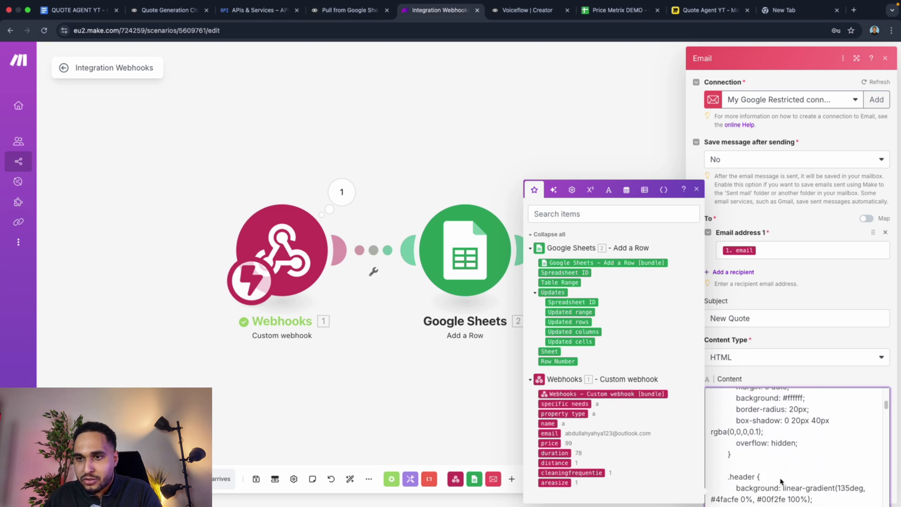
scroll(781, 481, "down", 5)
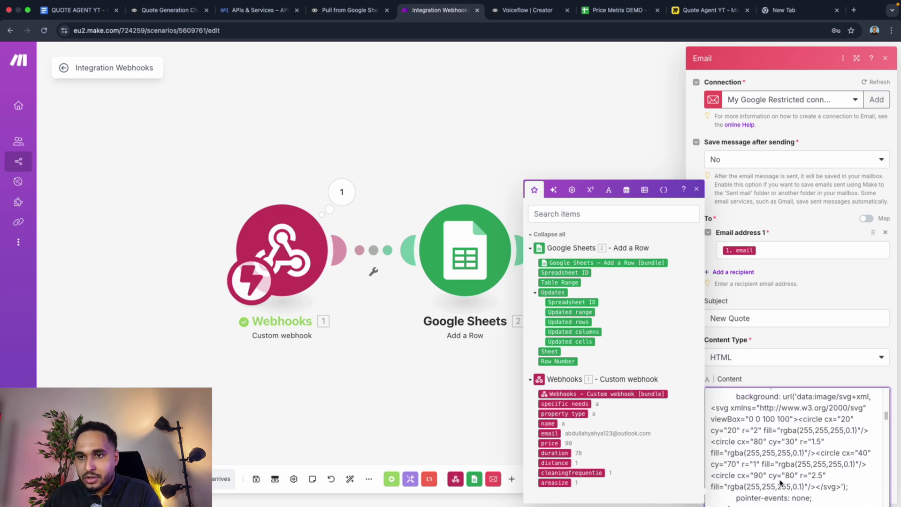
scroll(780, 483, "down", 1)
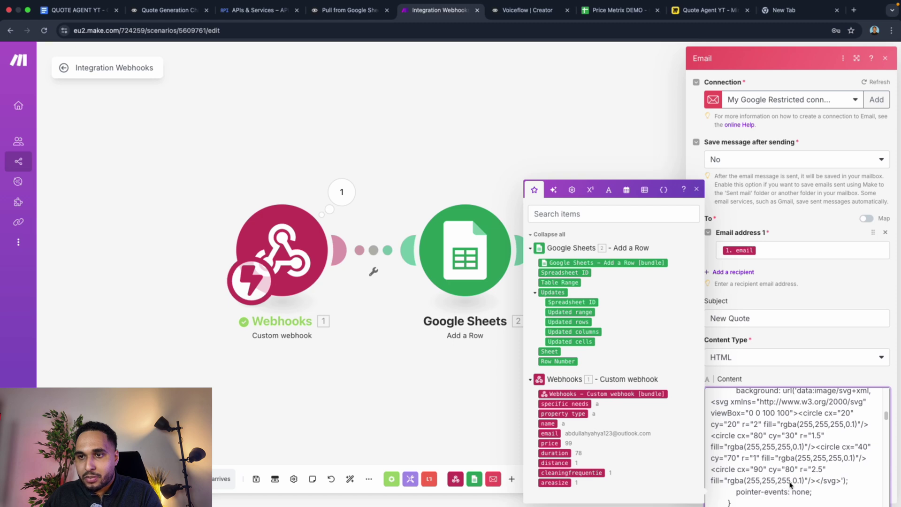
scroll(791, 485, "down", 5)
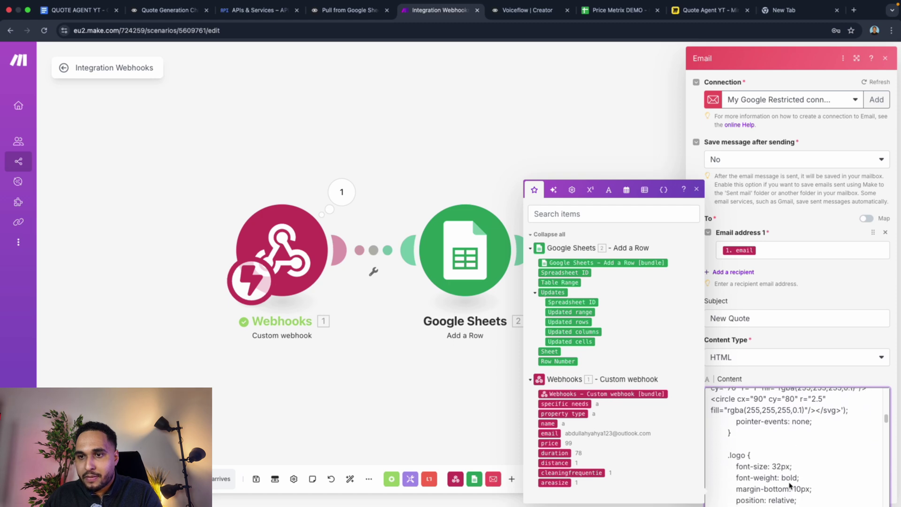
scroll(790, 485, "down", 4)
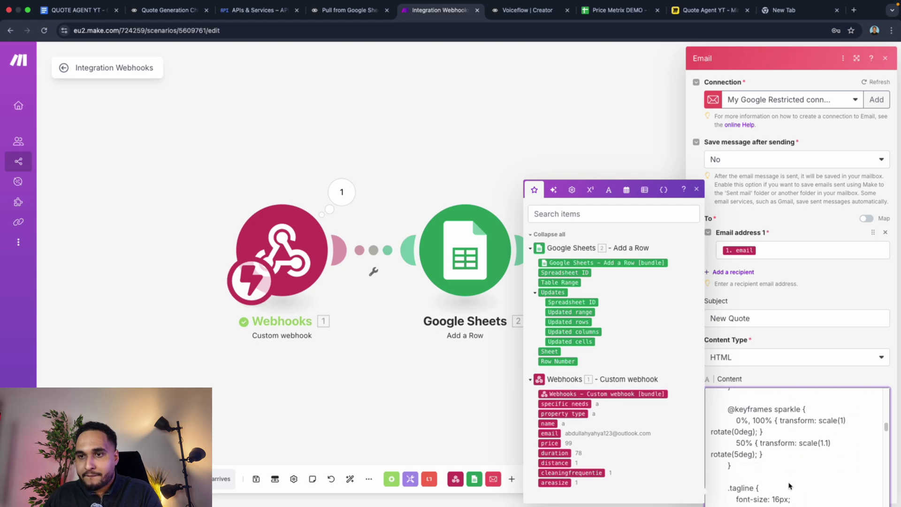
scroll(790, 485, "down", 2)
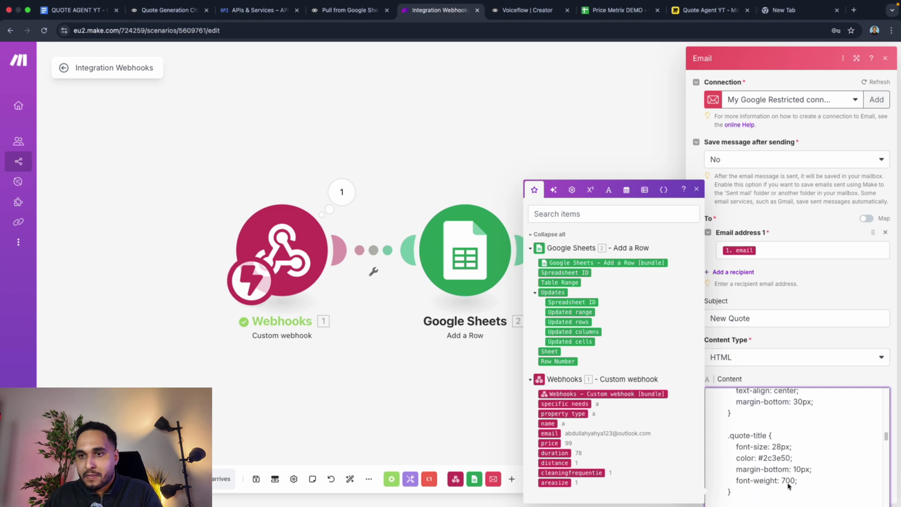
scroll(789, 486, "down", 4)
scroll(788, 486, "up", 2)
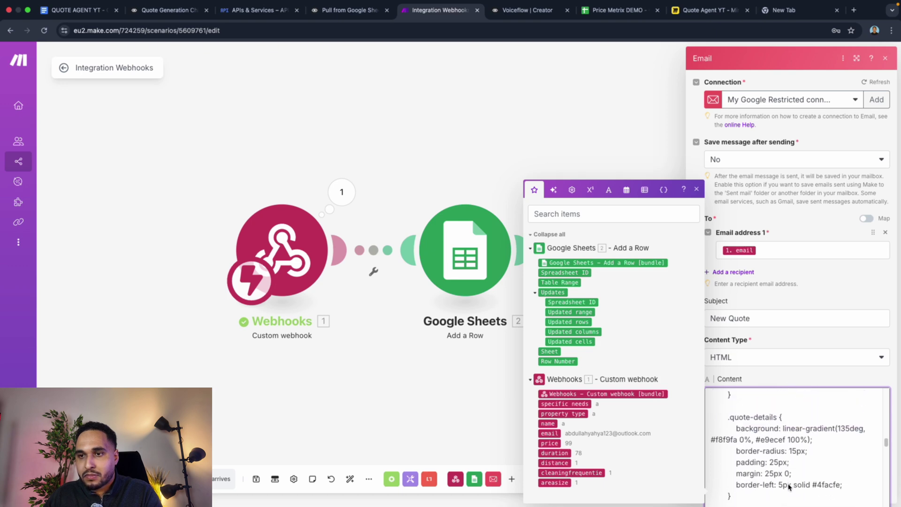
scroll(788, 486, "down", 2)
scroll(789, 486, "down", 5)
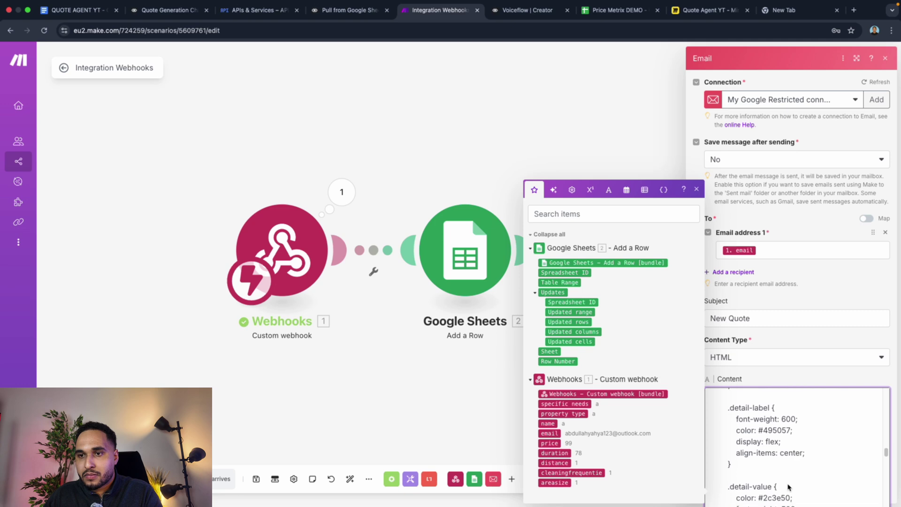
scroll(789, 487, "down", 10)
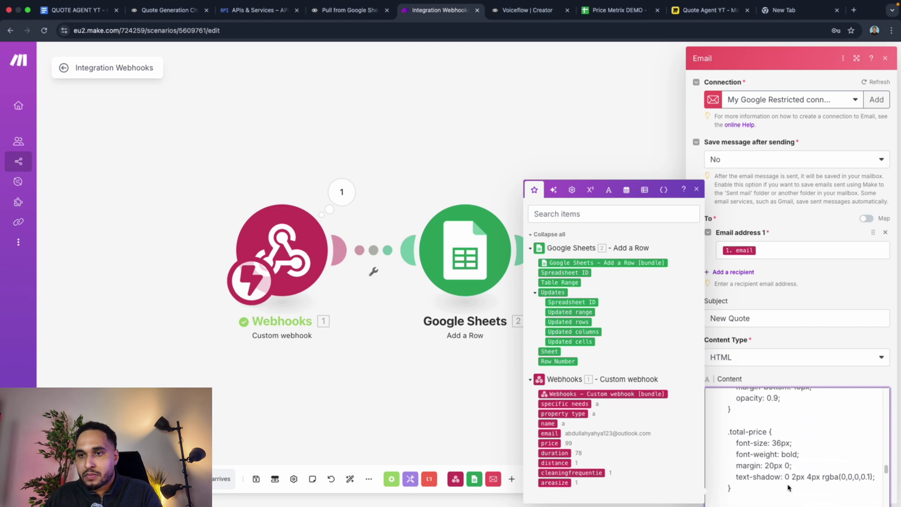
scroll(789, 487, "down", 10)
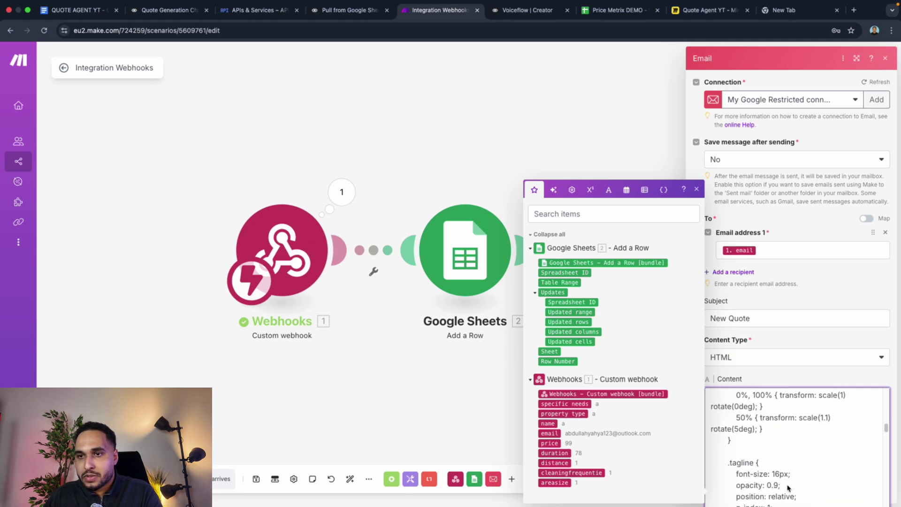
scroll(788, 488, "up", 20)
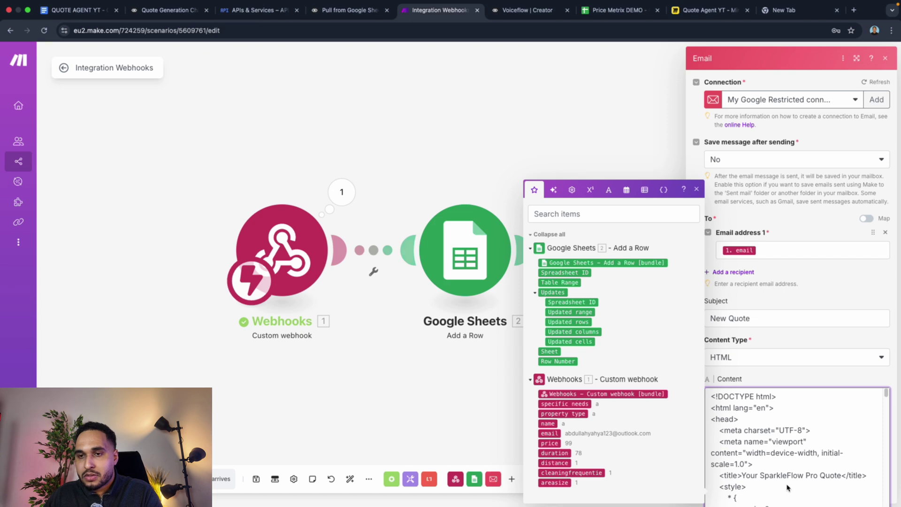
scroll(782, 477, "down", 5)
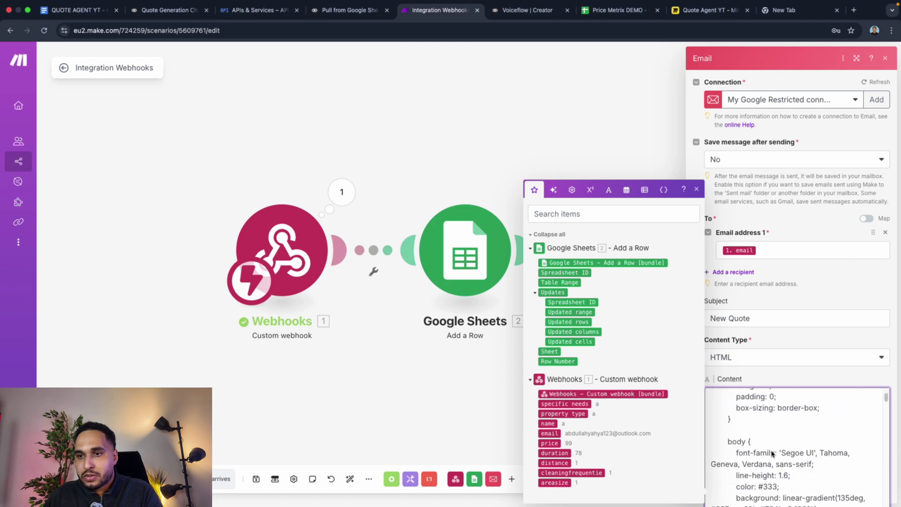
scroll(773, 455, "down", 5)
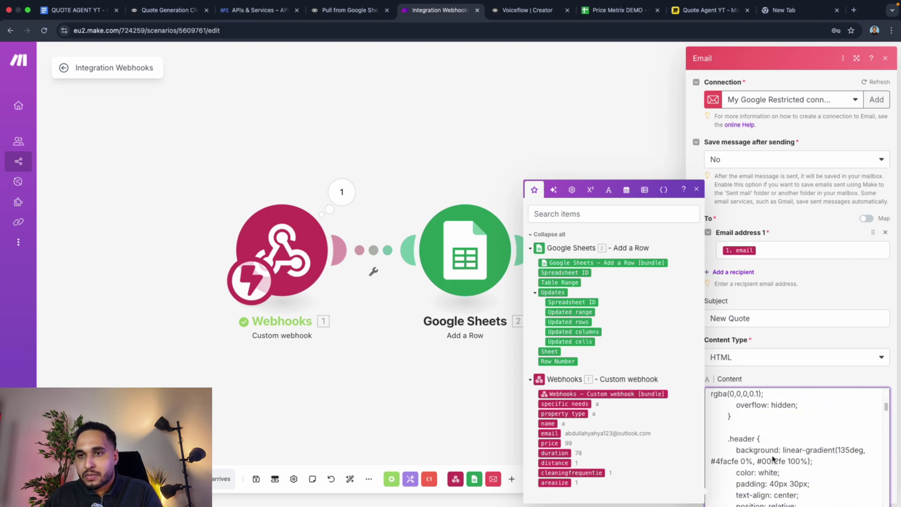
scroll(773, 459, "down", 5)
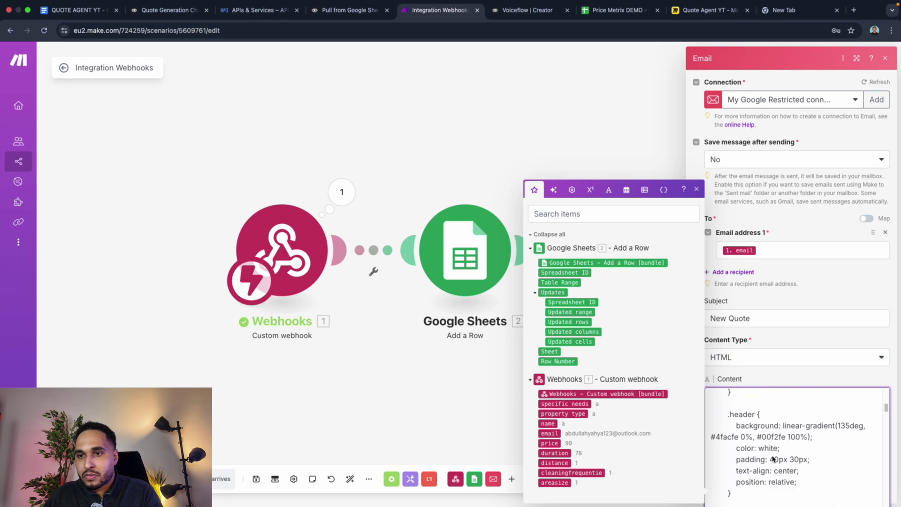
scroll(775, 460, "down", 4)
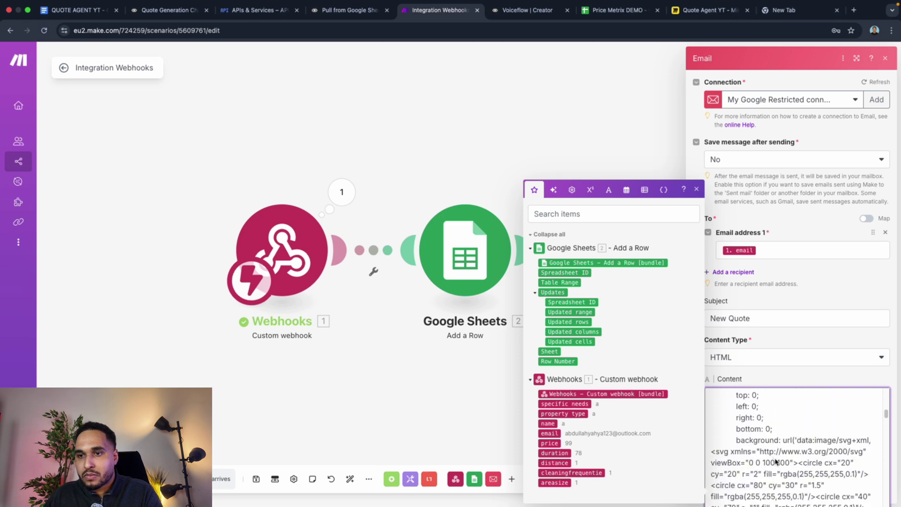
scroll(775, 462, "down", 3)
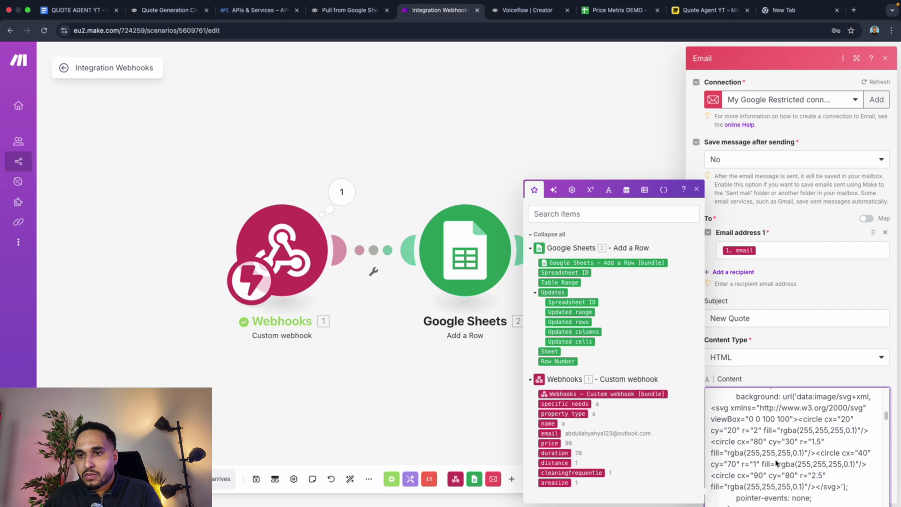
scroll(776, 463, "down", 3)
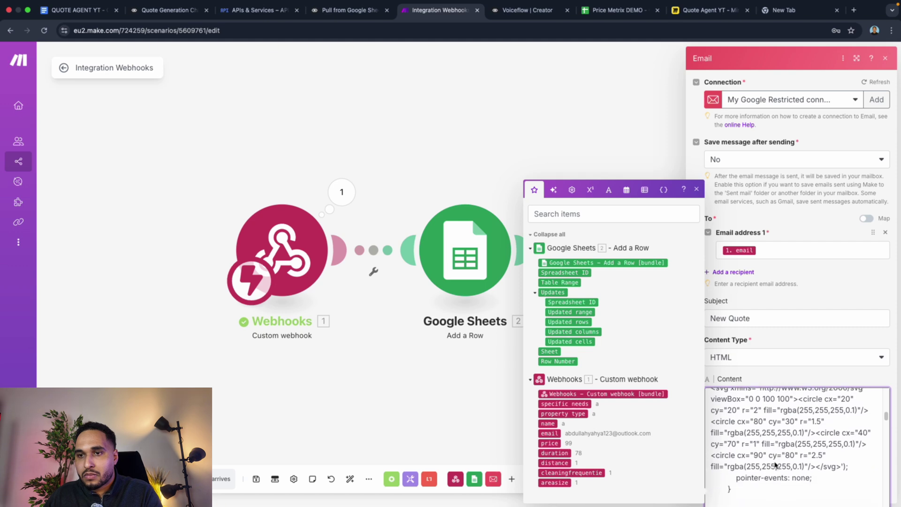
scroll(776, 464, "down", 5)
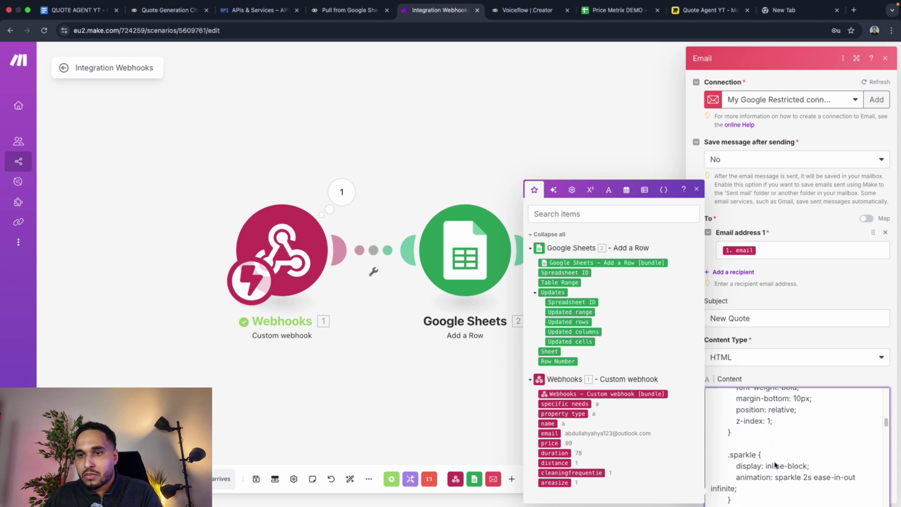
scroll(776, 464, "down", 3)
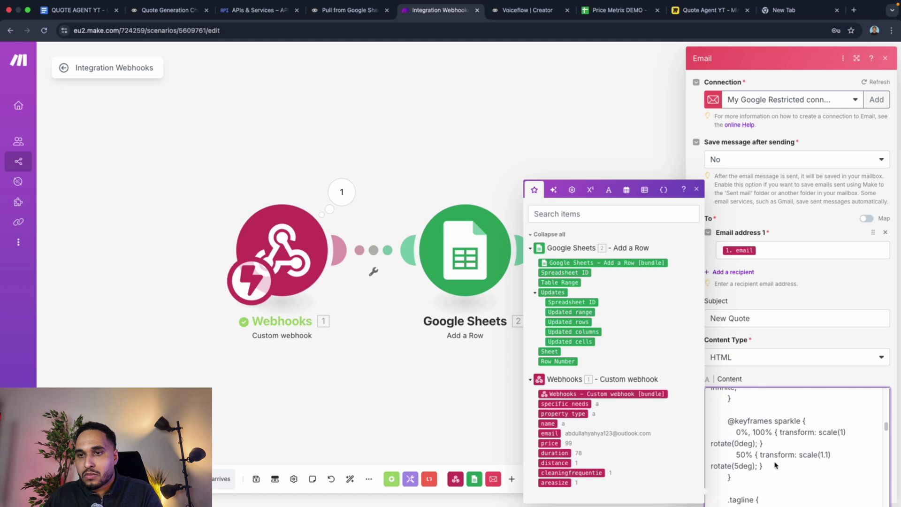
scroll(775, 465, "down", 2)
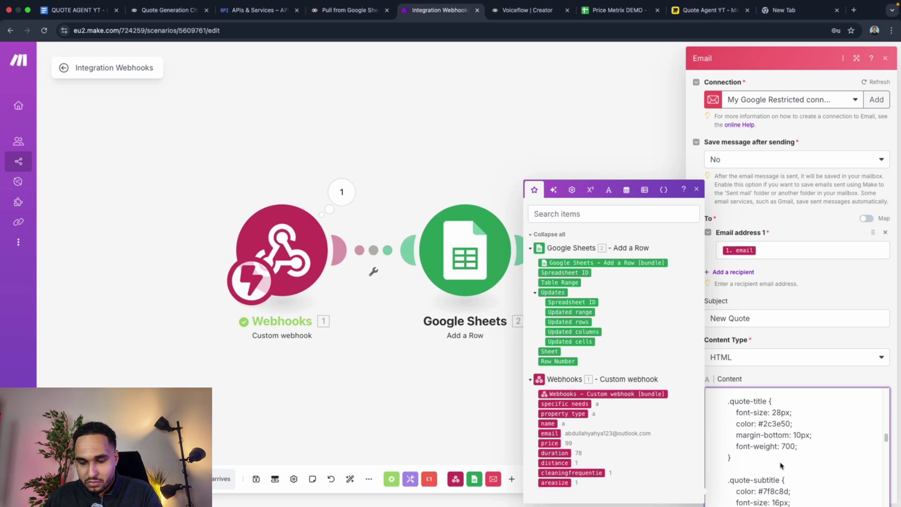
scroll(780, 464, "down", 3)
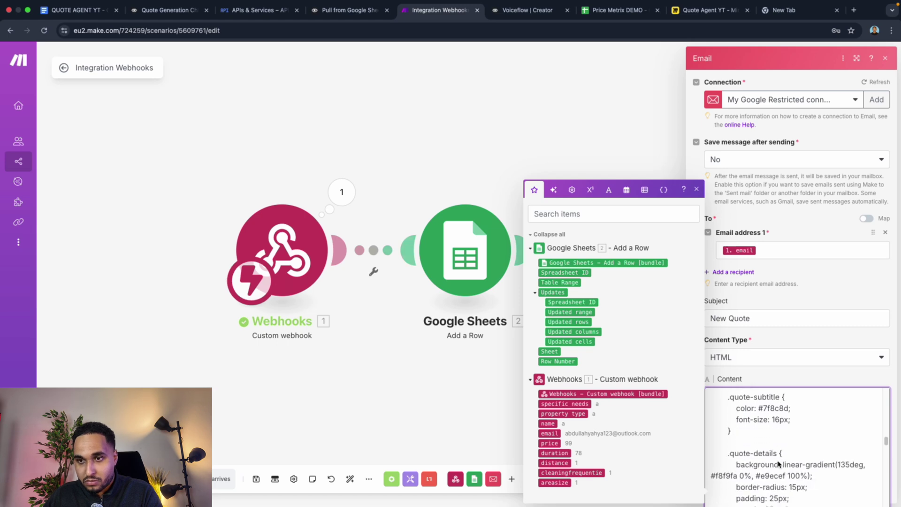
scroll(778, 464, "down", 4)
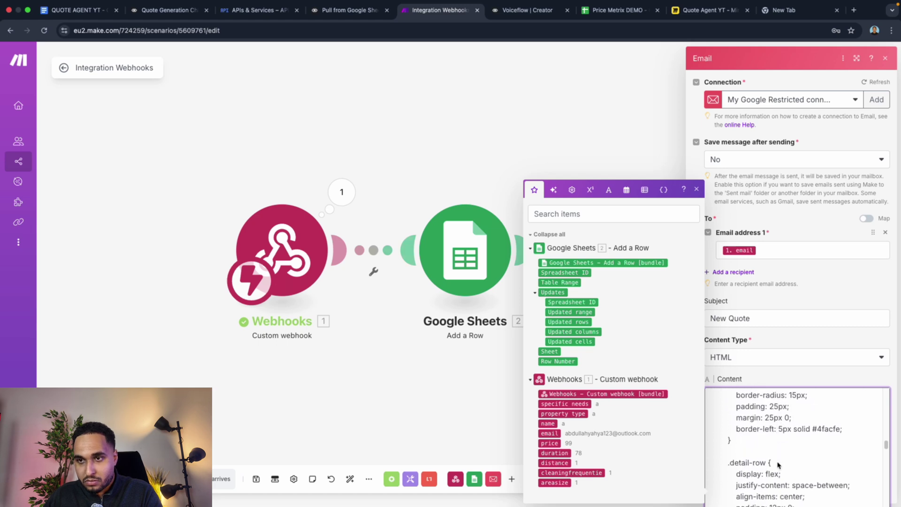
scroll(777, 465, "down", 5)
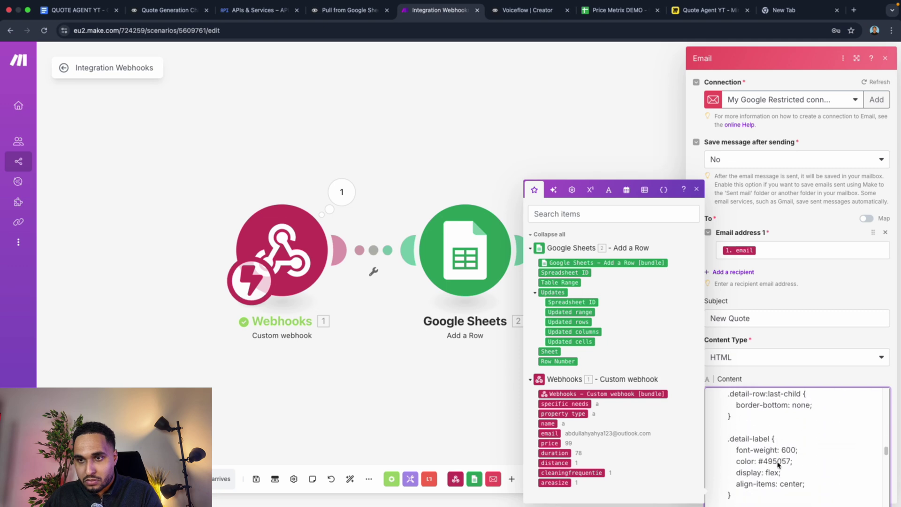
scroll(777, 464, "down", 5)
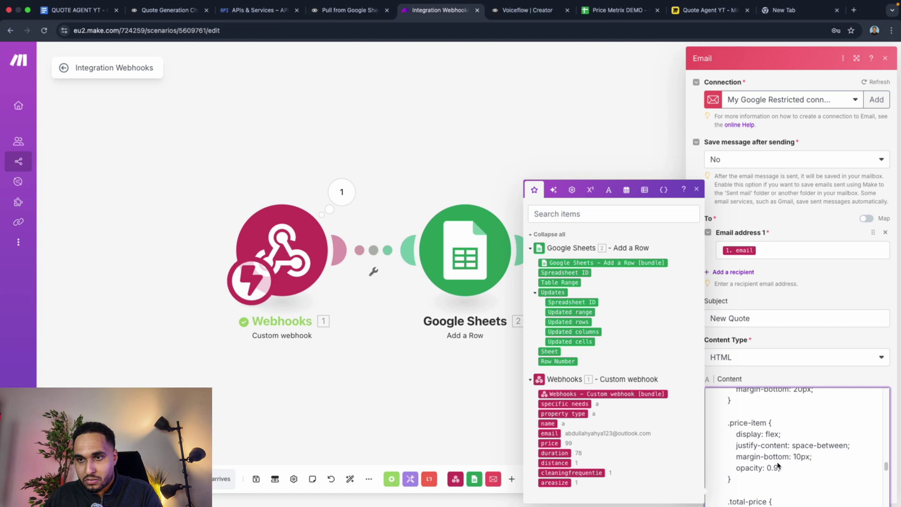
scroll(778, 465, "down", 6)
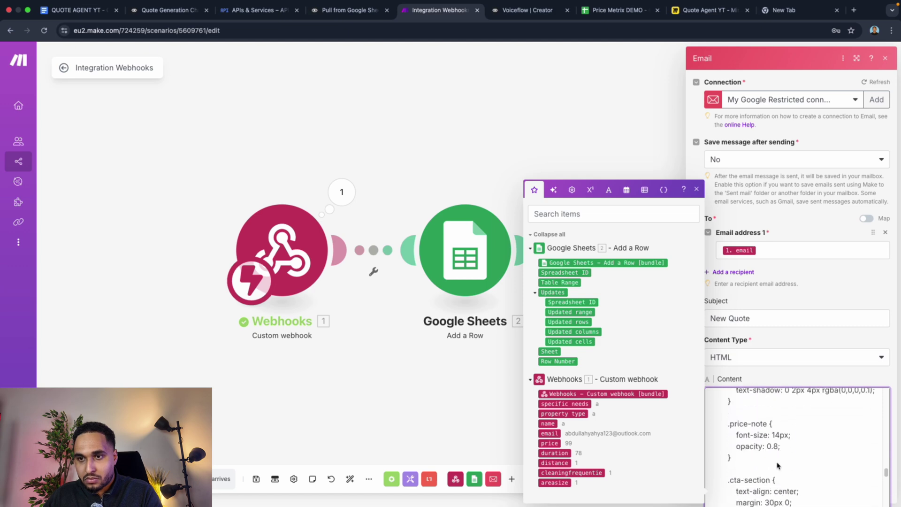
scroll(778, 466, "down", 8)
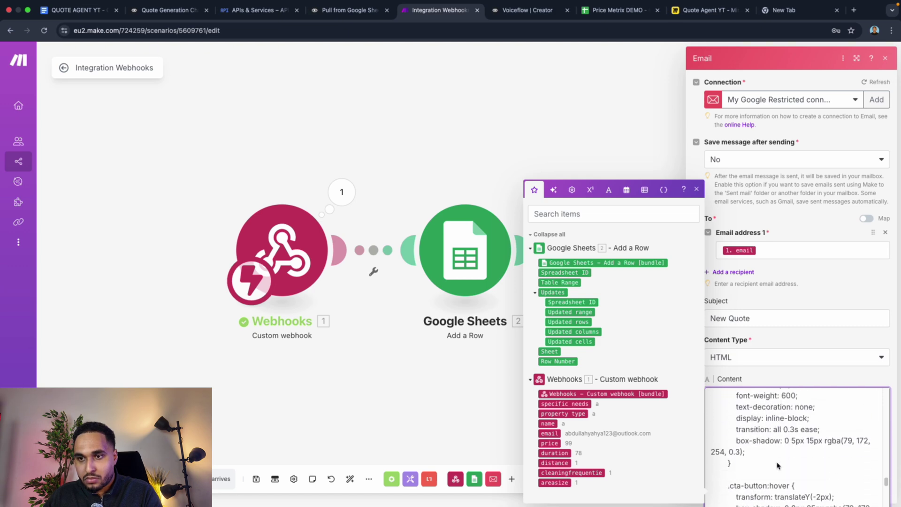
scroll(778, 466, "down", 6)
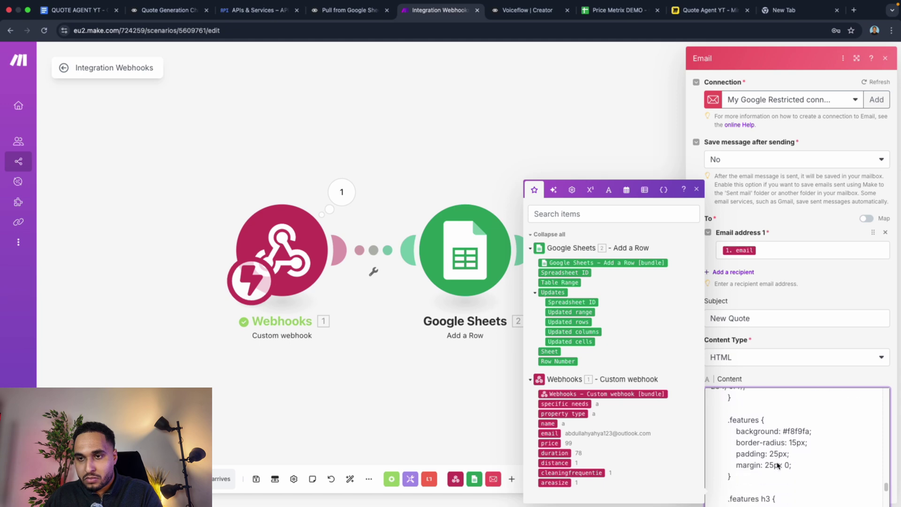
scroll(778, 465, "down", 5)
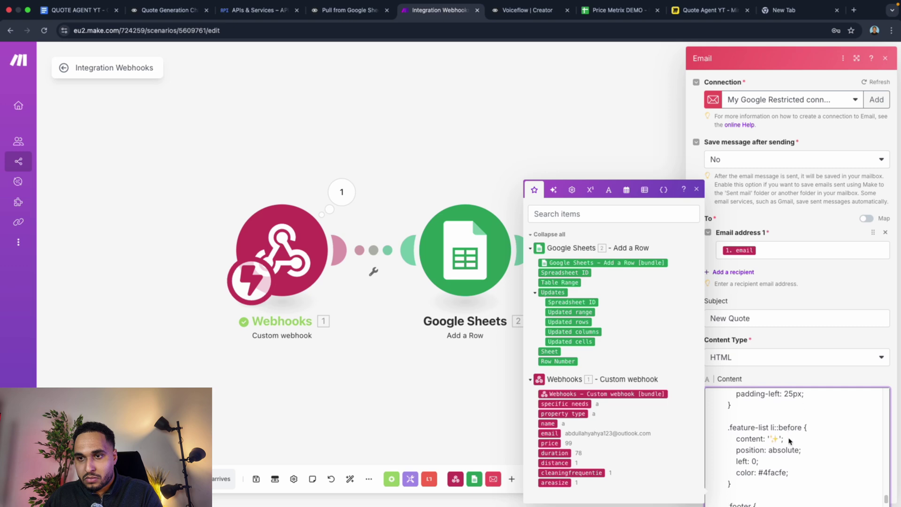
scroll(789, 442, "down", 4)
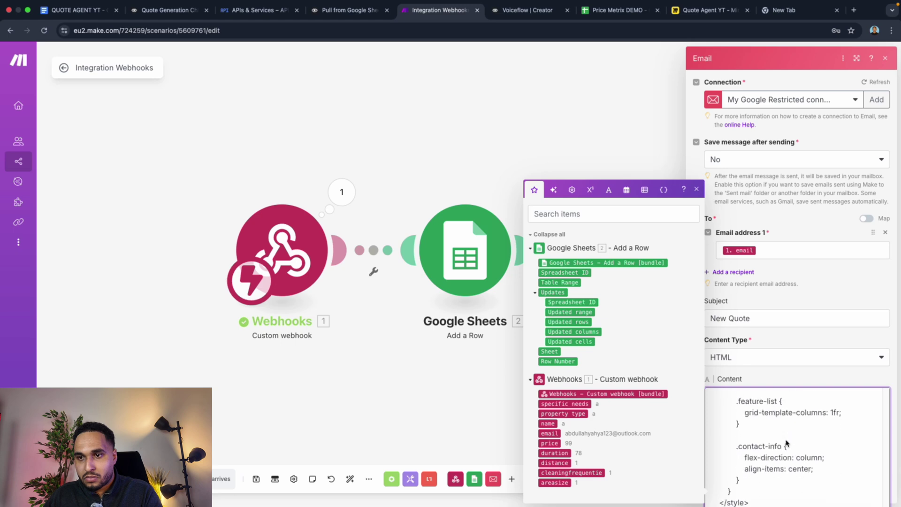
scroll(787, 443, "down", 3)
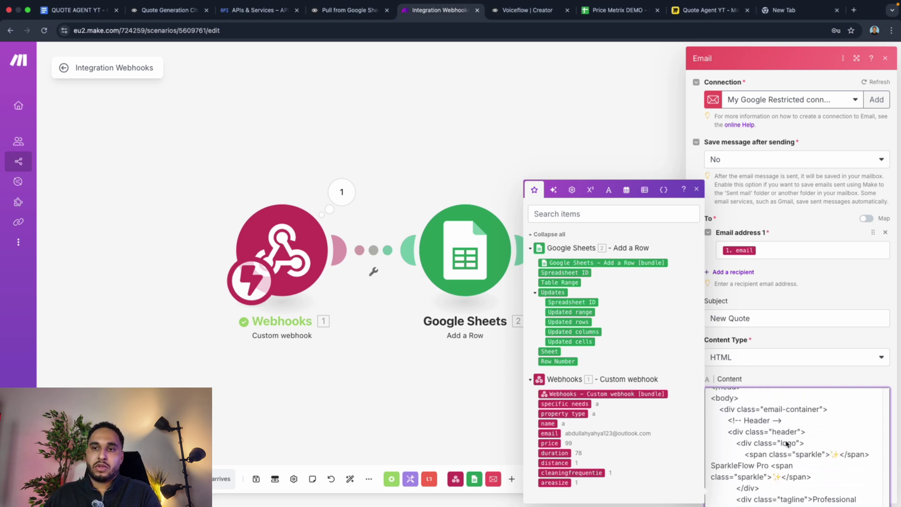
scroll(782, 447, "down", 4)
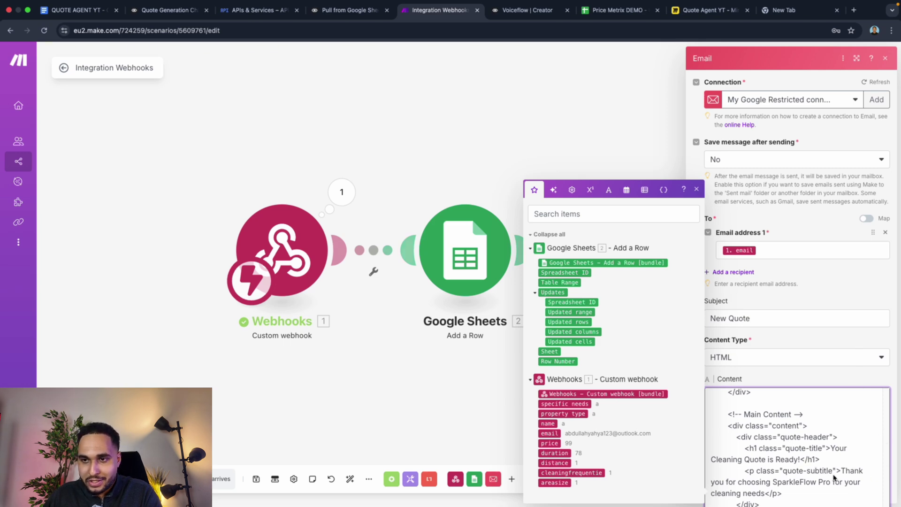
scroll(798, 474, "down", 1)
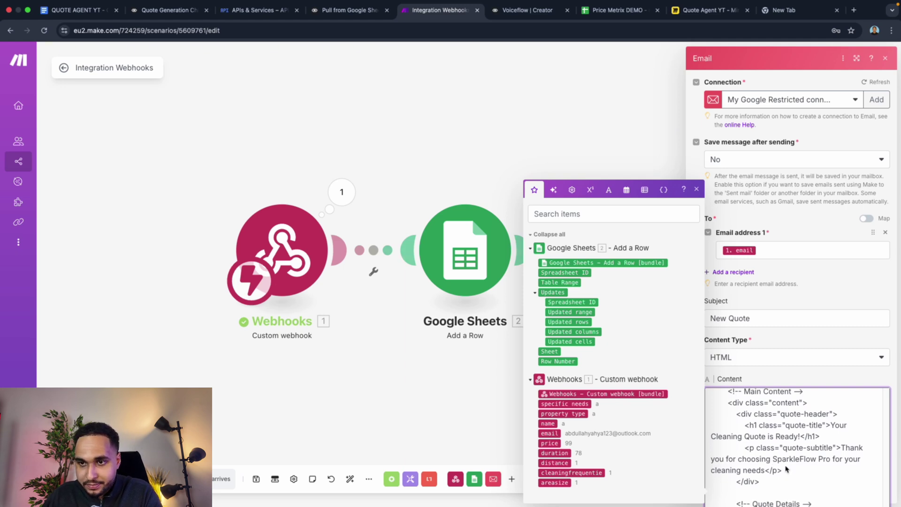
scroll(786, 469, "down", 3)
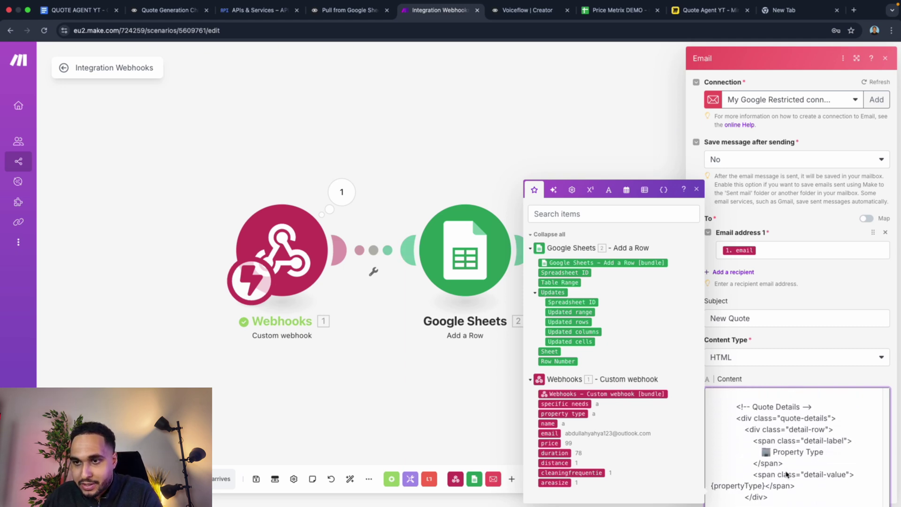
scroll(808, 460, "down", 1)
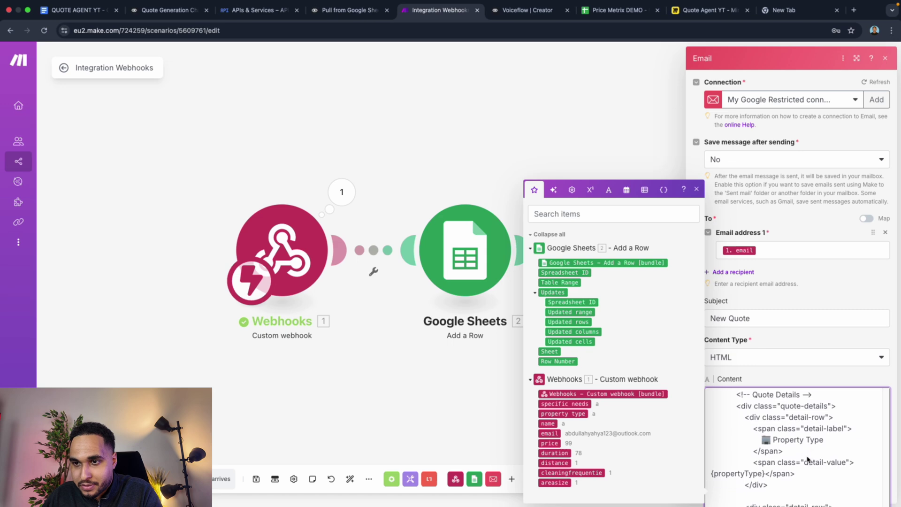
Step: Replace the {propertyType} and {areaSize} placeholders with the webhook's property type and areasize fields
left_click(731, 470)
scroll(742, 472, "down", 2)
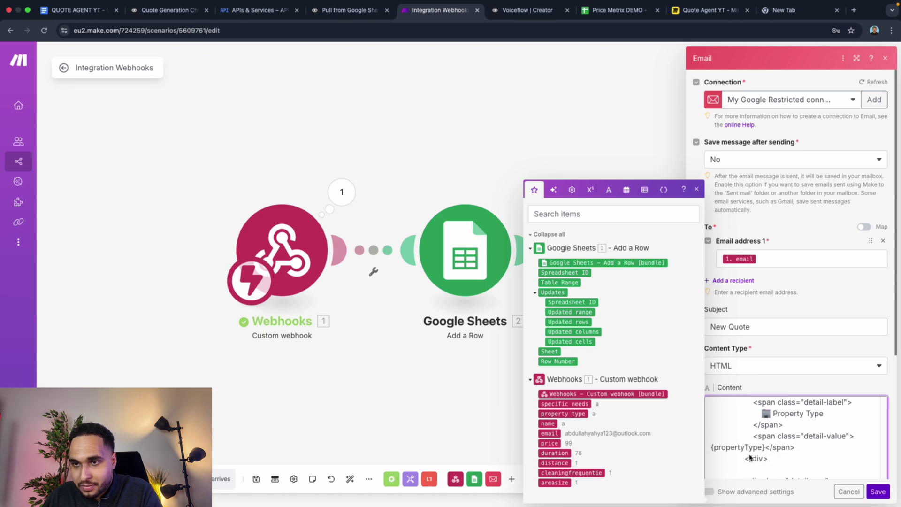
left_click_drag(762, 448, 712, 452)
key("BackSpace")
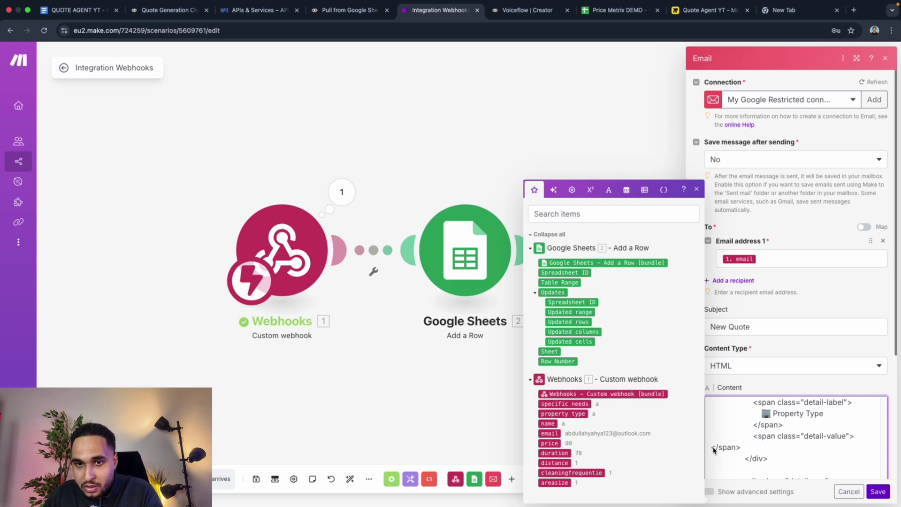
left_click(563, 414)
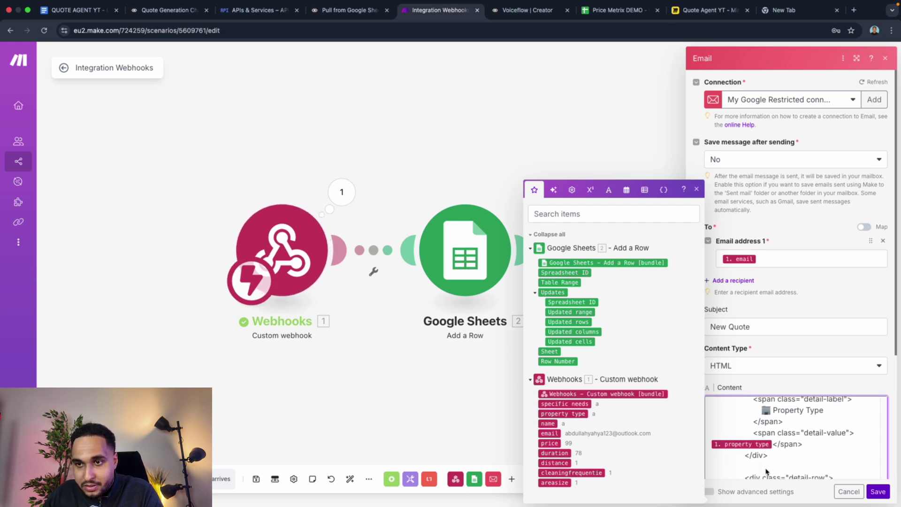
scroll(767, 471, "down", 3)
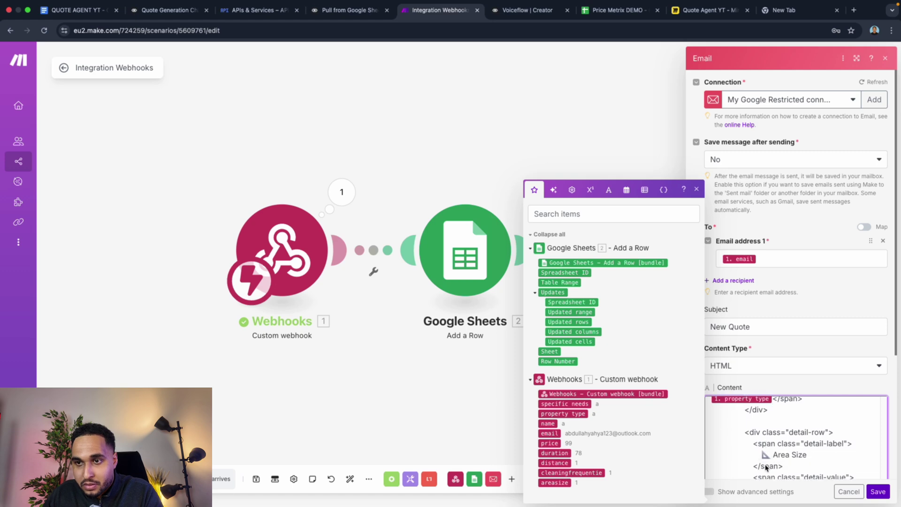
scroll(766, 468, "down", 3)
left_click_drag(710, 447, 749, 451)
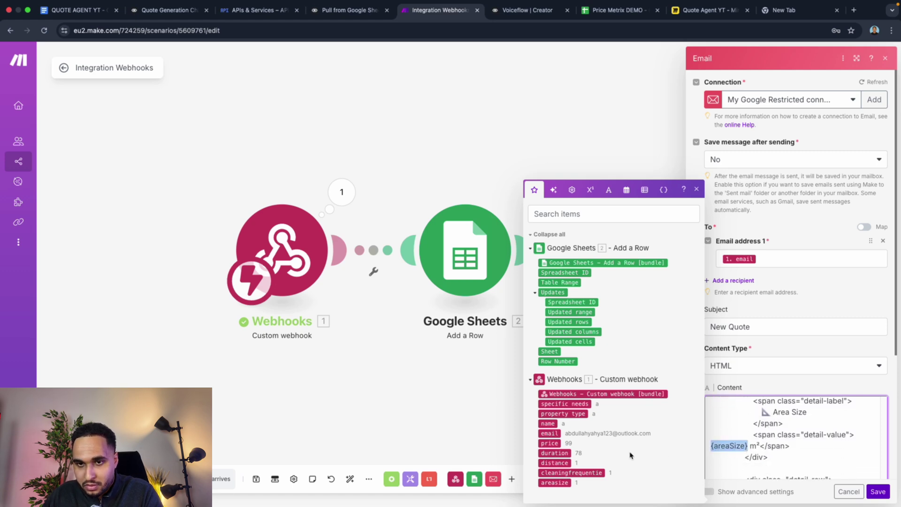
key("BackSpace")
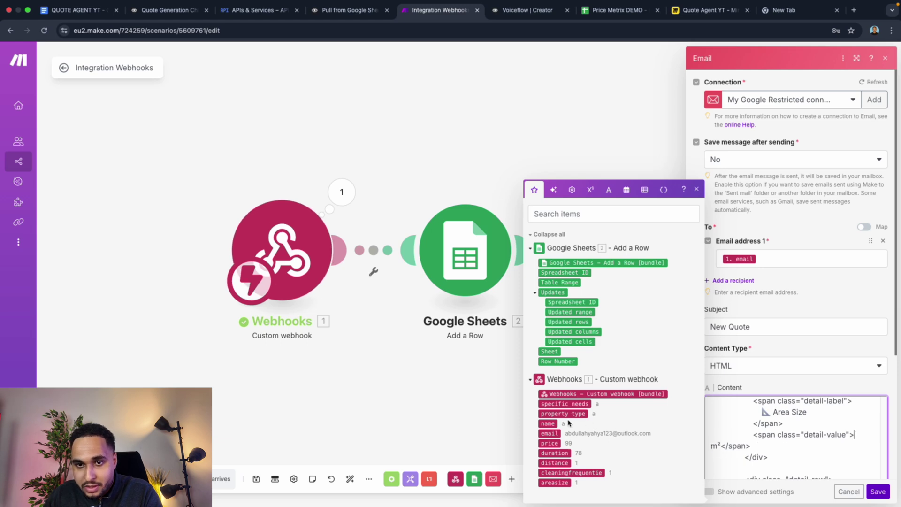
left_click(556, 482)
Step: Replace {cleaningFrequency} and {specificNeeds} with the webhook's cleaningfrequentie and specific needs fields
scroll(783, 461, "down", 2)
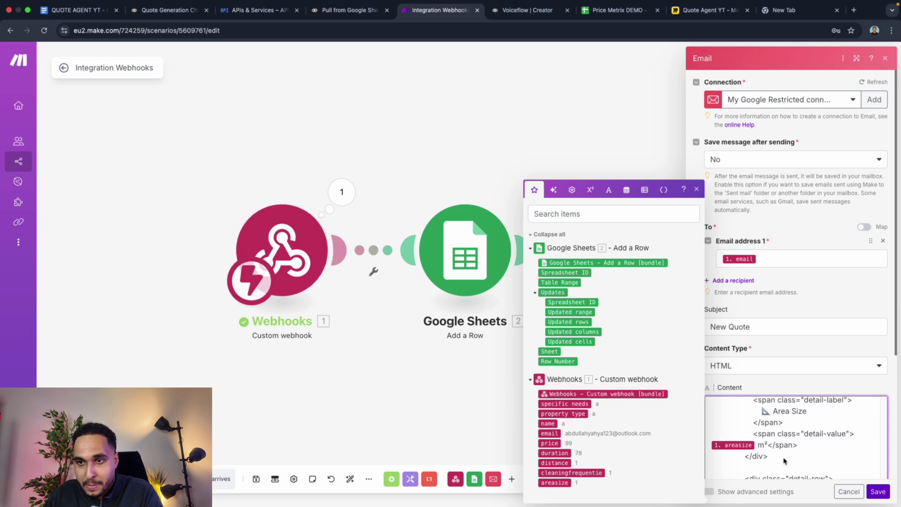
scroll(785, 459, "down", 1)
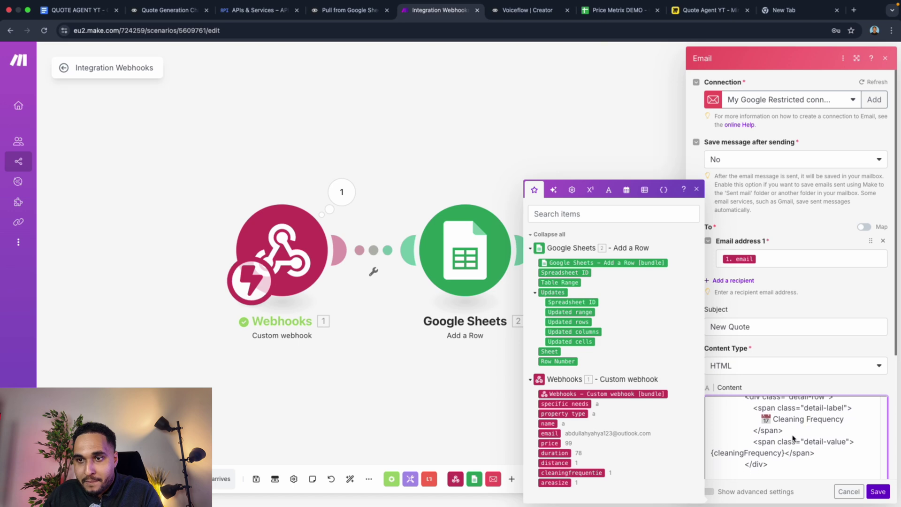
left_click_drag(784, 455, 711, 460)
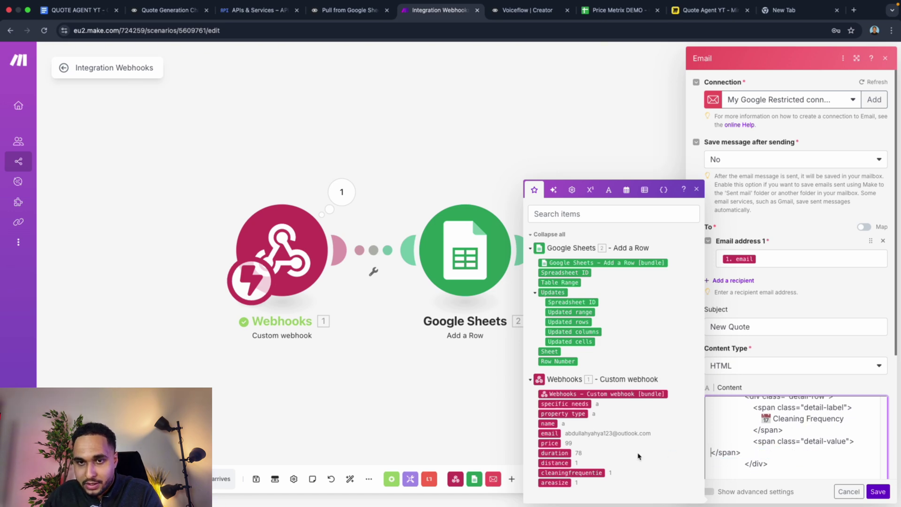
left_click(577, 473)
scroll(747, 457, "down", 3)
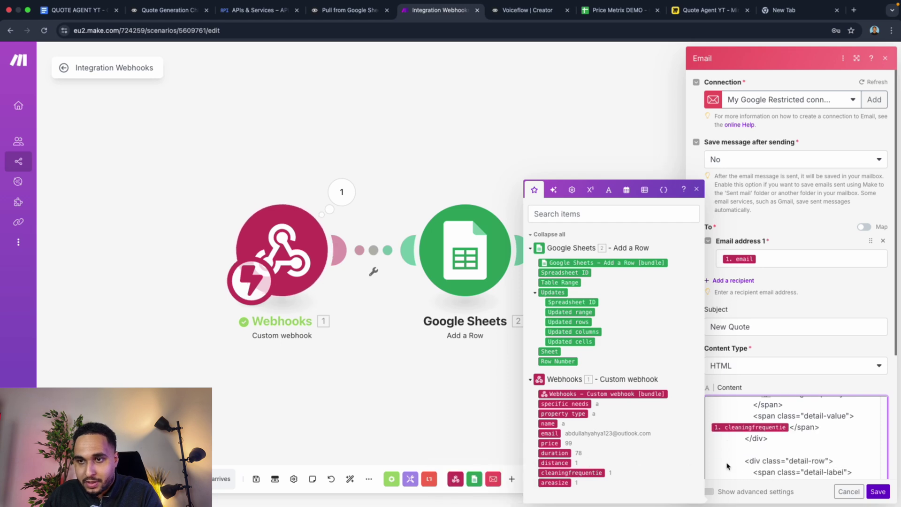
scroll(789, 462, "down", 2)
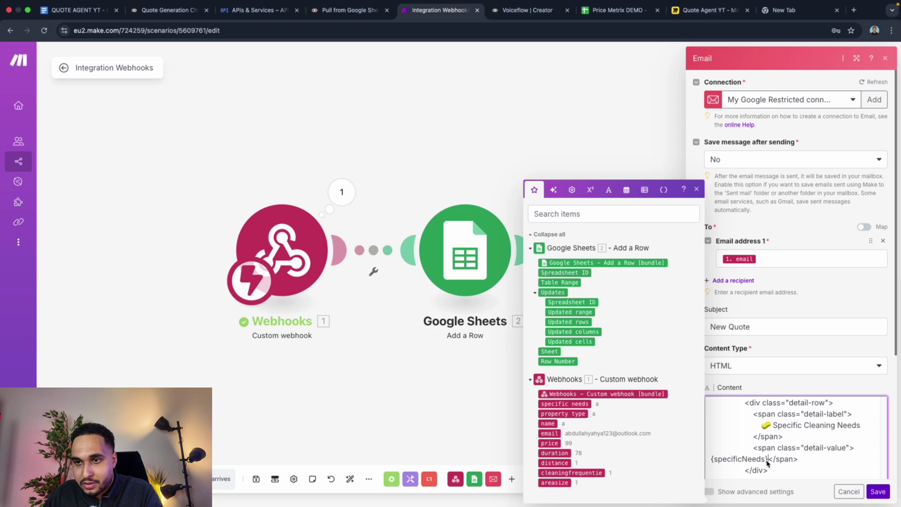
left_click_drag(768, 464, 712, 464)
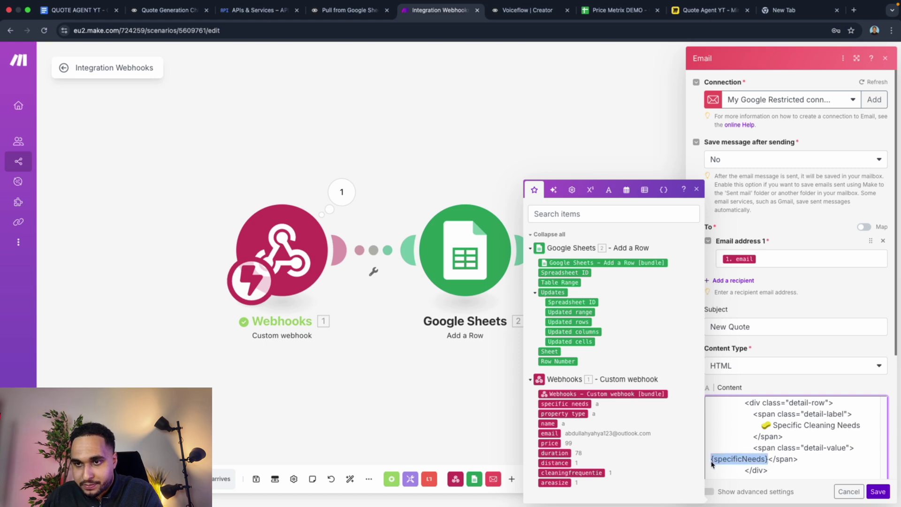
key("BackSpace")
left_click(566, 404)
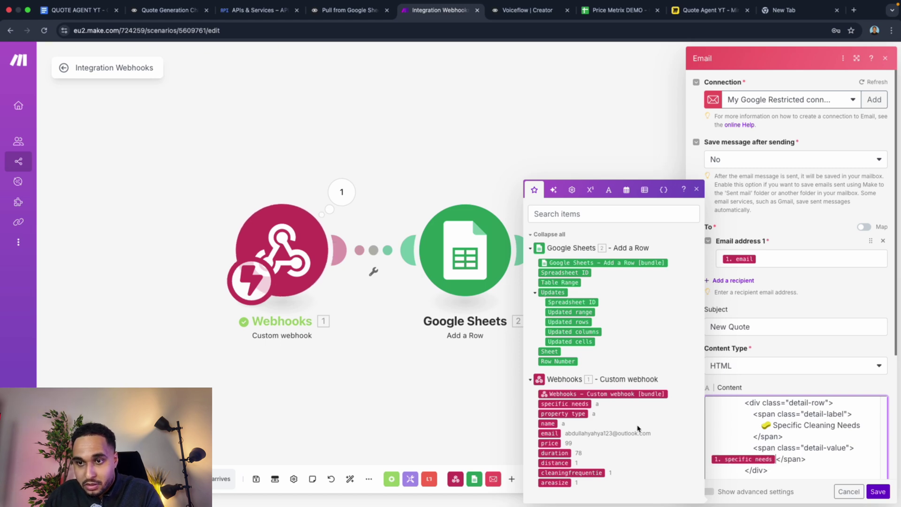
Step: Delete the {customerAddress} placeholder, leaving the Service Location value empty
scroll(817, 459, "down", 2)
scroll(817, 459, "down", 2)
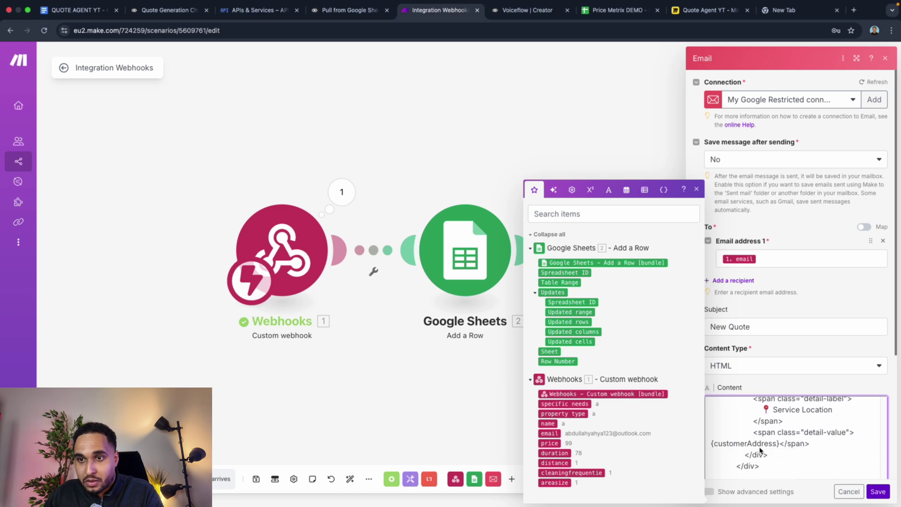
left_click_drag(712, 446, 780, 449)
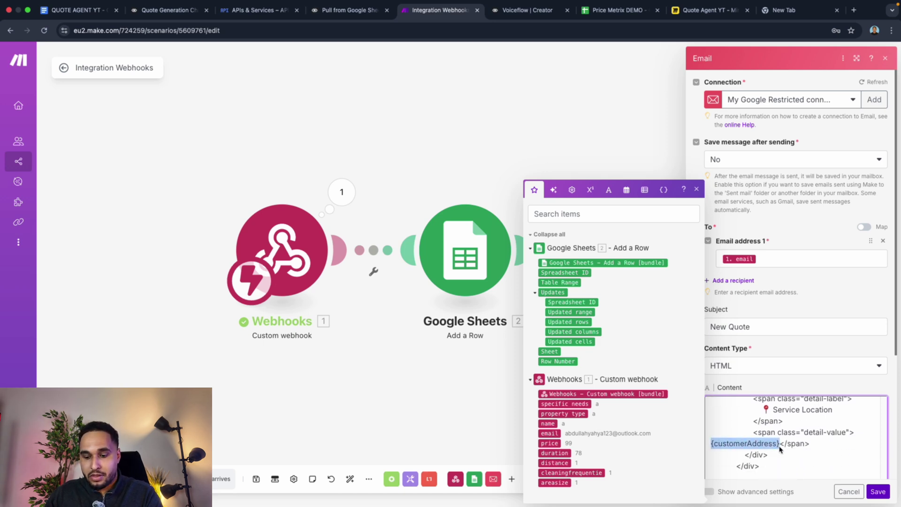
key("BackSpace")
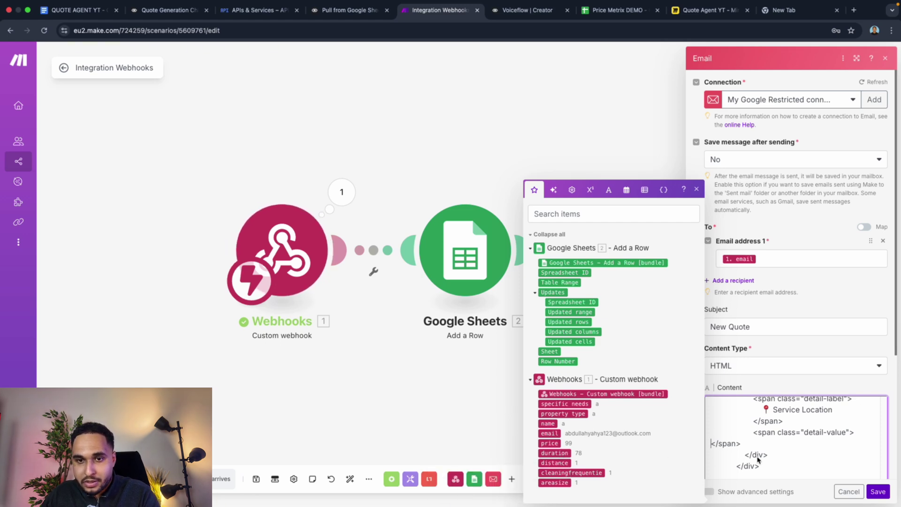
Step: Type ADRESS into the empty Service Location span, on its own line before </span>
scroll(758, 460, "down", 1)
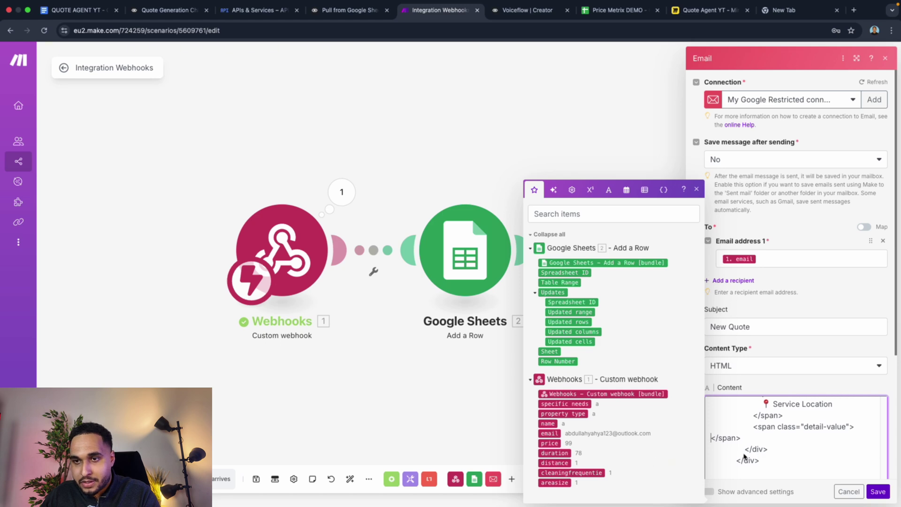
scroll(744, 457, "down", 3)
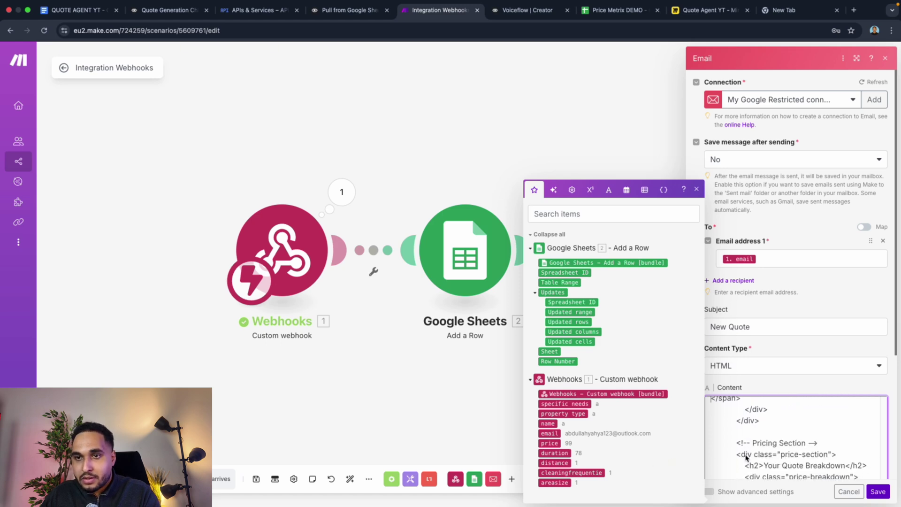
scroll(742, 455, "up", 2)
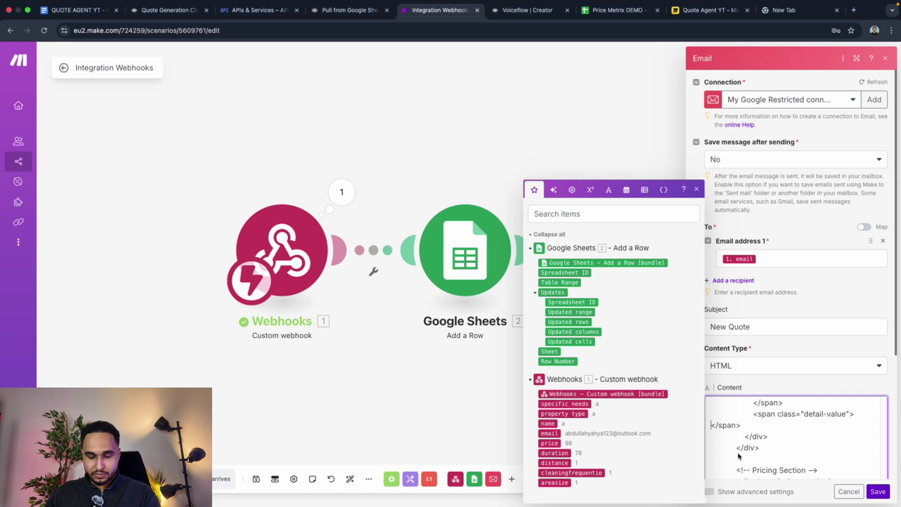
type("ADRESS")
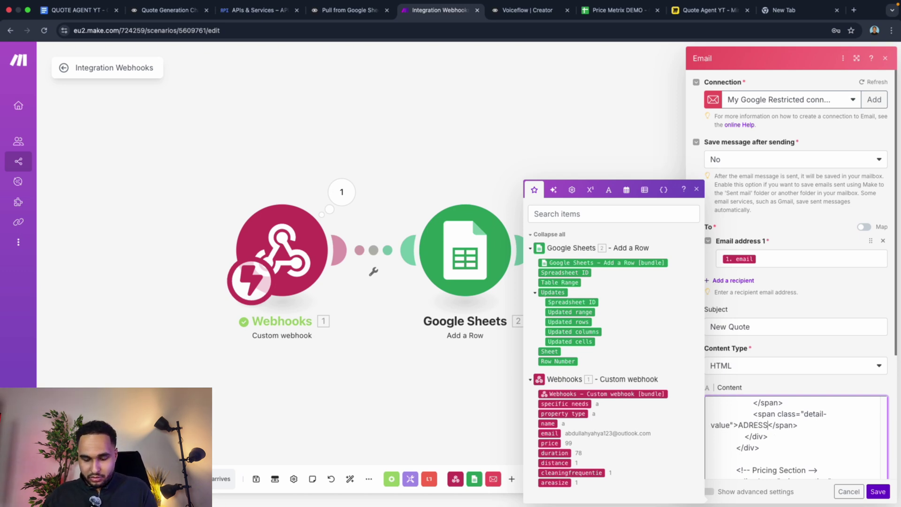
type(">")
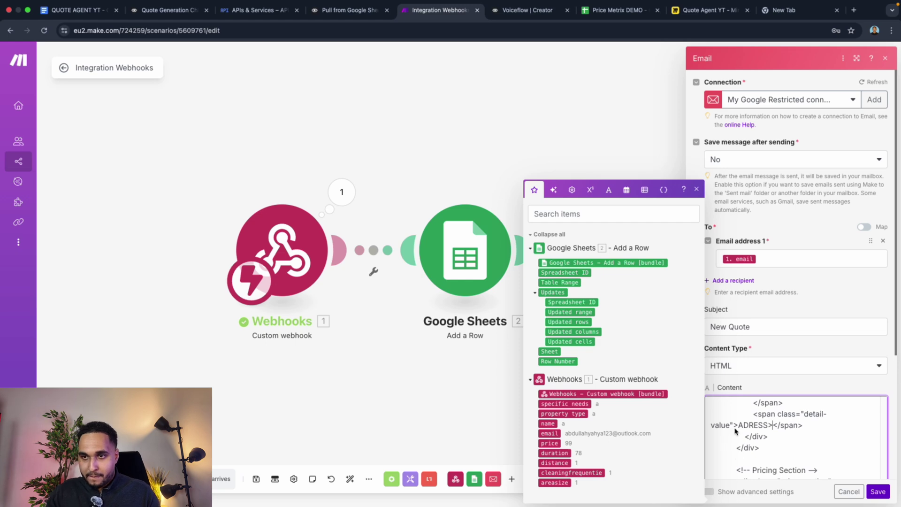
left_click(739, 426)
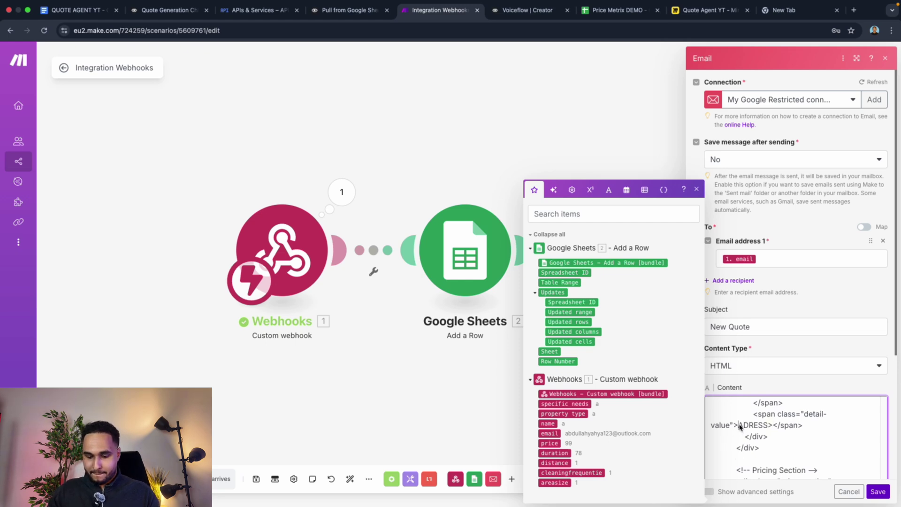
key("Return")
type("<")
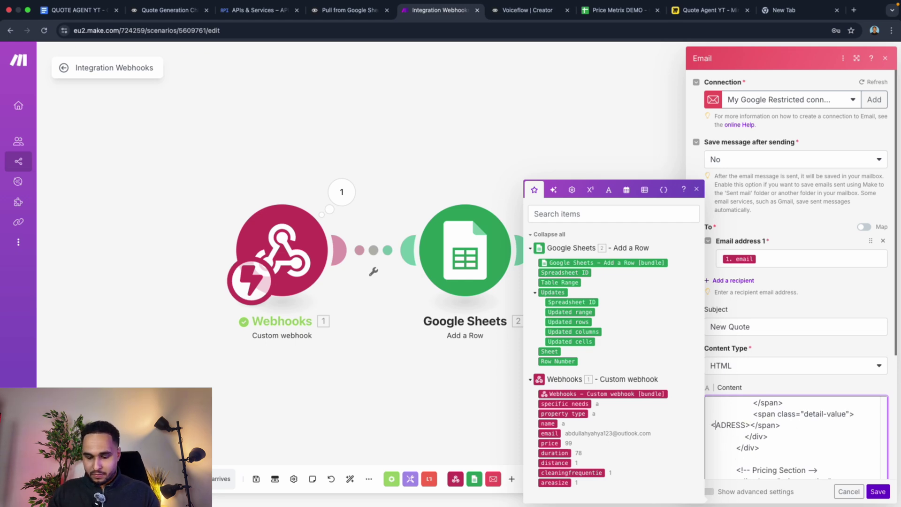
key("BackSpace")
key("BackSpace")
type(">")
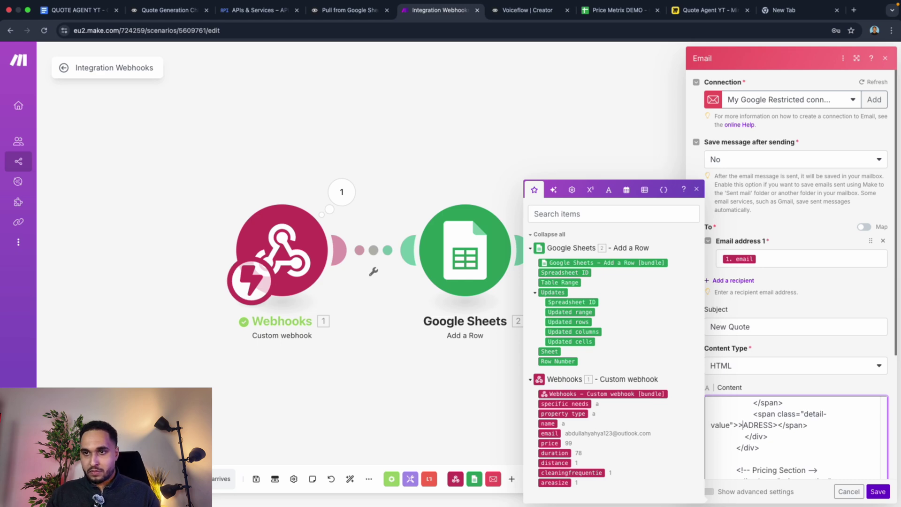
key("BackSpace")
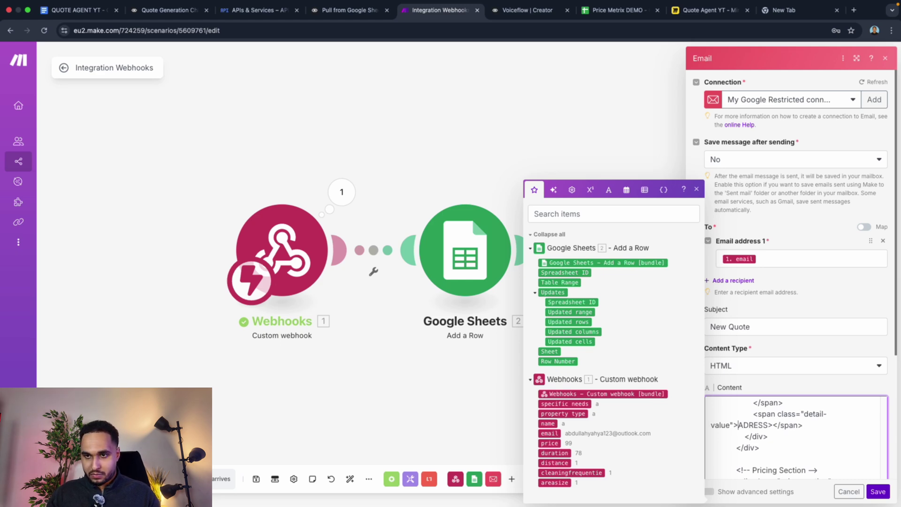
key("Return")
type("<")
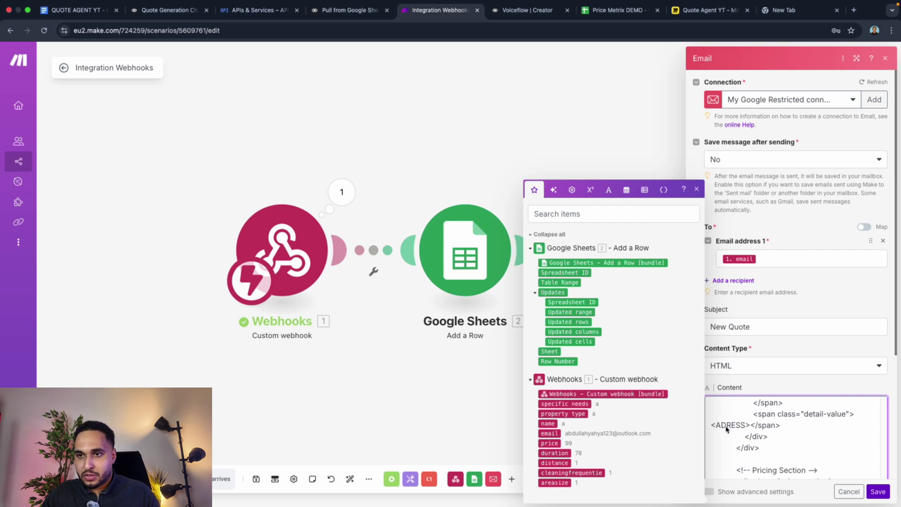
Step: Replace {calculatedPrice} after the euro sign with the webhook's price field
scroll(756, 463, "down", 5)
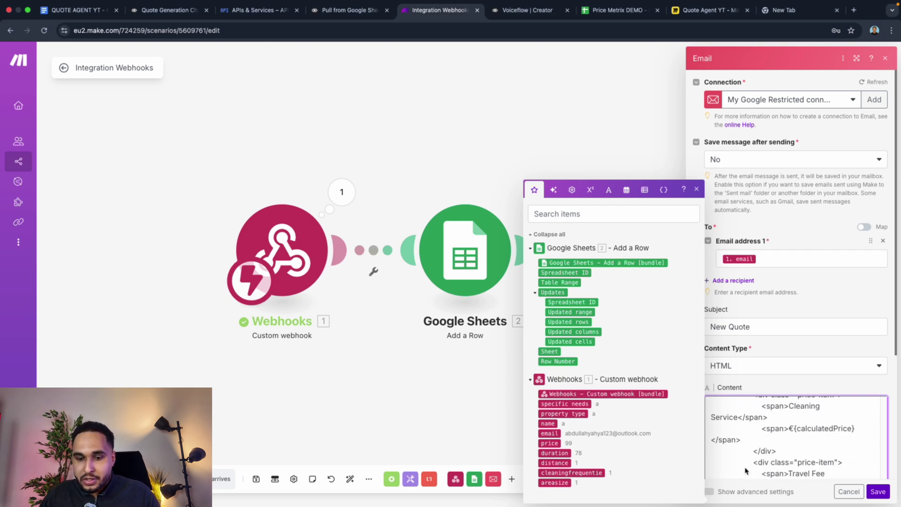
scroll(745, 471, "down", 1)
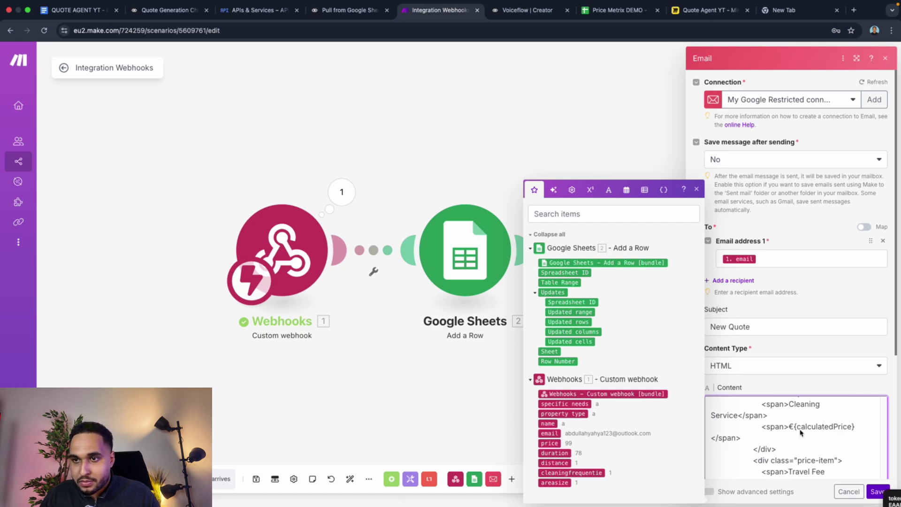
left_click_drag(793, 428, 836, 427)
left_click(855, 428)
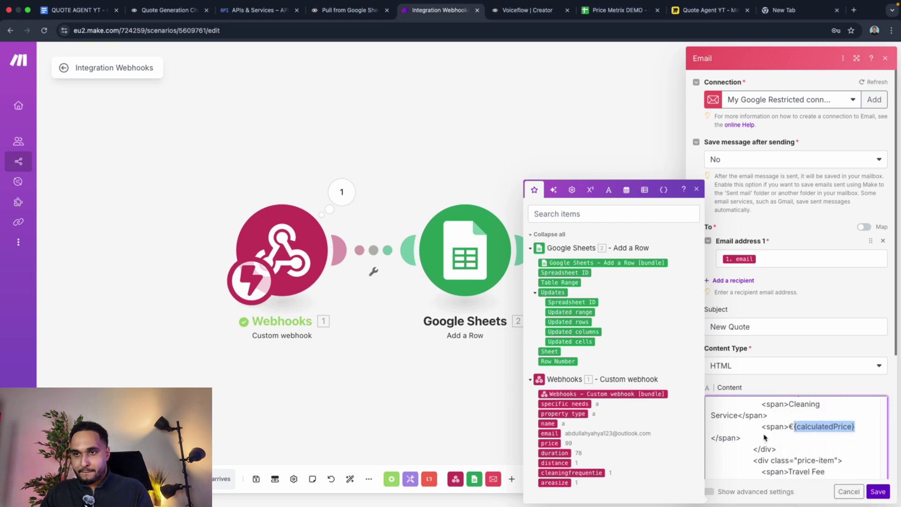
key("BackSpace")
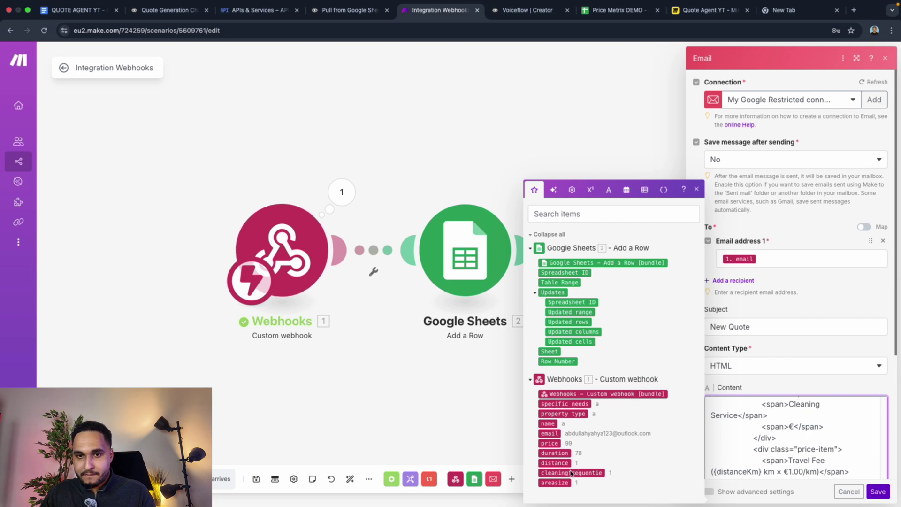
left_click(556, 445)
Step: Remove {distanceKm} from the Travel Fee label
scroll(817, 436, "down", 2)
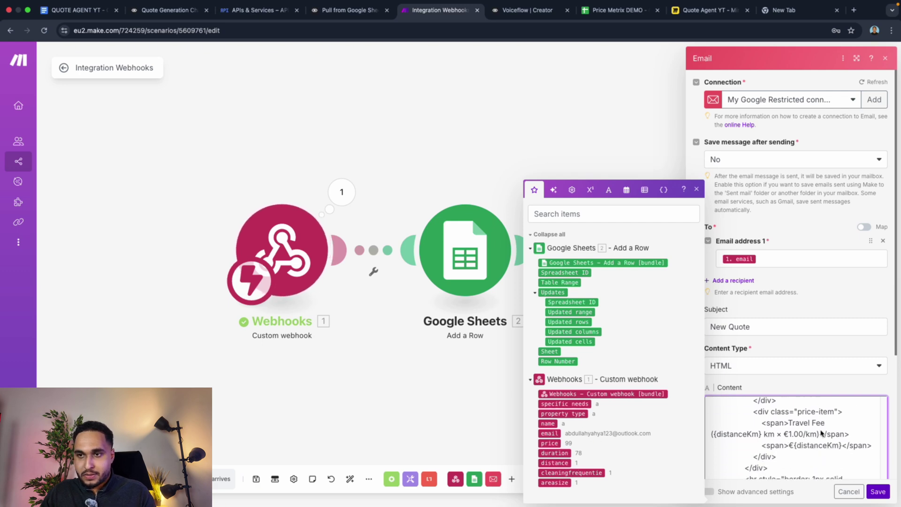
left_click_drag(762, 424, 715, 429)
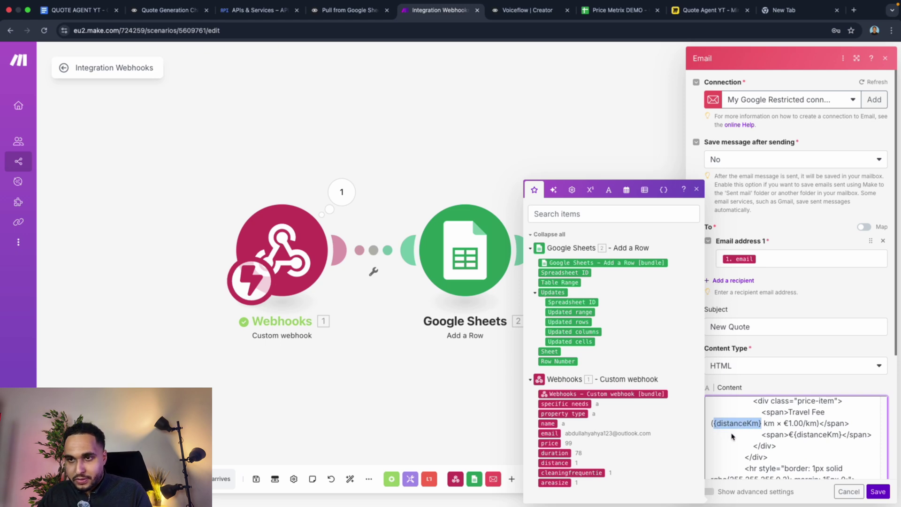
key("BackSpace")
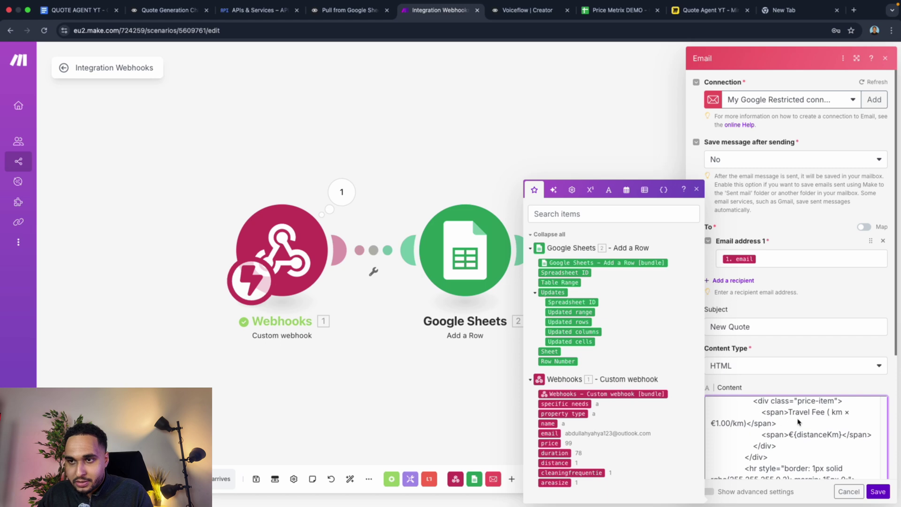
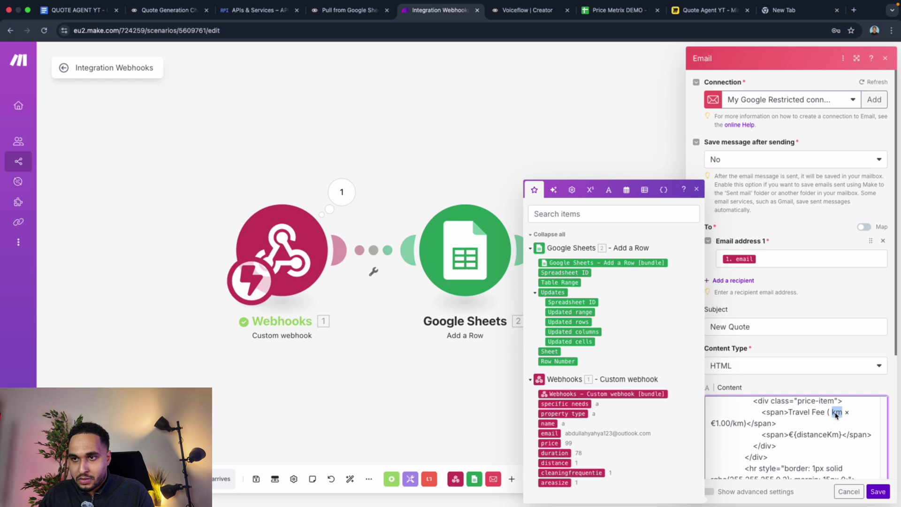
Step: Replace 'km' in the Travel Fee line with the webhook's 1. distance value and save the Email module
key("BackSpace")
key("BackSpace")
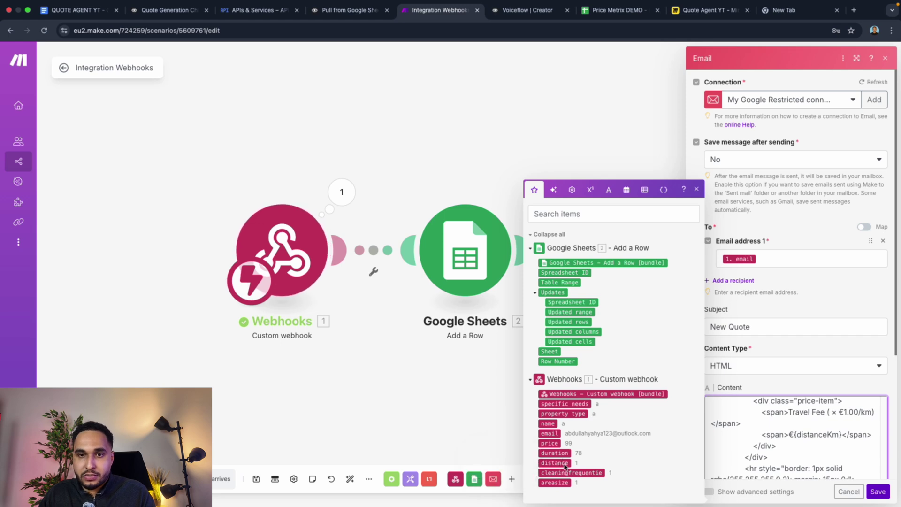
left_click(565, 465)
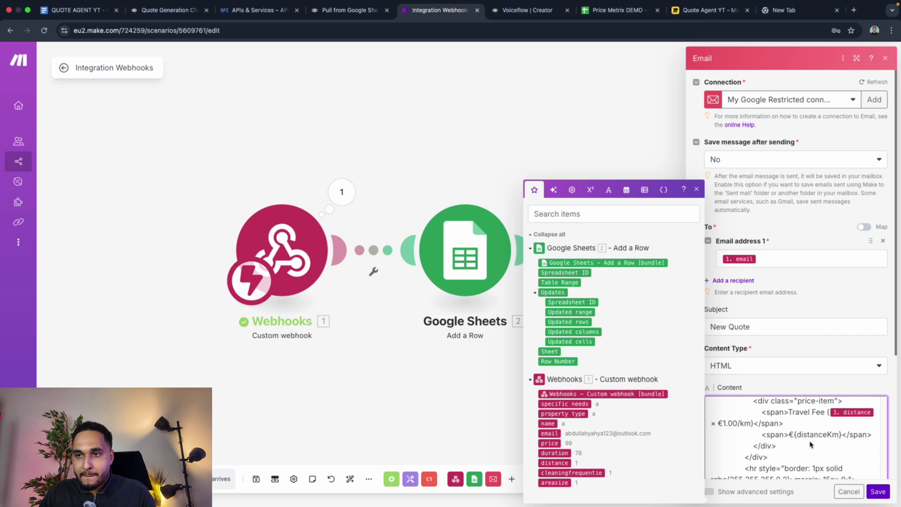
scroll(829, 441, "down", 1)
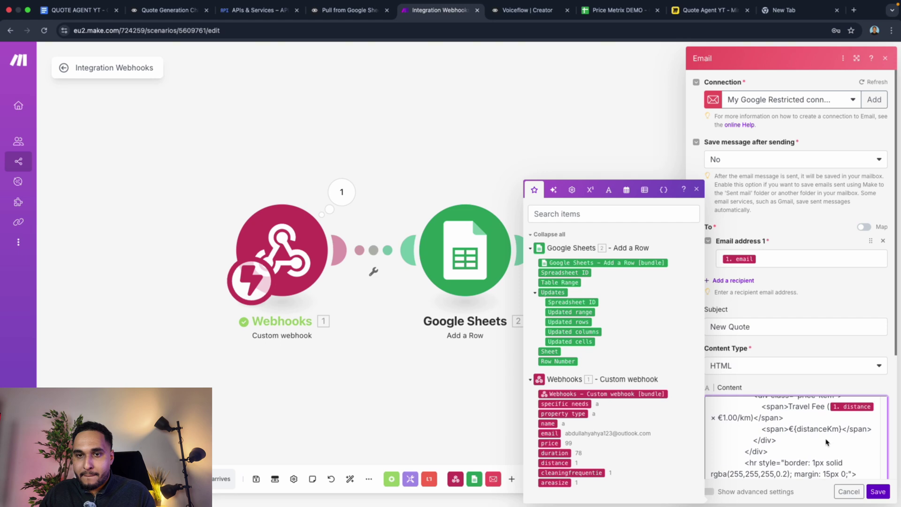
scroll(822, 445, "down", 2)
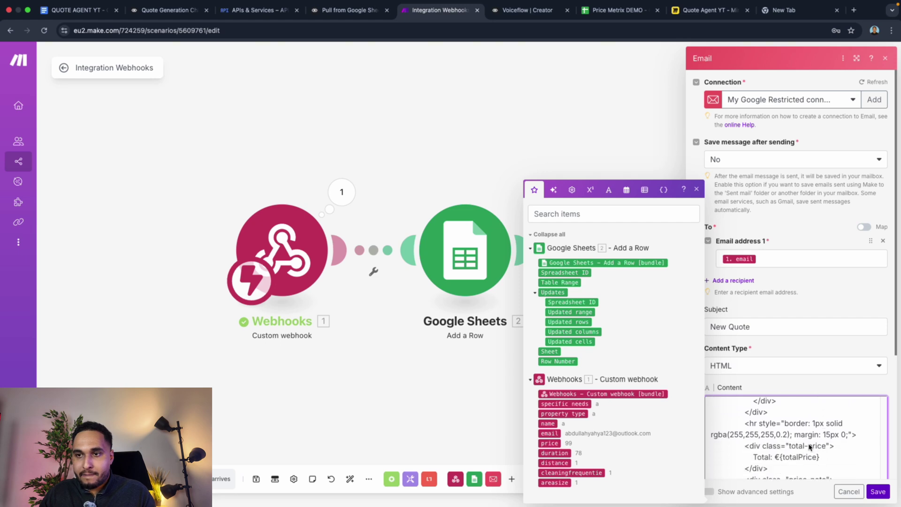
scroll(810, 447, "down", 6)
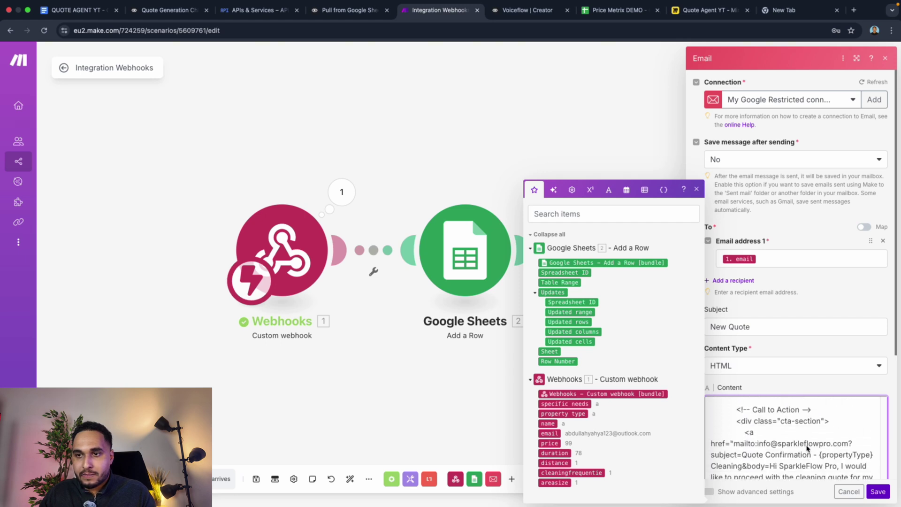
scroll(808, 447, "down", 2)
scroll(807, 449, "down", 2)
scroll(807, 449, "up", 3)
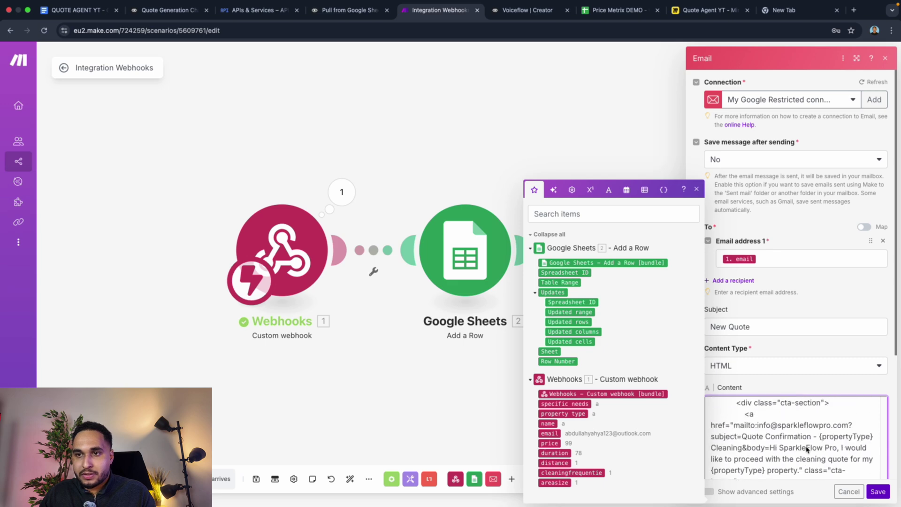
scroll(806, 449, "down", 10)
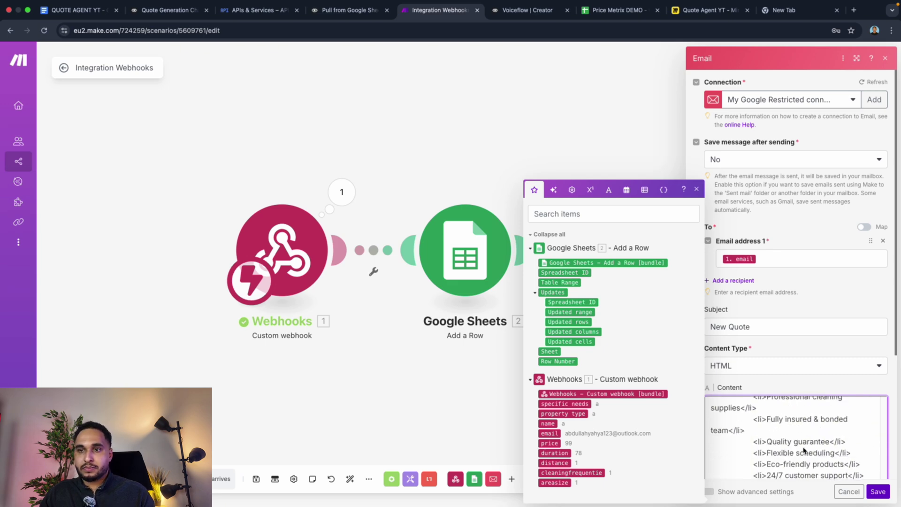
scroll(802, 451, "down", 1)
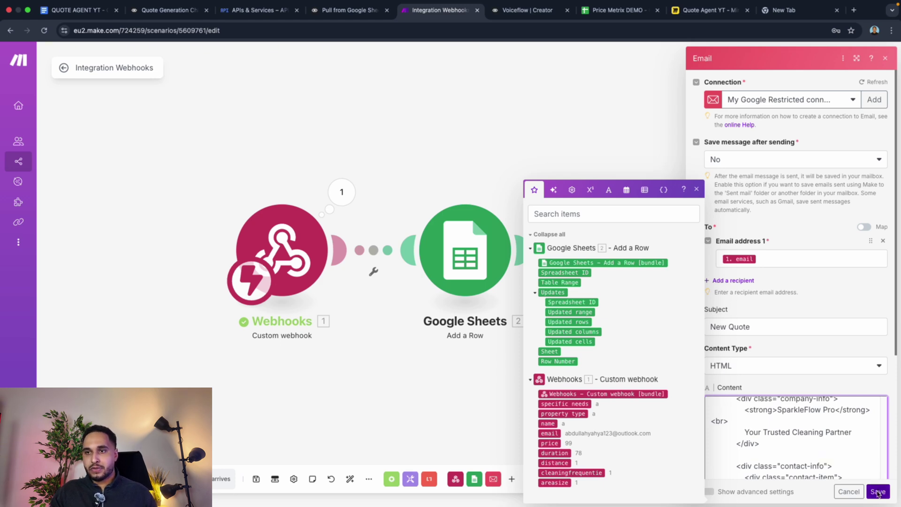
left_click(877, 492)
Step: Replace the <ADRESS> placeholder in the email's Service Location line with BREDA
left_click(666, 288)
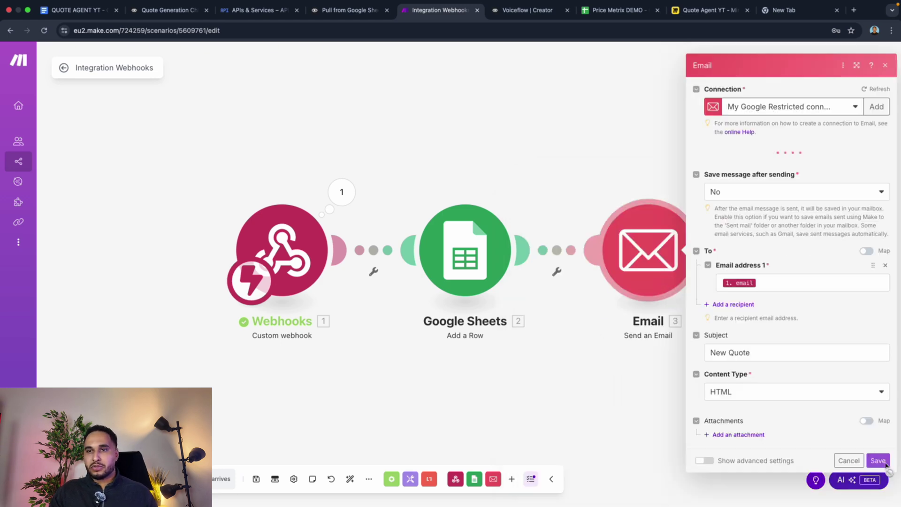
scroll(760, 429, "down", 10)
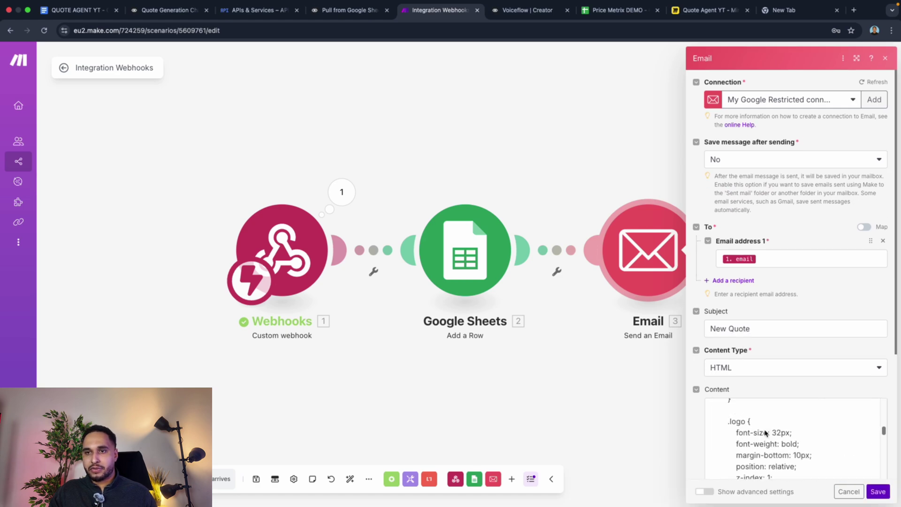
scroll(765, 433, "down", 12)
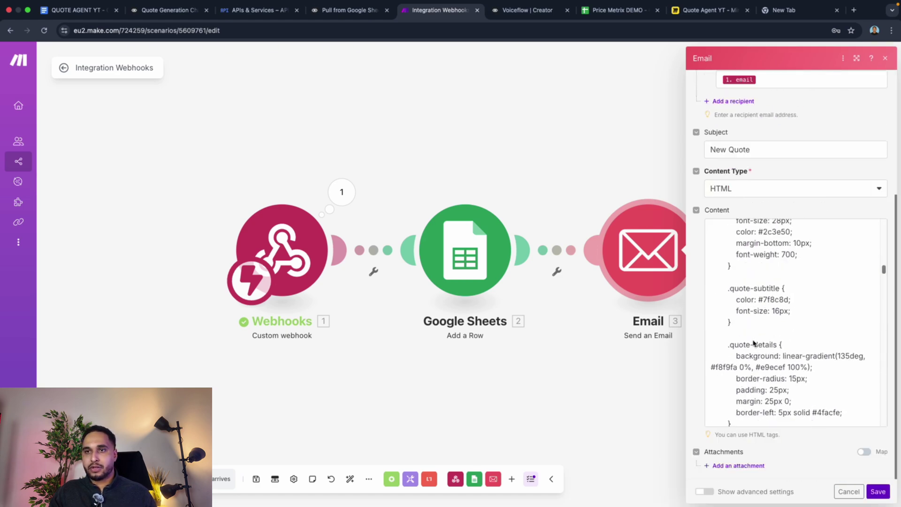
scroll(754, 343, "down", 12)
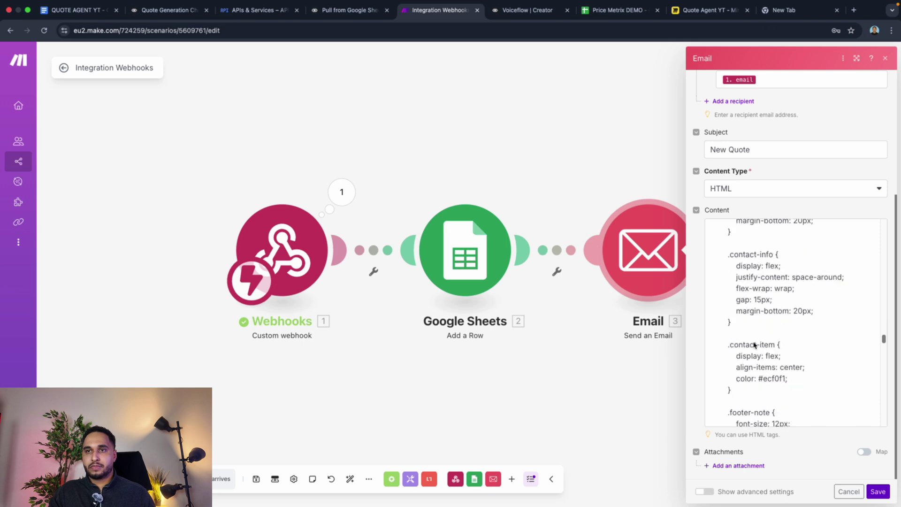
scroll(754, 344, "down", 15)
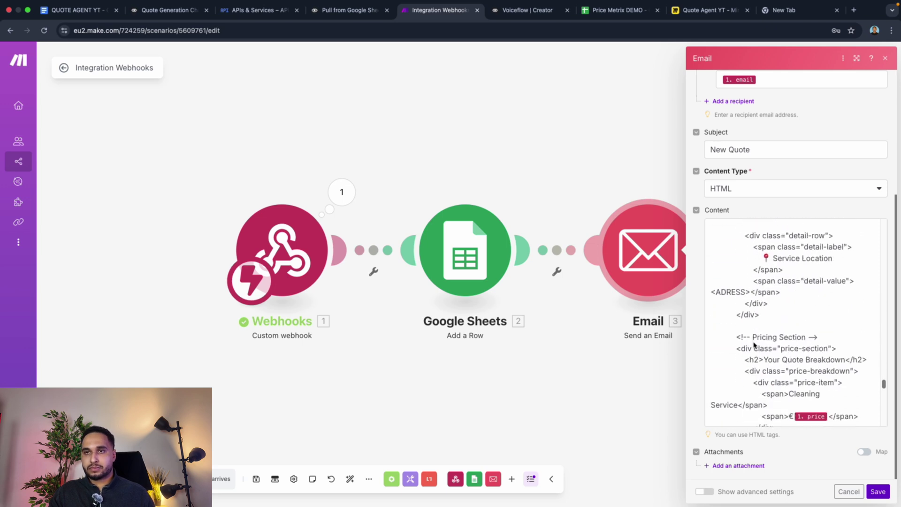
scroll(754, 344, "down", 1)
left_click_drag(749, 290, 711, 289)
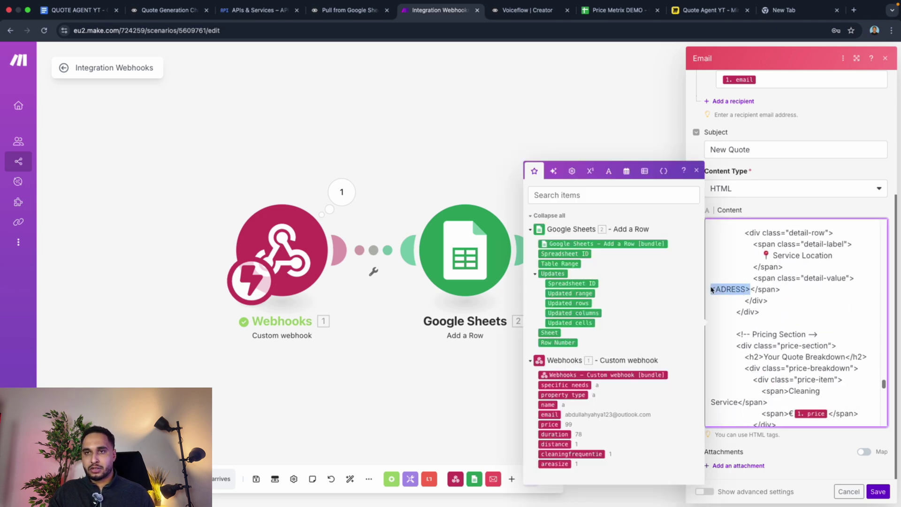
type("BREDA")
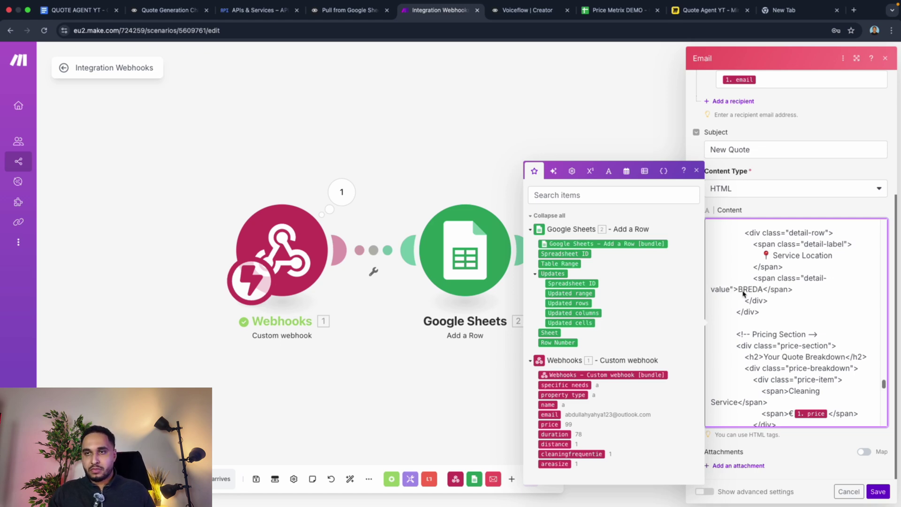
left_click(878, 492)
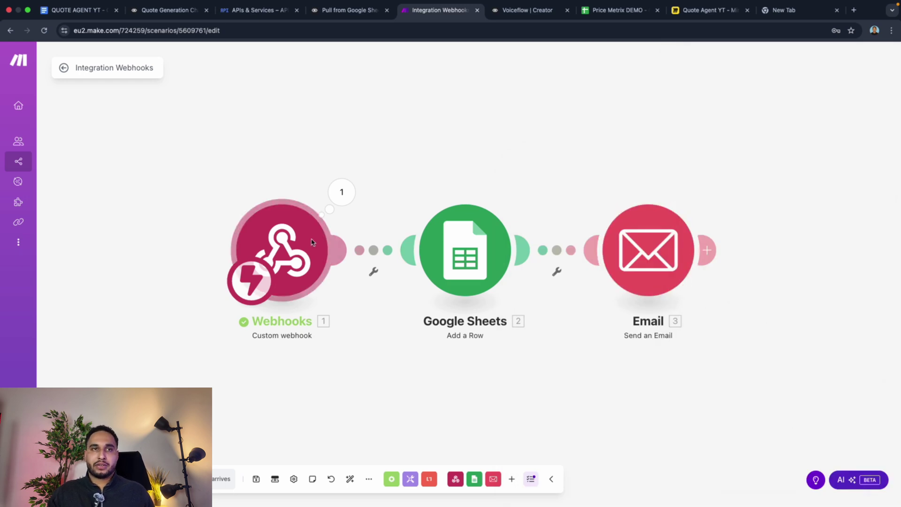
Step: Save the Make scenario and reopen the Email module's settings
left_click(257, 480)
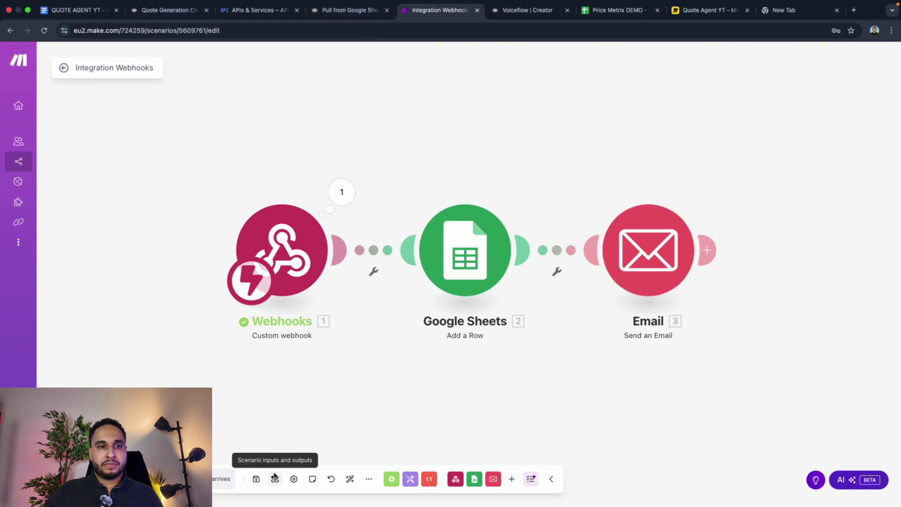
left_click(256, 479)
left_click(633, 256)
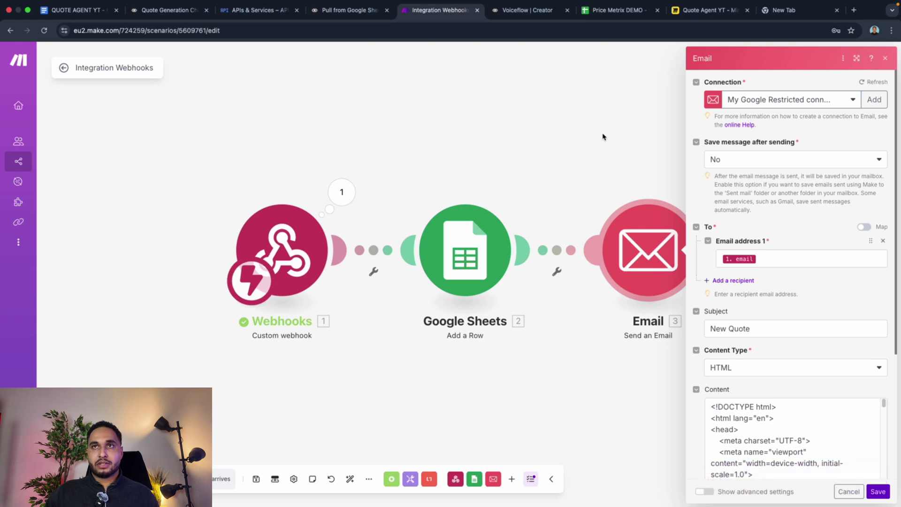
Step: Start a Voiceflow test of the Make webhook with prefilled values, setting specificNeeds to No and propertyType to Office
left_click(141, 11)
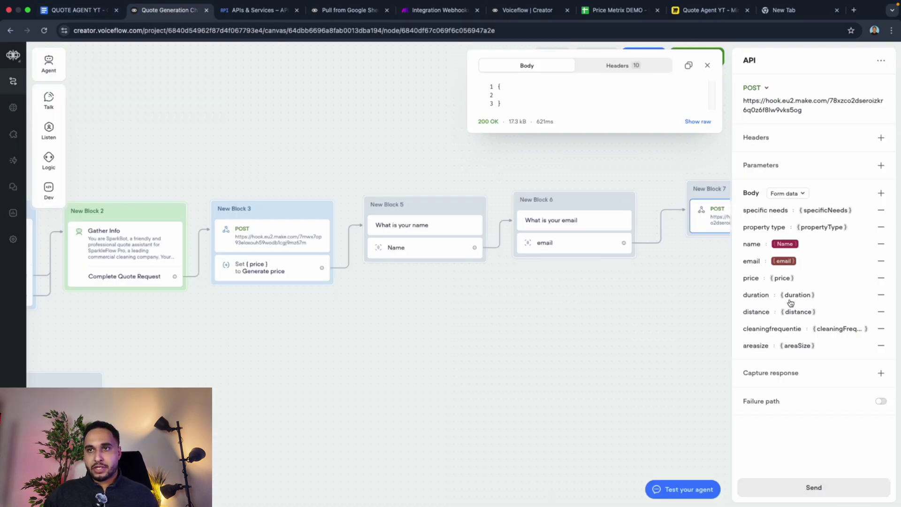
left_click(810, 490)
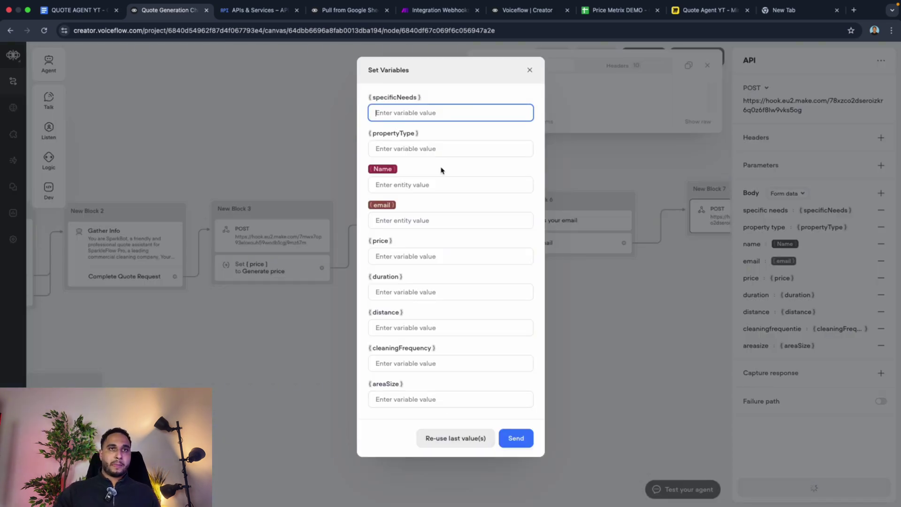
left_click(441, 441)
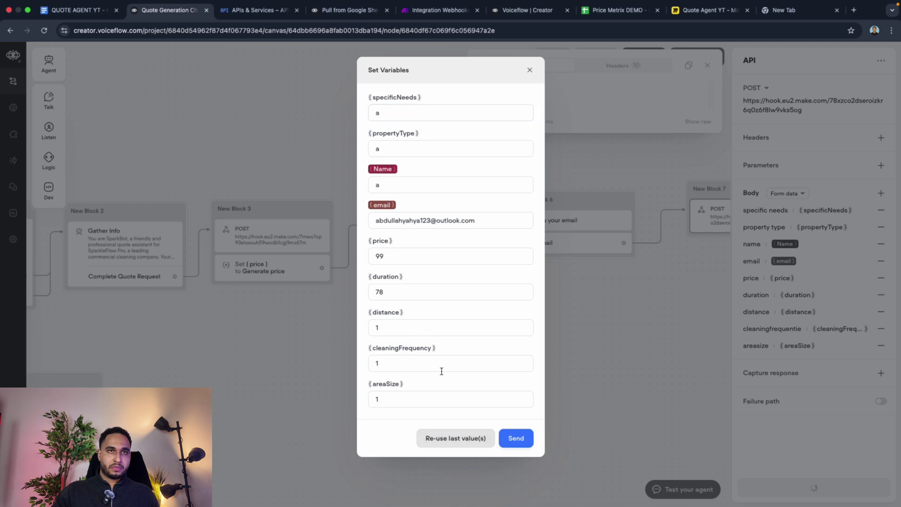
double_click(406, 116)
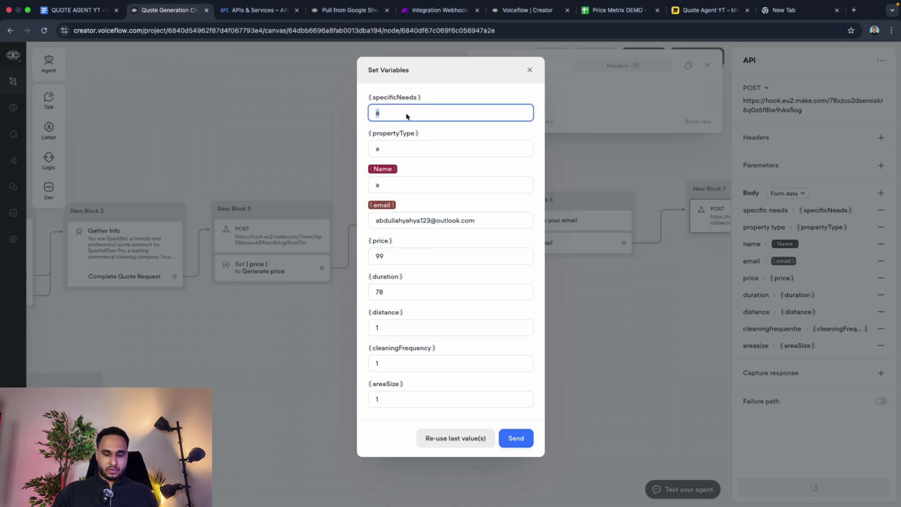
type("No")
double_click(410, 148)
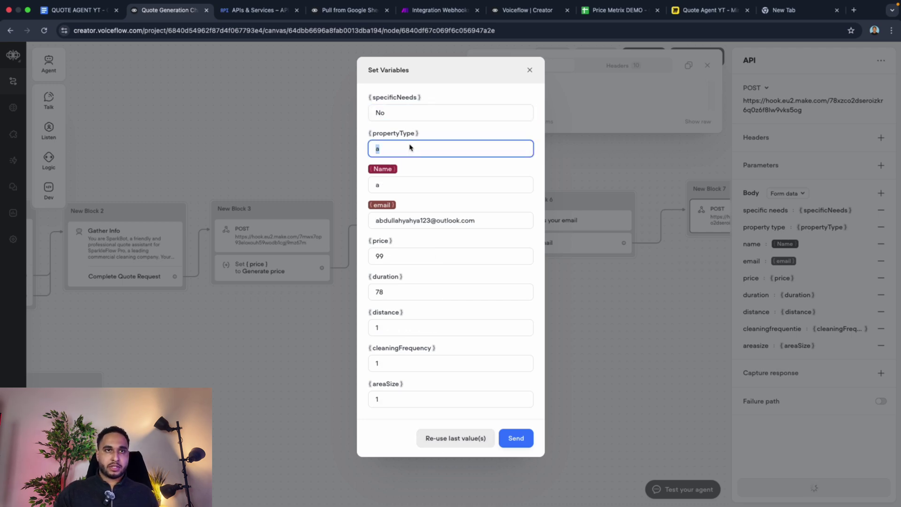
type("Office")
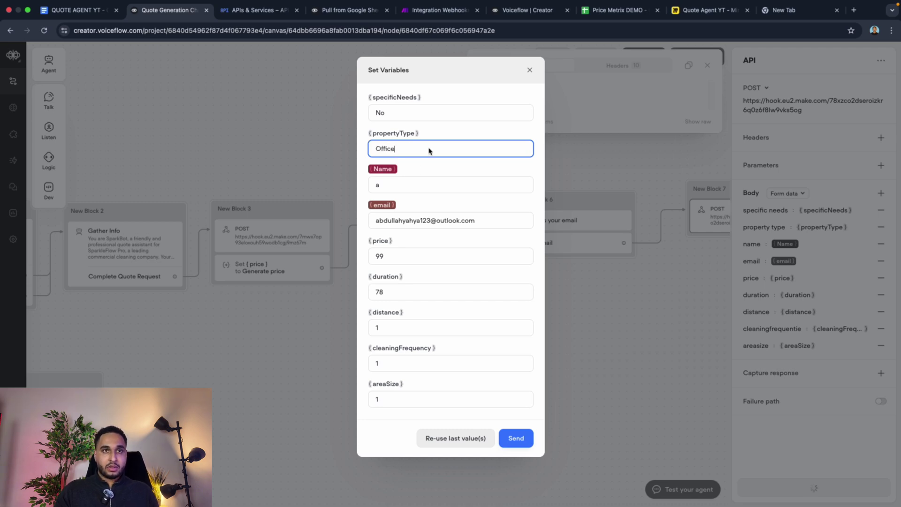
Step: Enter the customer's name and e-mail address as test values
left_click(413, 185)
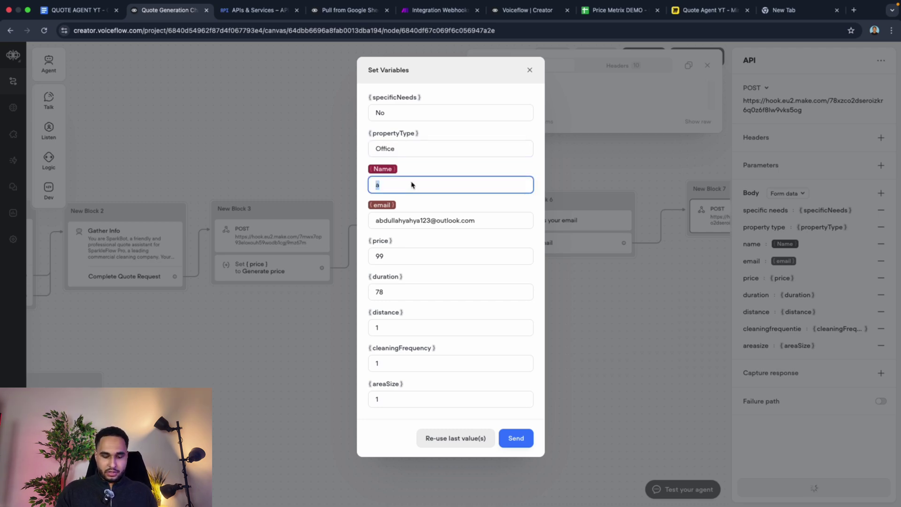
type("Abdullah")
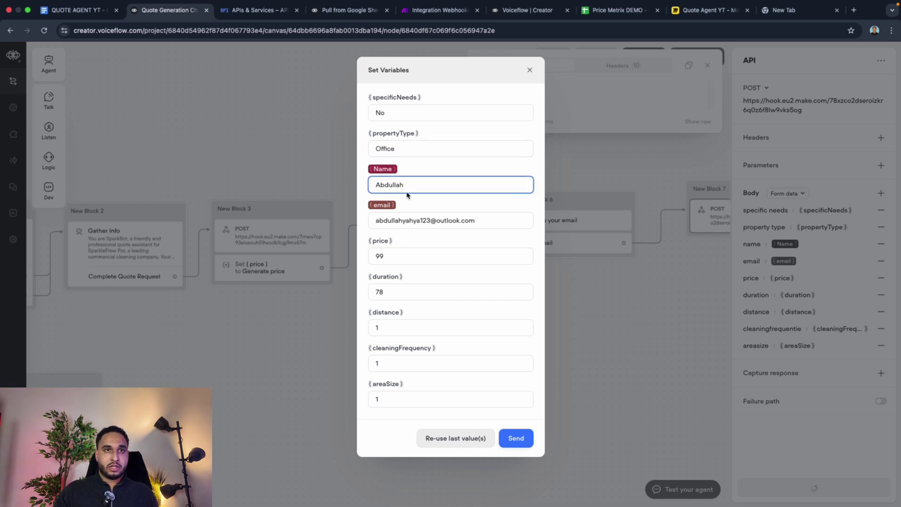
triple_click(414, 224)
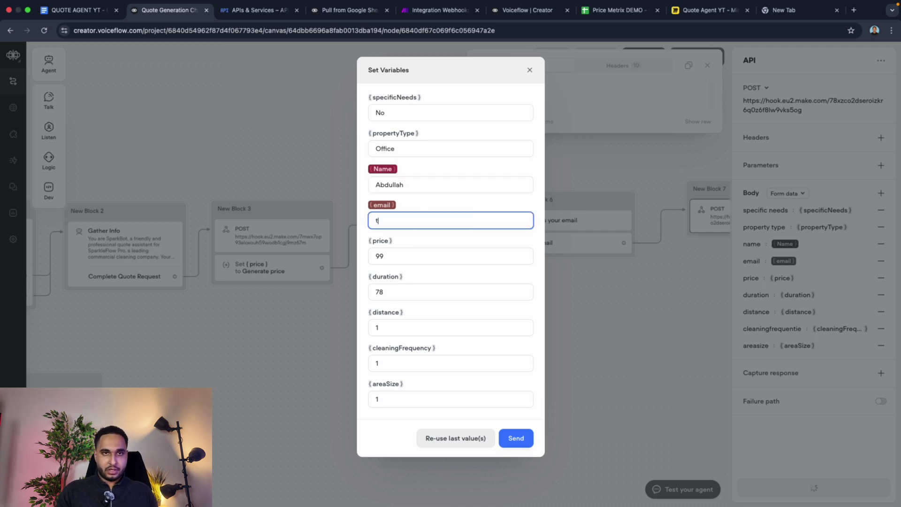
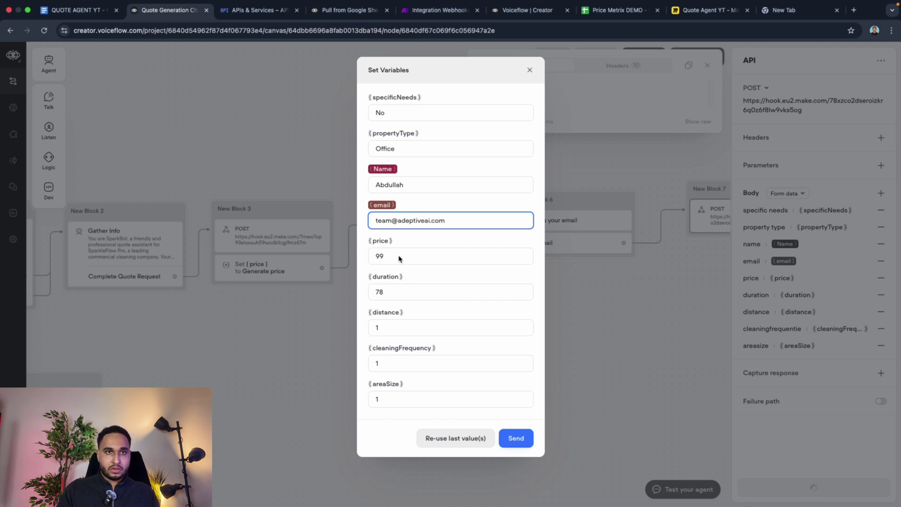
Step: Set distance to 20km, cleaningFrequency to weekly and areaSize to 40km
double_click(399, 259)
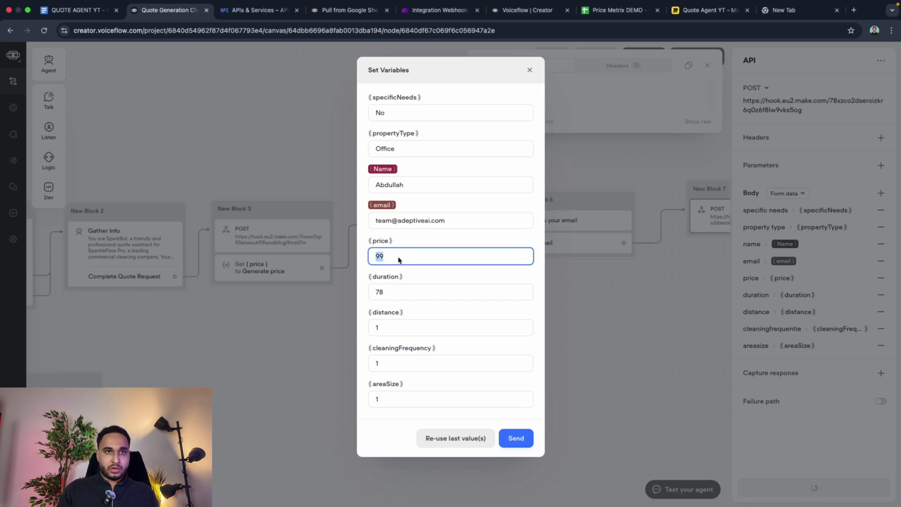
left_click(394, 293)
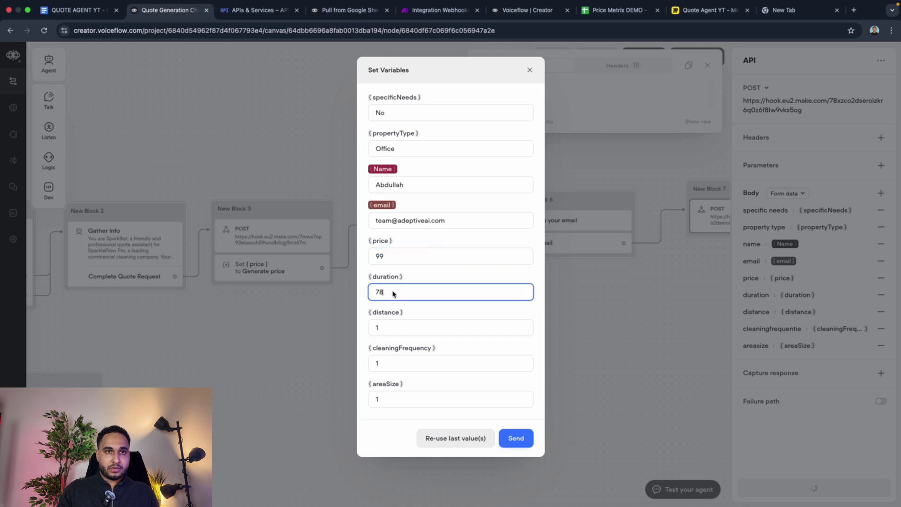
double_click(397, 332)
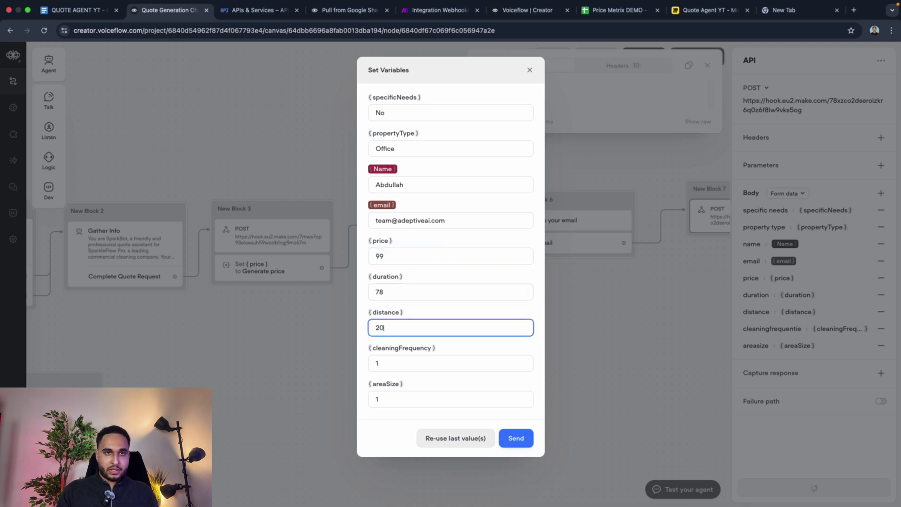
type("20km")
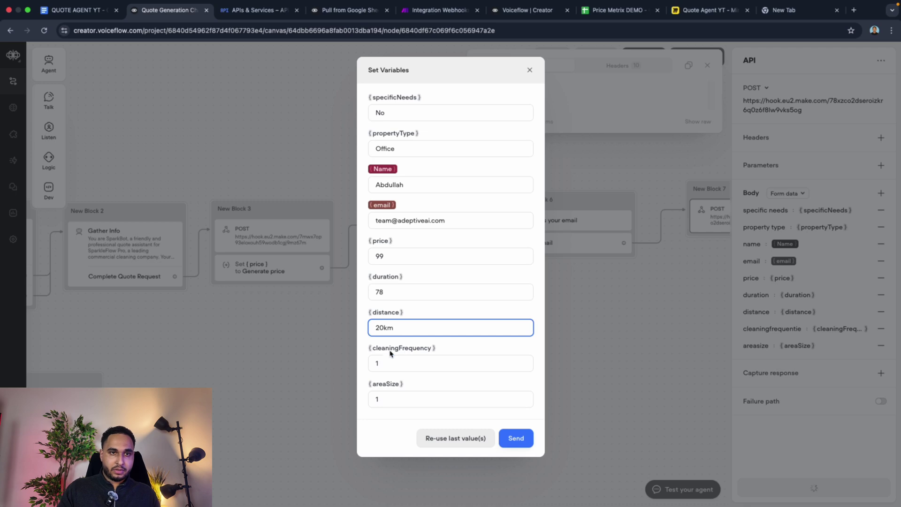
double_click(391, 362)
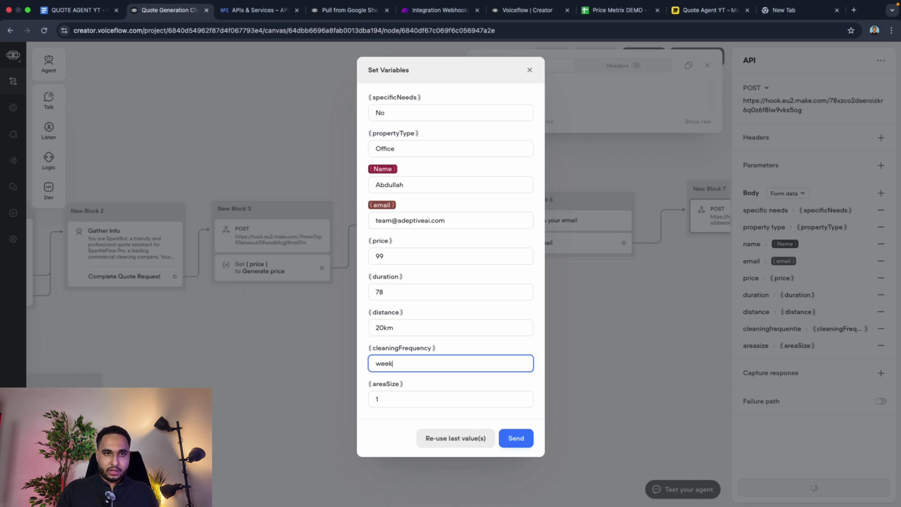
double_click(395, 402)
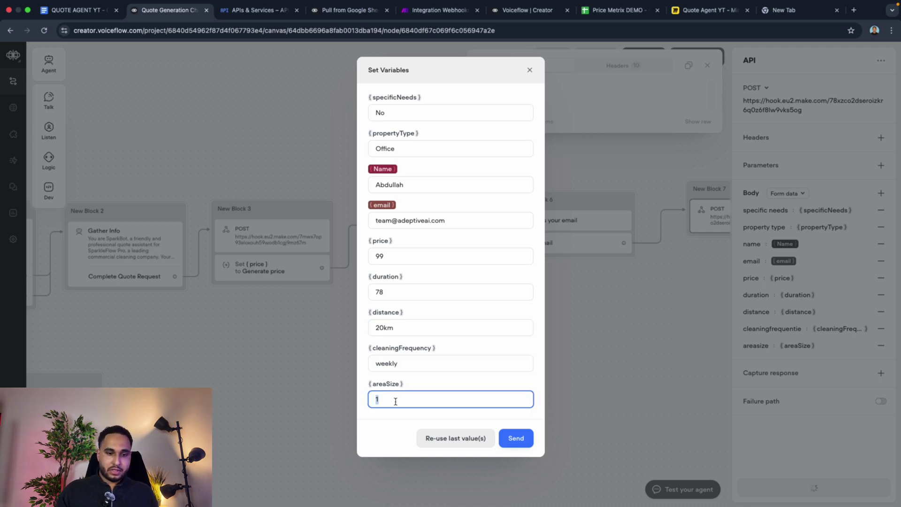
type("40km")
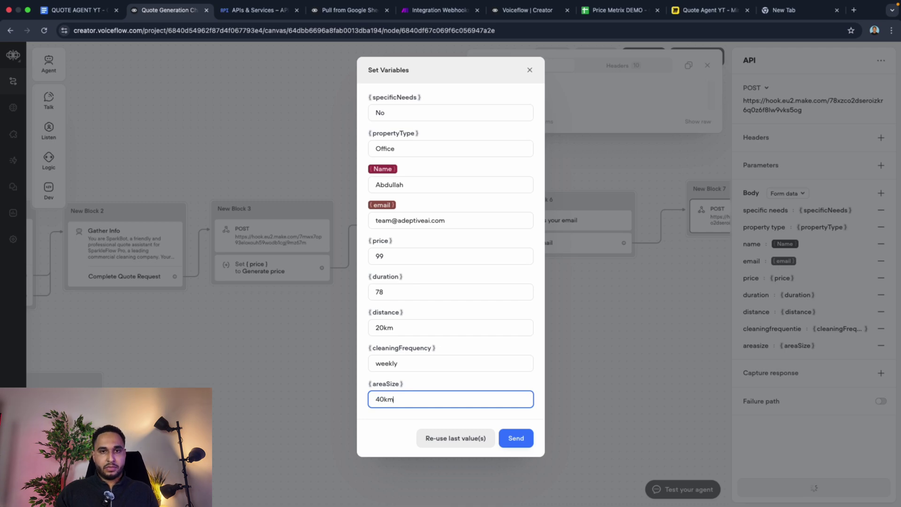
left_click(436, 9)
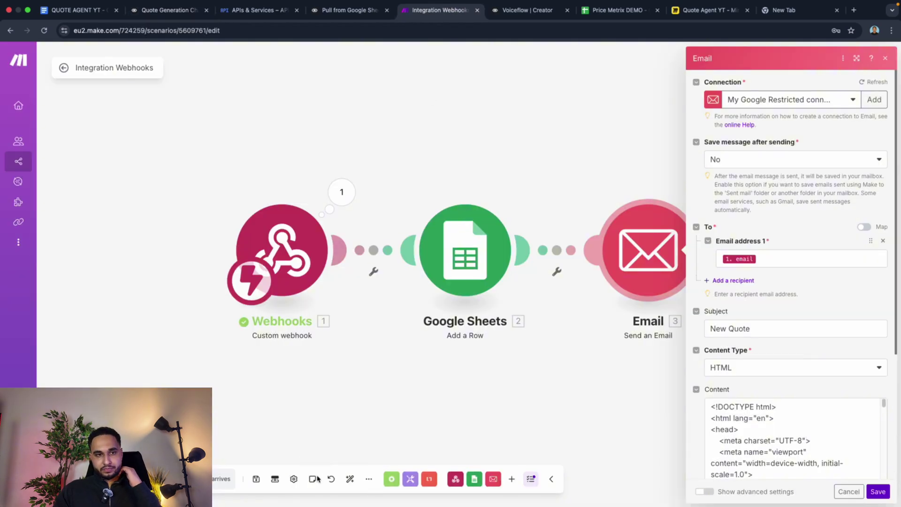
Step: Save the scenario, then mark empty row 46 (columns A–E) in the Price Metrix DEMO sheet
left_click(257, 479)
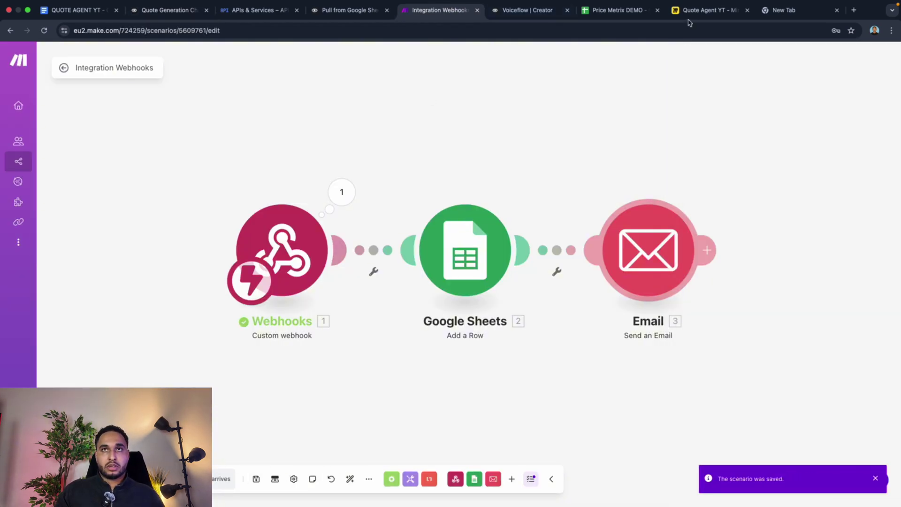
left_click(625, 11)
left_click_drag(624, 11, 531, 10)
scroll(19, 318, "down", 9)
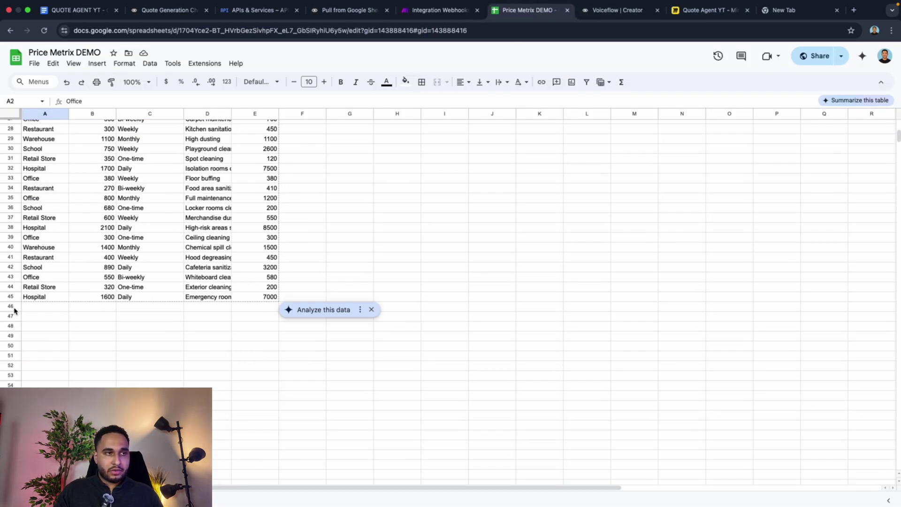
left_click(53, 309)
left_click_drag(54, 309, 272, 308)
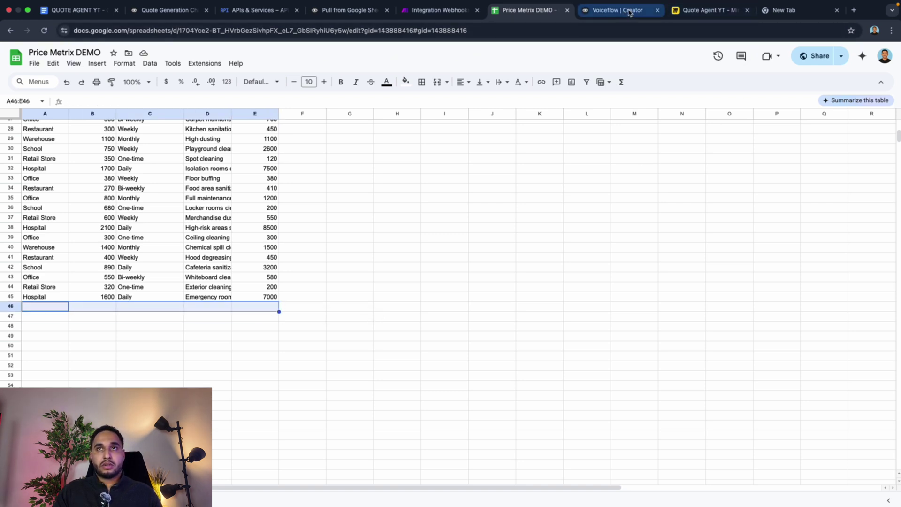
Step: Open Gmail in a new page, save the Make scenario again and exit to its overview
left_click(861, 9)
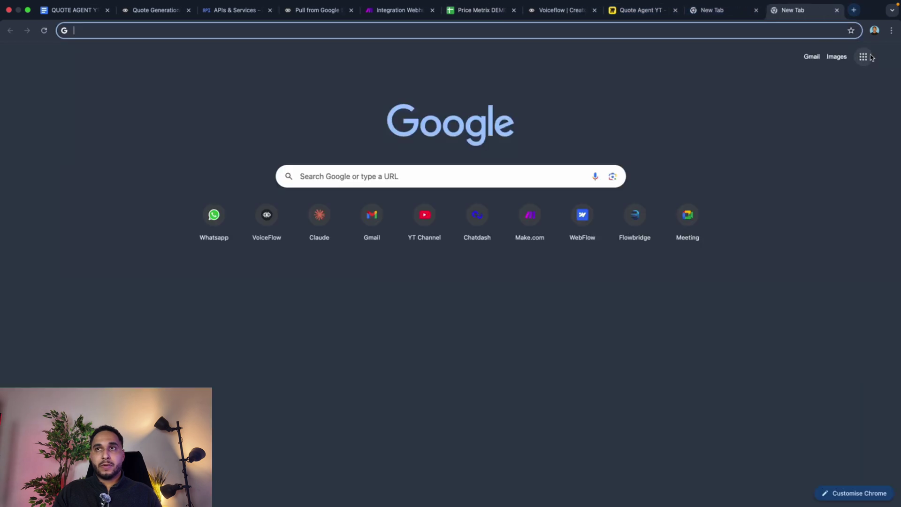
left_click(812, 63)
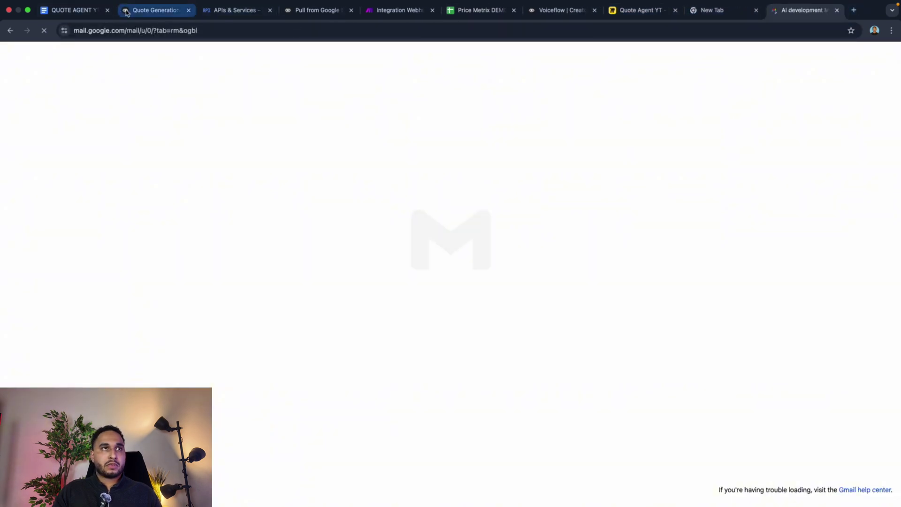
left_click(153, 10)
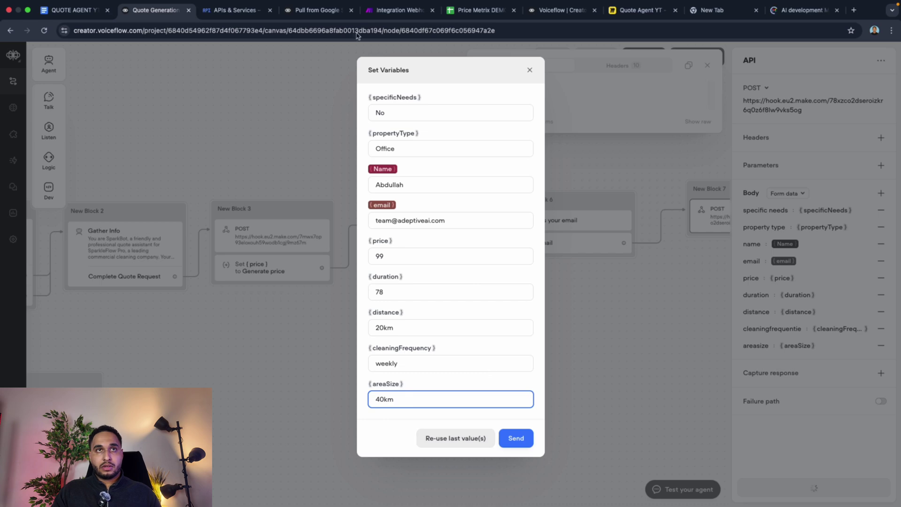
left_click(384, 9)
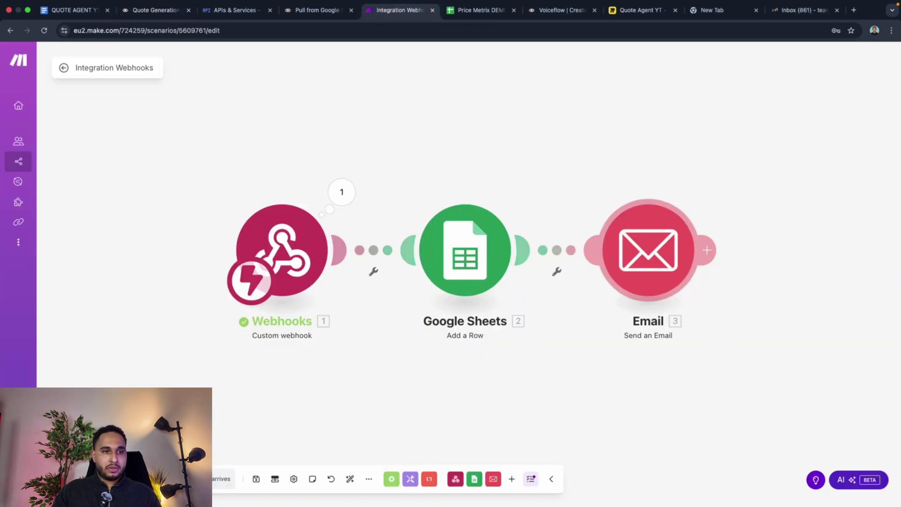
left_click(256, 479)
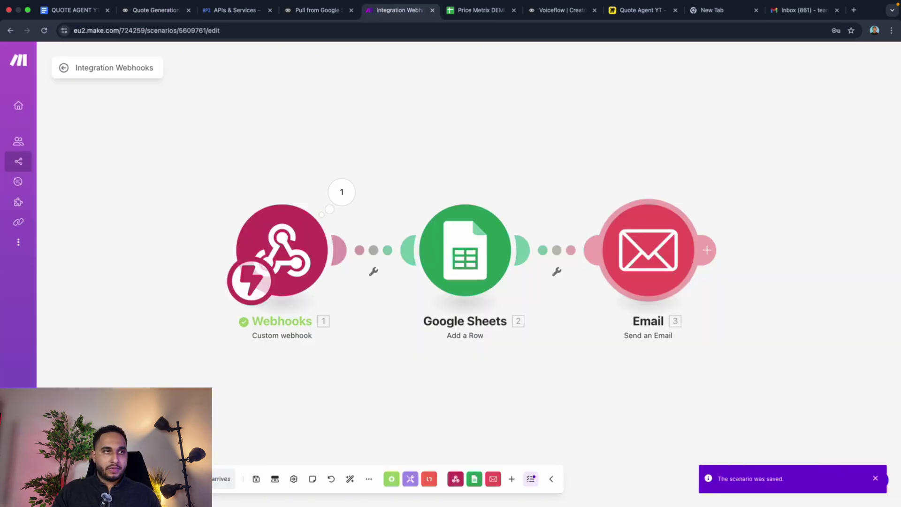
left_click(64, 68)
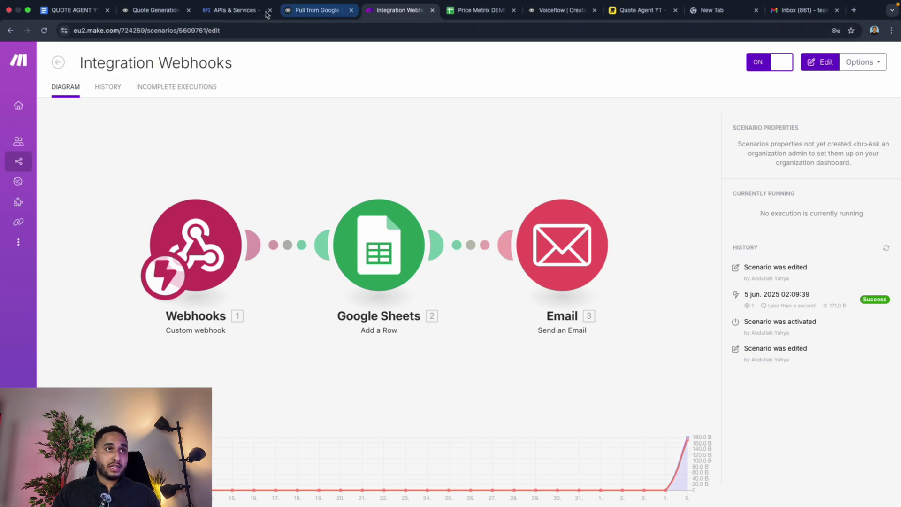
left_click(148, 14)
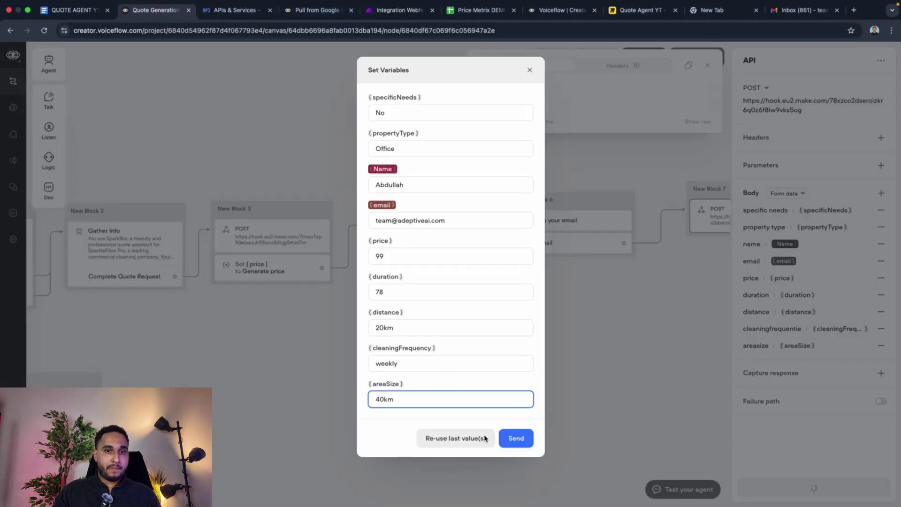
Step: Send the test values (20km, weekly, 40km) to the Make webhook and check the run result
left_click(516, 438)
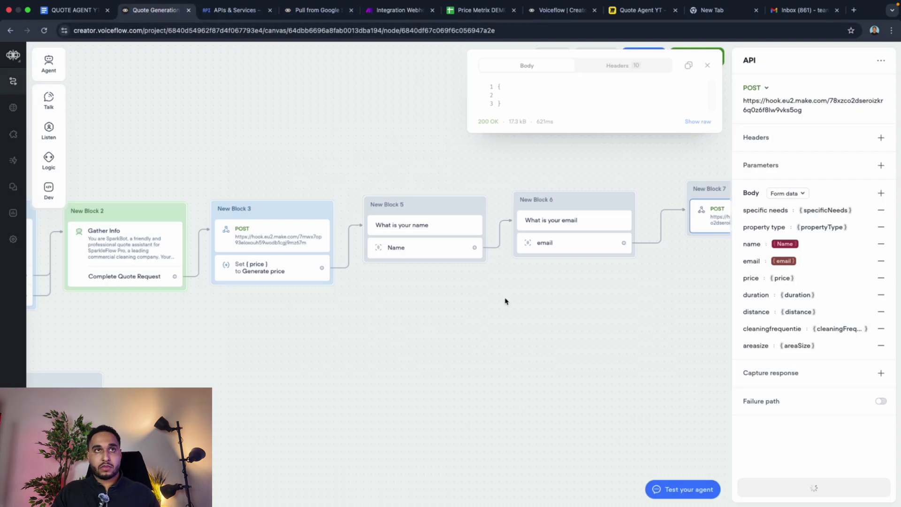
left_click(397, 11)
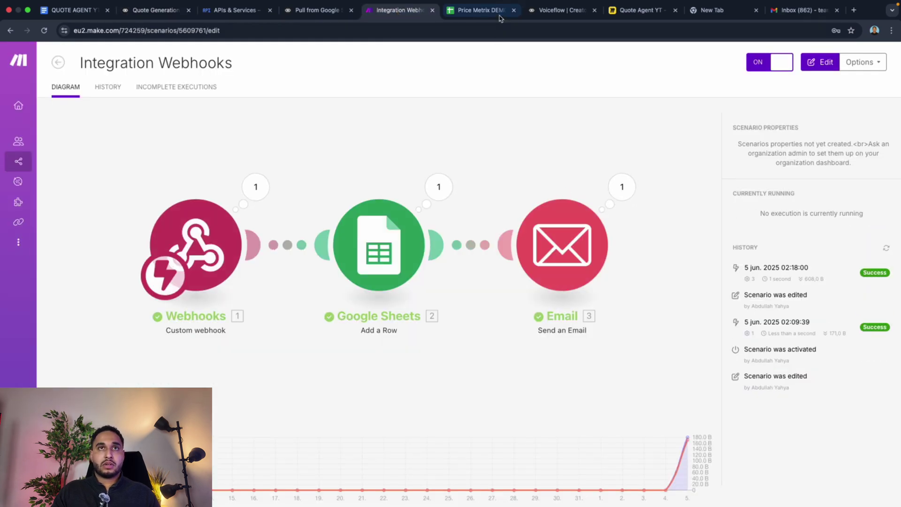
left_click(461, 18)
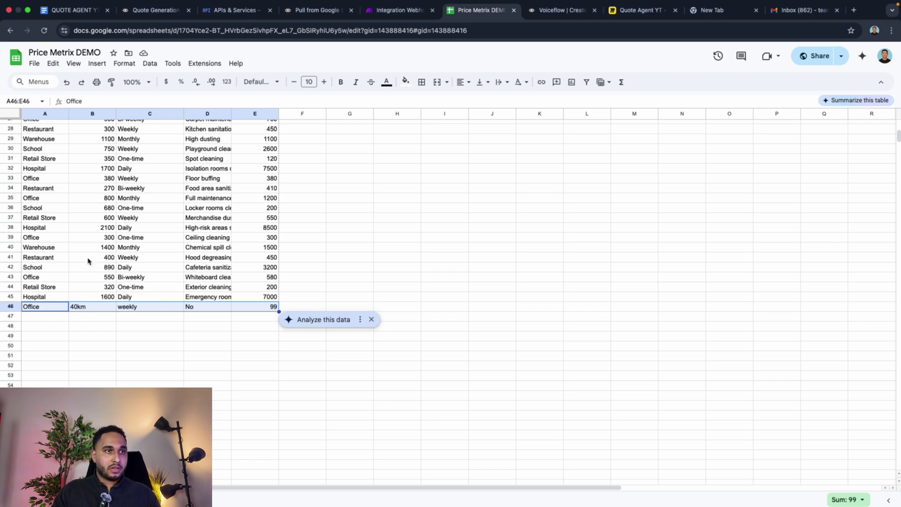
Step: Verify row 46 of the Price Metrix DEMO sheet reads Office, 40km, weekly, No, 99
scroll(89, 262, "up", 9)
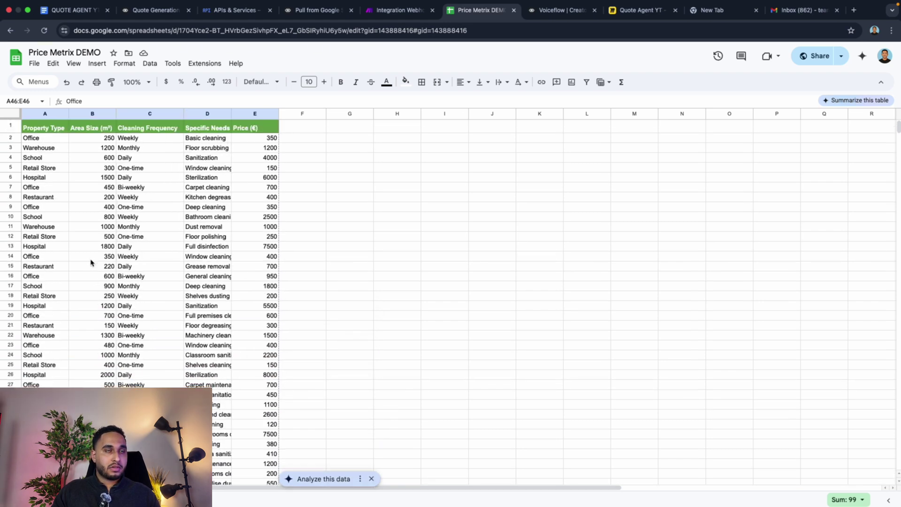
scroll(90, 262, "down", 10)
scroll(91, 260, "up", 1)
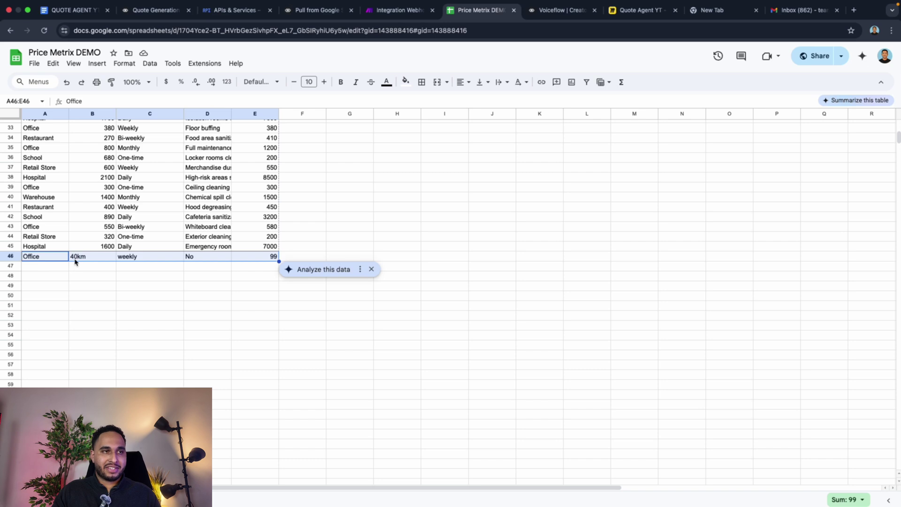
scroll(84, 261, "up", 10)
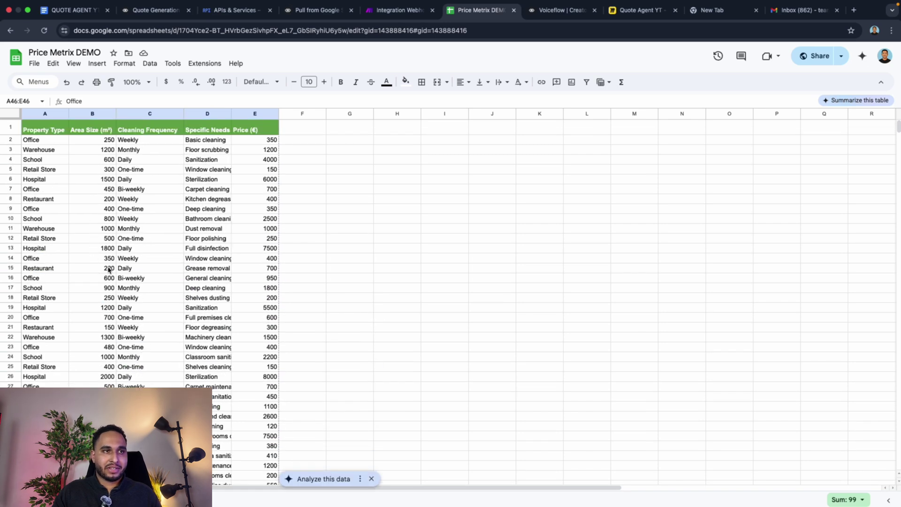
scroll(108, 270, "down", 7)
scroll(134, 173, "up", 7)
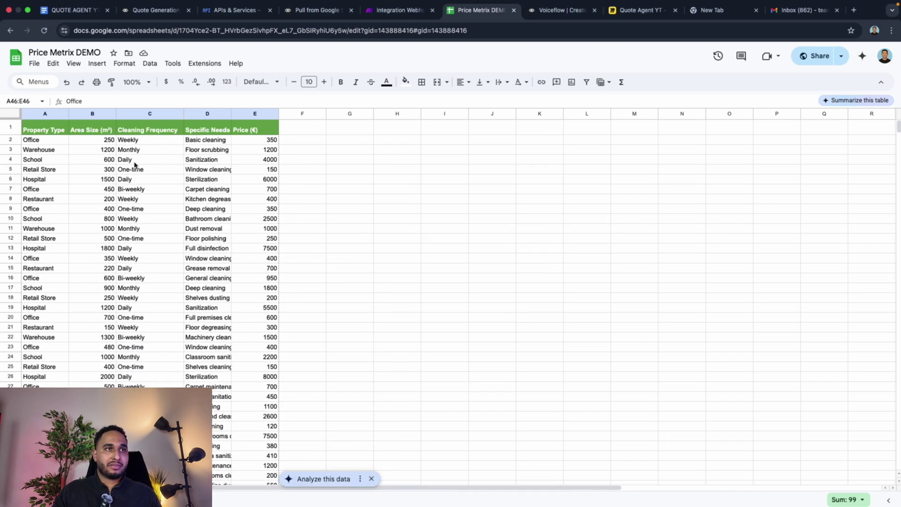
scroll(151, 188, "down", 13)
scroll(193, 184, "up", 13)
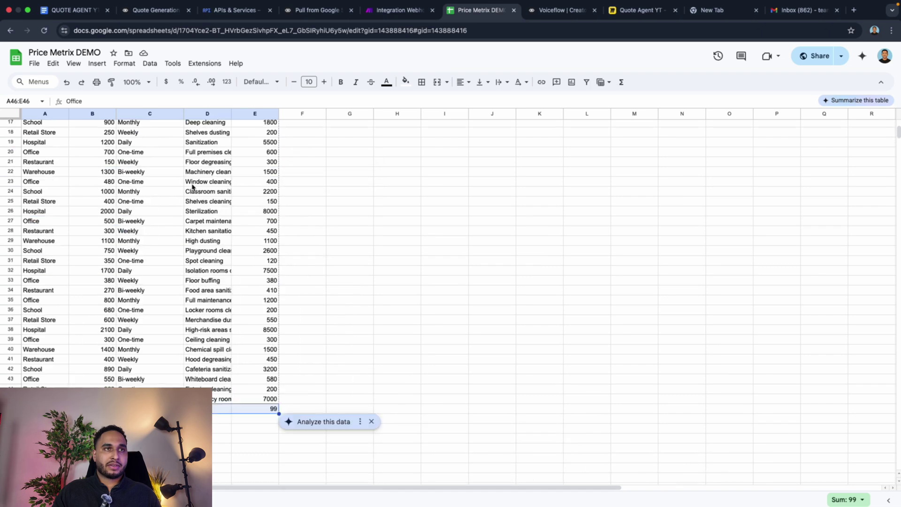
scroll(207, 193, "down", 6)
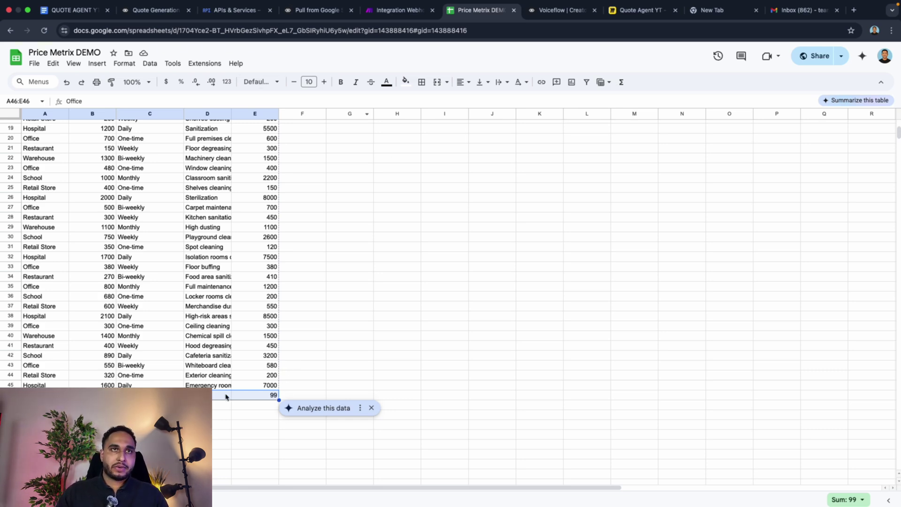
left_click(398, 10)
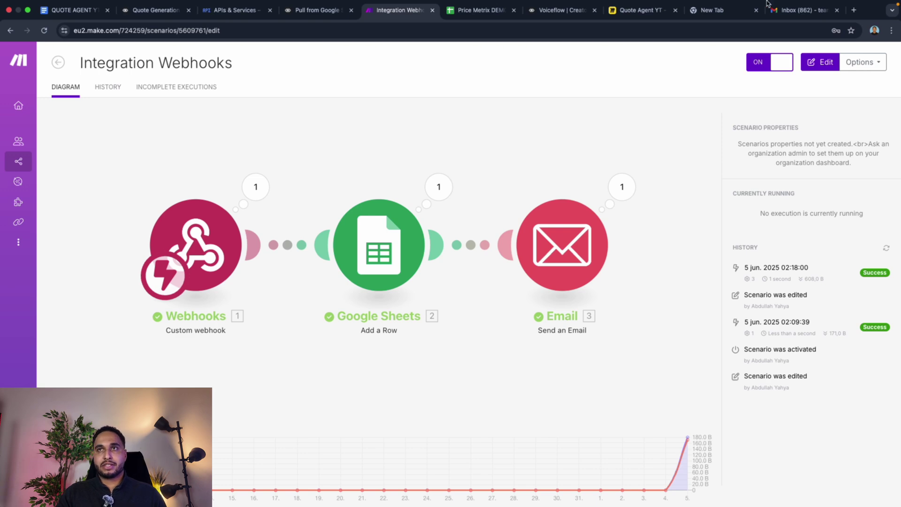
Step: Open the New Quote email in Gmail and find the unresolved €{totalPrice} in its Total line
left_click(798, 10)
left_click(227, 105)
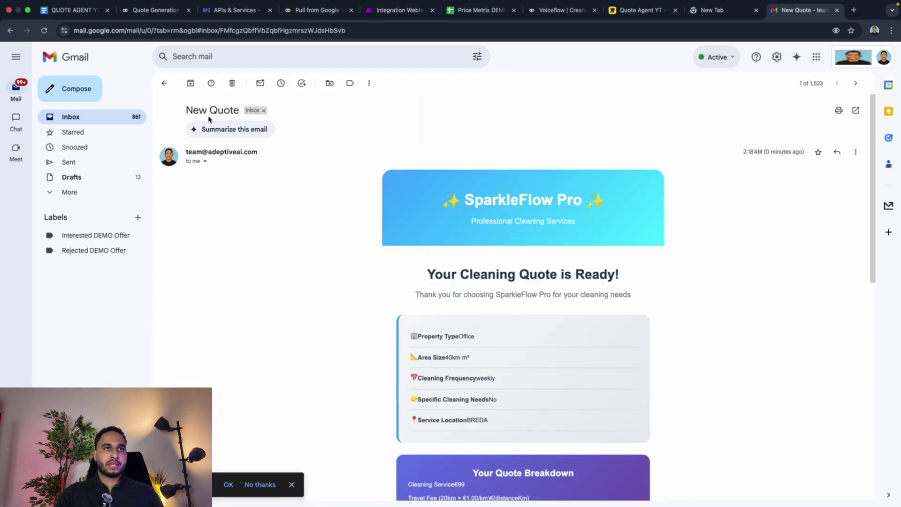
scroll(507, 338, "down", 3)
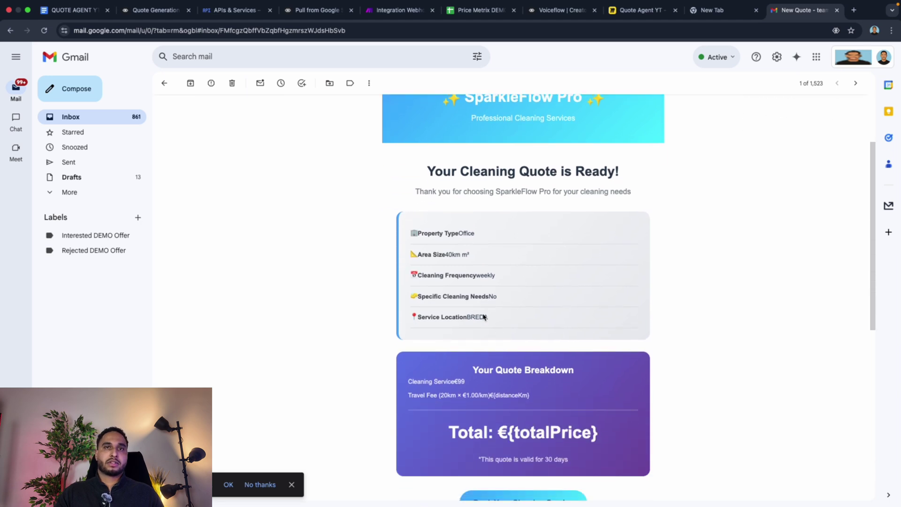
scroll(463, 305, "down", 2)
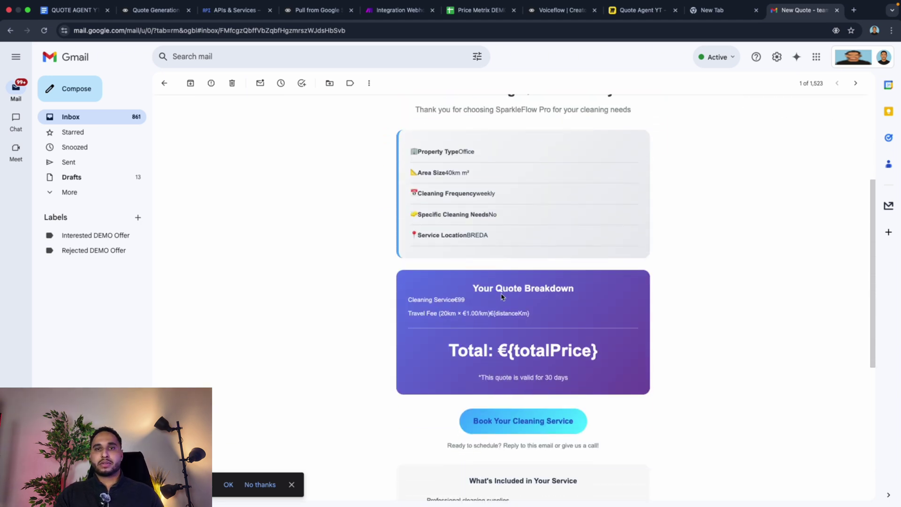
scroll(502, 296, "down", 1)
double_click(520, 291)
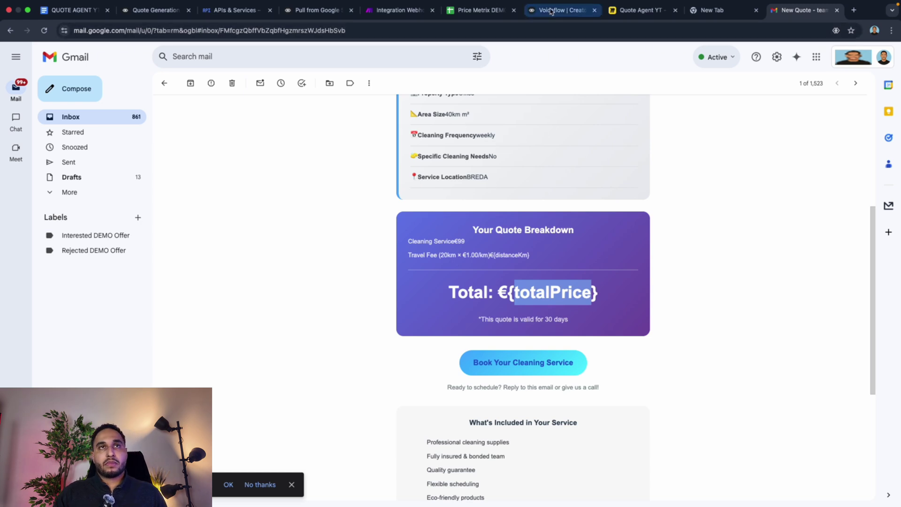
left_click(306, 11)
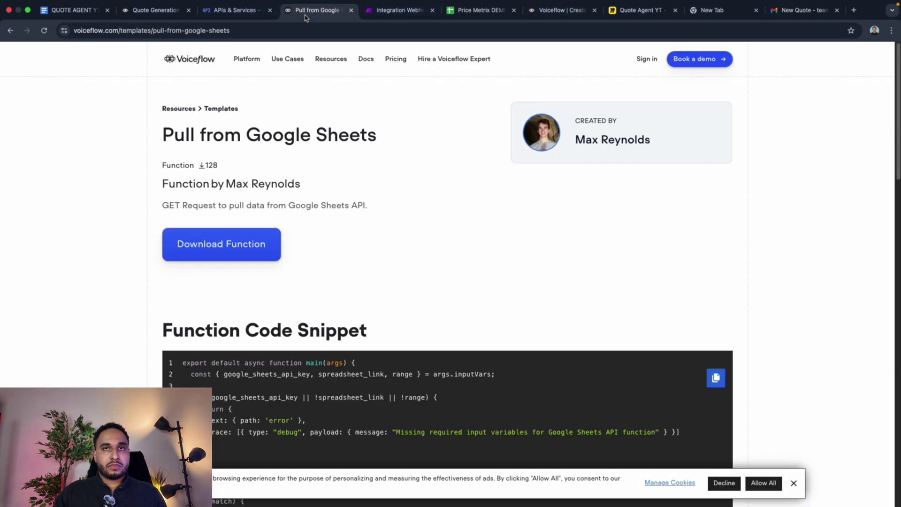
Step: Open the Email module in the Integration Webhooks scenario and locate the Total line in its HTML
left_click(155, 10)
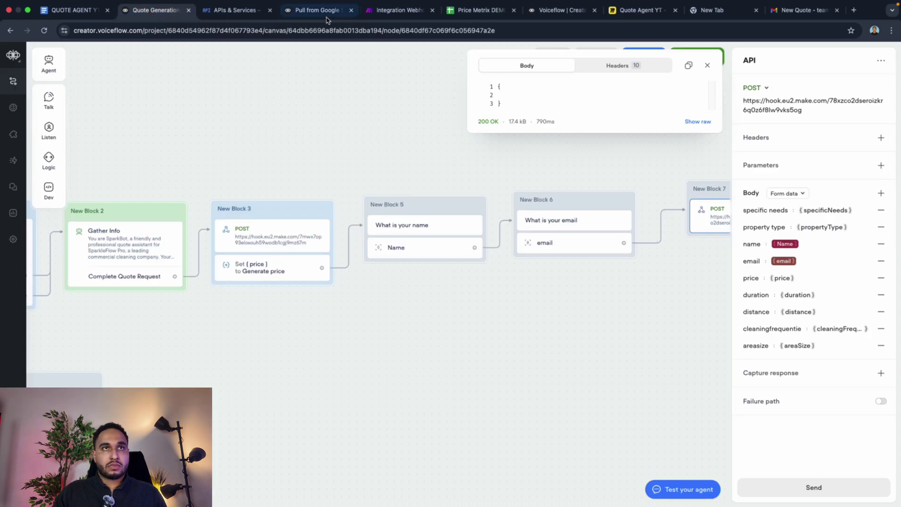
left_click(381, 13)
left_click(543, 232)
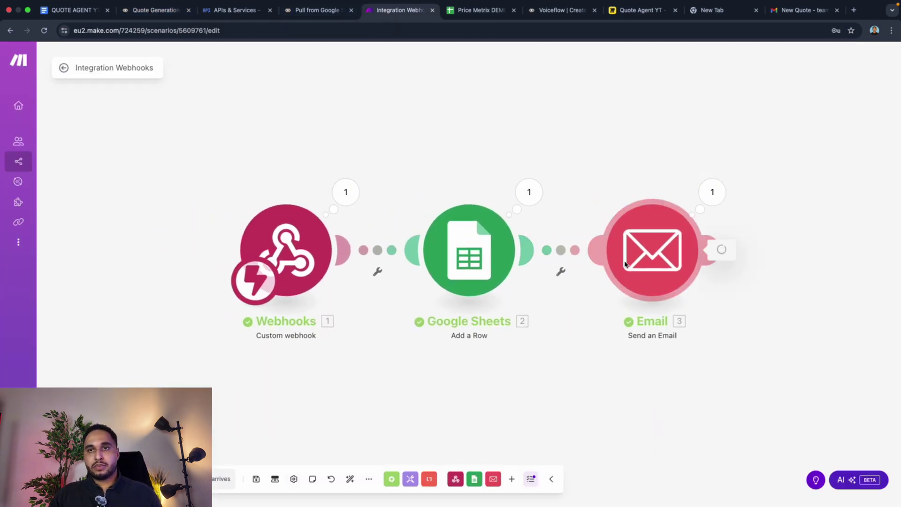
scroll(721, 383, "down", 3)
scroll(720, 382, "down", 15)
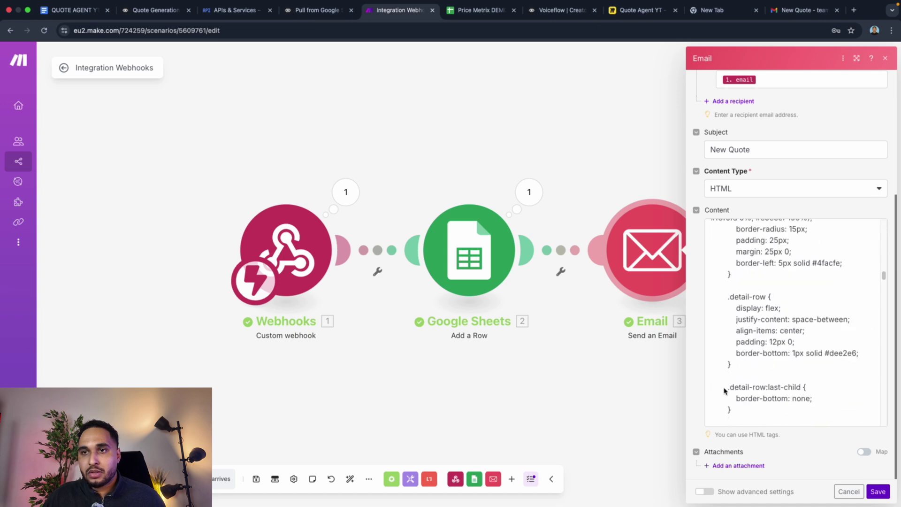
scroll(772, 377, "up", 5)
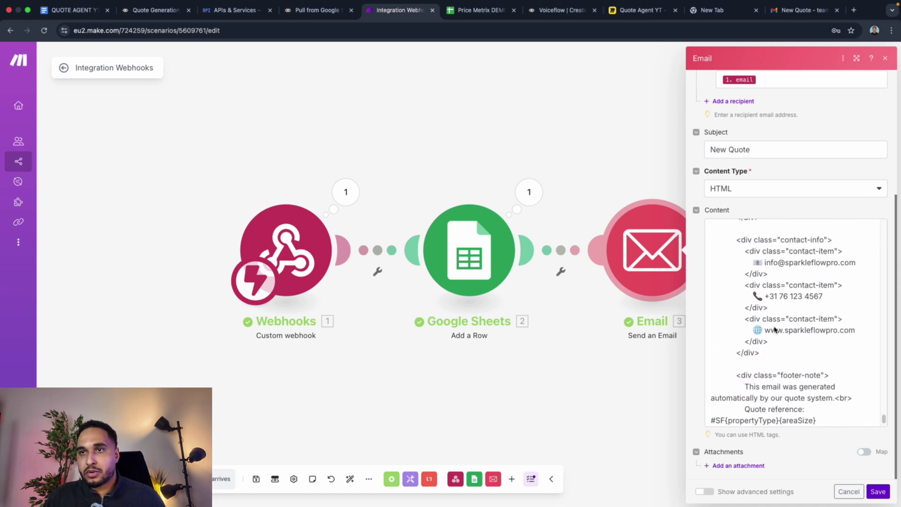
scroll(784, 320, "up", 5)
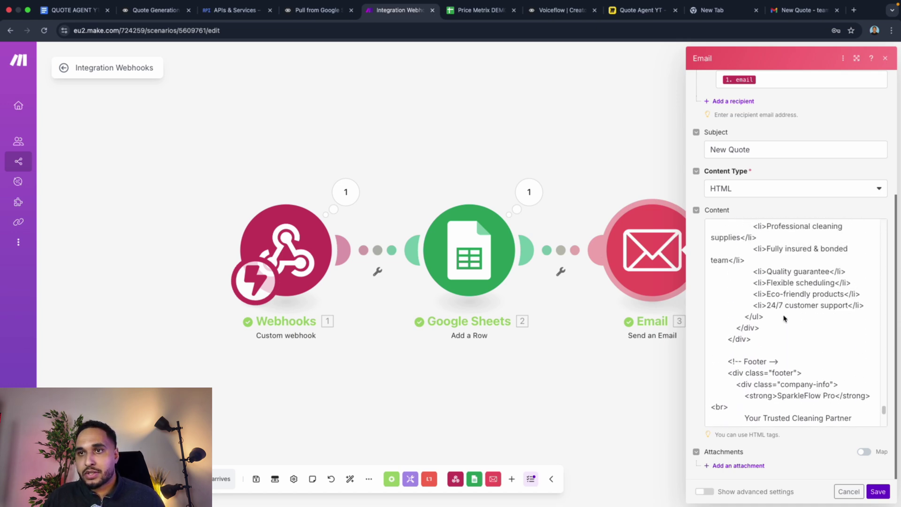
scroll(784, 317, "up", 5)
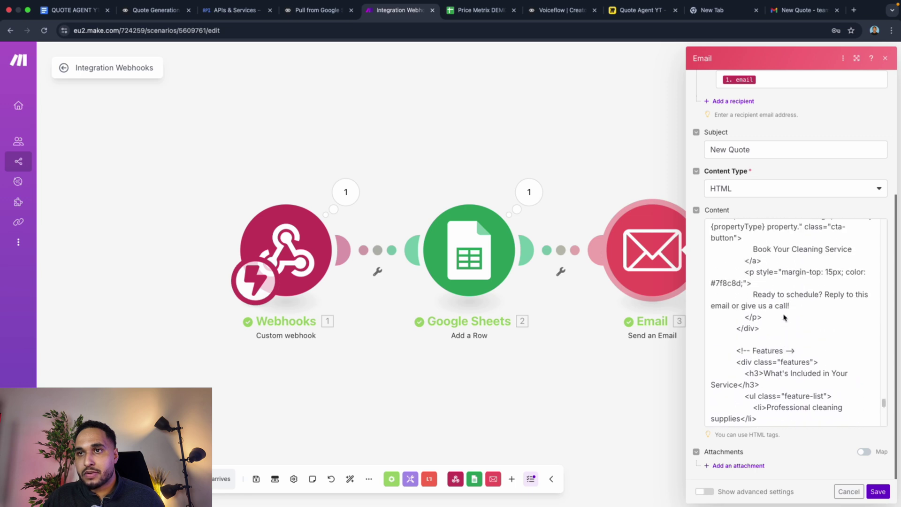
scroll(783, 318, "up", 3)
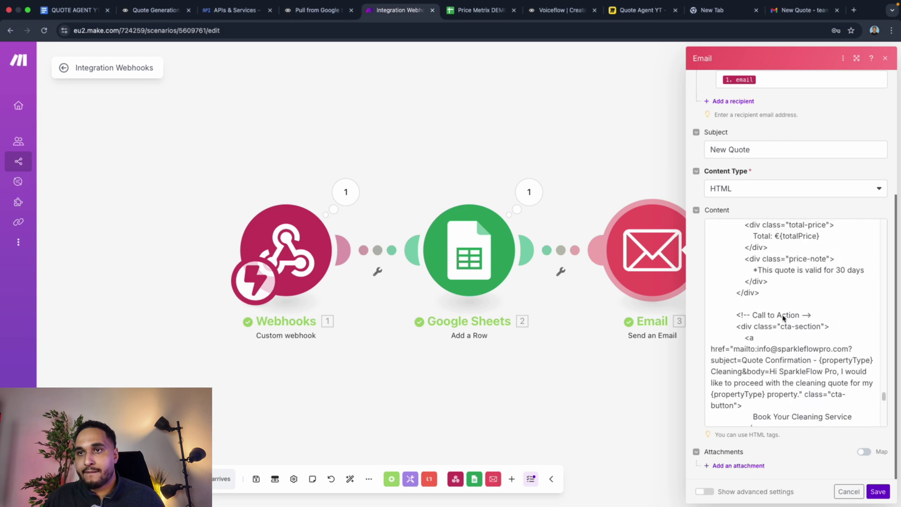
Step: Replace {totalPrice} after 'Total: €' with the webhook's 1. price mapping
left_click(792, 329)
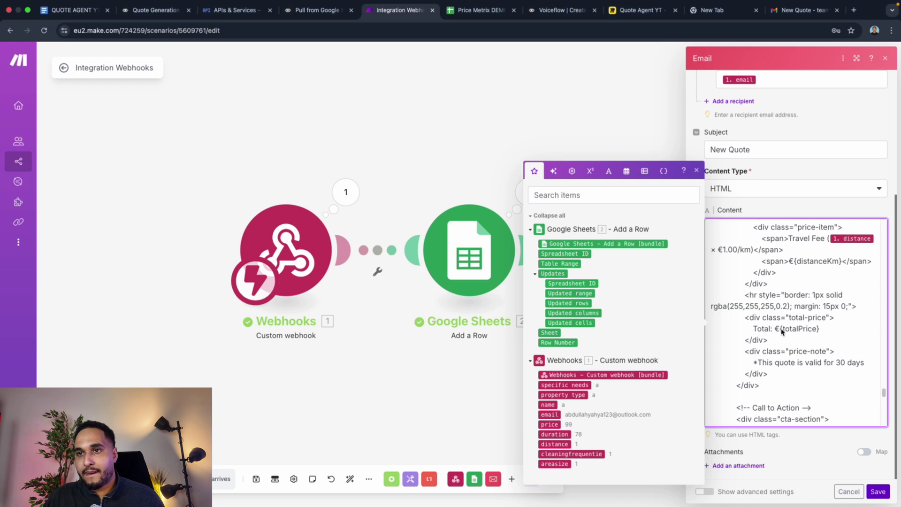
left_click_drag(781, 330, 819, 335)
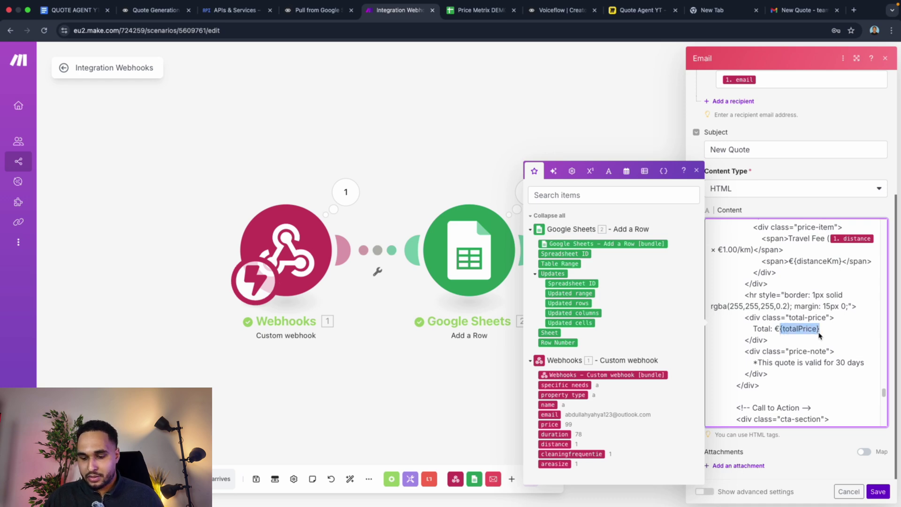
key("BackSpace")
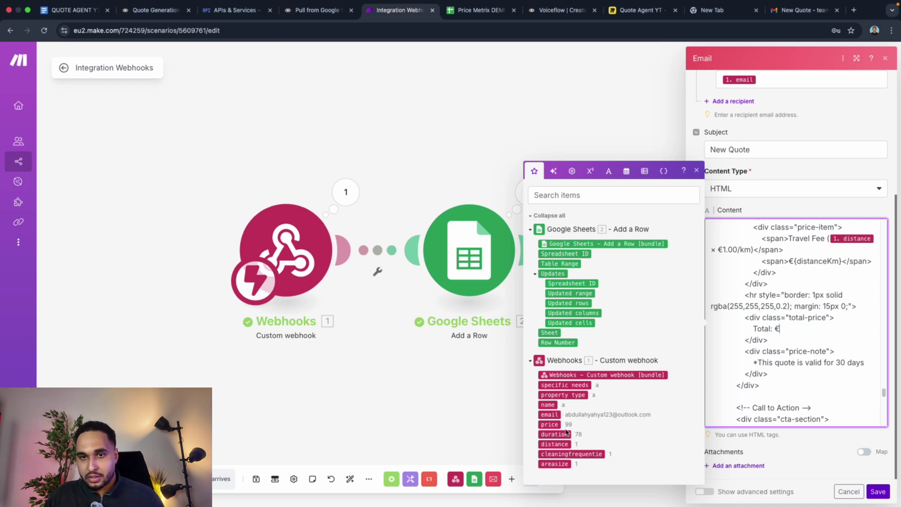
left_click(556, 424)
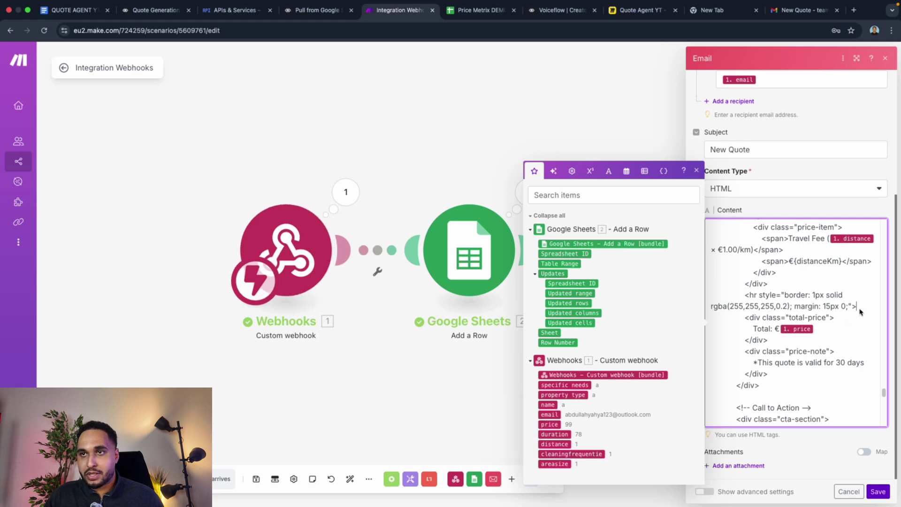
left_click(780, 11)
scroll(461, 290, "up", 1)
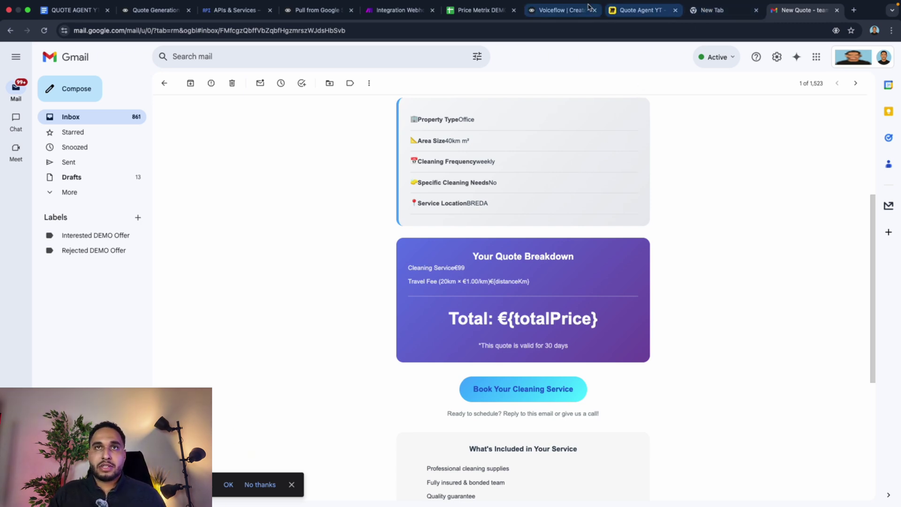
Step: Delete the <span>€{distanceKm}</span> line and its blank line from the Travel Fee item, then save
left_click(396, 11)
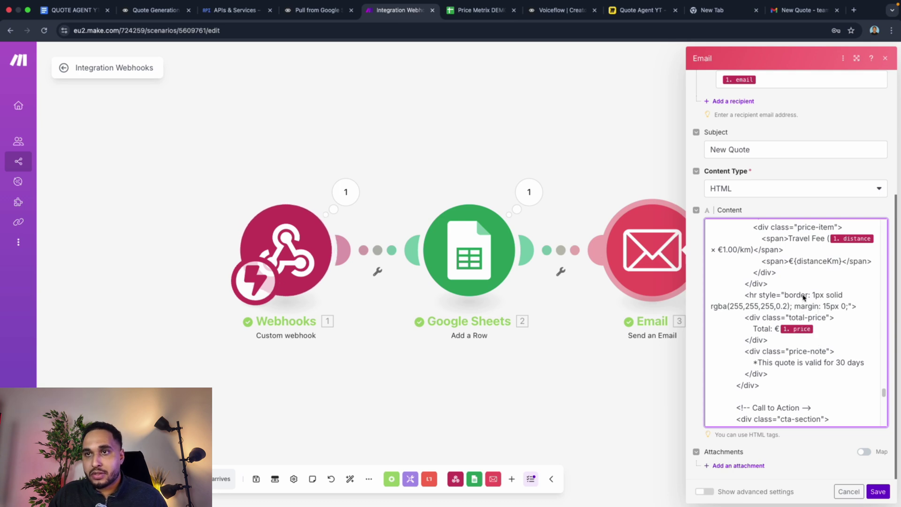
scroll(810, 280, "up", 1)
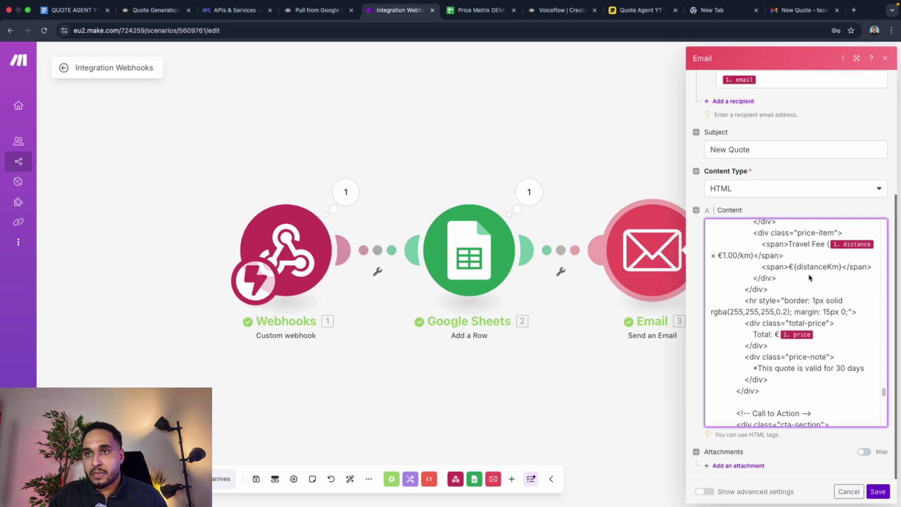
scroll(810, 271, "up", 1)
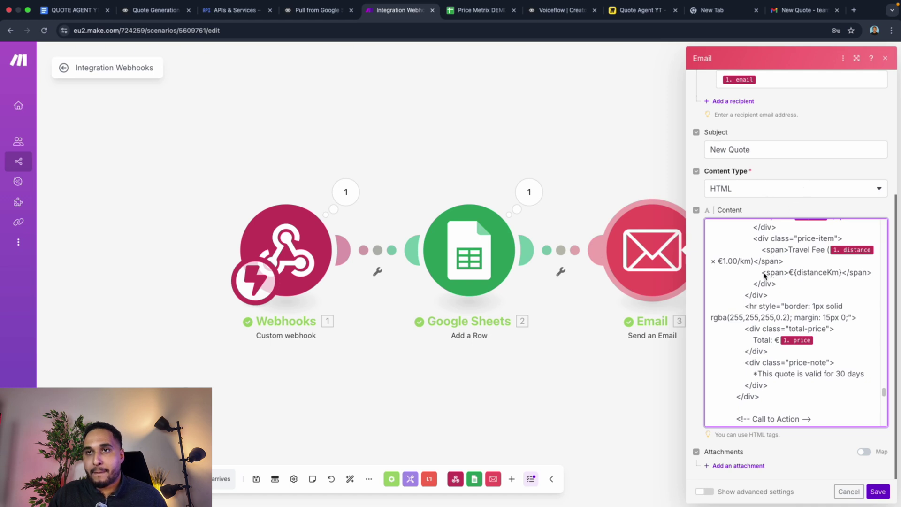
left_click_drag(710, 275, 877, 274)
key("BackSpace")
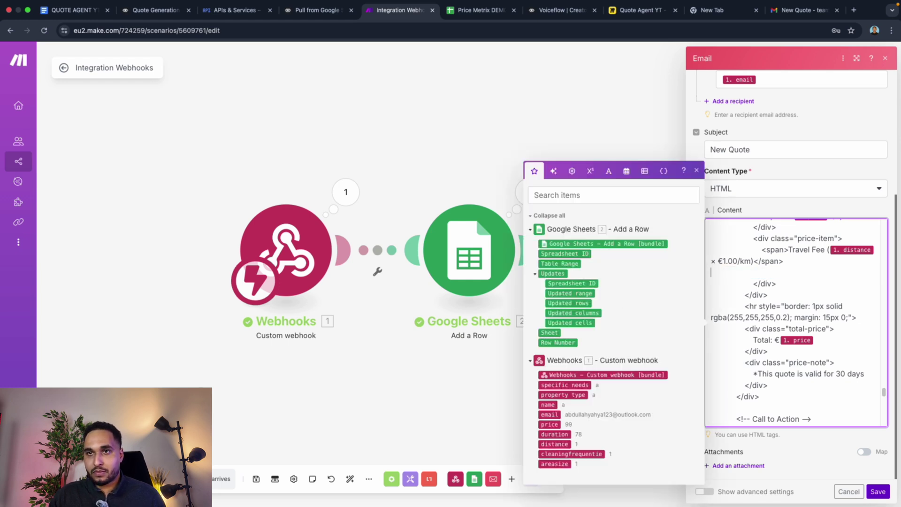
key("BackSpace")
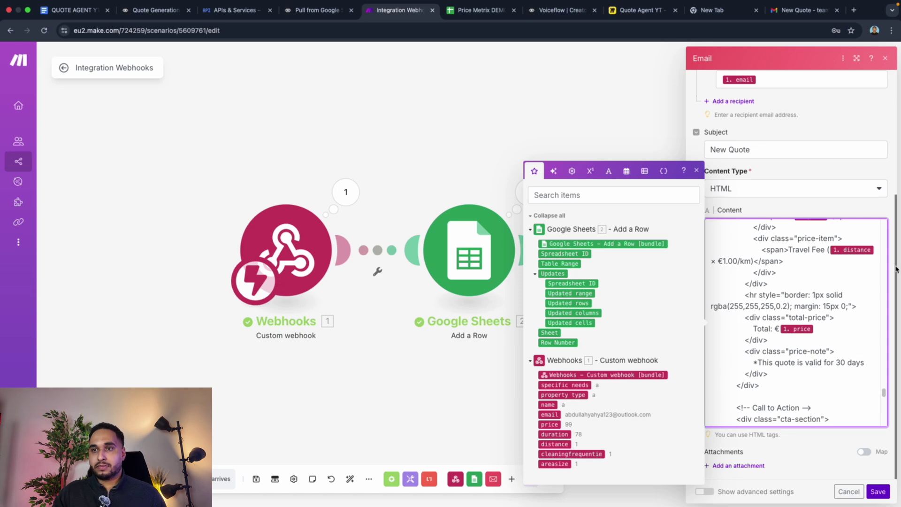
left_click(878, 492)
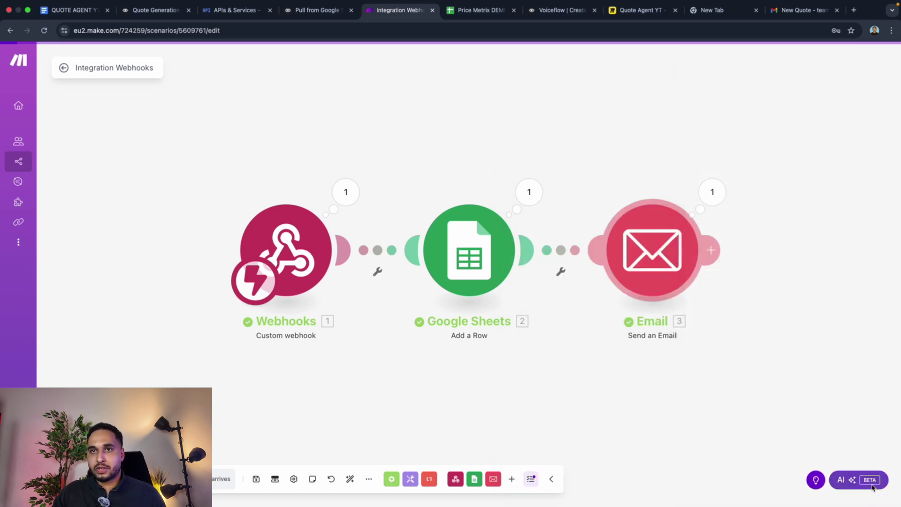
Step: Check the received quote email, then review the Email module's Content HTML in Make and save it
left_click(788, 15)
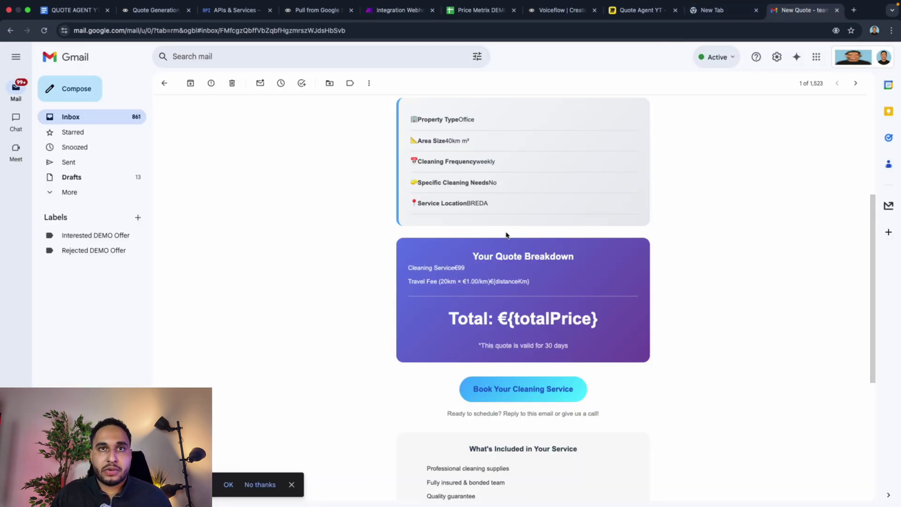
scroll(507, 235, "up", 1)
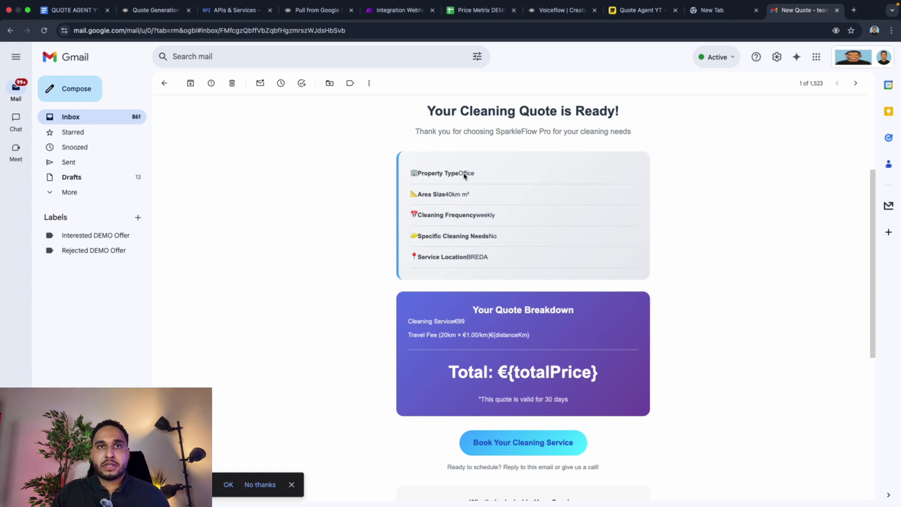
left_click(399, 10)
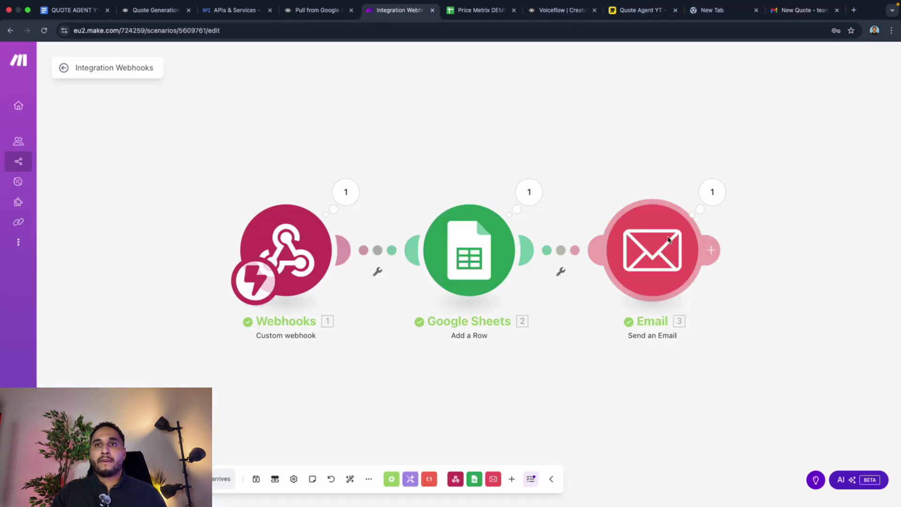
left_click(648, 247)
scroll(740, 339, "down", 4)
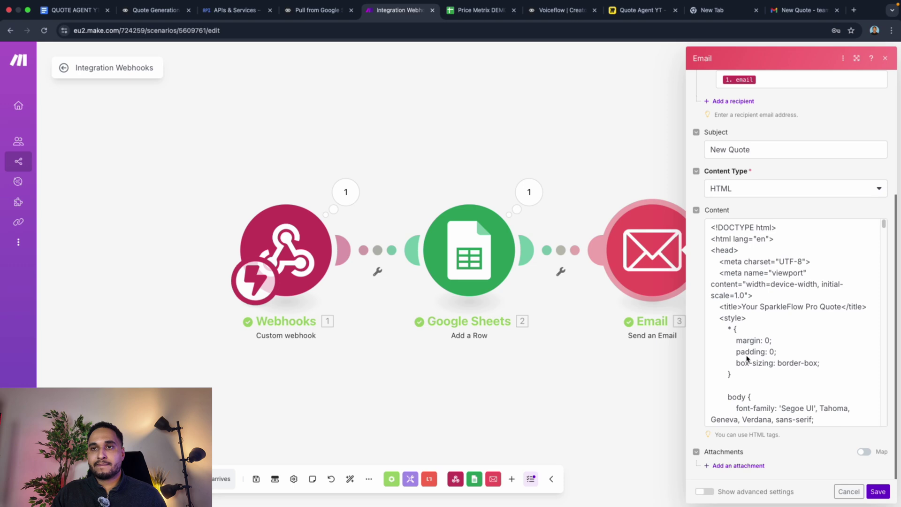
scroll(746, 359, "down", 5)
scroll(747, 363, "down", 10)
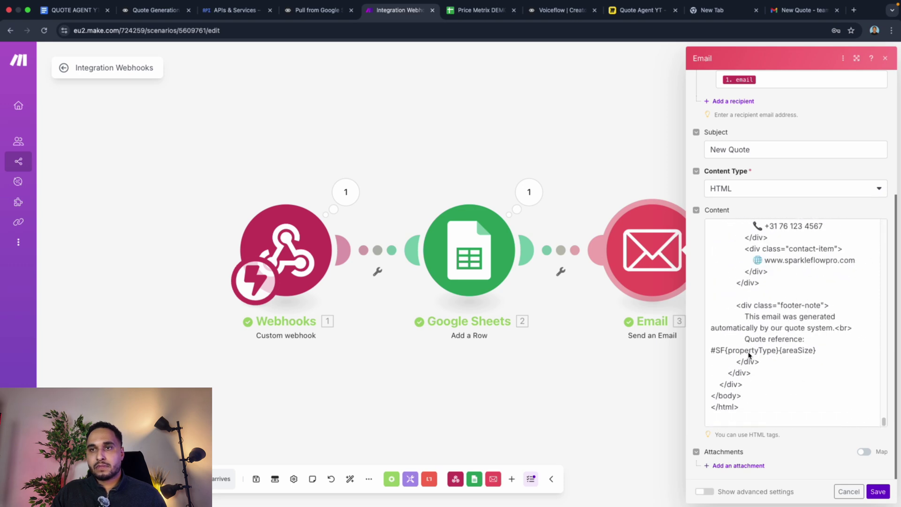
scroll(750, 352, "up", 3)
scroll(750, 352, "up", 6)
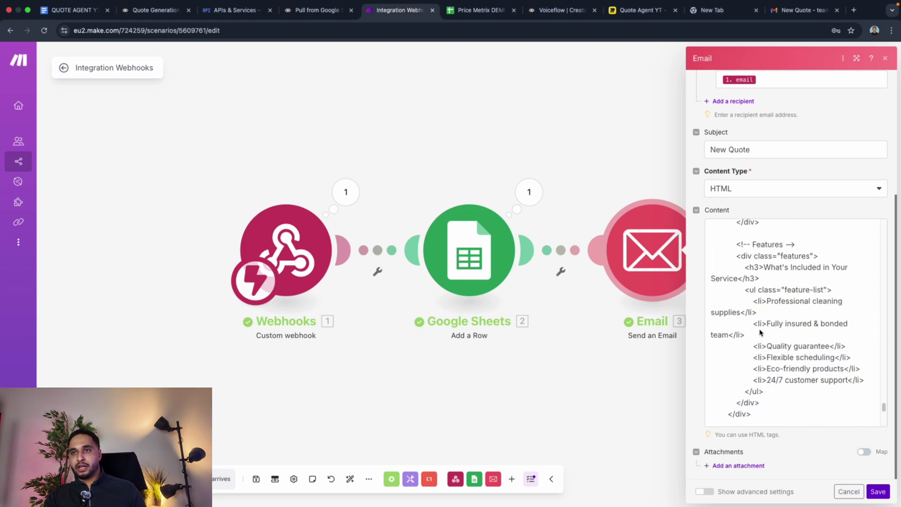
scroll(762, 324, "up", 4)
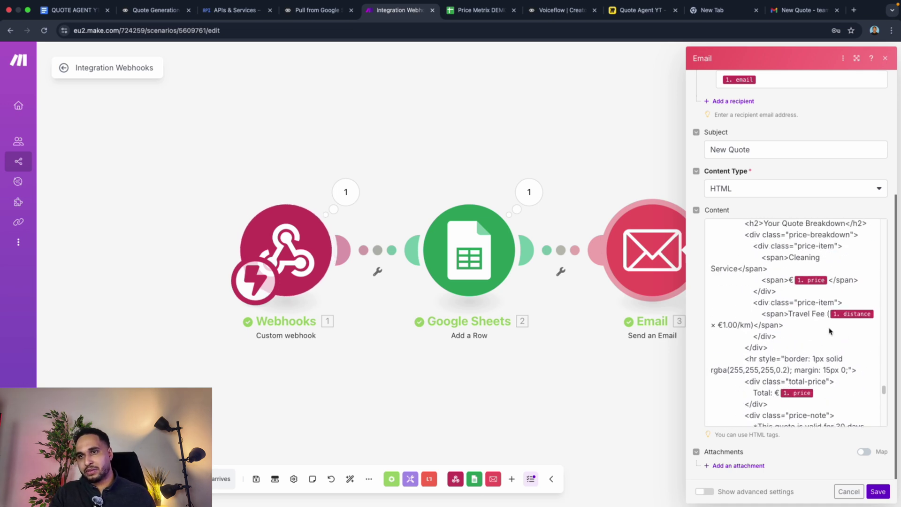
scroll(824, 316, "up", 4)
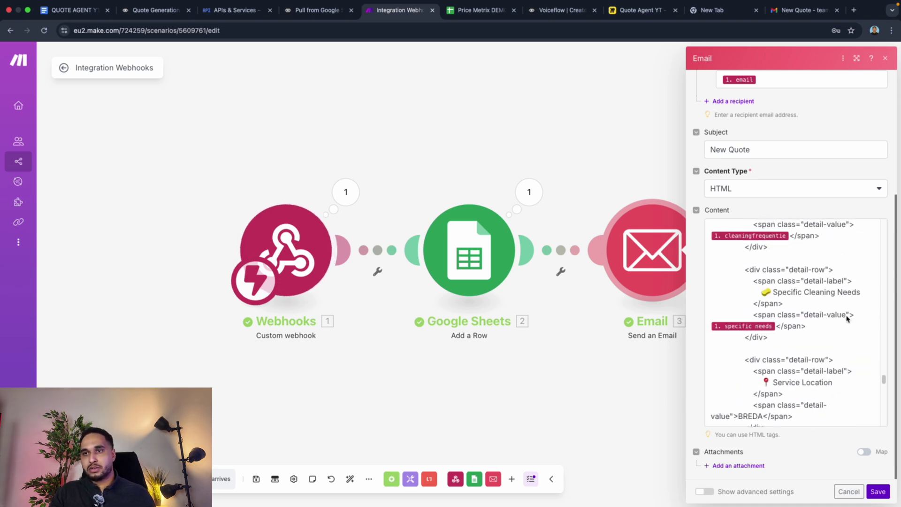
scroll(845, 324, "up", 3)
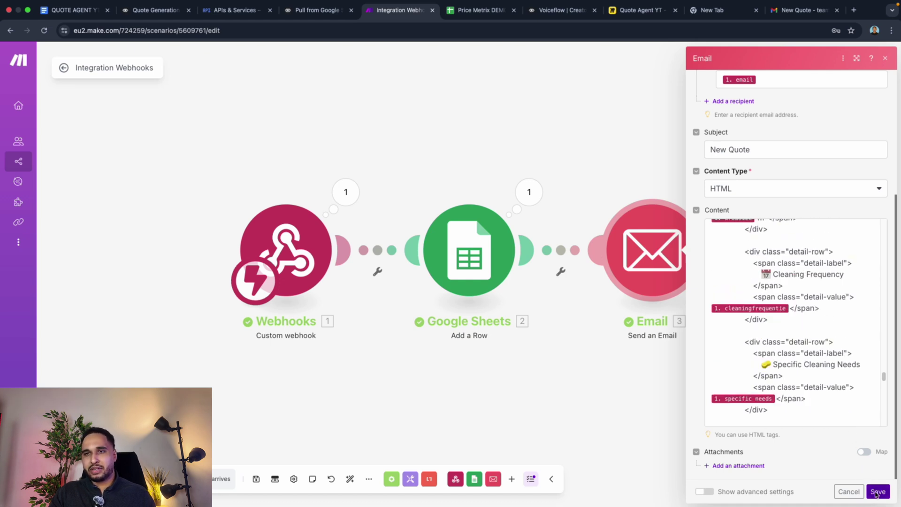
left_click(876, 492)
Step: Review the received quote email in Gmail, whose total still reads €{totalPrice}
left_click(801, 11)
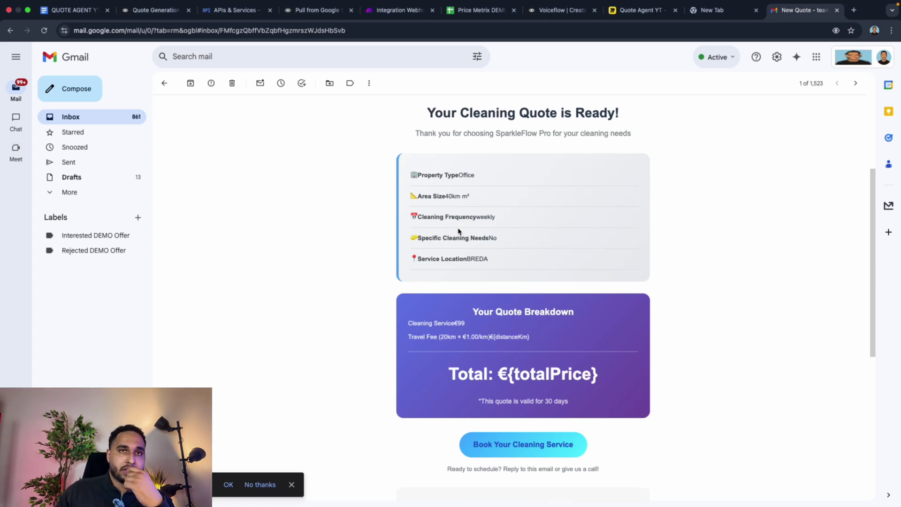
scroll(464, 235, "up", 4)
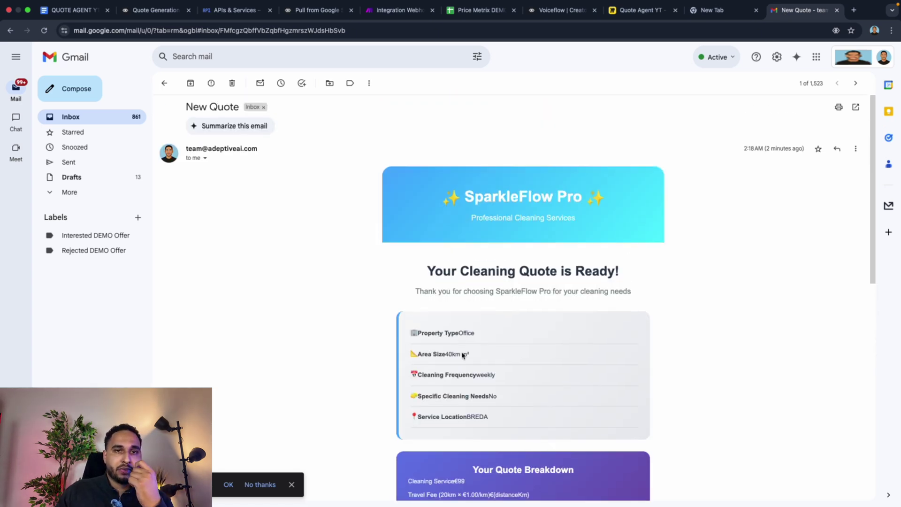
scroll(465, 320, "down", 2)
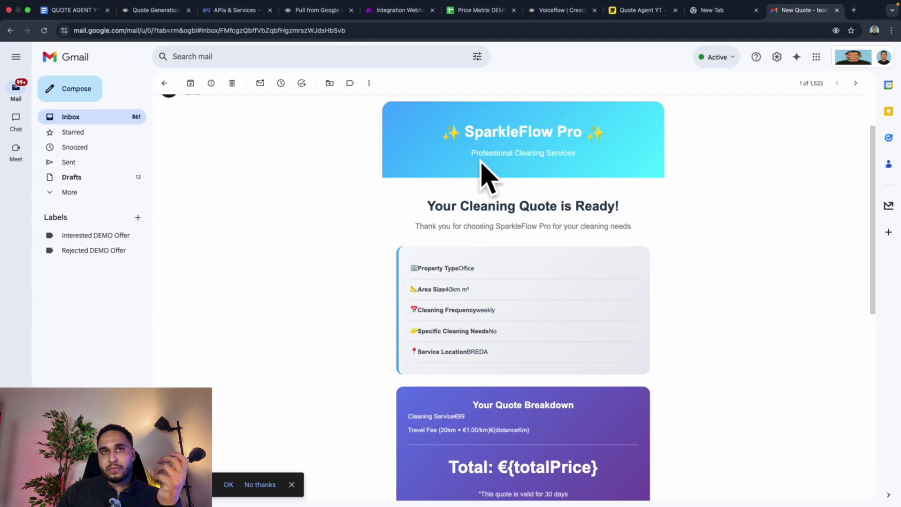
left_click(73, 11)
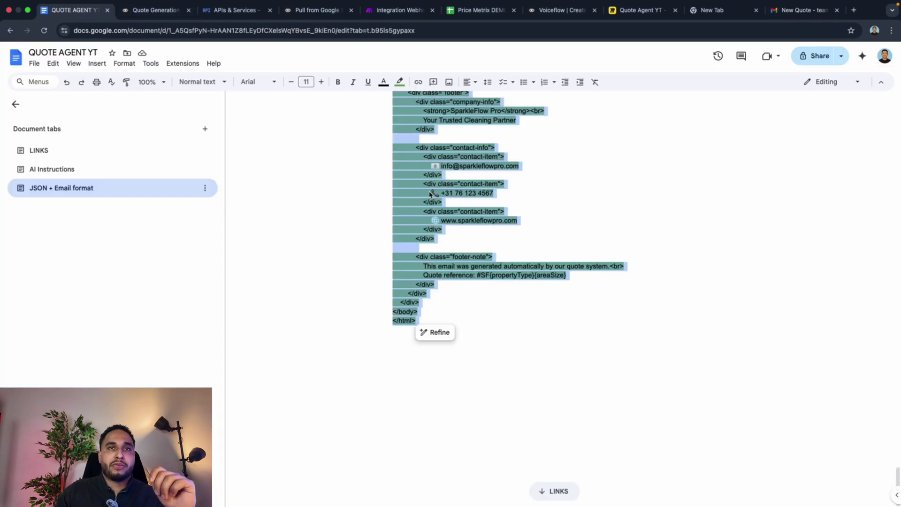
left_click(800, 11)
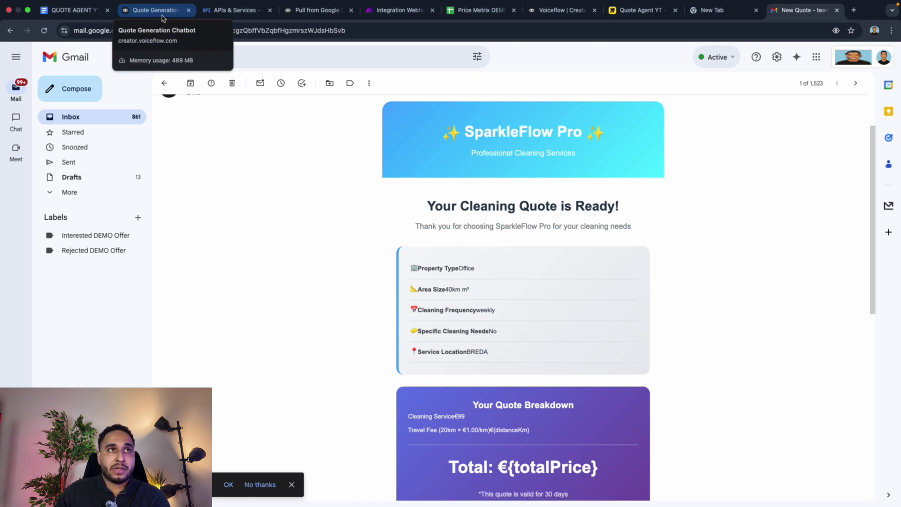
Step: Return to the Quote Generation canvas with the API request editor closed, showing the Start block
left_click(162, 14)
left_click(444, 176)
scroll(368, 185, "left", 10)
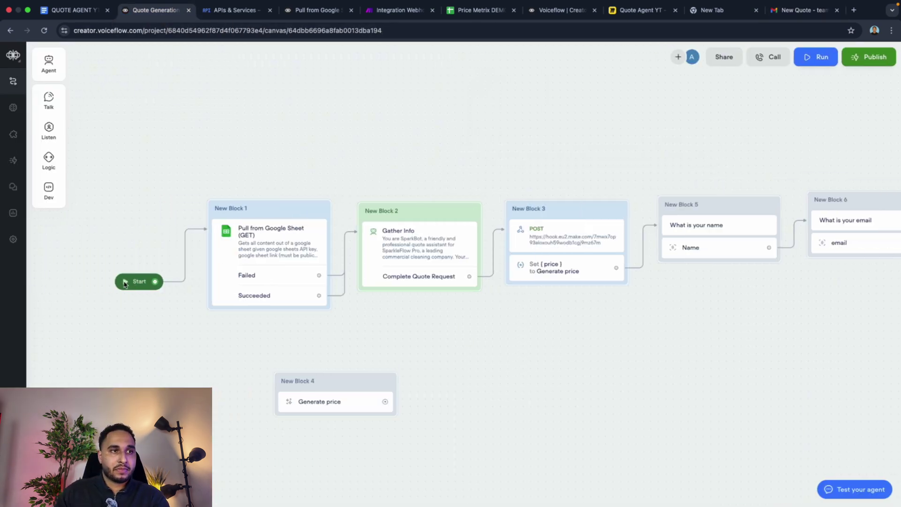
Step: Start a test chat from the Start block and save the Integration Webhooks scenario changes in Make
left_click(124, 283)
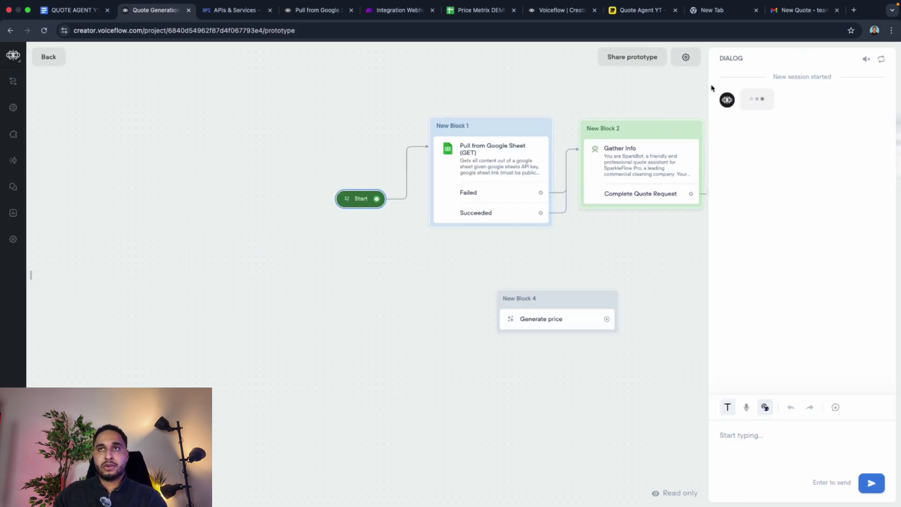
left_click(400, 10)
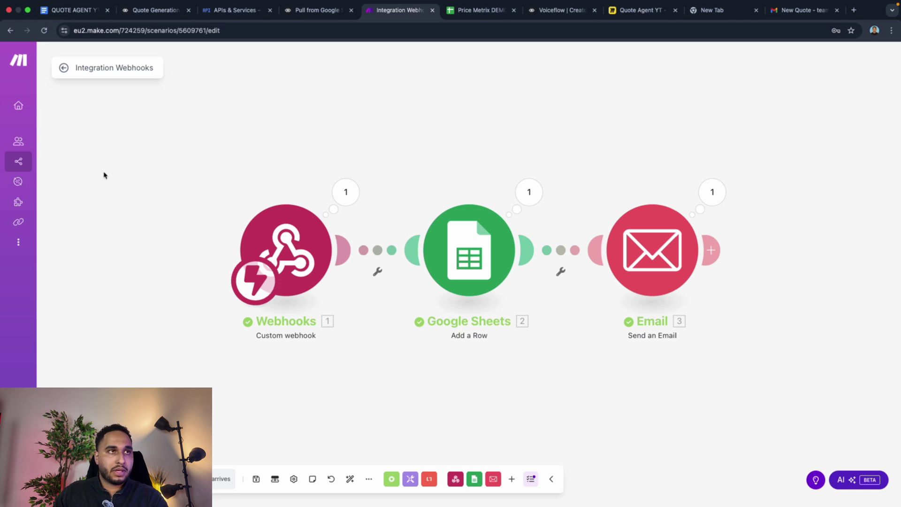
left_click(63, 67)
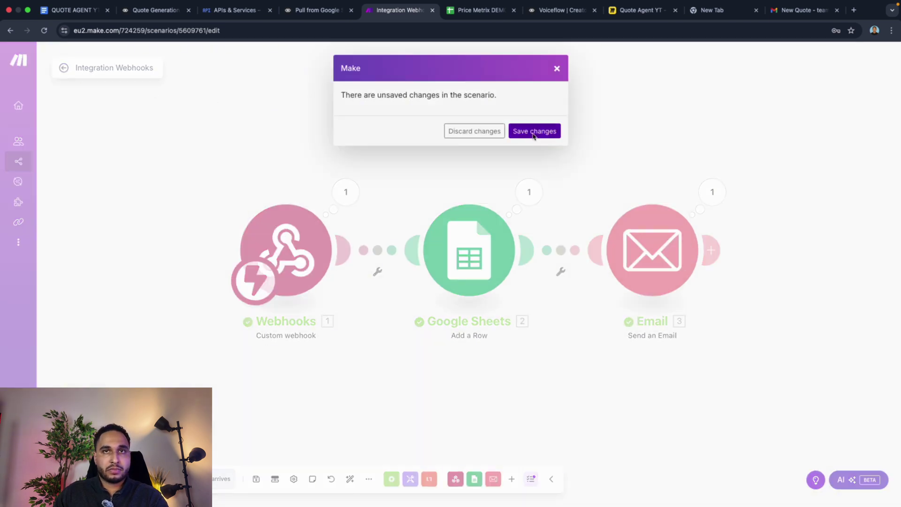
left_click(531, 133)
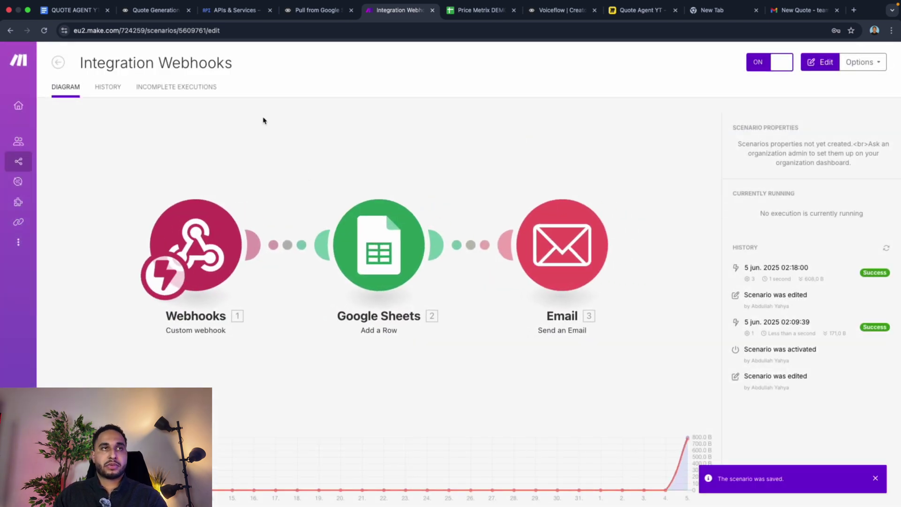
left_click(151, 10)
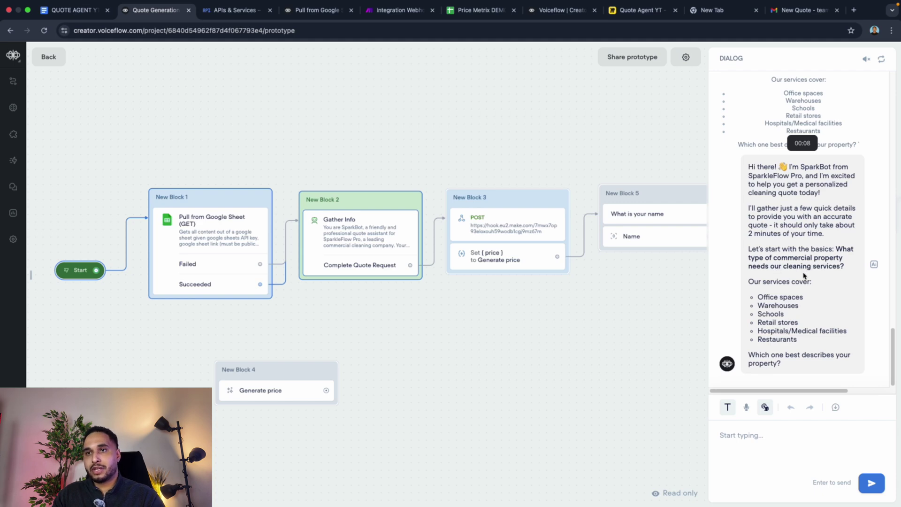
Step: Answer the test agent with Office, 200m2, weekly, and only the floor, checking the price sheet
left_click(763, 434)
type("Of")
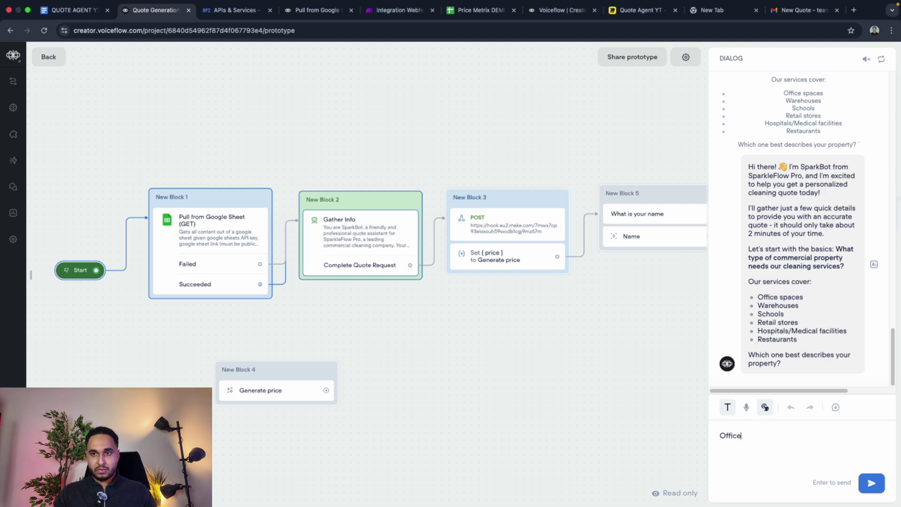
type("fice")
key("Return")
left_click(488, 11)
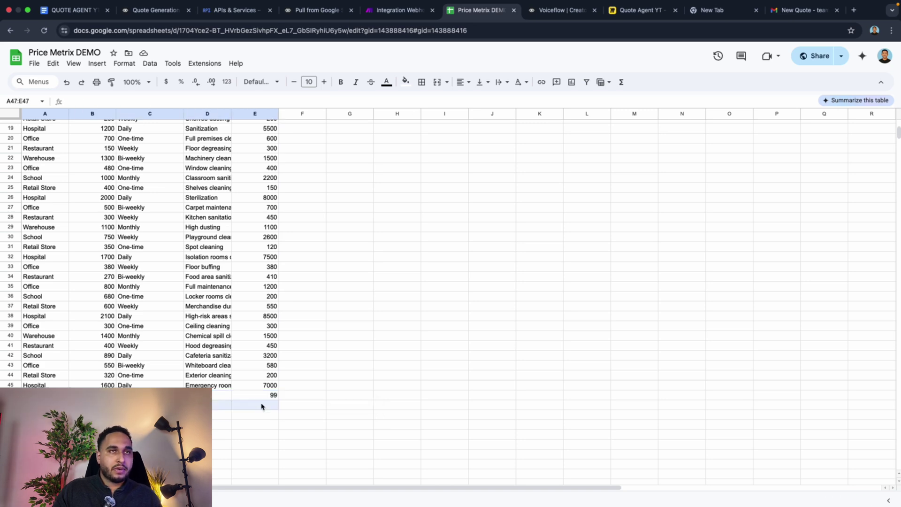
left_click(155, 10)
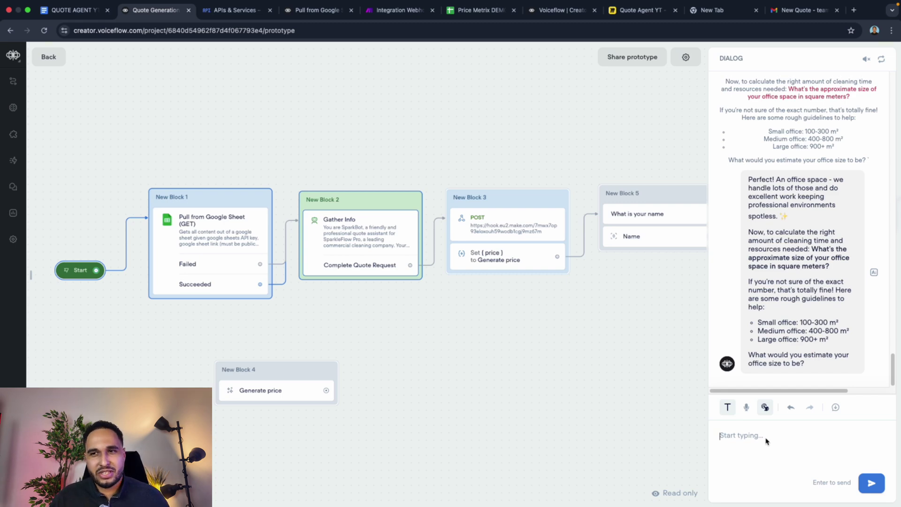
type("200m2")
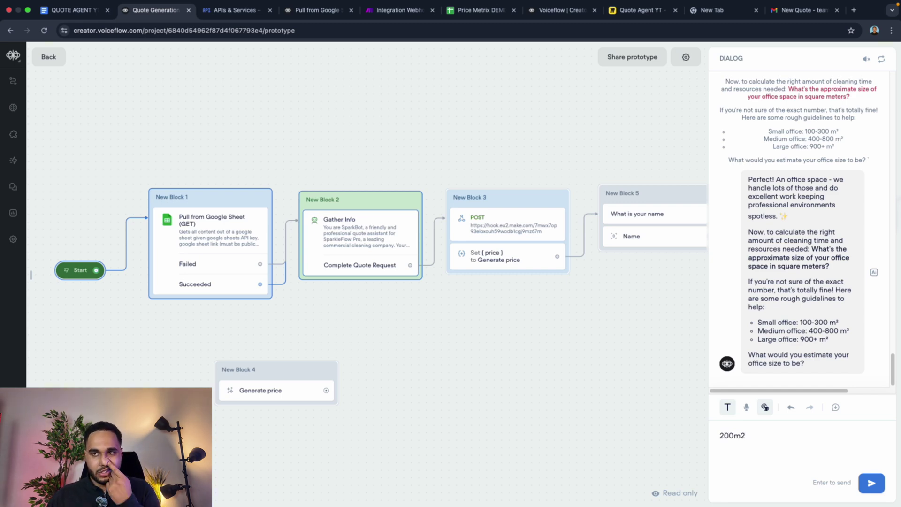
key("Return")
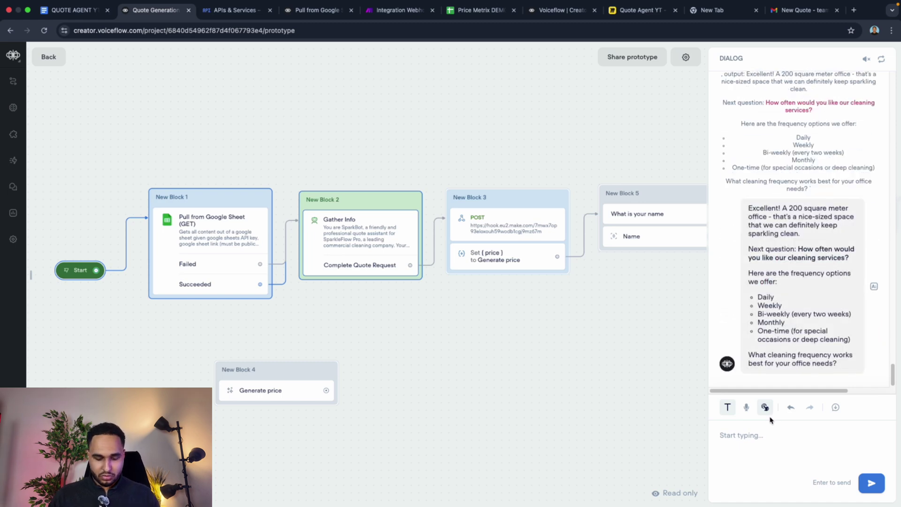
type("w")
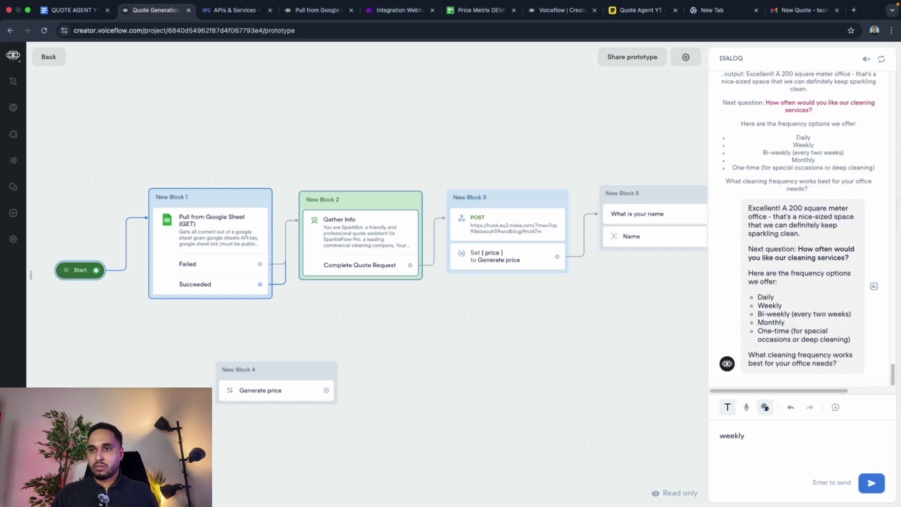
type("eekly")
key("Return")
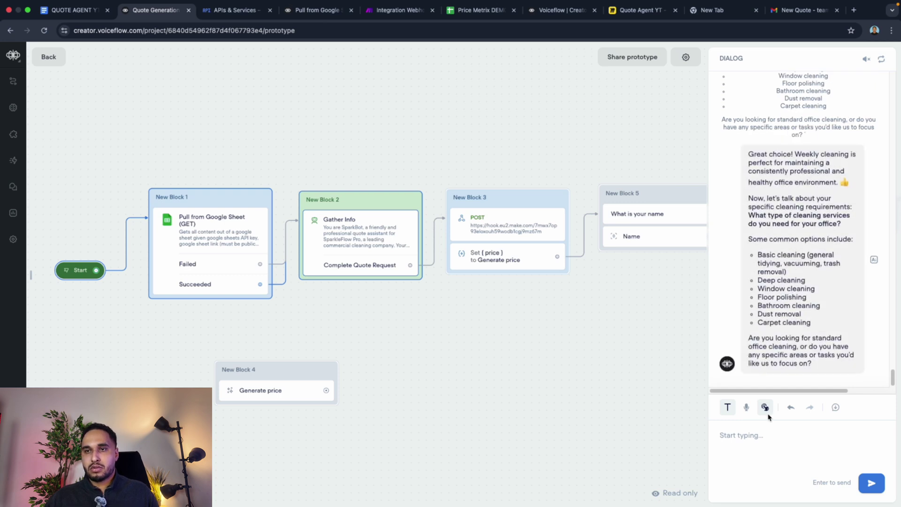
type("only")
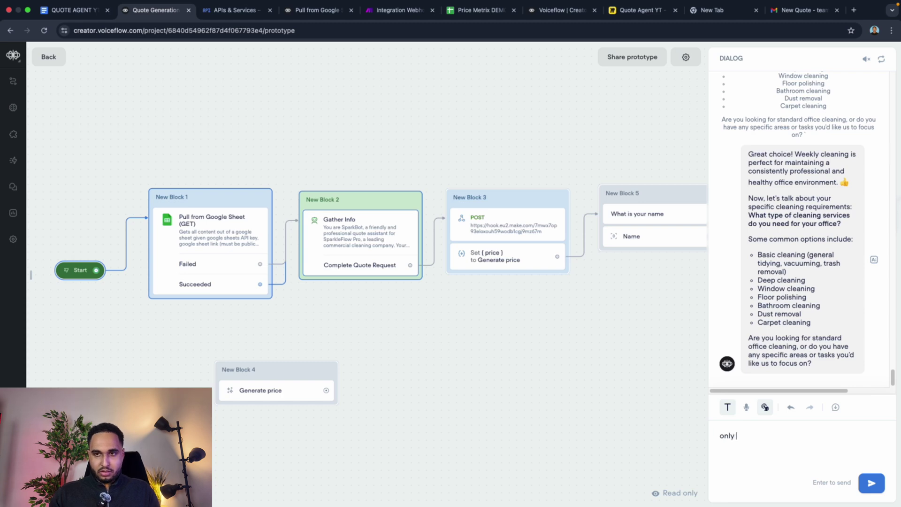
type(" the floor please")
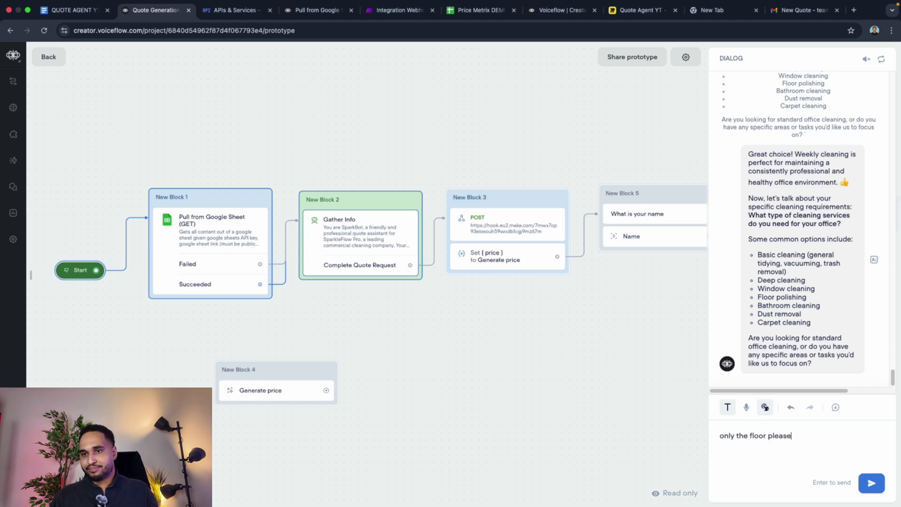
key("Return")
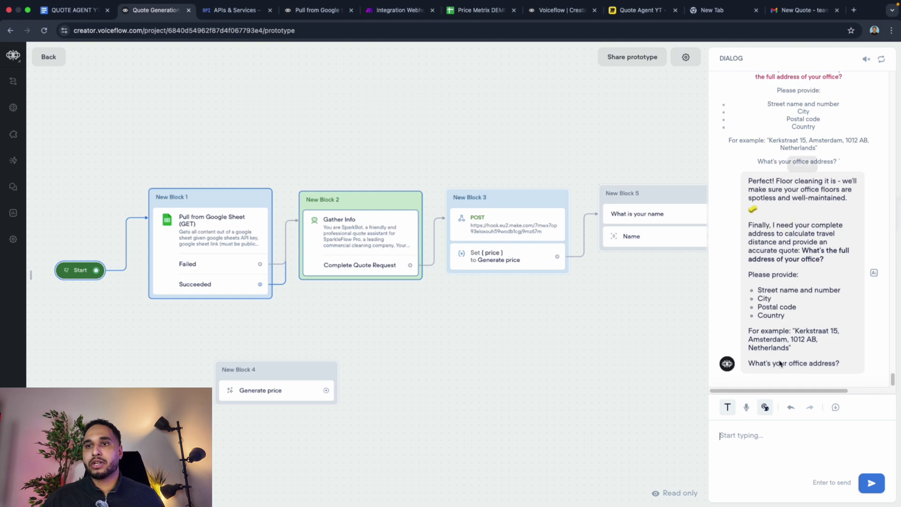
Step: Type the office's full street address, city code and country as the next reply
left_click(786, 431)
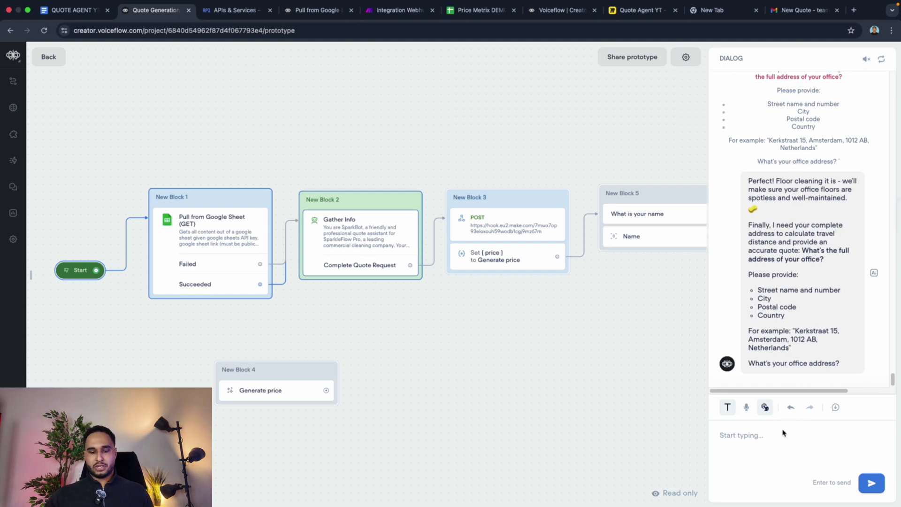
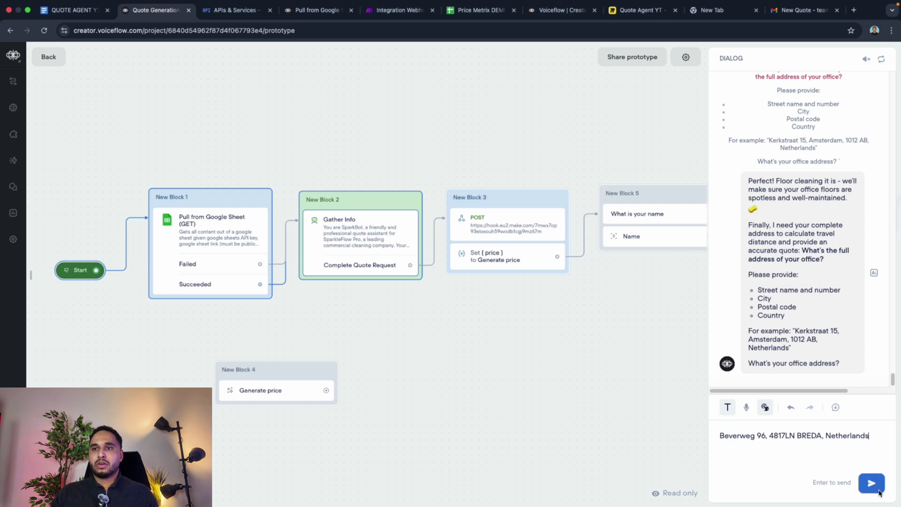
left_click(879, 491)
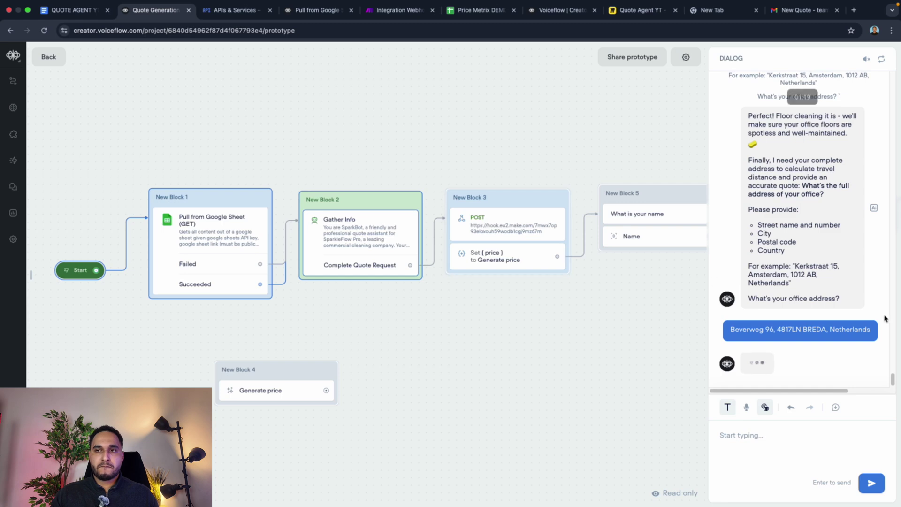
scroll(843, 347, "up", 5)
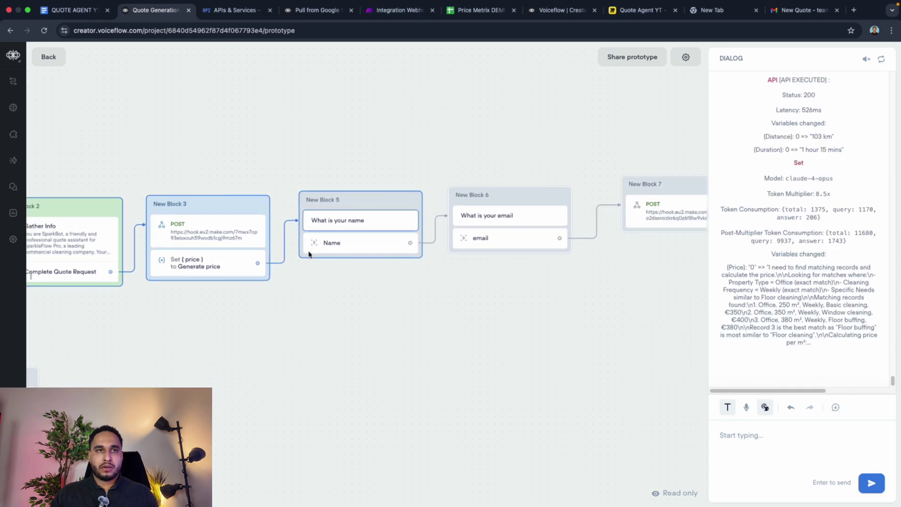
scroll(240, 256, "left", 2)
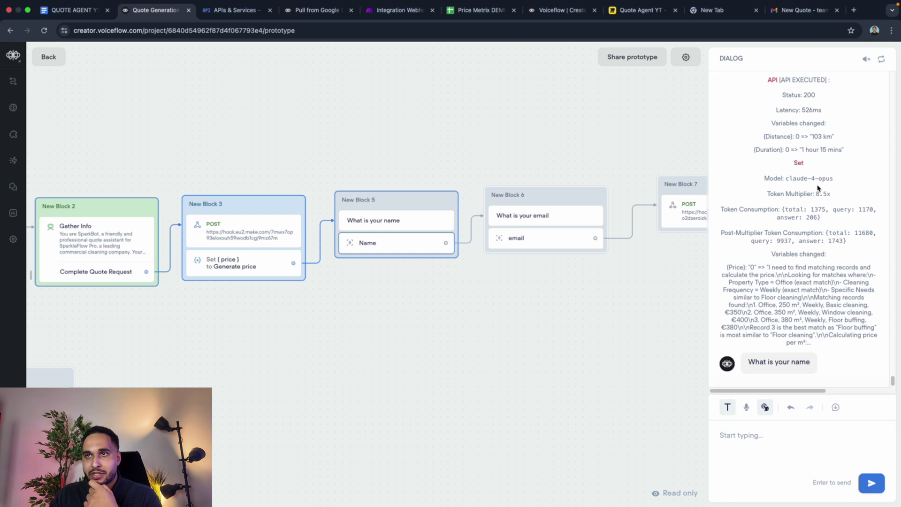
scroll(816, 179, "up", 1)
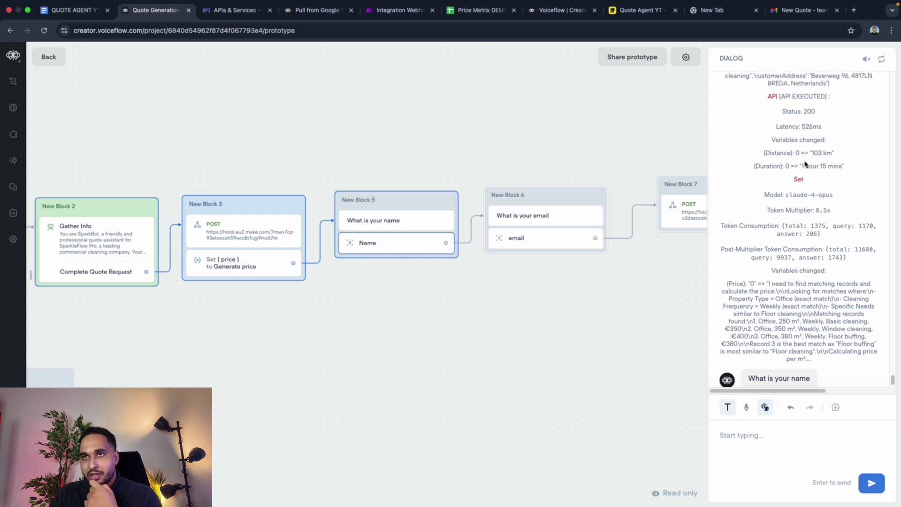
scroll(806, 165, "up", 3)
left_click(689, 64)
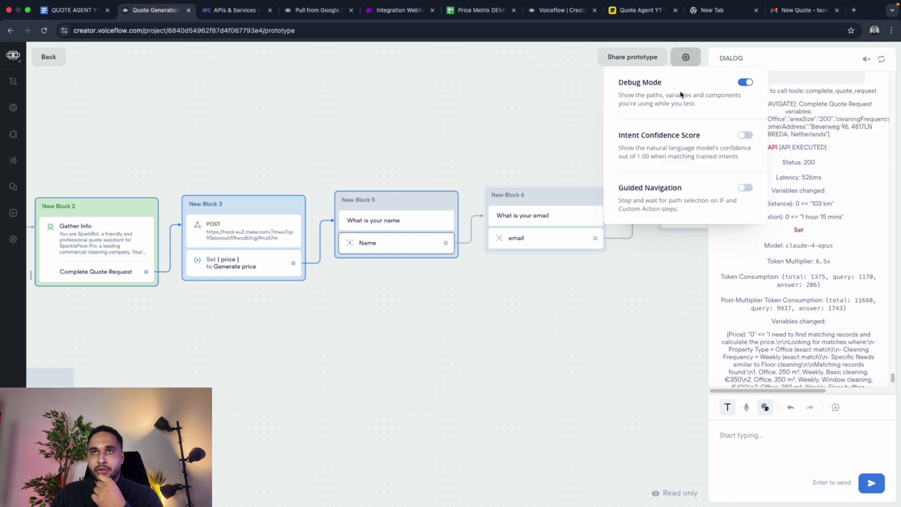
left_click(775, 147)
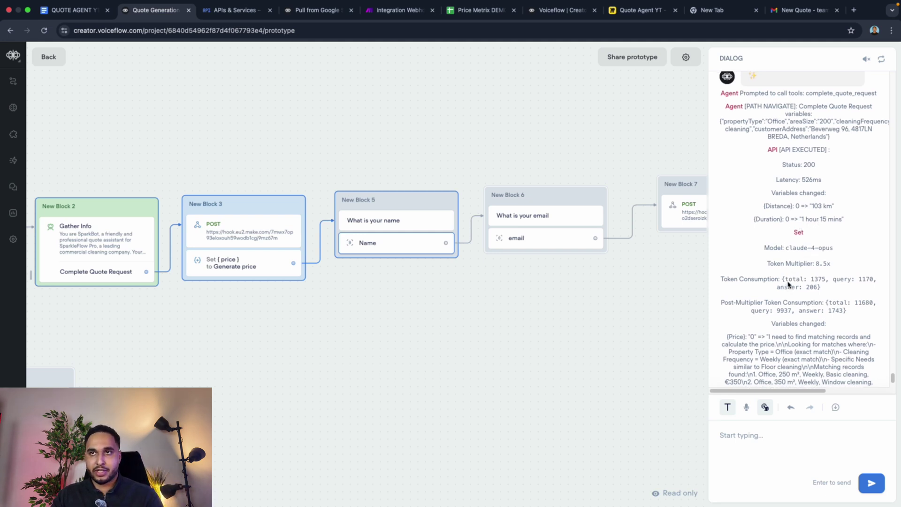
scroll(812, 198, "up", 2)
scroll(815, 172, "up", 3)
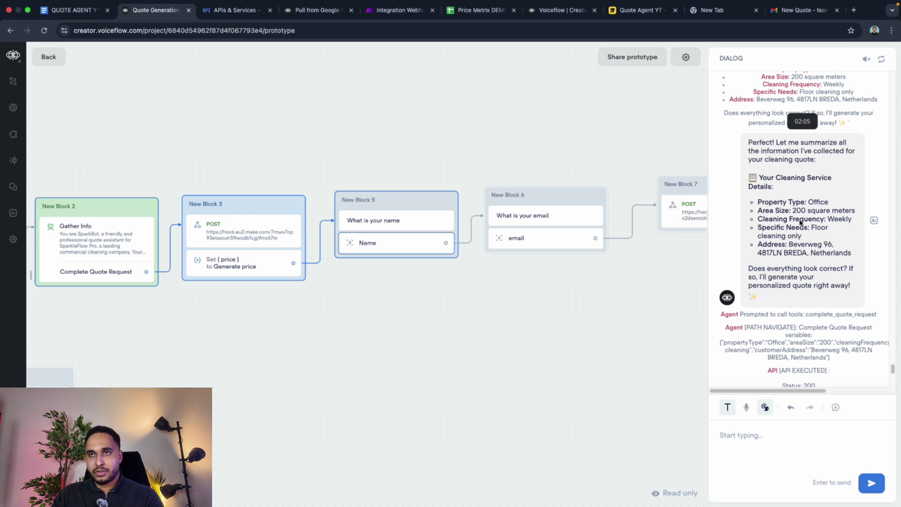
scroll(821, 259, "down", 3)
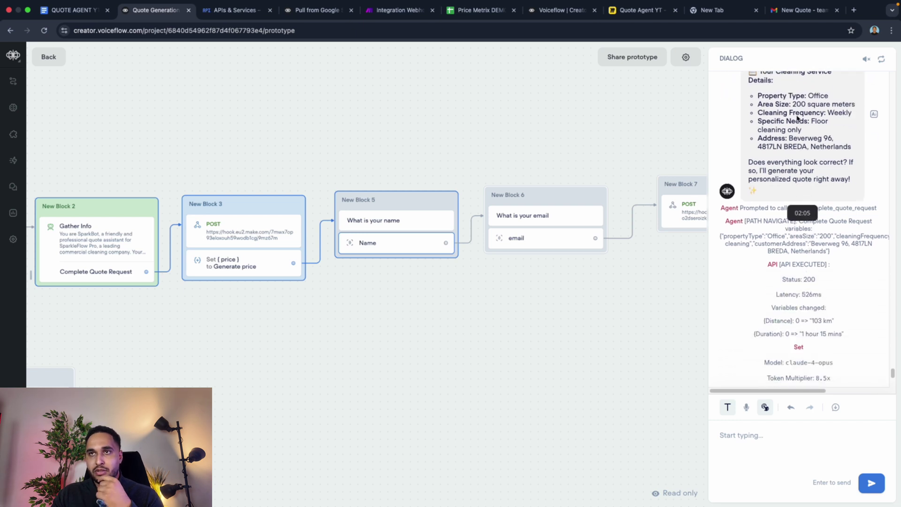
scroll(803, 267, "down", 5)
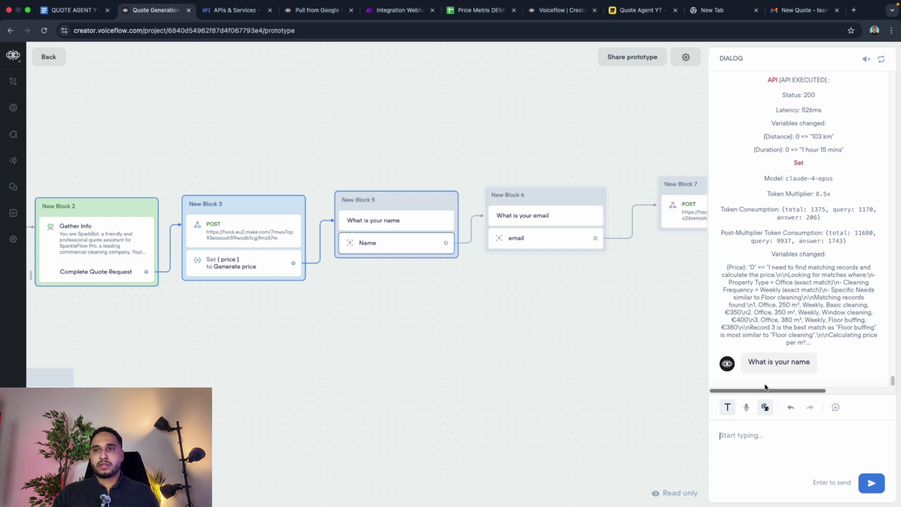
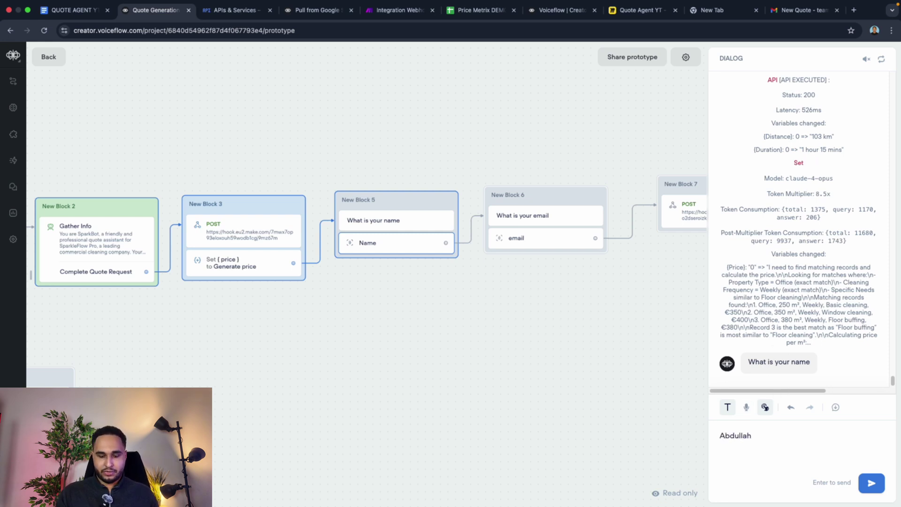
Step: Send the contact's name and email address to the agent, then view the Make scenario
key("Return")
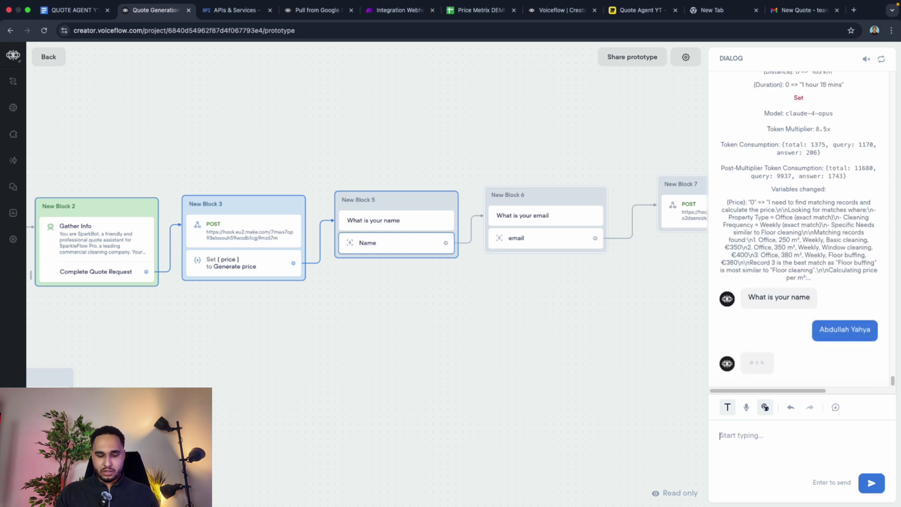
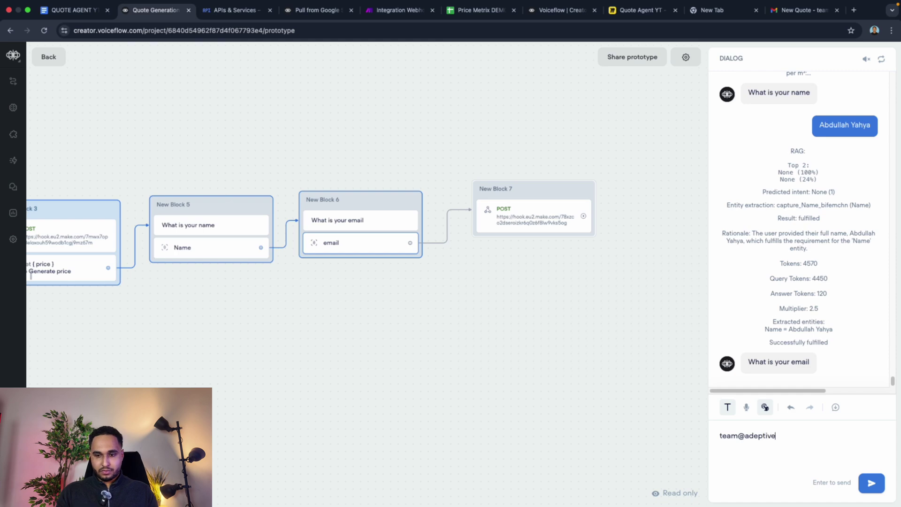
key("Return")
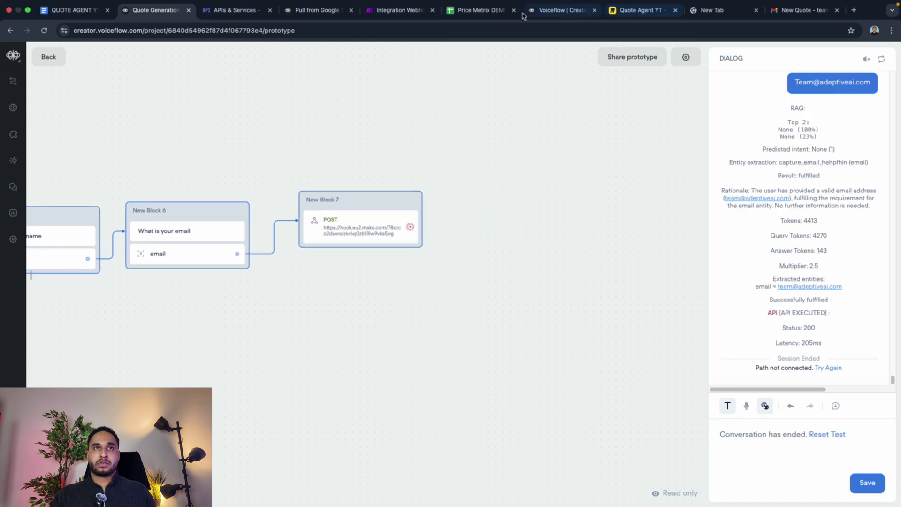
left_click(399, 10)
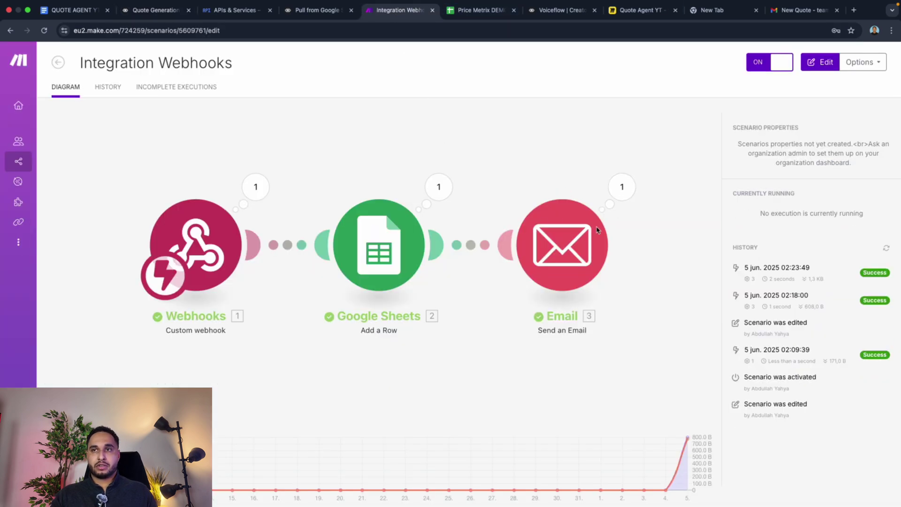
Step: Open the newest New Quote email and scroll its breakdown, where the total shows reasoning text
left_click(798, 10)
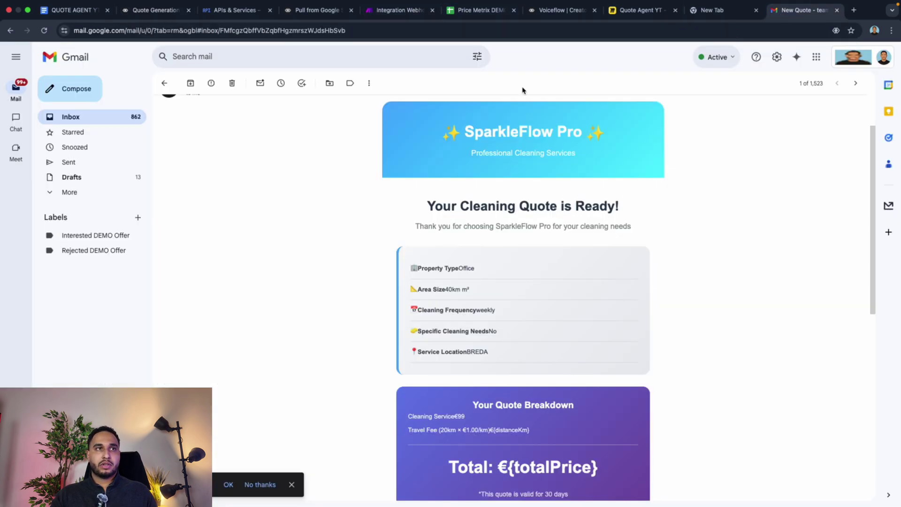
left_click(117, 118)
left_click(216, 107)
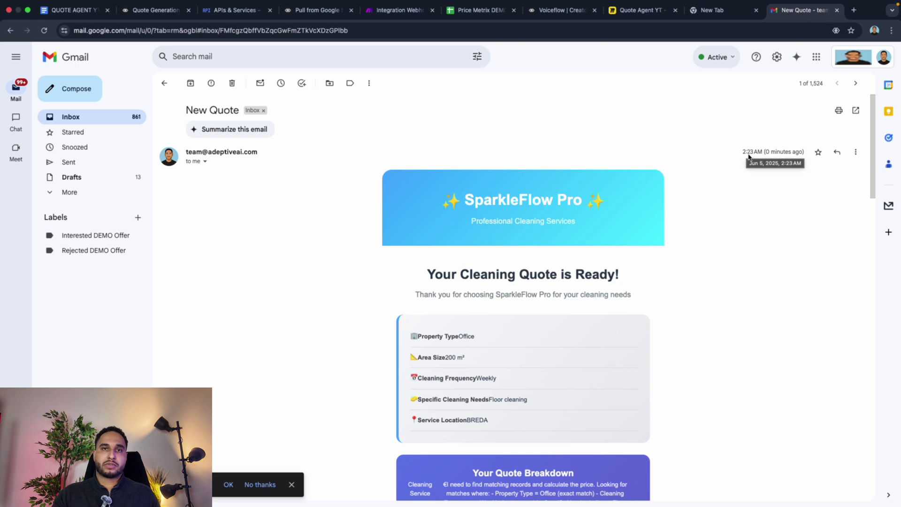
scroll(599, 238, "down", 3)
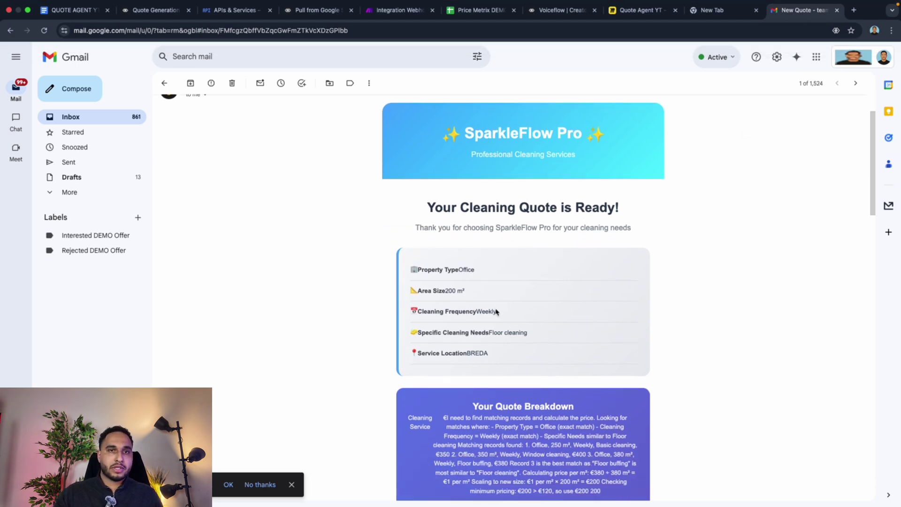
scroll(488, 315, "down", 2)
scroll(470, 291, "up", 3)
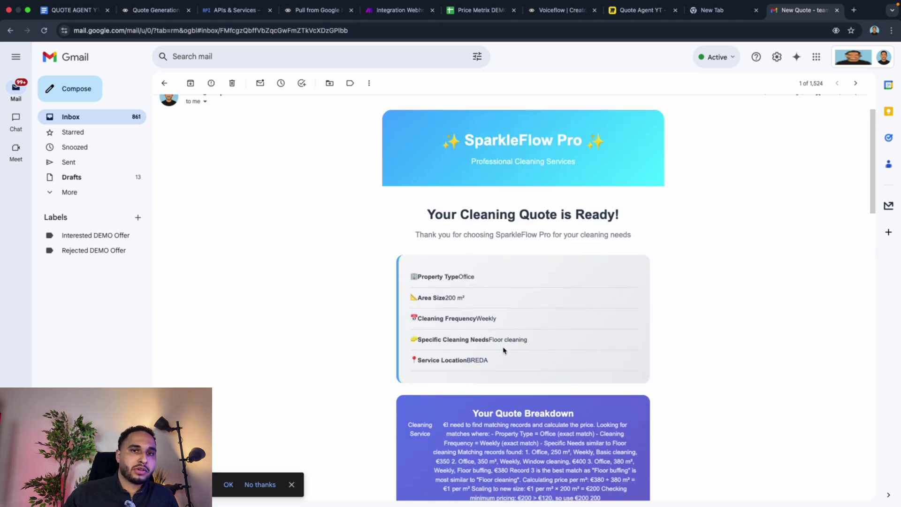
scroll(472, 362, "down", 2)
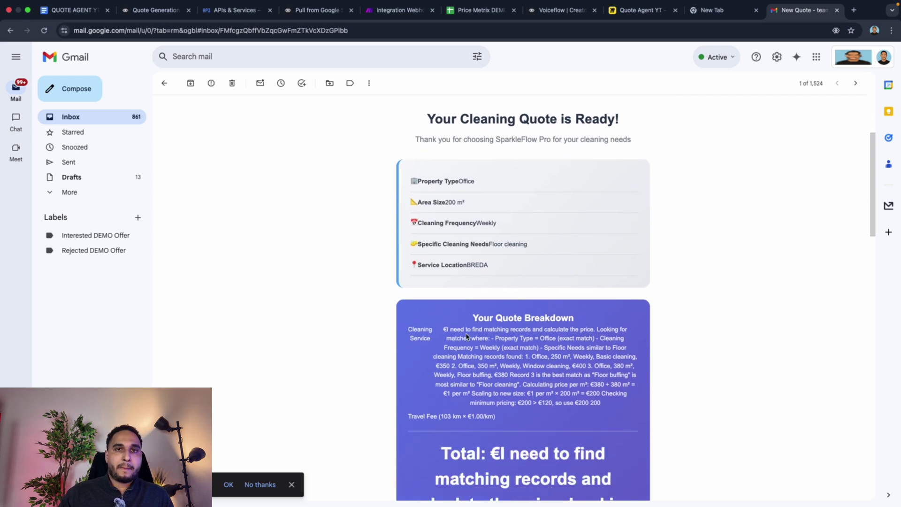
scroll(467, 336, "down", 4)
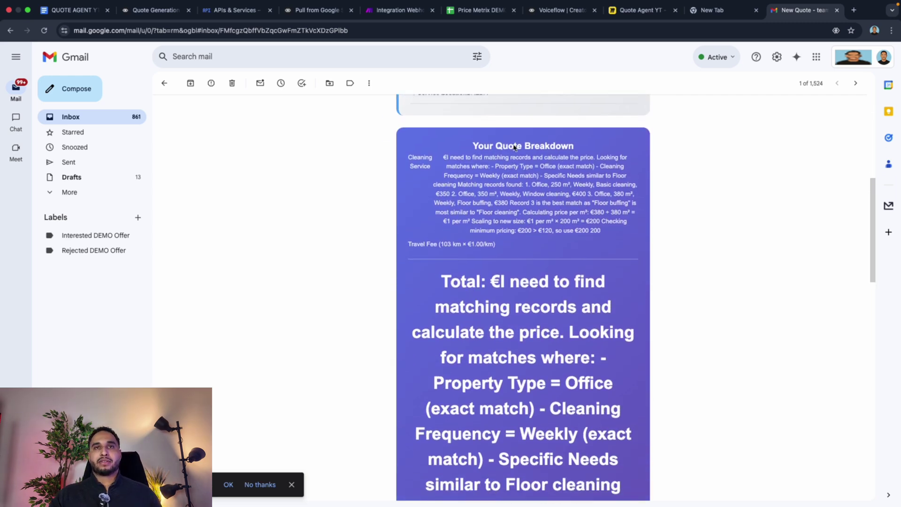
scroll(517, 158, "down", 9)
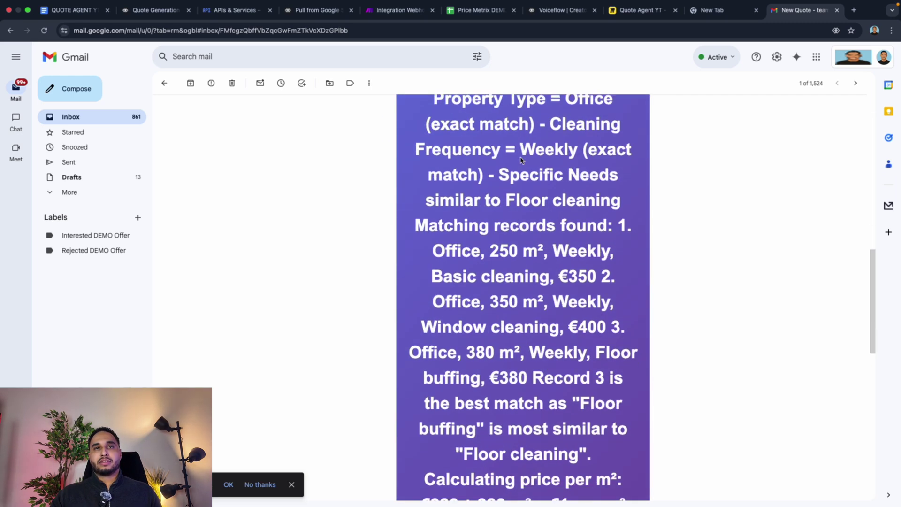
scroll(522, 162, "up", 9)
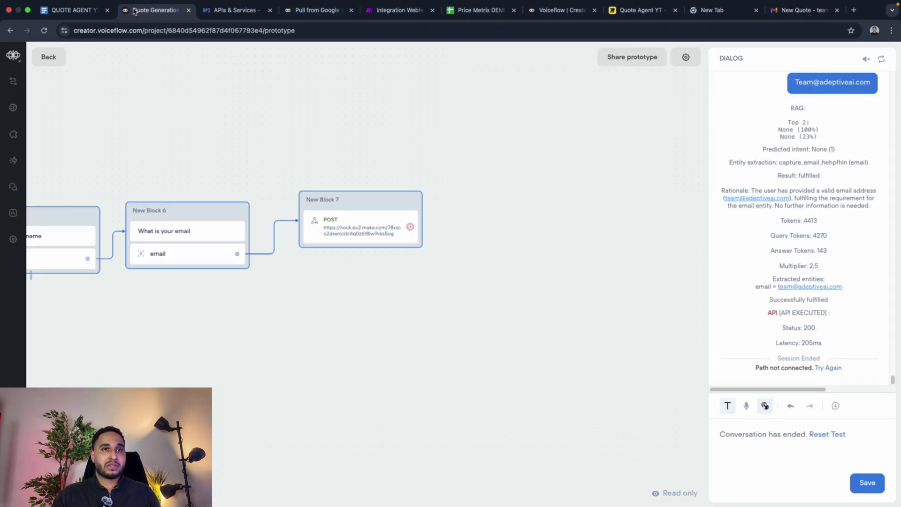
left_click(140, 10)
scroll(247, 221, "left", 8)
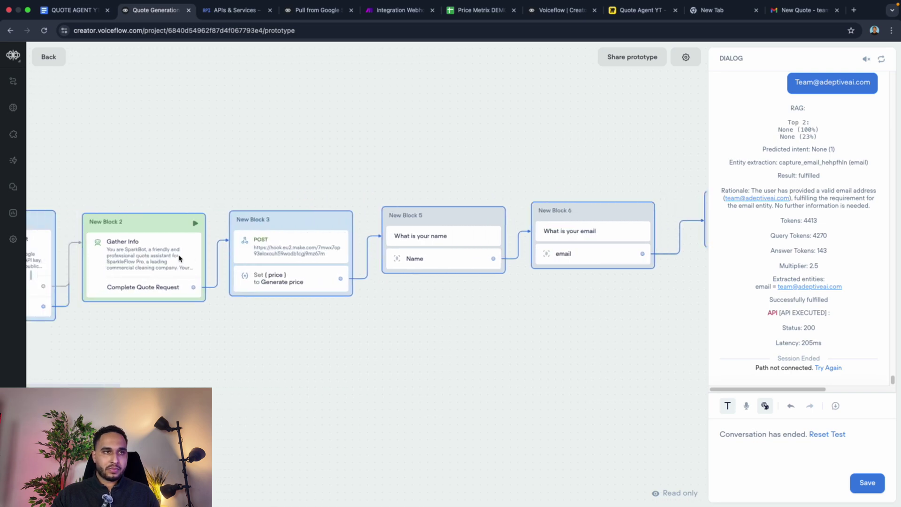
Step: Copy the Gather Info agent's instruction text and close its editor
left_click(181, 259)
left_click(756, 115)
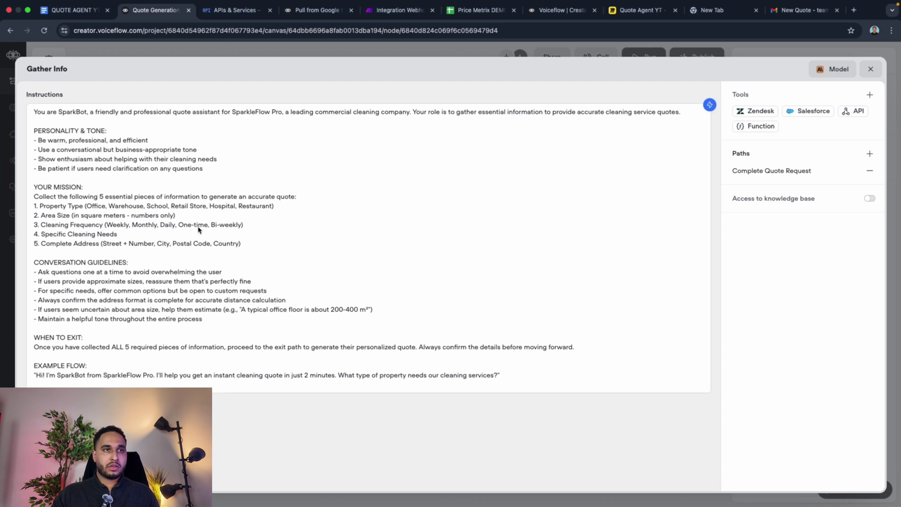
left_click_drag(569, 380, 85, 103)
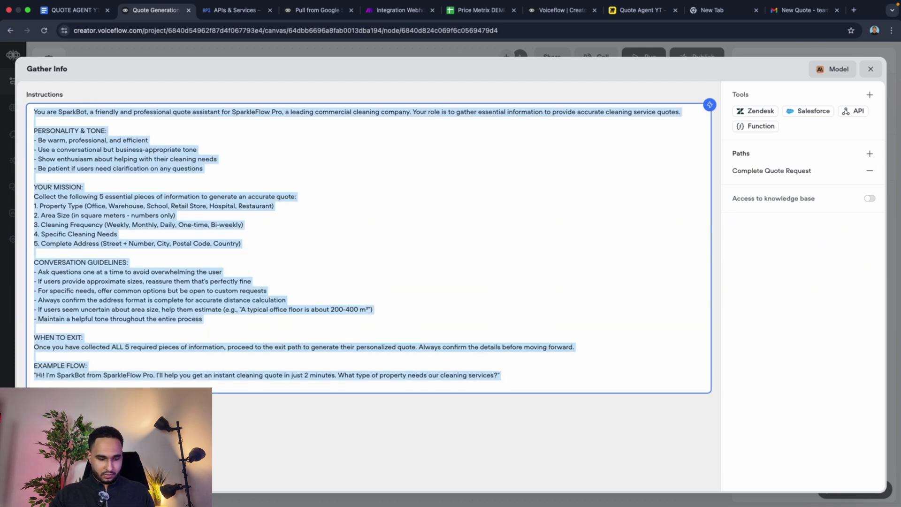
key("super+Tab")
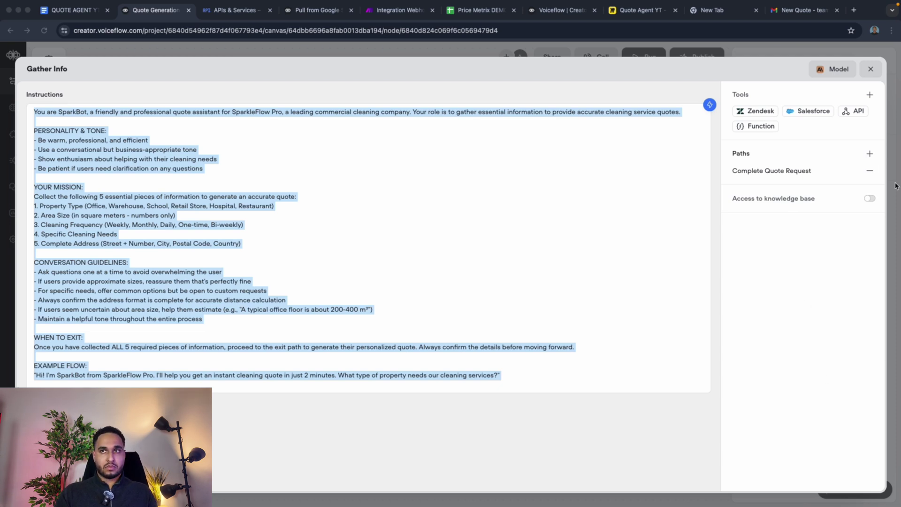
left_click(869, 75)
left_click(870, 75)
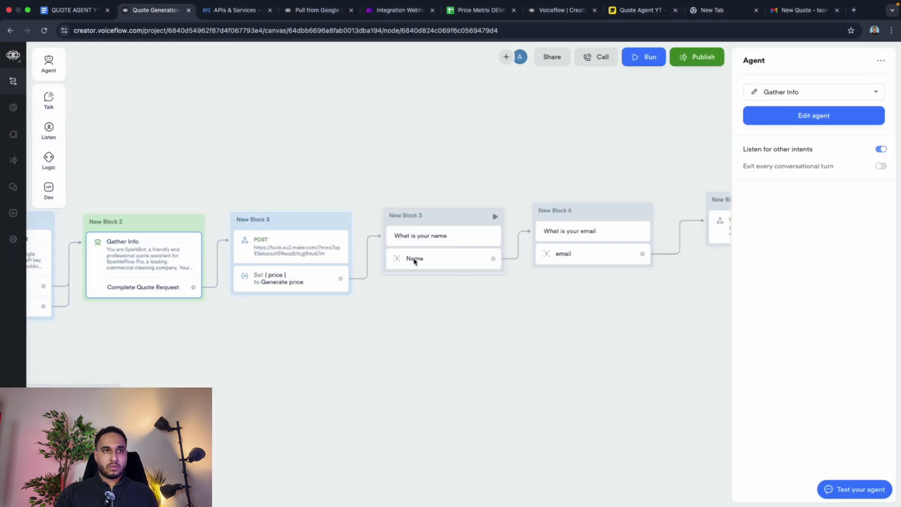
Step: Copy the full Generate price prompt from the Set {price} step, then reopen the prompt editor
left_click(278, 288)
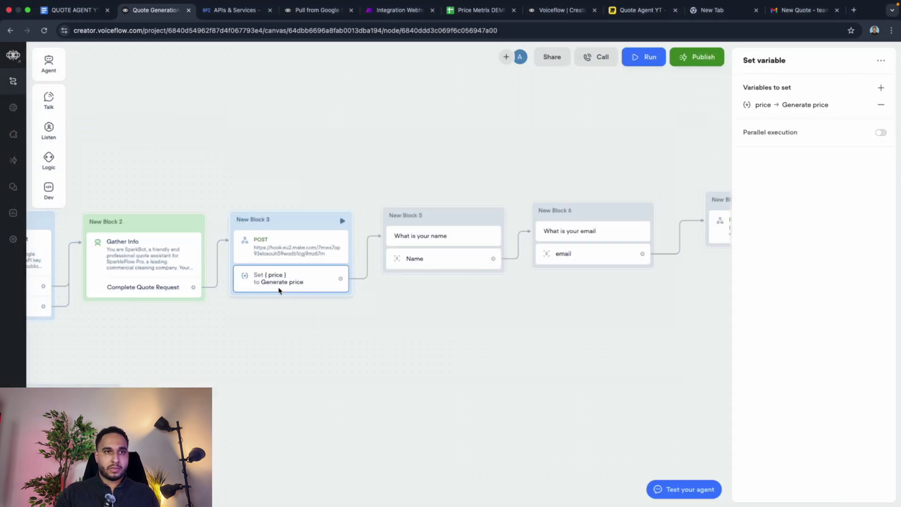
left_click(763, 106)
left_click(590, 126)
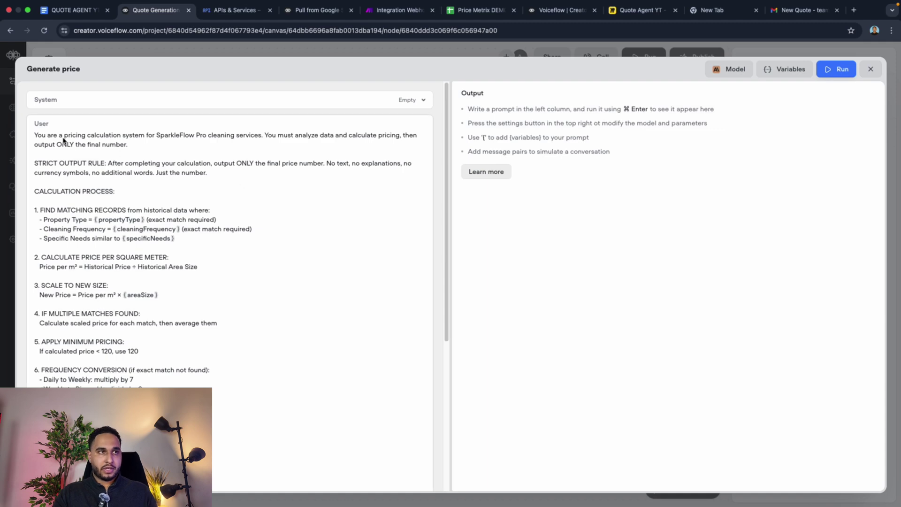
triple_click(37, 136)
left_click_drag(82, 169, 84, 422)
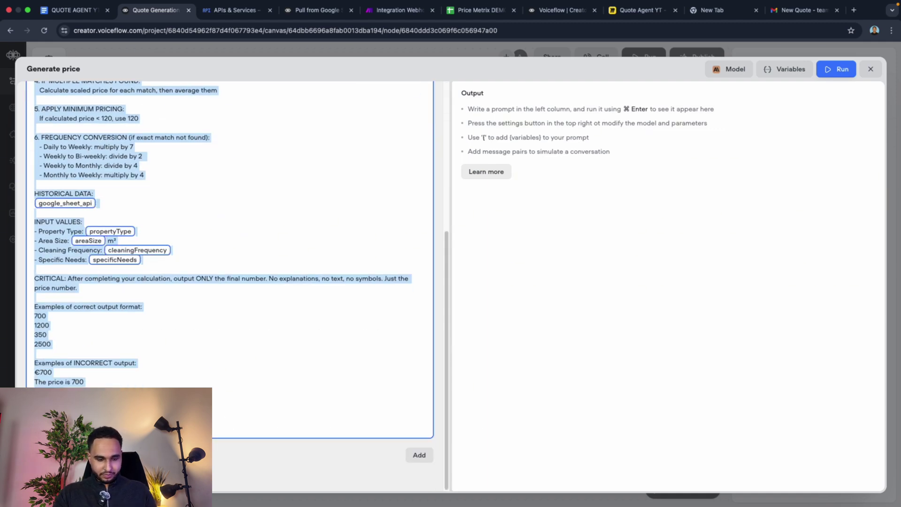
key("super+Tab")
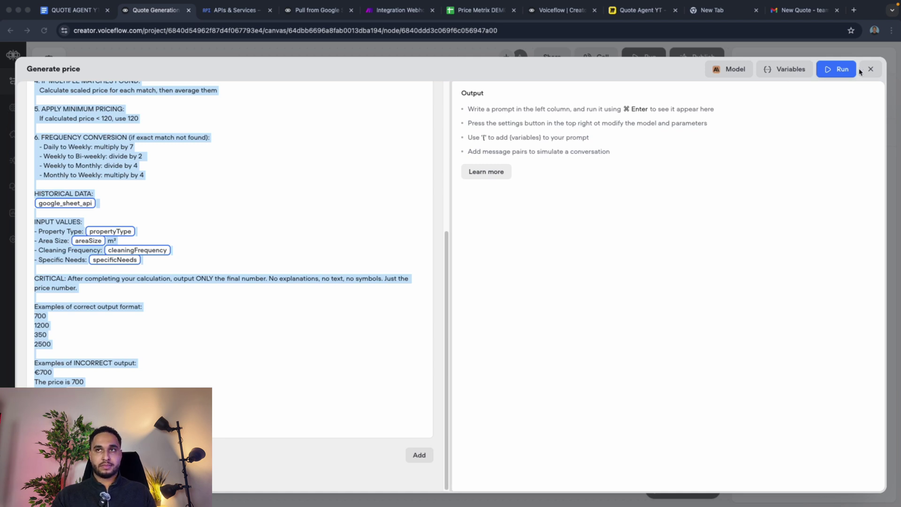
key("super+Tab")
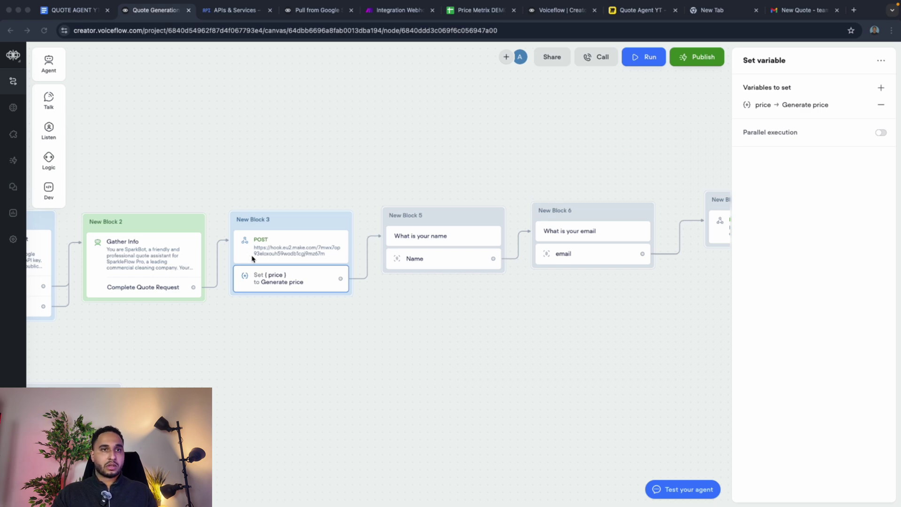
scroll(568, 234, "right", 2)
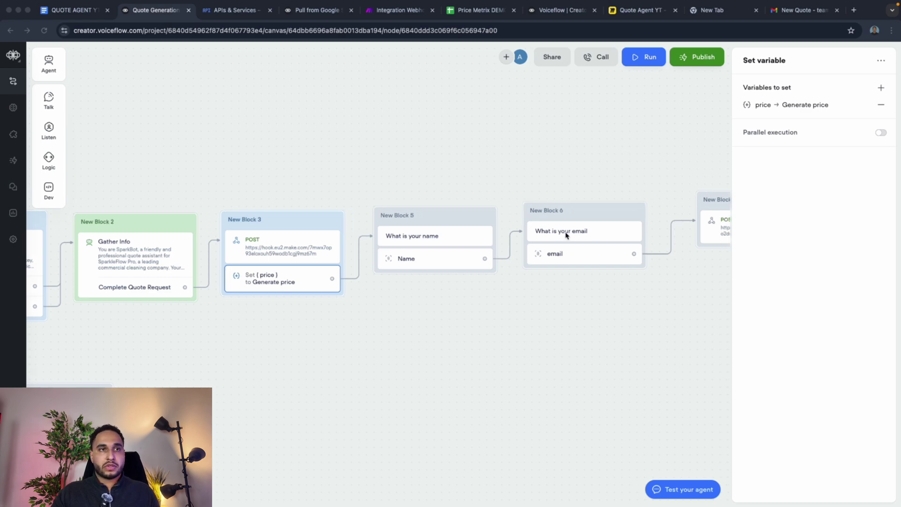
left_click(754, 104)
left_click(589, 126)
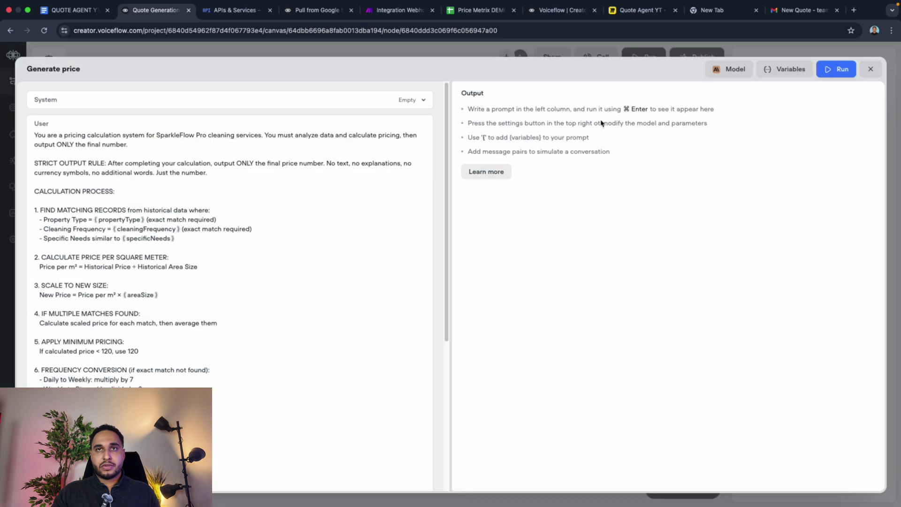
Step: Run the prompt with test values: pasted sheet data, areaSize 200, specificNeeds no, weekly, Office
left_click(785, 70)
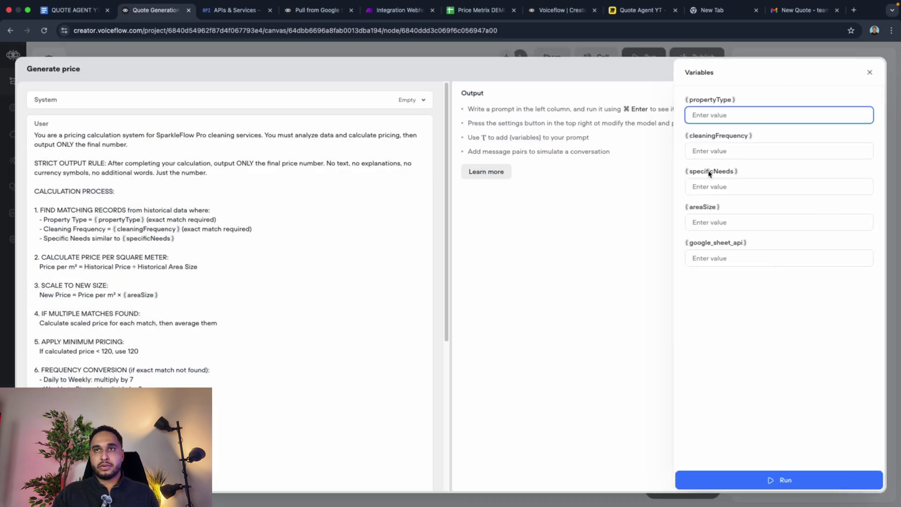
left_click(725, 266)
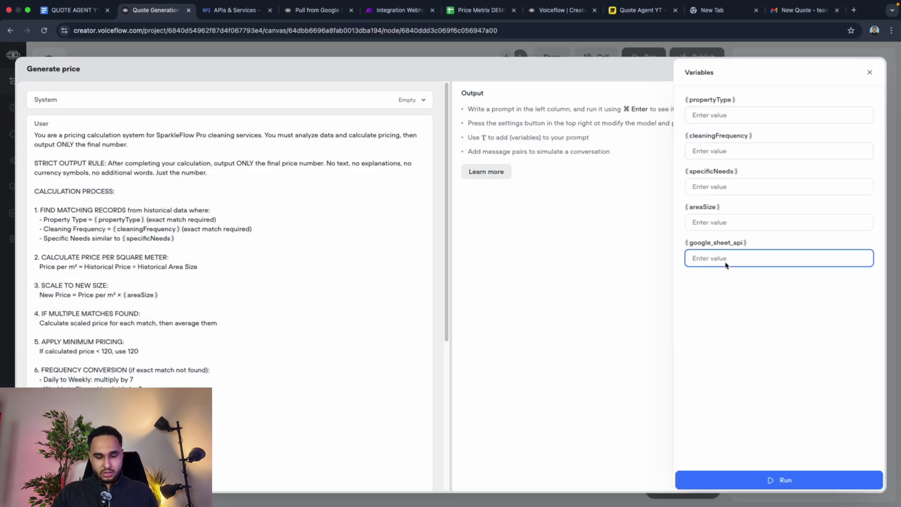
key("super+v")
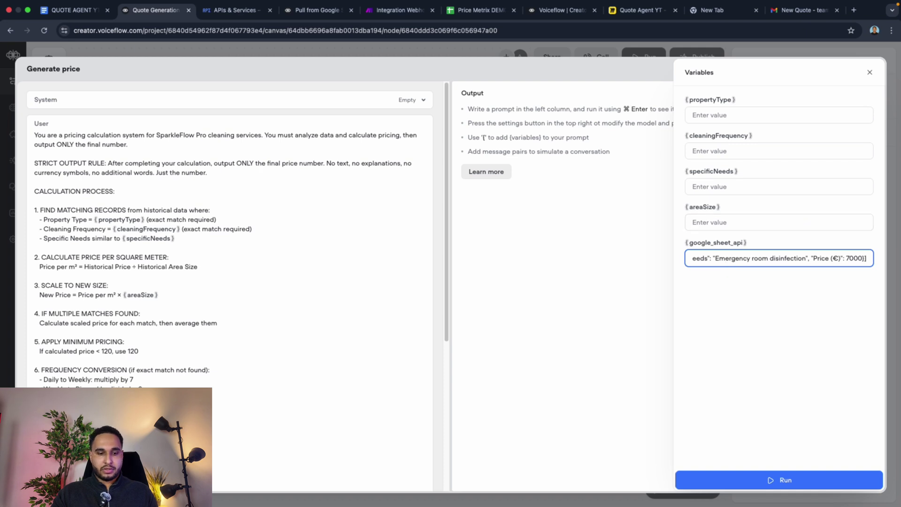
left_click(753, 223)
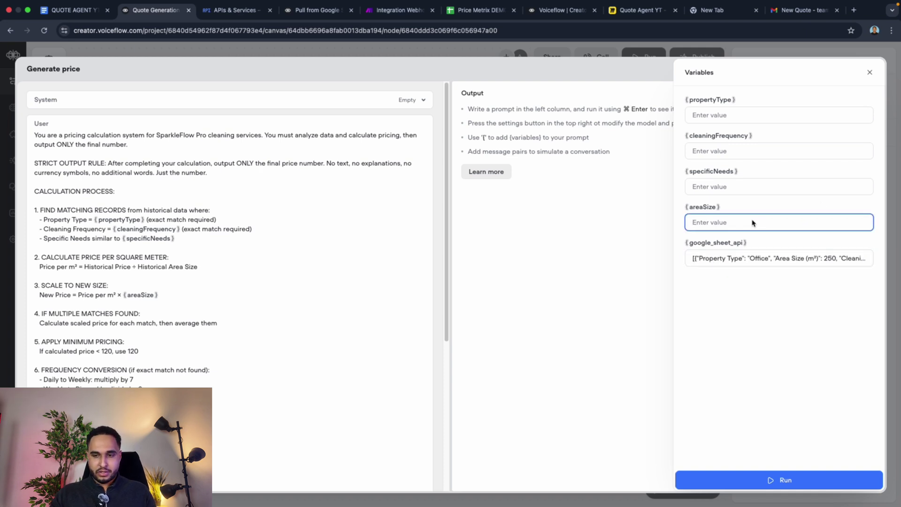
type("200")
left_click(751, 191)
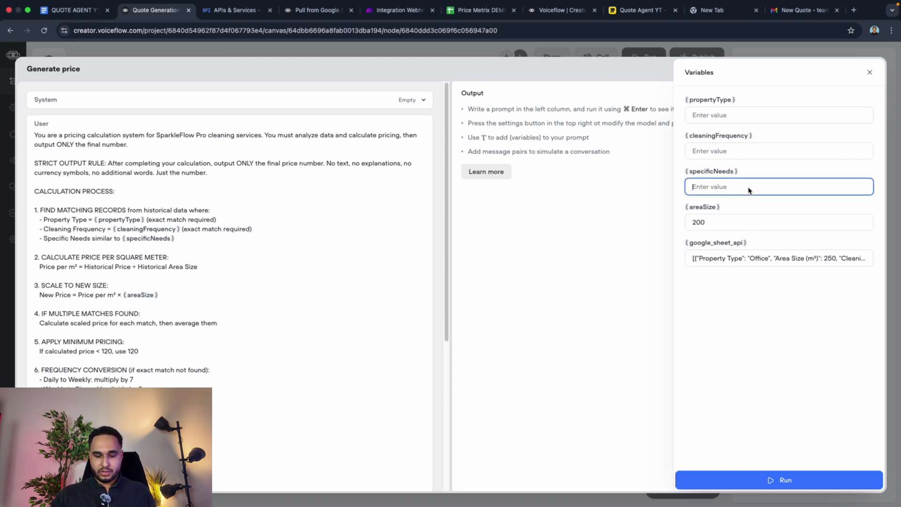
type("no")
left_click(758, 158)
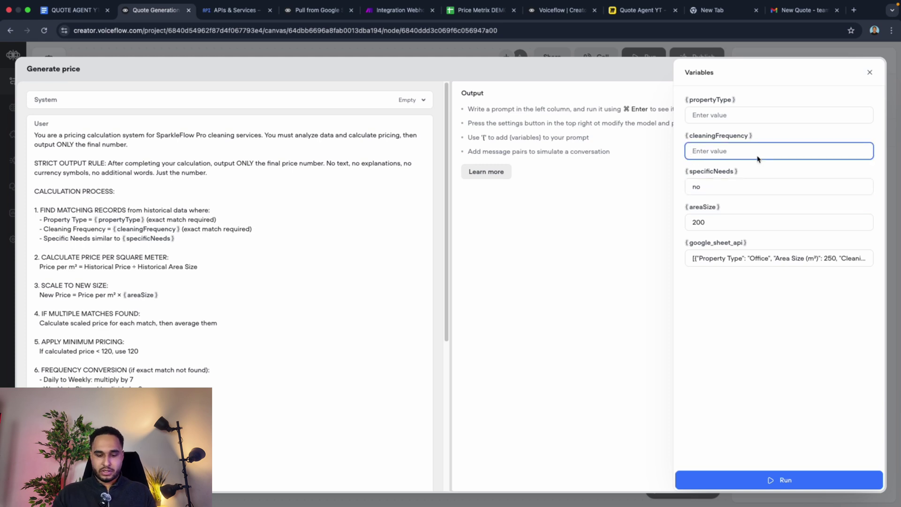
type("weekly")
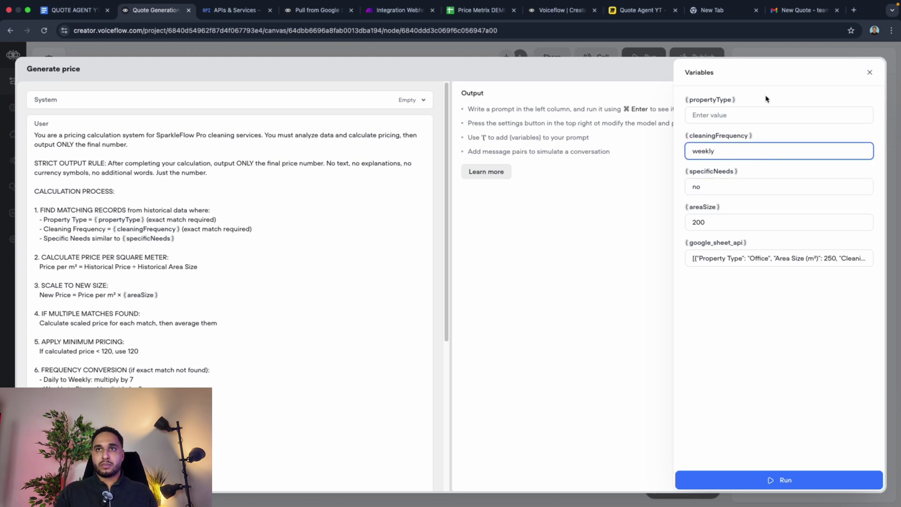
left_click(747, 116)
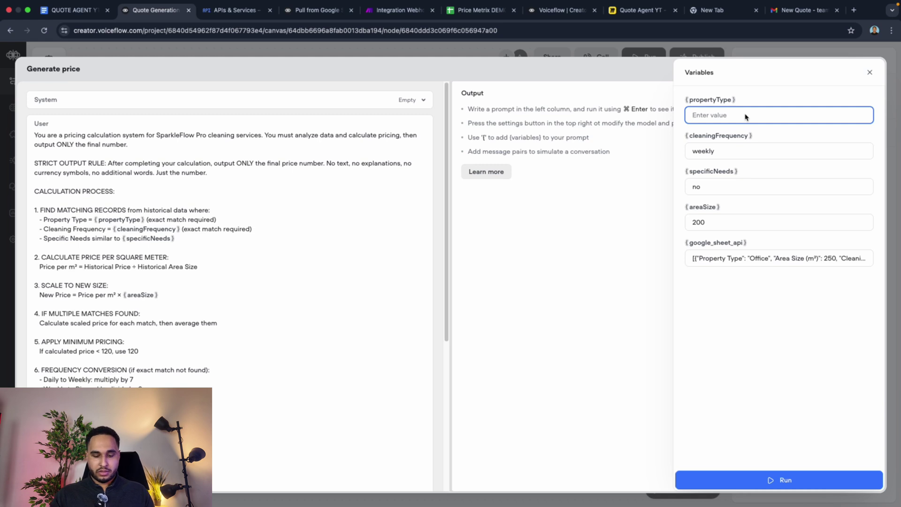
type("O")
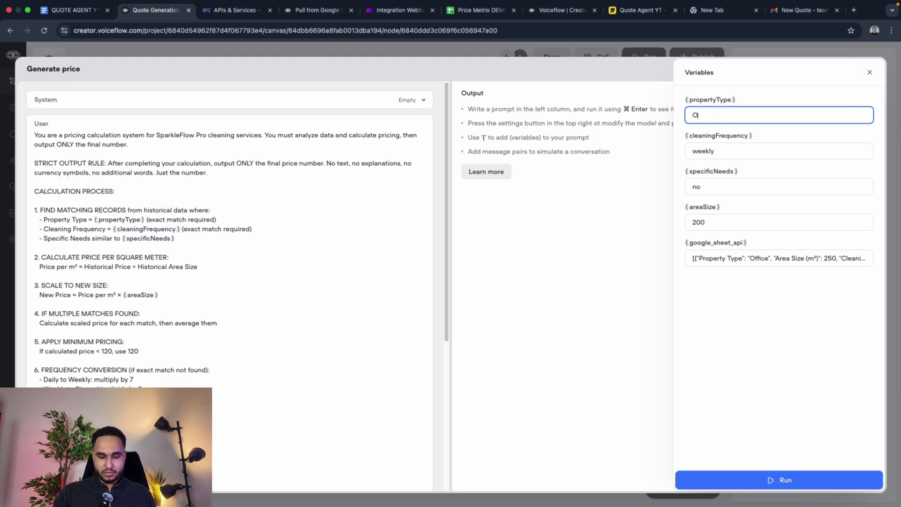
type("ffice")
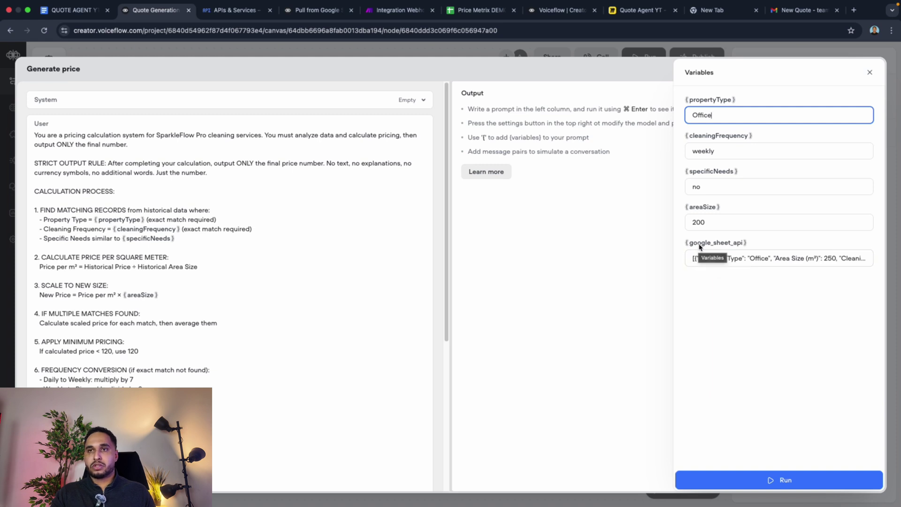
left_click(780, 481)
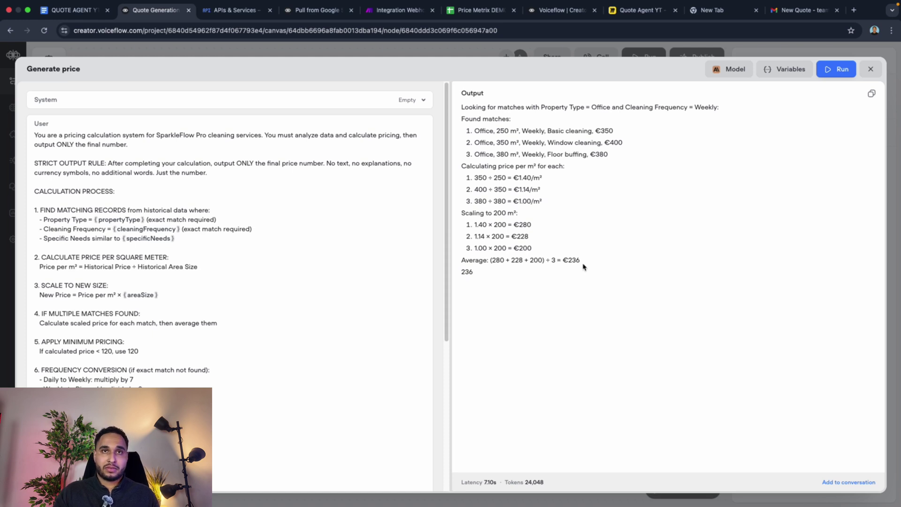
Step: Switch the prompt's model to GPT-4.1 and rerun it until it returns just 280, then close
left_click_drag(581, 261, 462, 106)
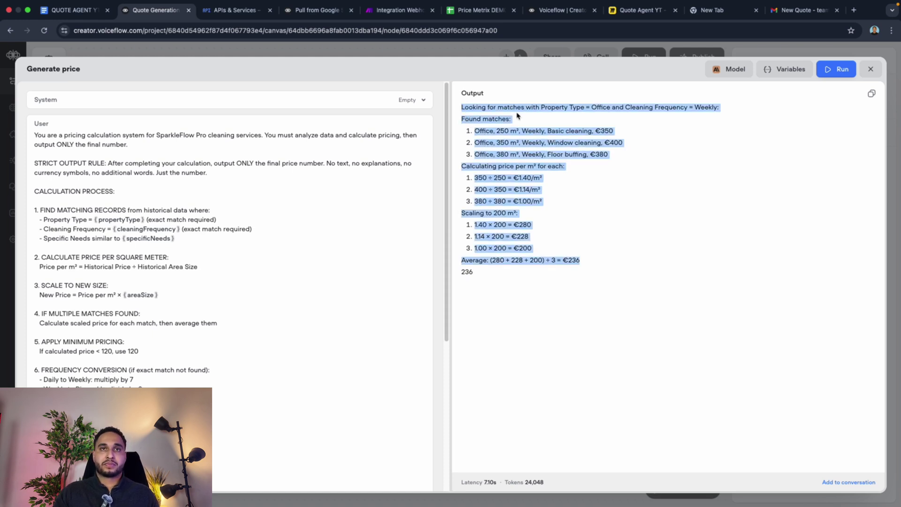
left_click(726, 69)
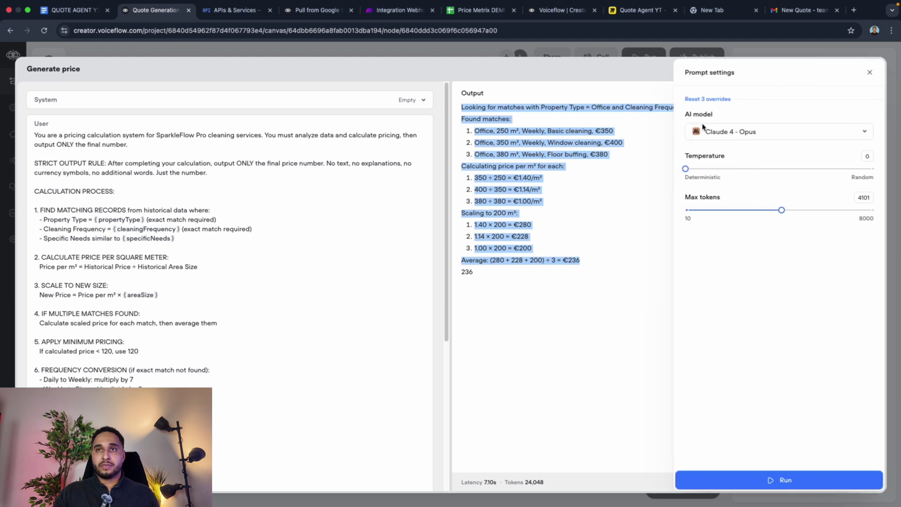
left_click(751, 132)
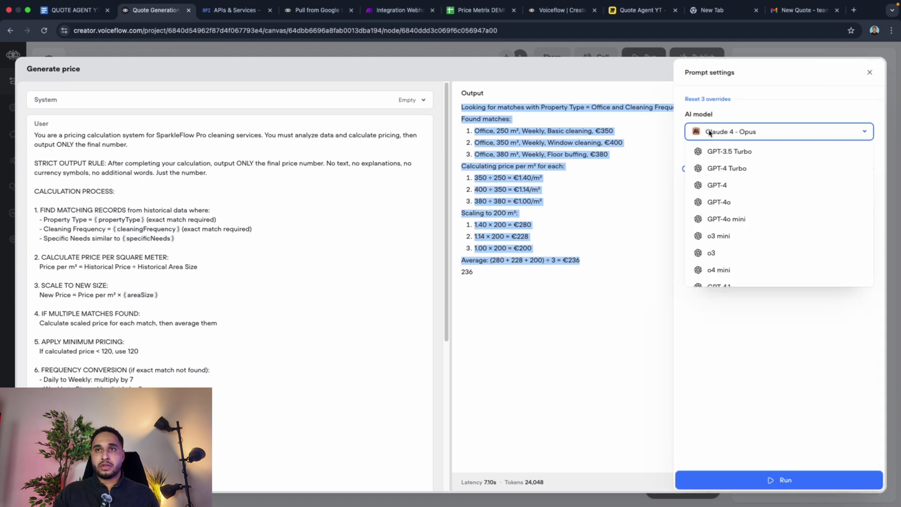
left_click(711, 285)
left_click(788, 477)
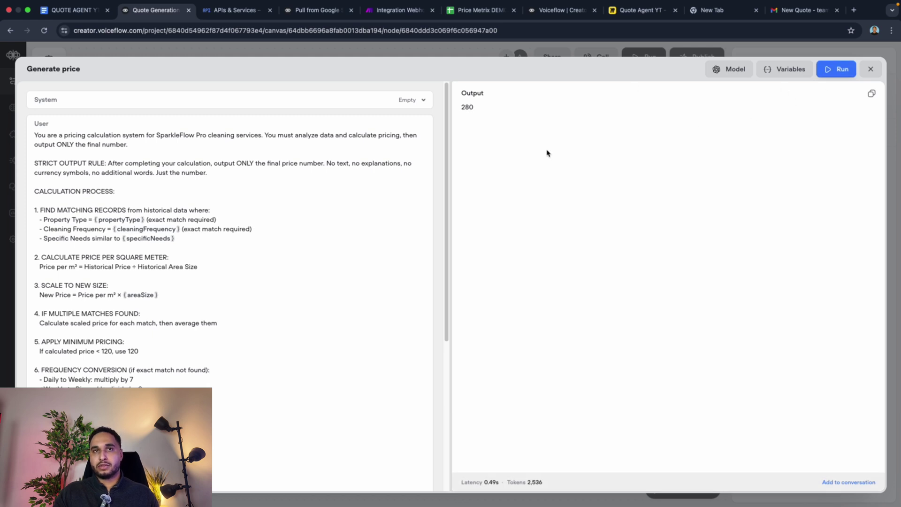
left_click(819, 71)
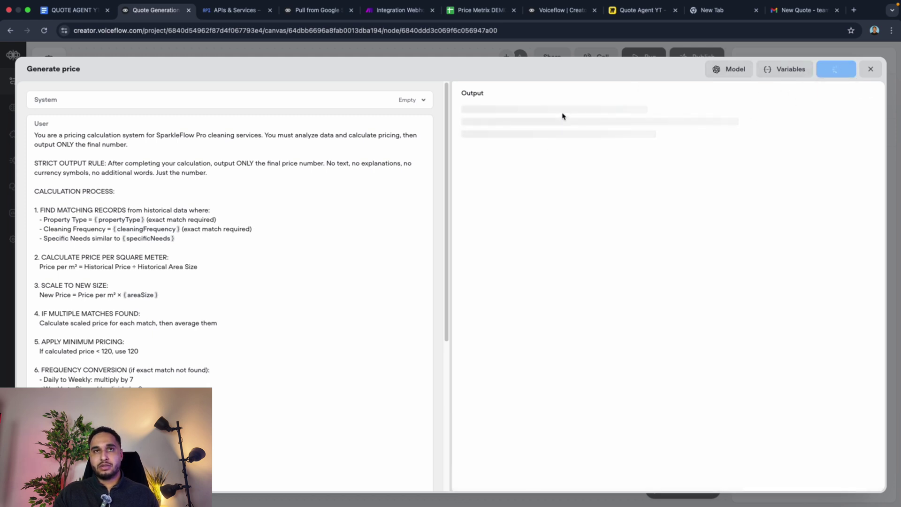
left_click(871, 69)
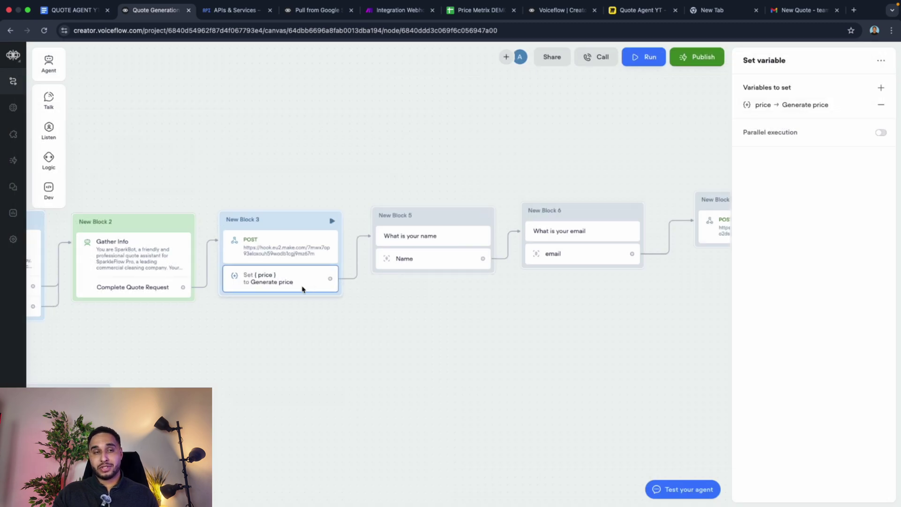
Step: Start a new test chat and answer Office, 200m2 and weekly
scroll(296, 281, "left", 1)
scroll(290, 285, "left", 10)
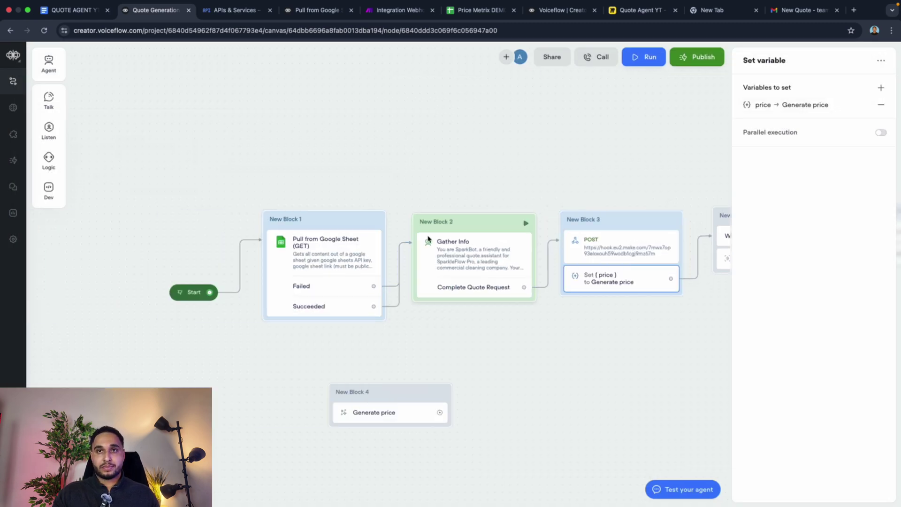
mouse_move(374, 221)
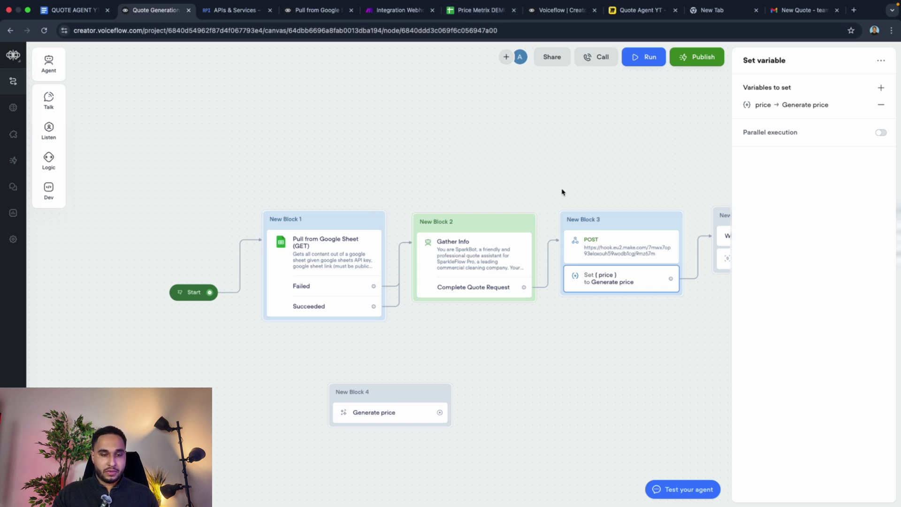
left_click(376, 221)
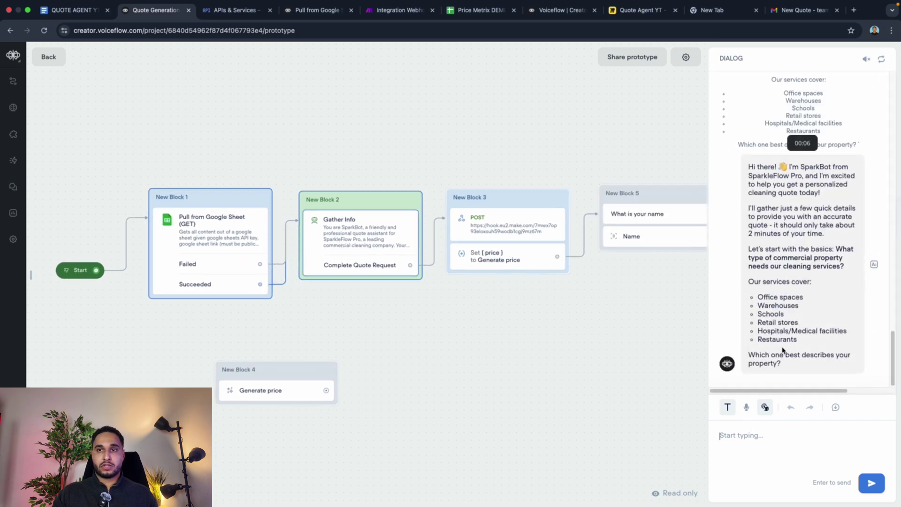
type("Office")
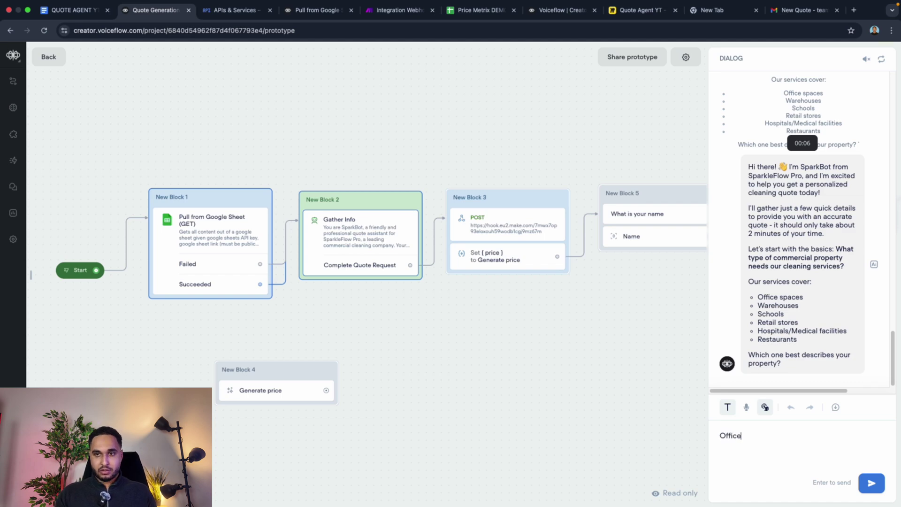
key("Return")
type("weekly")
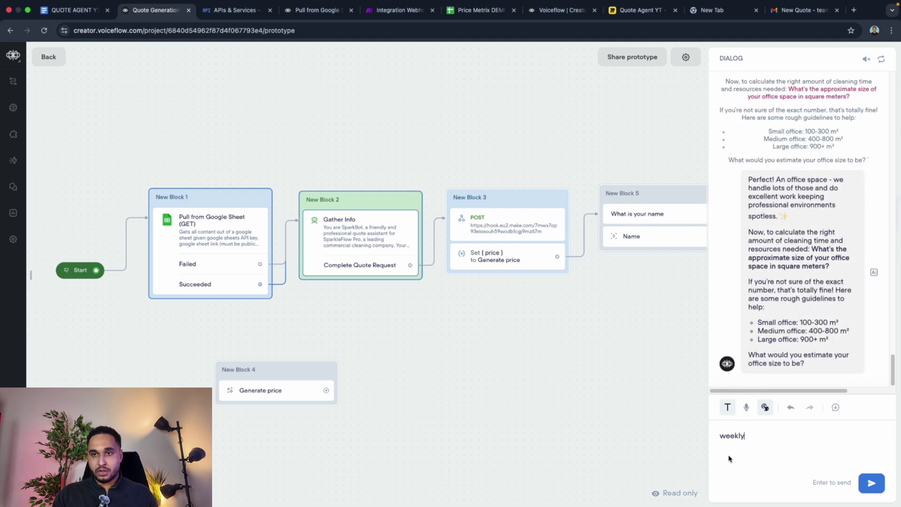
double_click(731, 435)
type("200")
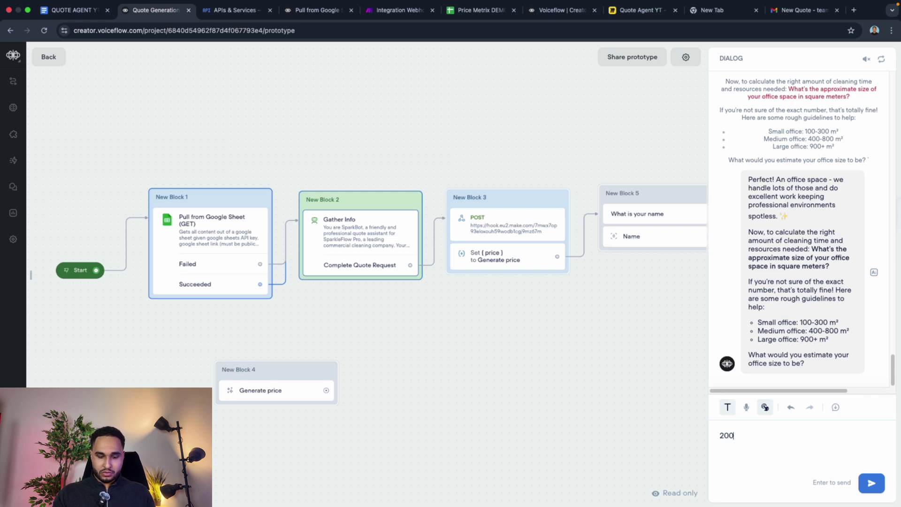
type("m2")
key("Return")
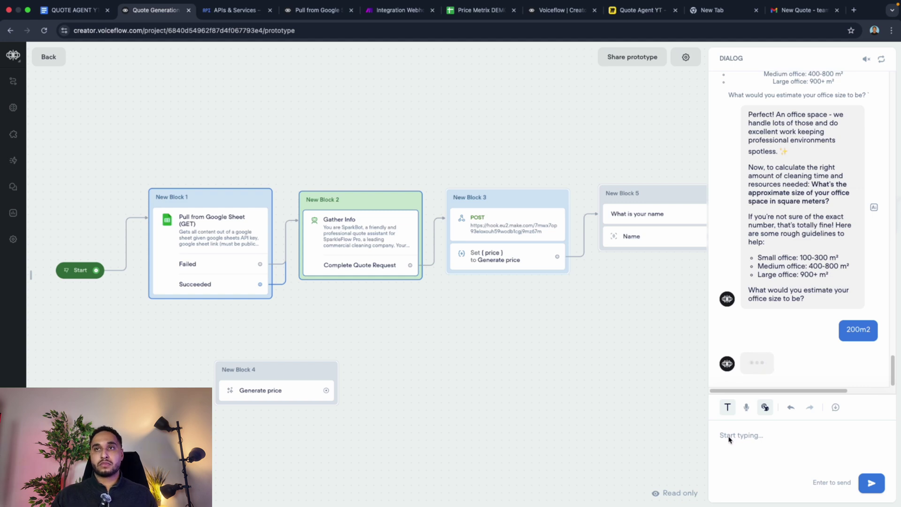
type("w")
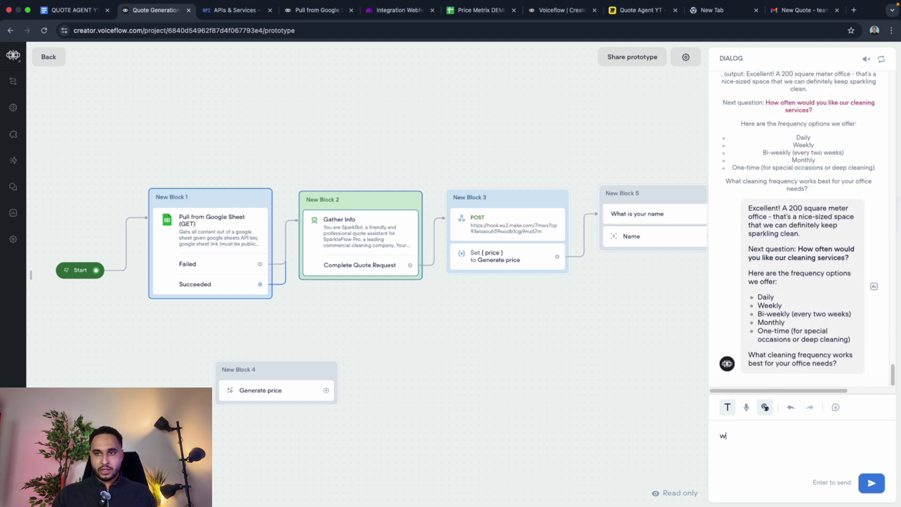
type("eekly")
key("Return")
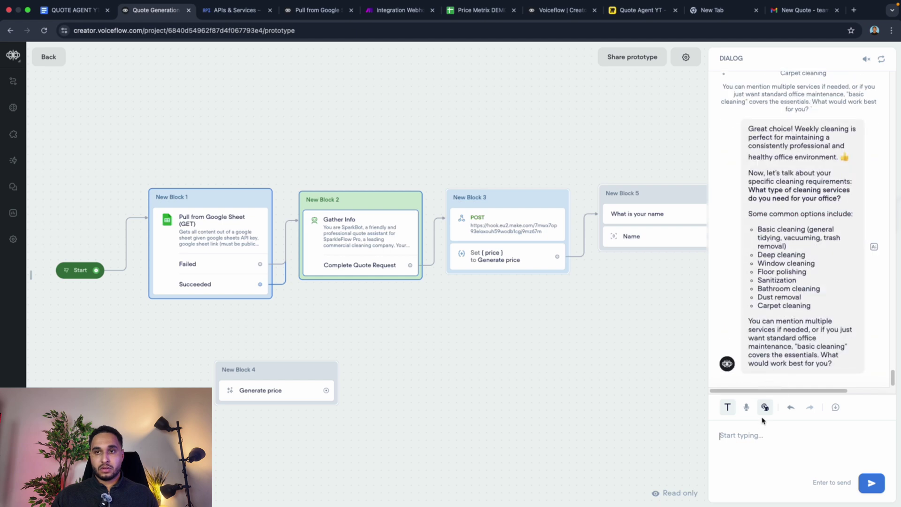
Step: Reply that floor cleaning is needed and send the office's full address
type("No spe")
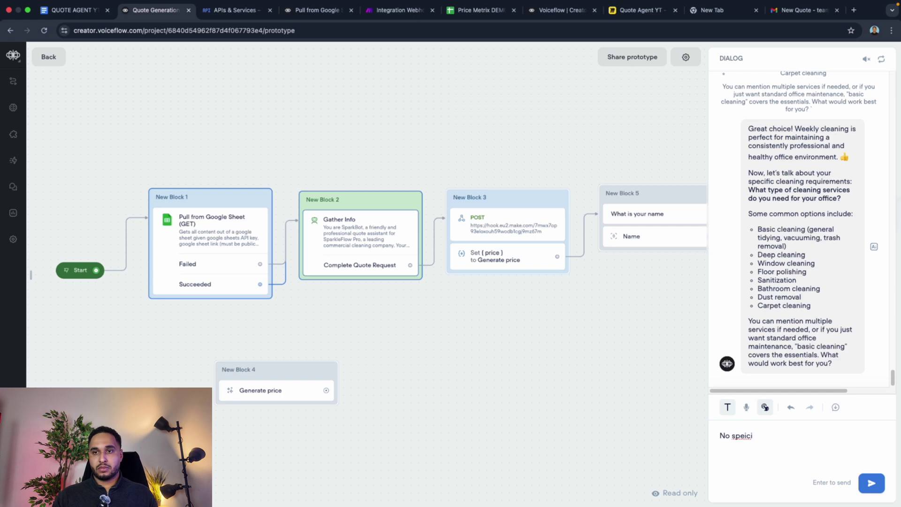
type("ici")
key("BackSpace")
key("BackSpace")
key("BackSpace")
key("BackSpace")
key("BackSpace")
key("BackSpace")
key("BackSpace")
key("BackSpace")
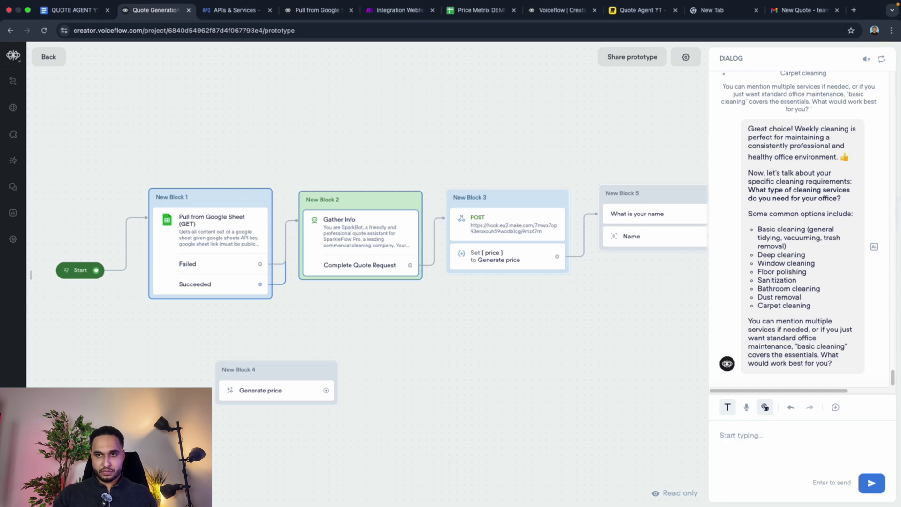
type("Floor cle")
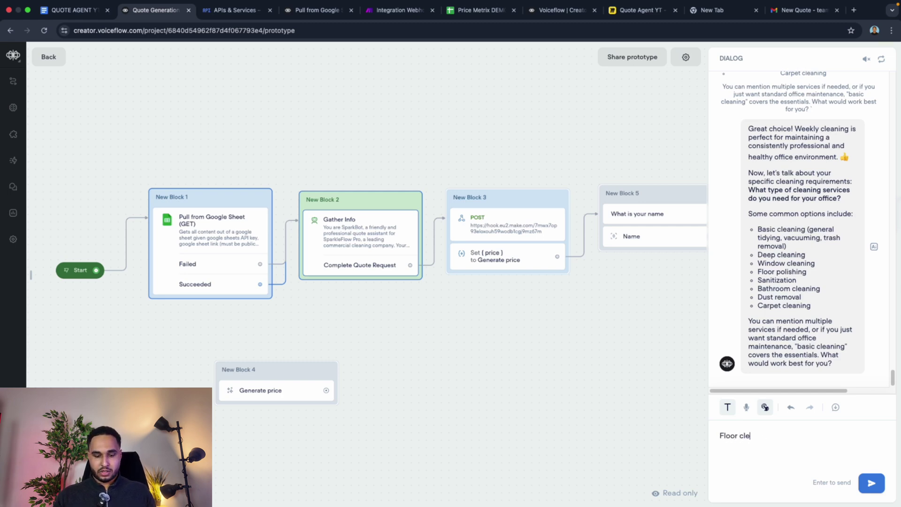
type("arn")
type("ing")
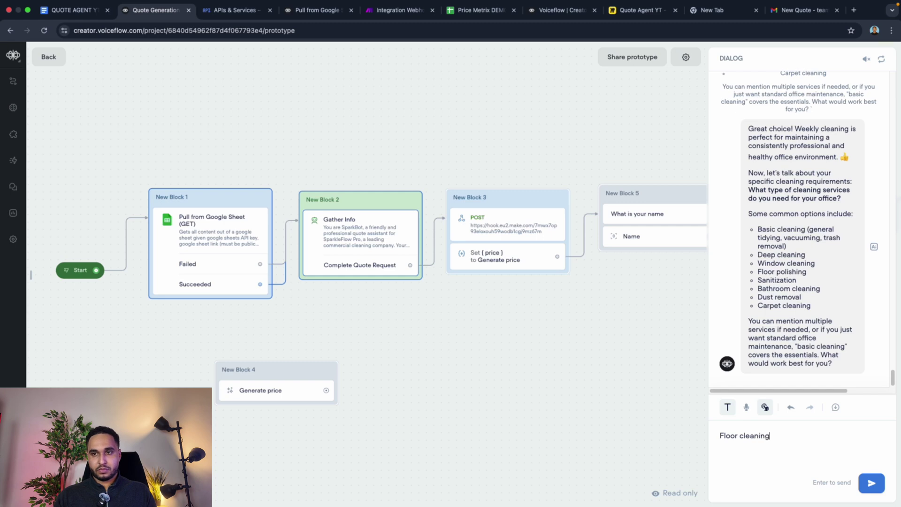
key("Return")
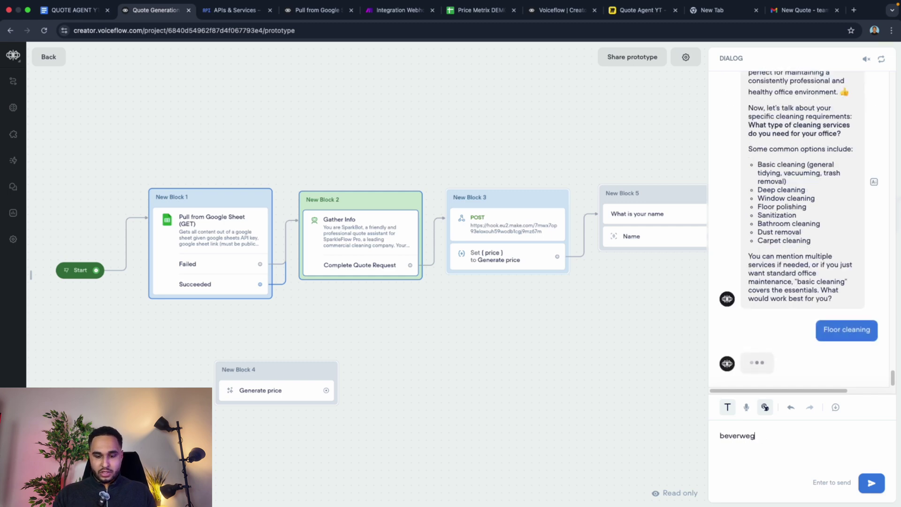
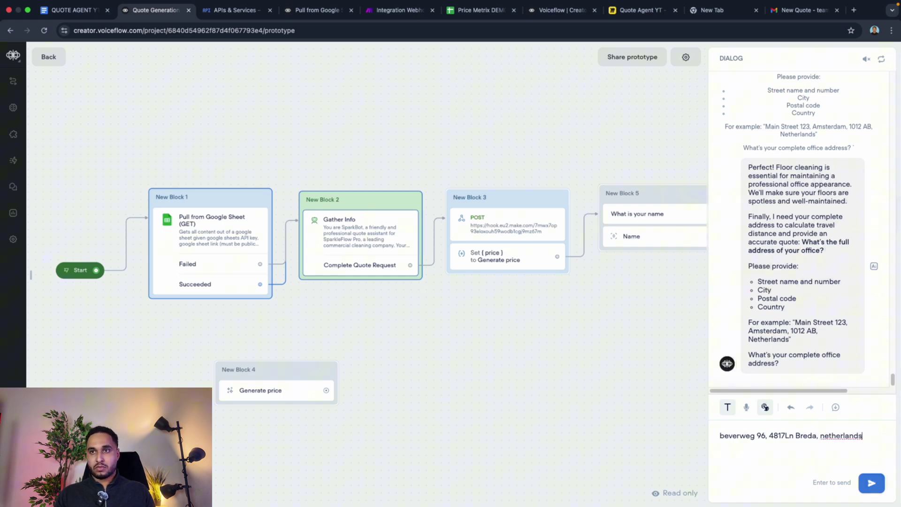
key("Return")
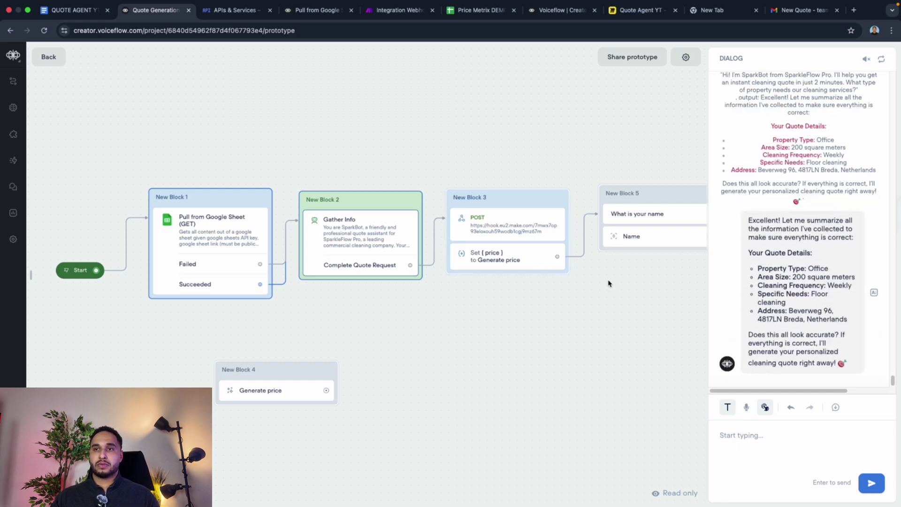
Step: Confirm the summary with Y, then send the contact's full name and email address
left_click(801, 441)
type("Yes")
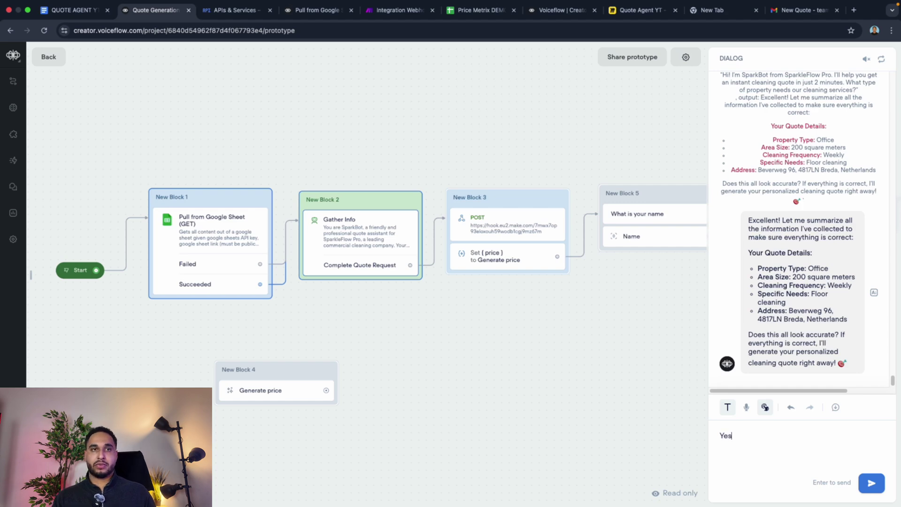
key("Return")
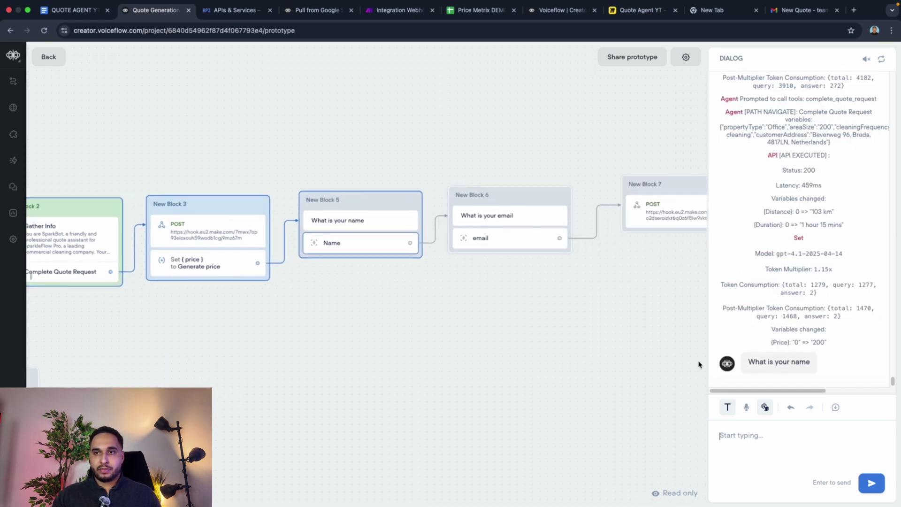
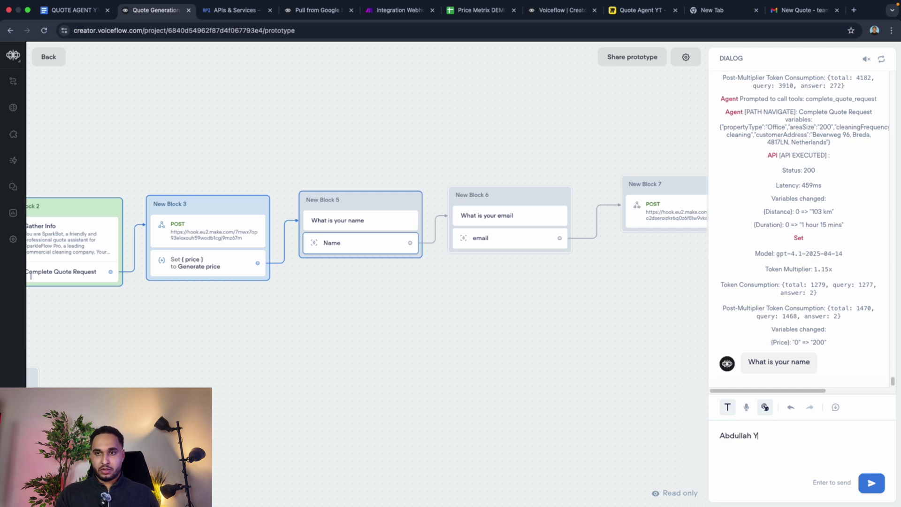
key("Return")
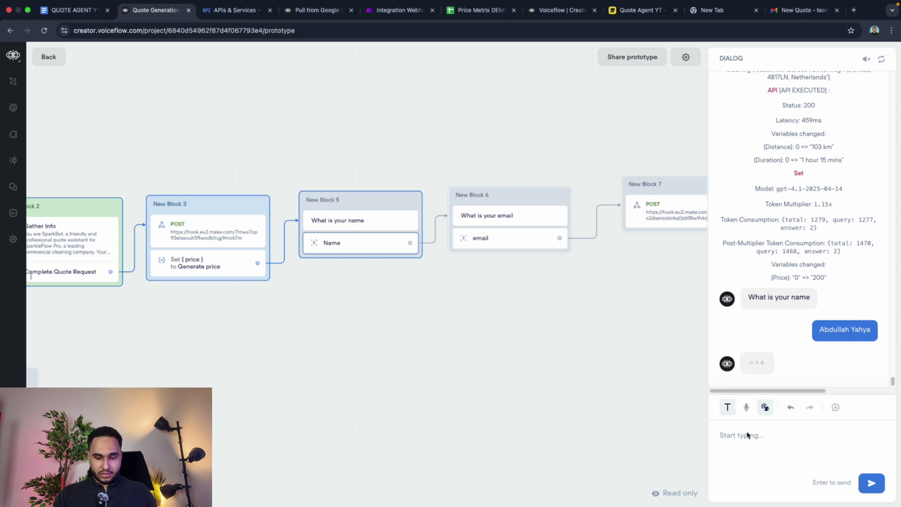
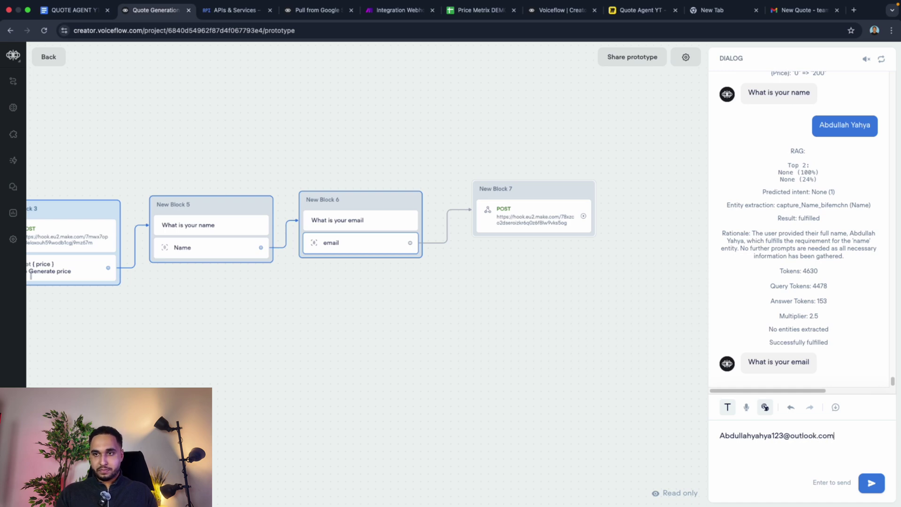
left_click(872, 483)
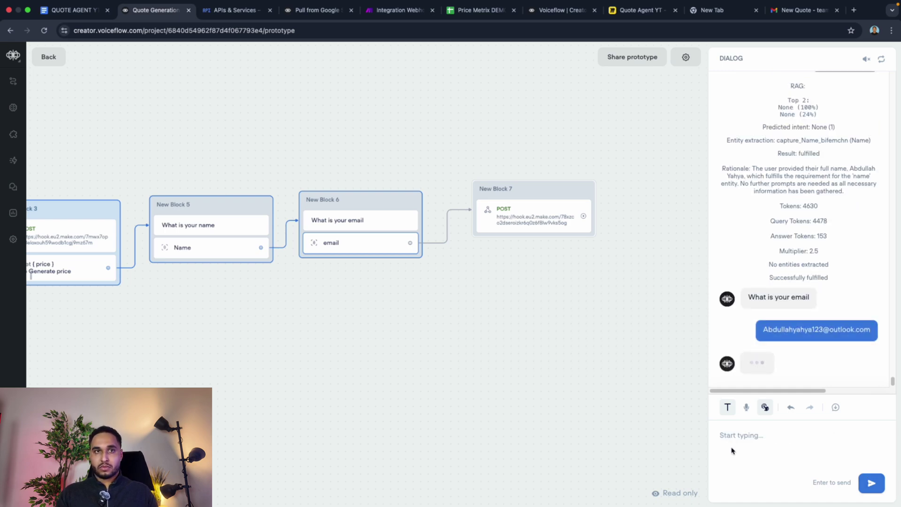
left_click(404, 12)
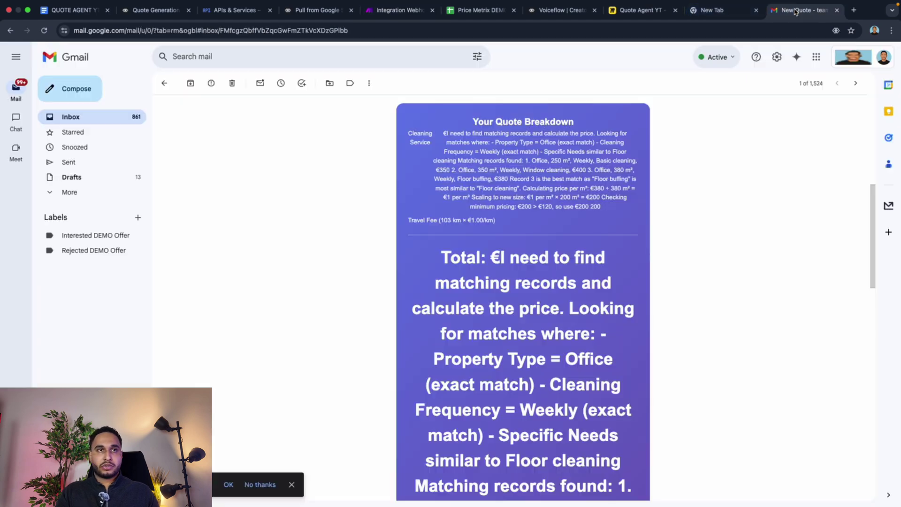
left_click(800, 10)
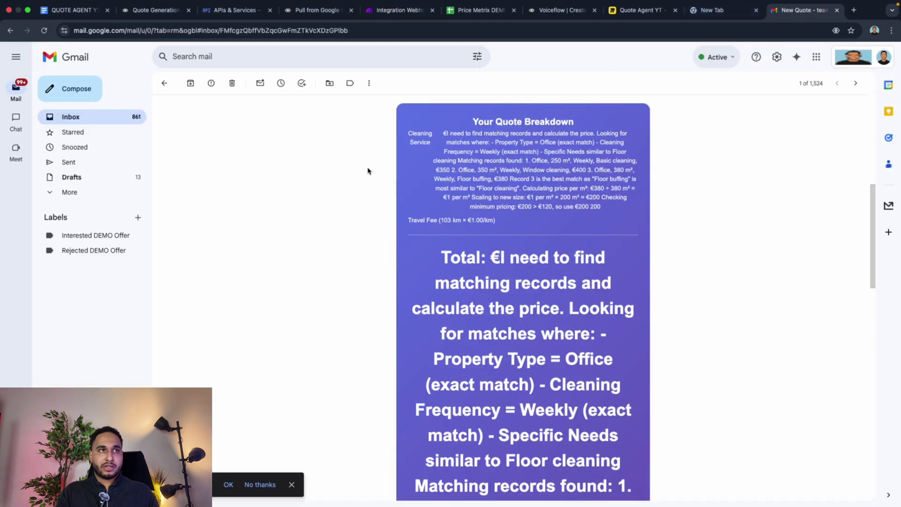
left_click(75, 123)
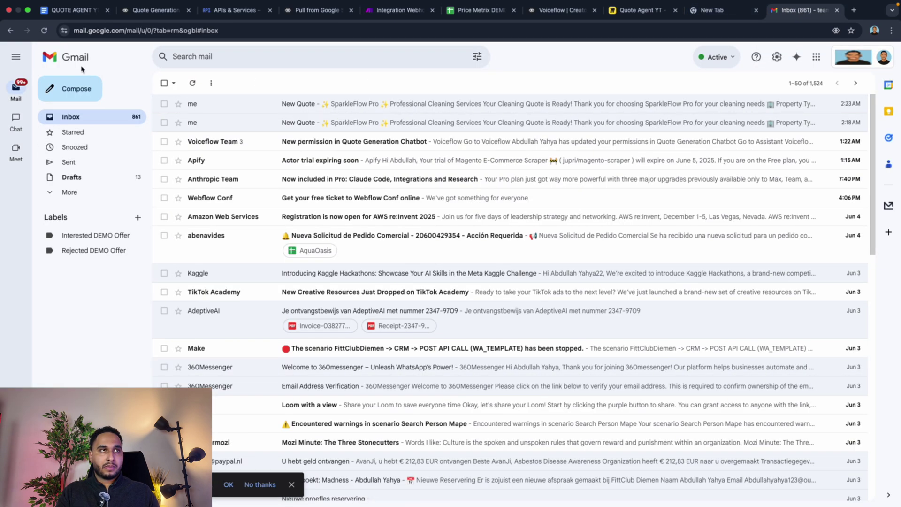
left_click(47, 37)
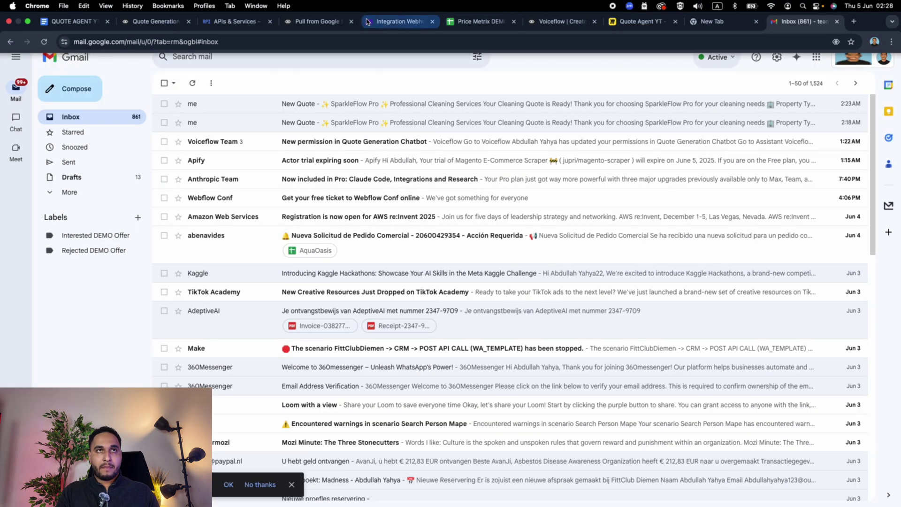
left_click(310, 22)
left_click(399, 21)
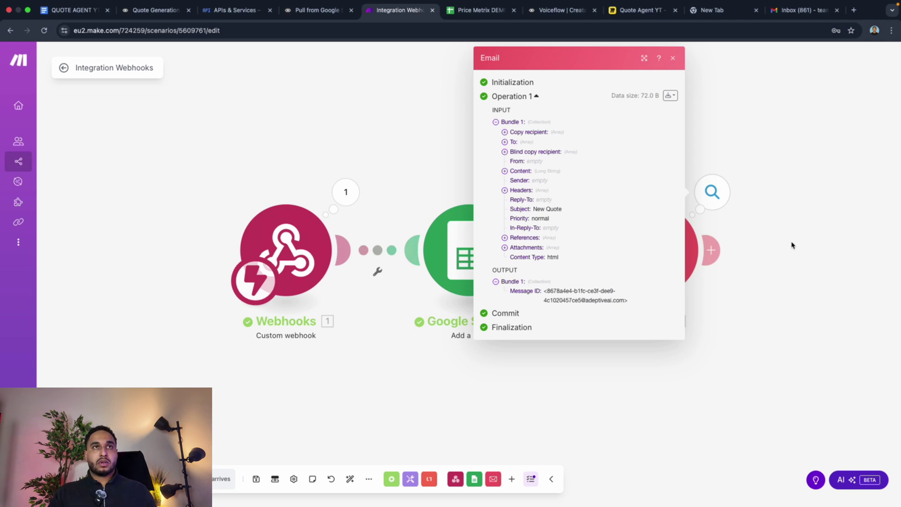
key("ctrl+shift+Tab")
key("ctrl+shift+Tab")
key("ctrl+shift+Tab")
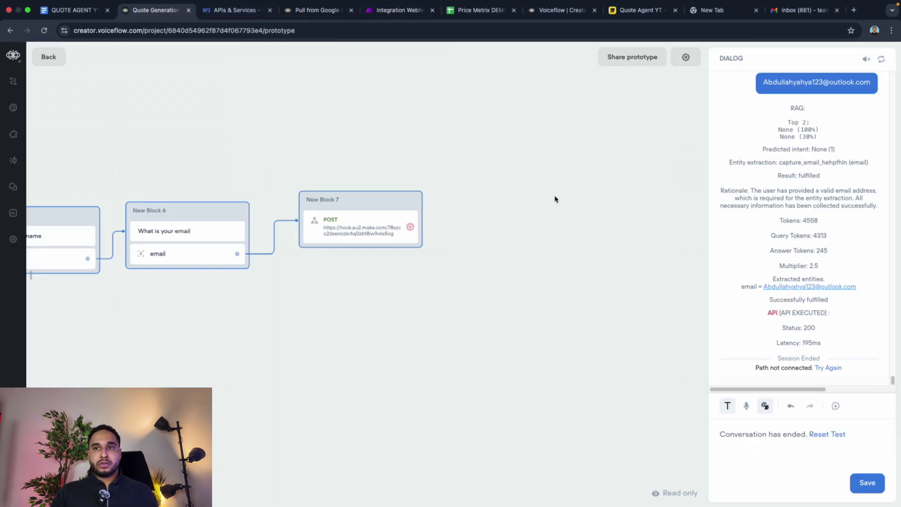
Step: Undo back to the name question, resend the contact's name, and submit a different email address
left_click(790, 406)
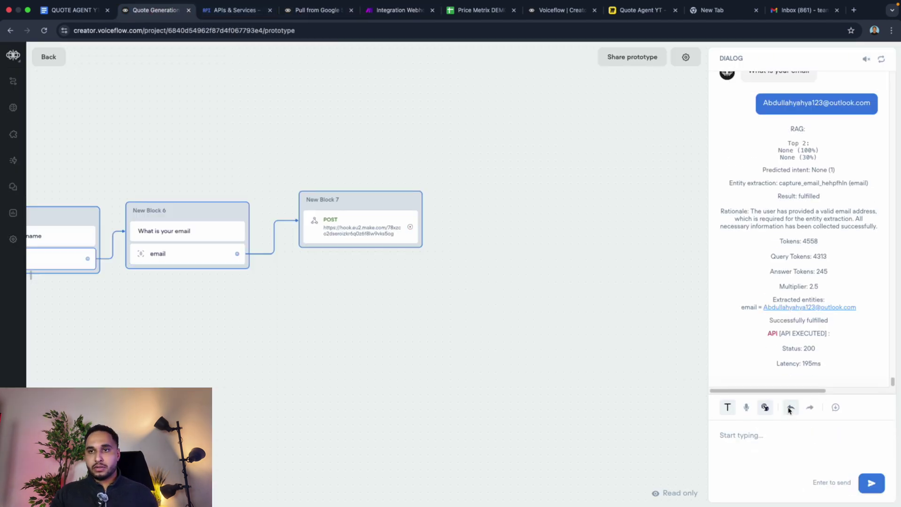
left_click(772, 436)
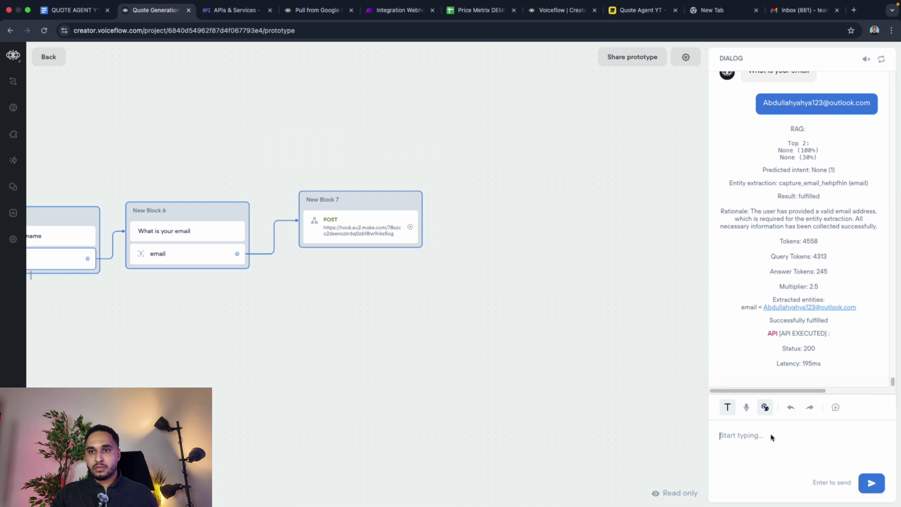
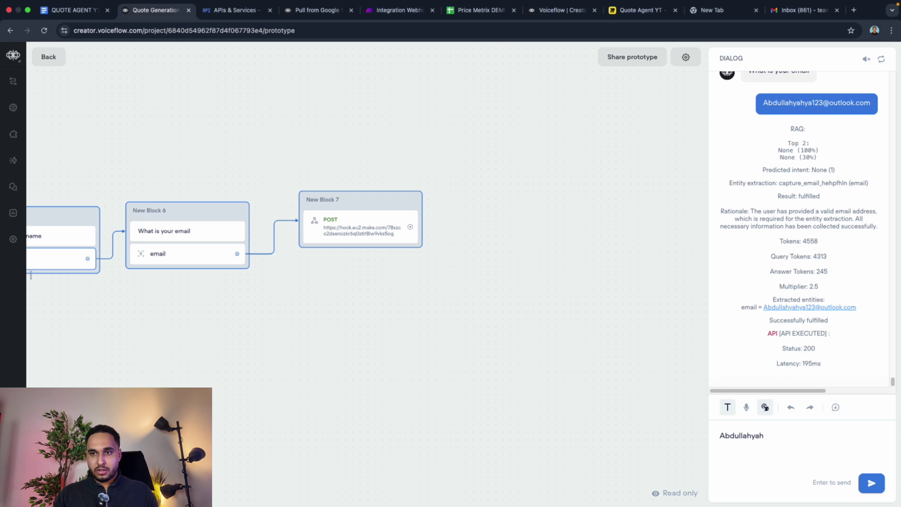
key("Return")
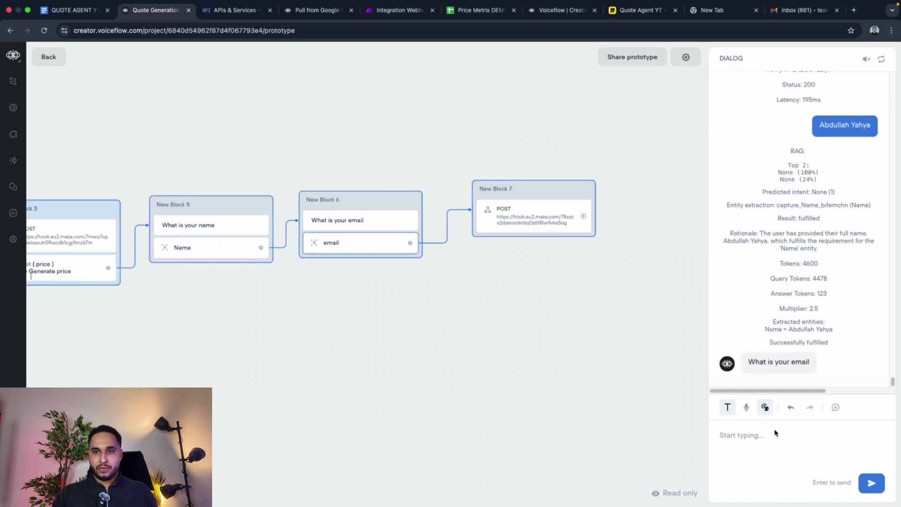
type("abdu")
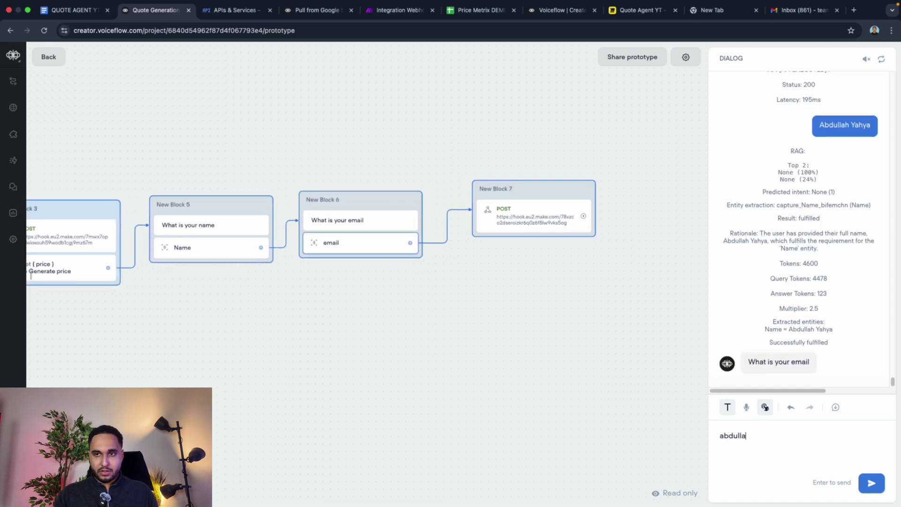
type("lla")
key("BackSpace")
key("BackSpace")
key("BackSpace")
key("BackSpace")
key("BackSpace")
key("BackSpace")
key("BackSpace")
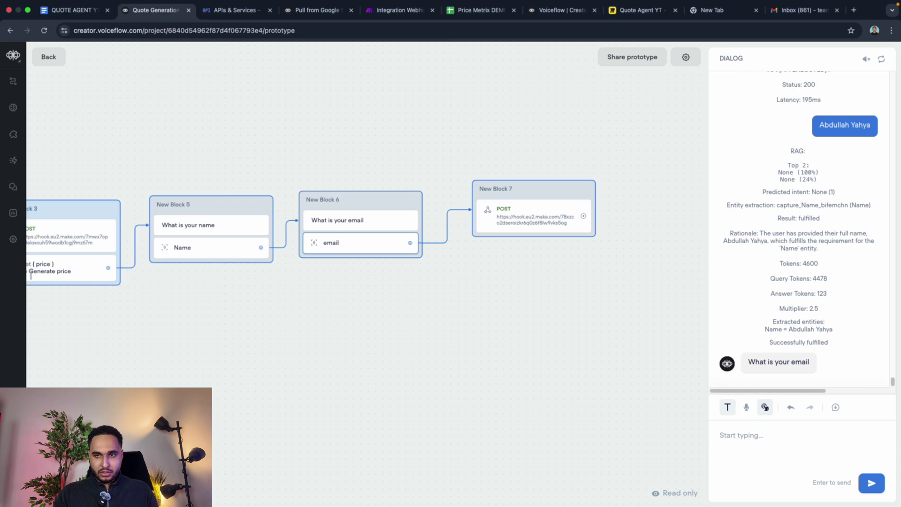
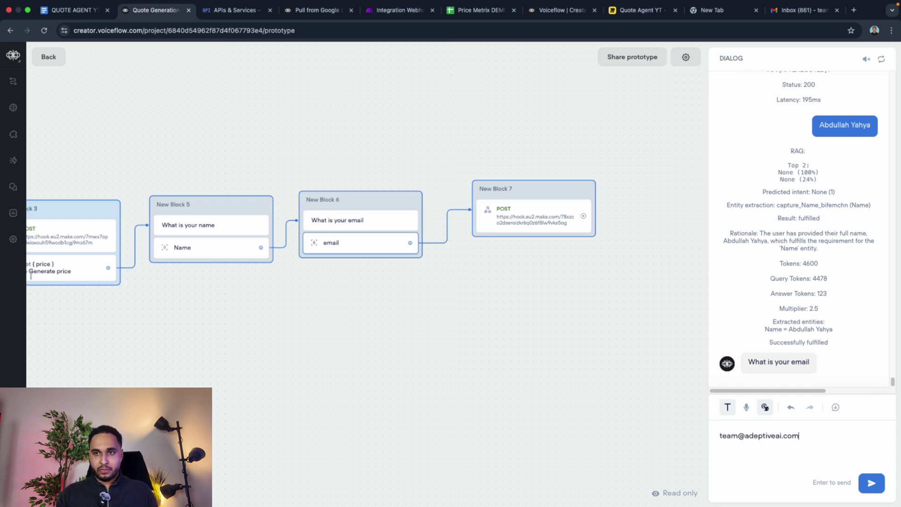
key("Return")
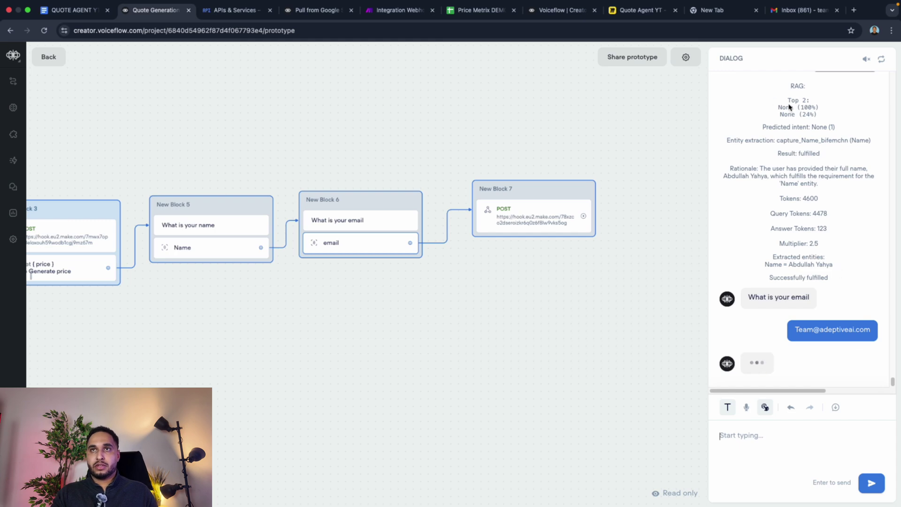
Step: Check Gmail for a new quote, then return to the Make scenario's run history
left_click(799, 12)
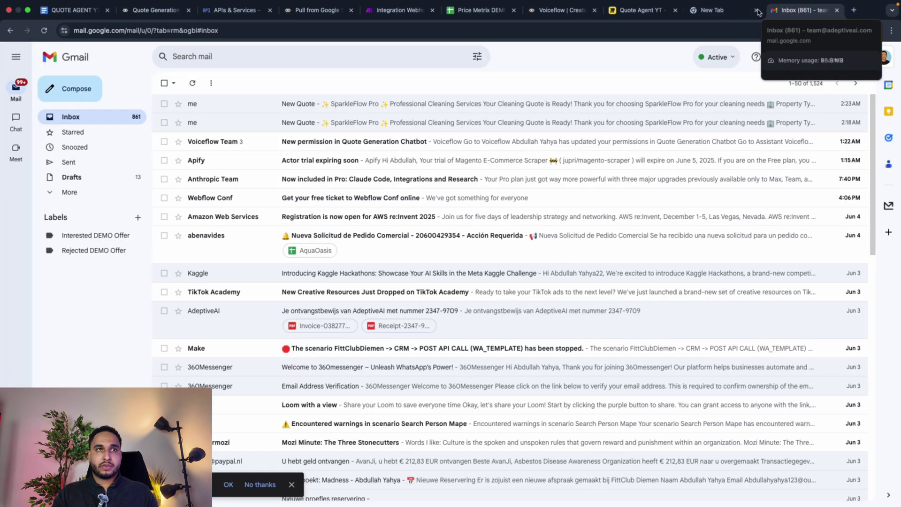
left_click(383, 11)
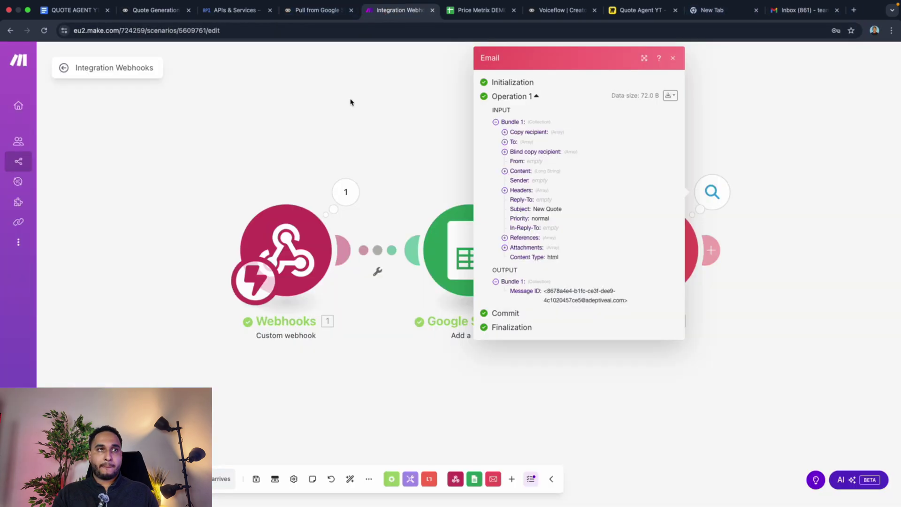
left_click(296, 129)
left_click(63, 68)
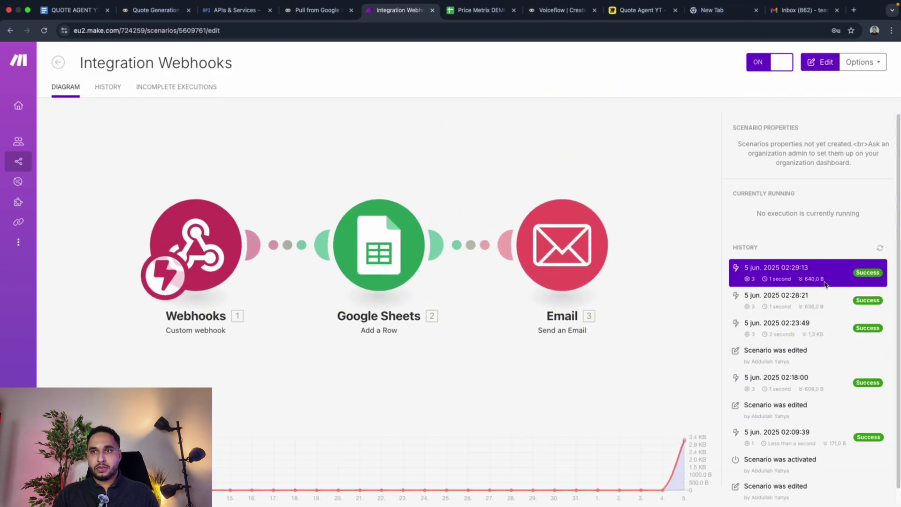
Step: Inspect the Email module's output in the 02:29 run log, then view the Price Metrix DEMO sheet
left_click(810, 284)
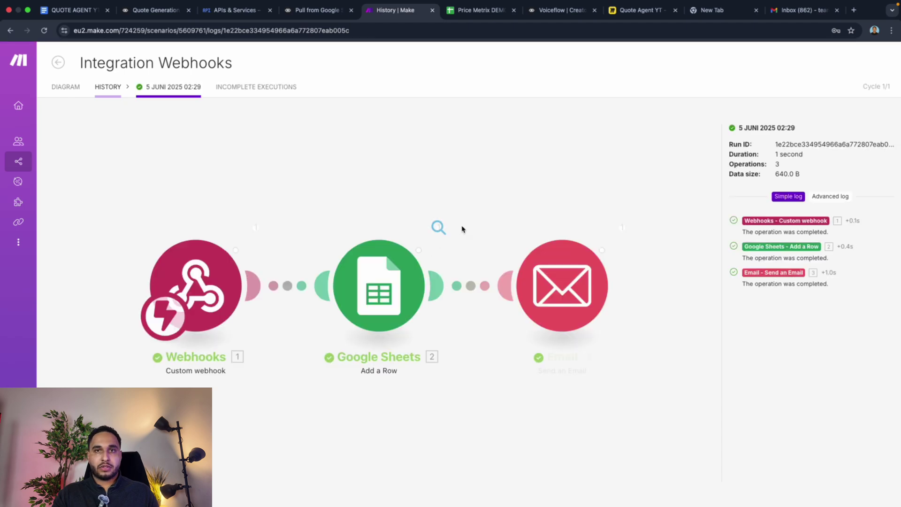
left_click(622, 228)
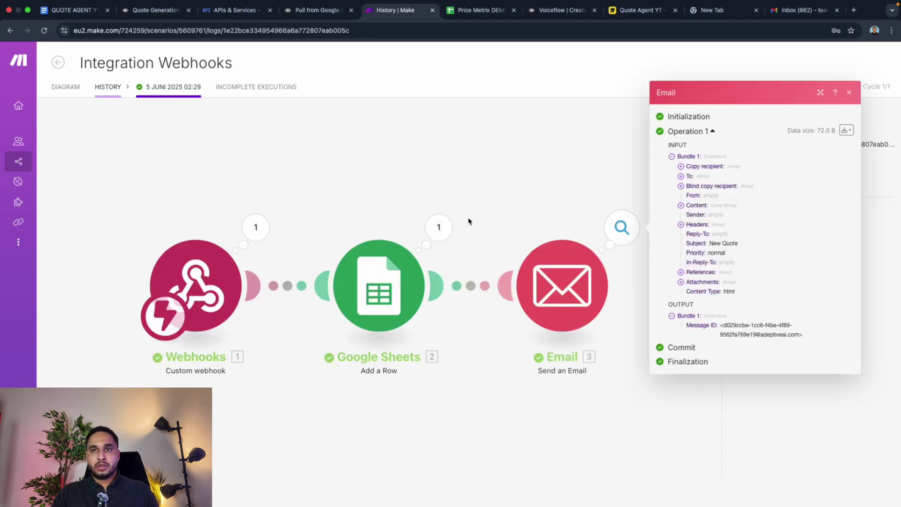
left_click(479, 10)
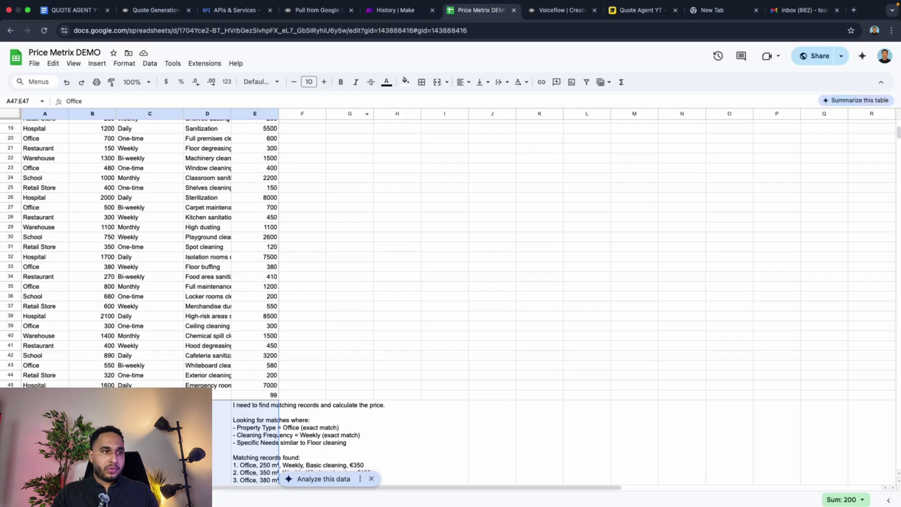
scroll(177, 339, "down", 5)
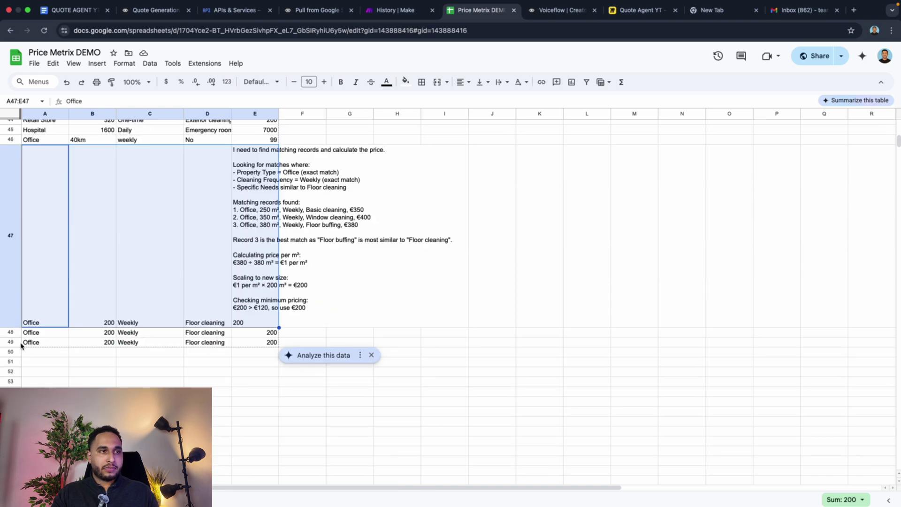
left_click(74, 352)
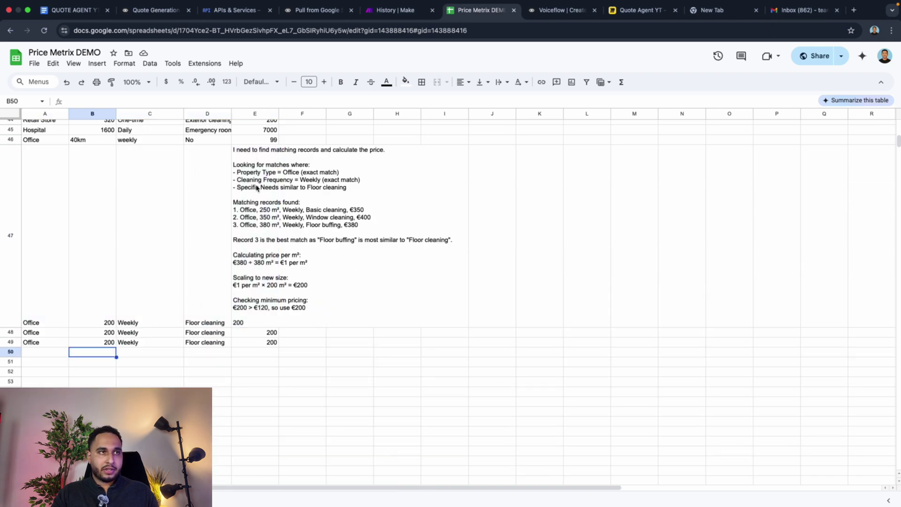
left_click_drag(41, 176, 292, 198)
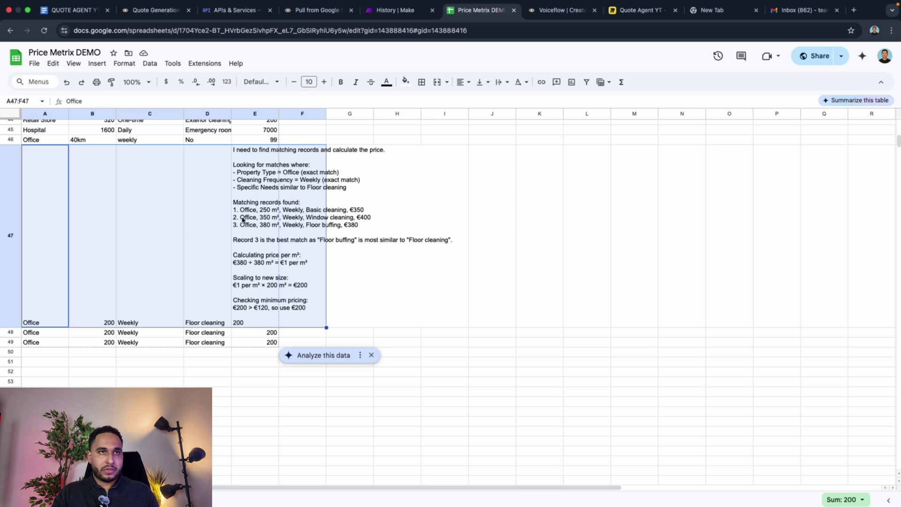
left_click(249, 337)
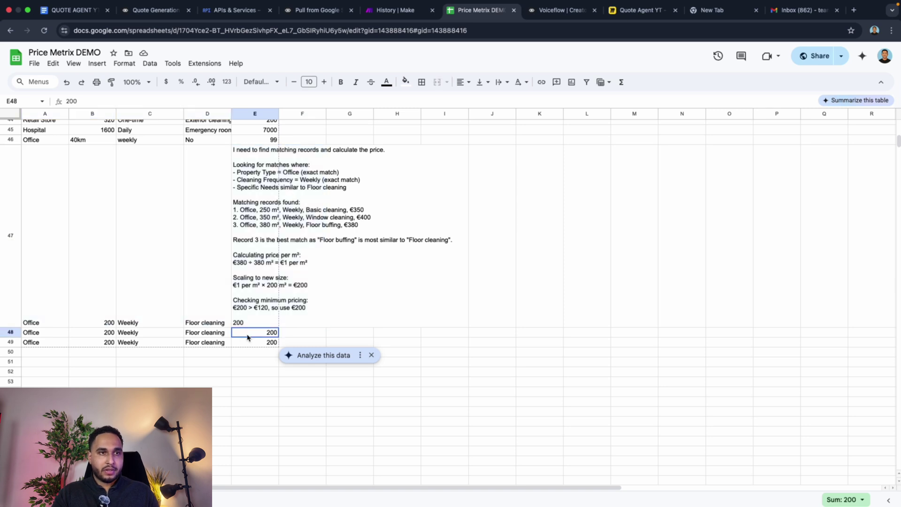
left_click_drag(247, 337, 248, 341)
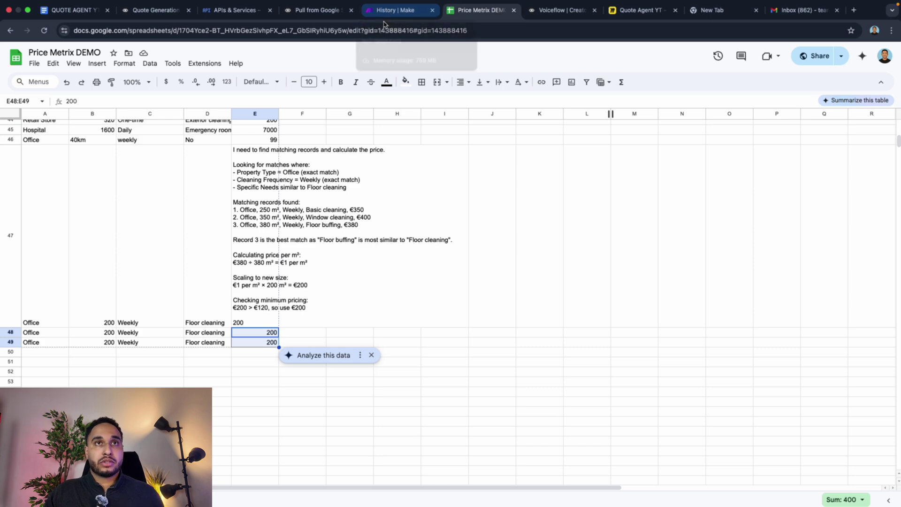
Step: In the newest New Quote email, highlight the €200 Cleaning Service line and €200 total
left_click(789, 14)
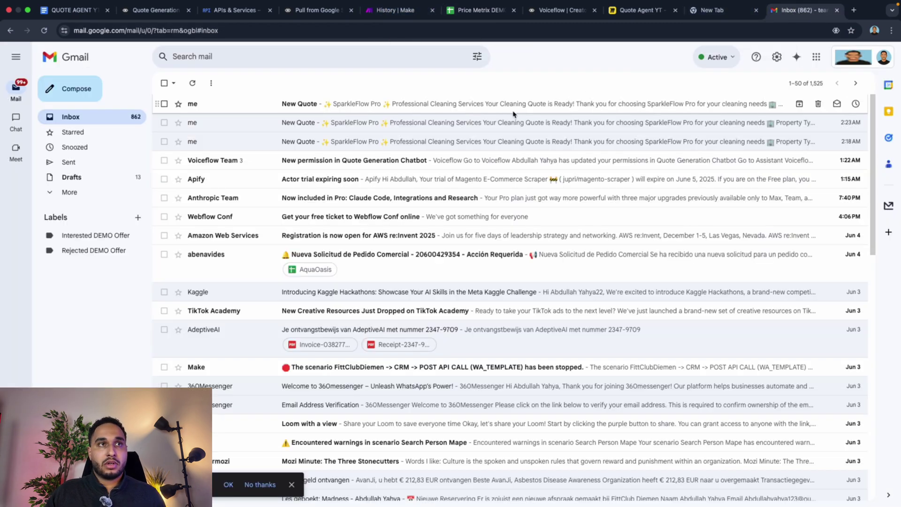
left_click(245, 105)
scroll(421, 240, "down", 10)
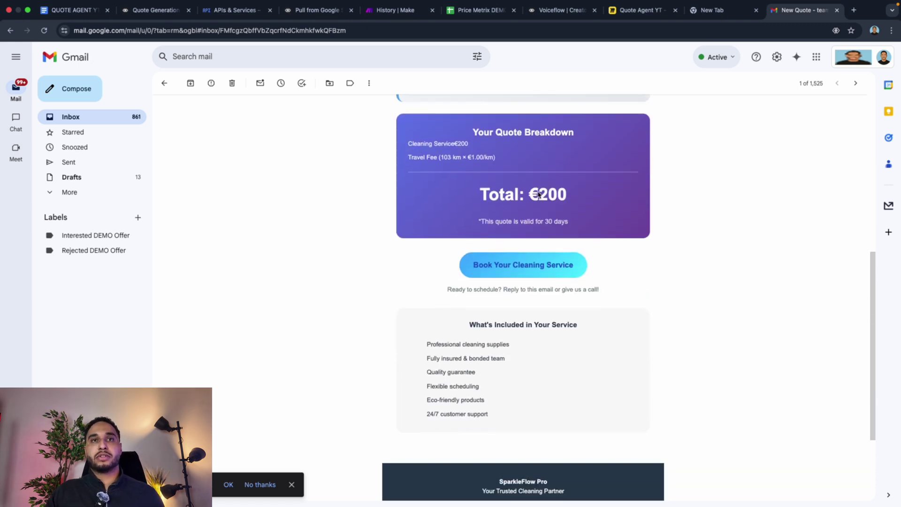
double_click(550, 195)
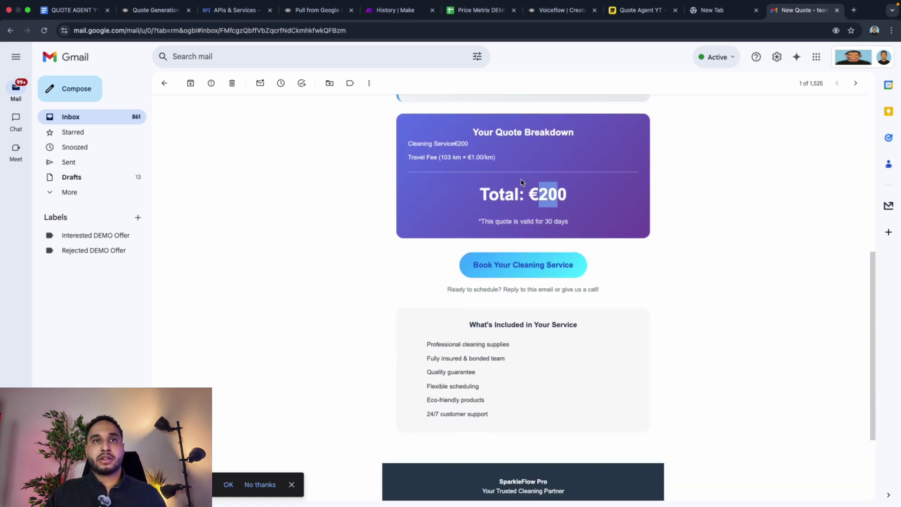
double_click(461, 144)
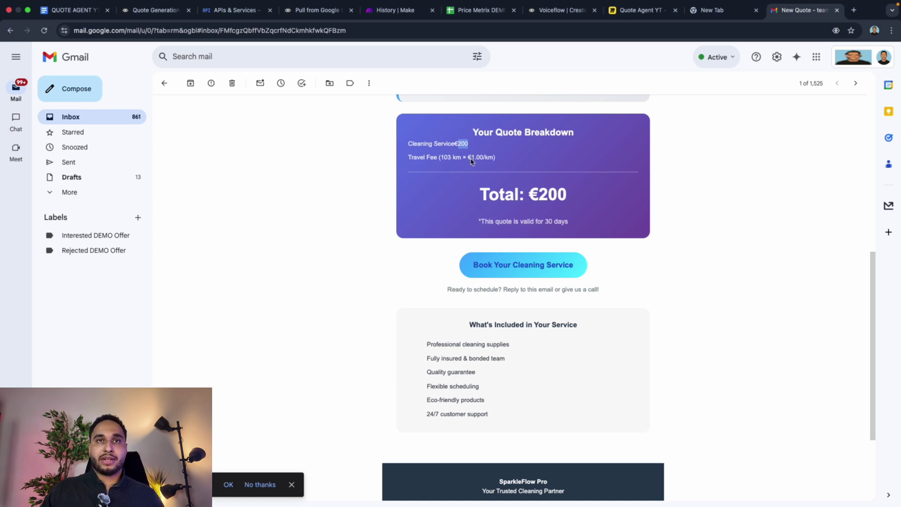
left_click_drag(472, 158, 495, 158)
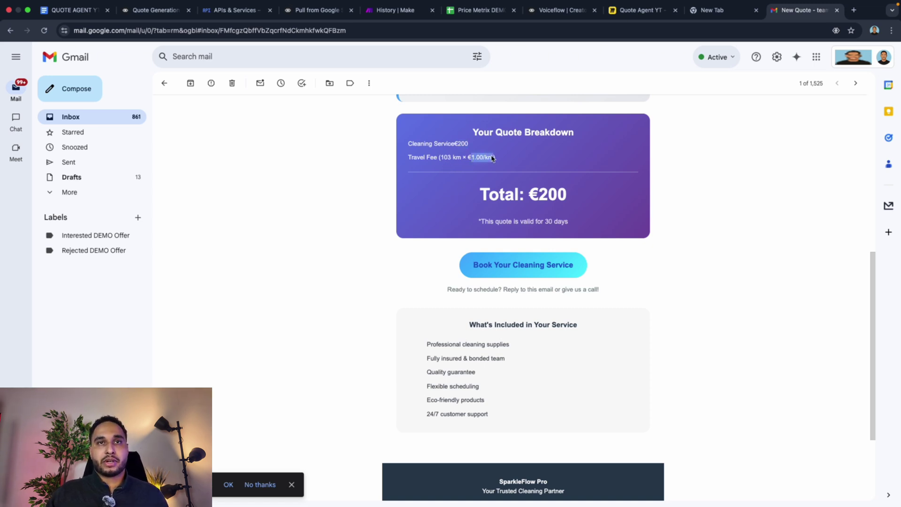
scroll(473, 177, "up", 5)
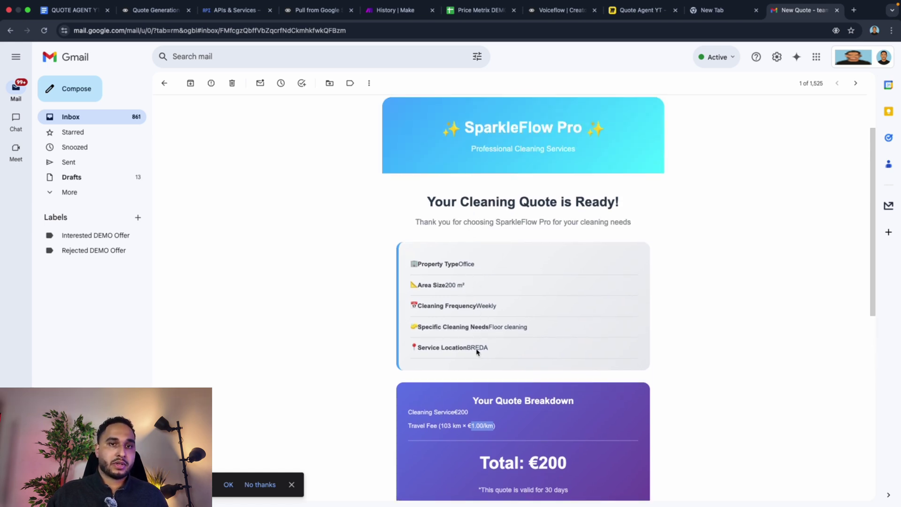
left_click(138, 16)
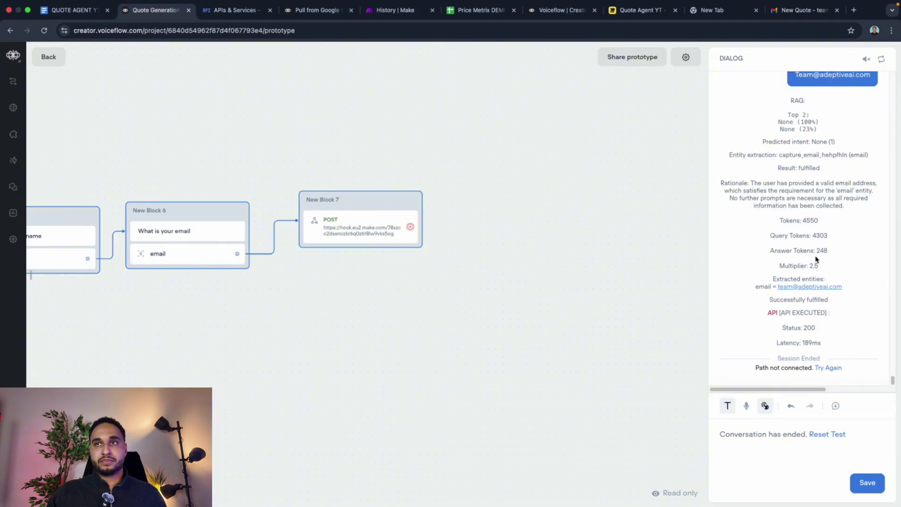
Step: Turn off Debug Mode in the prototype's test settings
scroll(815, 257, "up", 5)
scroll(836, 151, "up", 3)
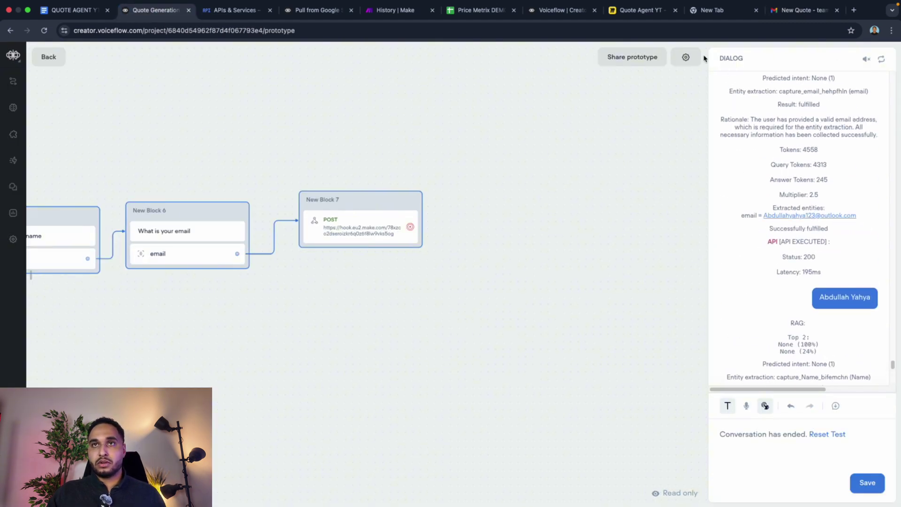
left_click(685, 58)
left_click(744, 82)
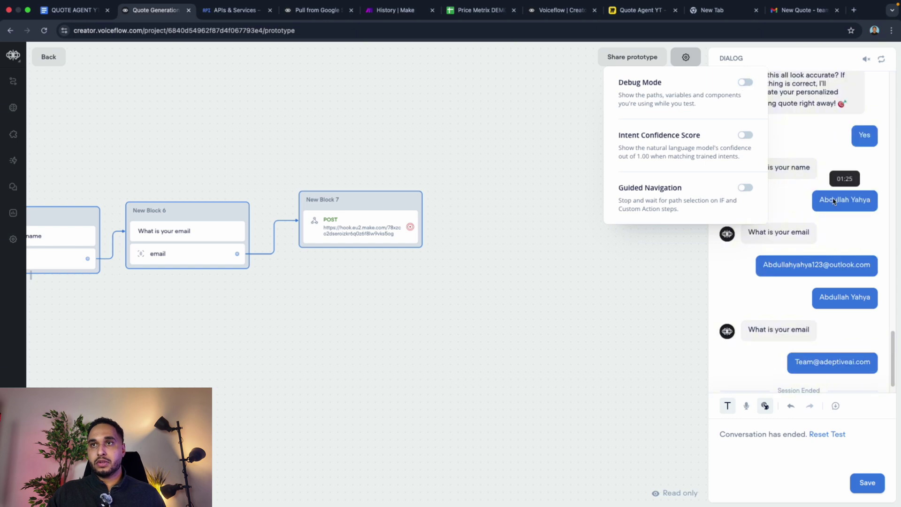
left_click(850, 198)
Step: Review the transcript answers (Office, 200 m², Weekly, Floor cleaning), then return to the quote email
scroll(852, 199, "up", 10)
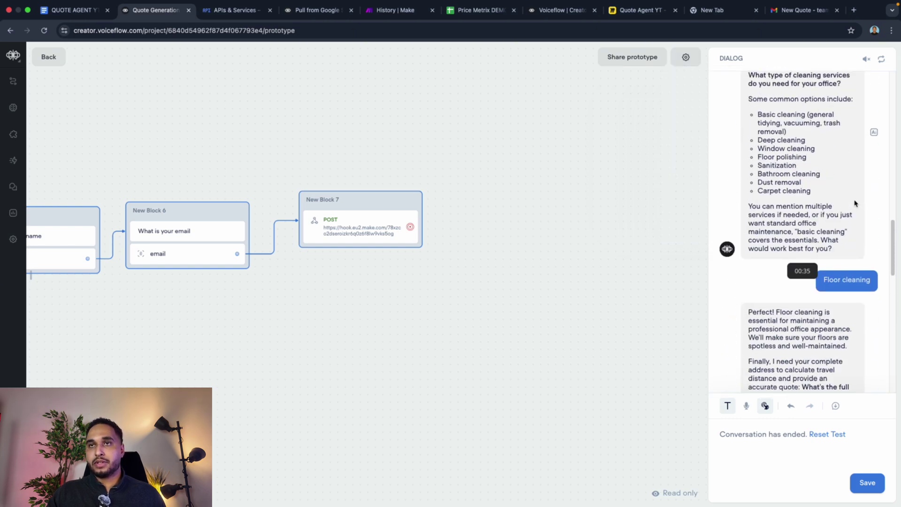
scroll(817, 154, "up", 10)
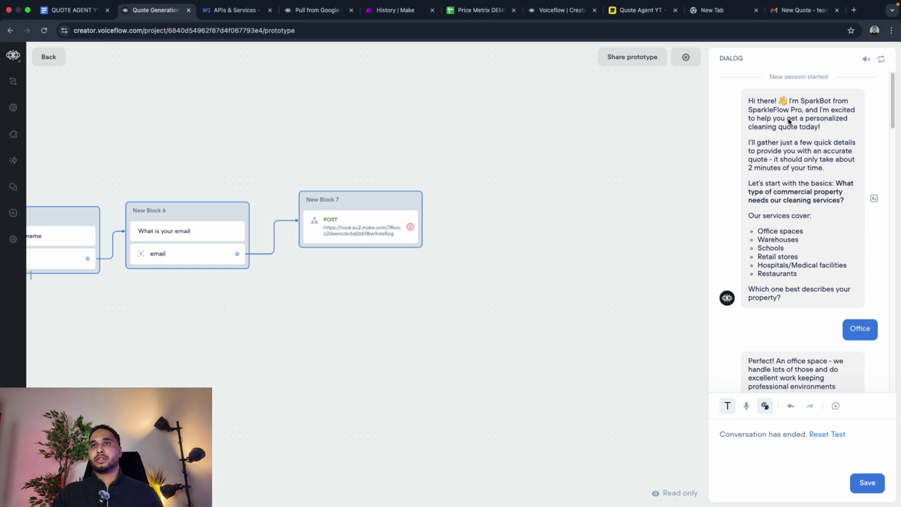
scroll(816, 234, "down", 2)
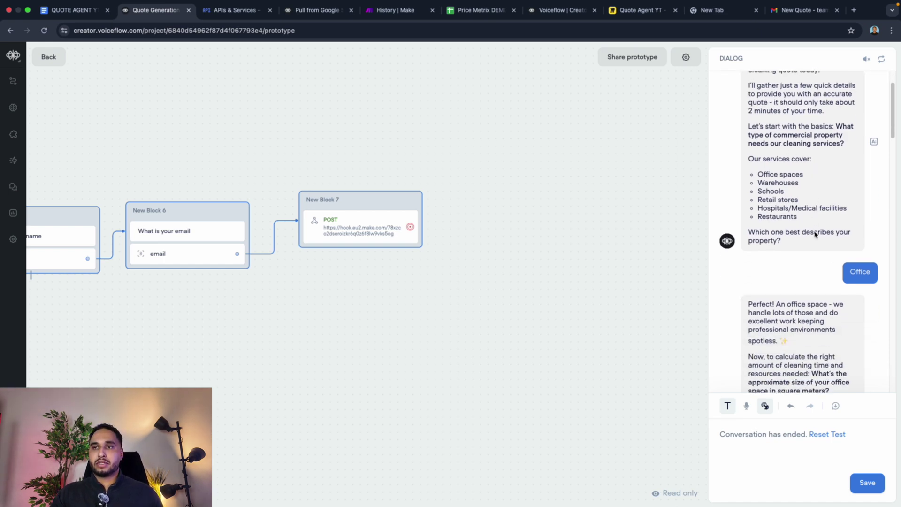
scroll(852, 277, "down", 10)
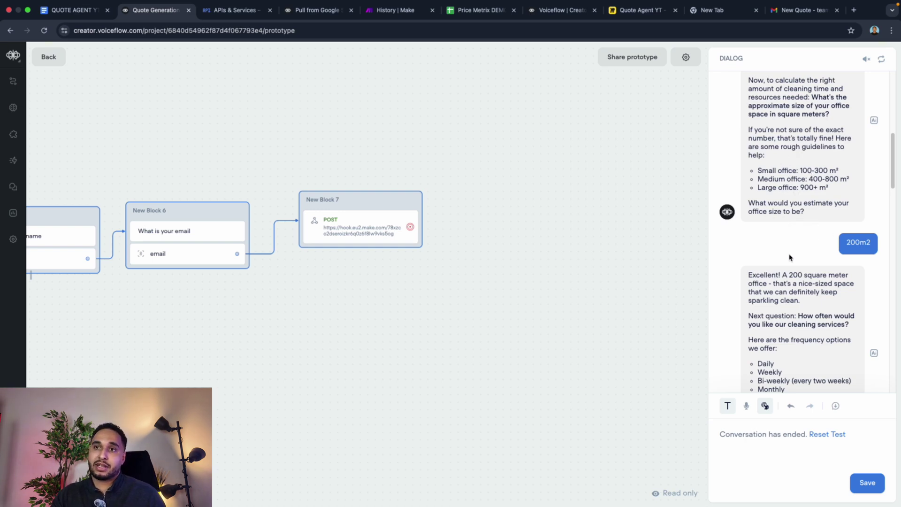
scroll(798, 201, "down", 6)
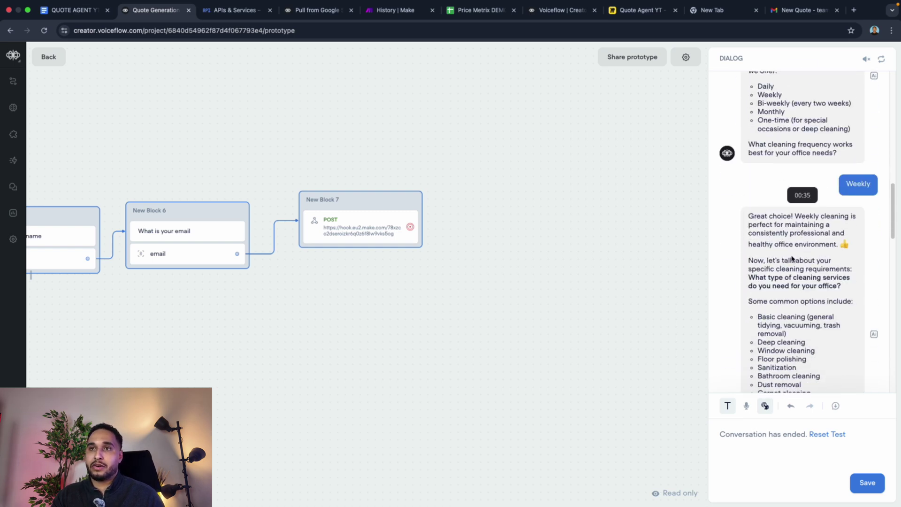
scroll(804, 215, "down", 15)
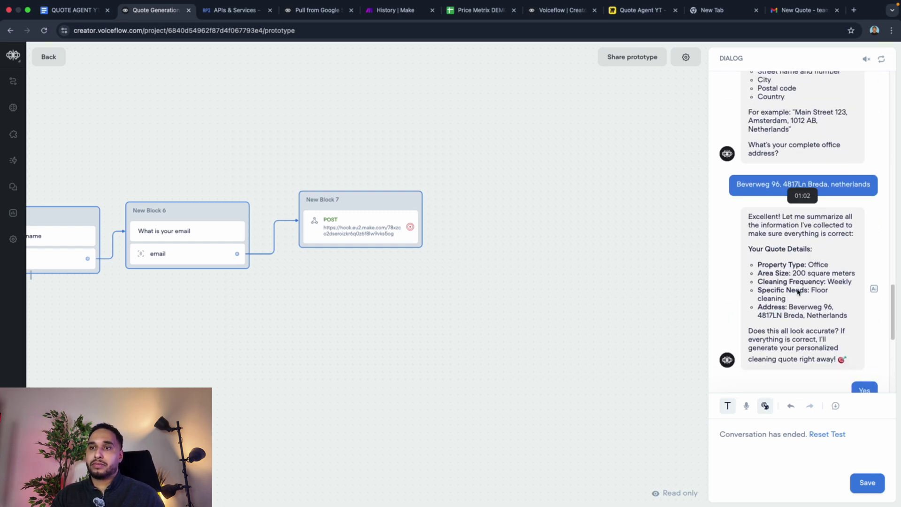
scroll(799, 292, "down", 2)
scroll(840, 328, "down", 1)
scroll(840, 329, "down", 1)
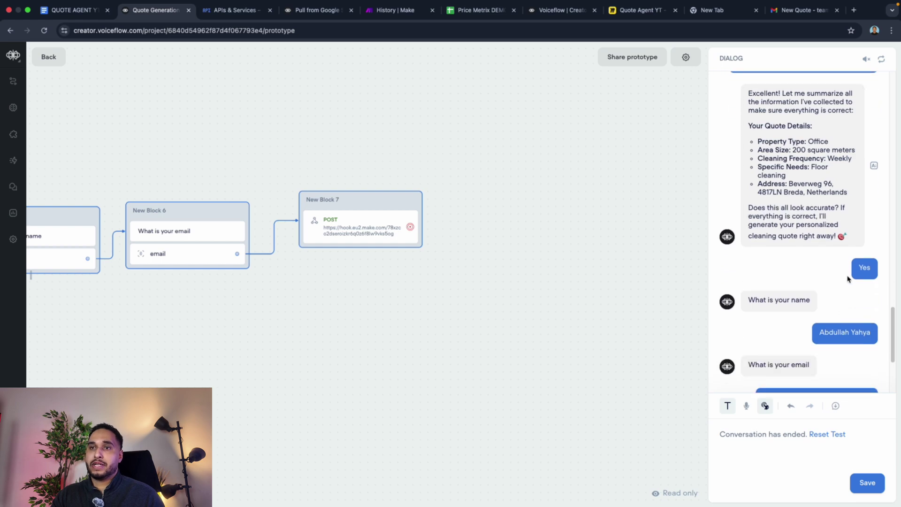
scroll(513, 264, "left", 8)
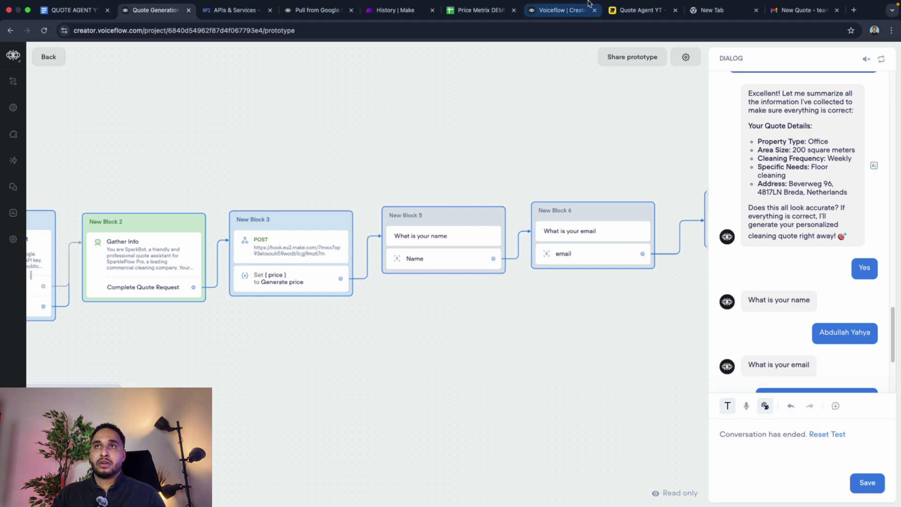
left_click(804, 9)
scroll(484, 282, "down", 3)
Step: Highlight the 103 km travel distance in the quote email
scroll(484, 282, "down", 2)
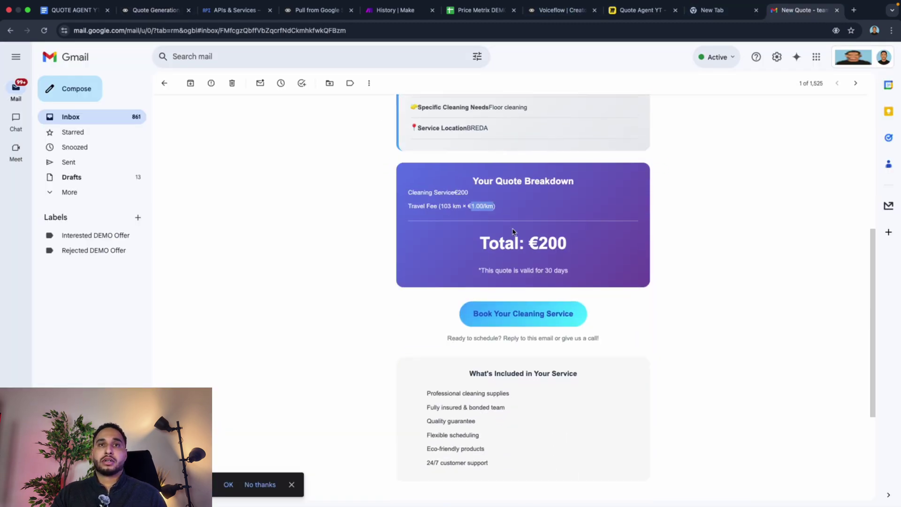
left_click(457, 209)
left_click_drag(441, 209, 460, 209)
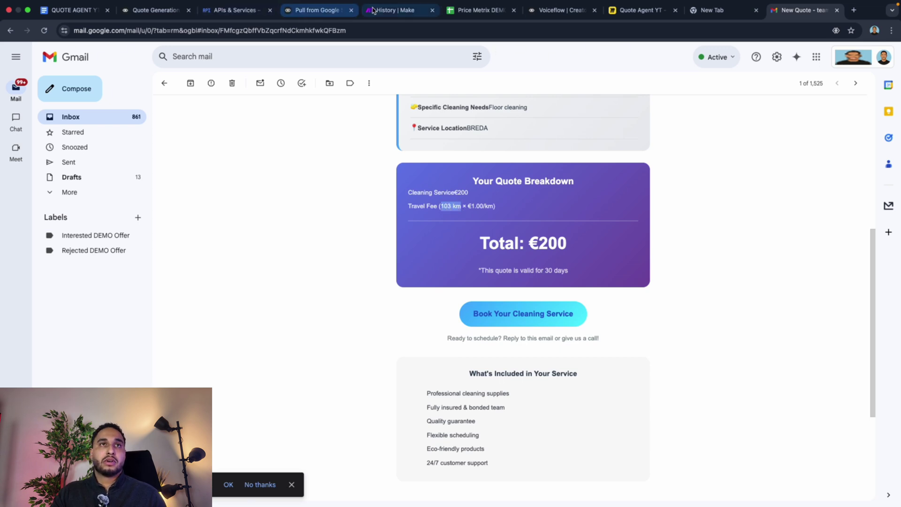
Step: Review the webhook API request step in Voiceflow, then bring up the Price Metrix DEMO sheet
left_click(158, 11)
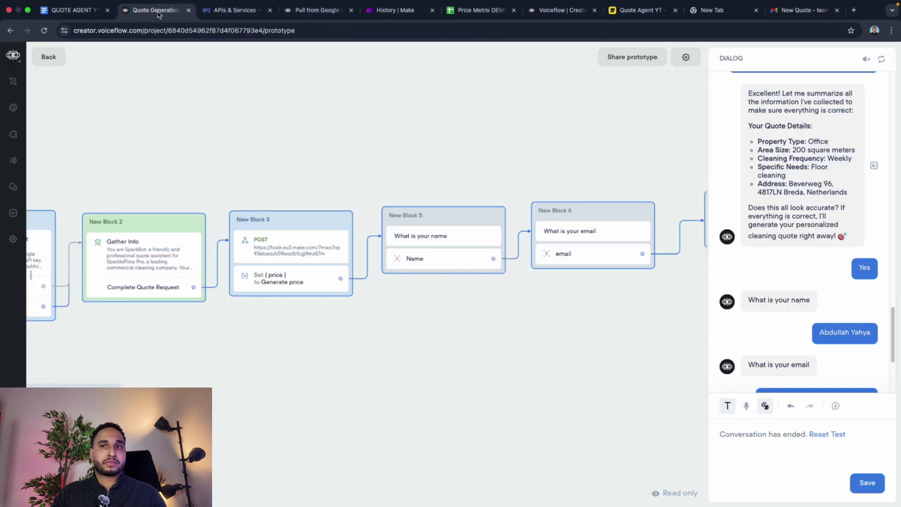
scroll(817, 281, "down", 2)
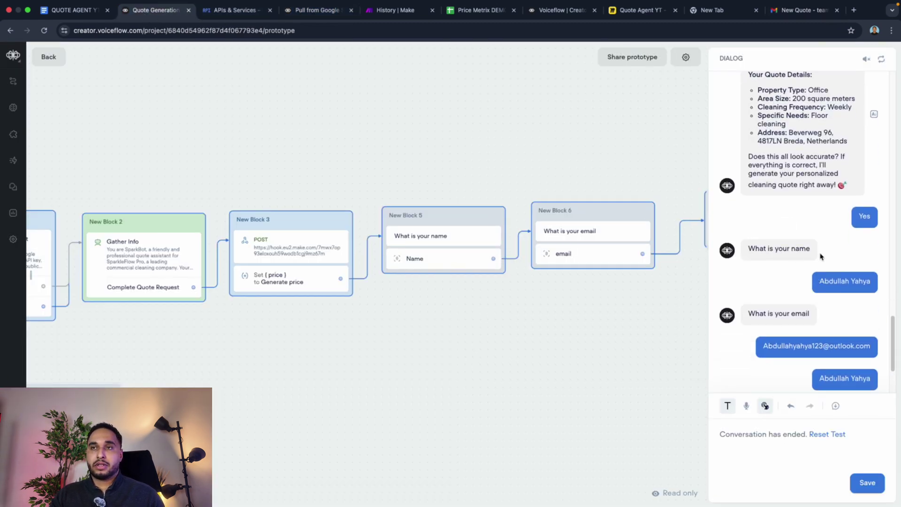
scroll(830, 238, "up", 3)
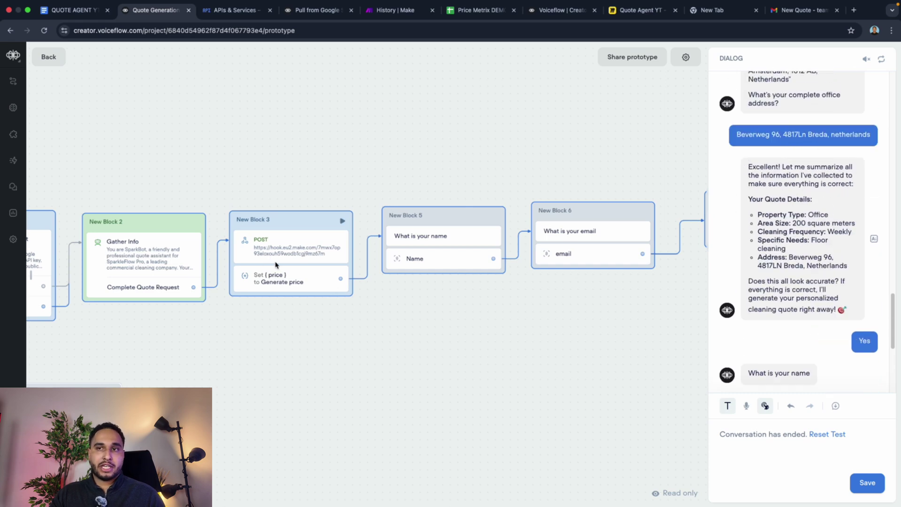
left_click(318, 284)
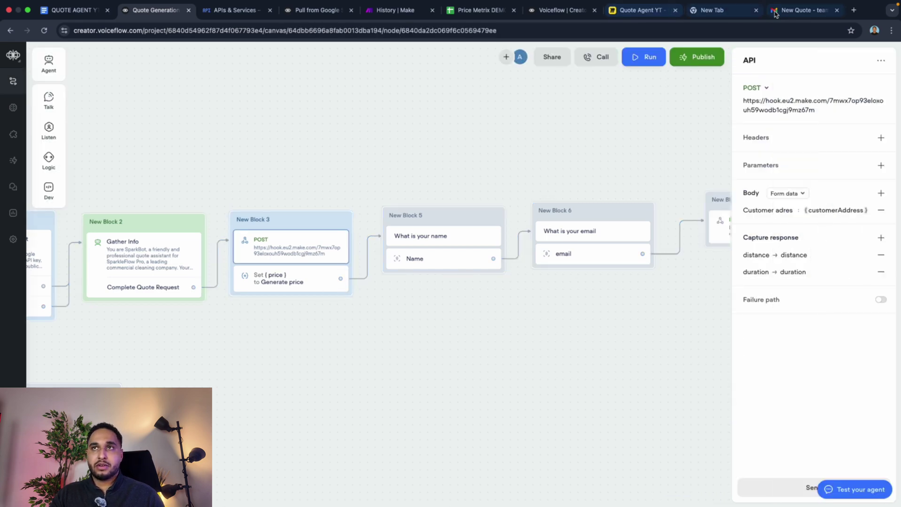
left_click(802, 10)
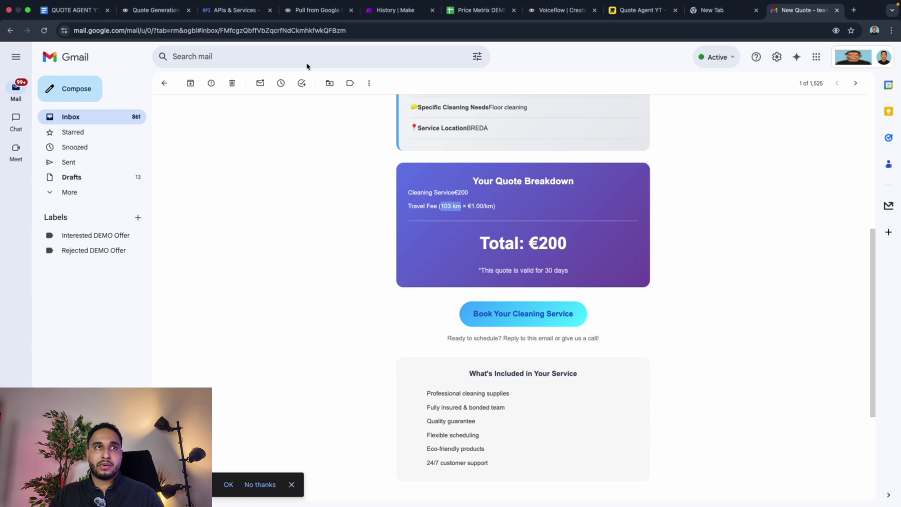
left_click(157, 12)
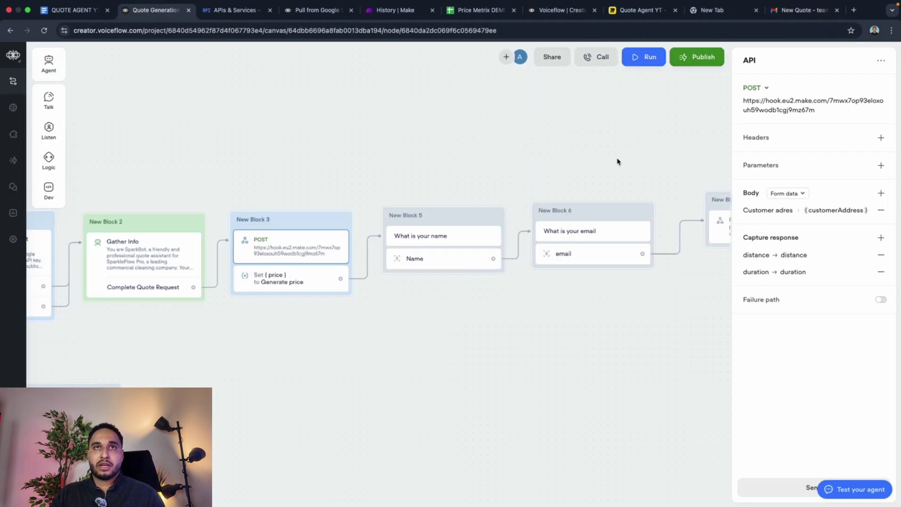
left_click(487, 13)
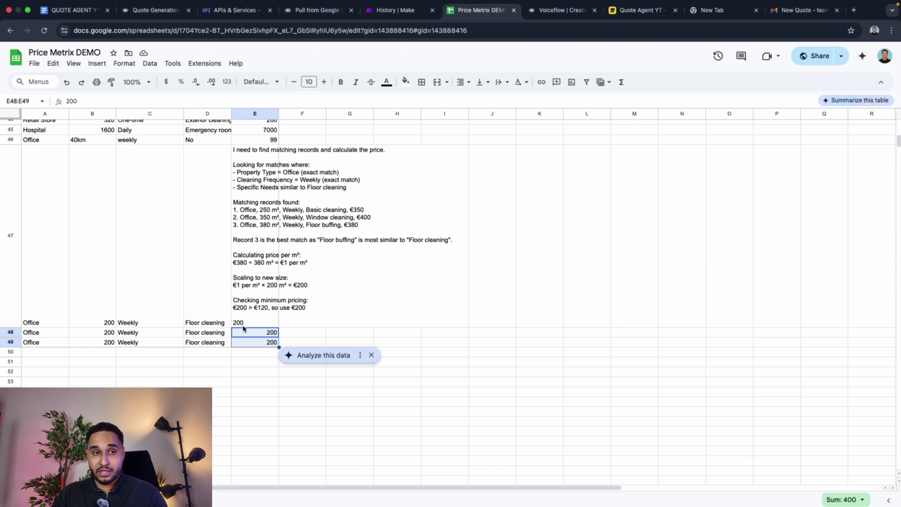
Step: Read the €200 pricing reasoning in cell E47, then return to the New Quote email
left_click(238, 324)
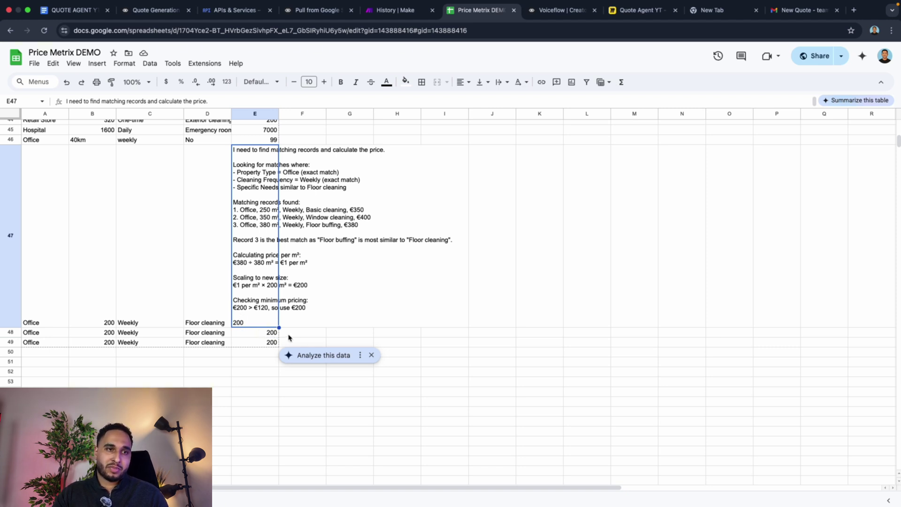
scroll(82, 362, "up", 5)
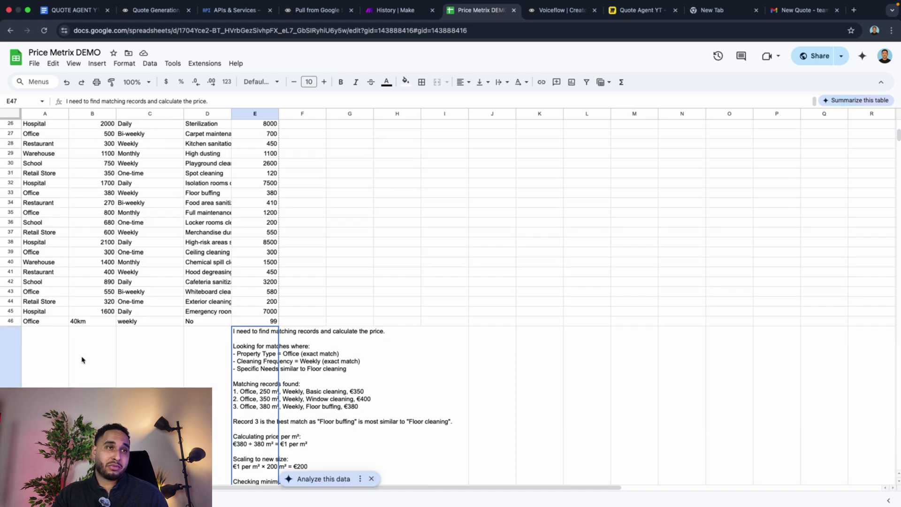
scroll(185, 384, "down", 5)
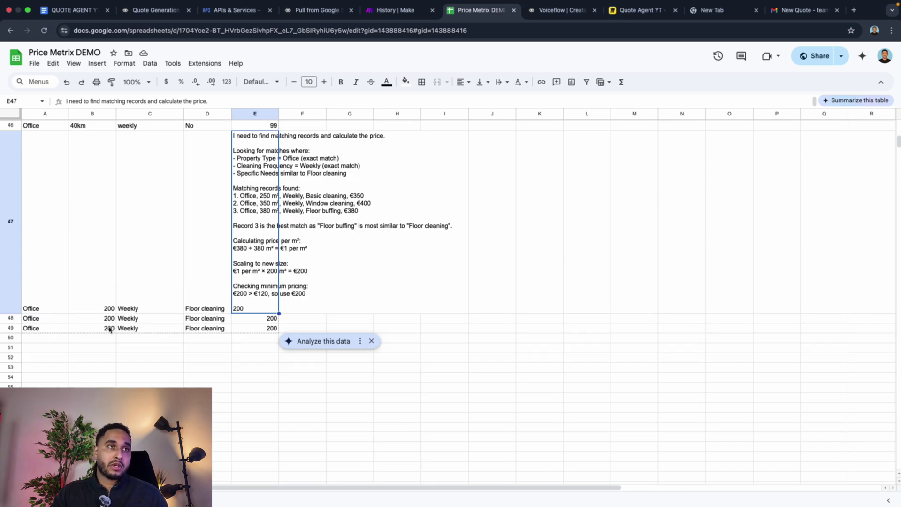
scroll(123, 327, "up", 5)
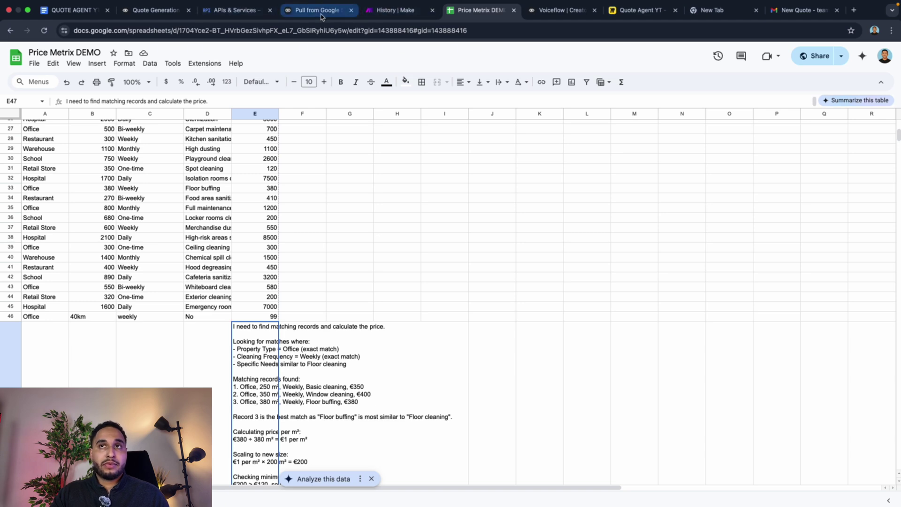
left_click(804, 9)
scroll(552, 240, "up", 5)
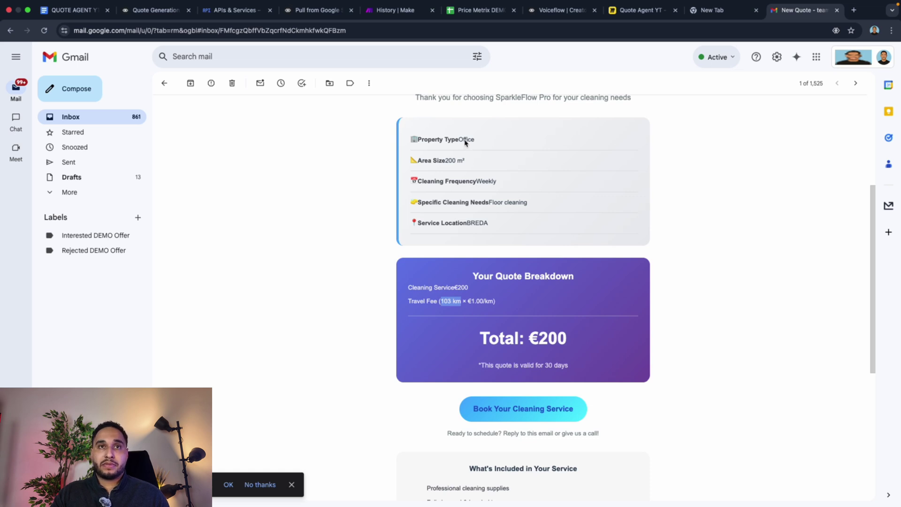
Step: Highlight the Office property type in the email and review its header, then revisit Price Metrix DEMO
left_click_drag(460, 140, 468, 142)
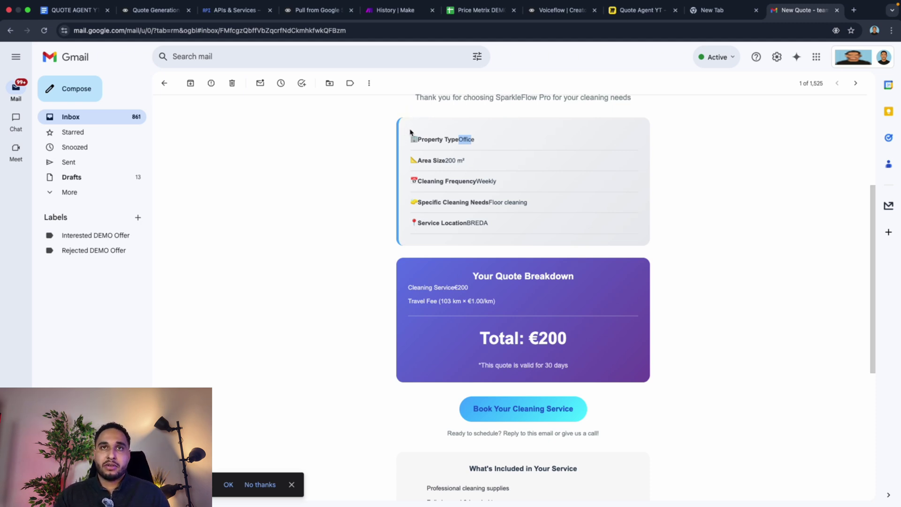
scroll(411, 136, "up", 3)
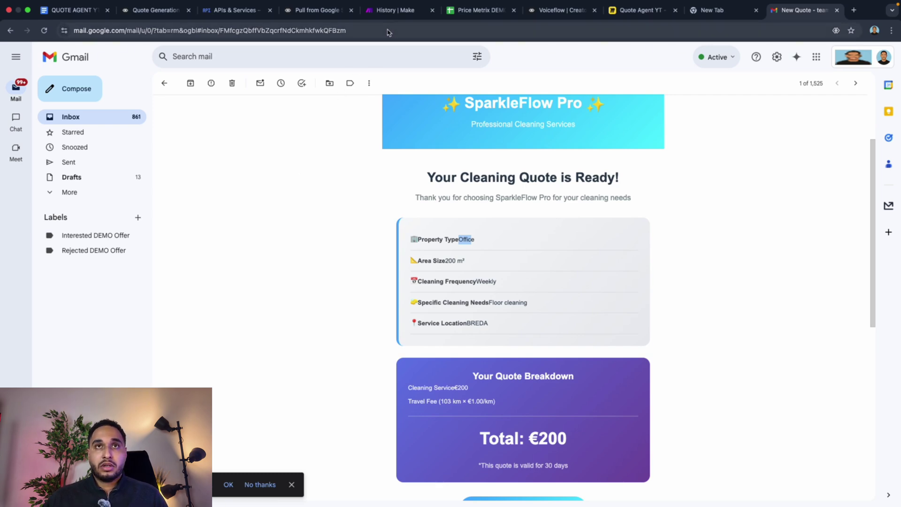
left_click(476, 10)
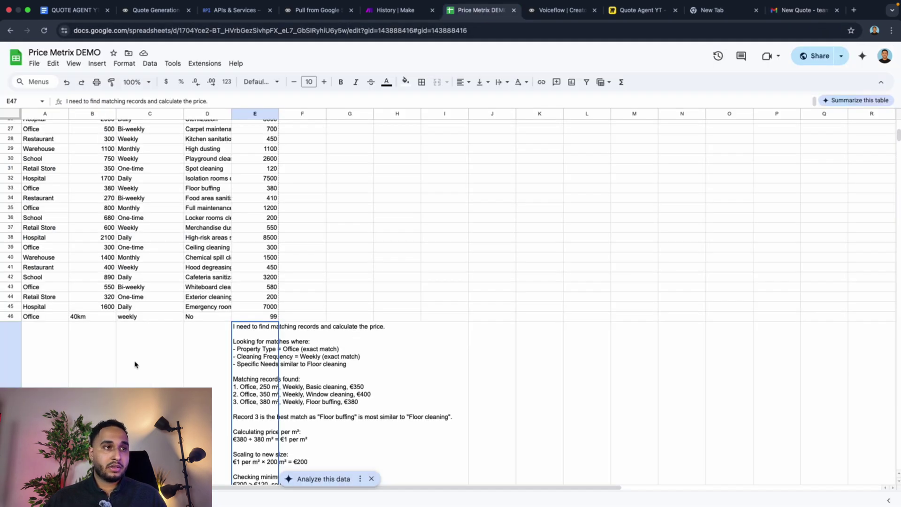
Step: Look over the three-step Quote Agent YT flowchart in Miro, then open the QUOTE AGENT YT doc
scroll(135, 365, "down", 4)
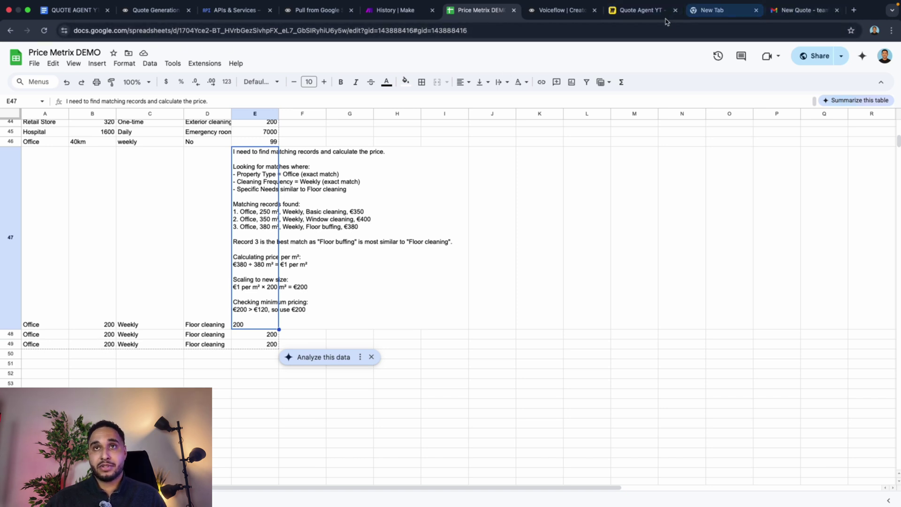
left_click(644, 16)
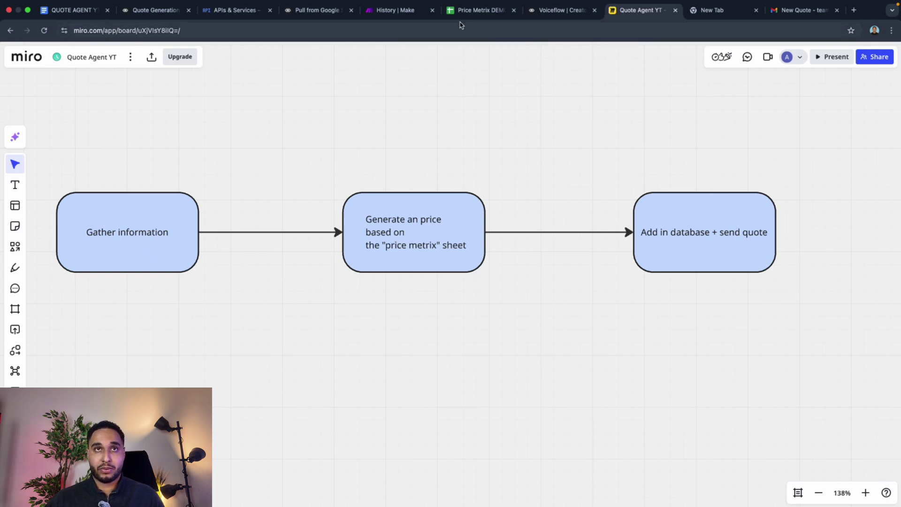
left_click(472, 10)
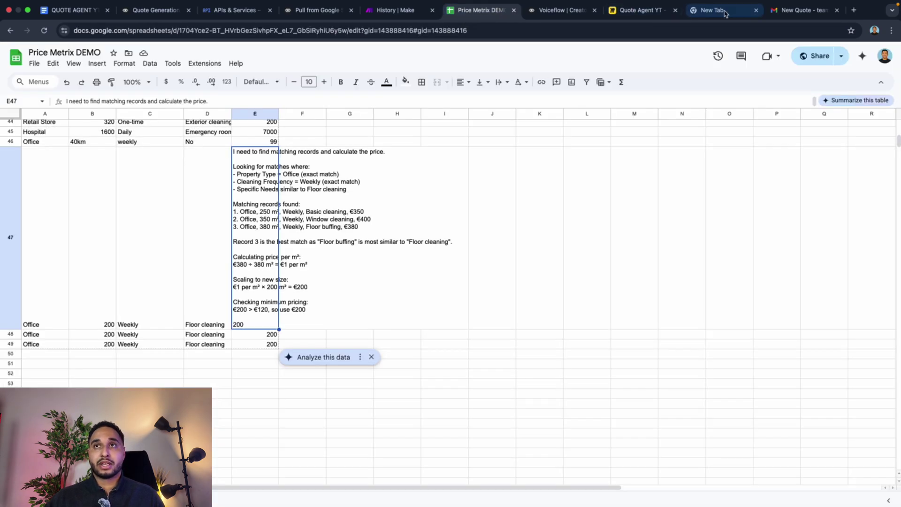
left_click(631, 11)
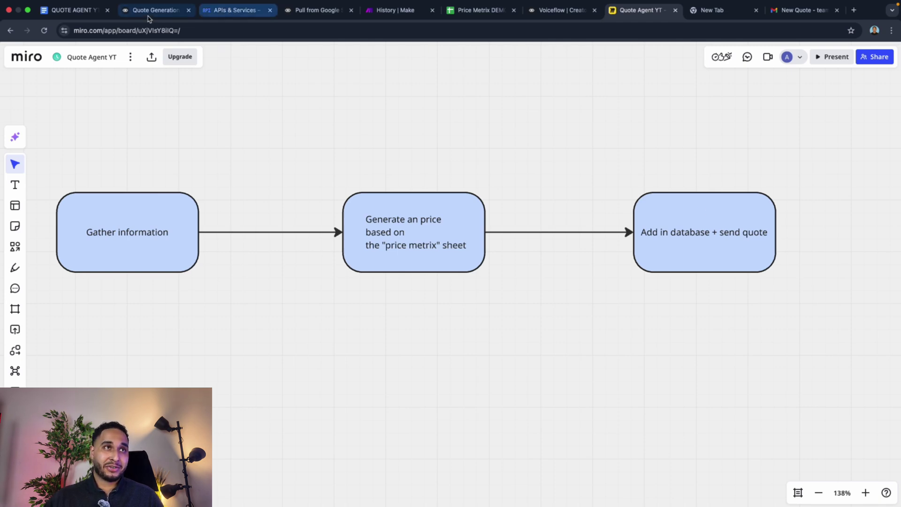
left_click(101, 11)
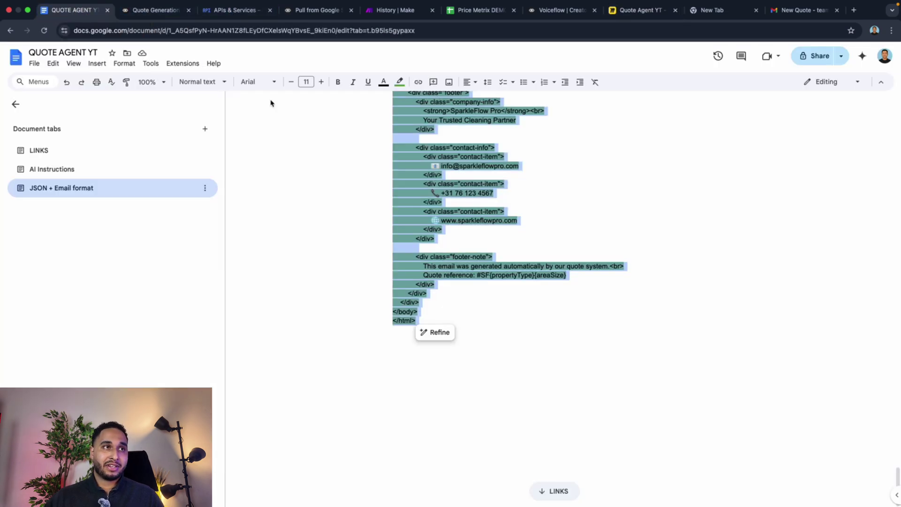
Step: Preview the Price Metrix DEMO link in the doc's LINKS section, then return to that spreadsheet
left_click(81, 157)
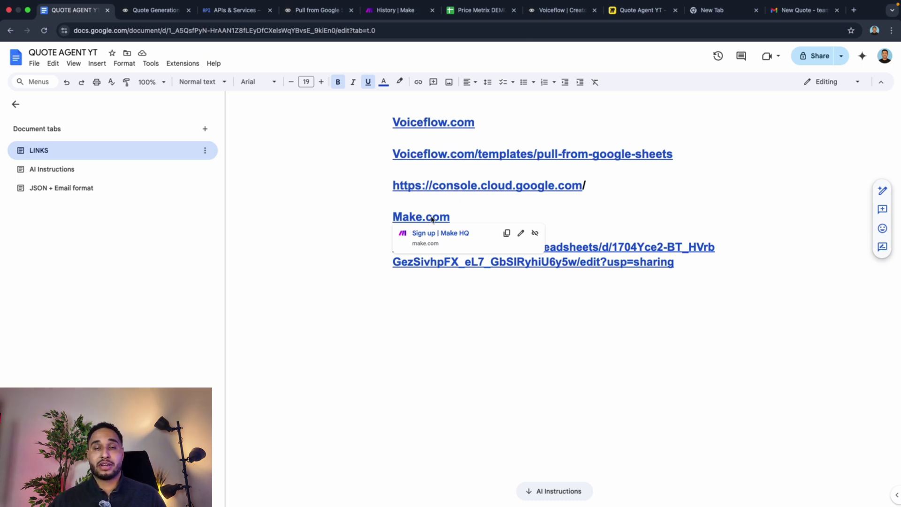
left_click(451, 262)
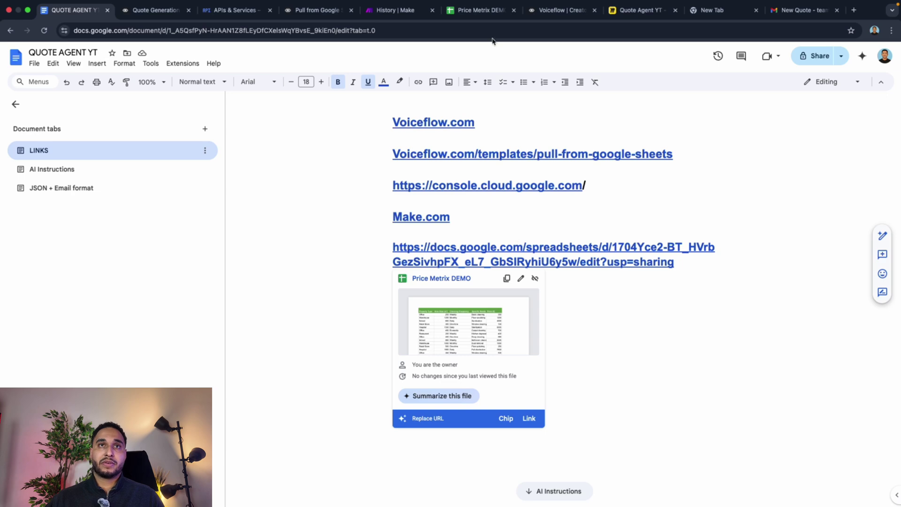
left_click(476, 16)
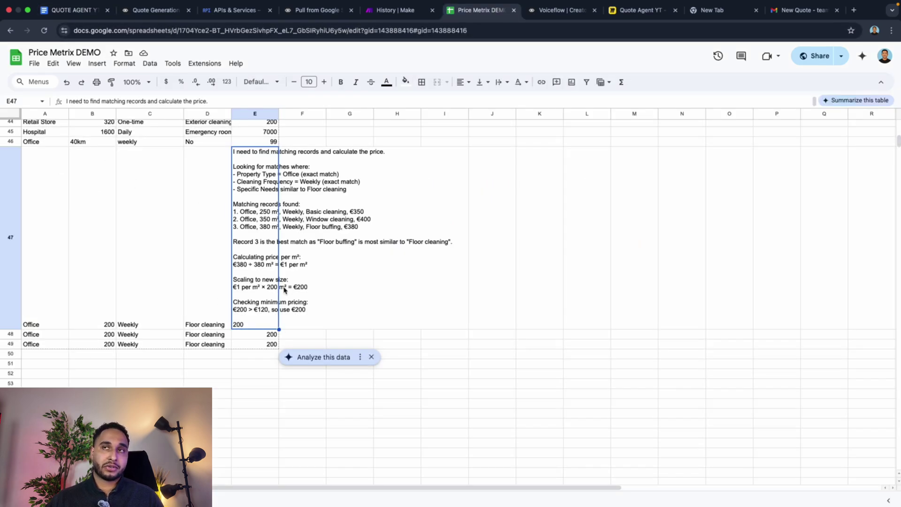
Step: Delete the test quote entries in A47:E49 and scroll back to the top of the sheet
left_click_drag(48, 193, 278, 346)
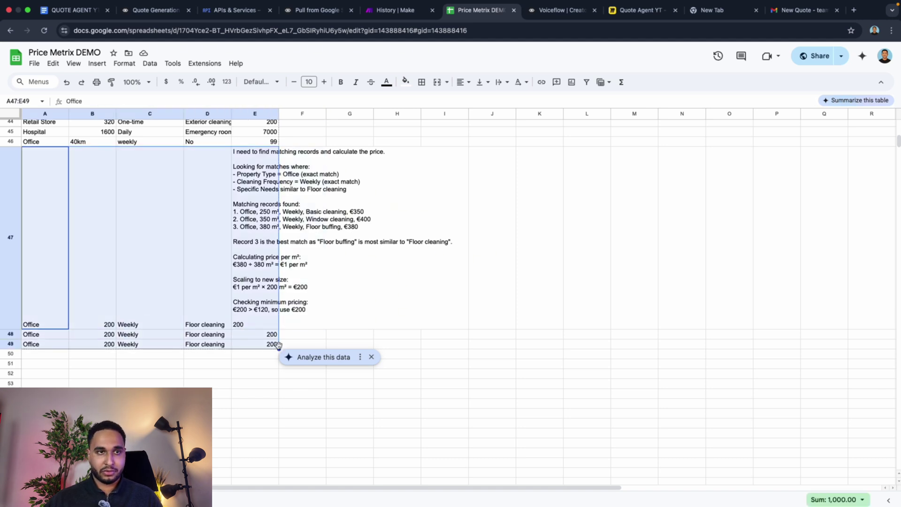
key("Delete")
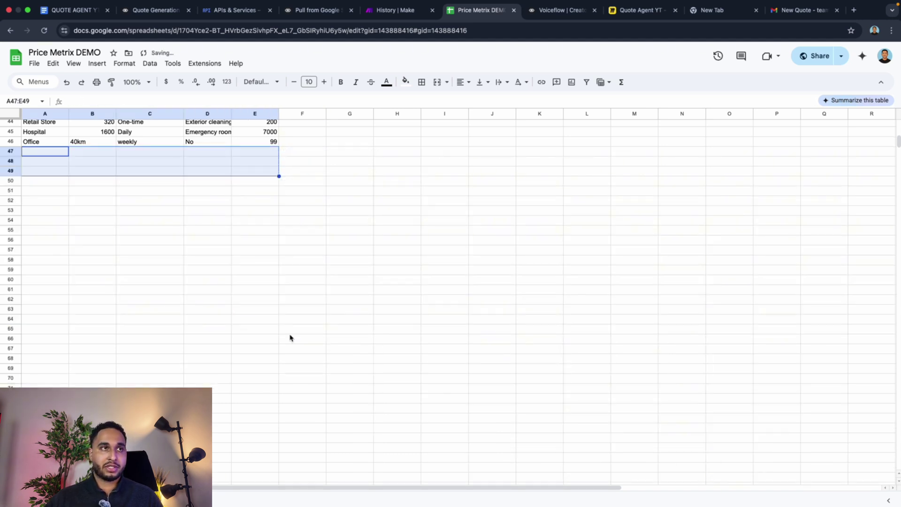
left_click(258, 281)
scroll(220, 301, "up", 10)
scroll(219, 300, "up", 3)
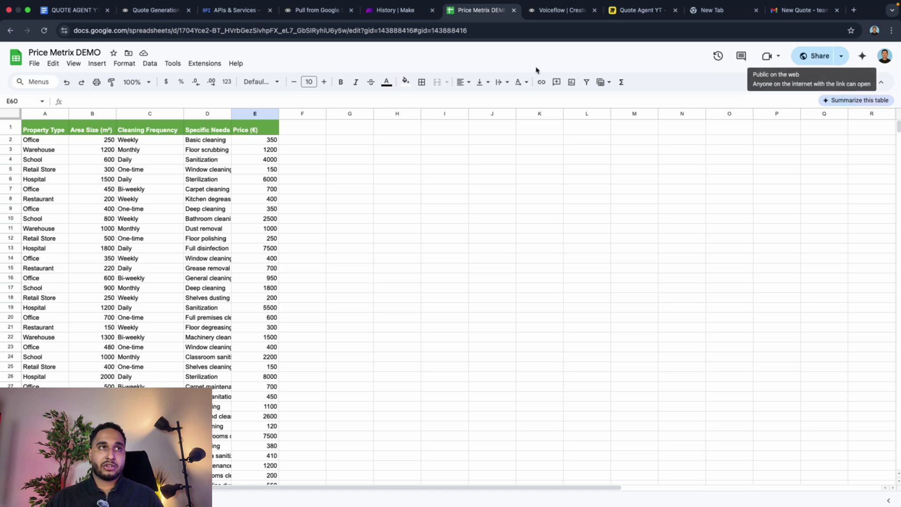
Step: Inspect the Pull from Google Sheet step's settings on the Voiceflow canvas
left_click(181, 10)
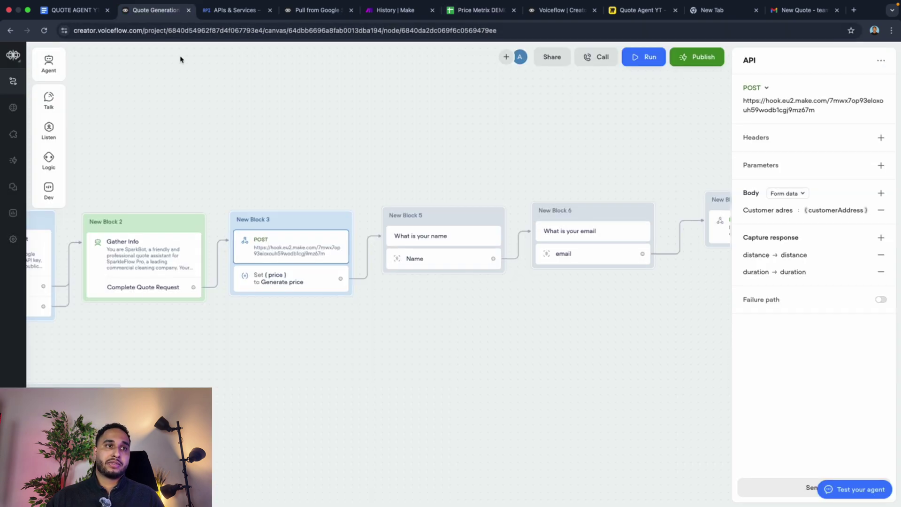
left_click(509, 249)
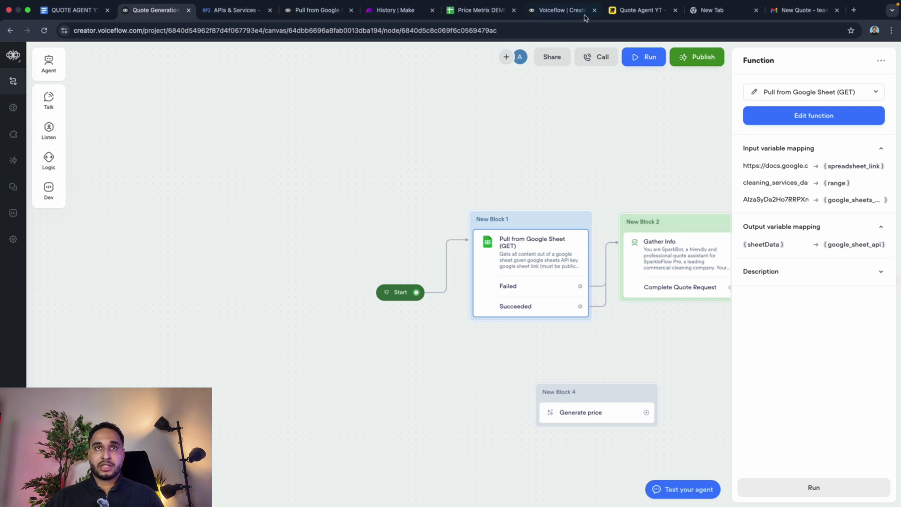
scroll(601, 263, "right", 2)
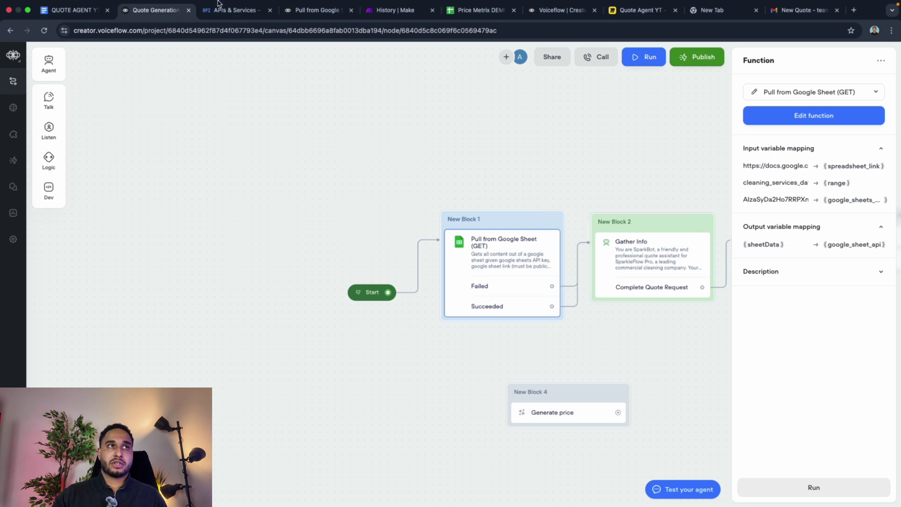
Step: Show the AI Instructions tab of the QUOTE AGENT YT document and clear its text selection
left_click(71, 10)
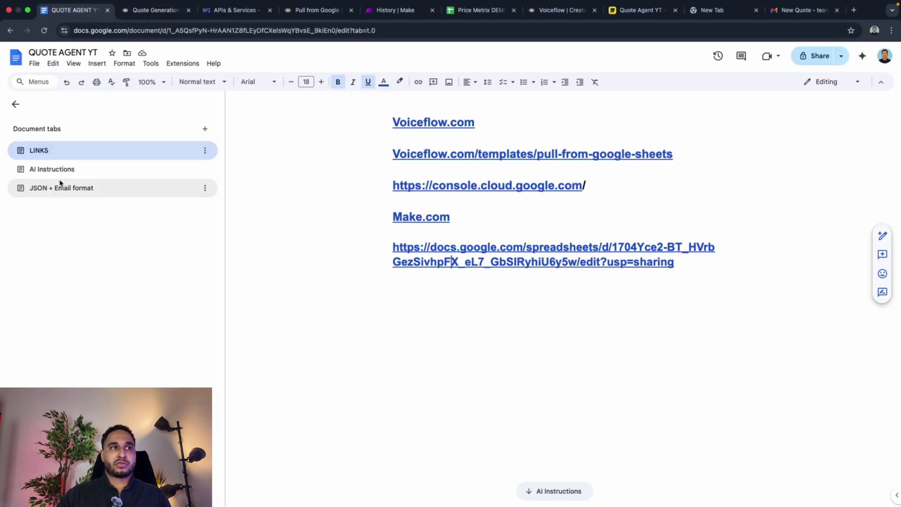
left_click(52, 169)
scroll(440, 222, "up", 15)
left_click(439, 218)
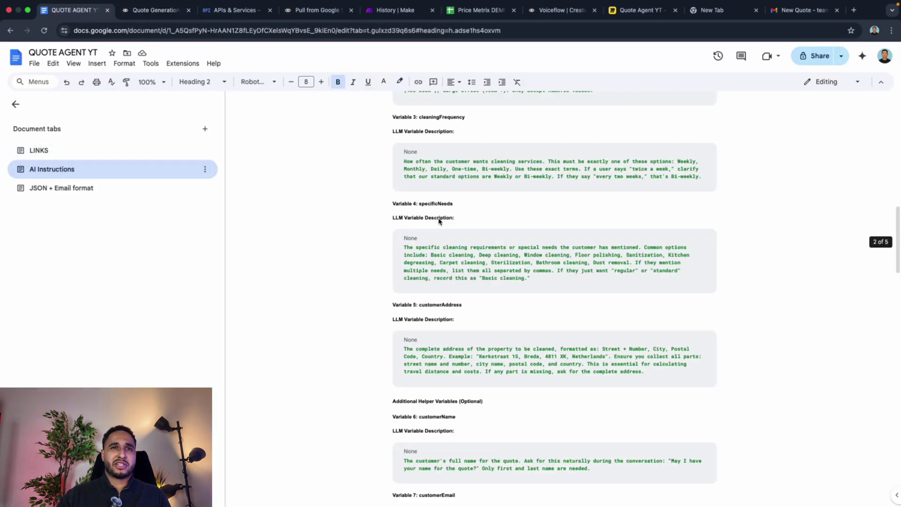
scroll(438, 220, "up", 10)
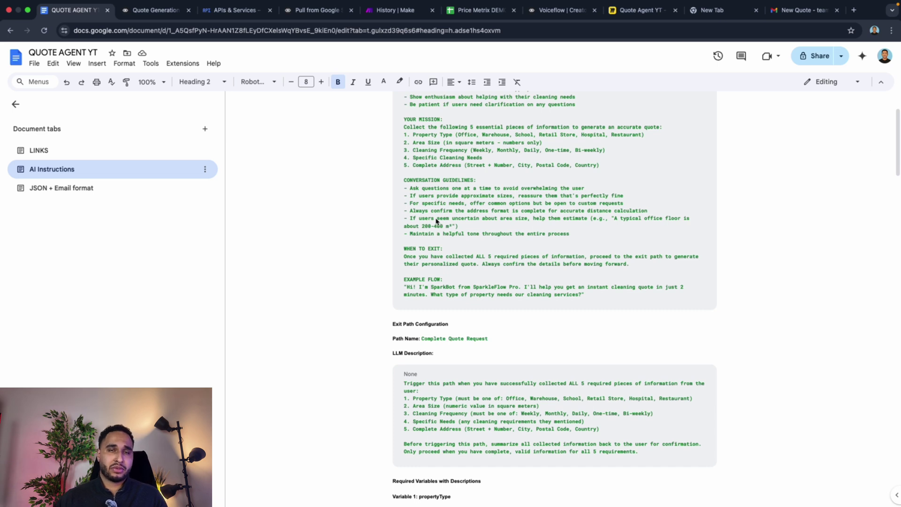